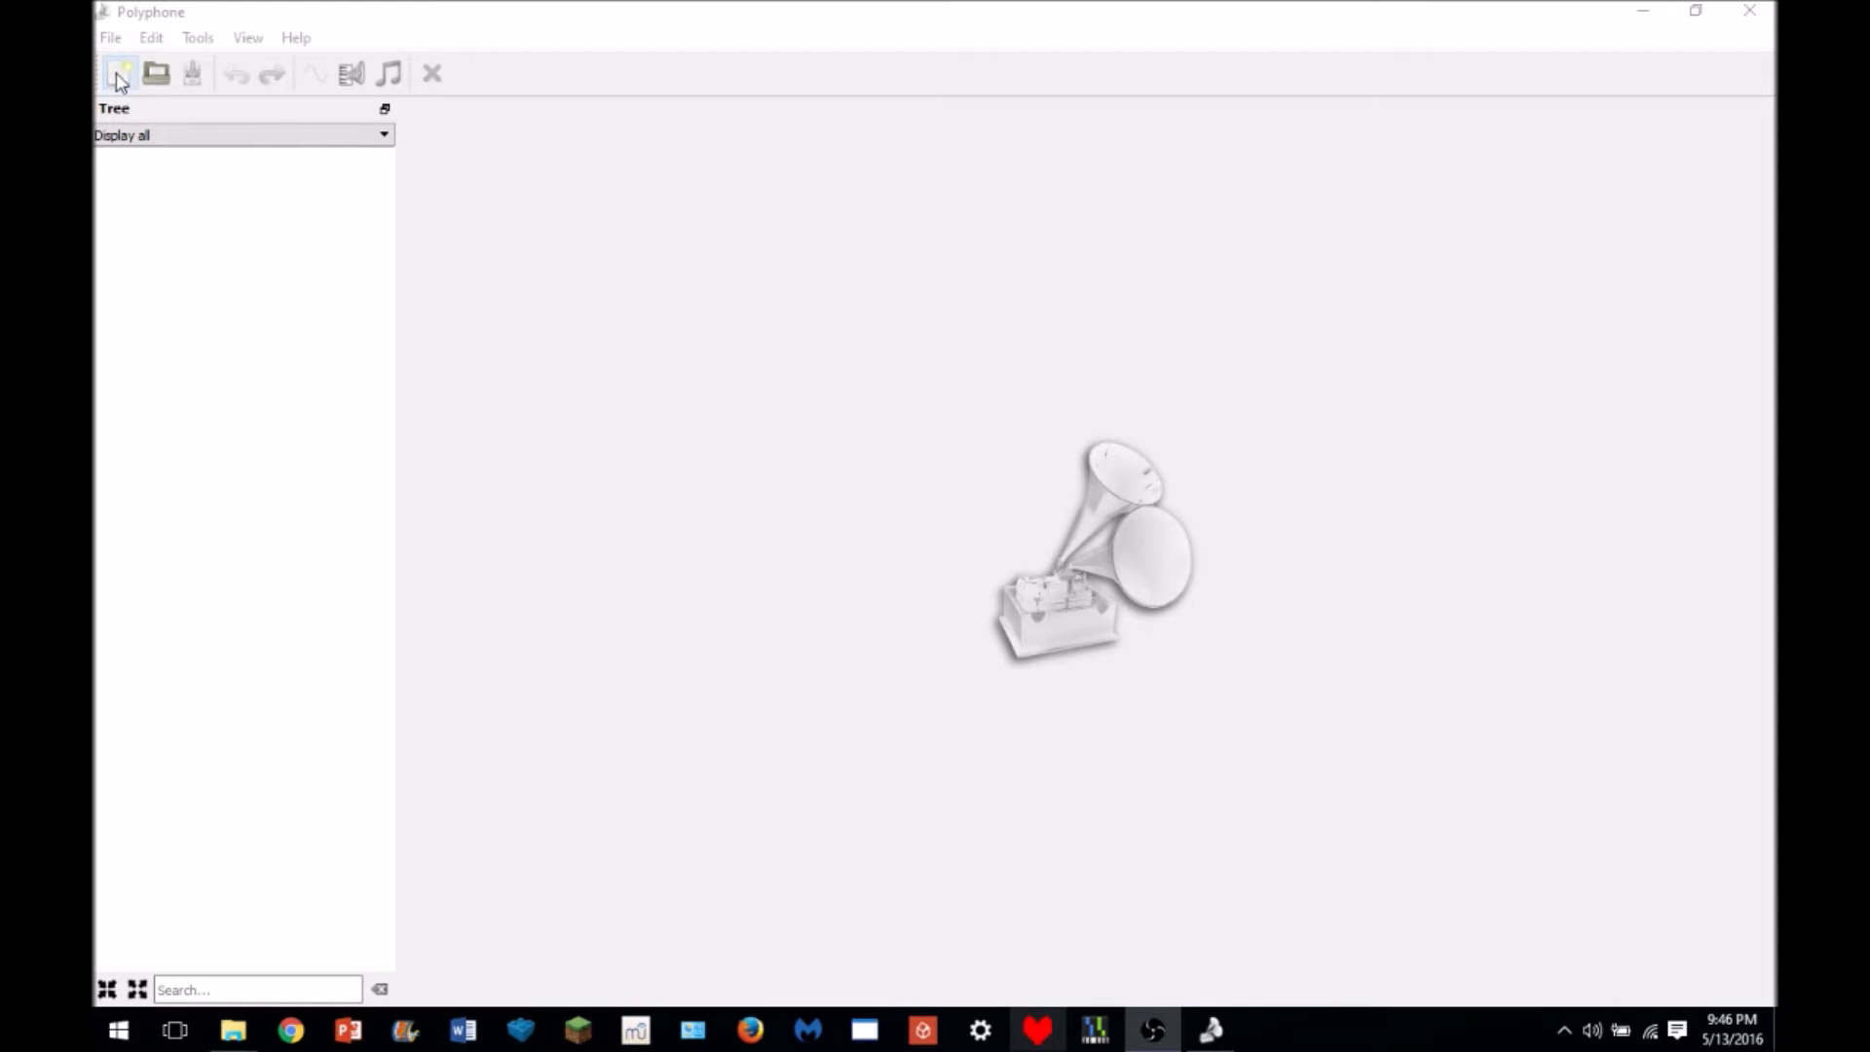
left_click(118, 43)
left_click(144, 87)
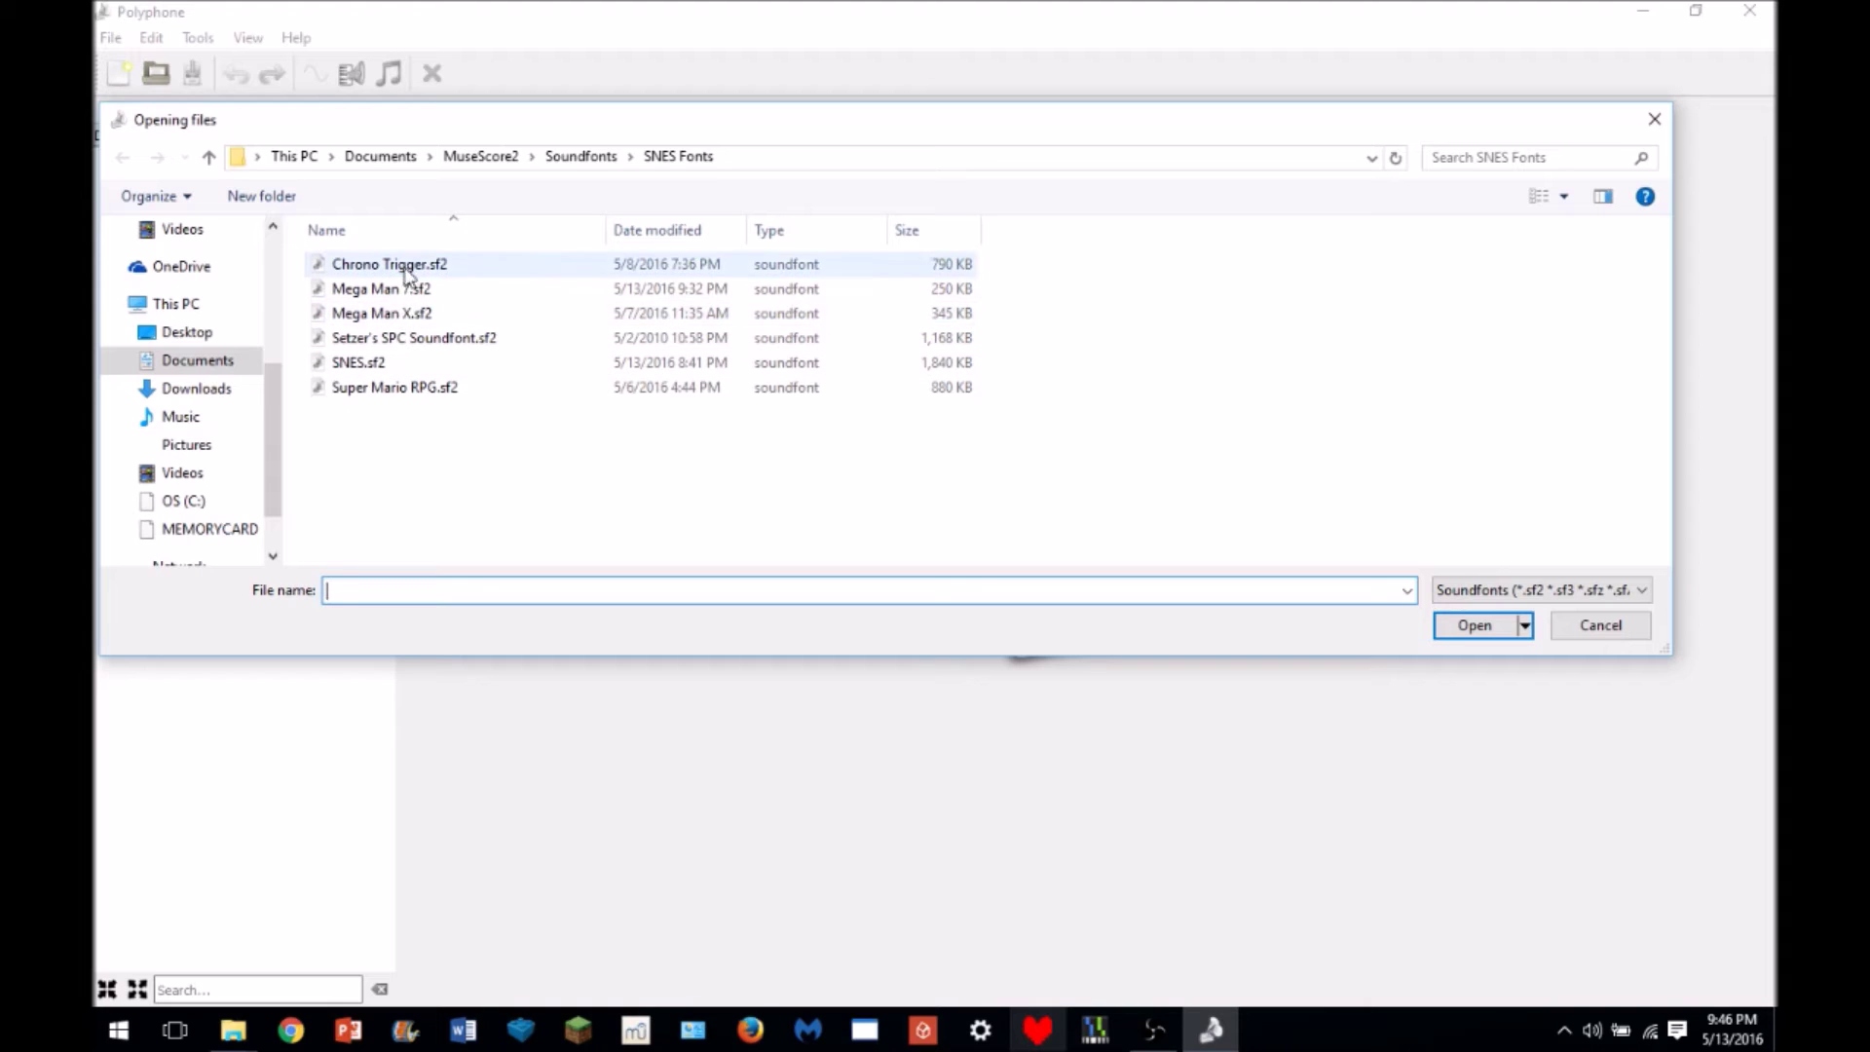
left_click(1535, 590)
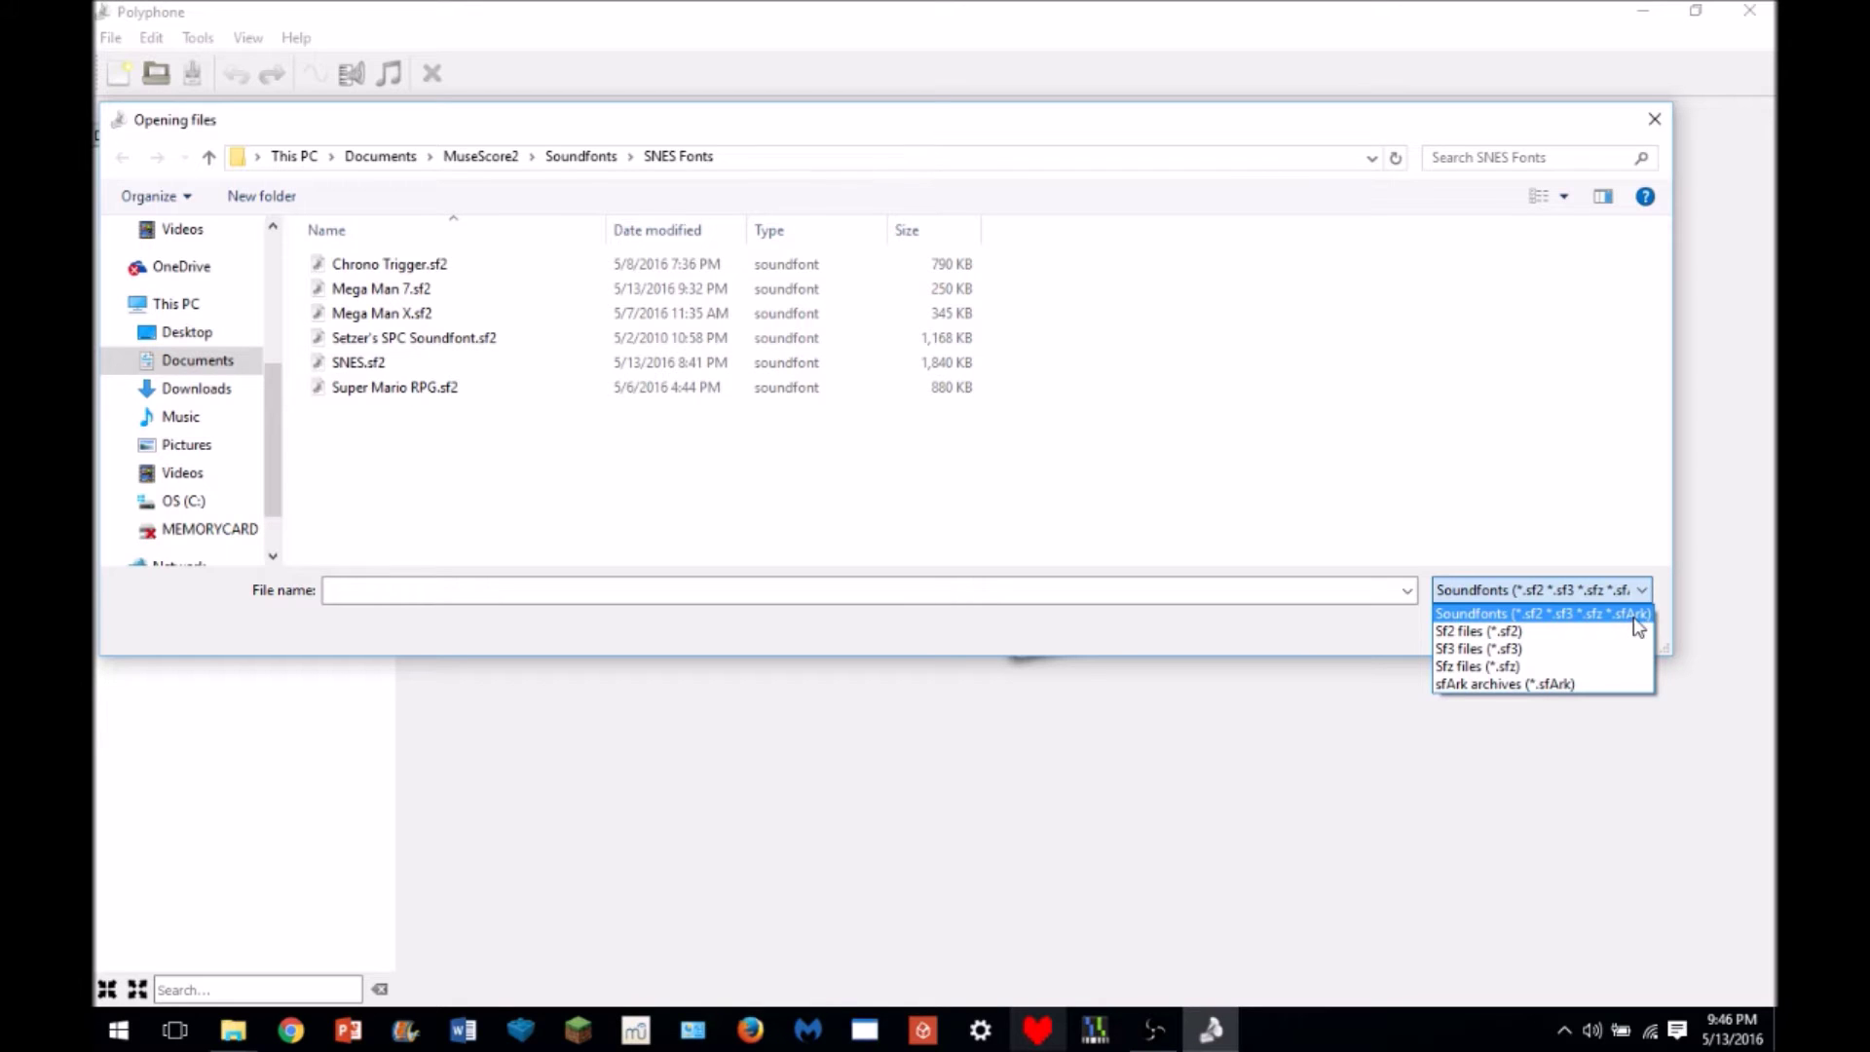
left_click(1622, 560)
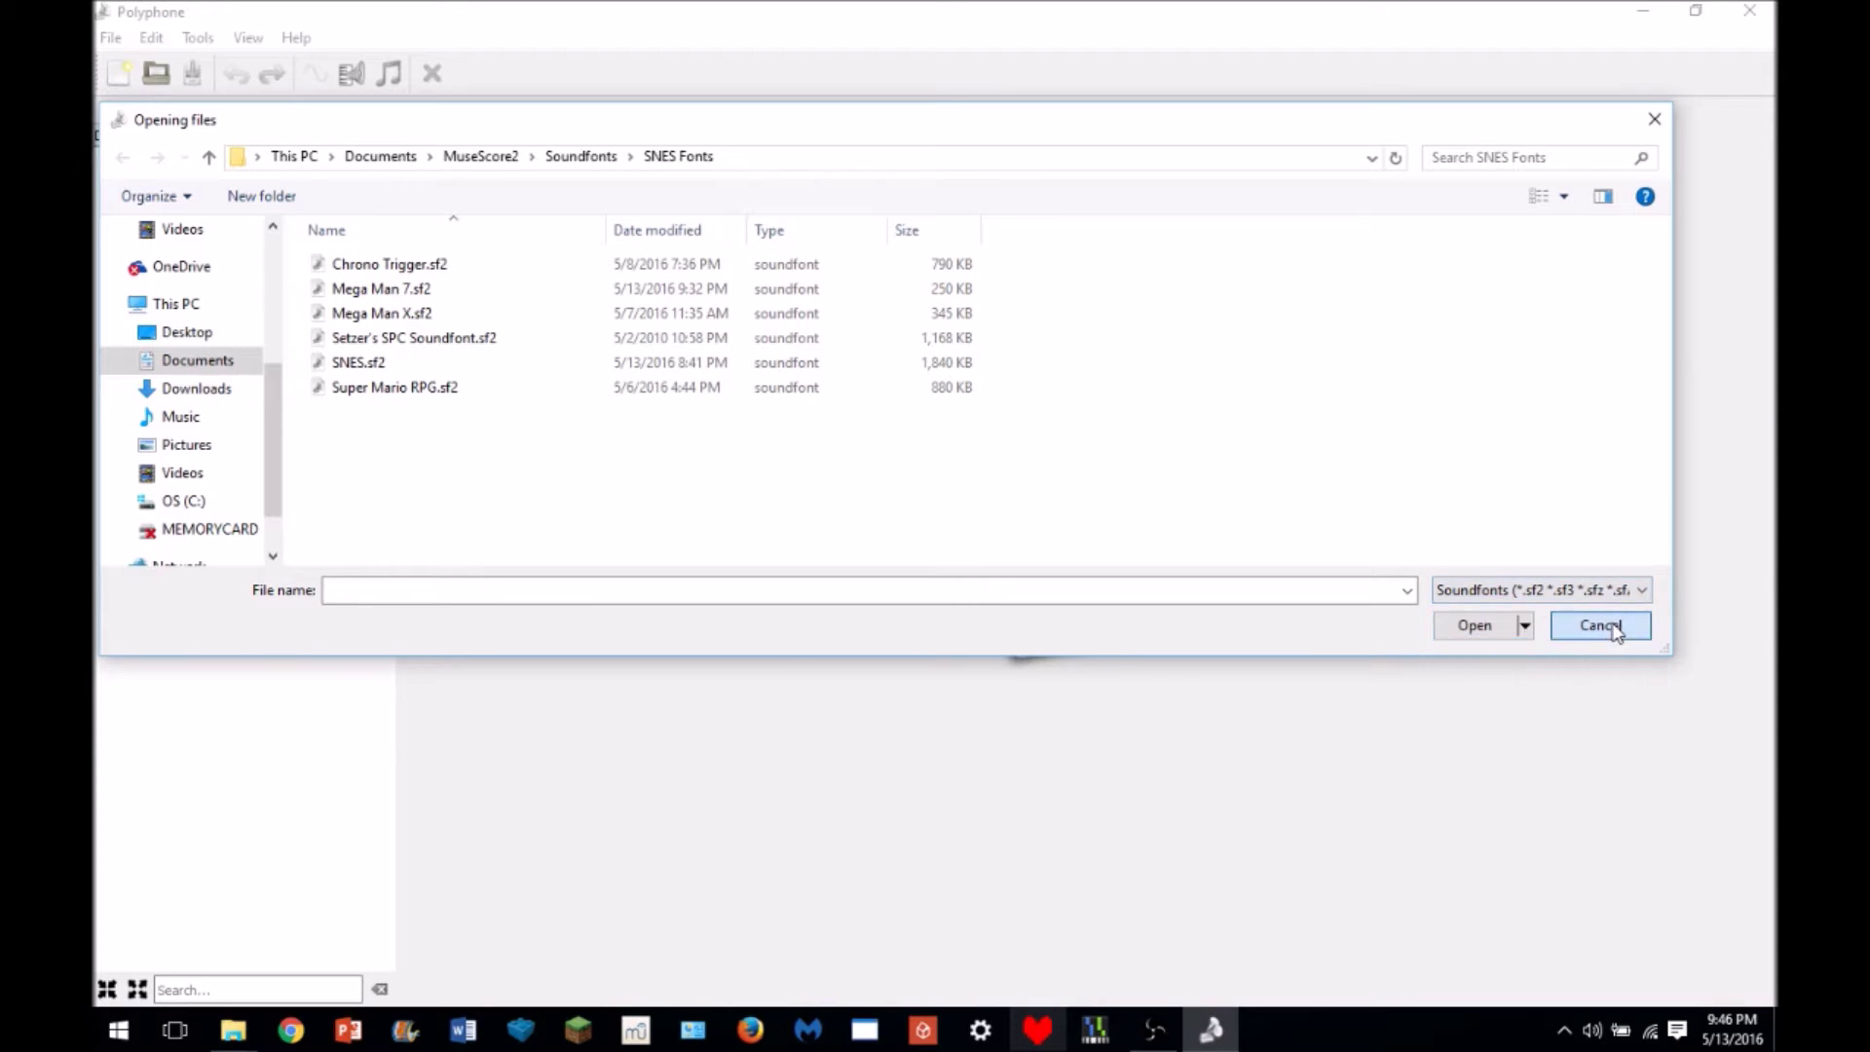
left_click(1600, 623)
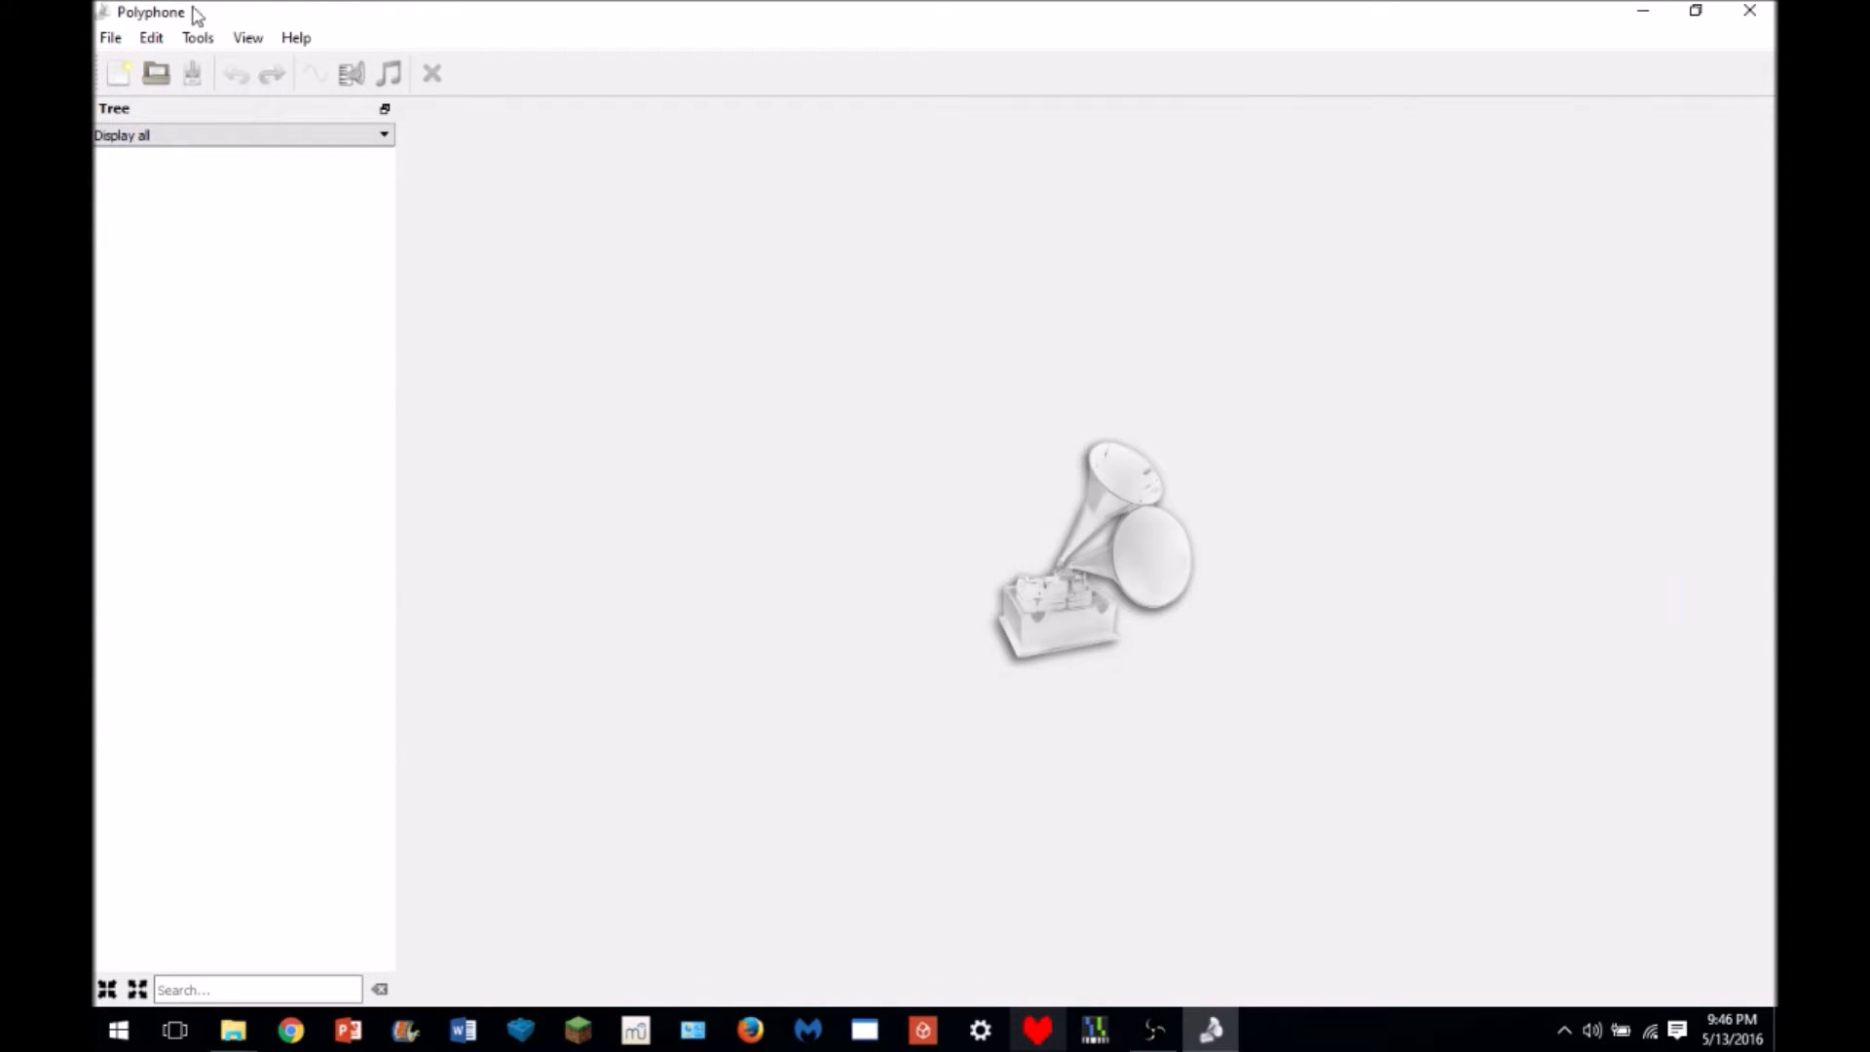
- Create a new soundfont named Mega Man 7
left_click(120, 75)
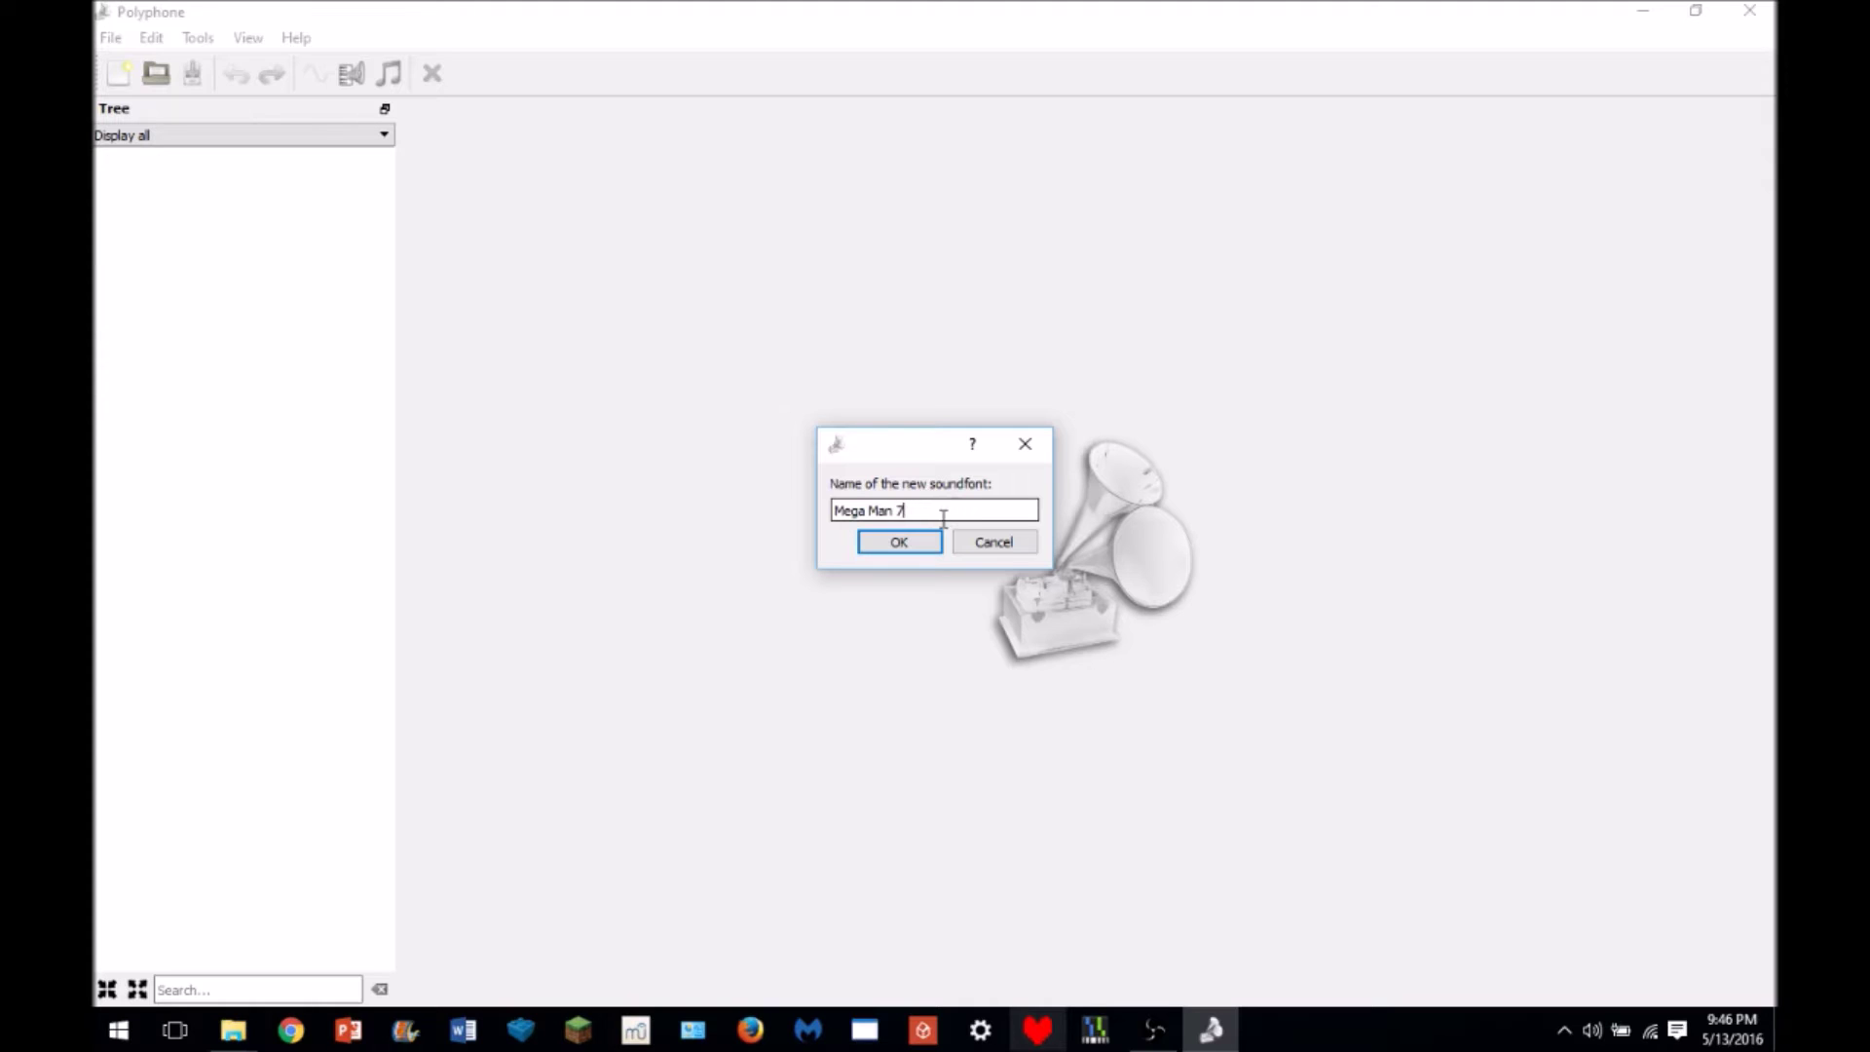
left_click(919, 544)
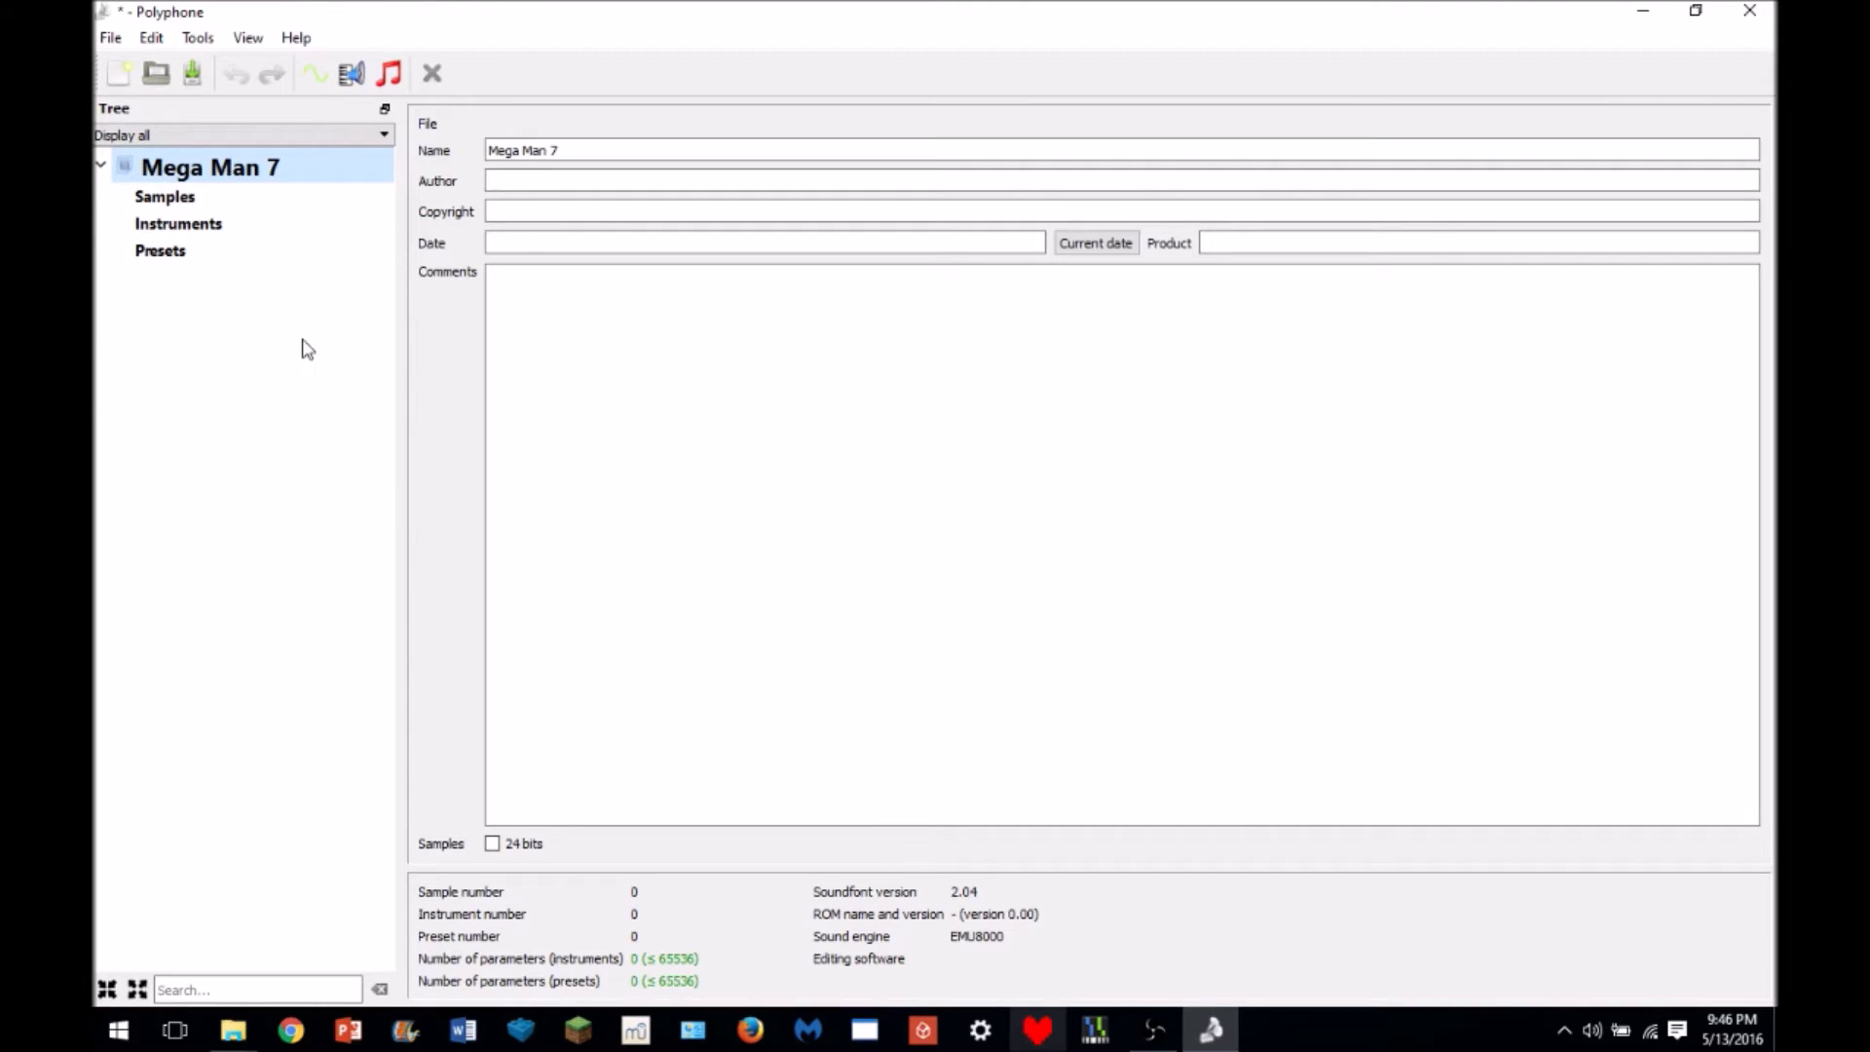
- Import all the MM7 WAV files from the Mega Man 7 Samples folder into the soundfont as samples
left_click(110, 37)
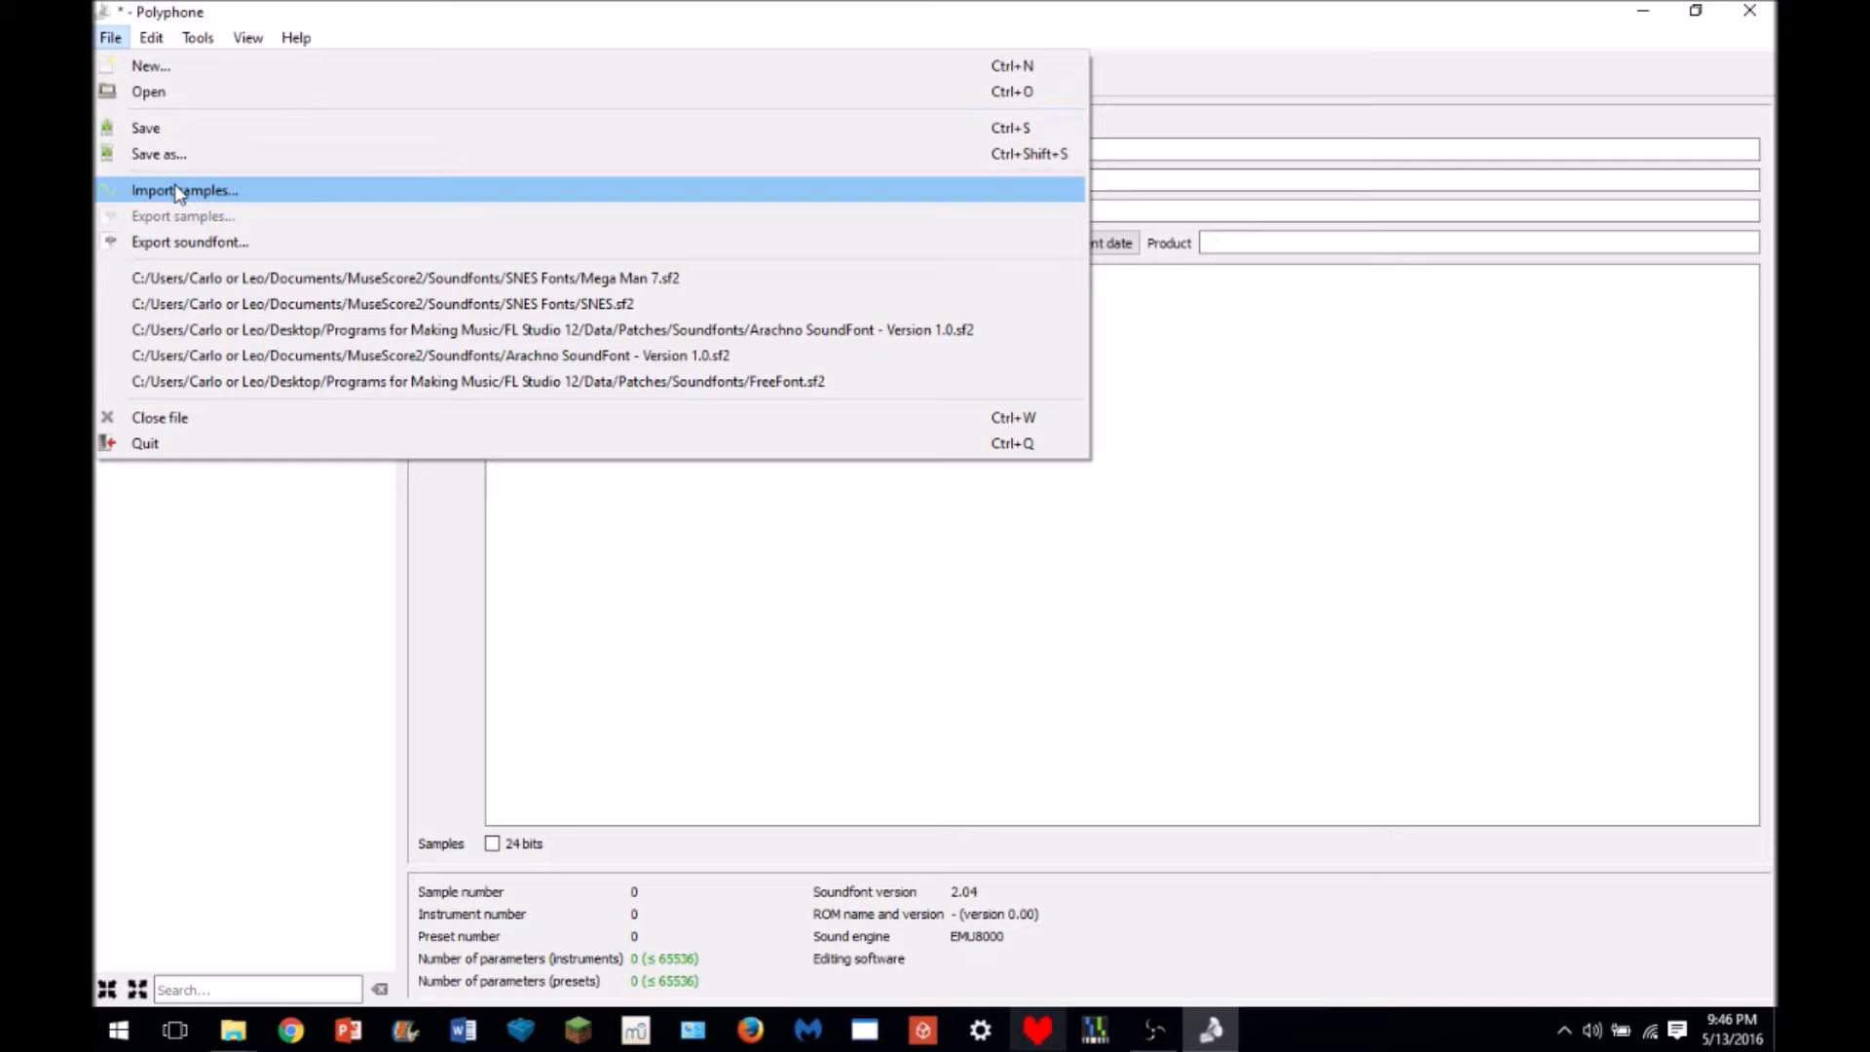
left_click(178, 192)
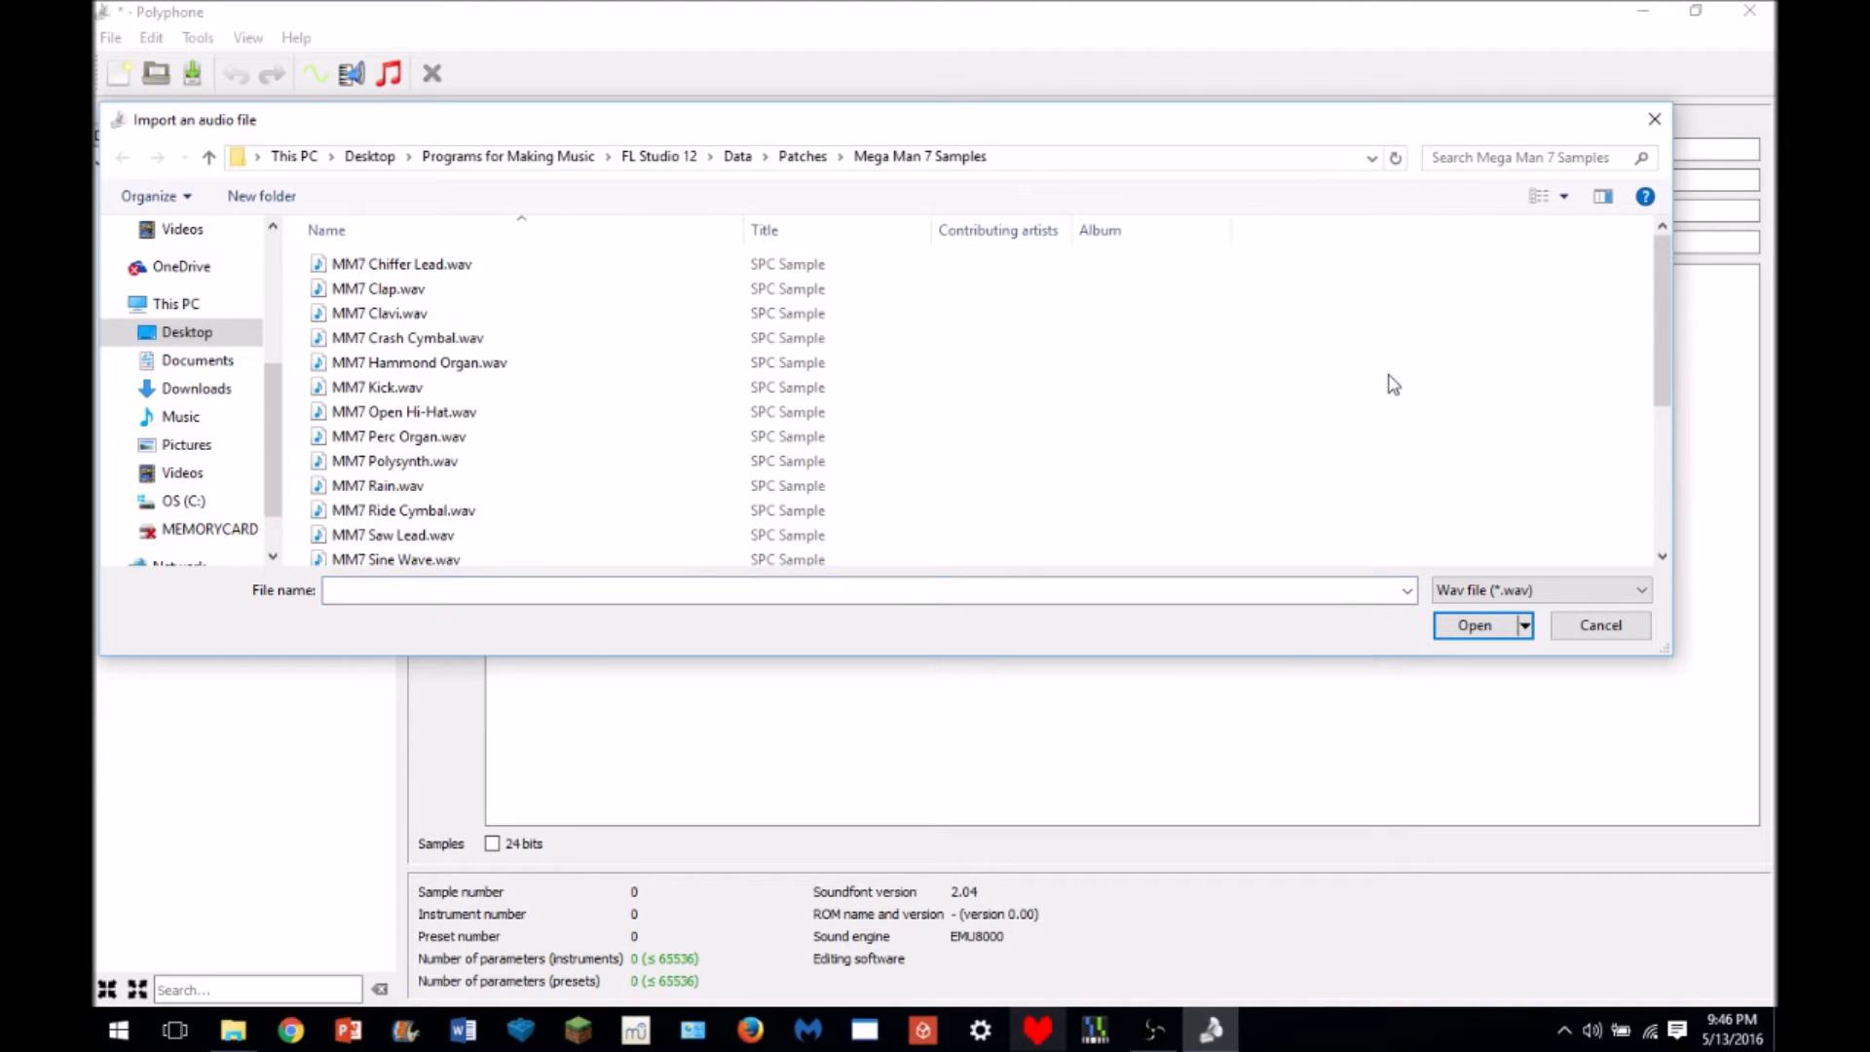
key("ctrl+a")
left_click_drag(1661, 321, 1650, 428)
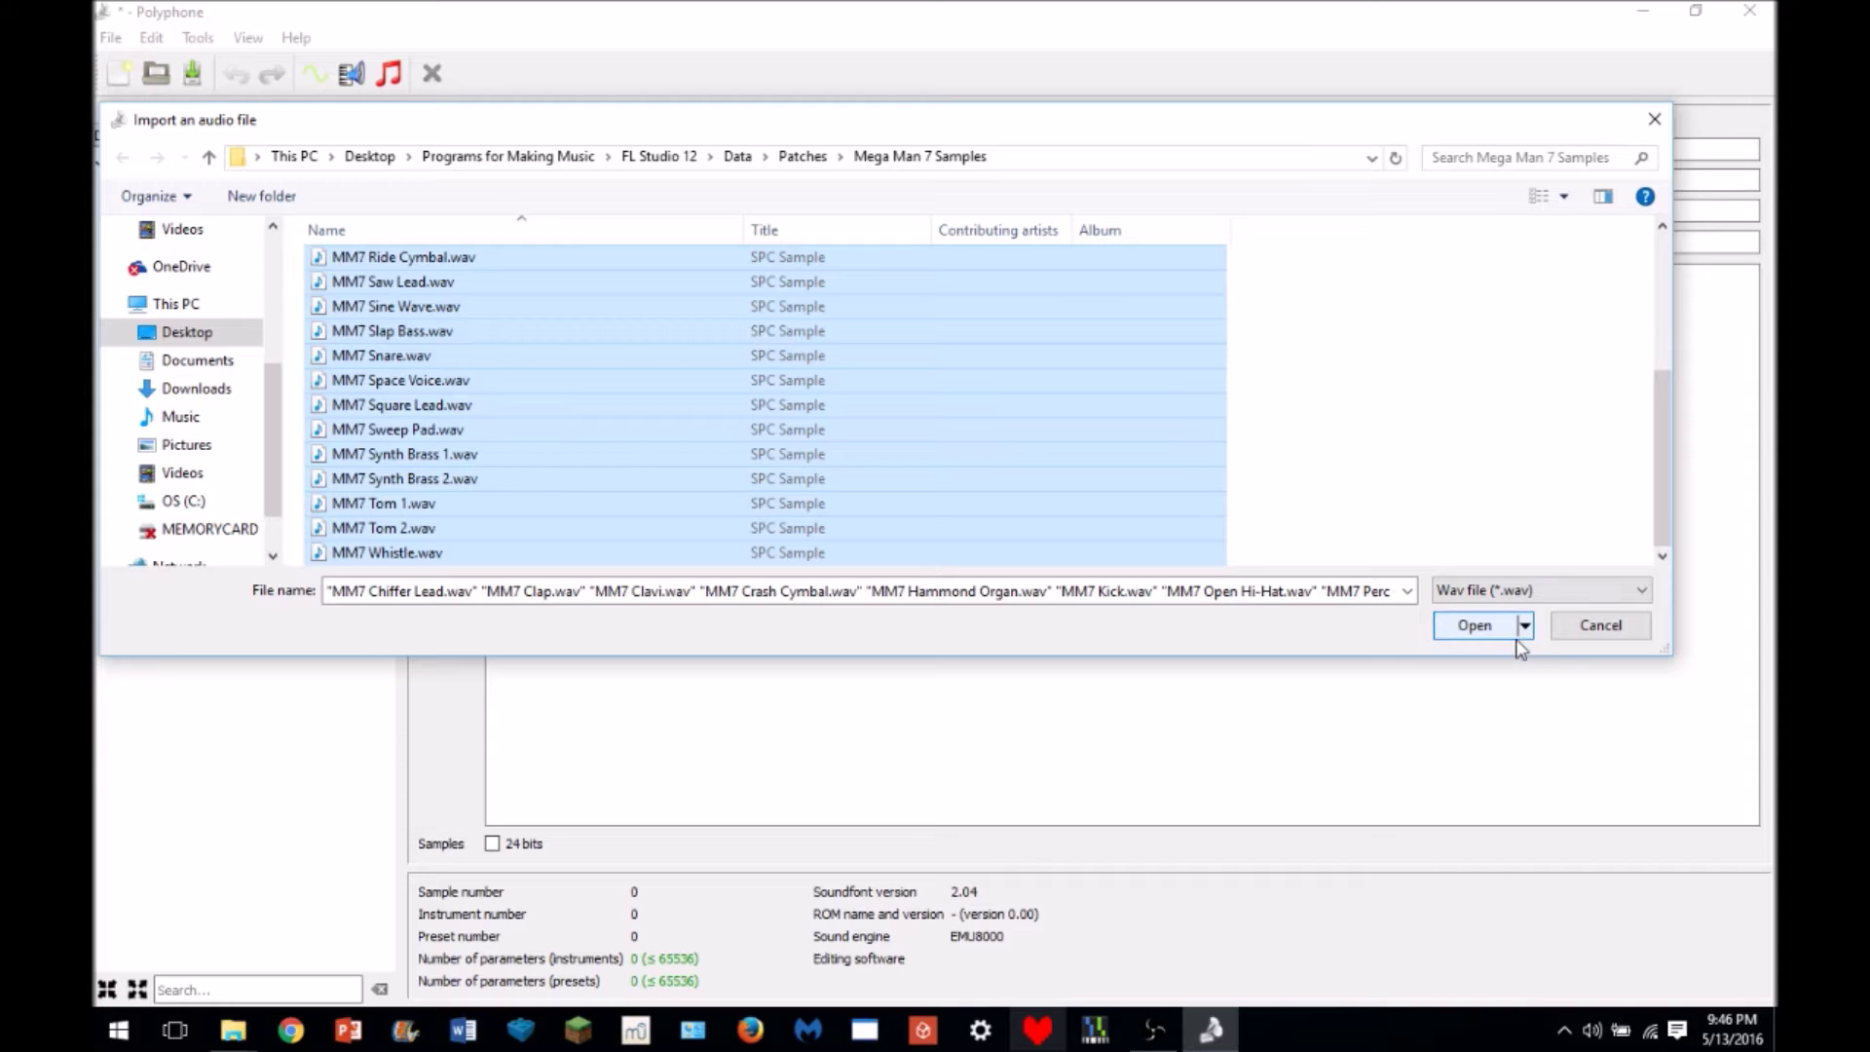
left_click(1404, 471)
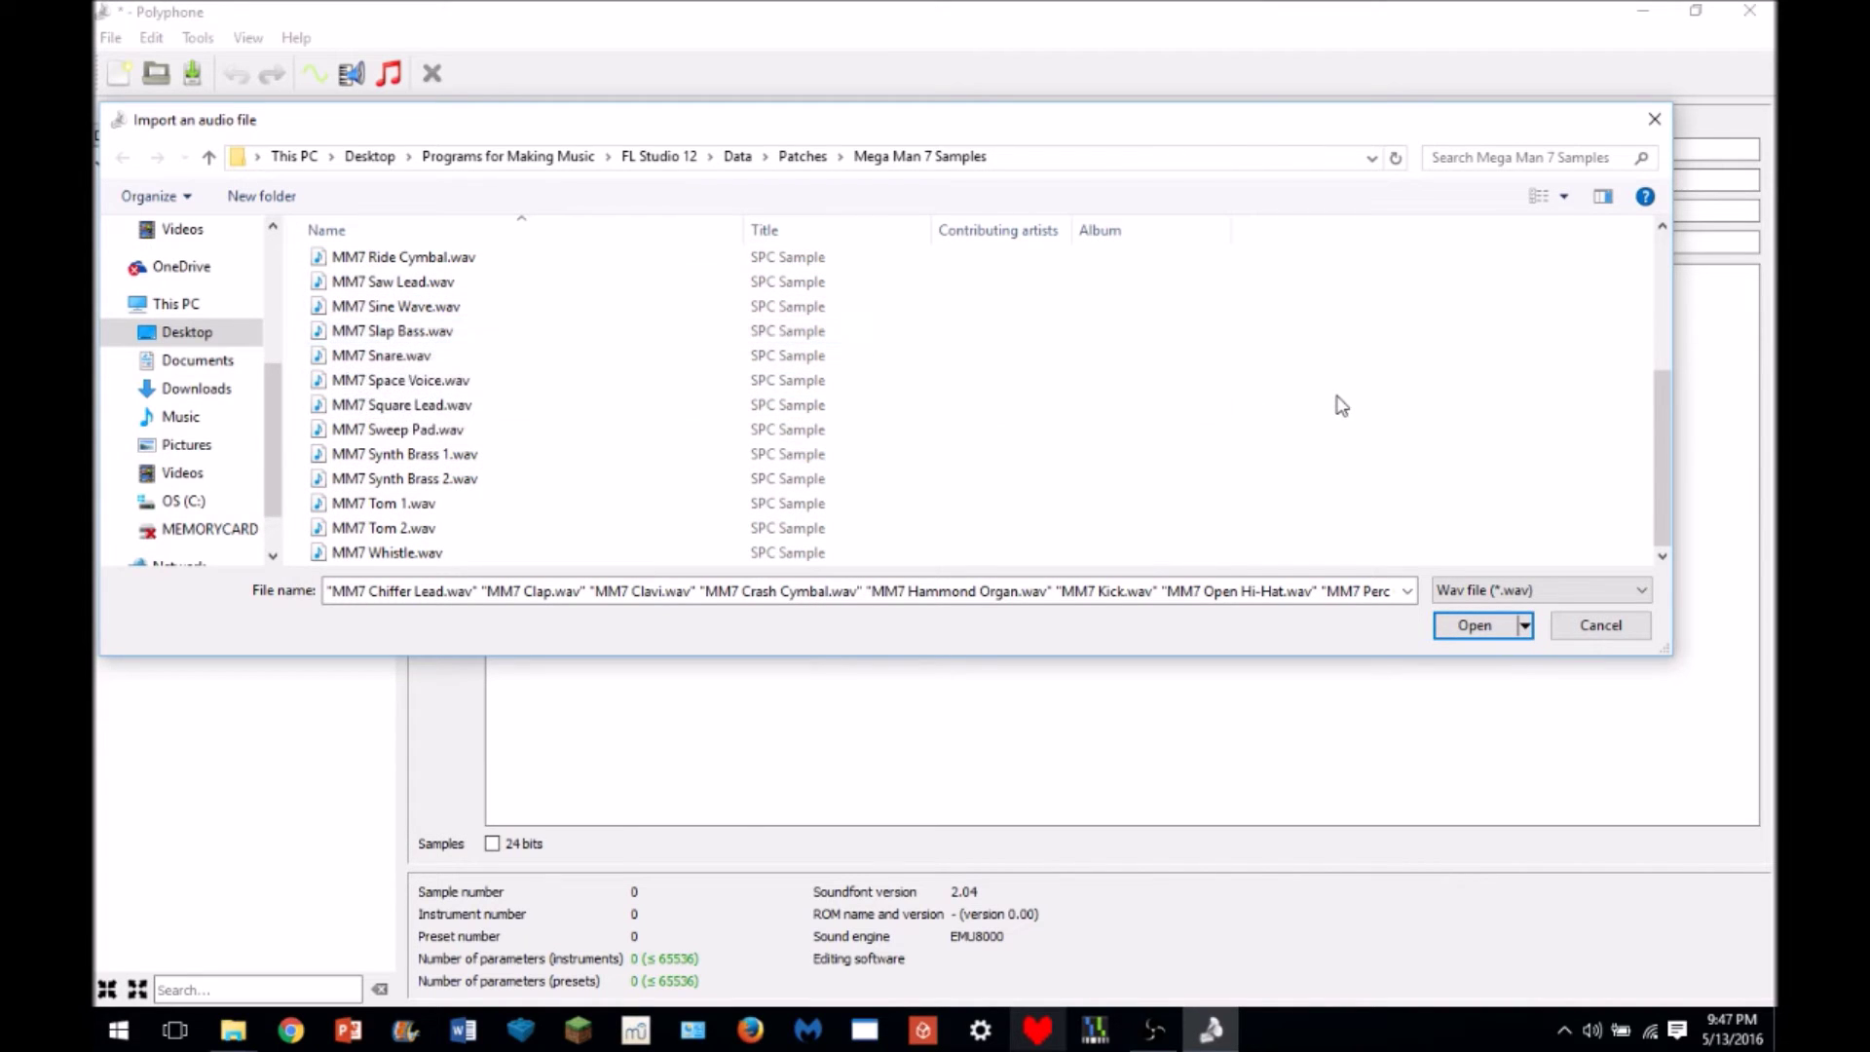
left_click(1464, 628)
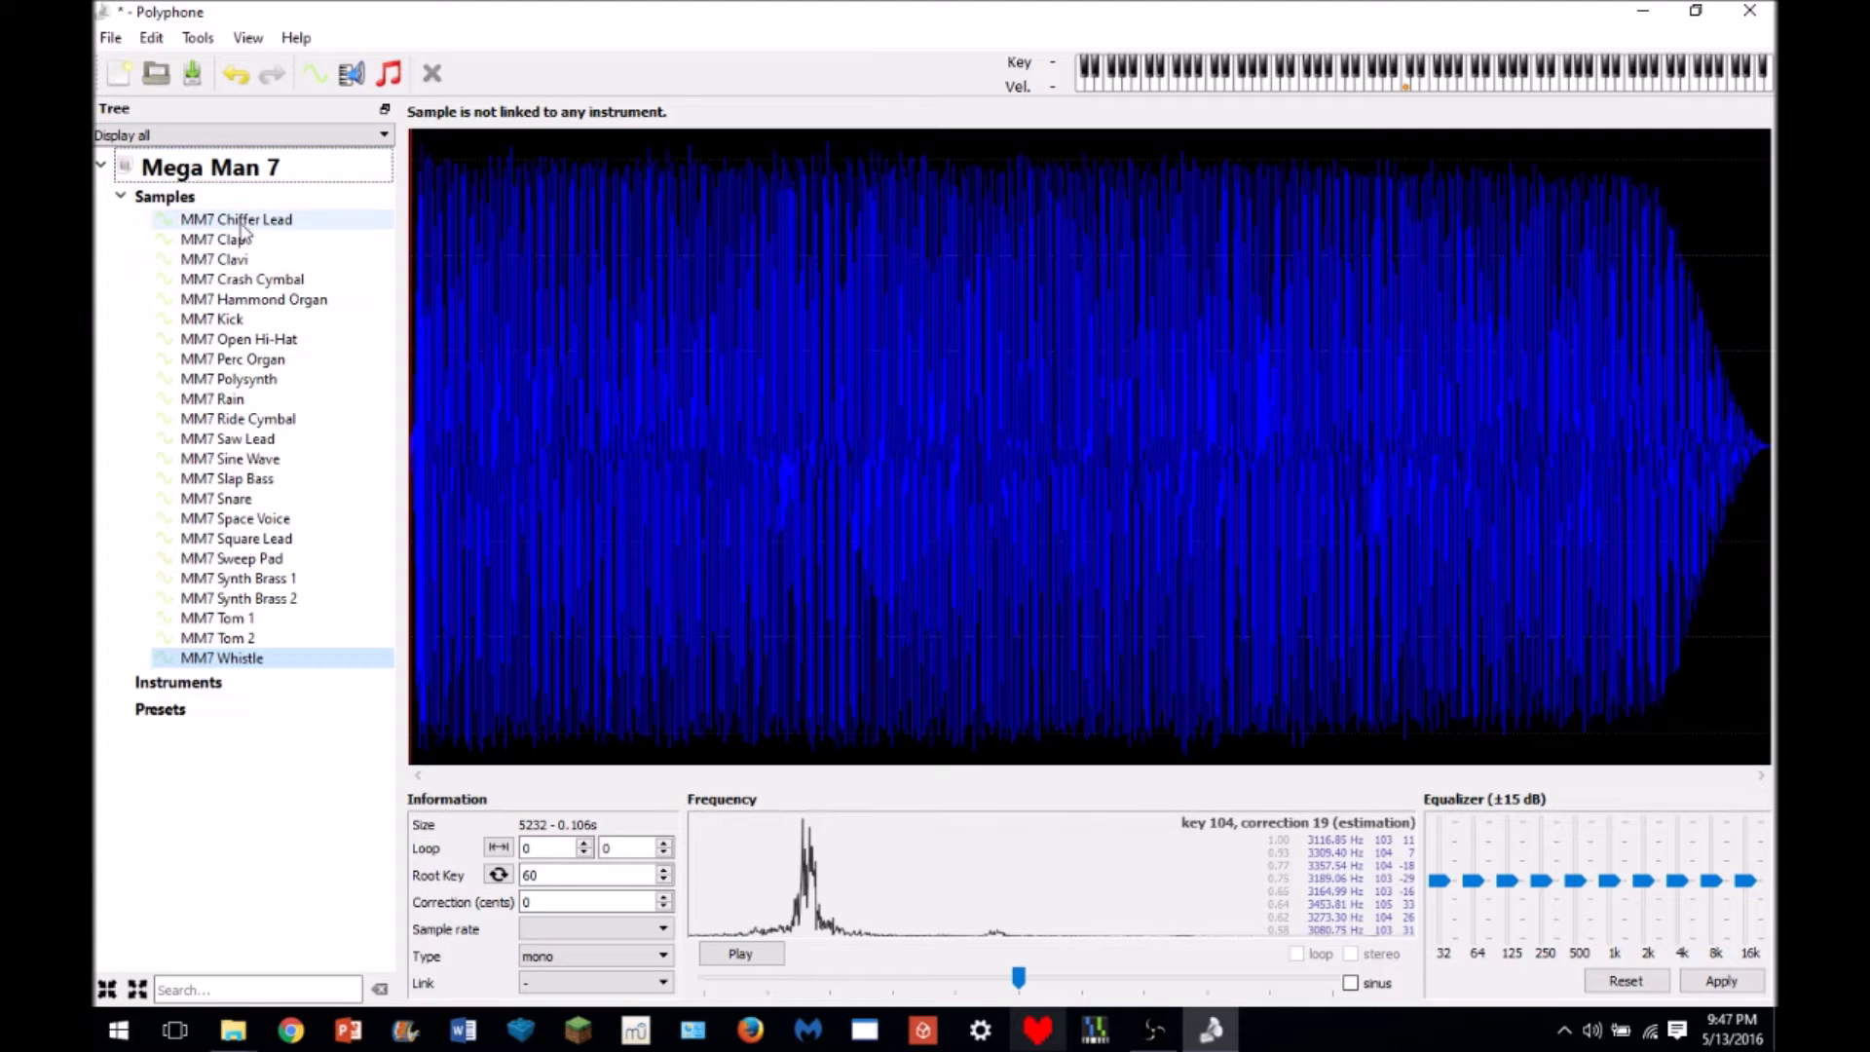
- Inspect the waveforms of the Chiffer Lead, Ride Cymbal and Sine Wave samples and listen to Sine Wave
left_click(238, 220)
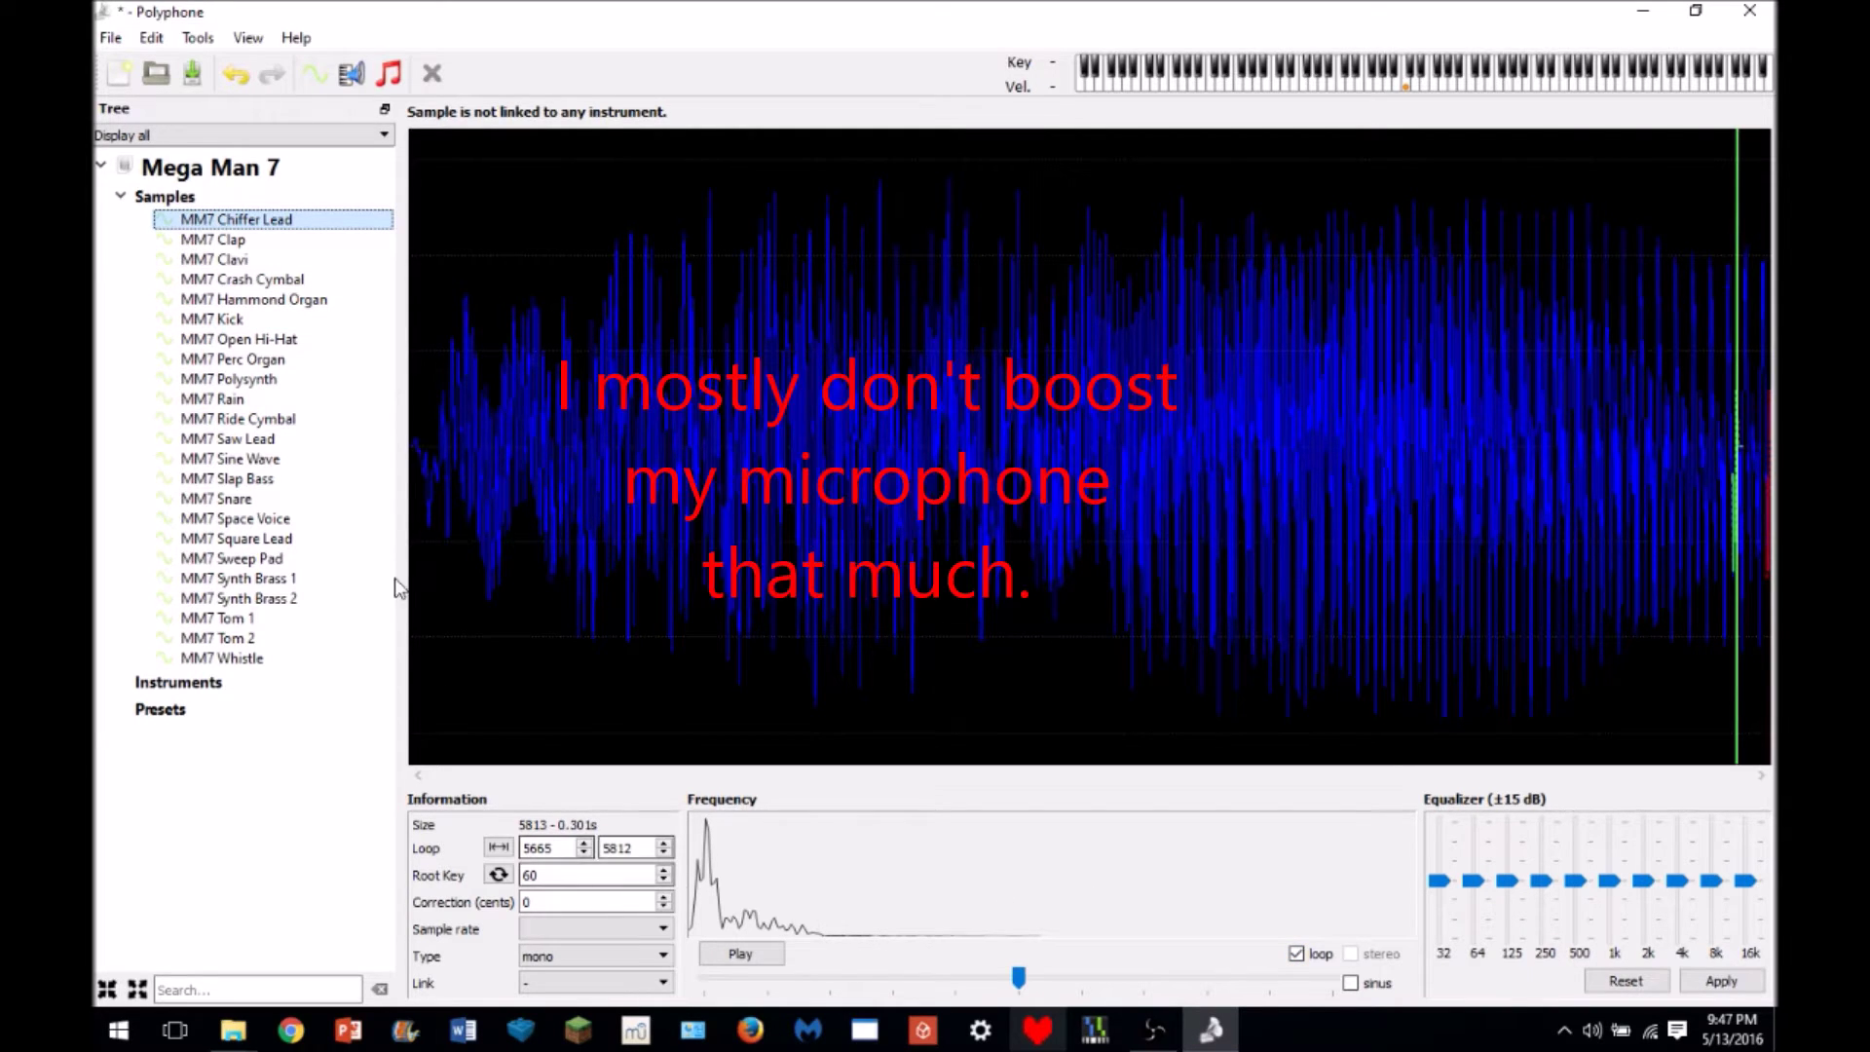
left_click(258, 420)
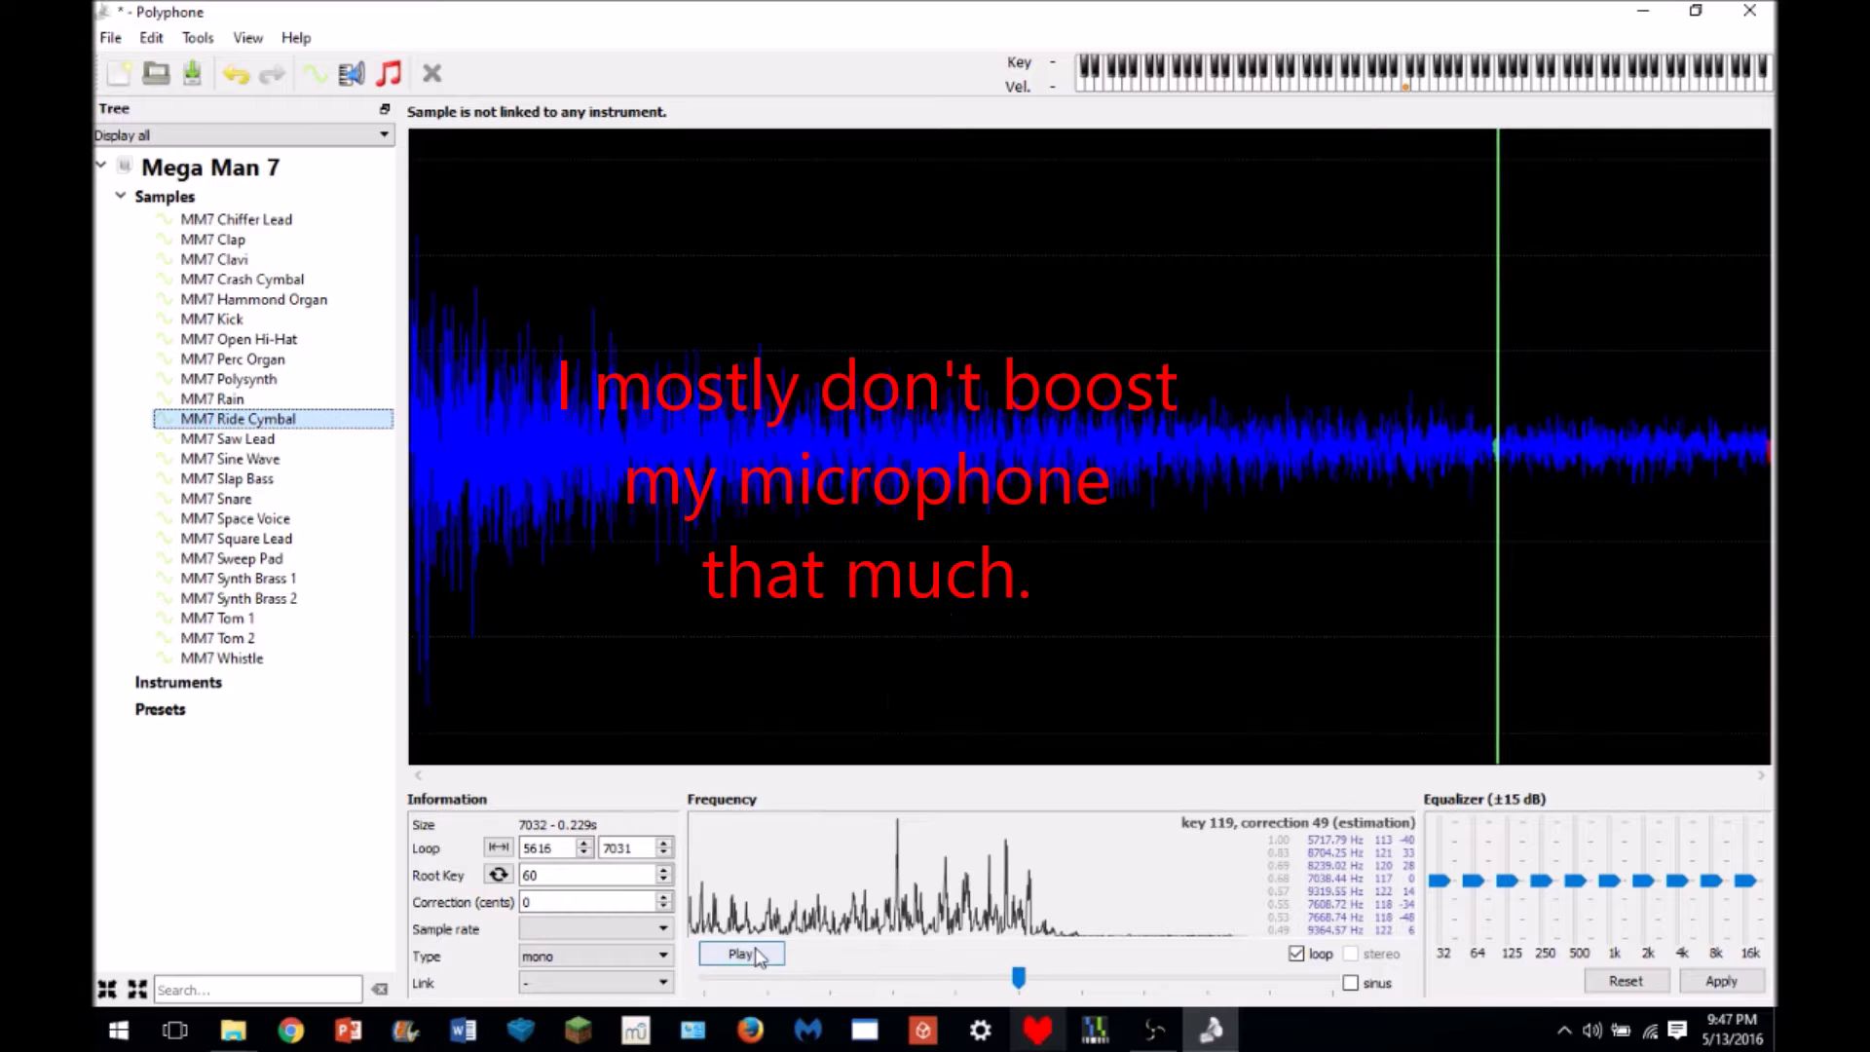
left_click(230, 458)
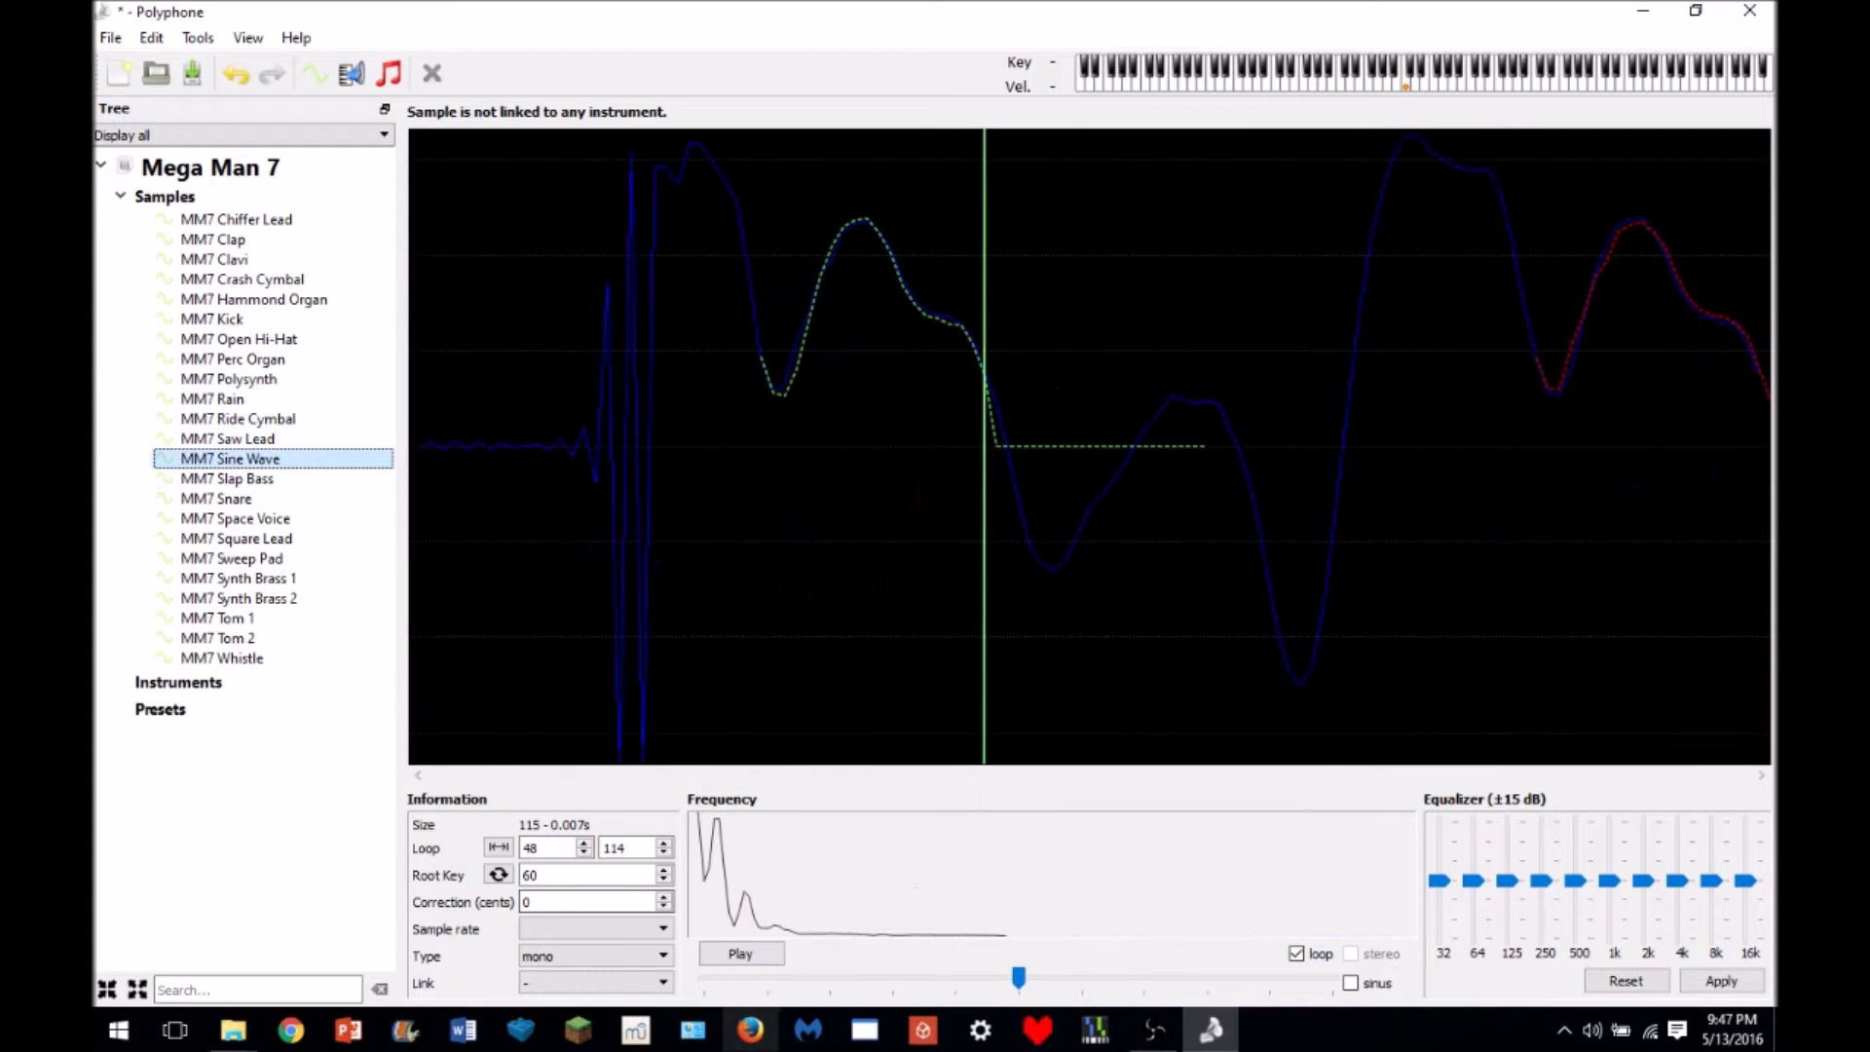
left_click(738, 954)
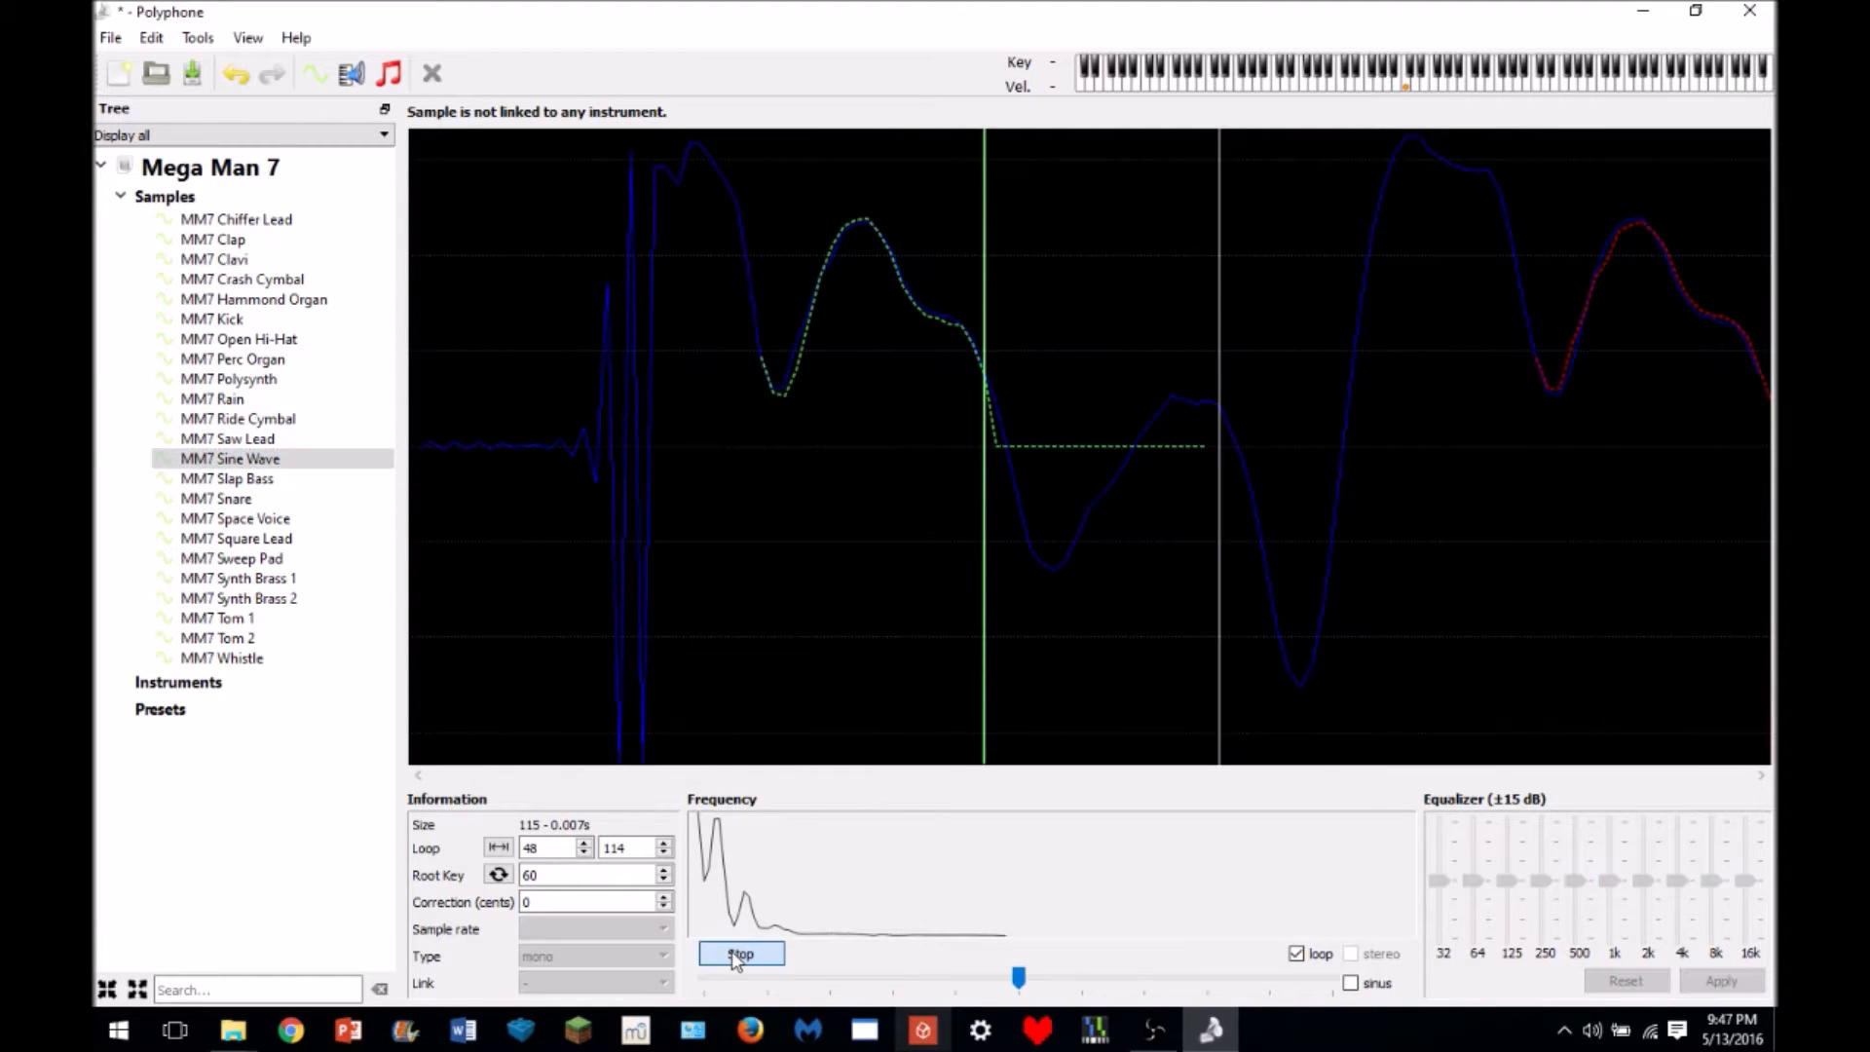
left_click(737, 955)
- Play back the Tom 1 and Tom 2 samples
left_click(216, 618)
left_click(723, 955)
left_click(721, 954)
left_click(346, 638)
left_click(723, 955)
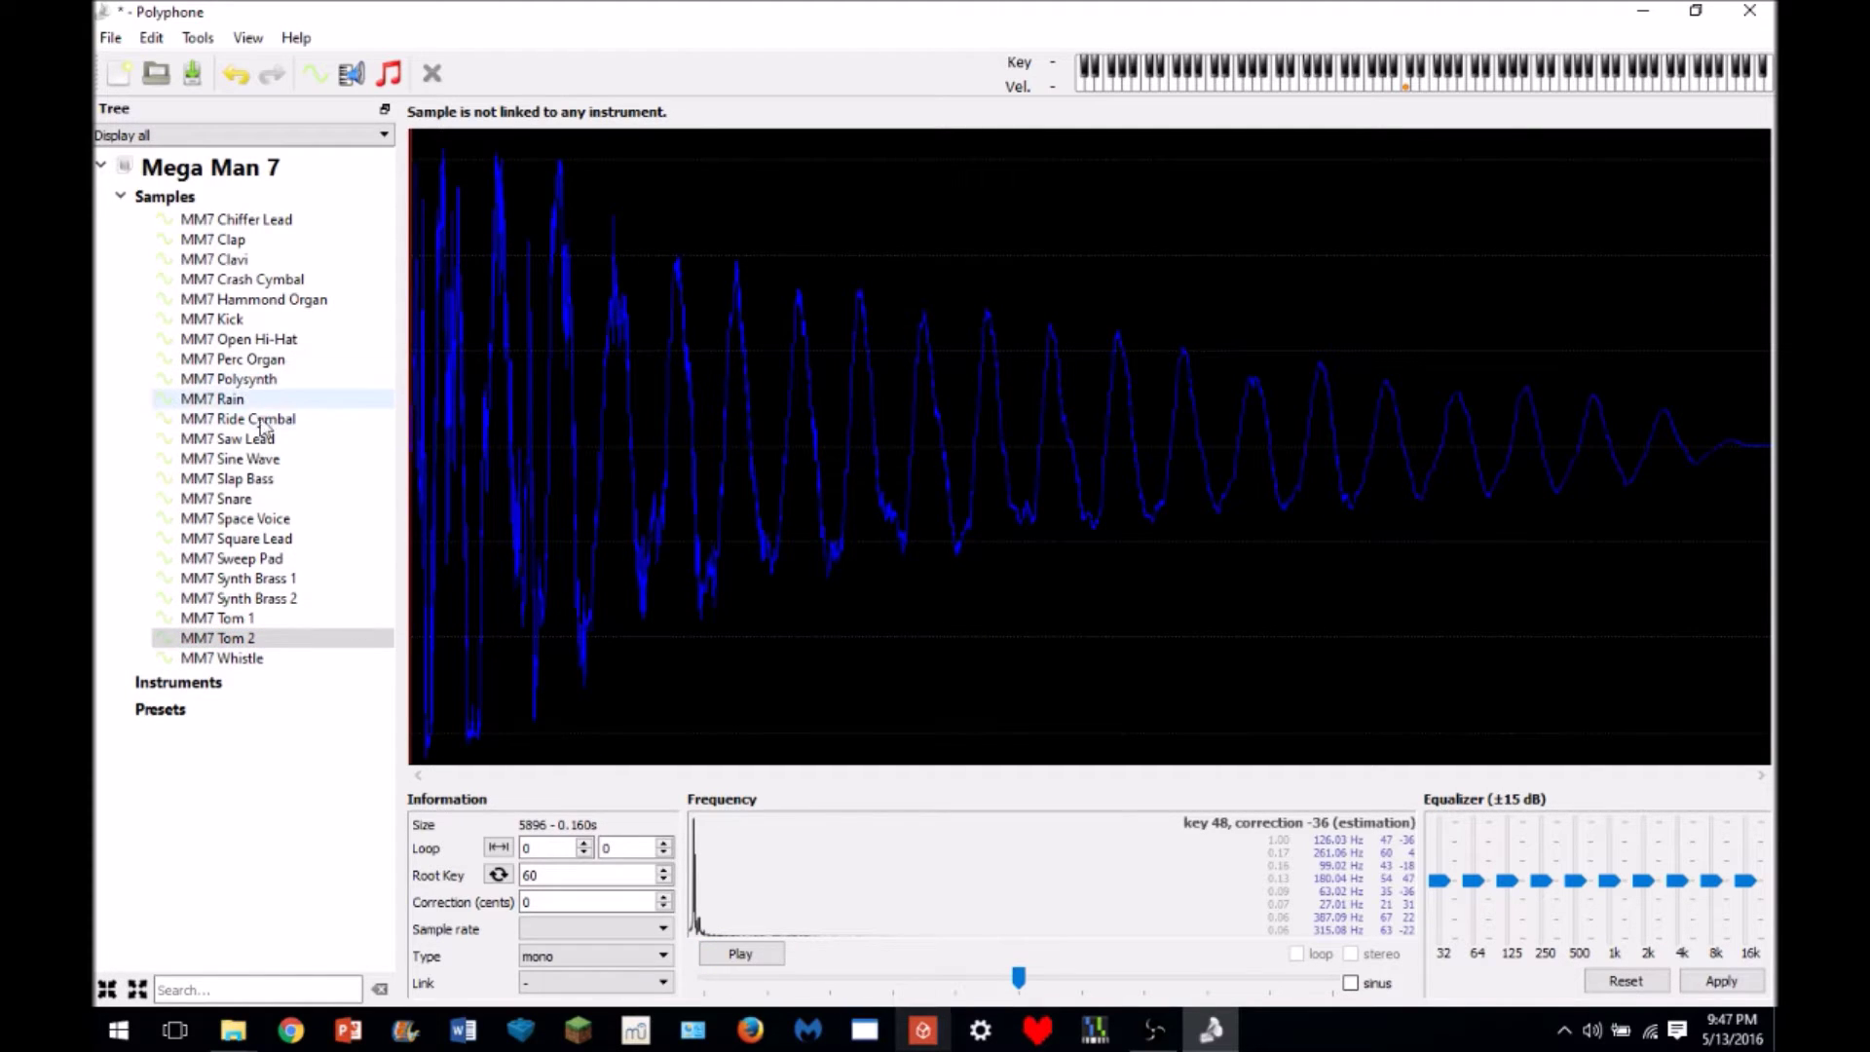
- Listen to the Snare sample, including at several lower pitches on the virtual keyboard
left_click(285, 504)
left_click(722, 955)
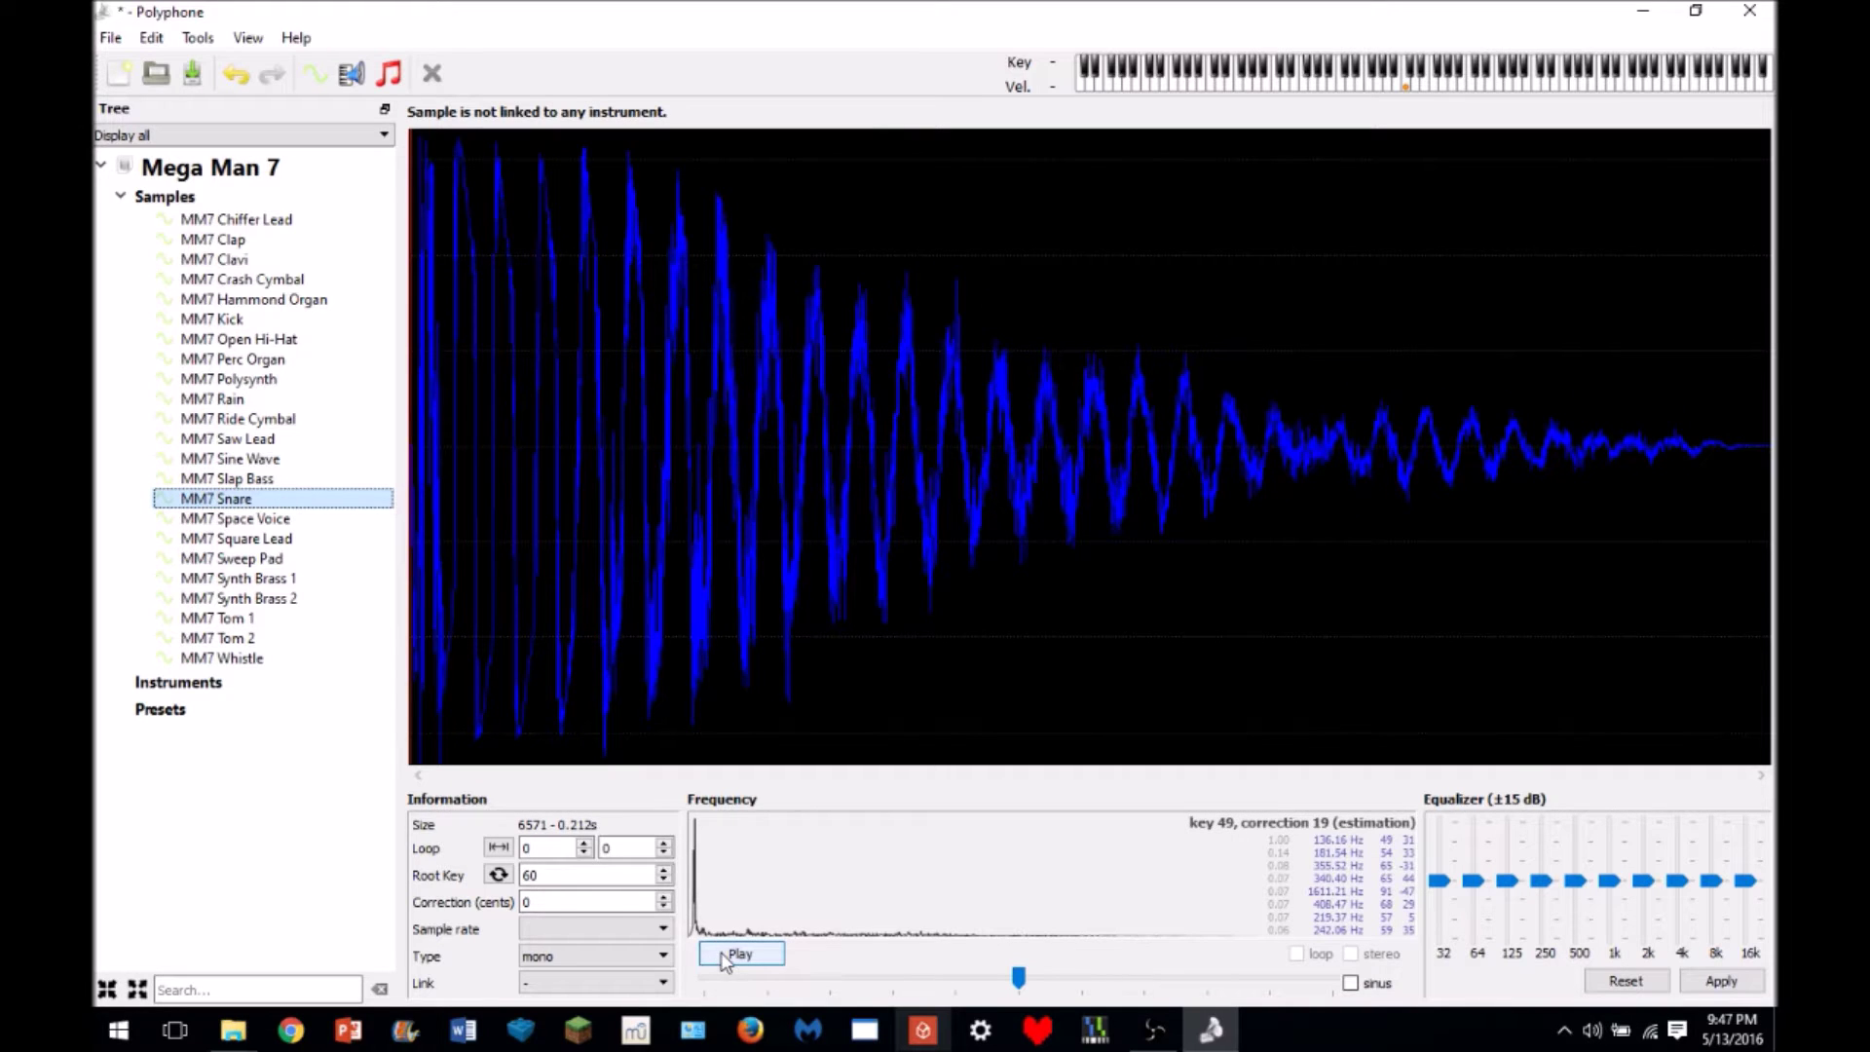
left_click(726, 956)
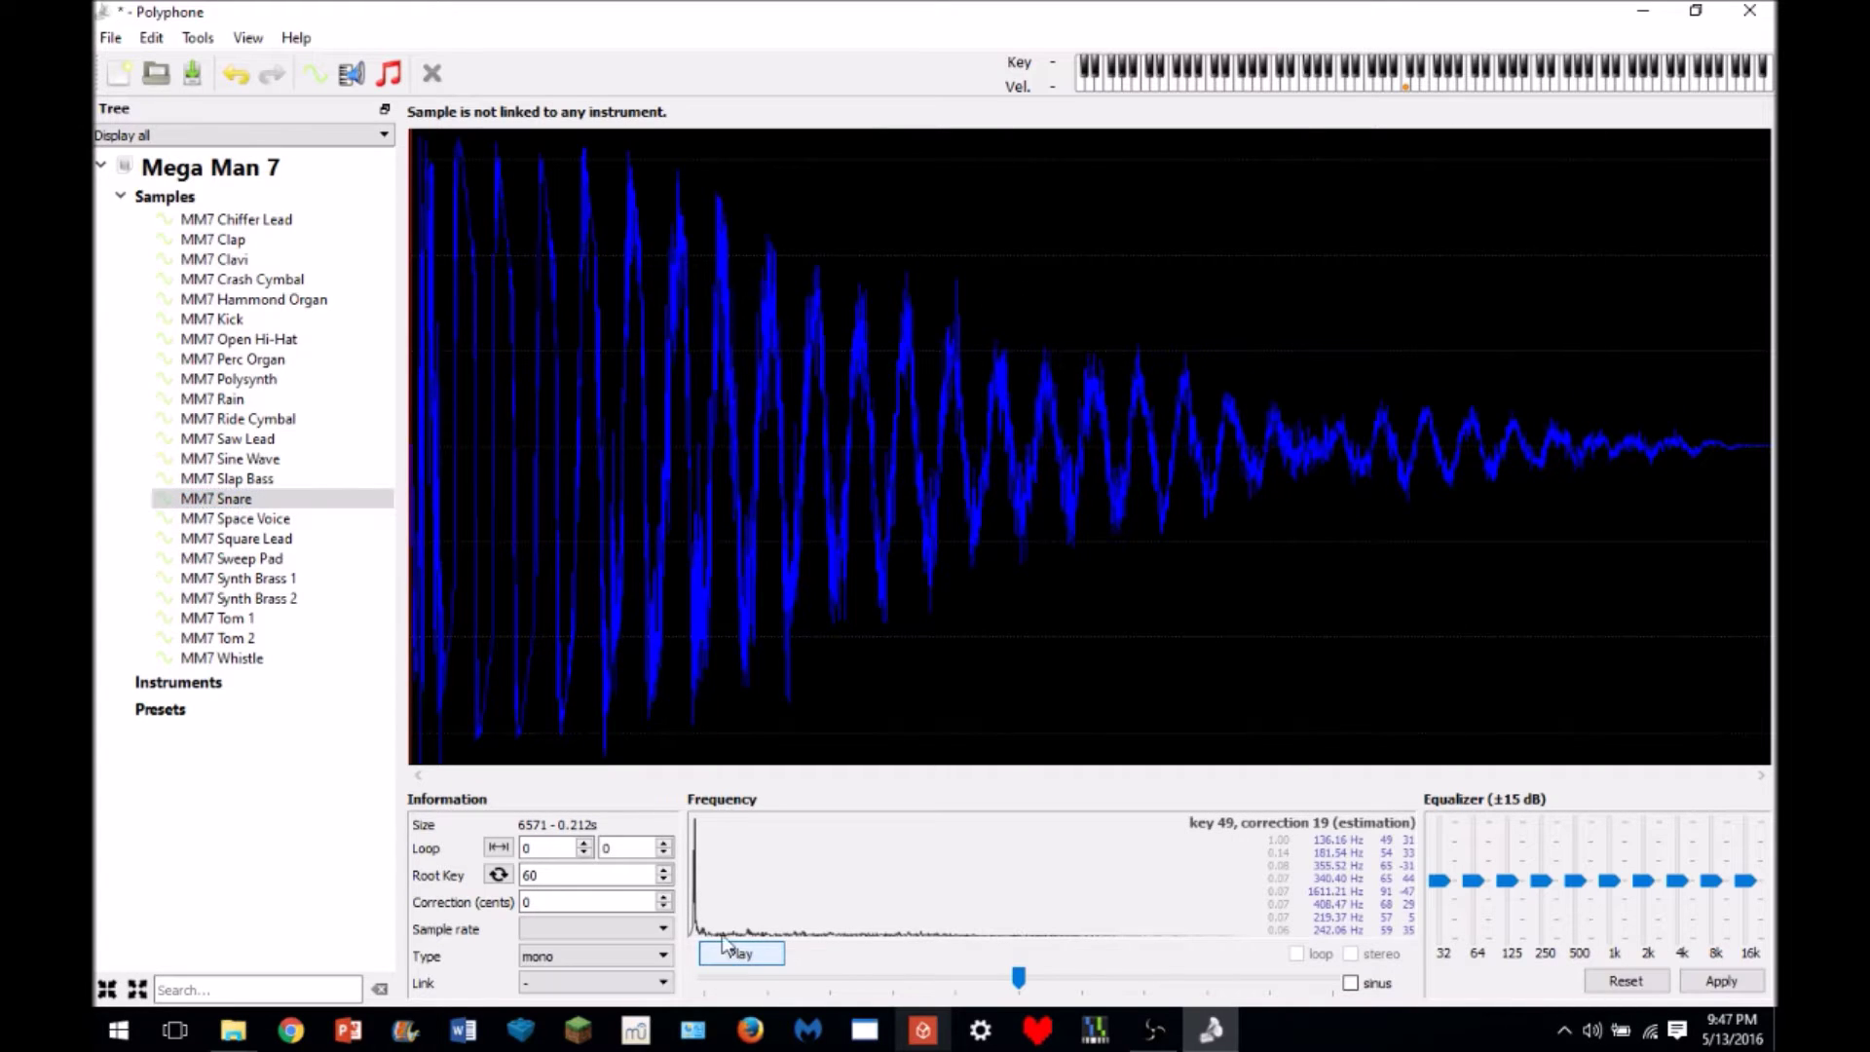
left_click(1358, 87)
left_click(1332, 88)
left_click(1304, 93)
- Play back the Whistle, Polysynth and Rain samples
left_click(255, 659)
left_click(743, 955)
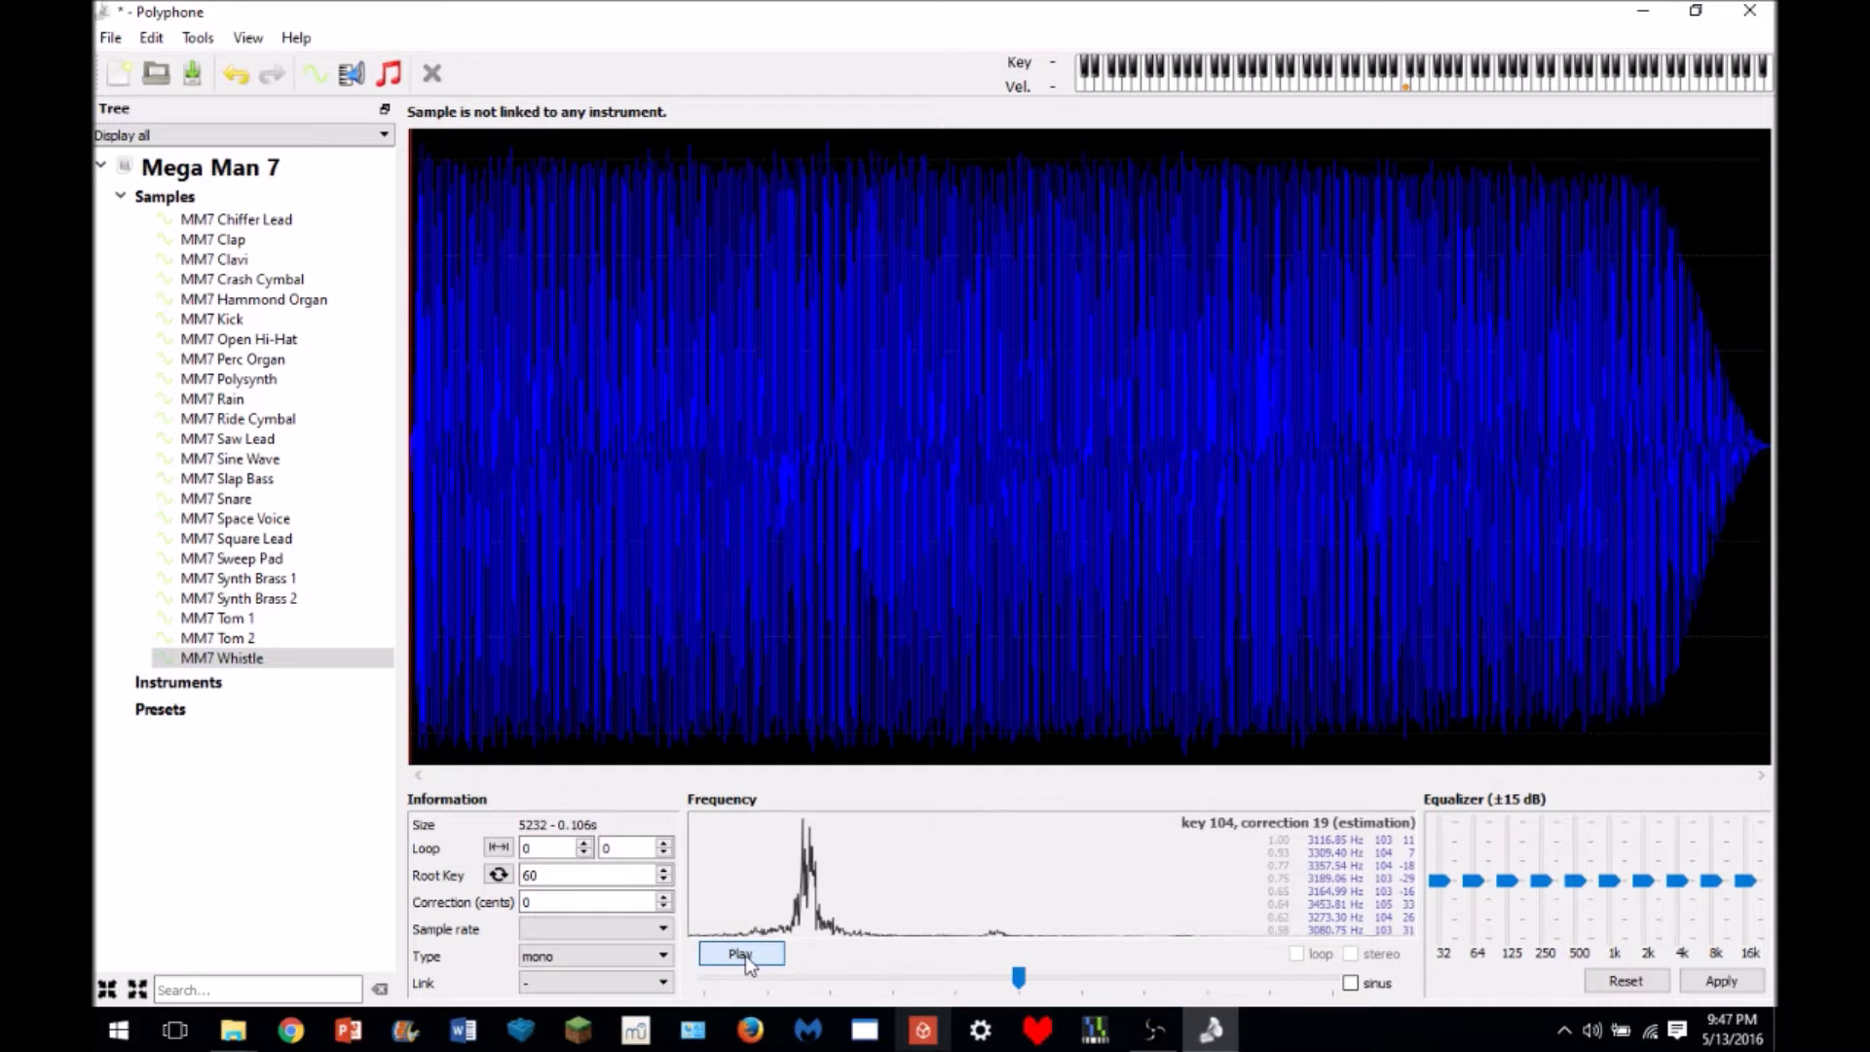
left_click(261, 379)
left_click(722, 951)
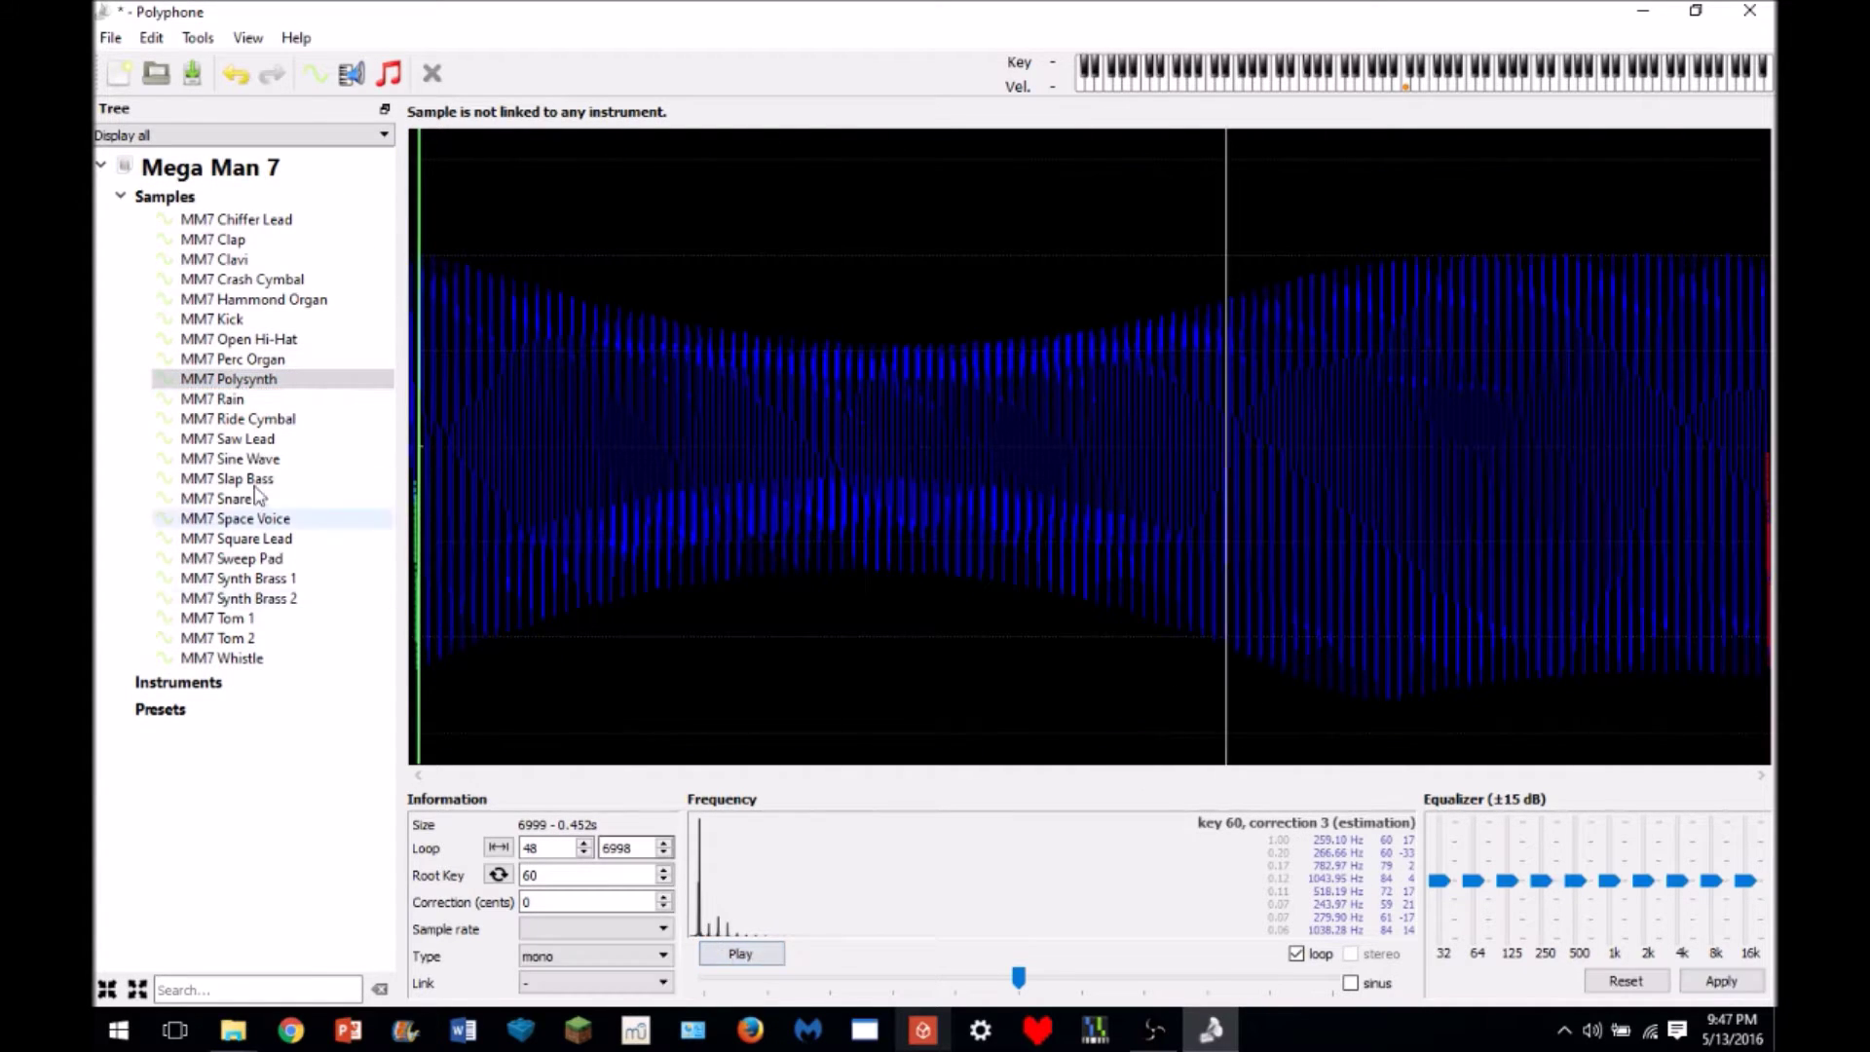
left_click(212, 399)
left_click(729, 956)
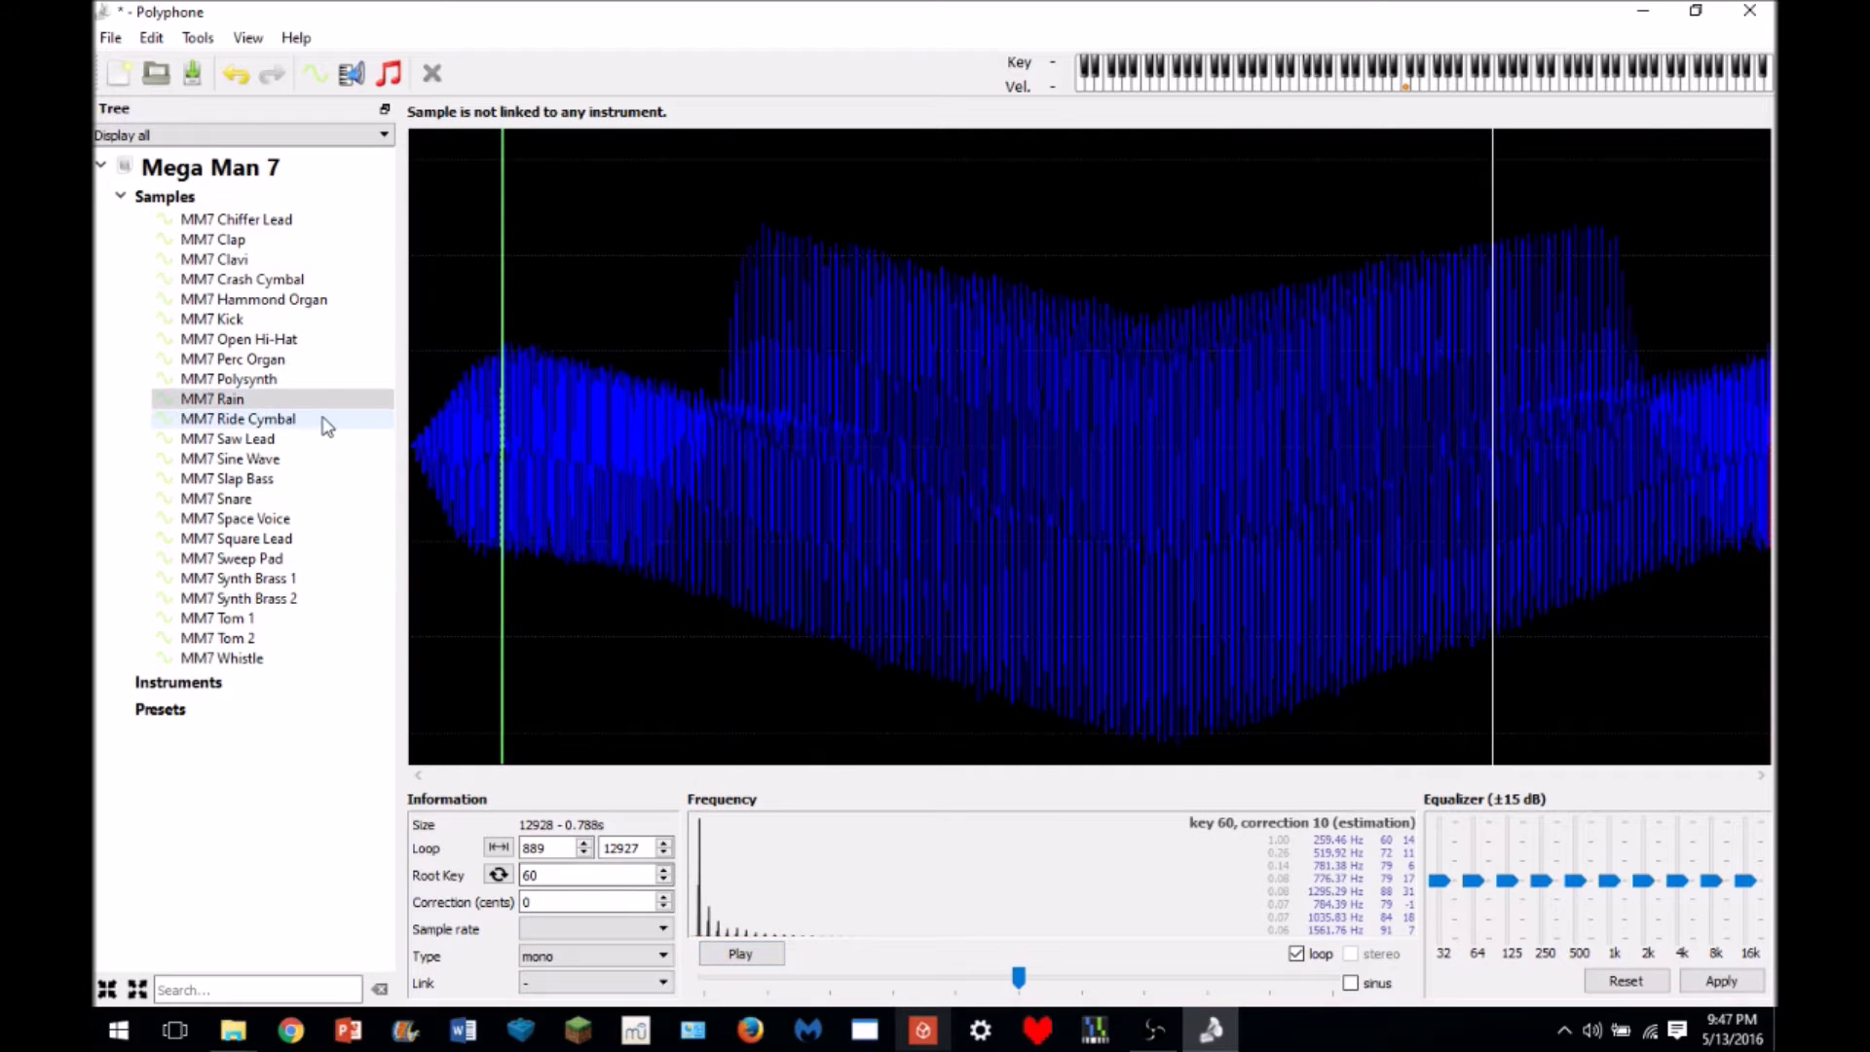
- Play back the looped Ride Cymbal sample repeatedly
left_click(324, 419)
left_click(735, 954)
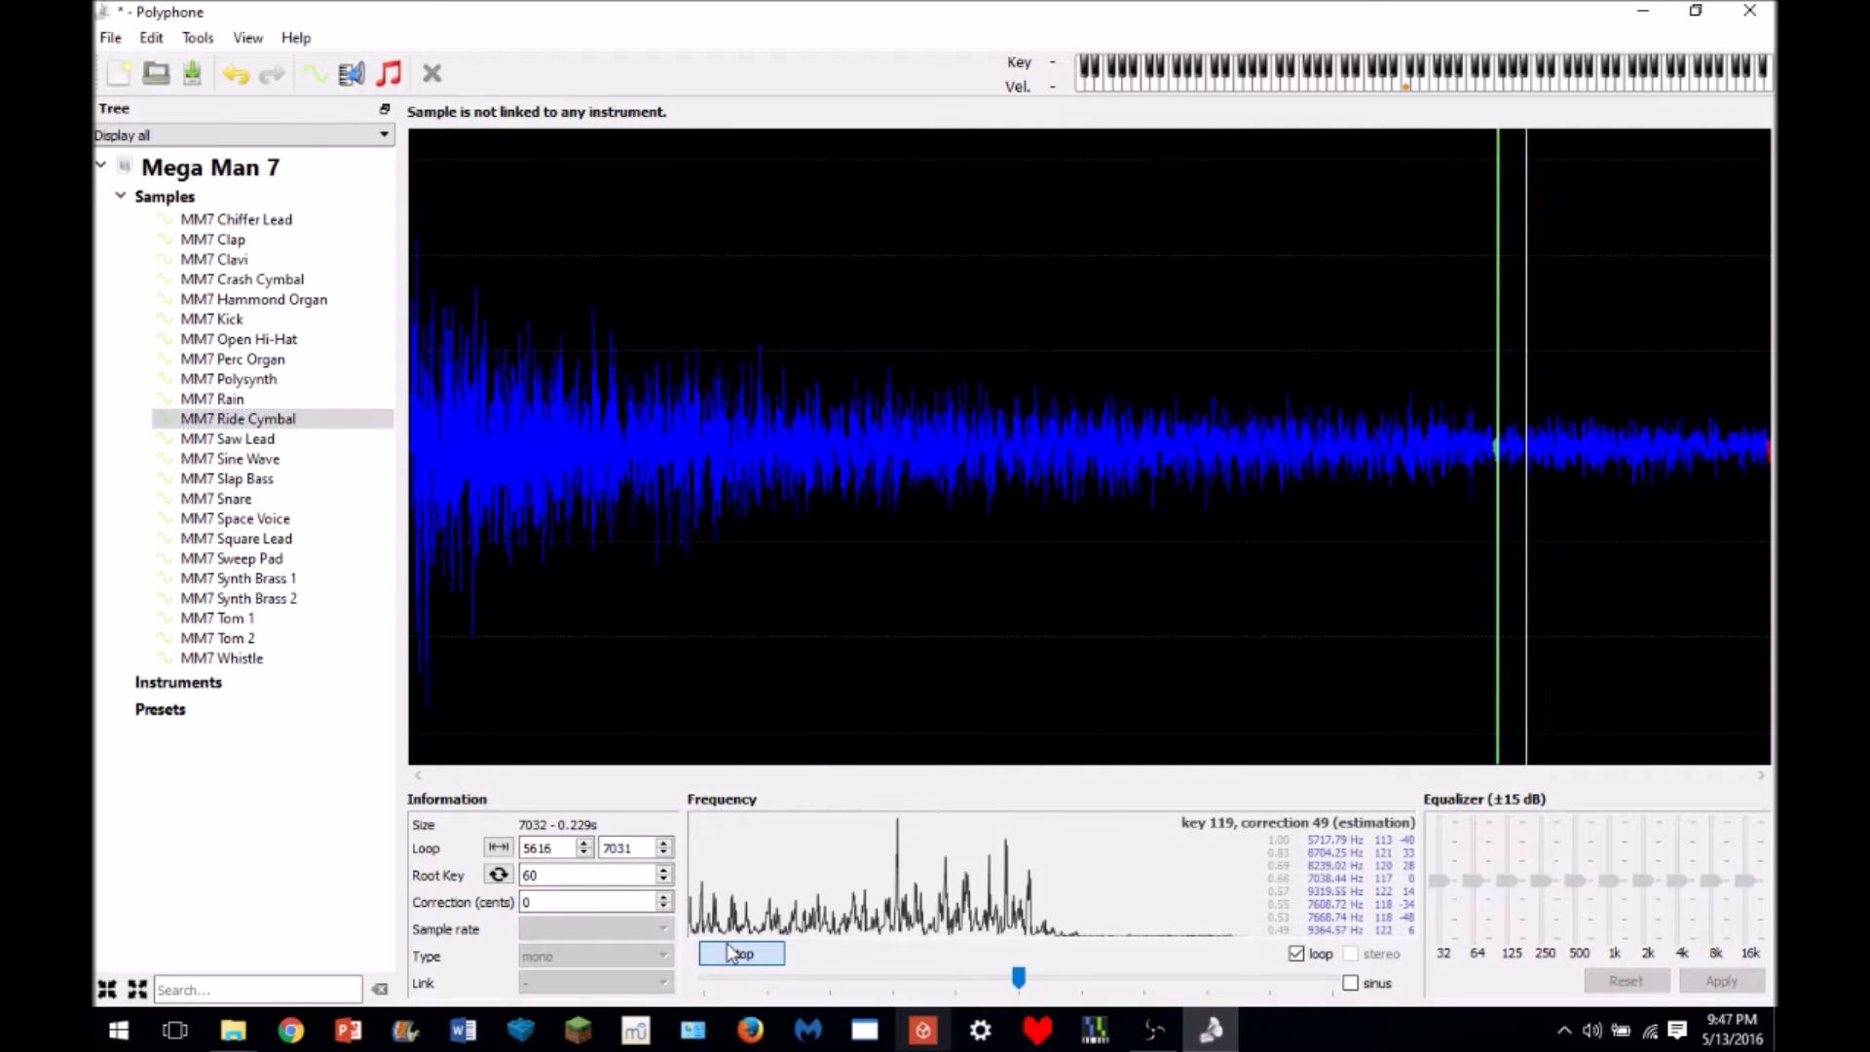
left_click(282, 418)
left_click(722, 957)
left_click(721, 956)
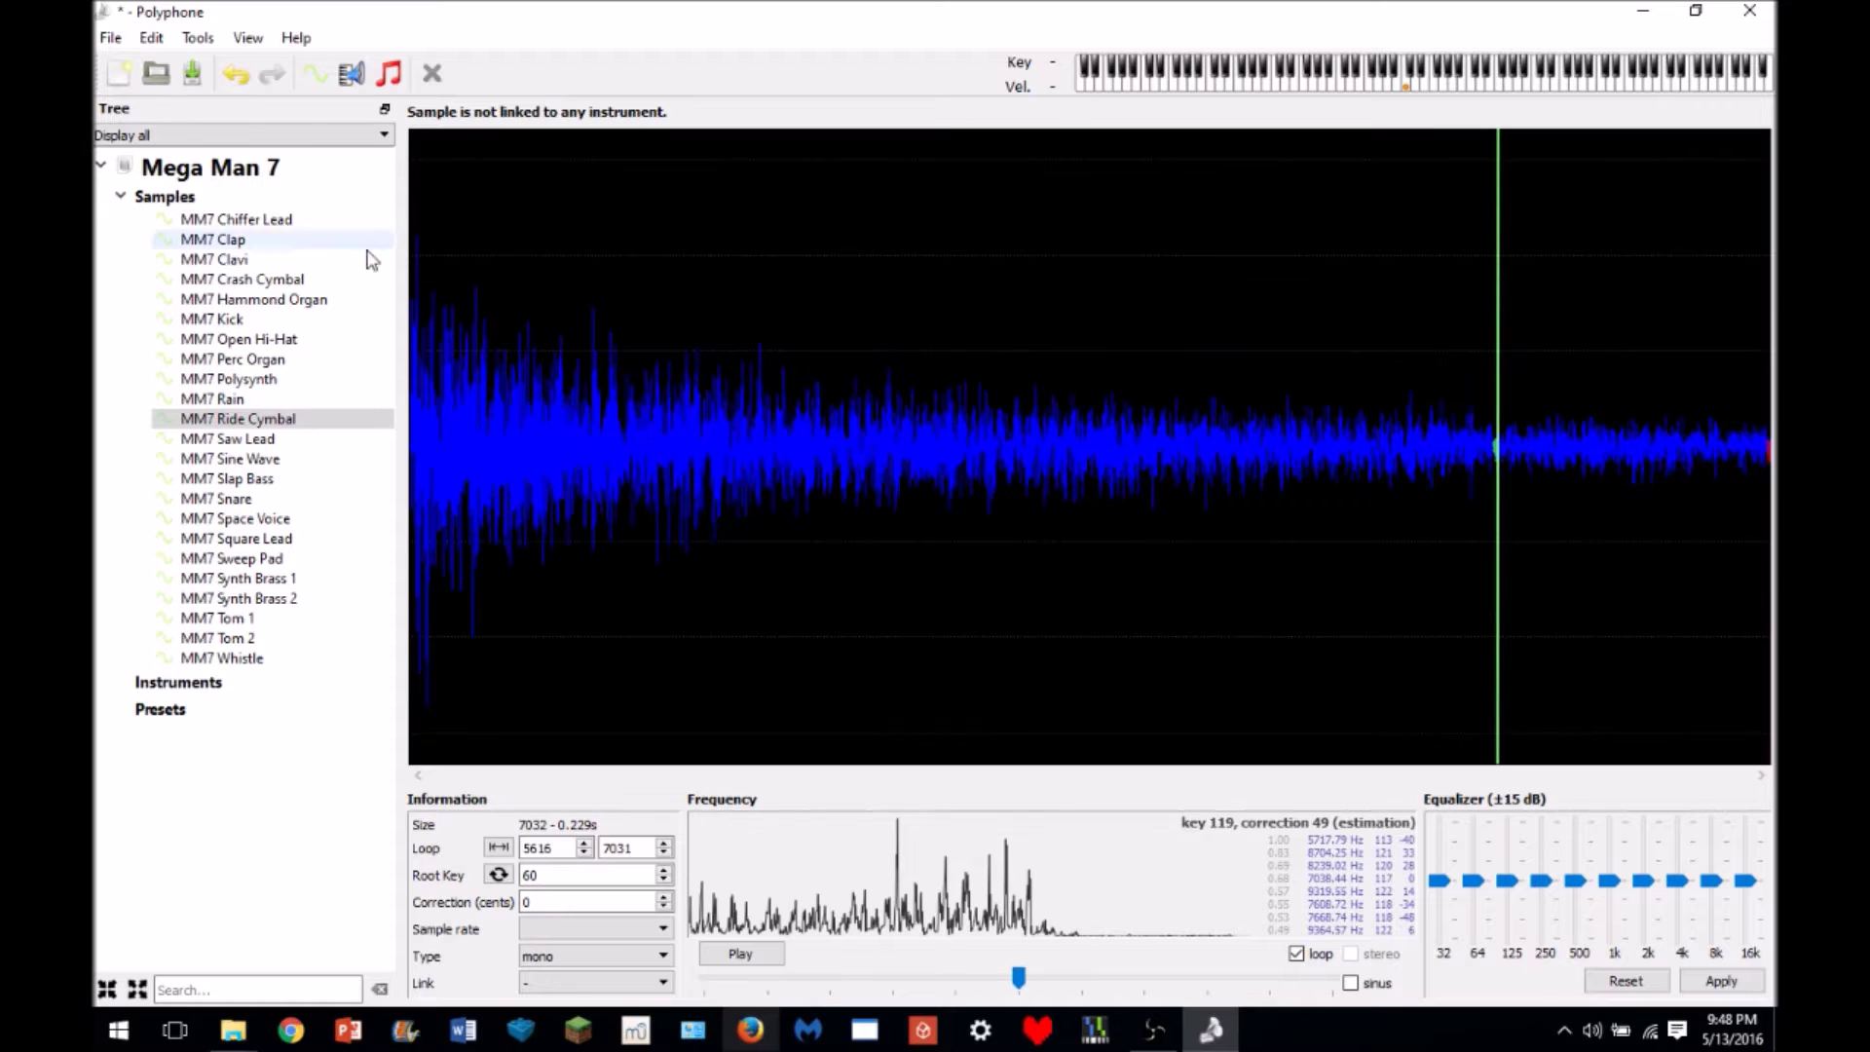
- Listen to the Kick and Clap samples, and return to the Kick waveform
left_click(286, 323)
left_click(739, 954)
left_click(243, 244)
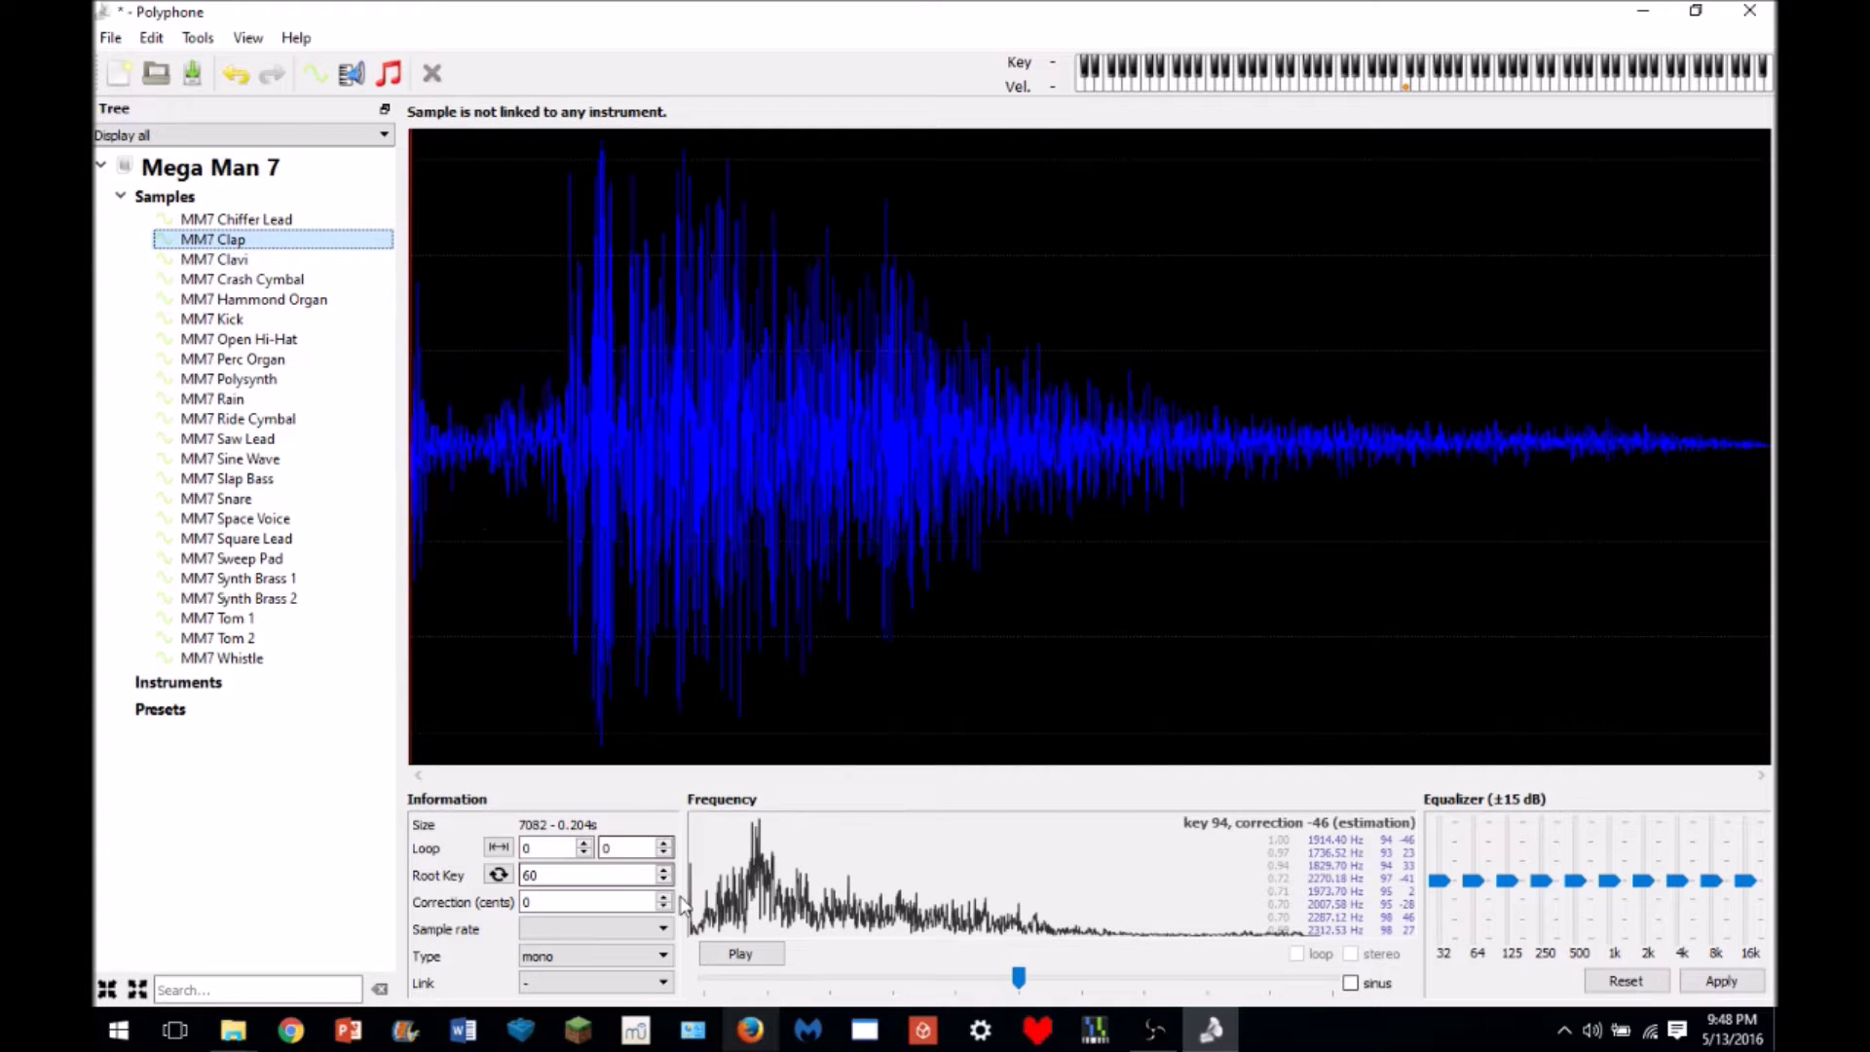
left_click(739, 953)
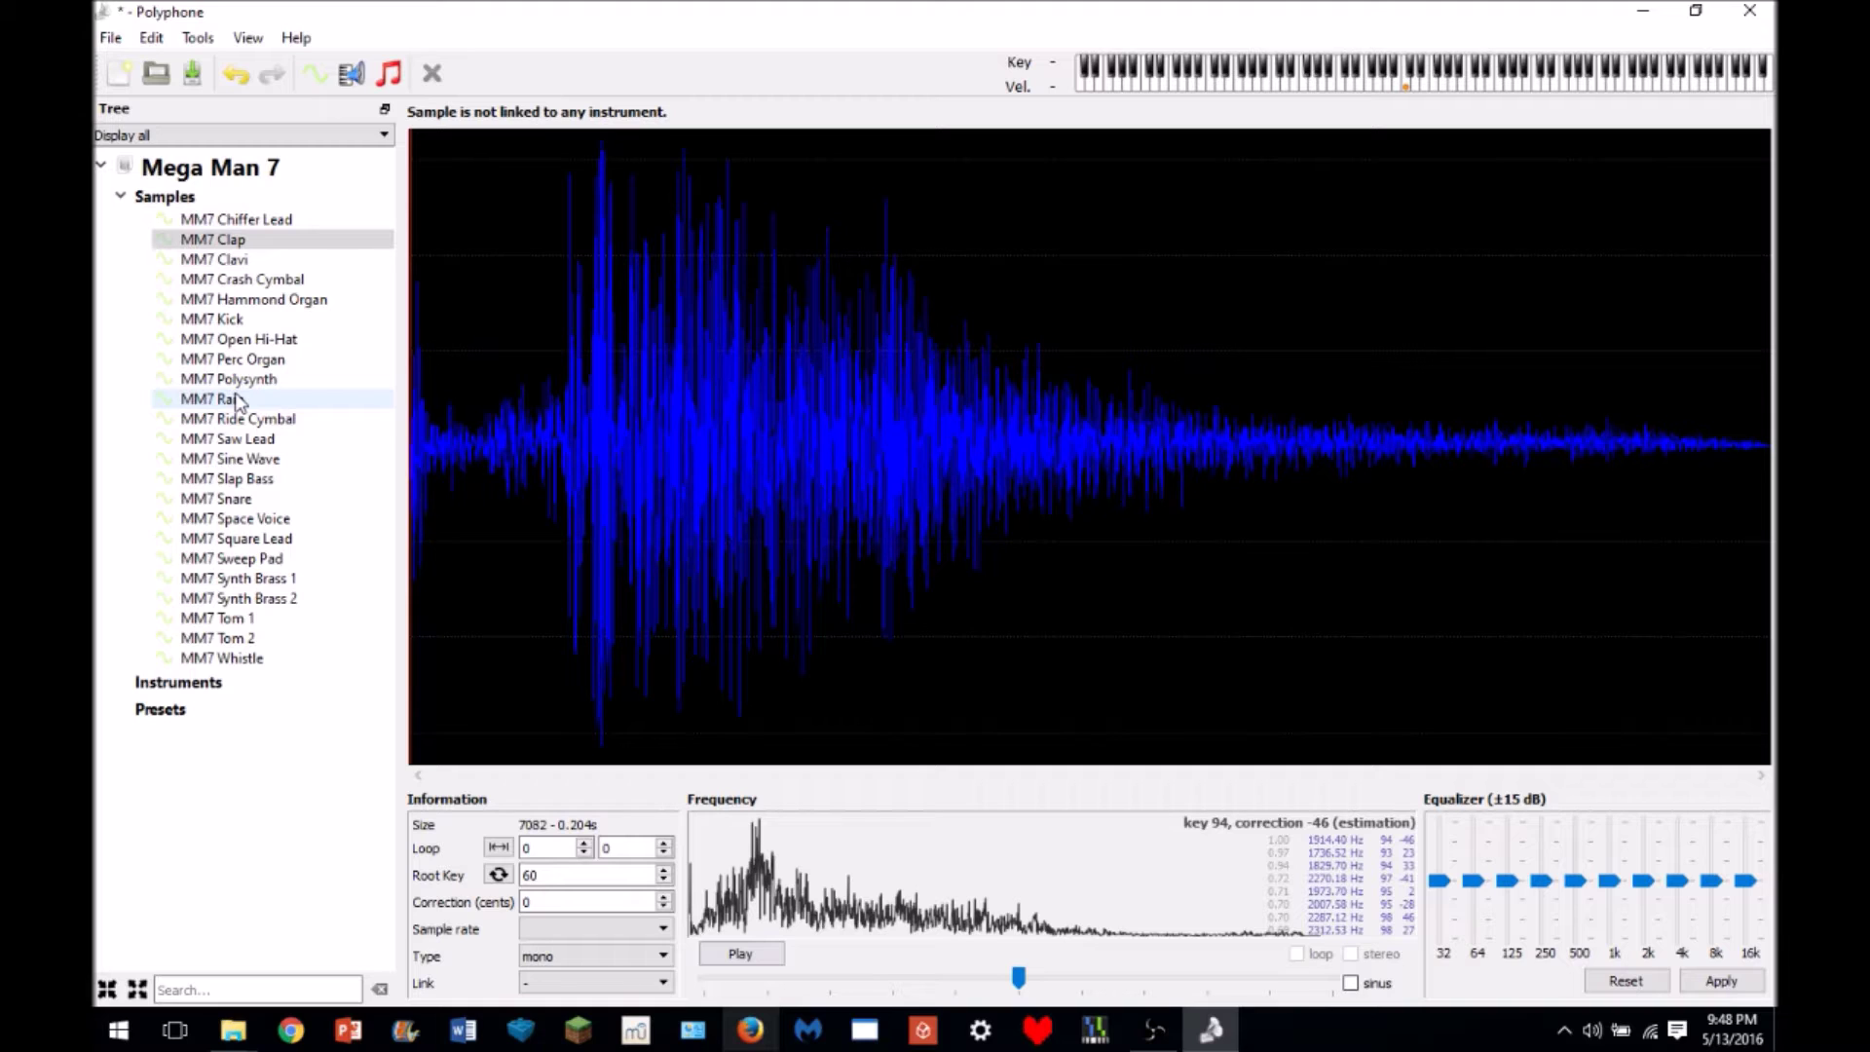
left_click(236, 319)
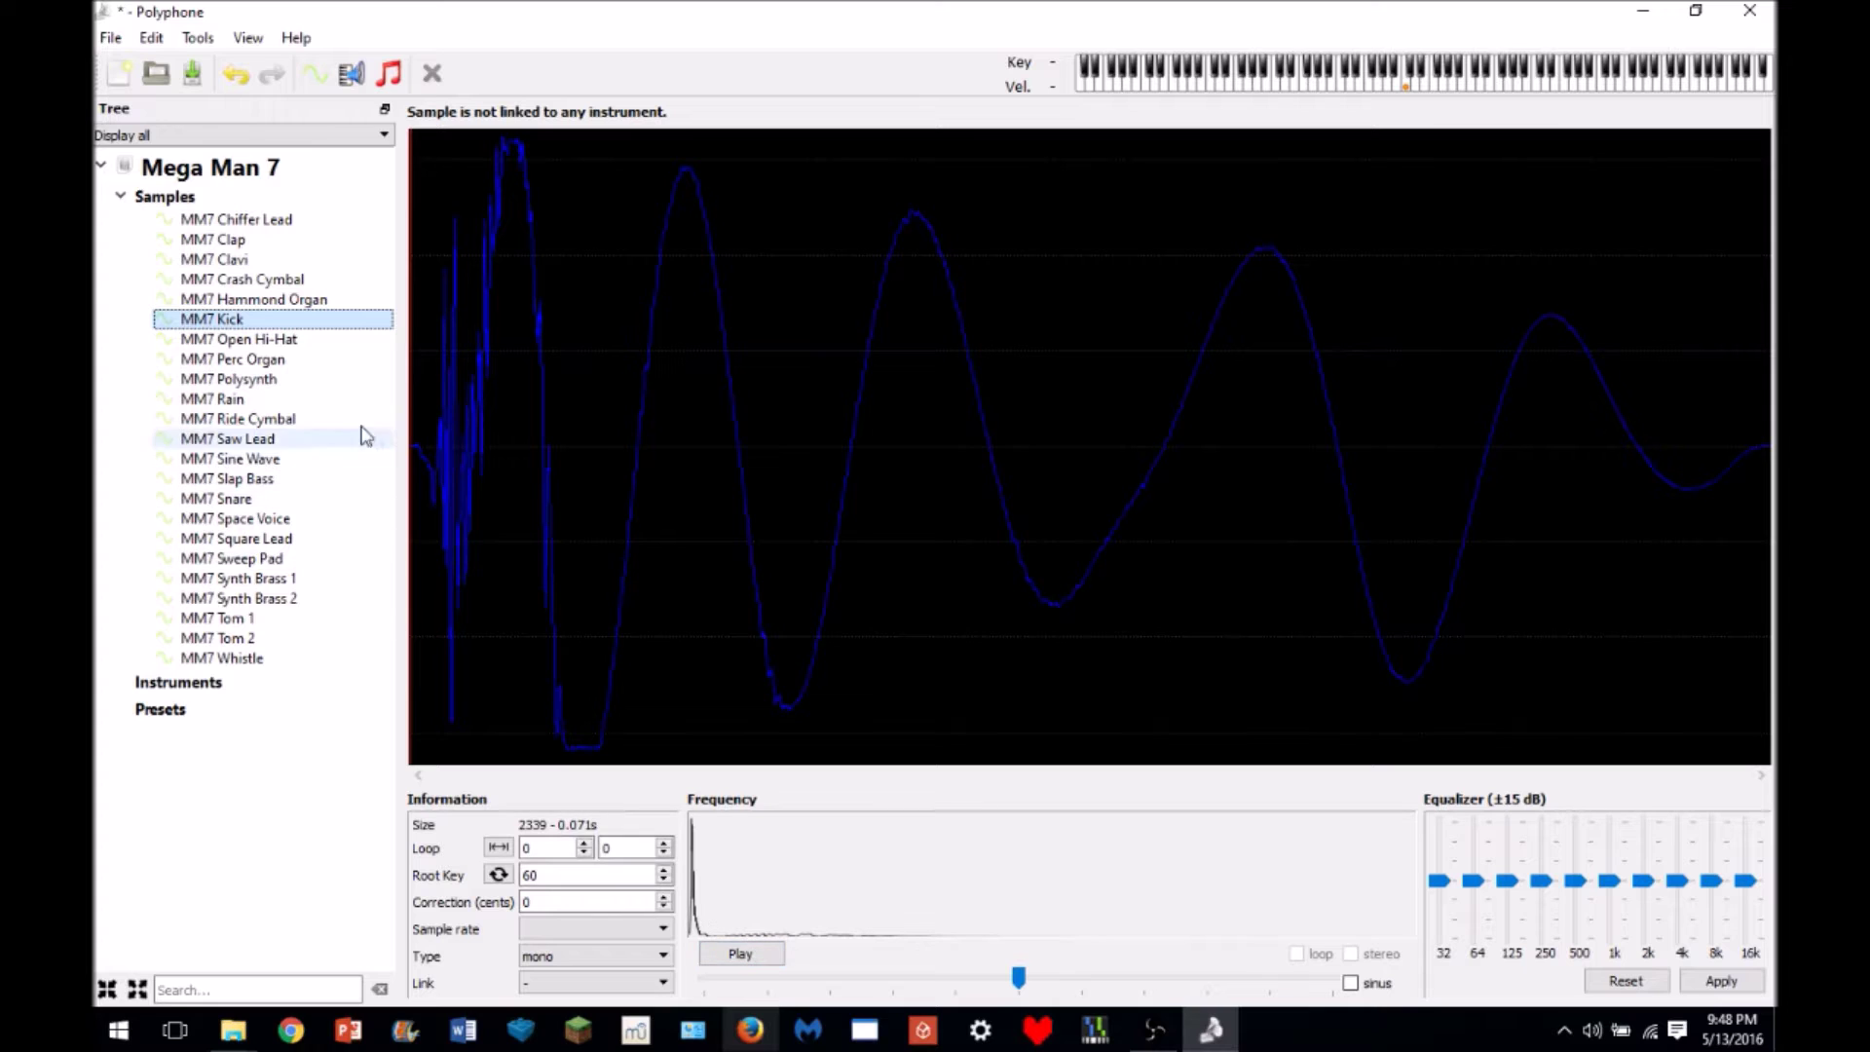
- Compare the Perc Organ and Ride Cymbal samples by sounding key 60 on the virtual keyboard, plus a nearby lower key for Ride Cymbal
left_click(279, 361)
left_click(1404, 87)
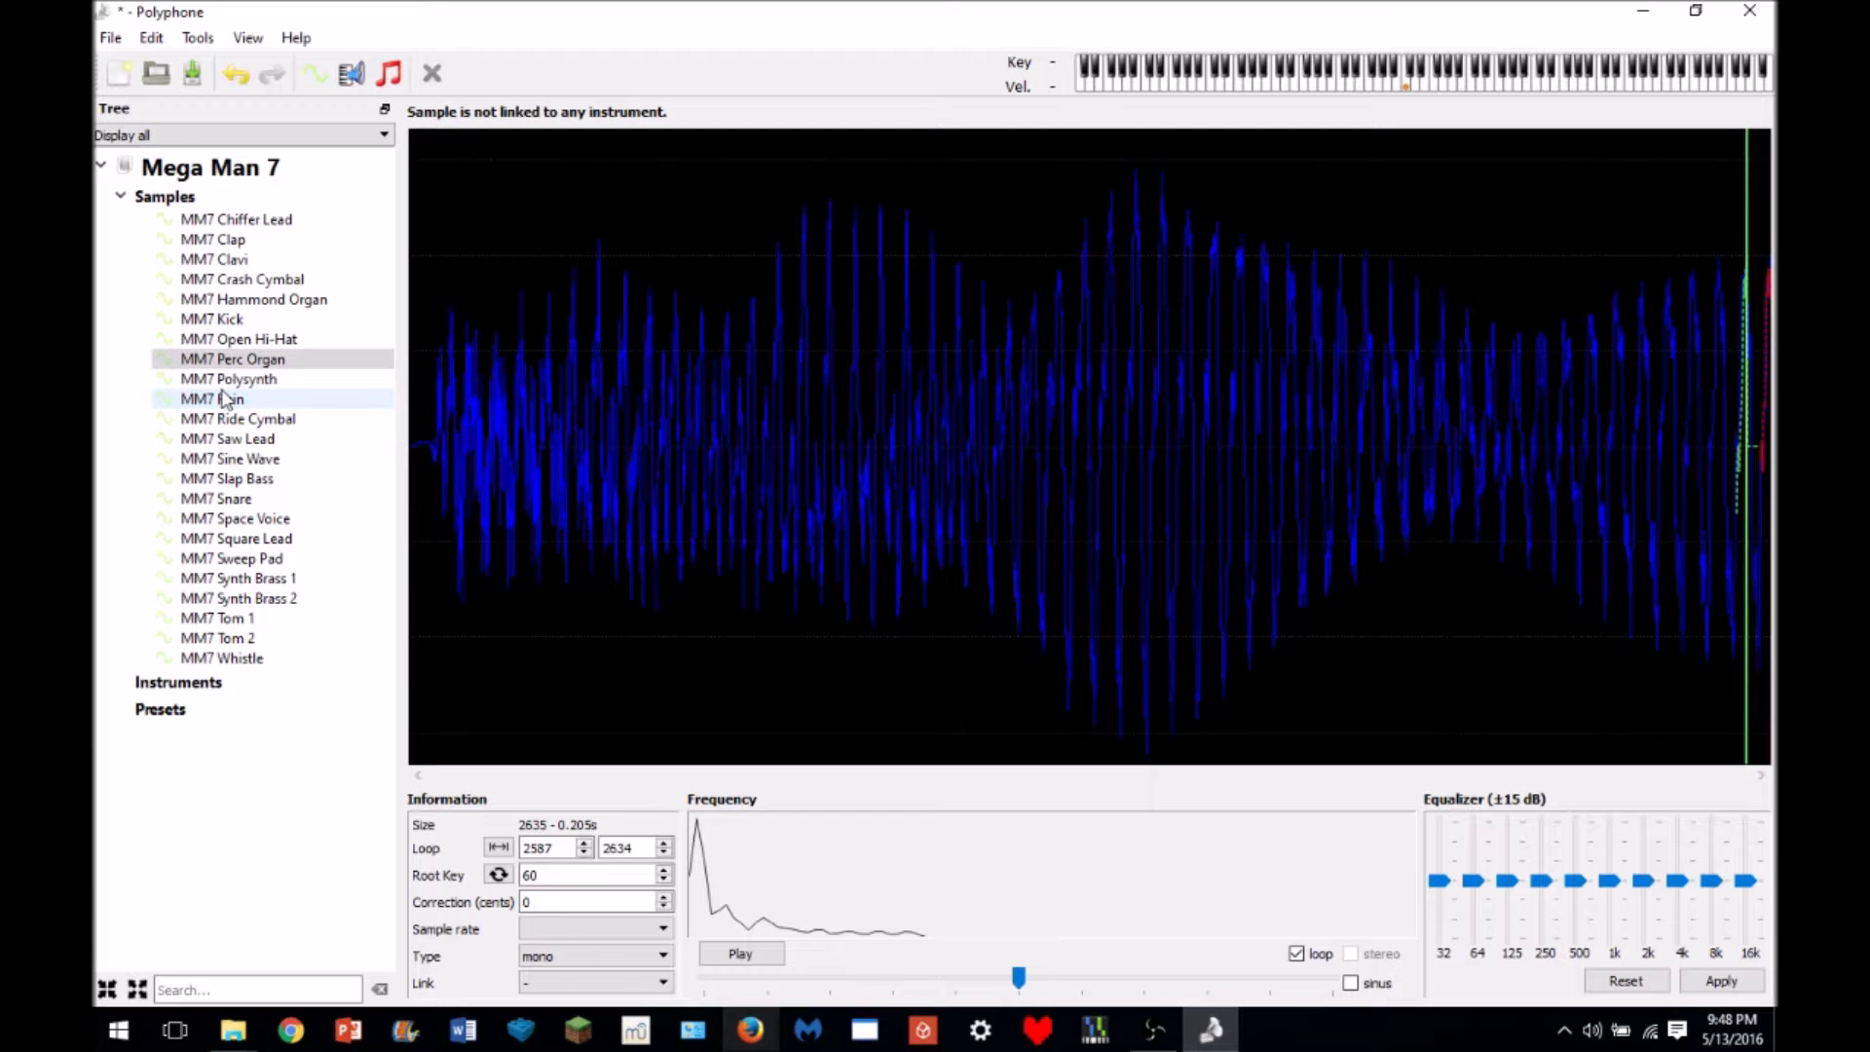
left_click(233, 419)
left_click(1404, 88)
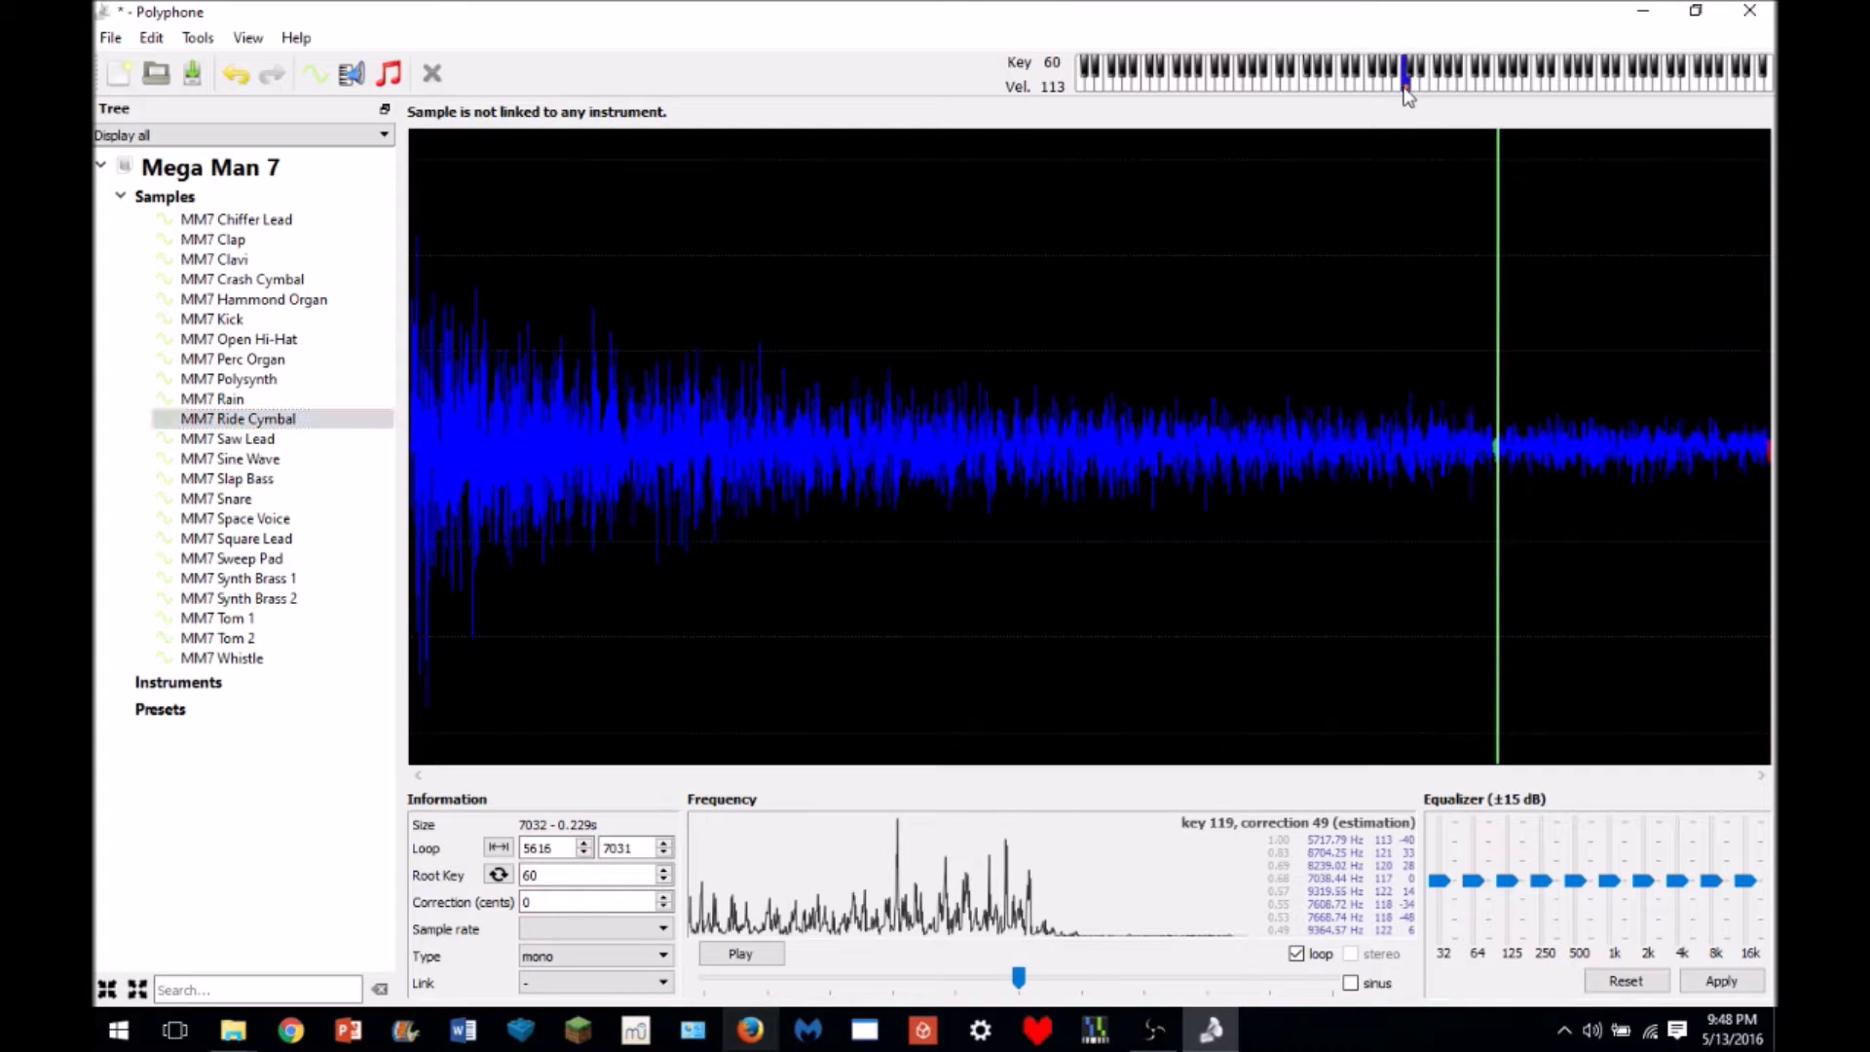
left_click(1397, 88)
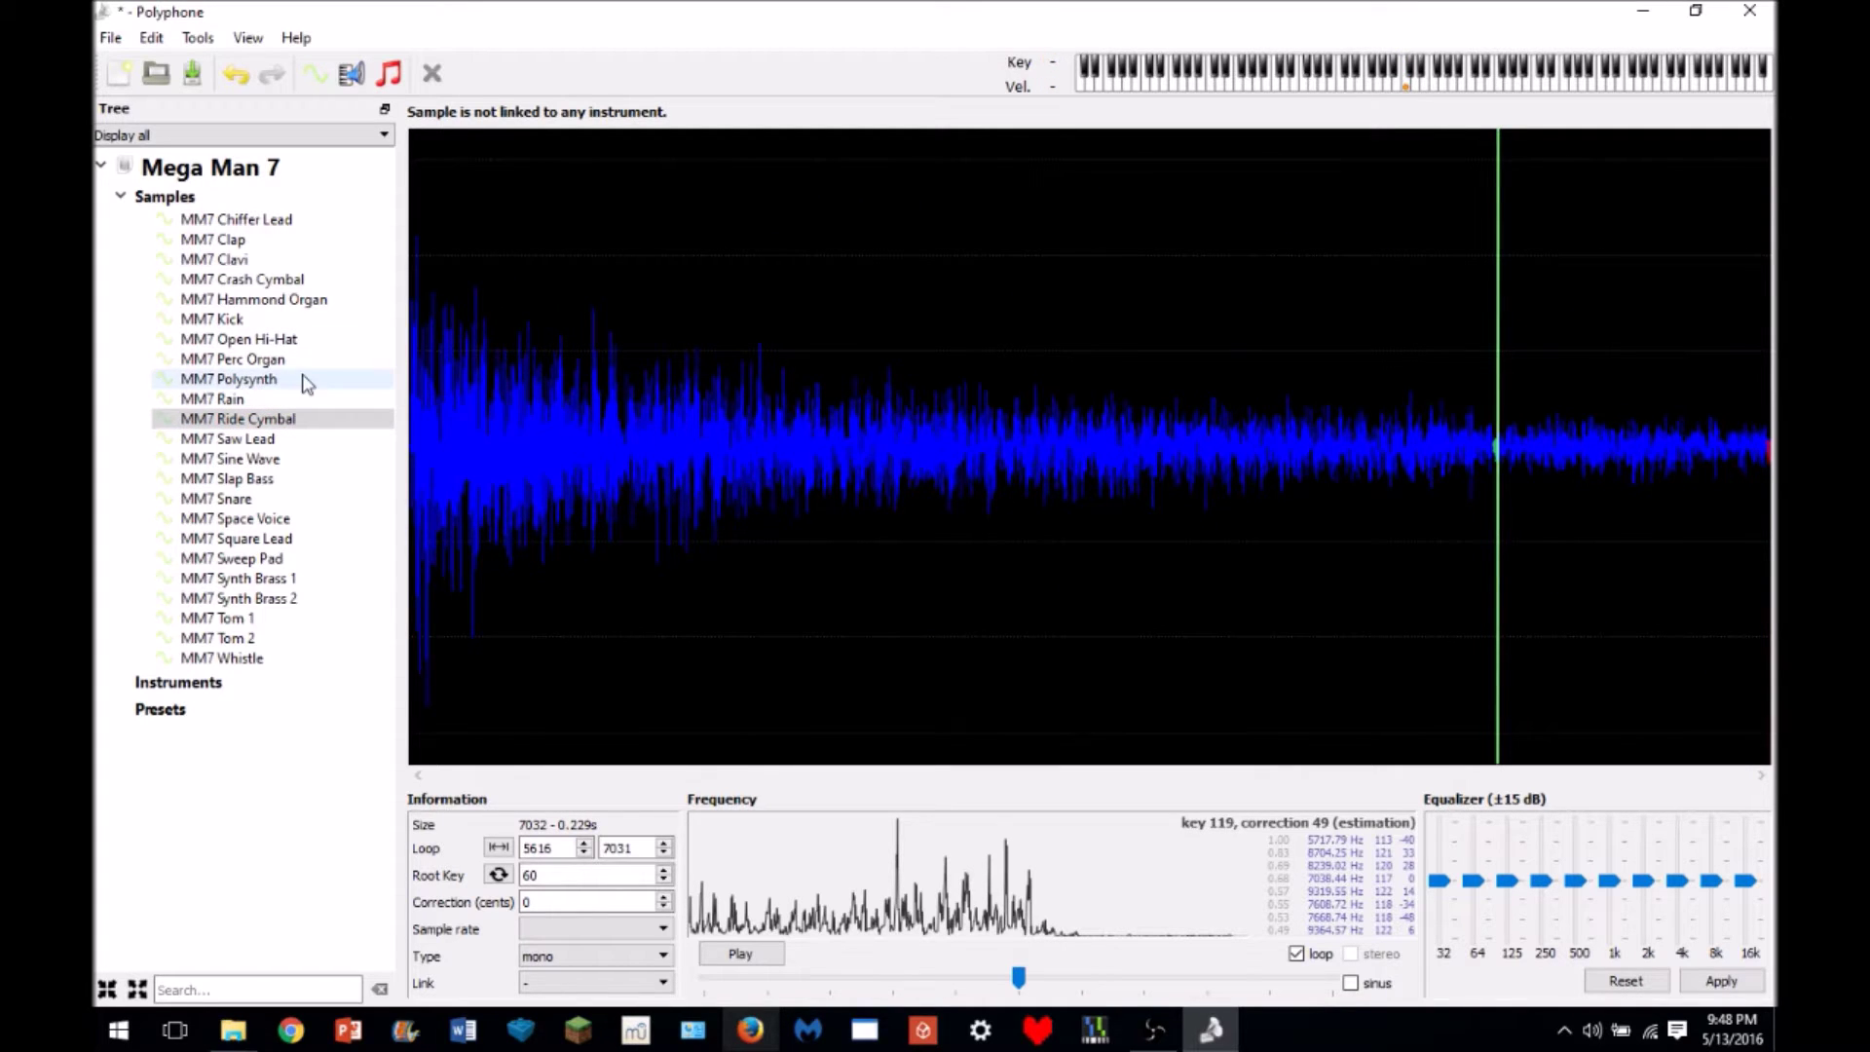
- Play back the looped Perc Organ sample
left_click(292, 358)
left_click(741, 953)
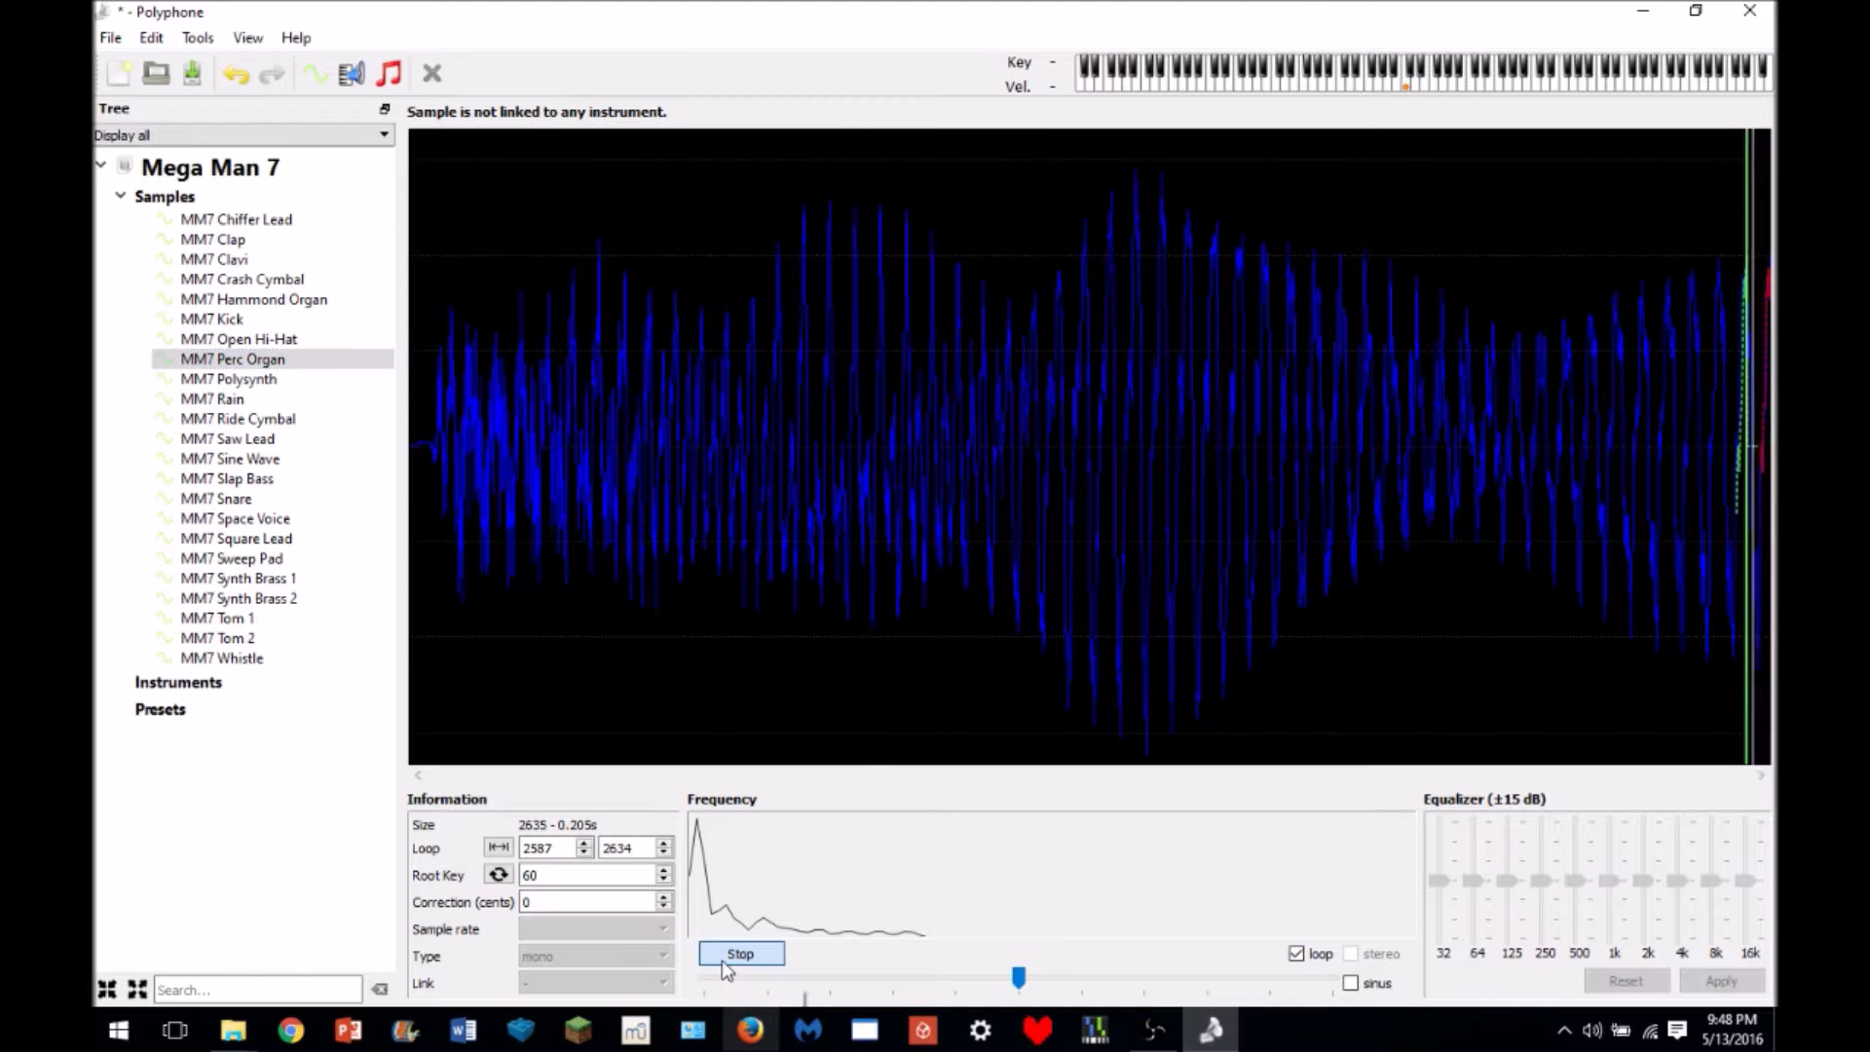
left_click(740, 954)
left_click(740, 953)
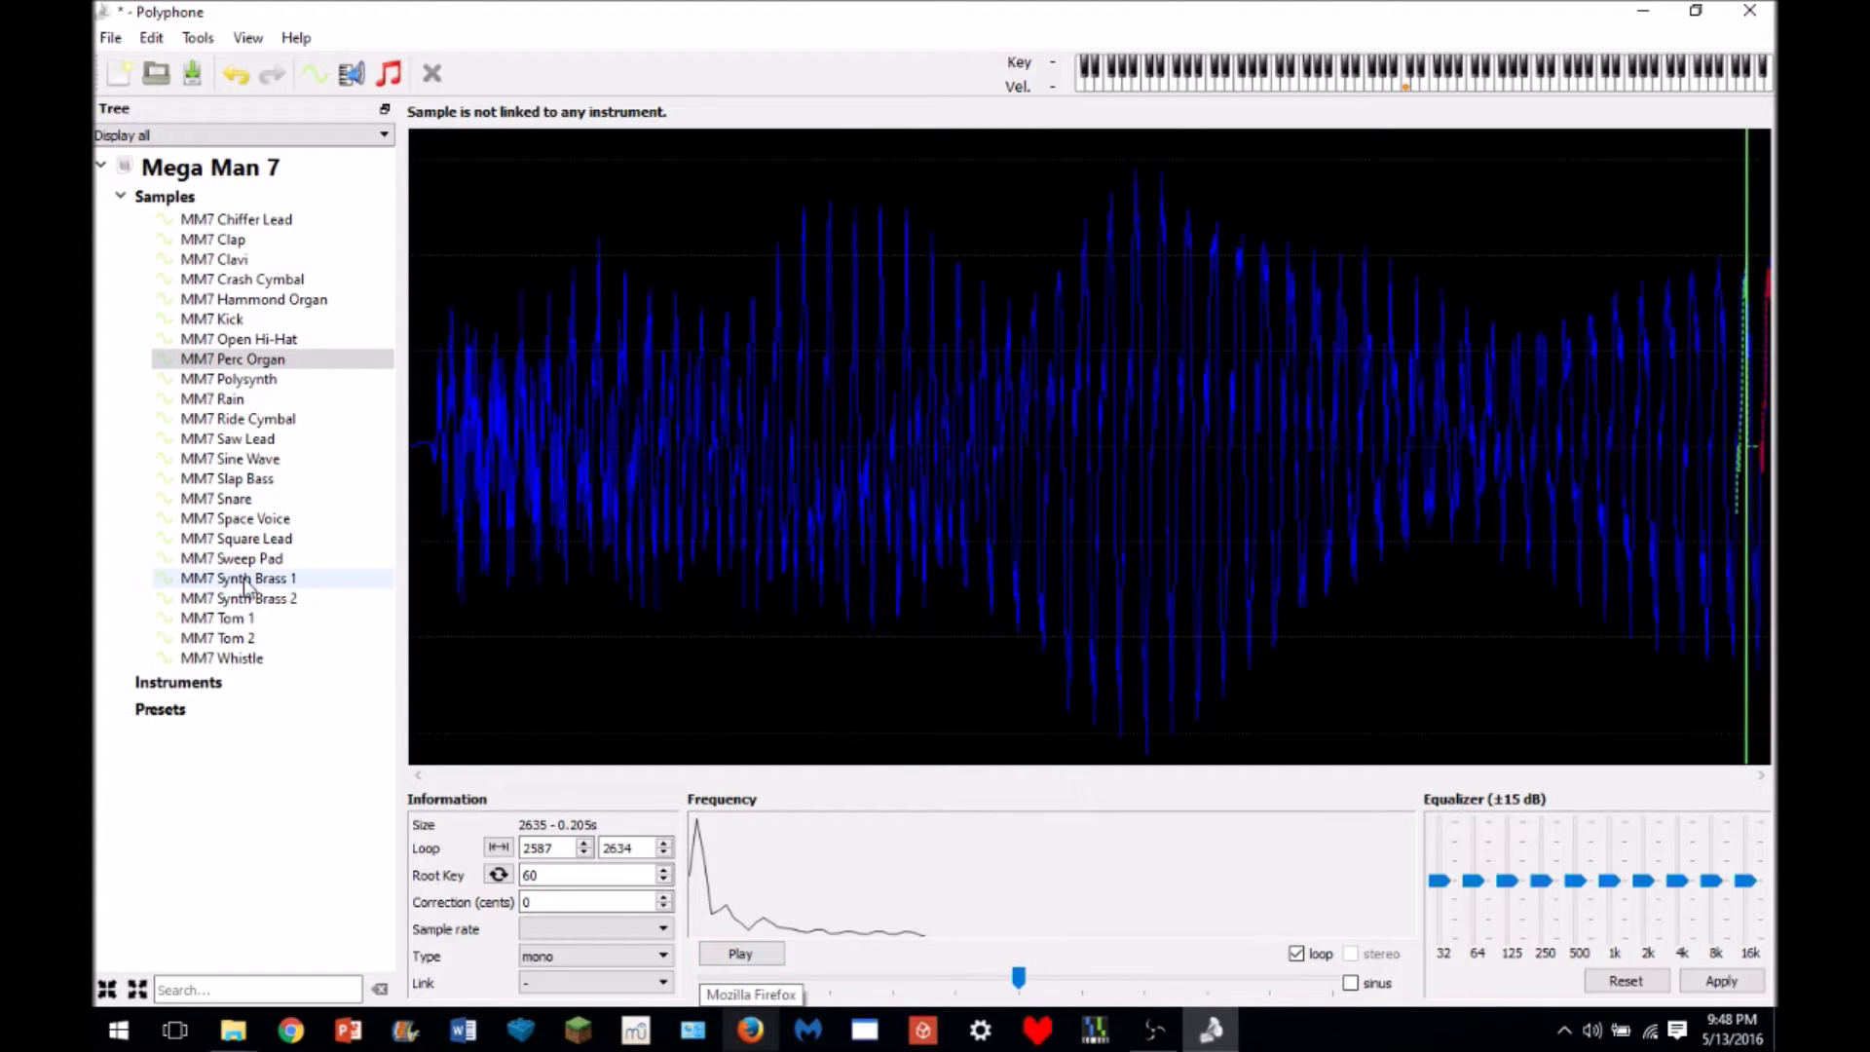
- Play back the Synth Brass 1 and Synth Brass 2 samples, and select the Tom 1 sample
left_click(243, 578)
left_click(738, 955)
left_click(736, 956)
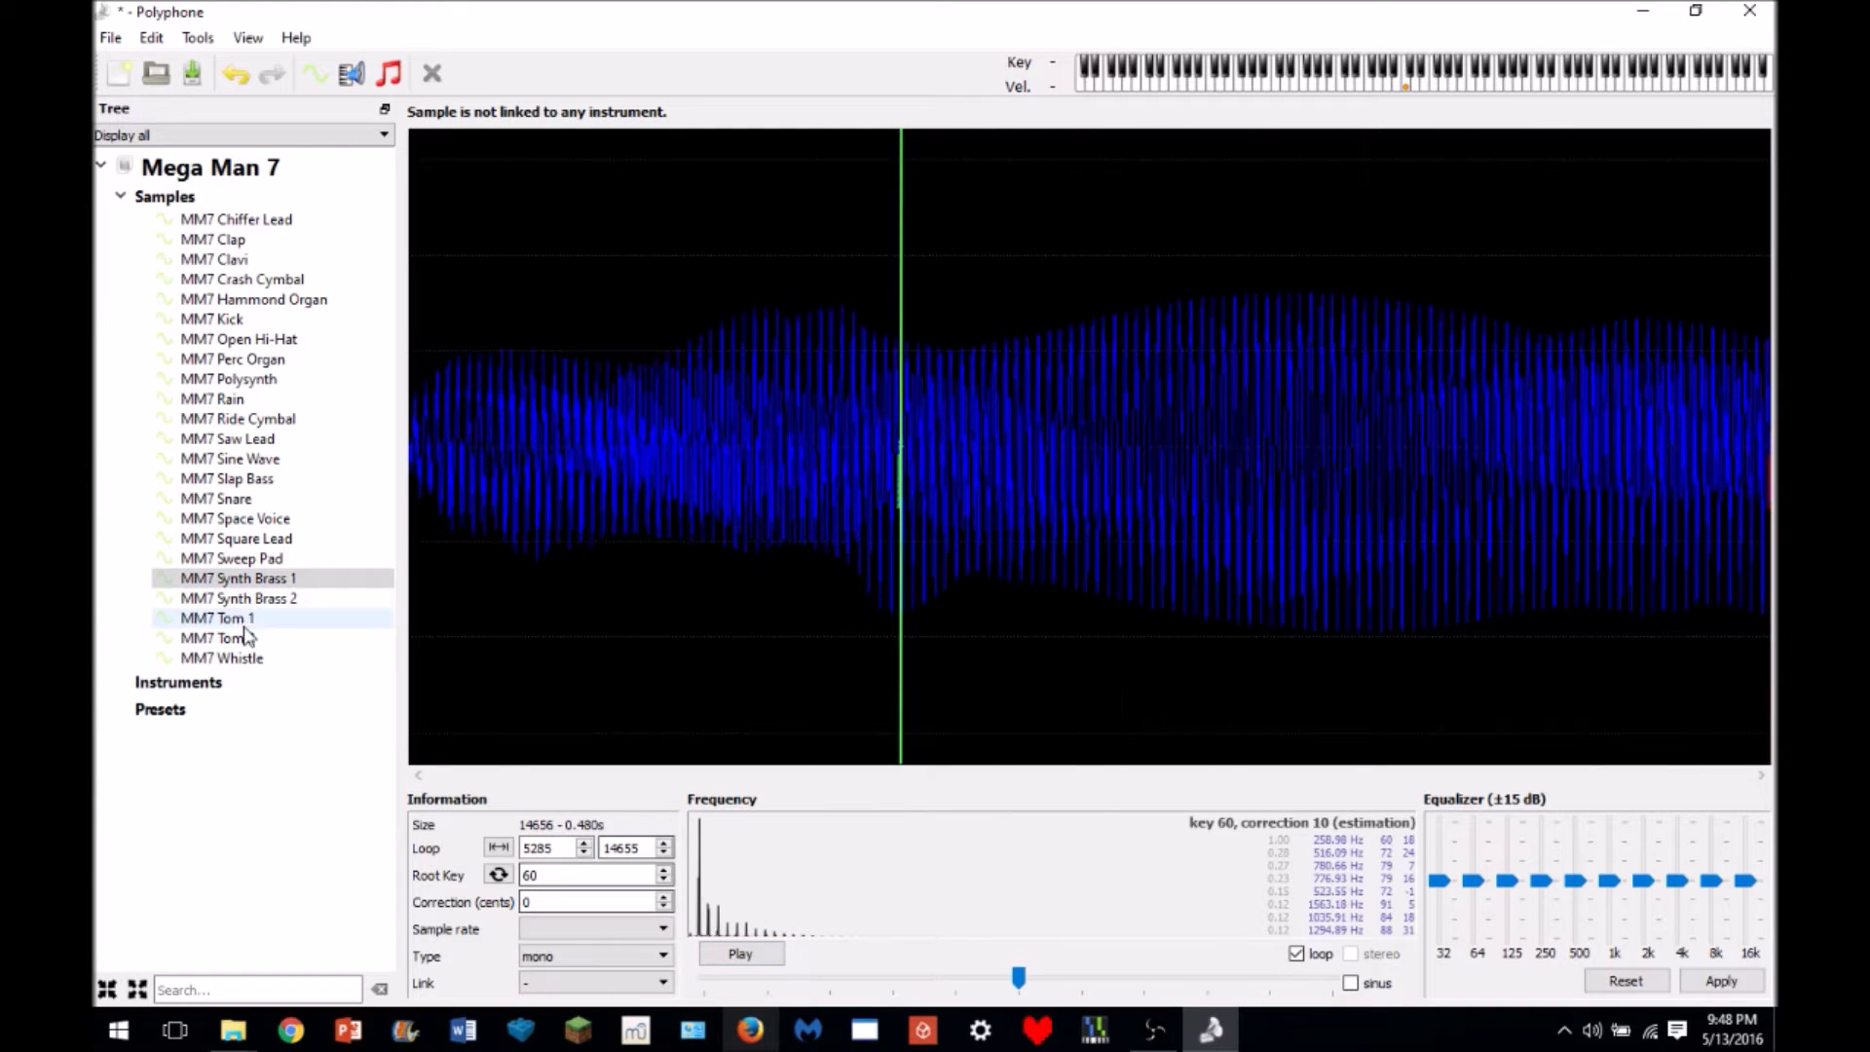
left_click(243, 598)
left_click(745, 956)
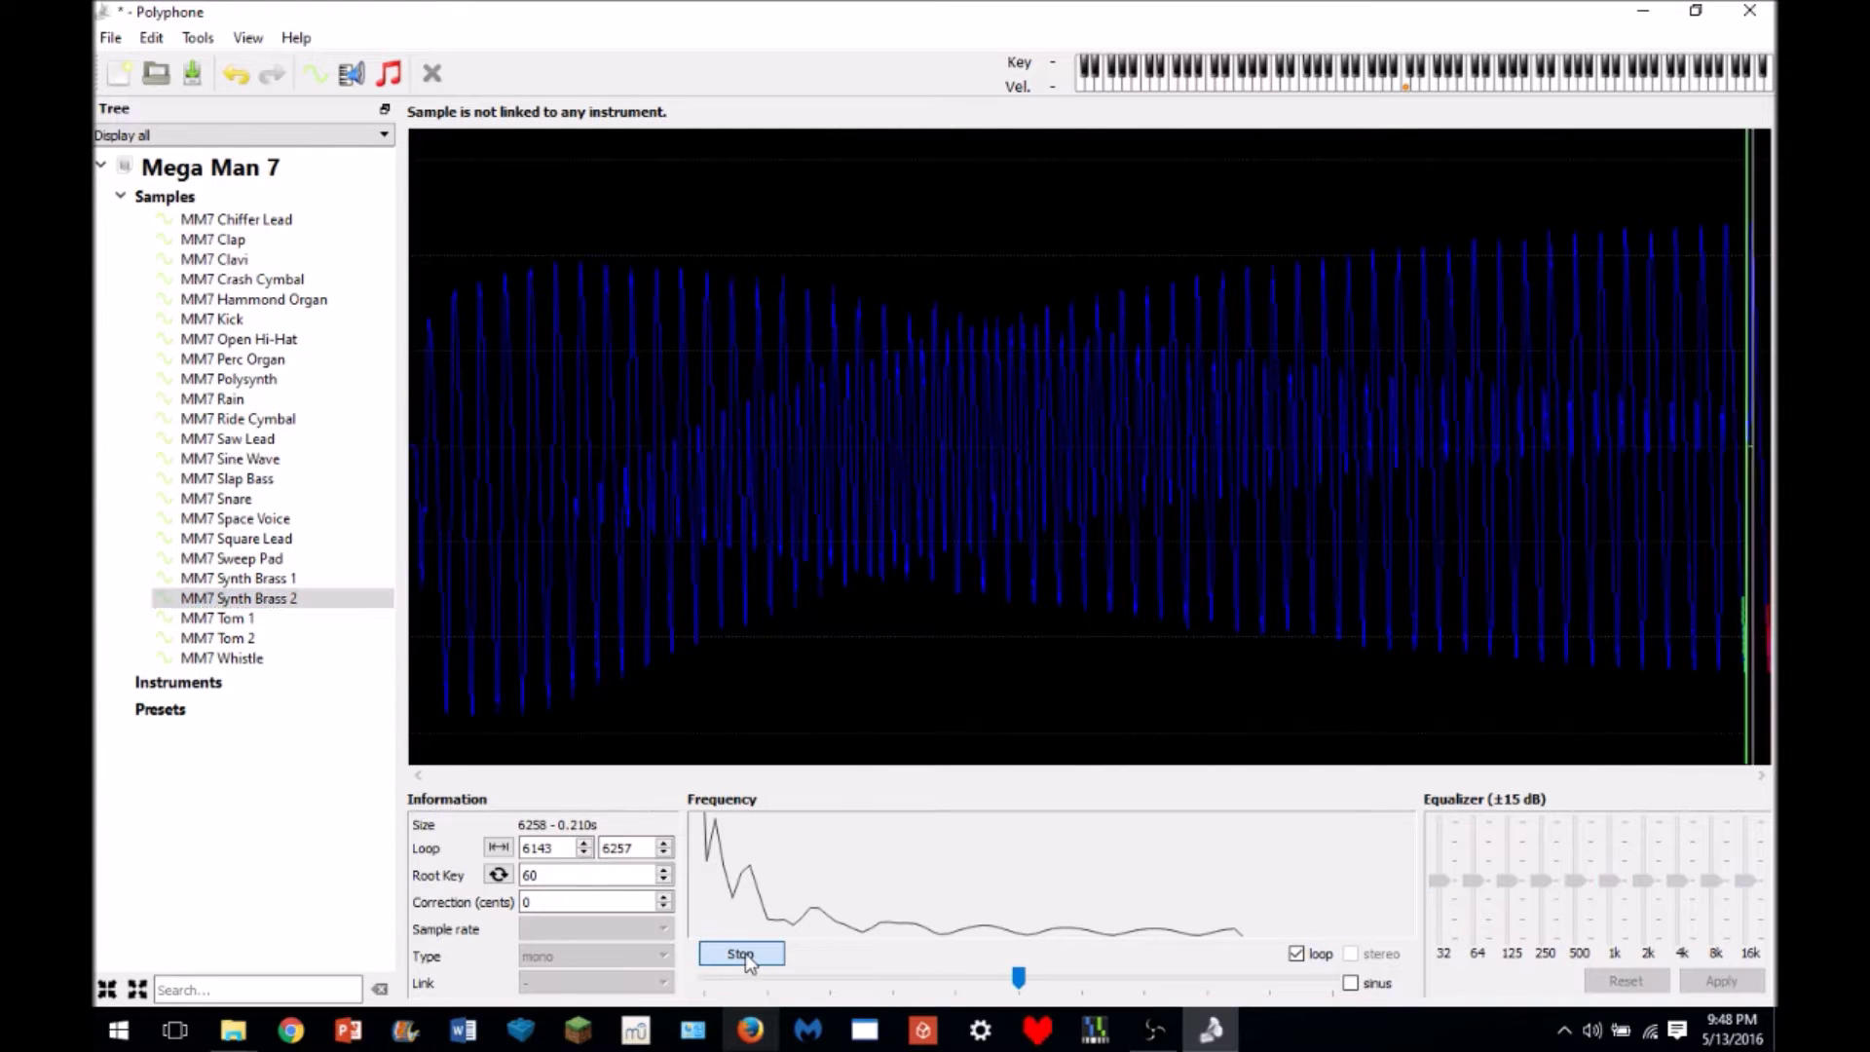
left_click(745, 956)
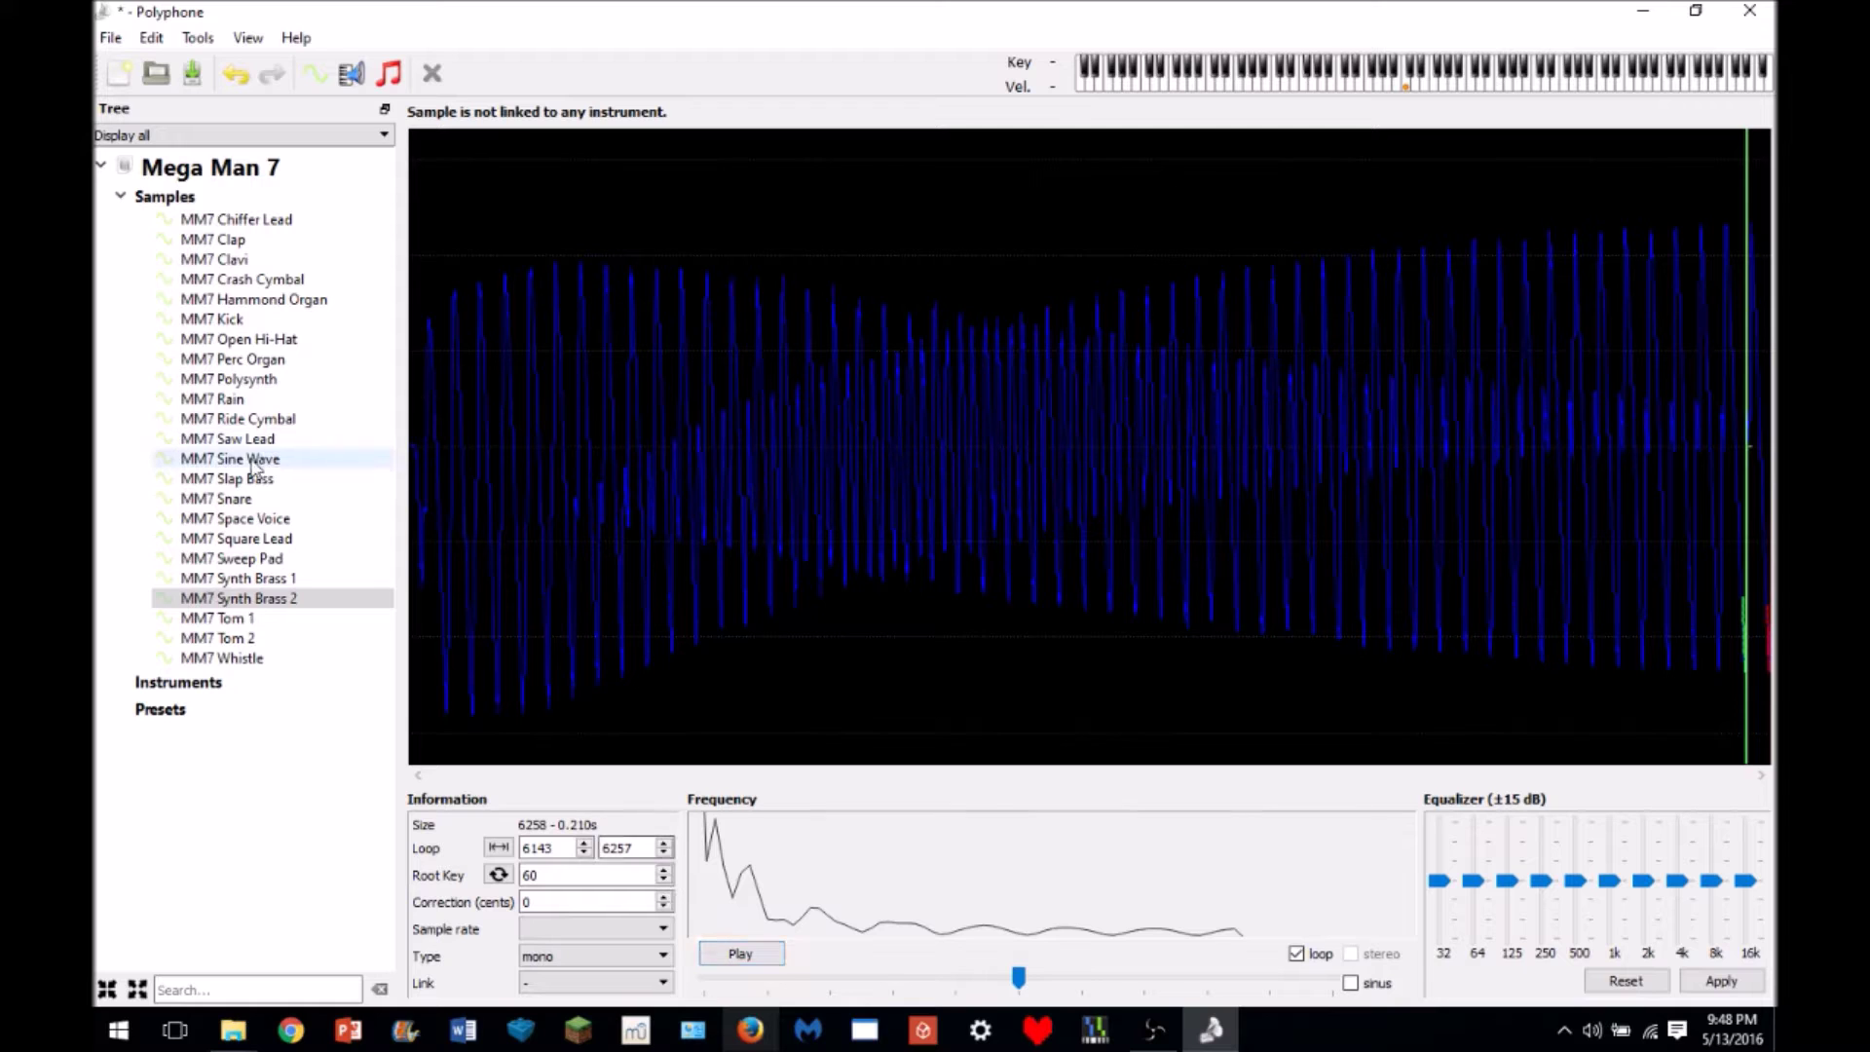
left_click(271, 618)
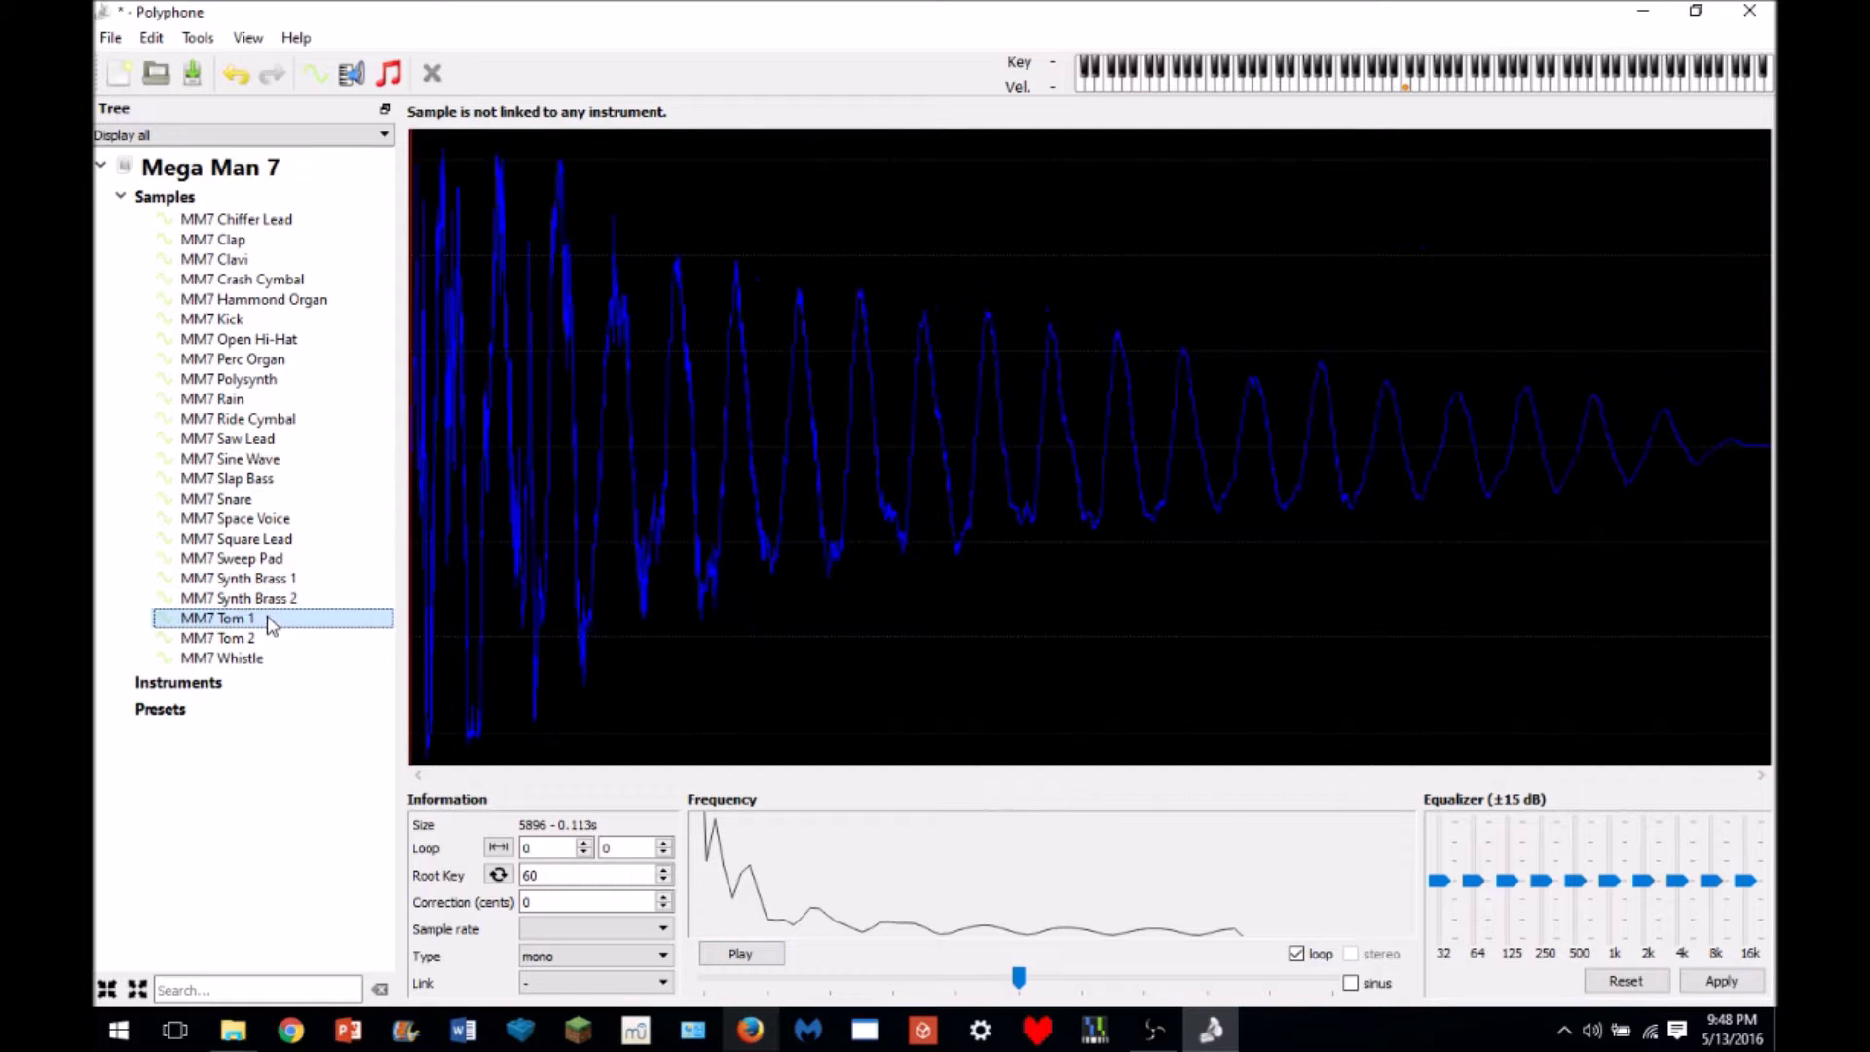
- Play back the Tom 1 sample, and bring up the Tom 2 waveform
left_click(765, 962)
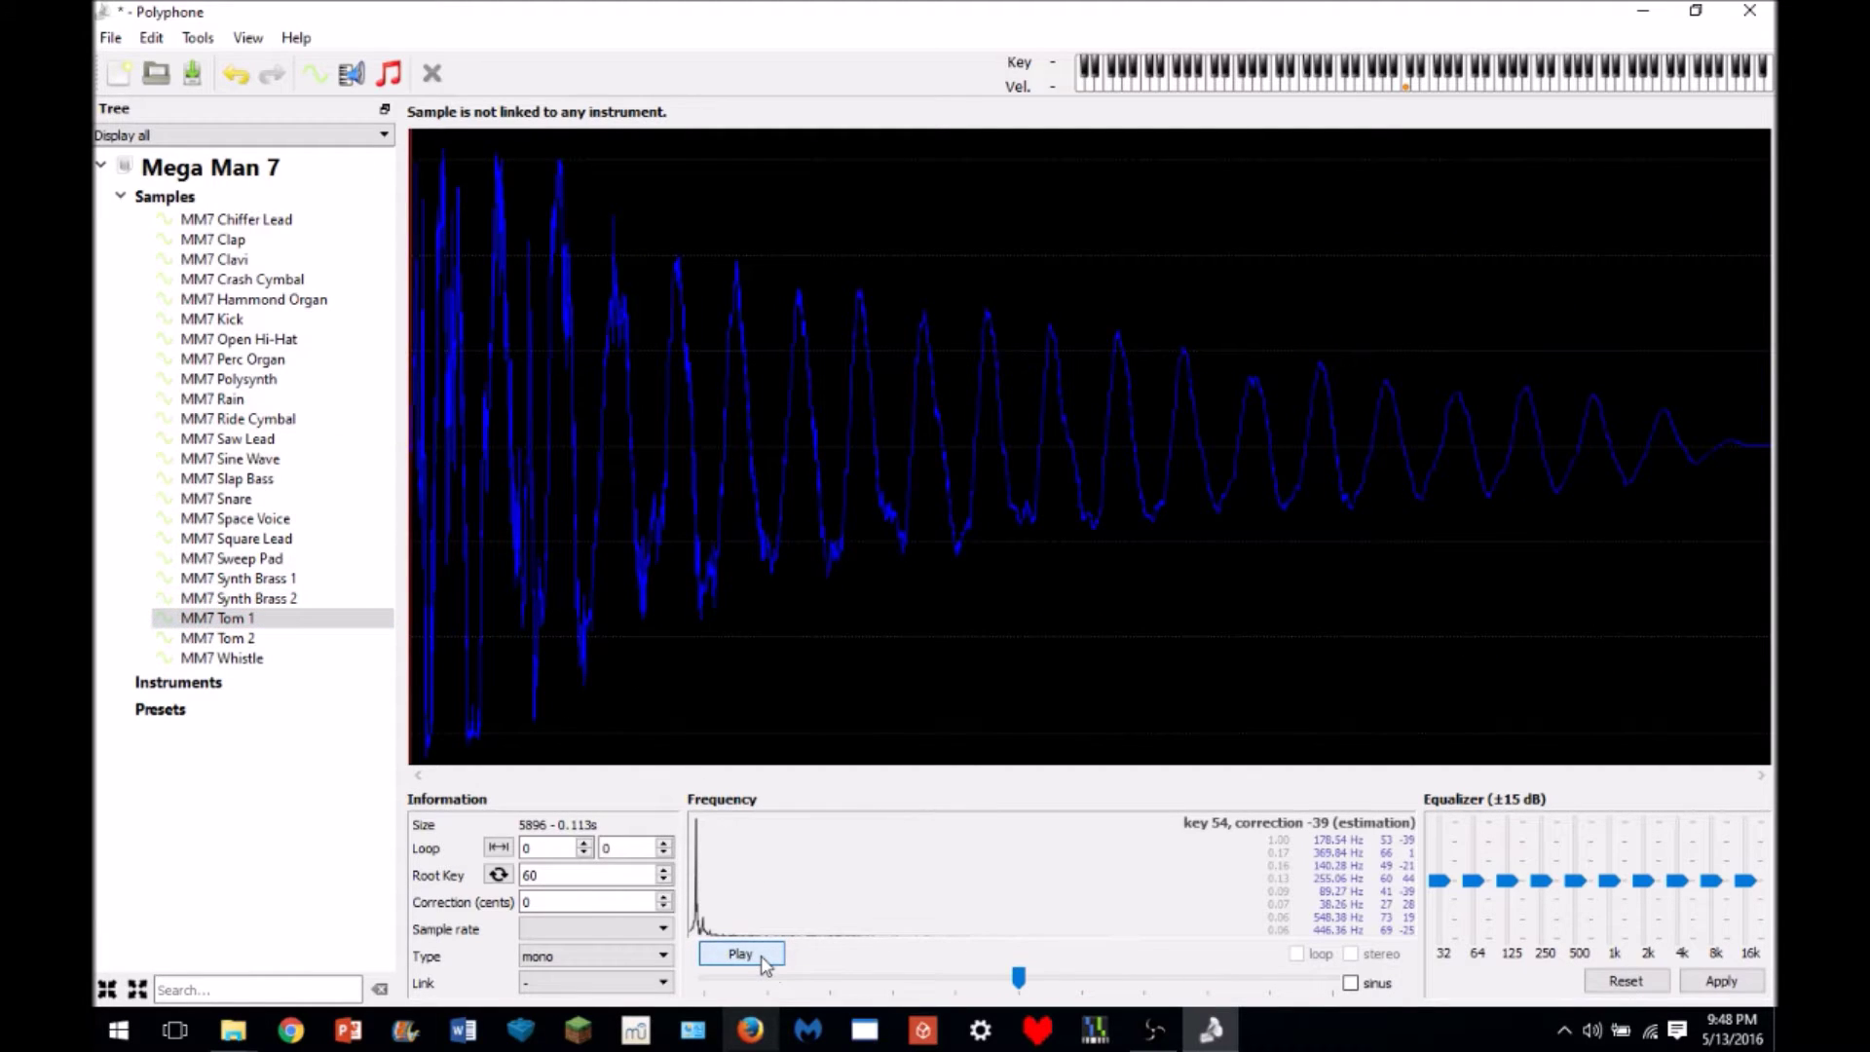
left_click(765, 963)
left_click(224, 638)
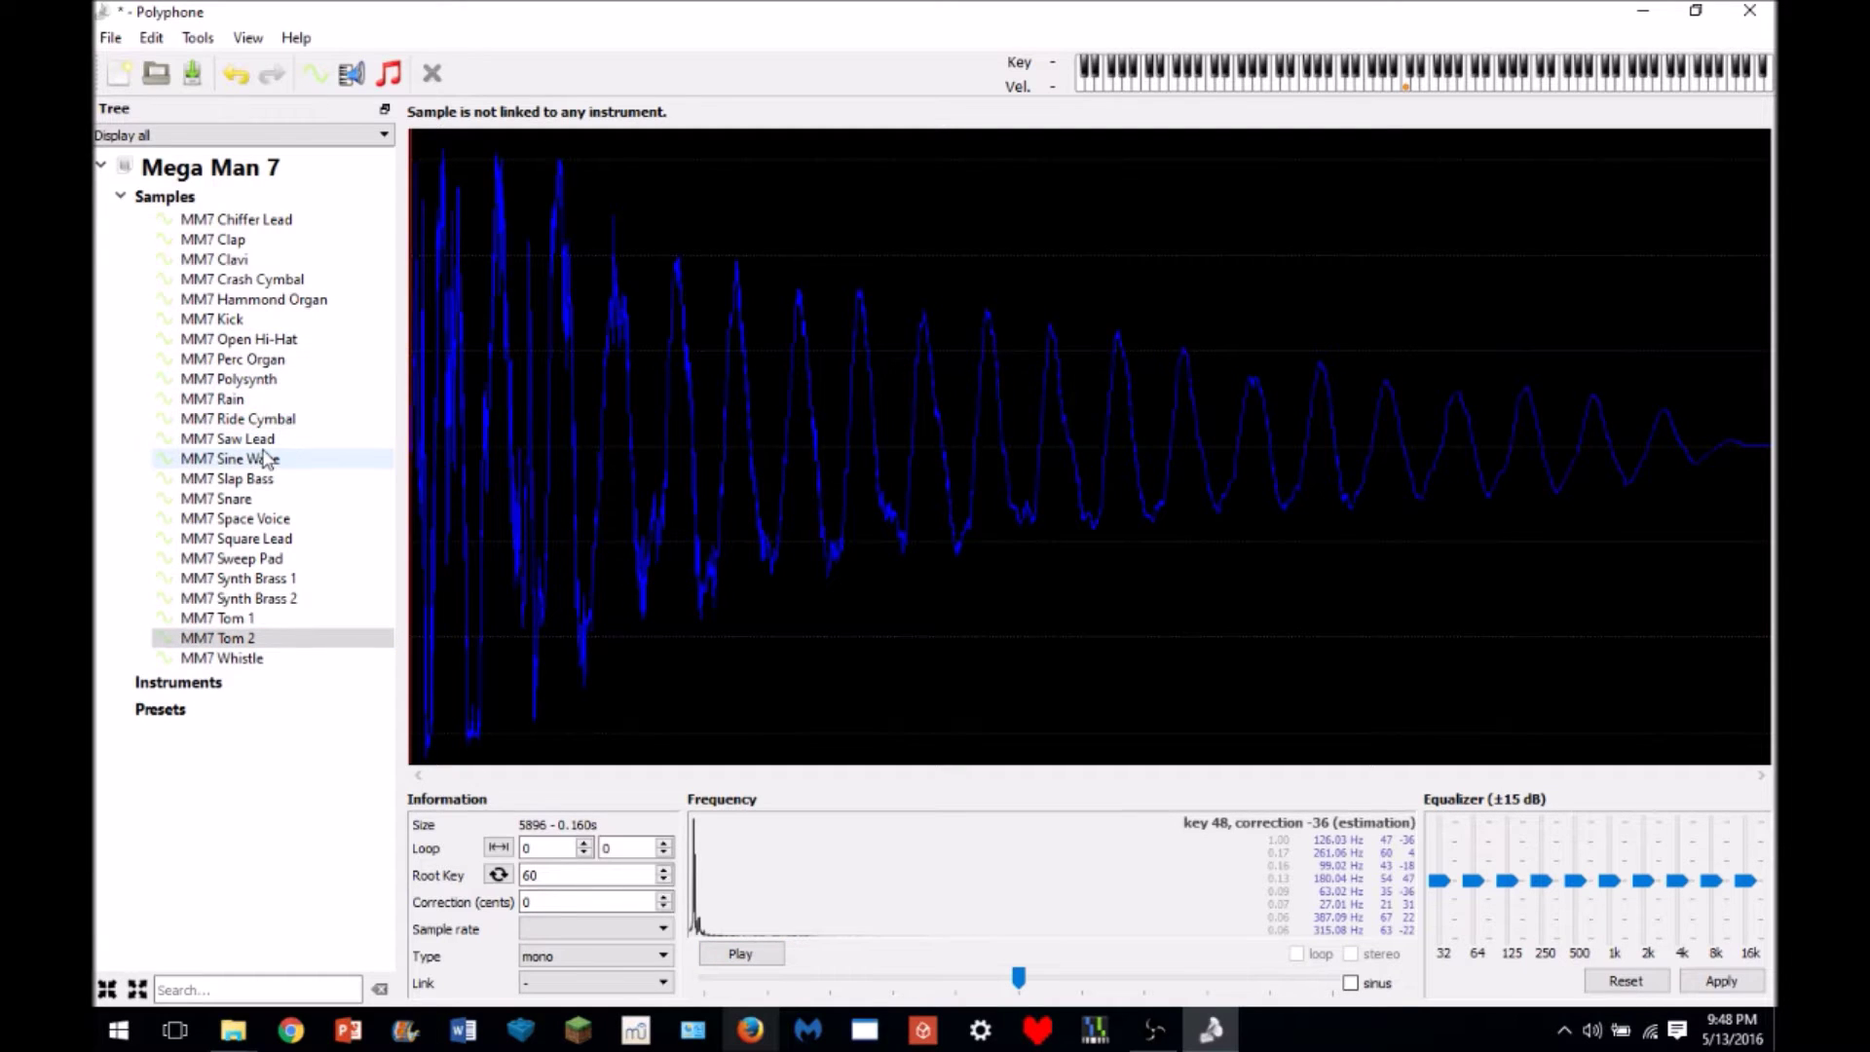
- Play back the looped Slap Bass sample and stop it
left_click(229, 478)
left_click(740, 954)
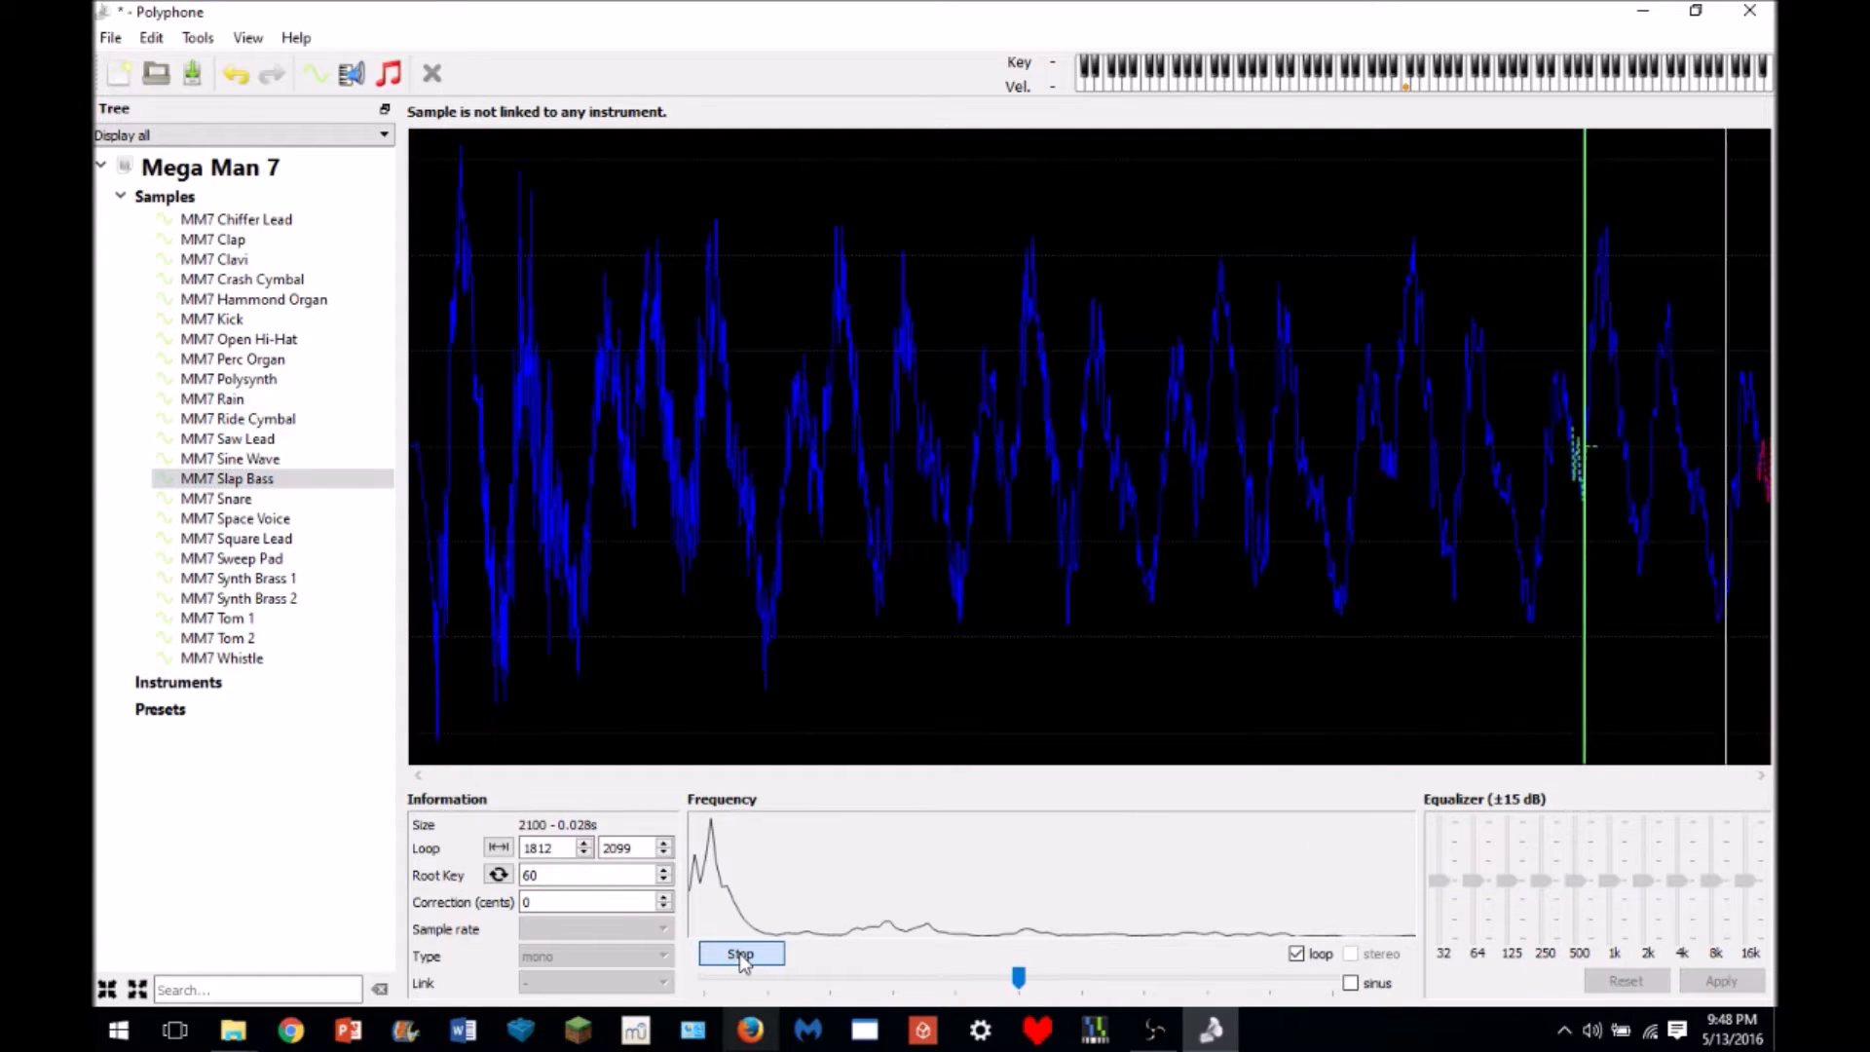
left_click(740, 954)
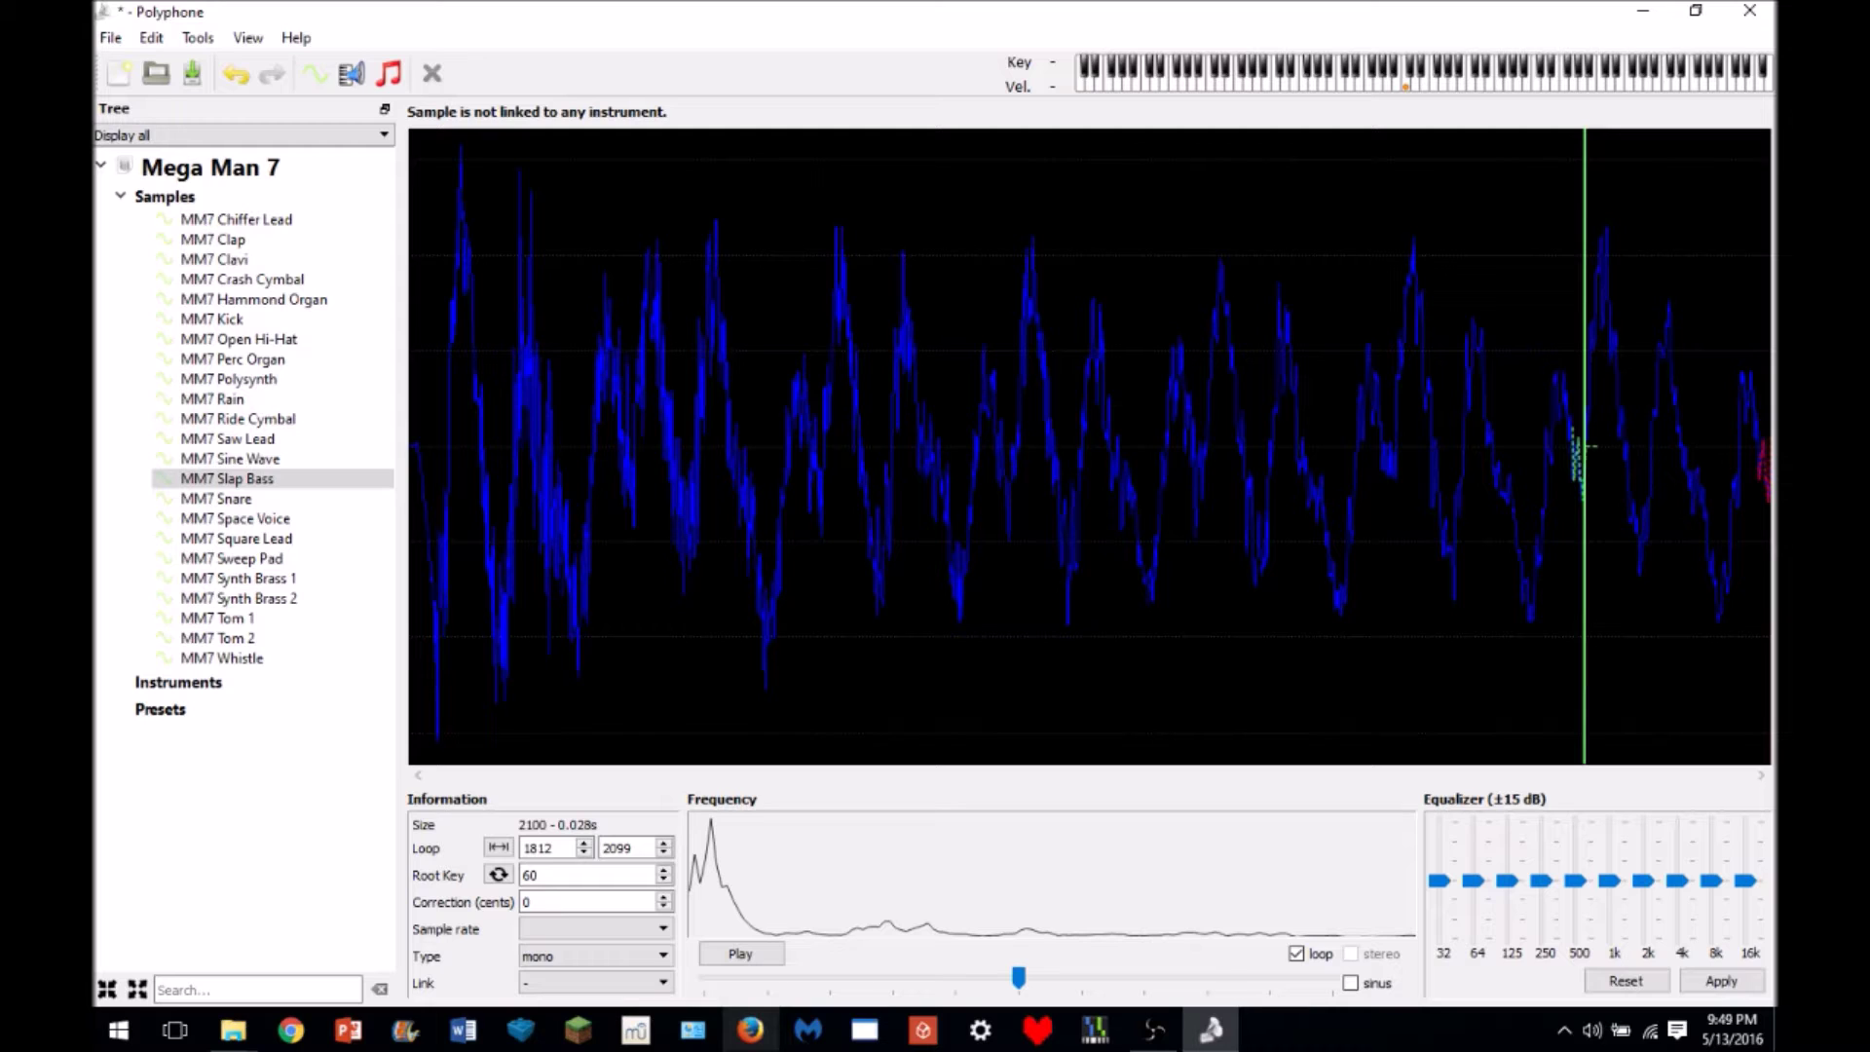
left_click(1153, 1030)
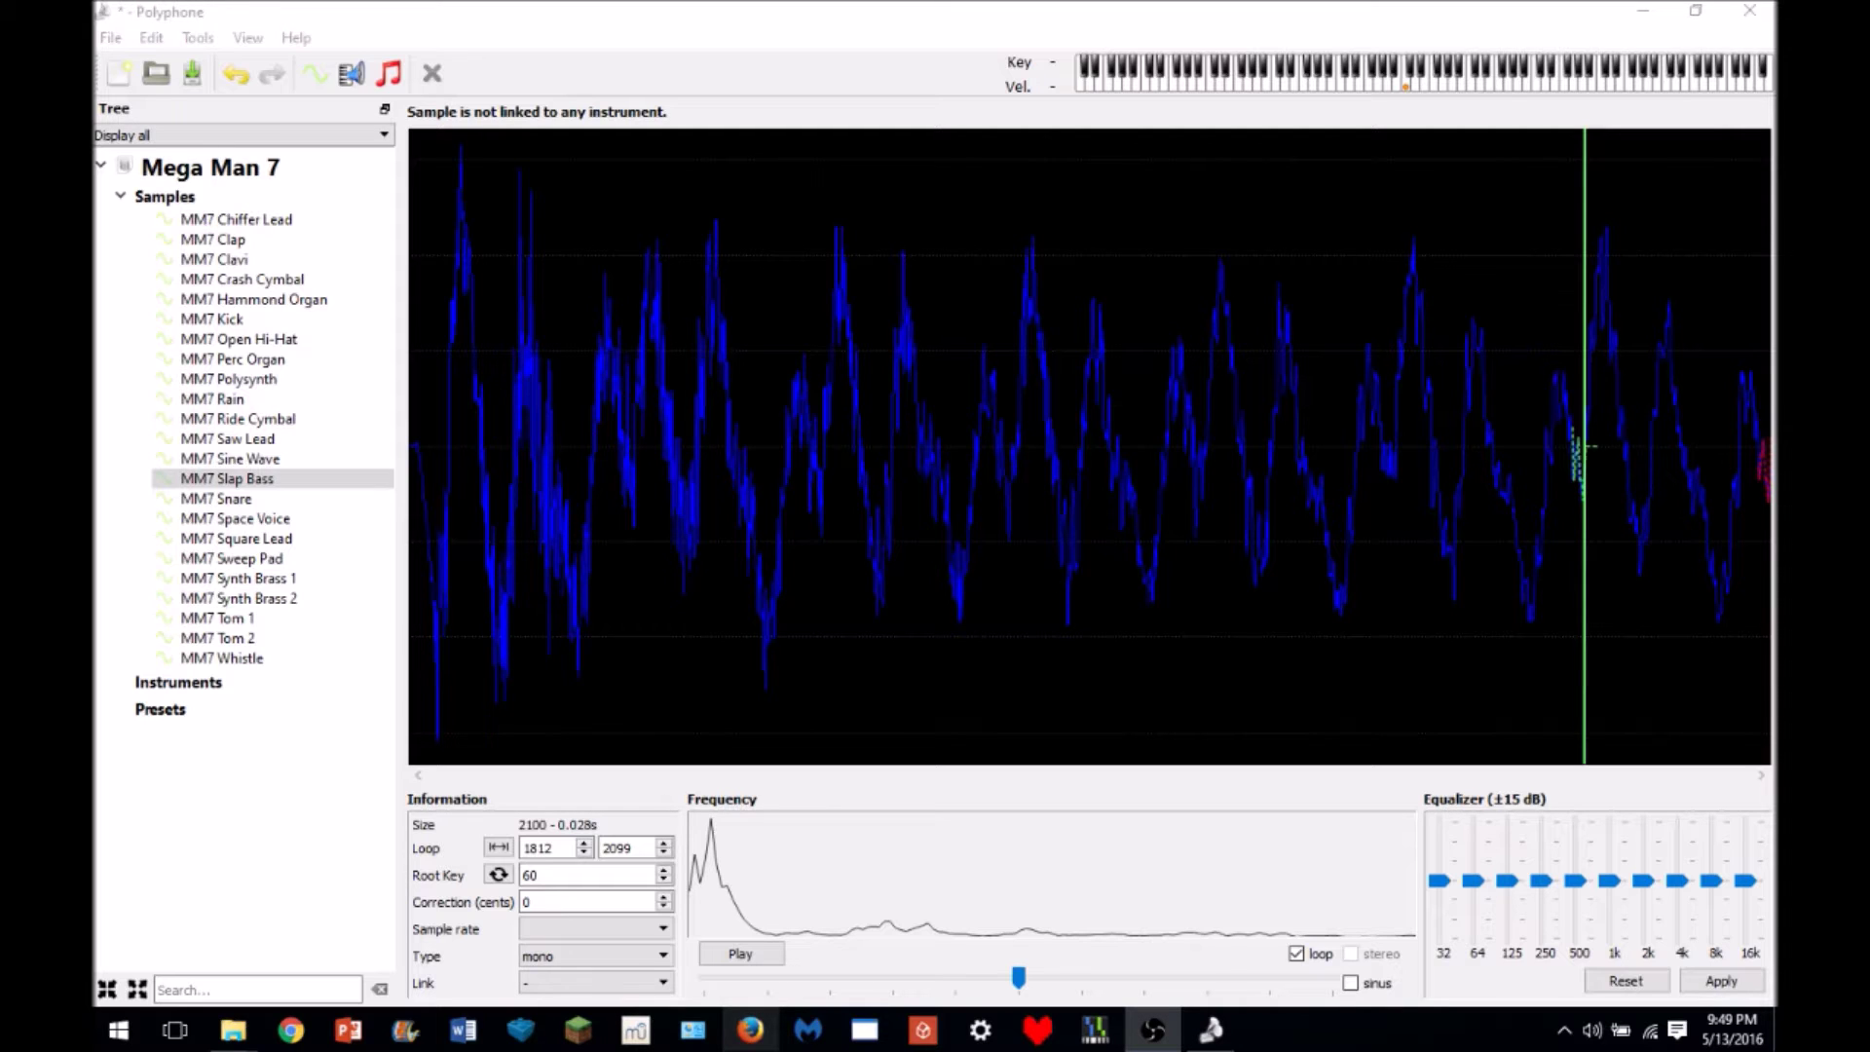
- Play back the Sweep Pad sample, followed by Tom 2 and Tom 1 for comparison
left_click(231, 558)
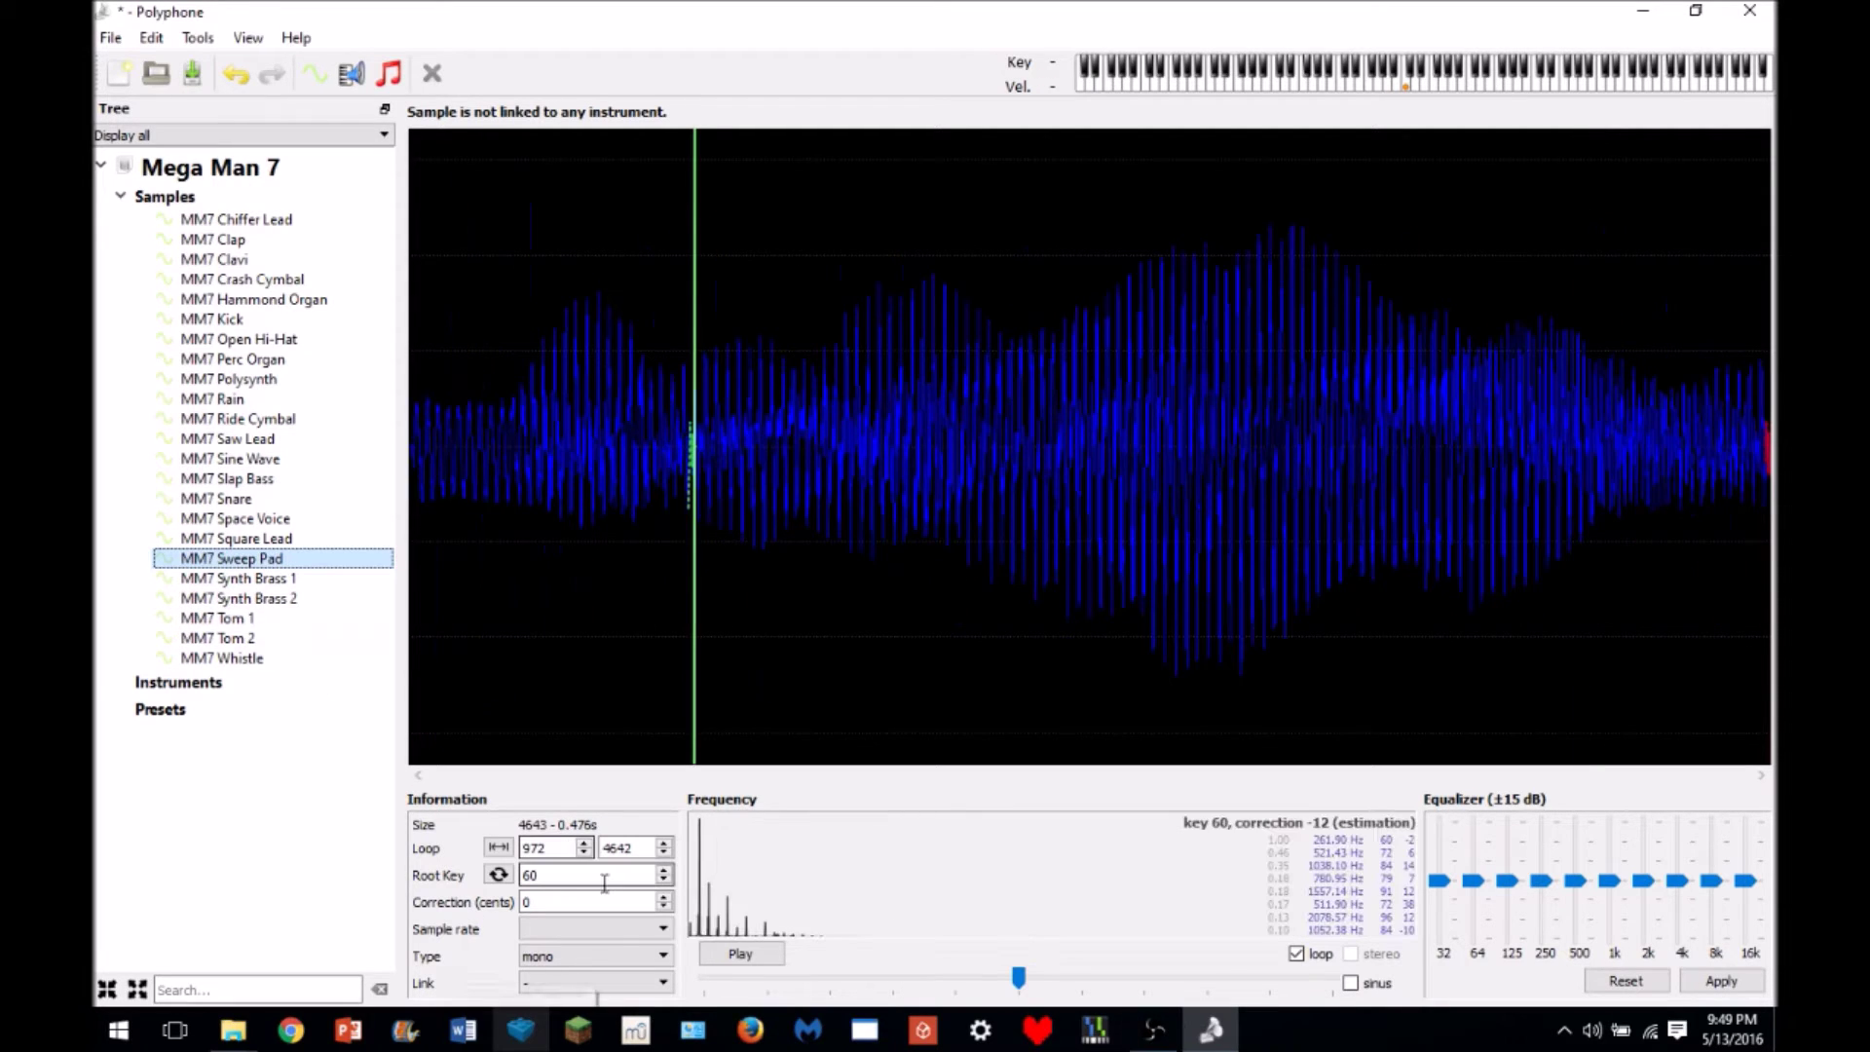
left_click(722, 952)
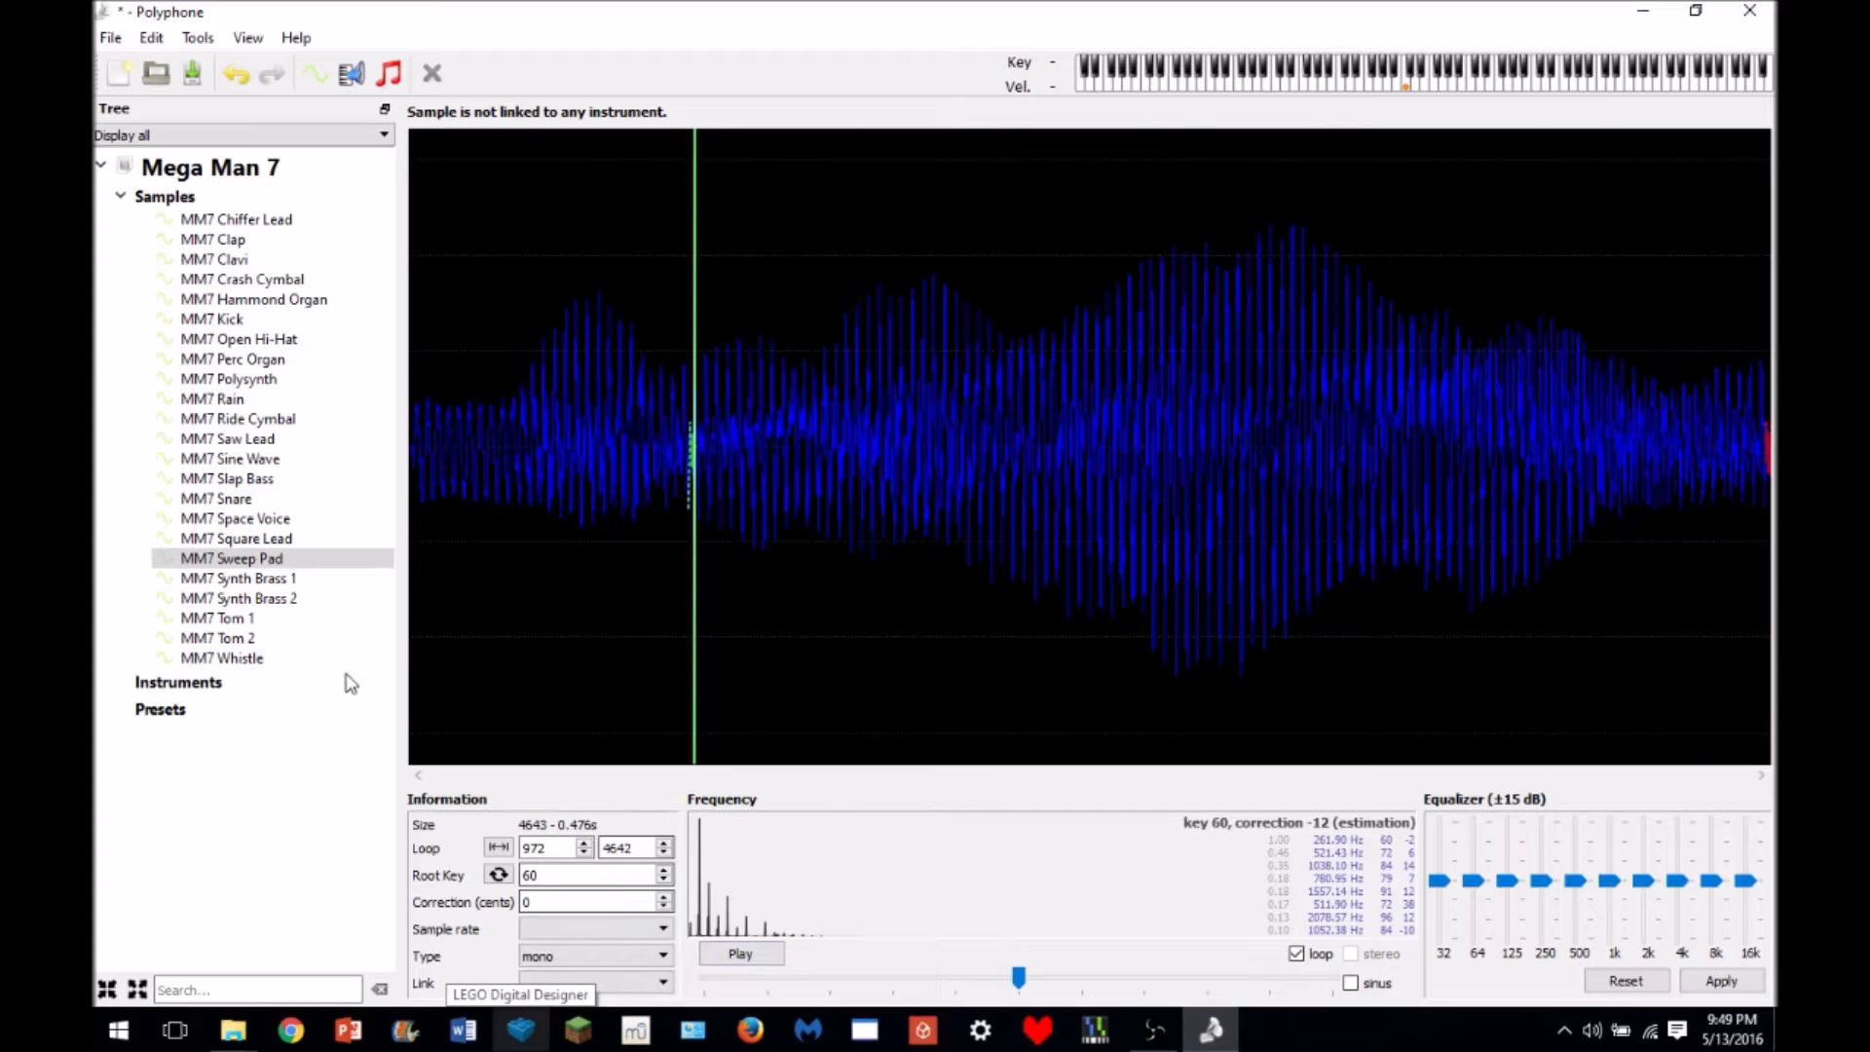
left_click(267, 641)
left_click(726, 955)
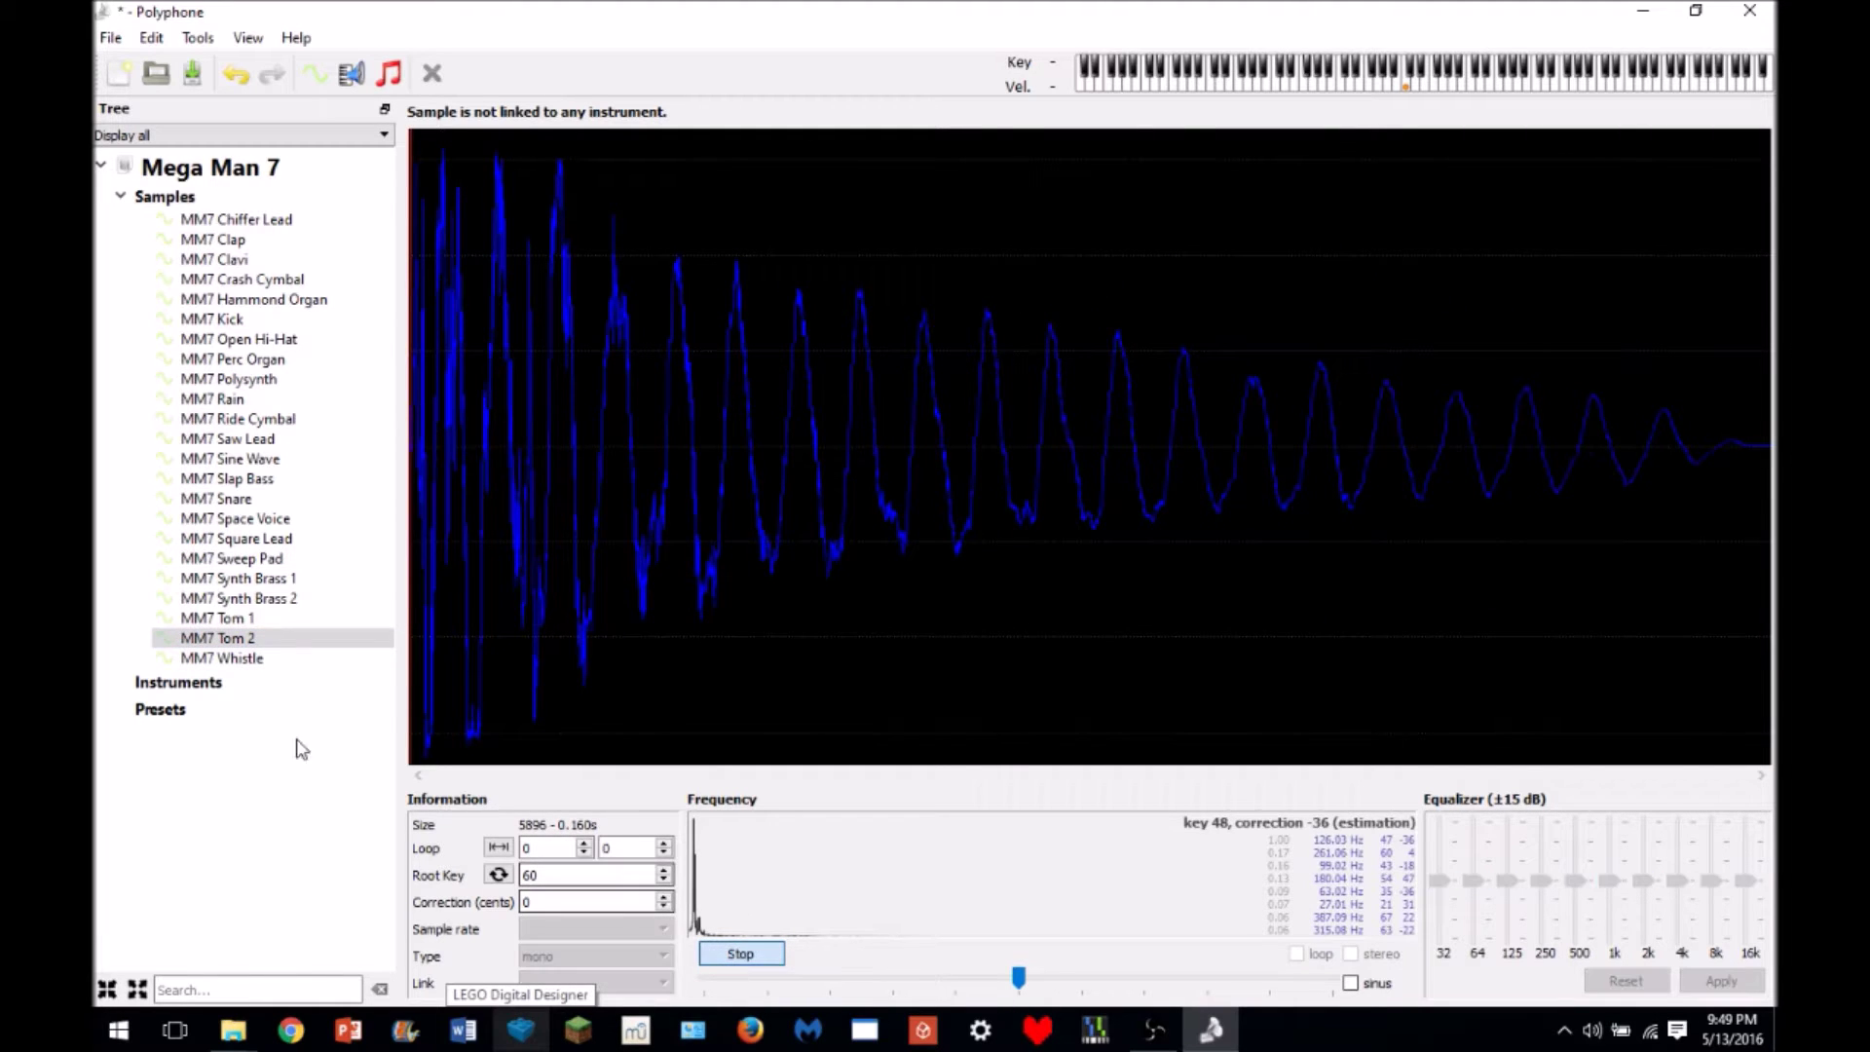
left_click(234, 620)
left_click(727, 957)
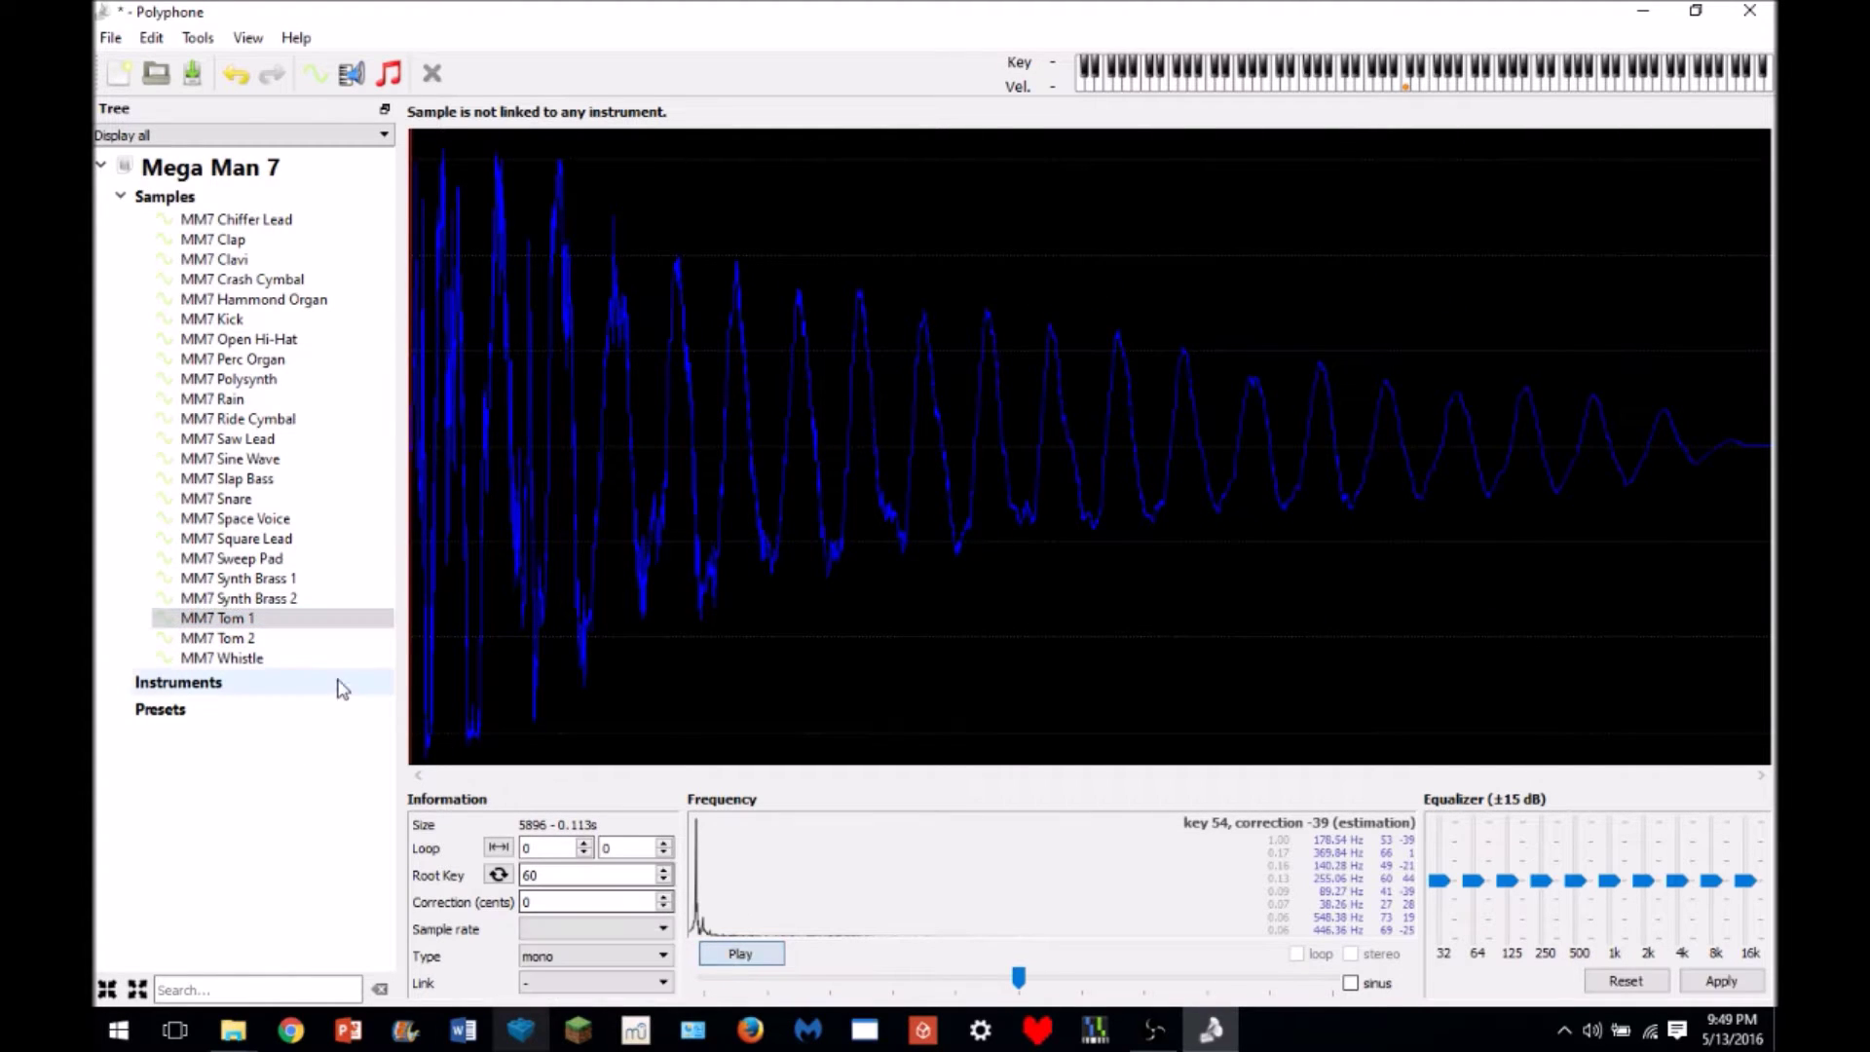
- Play back the Whistle, Square Lead and Sweep Pad samples one after another
left_click(282, 659)
left_click(740, 957)
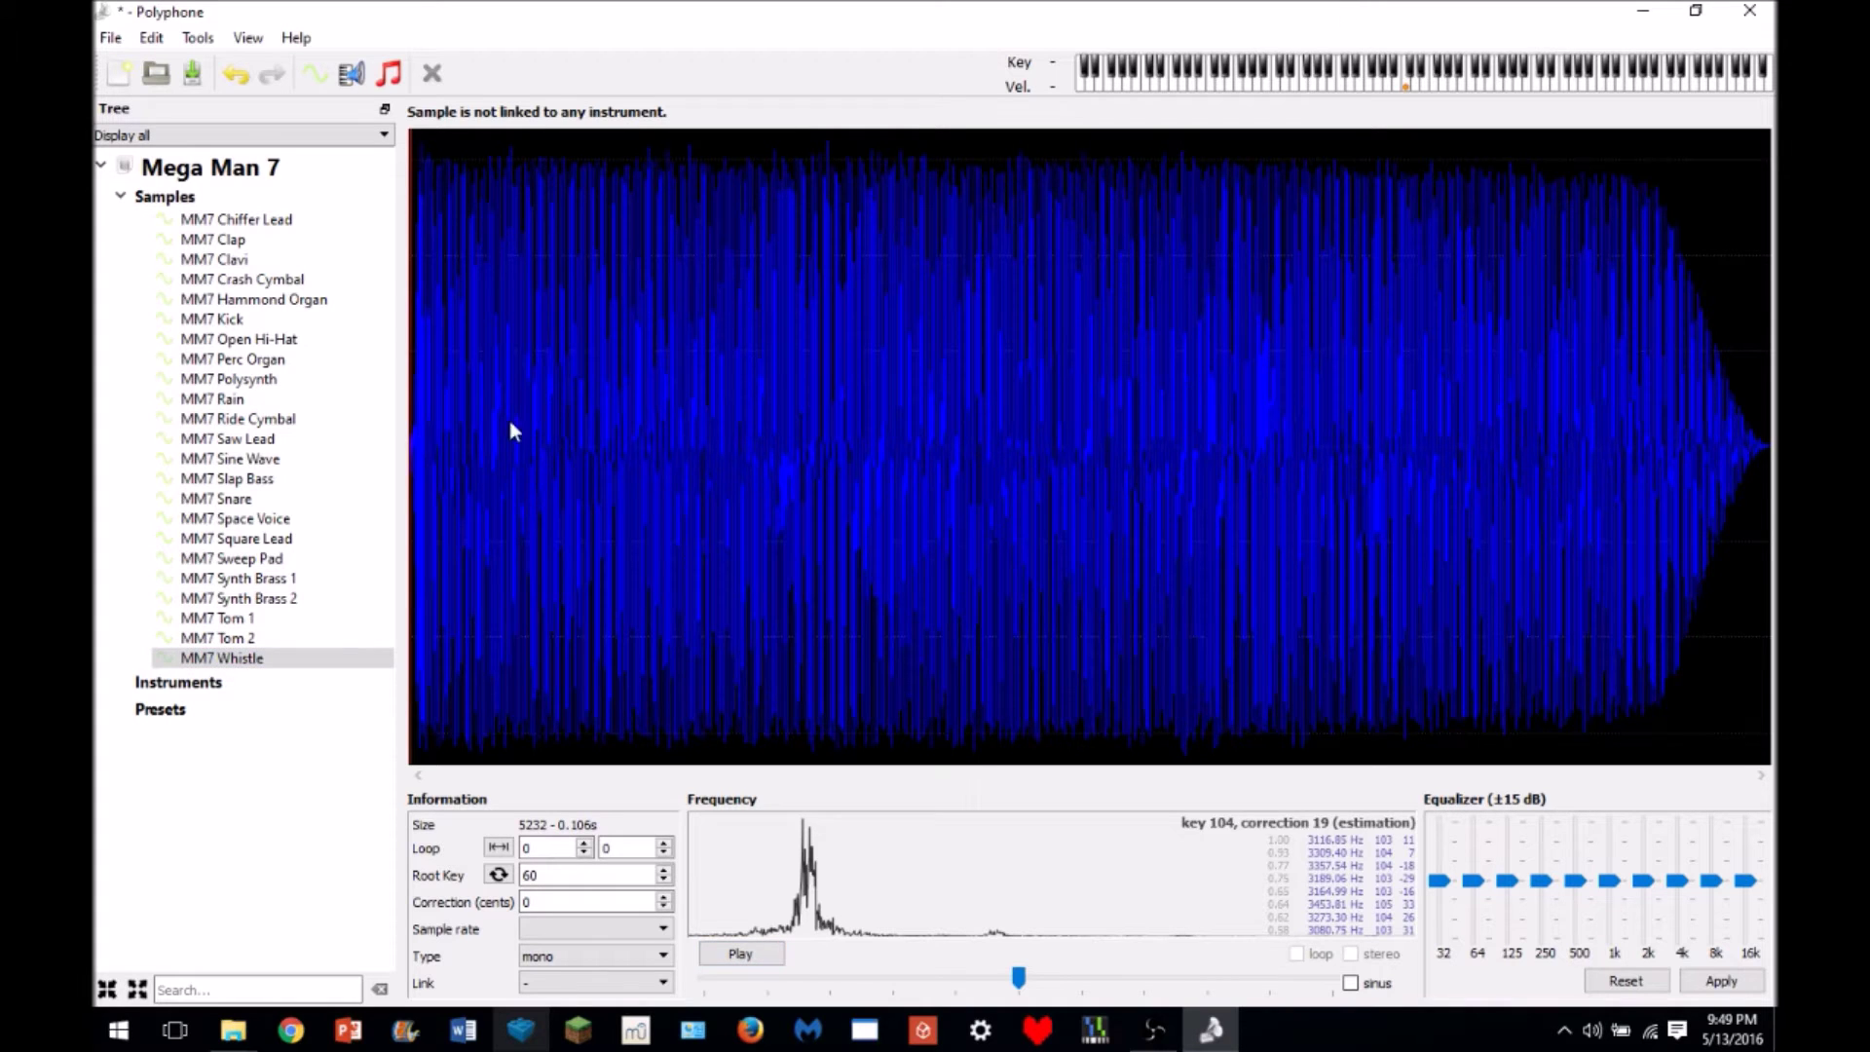
left_click(234, 539)
left_click(728, 955)
left_click(729, 955)
left_click(233, 558)
left_click(729, 955)
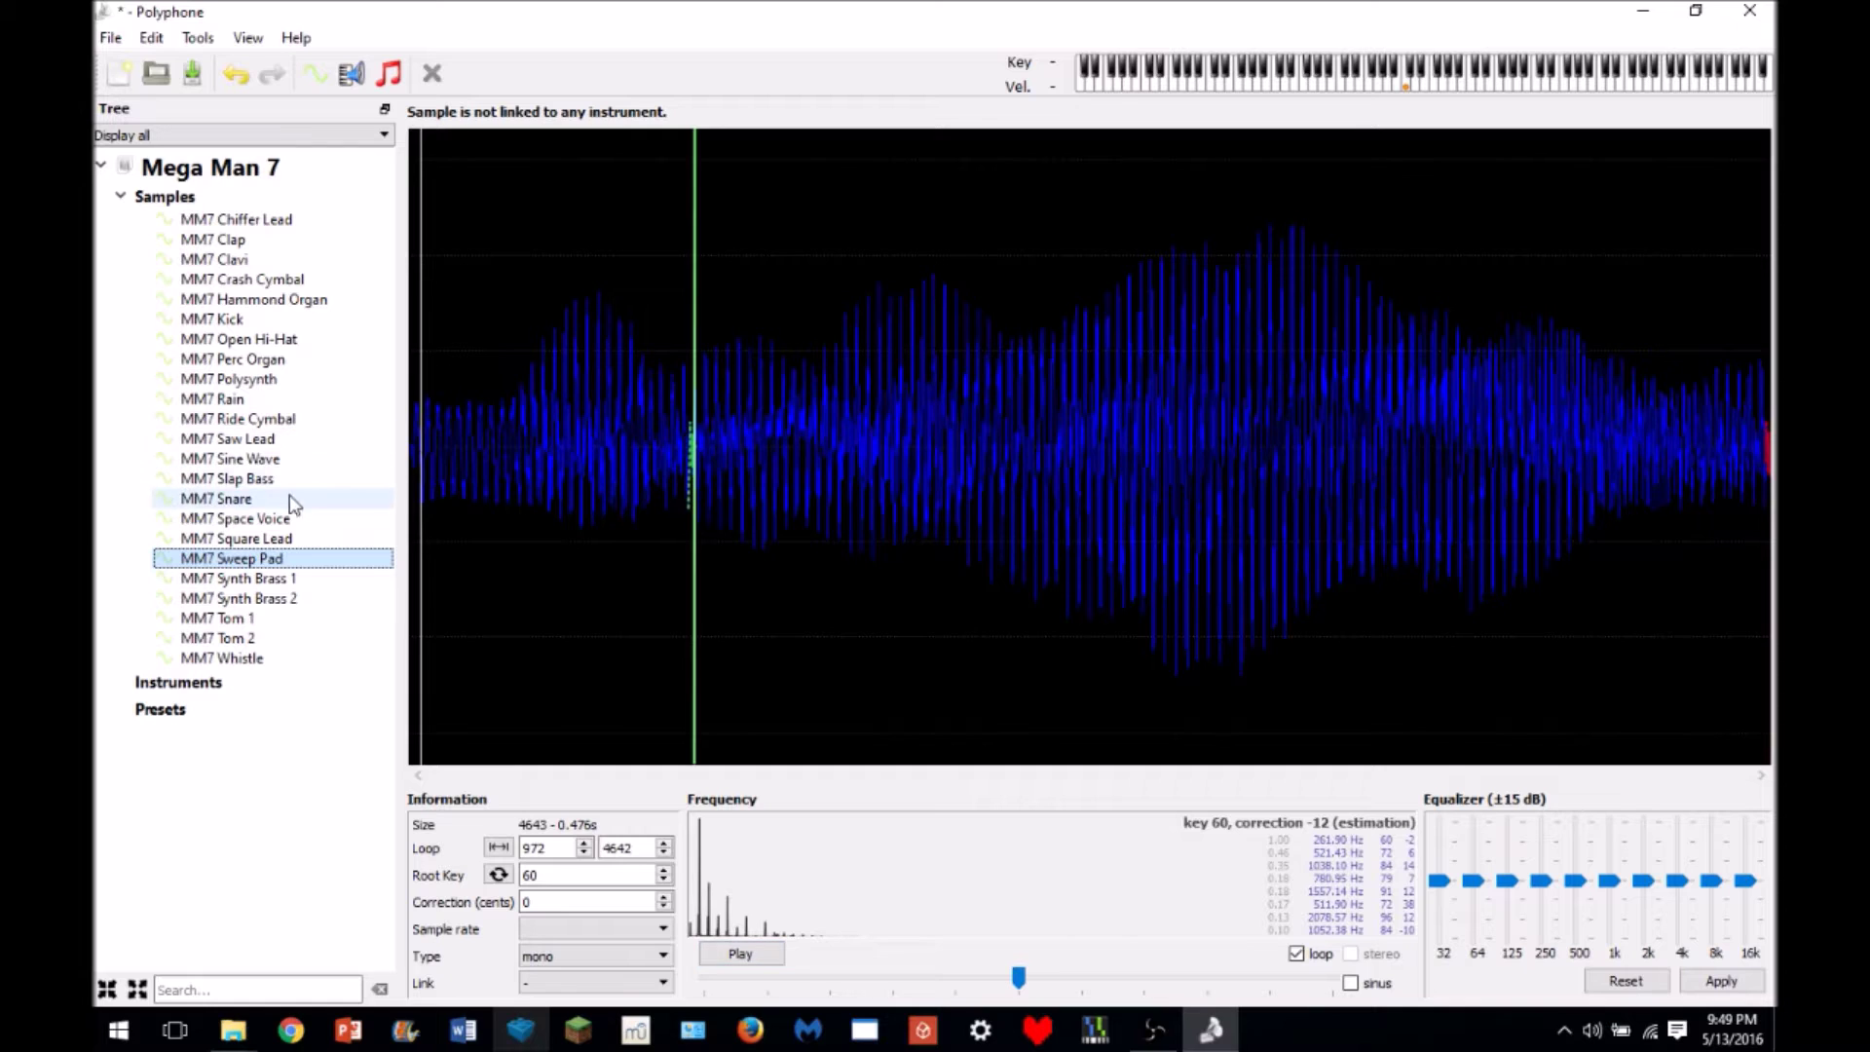
- Play back the Space Voice and Slap Bass samples
left_click(234, 518)
left_click(740, 954)
left_click(234, 478)
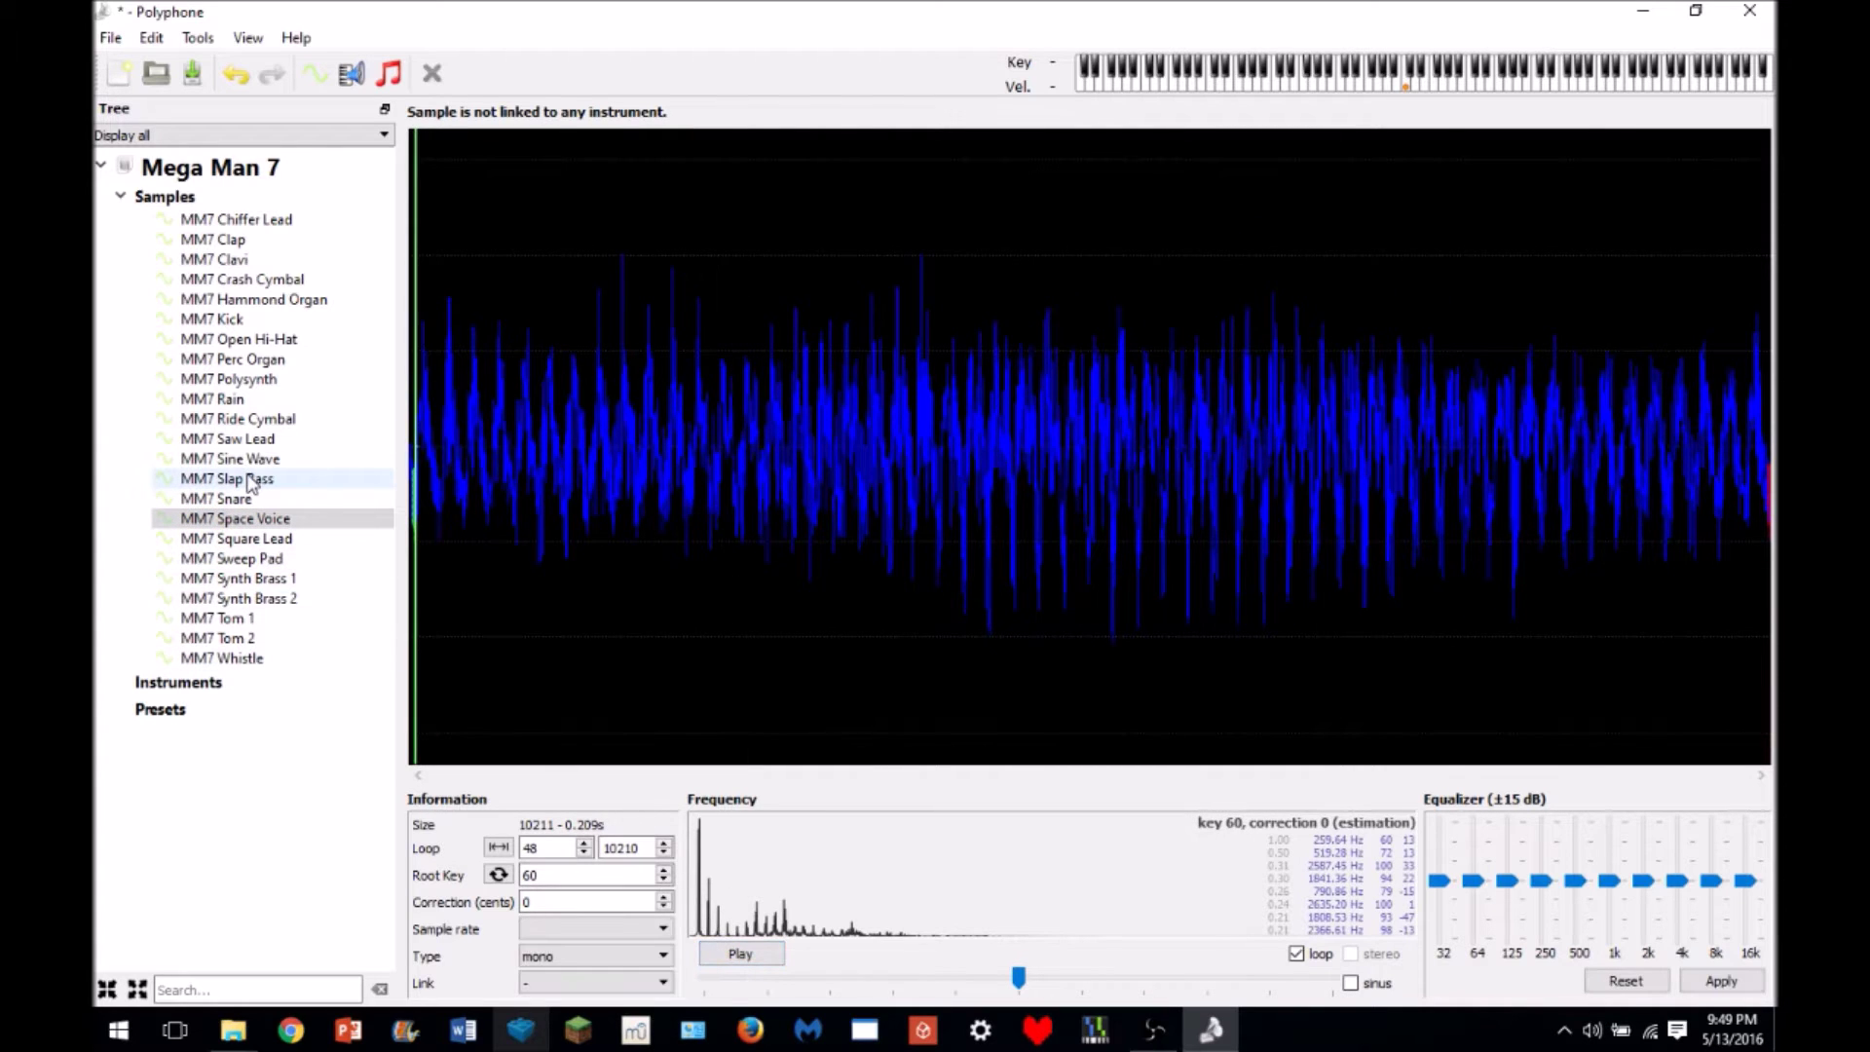
left_click(745, 954)
left_click(742, 954)
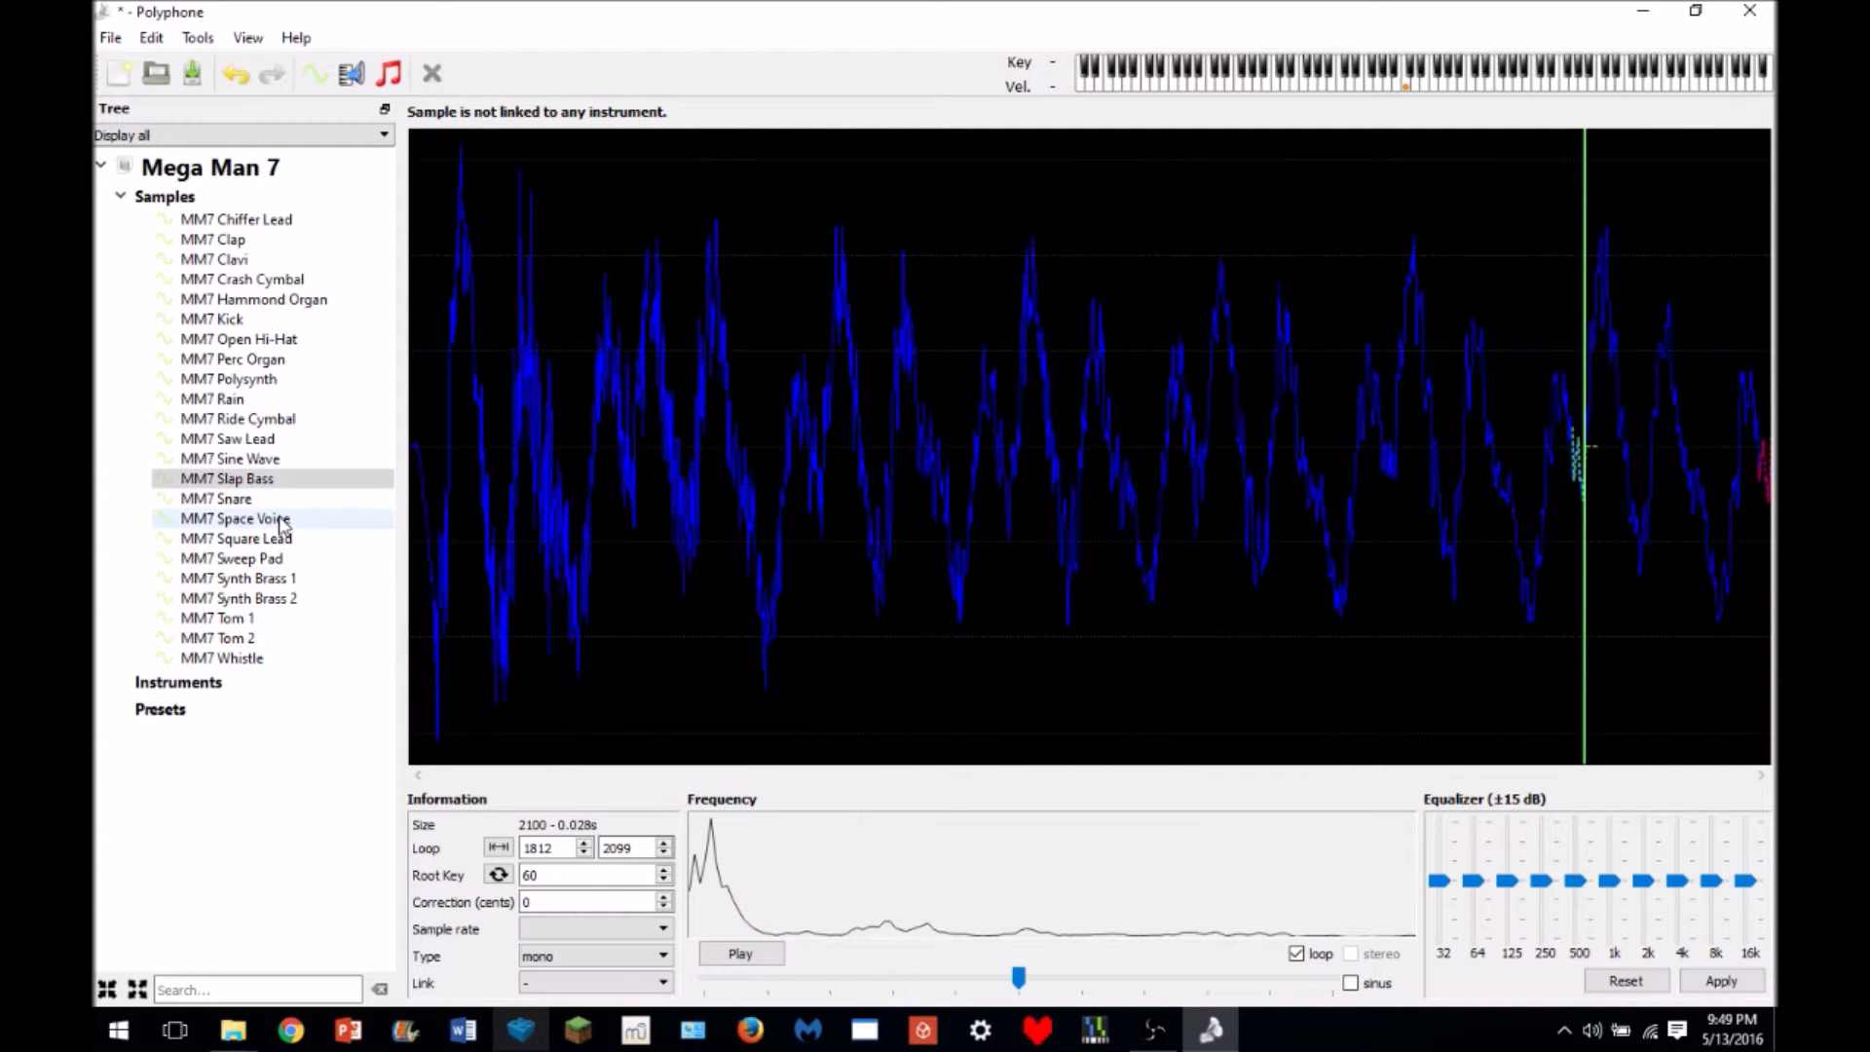
- Play back the Snare sample and the looped Sine Wave sample
left_click(216, 499)
left_click(750, 953)
left_click(757, 950)
left_click(230, 459)
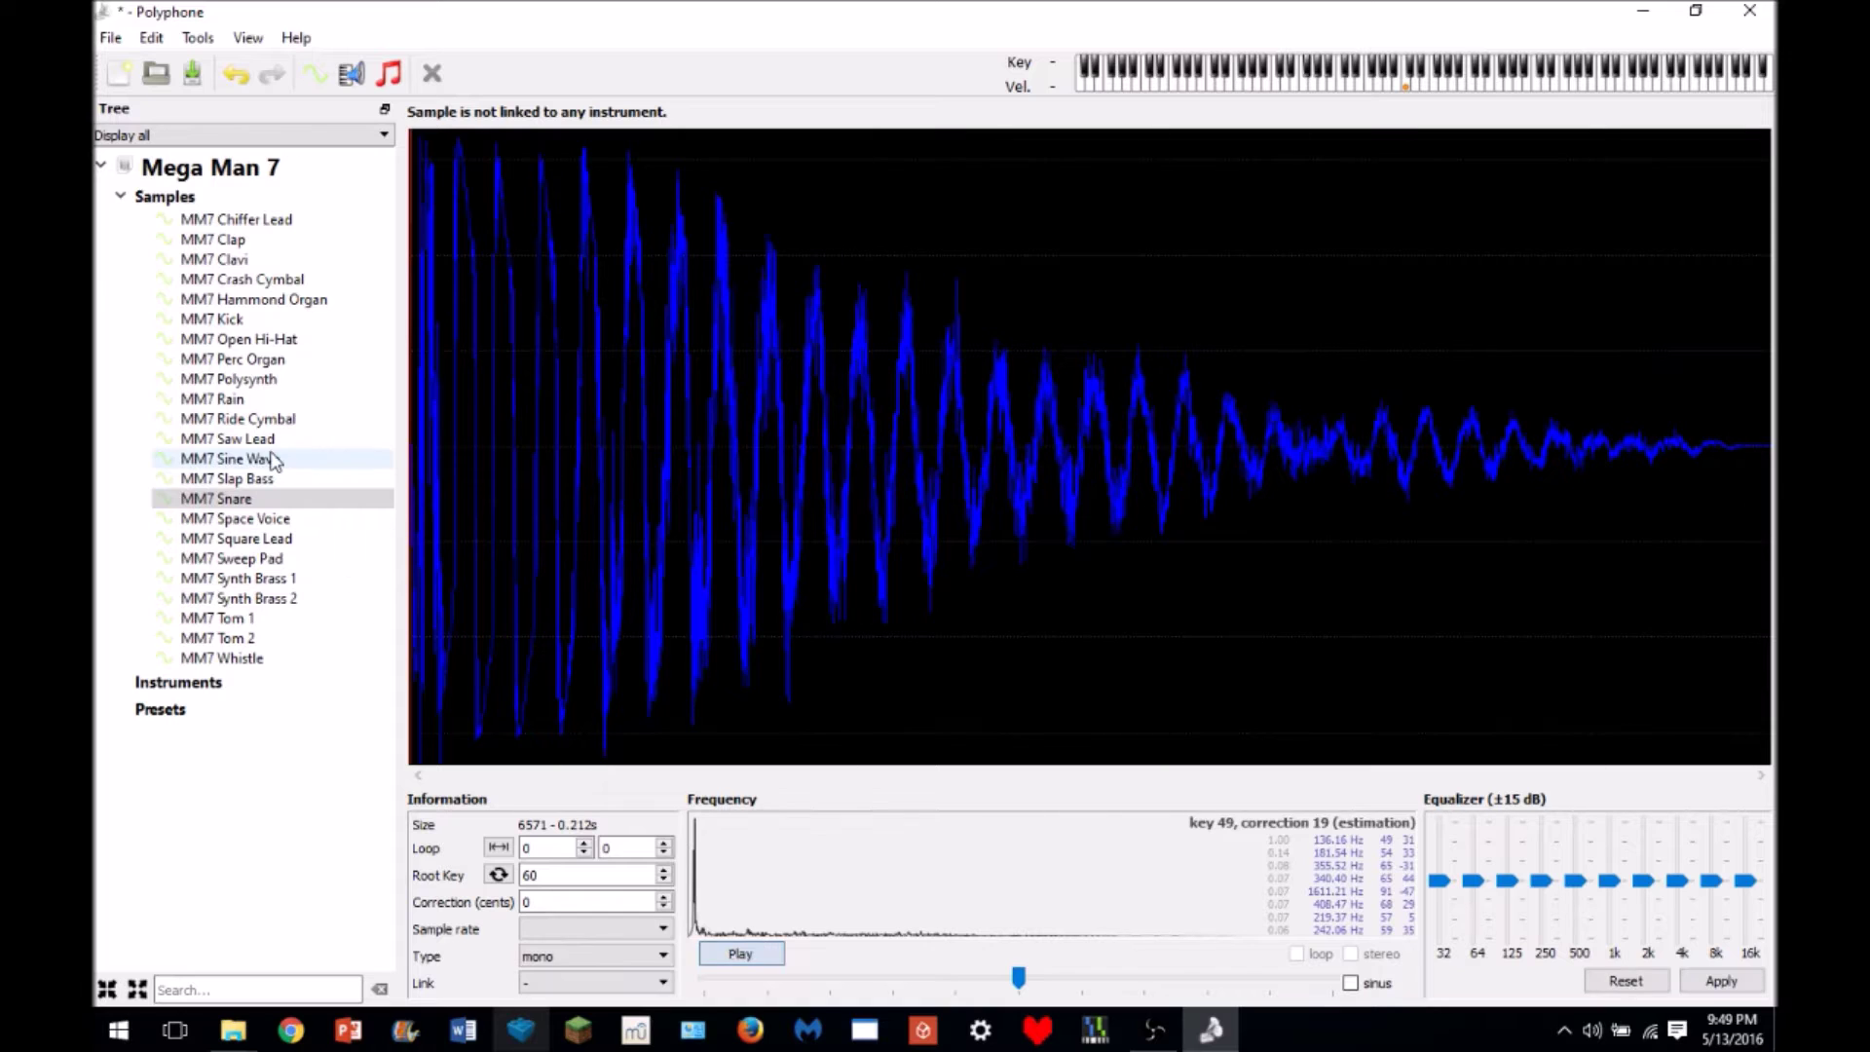
left_click(740, 954)
left_click(740, 954)
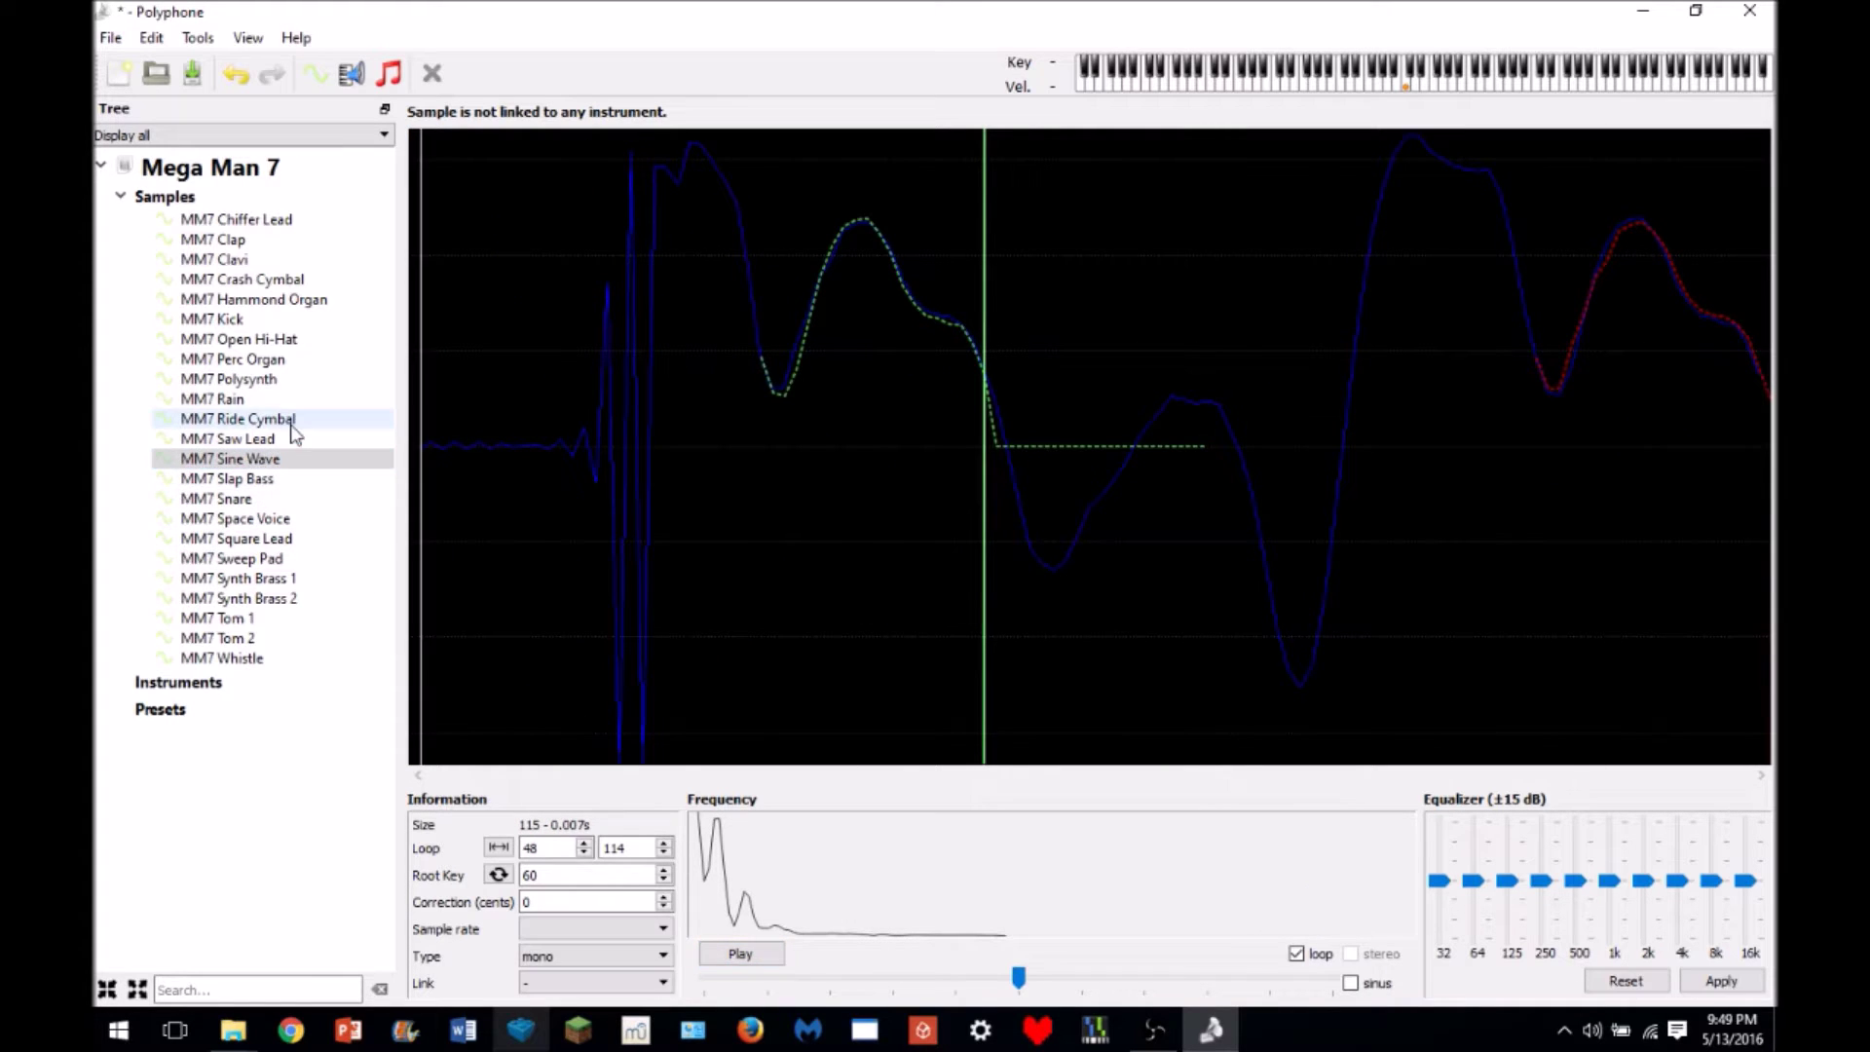
- Play back the looped Saw Lead and Ride Cymbal samples
left_click(238, 419)
left_click(228, 439)
left_click(724, 954)
left_click(723, 954)
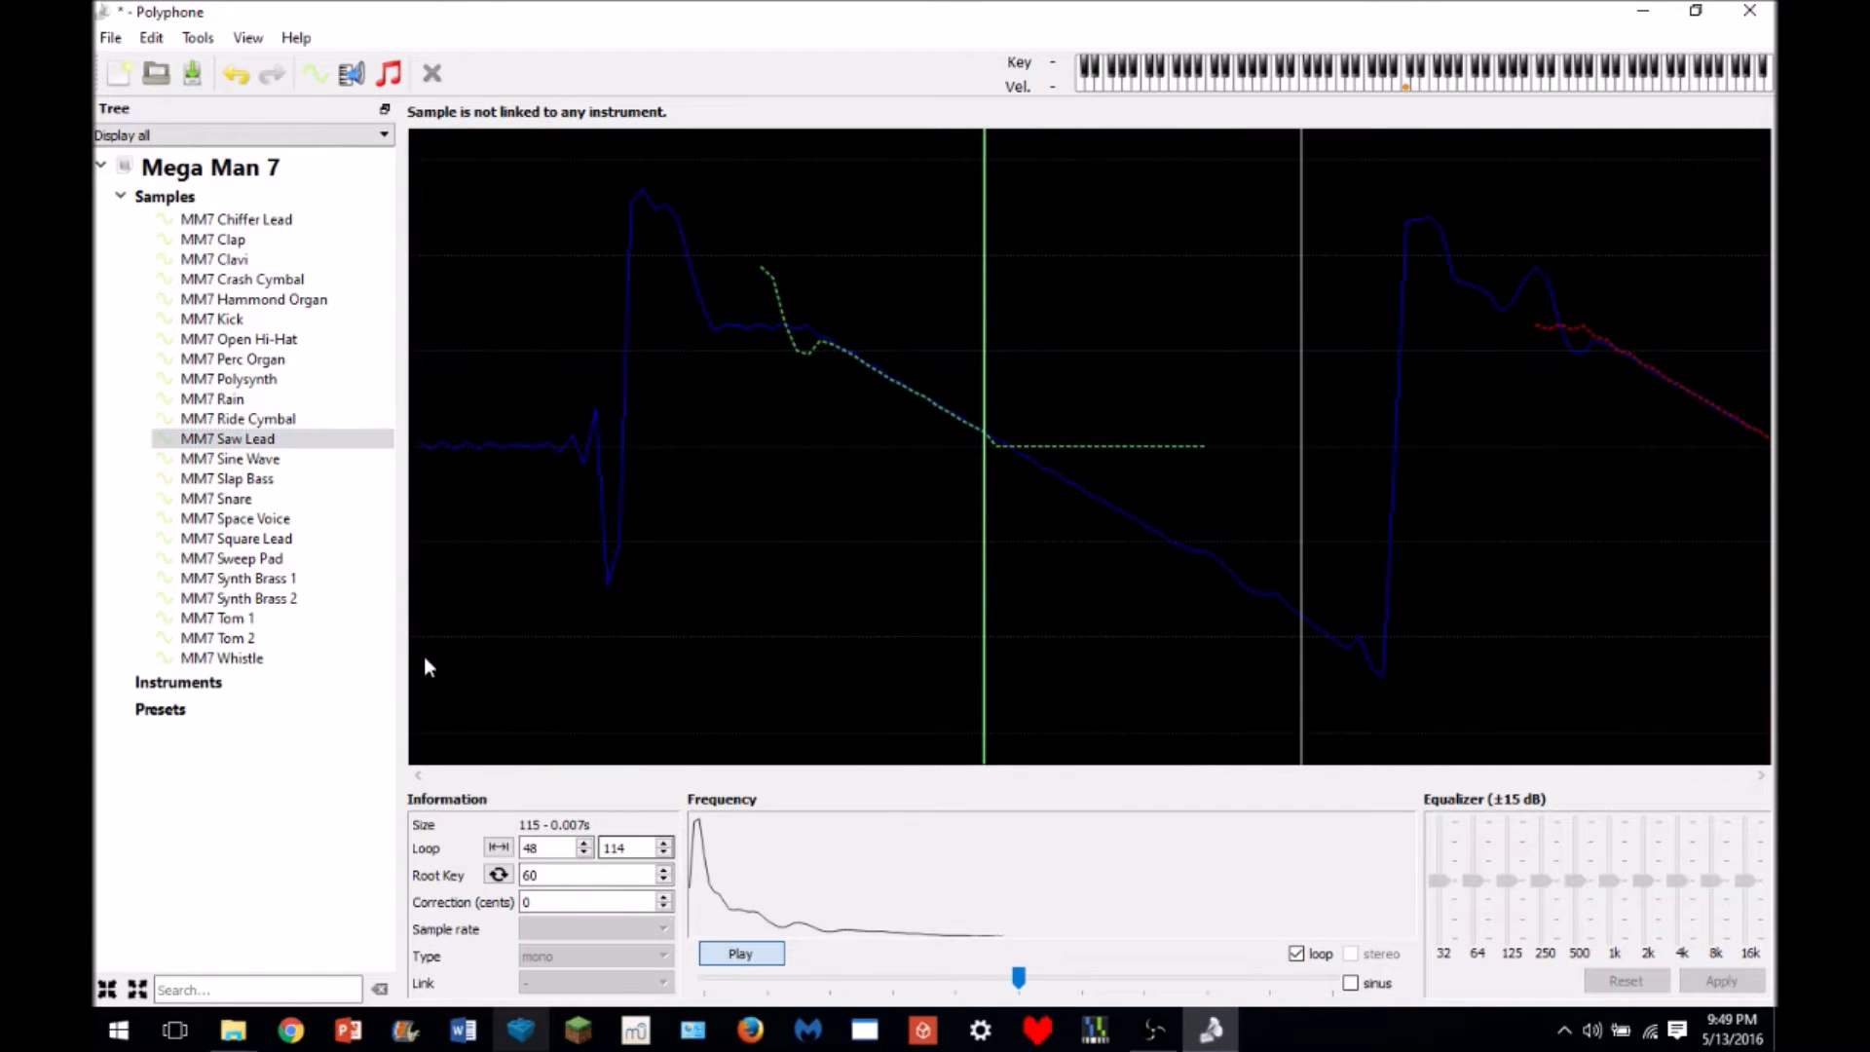
left_click(239, 419)
left_click(771, 956)
left_click(771, 956)
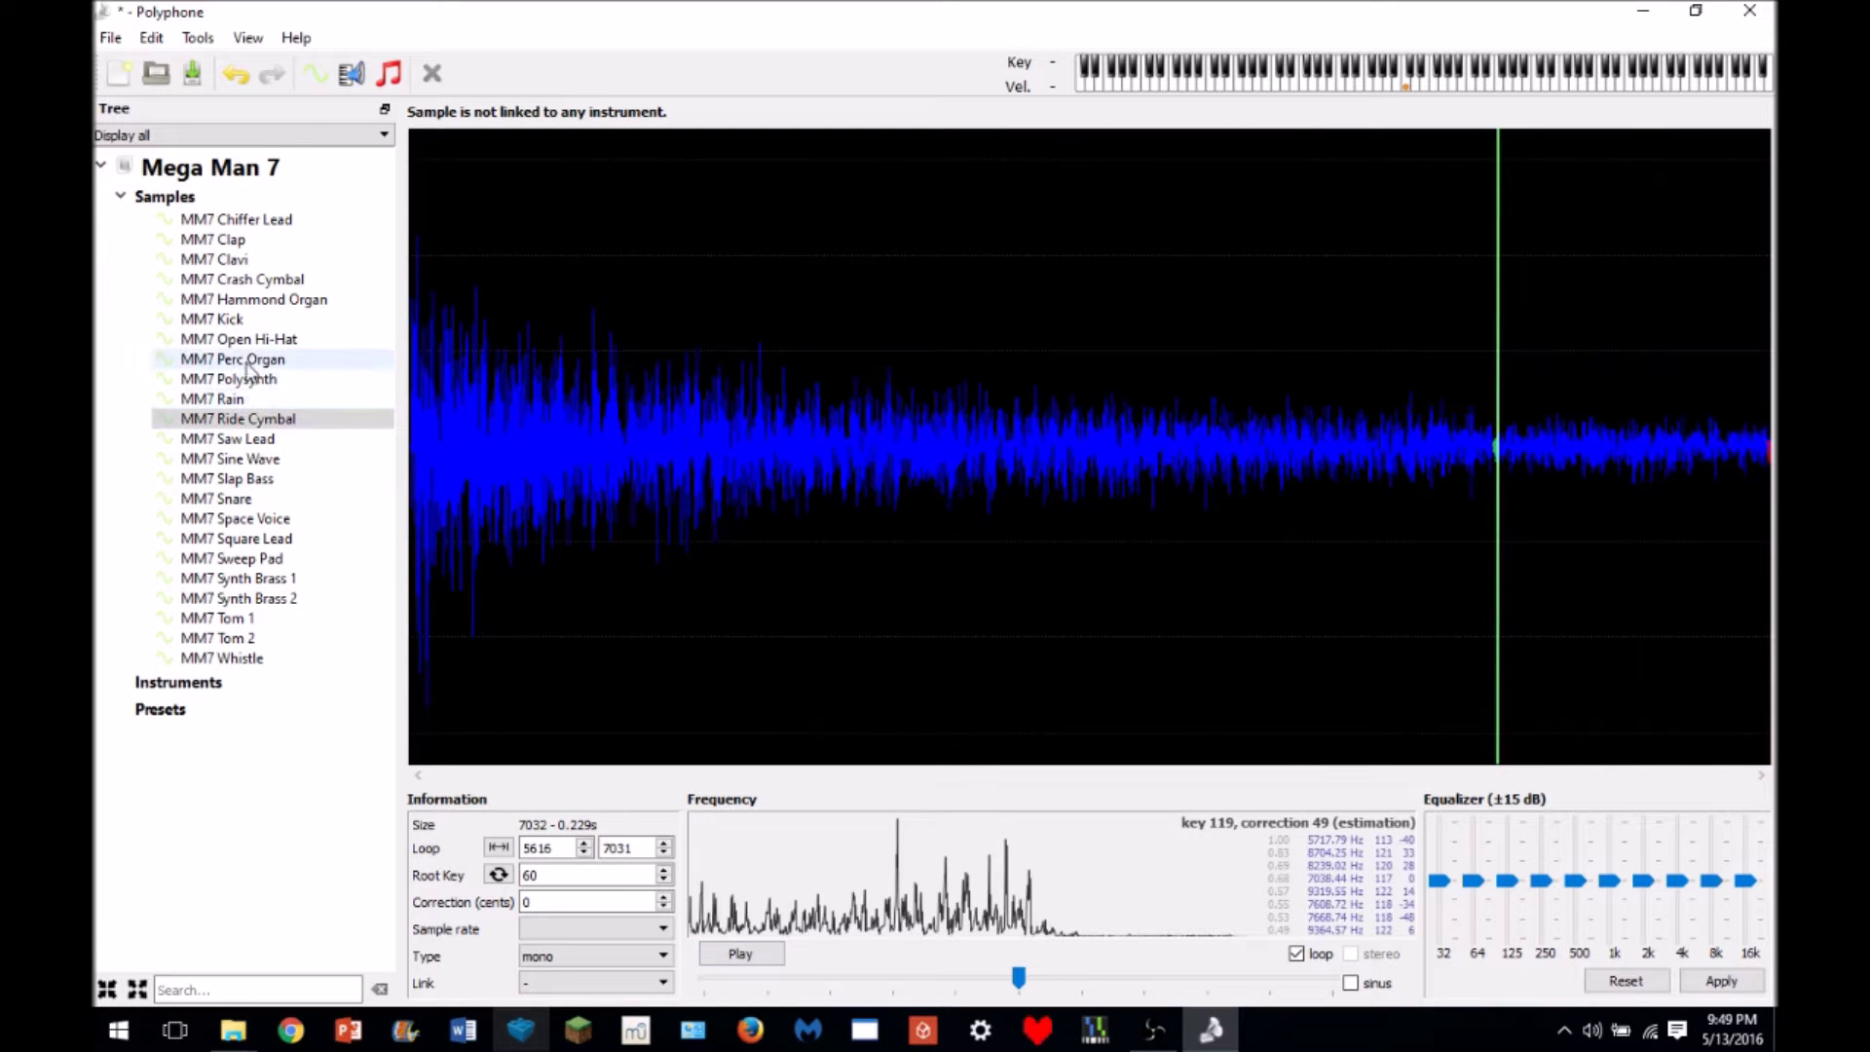
- View the Rain waveform, and play back the looped Perc Organ sample
left_click(212, 399)
left_click(234, 358)
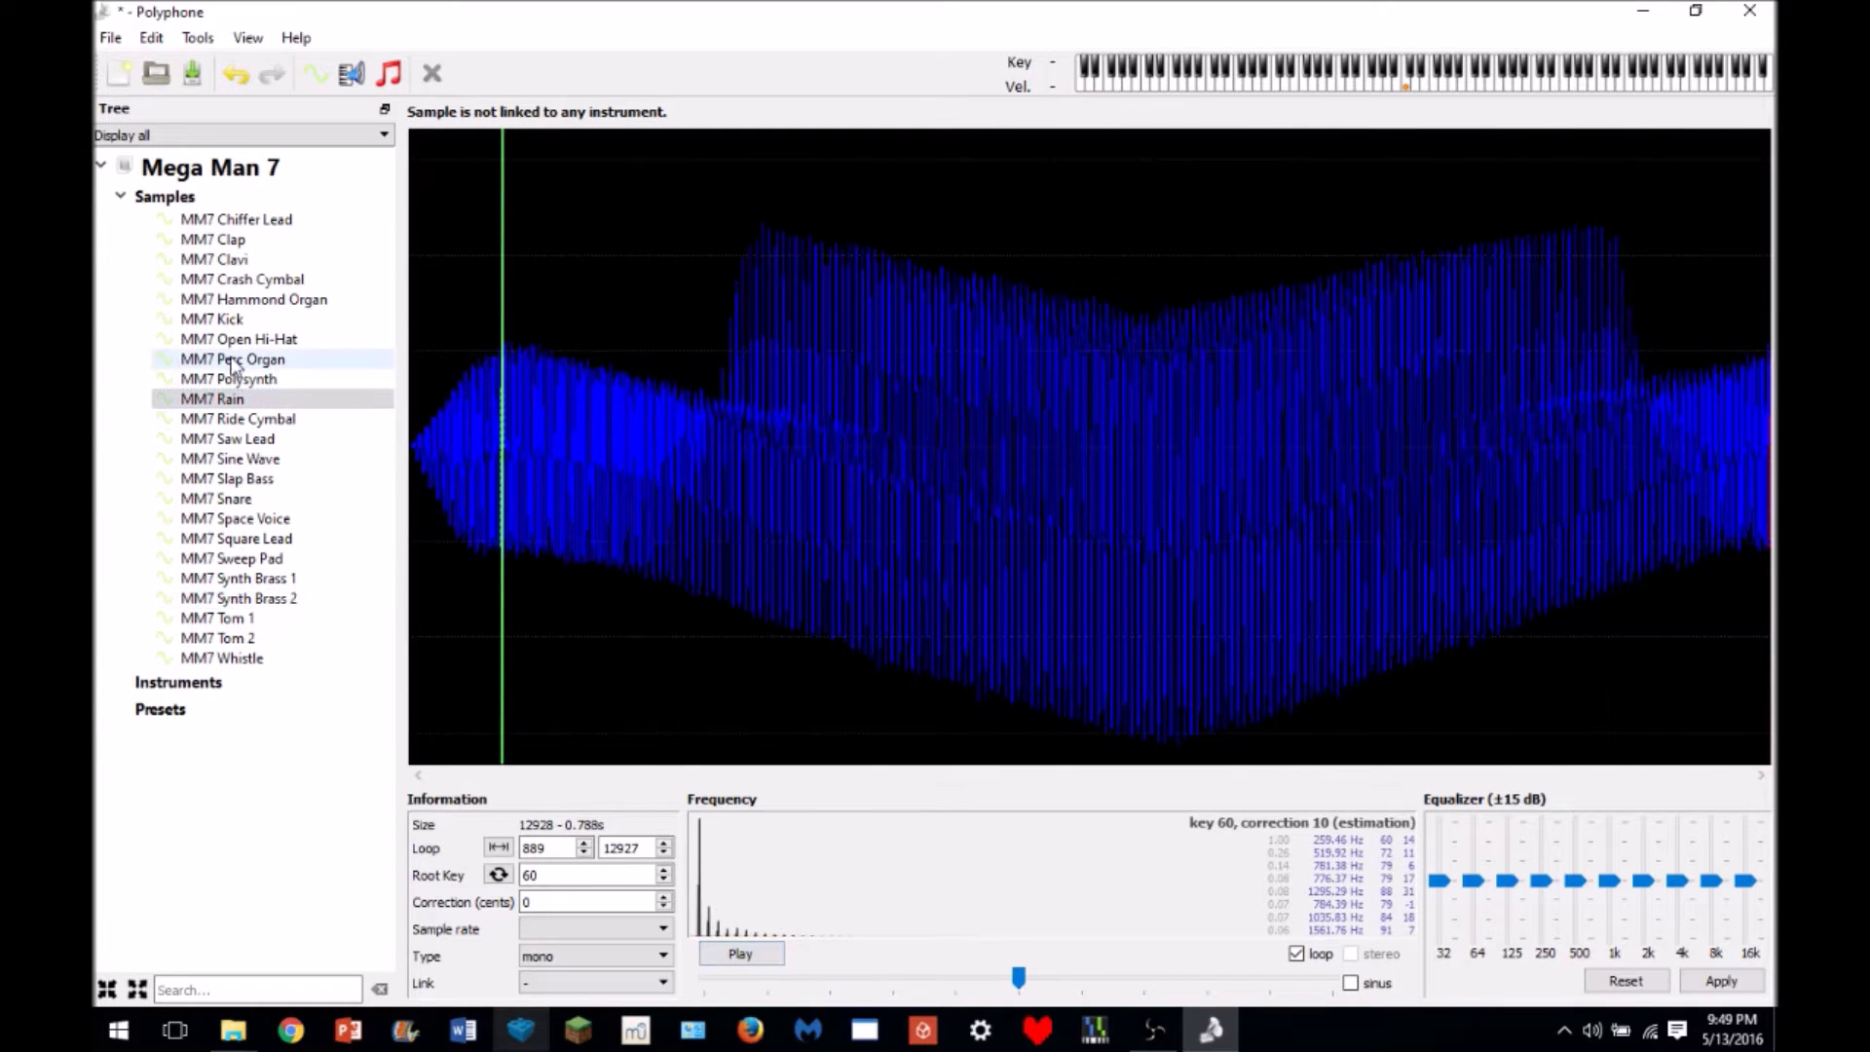
left_click(737, 958)
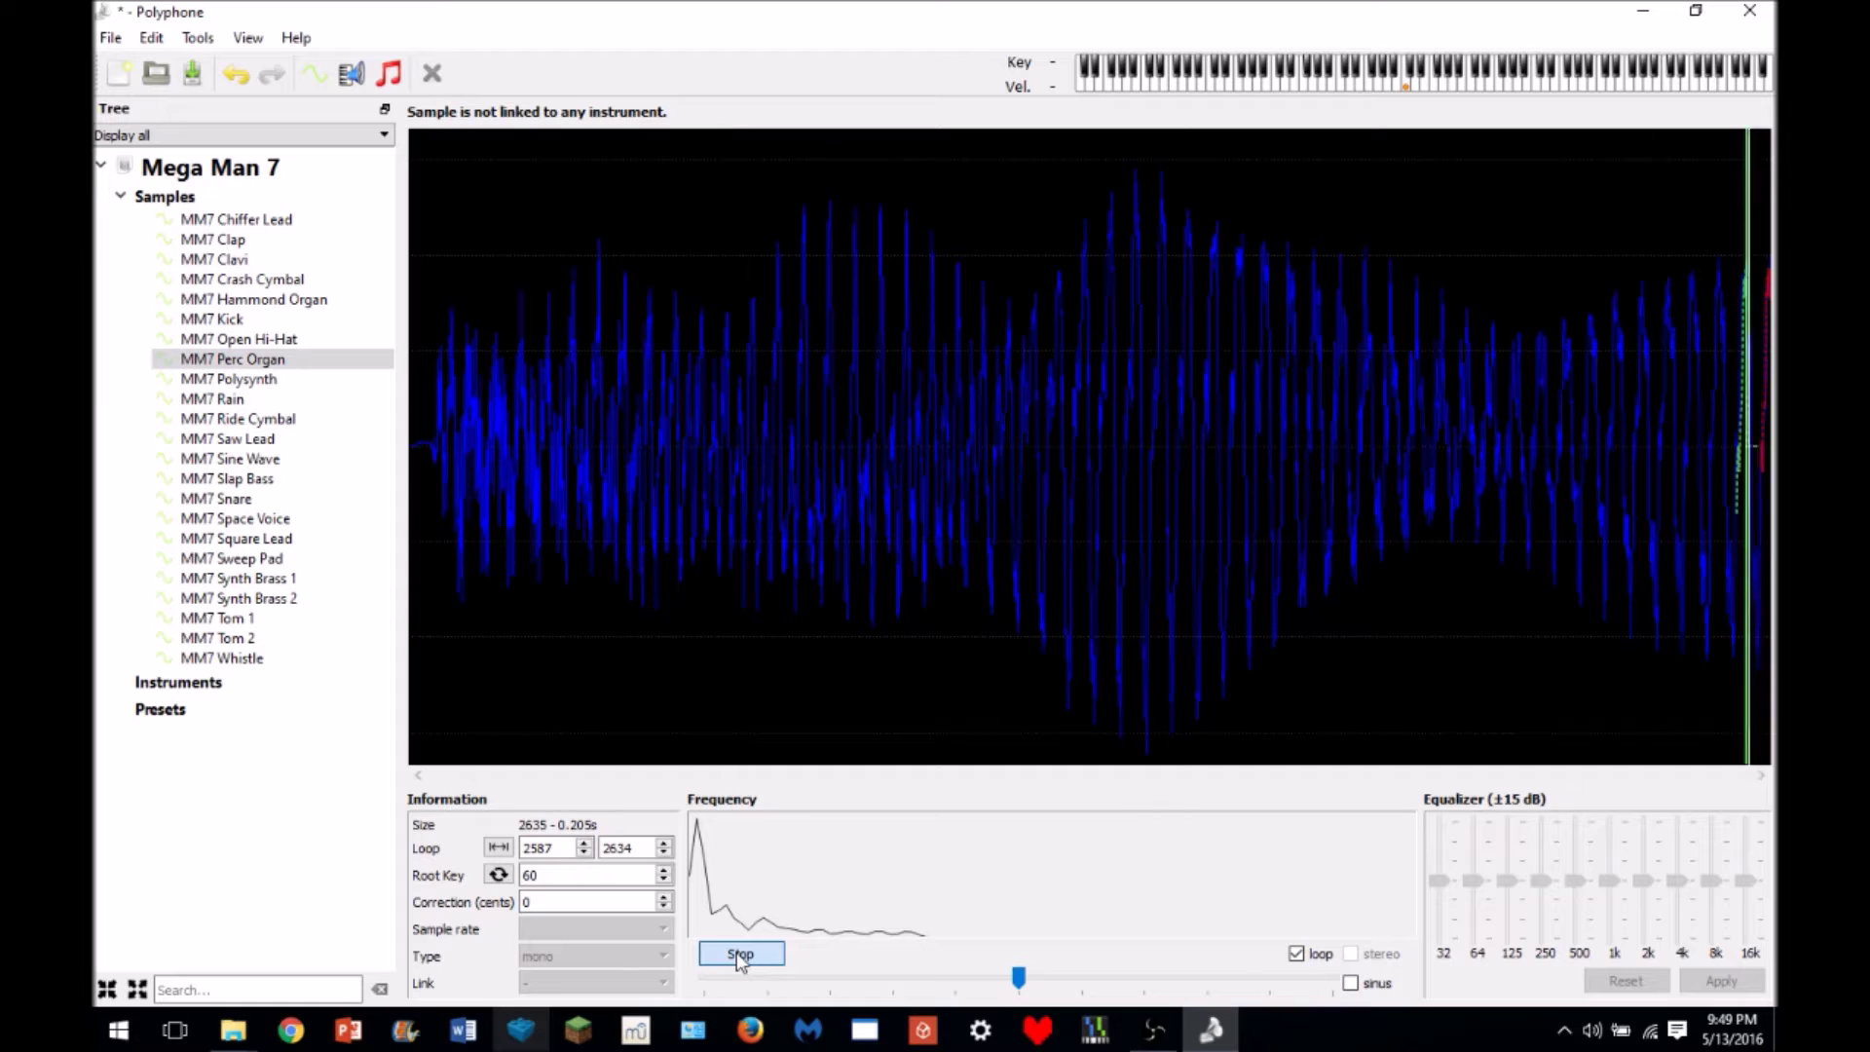
- Check the Open Hi-Hat sample, and play back the Kick and Hammond Organ samples
left_click(238, 339)
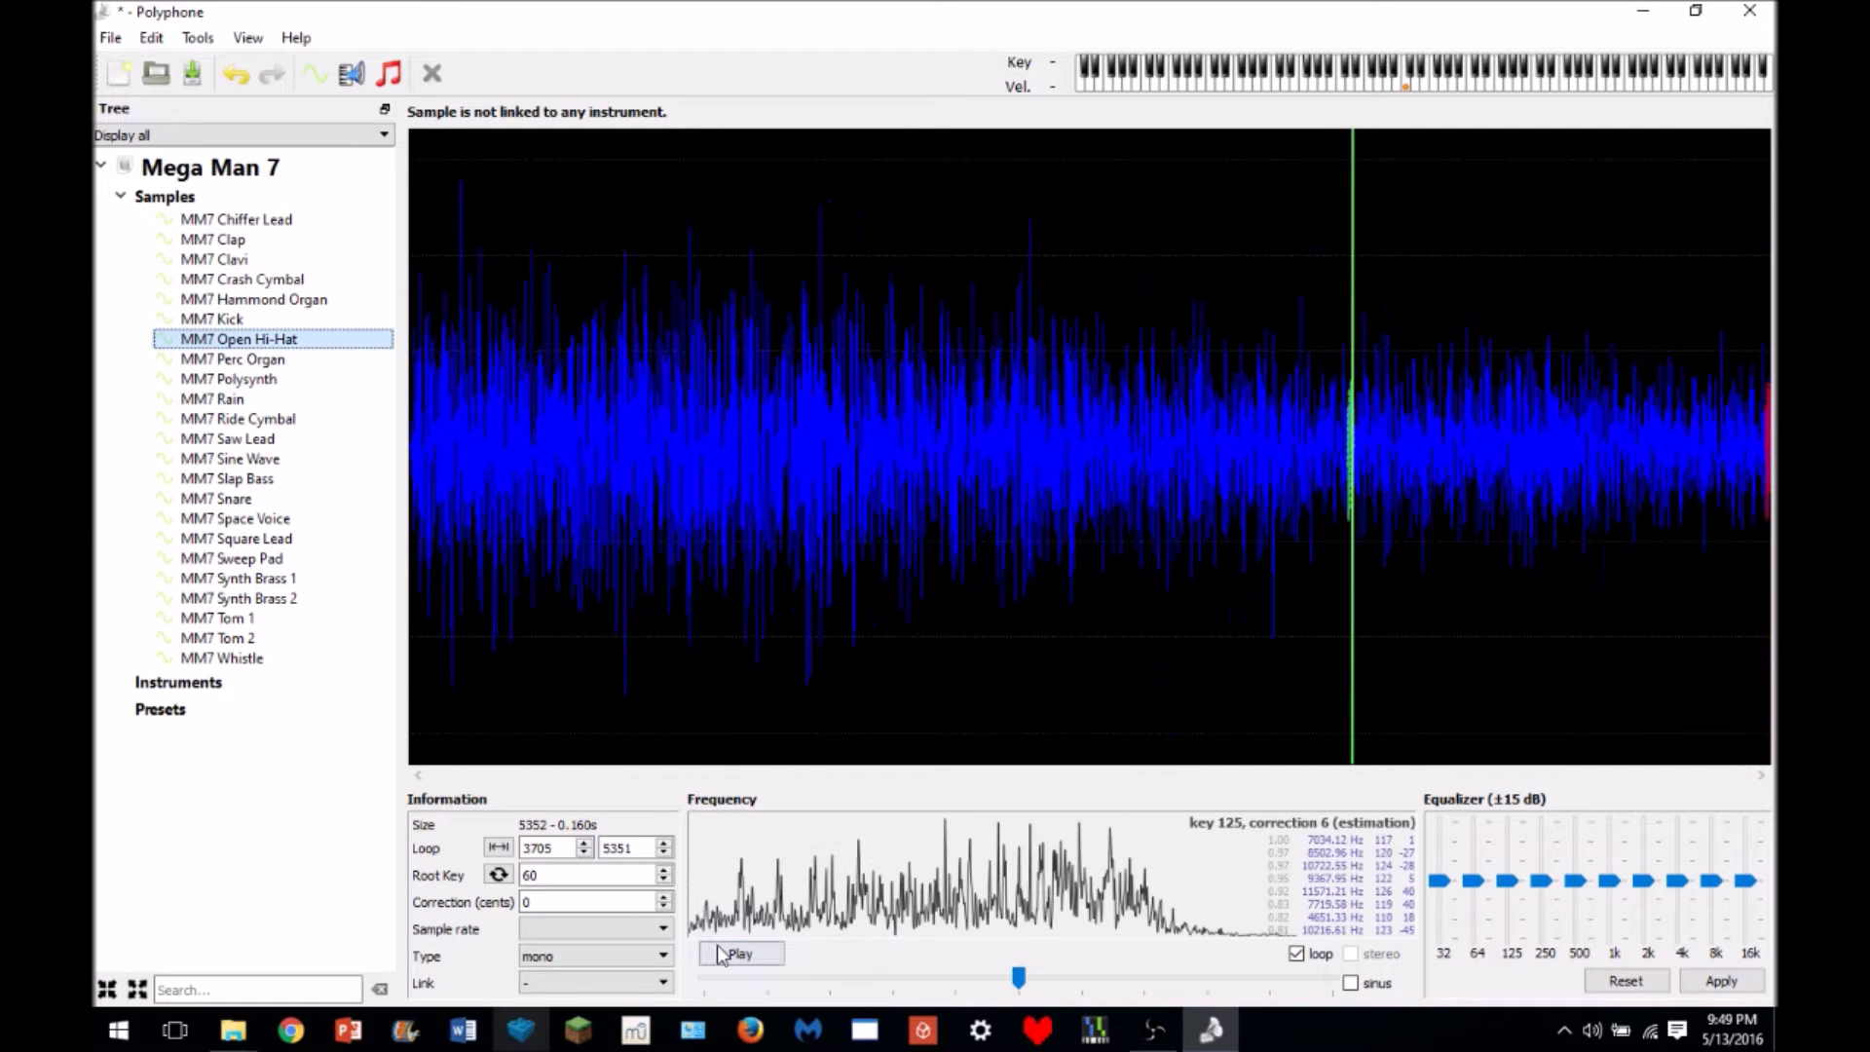
left_click(212, 319)
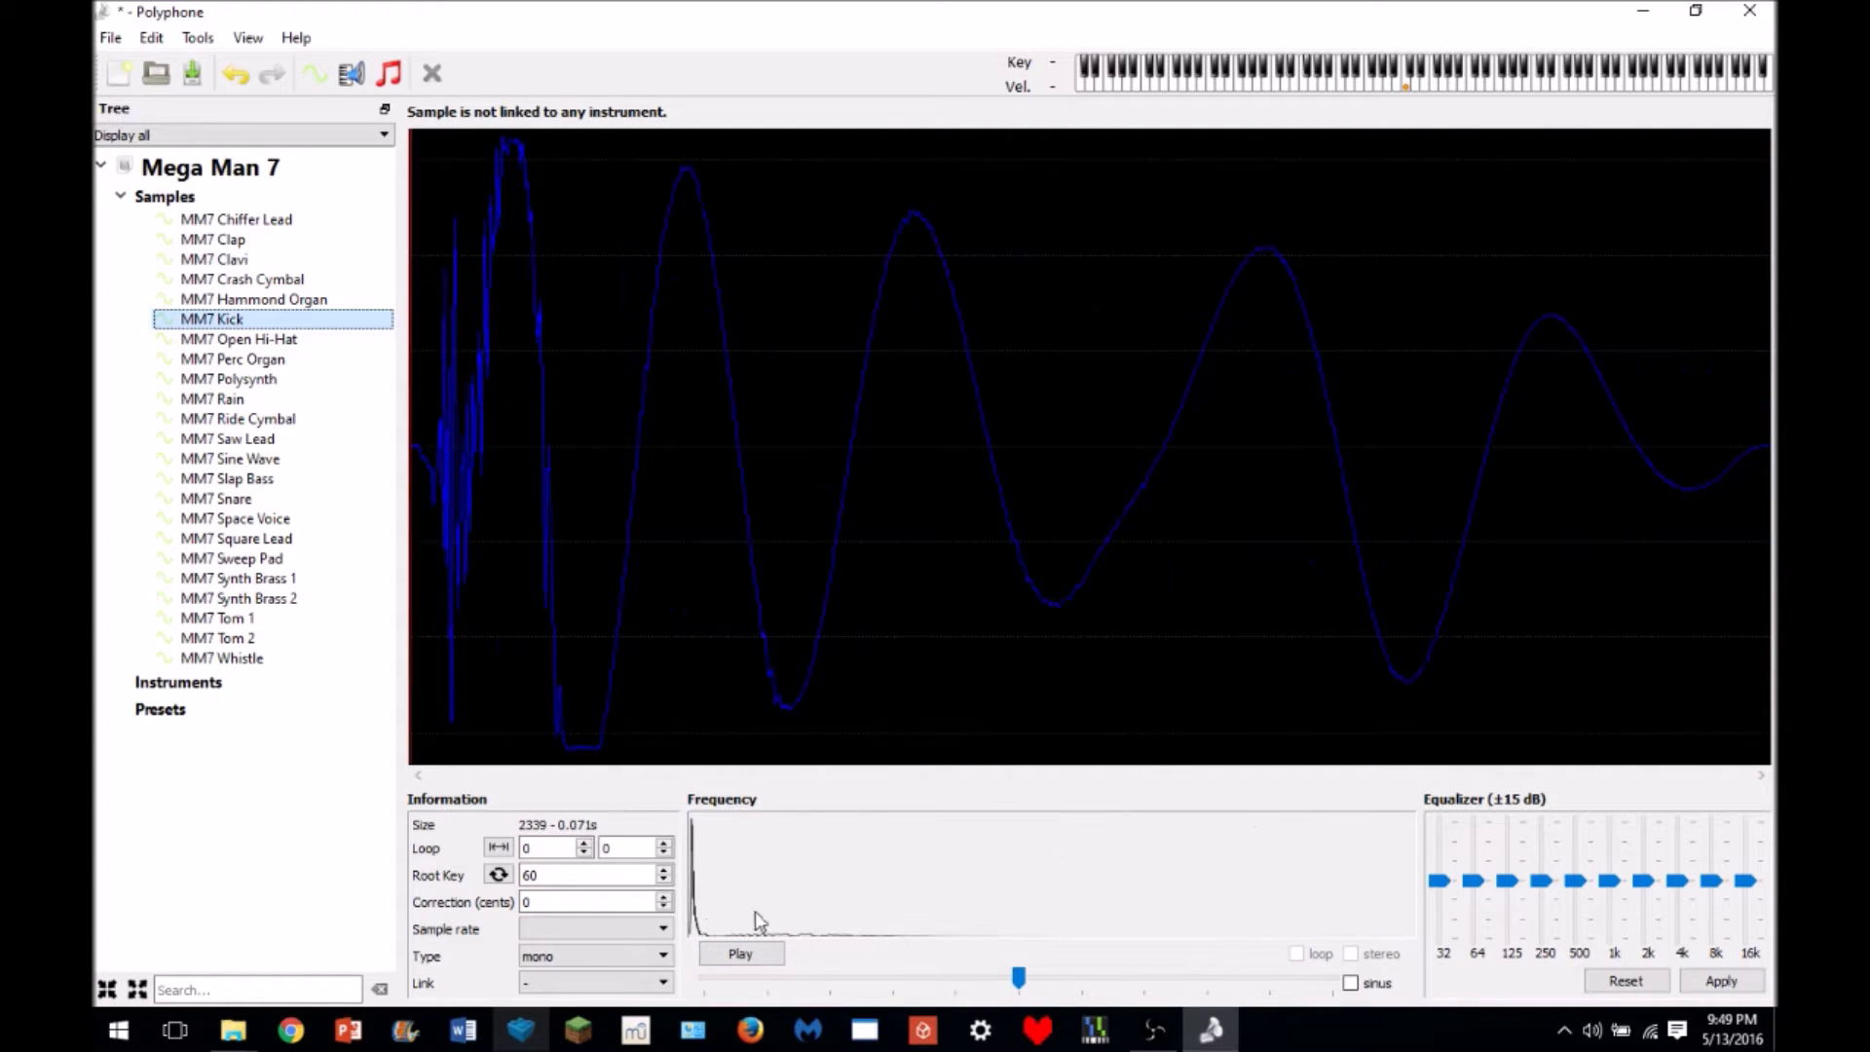
left_click(740, 953)
left_click(253, 299)
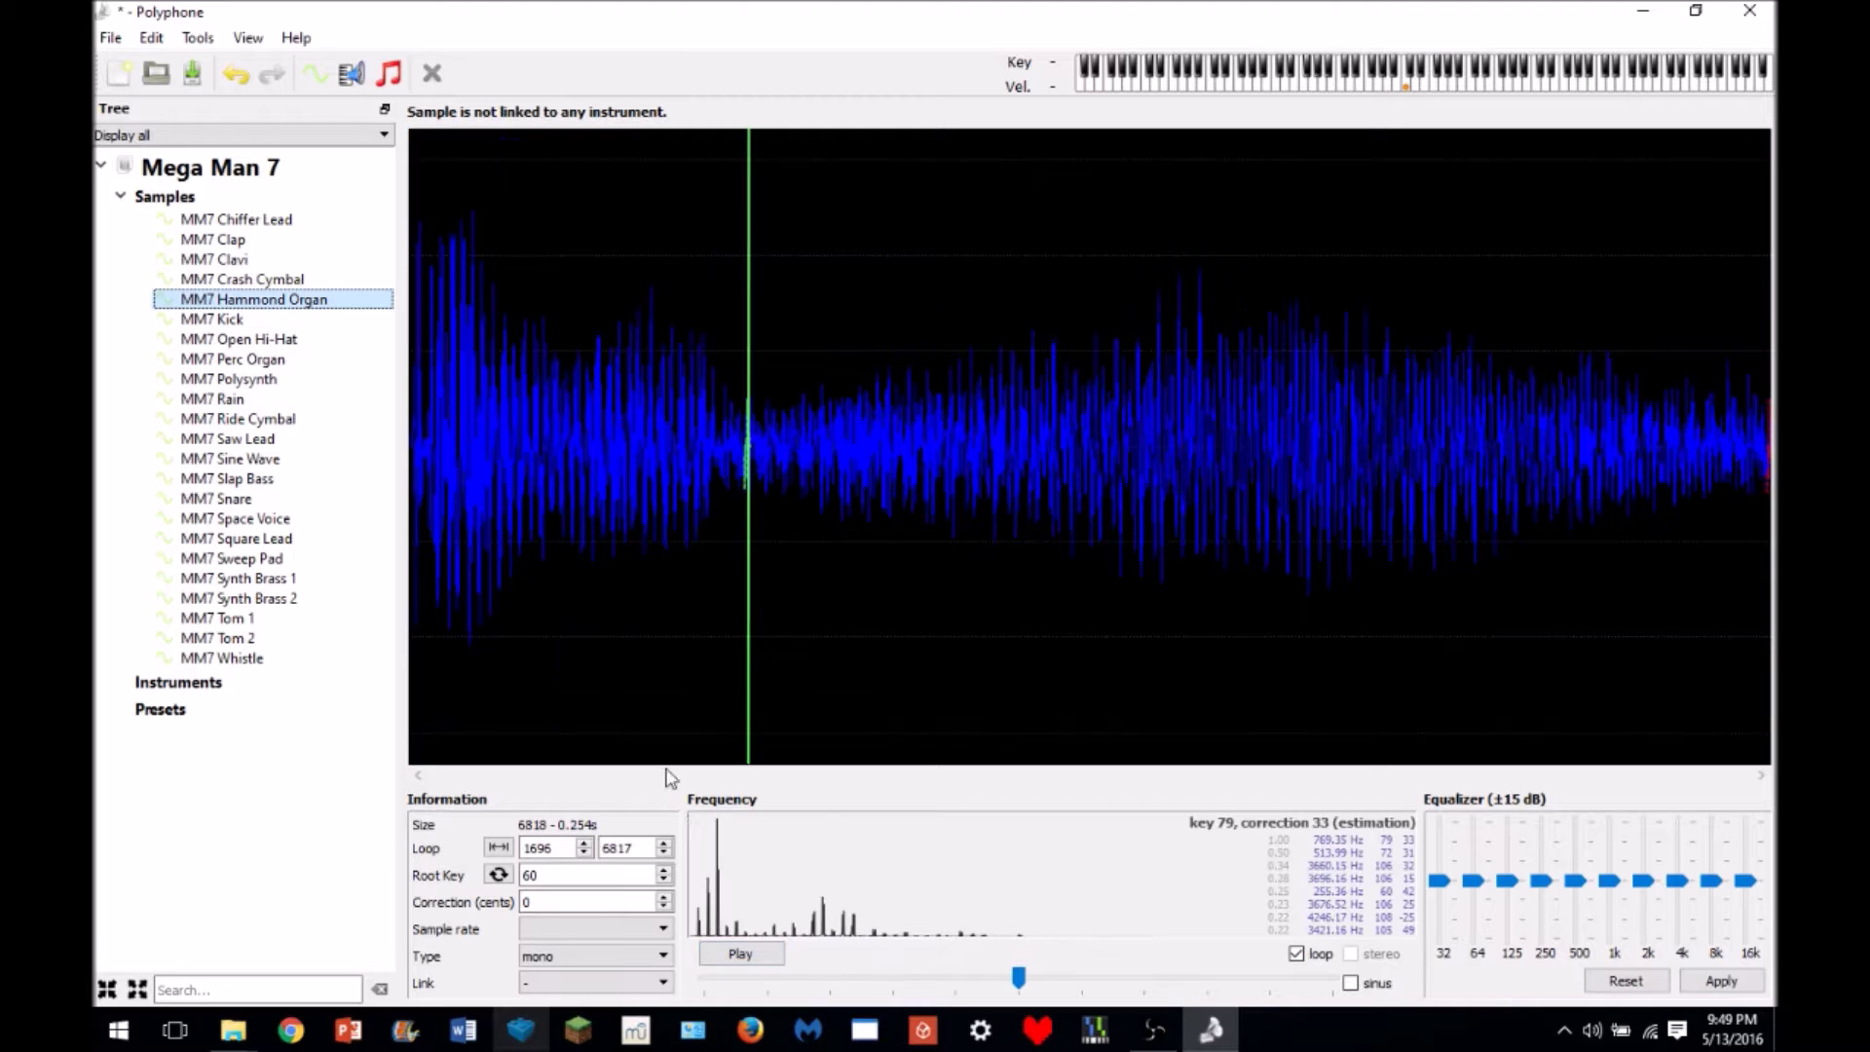
left_click(746, 943)
left_click(742, 954)
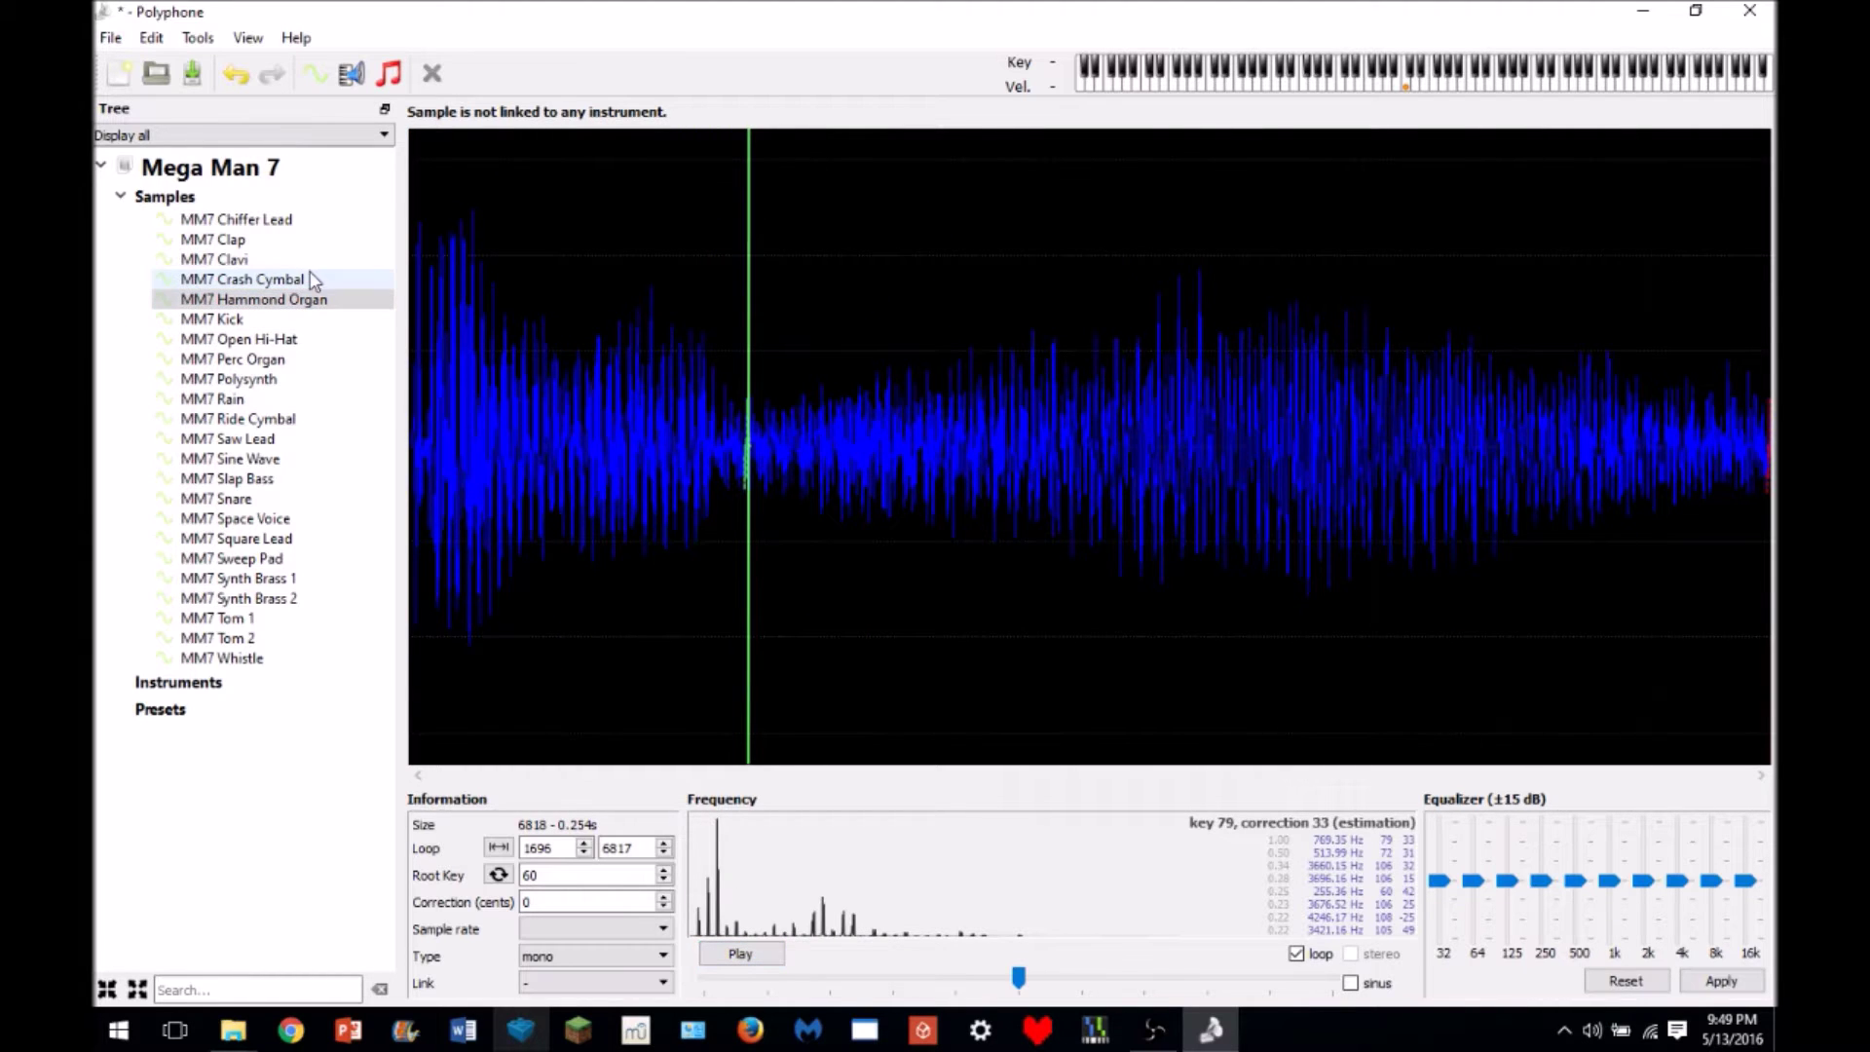
- Glance at the Open Hi-Hat and Perc Organ waveforms, and play back the looped Chiffer Lead sample twice
left_click(288, 339)
left_click(288, 359)
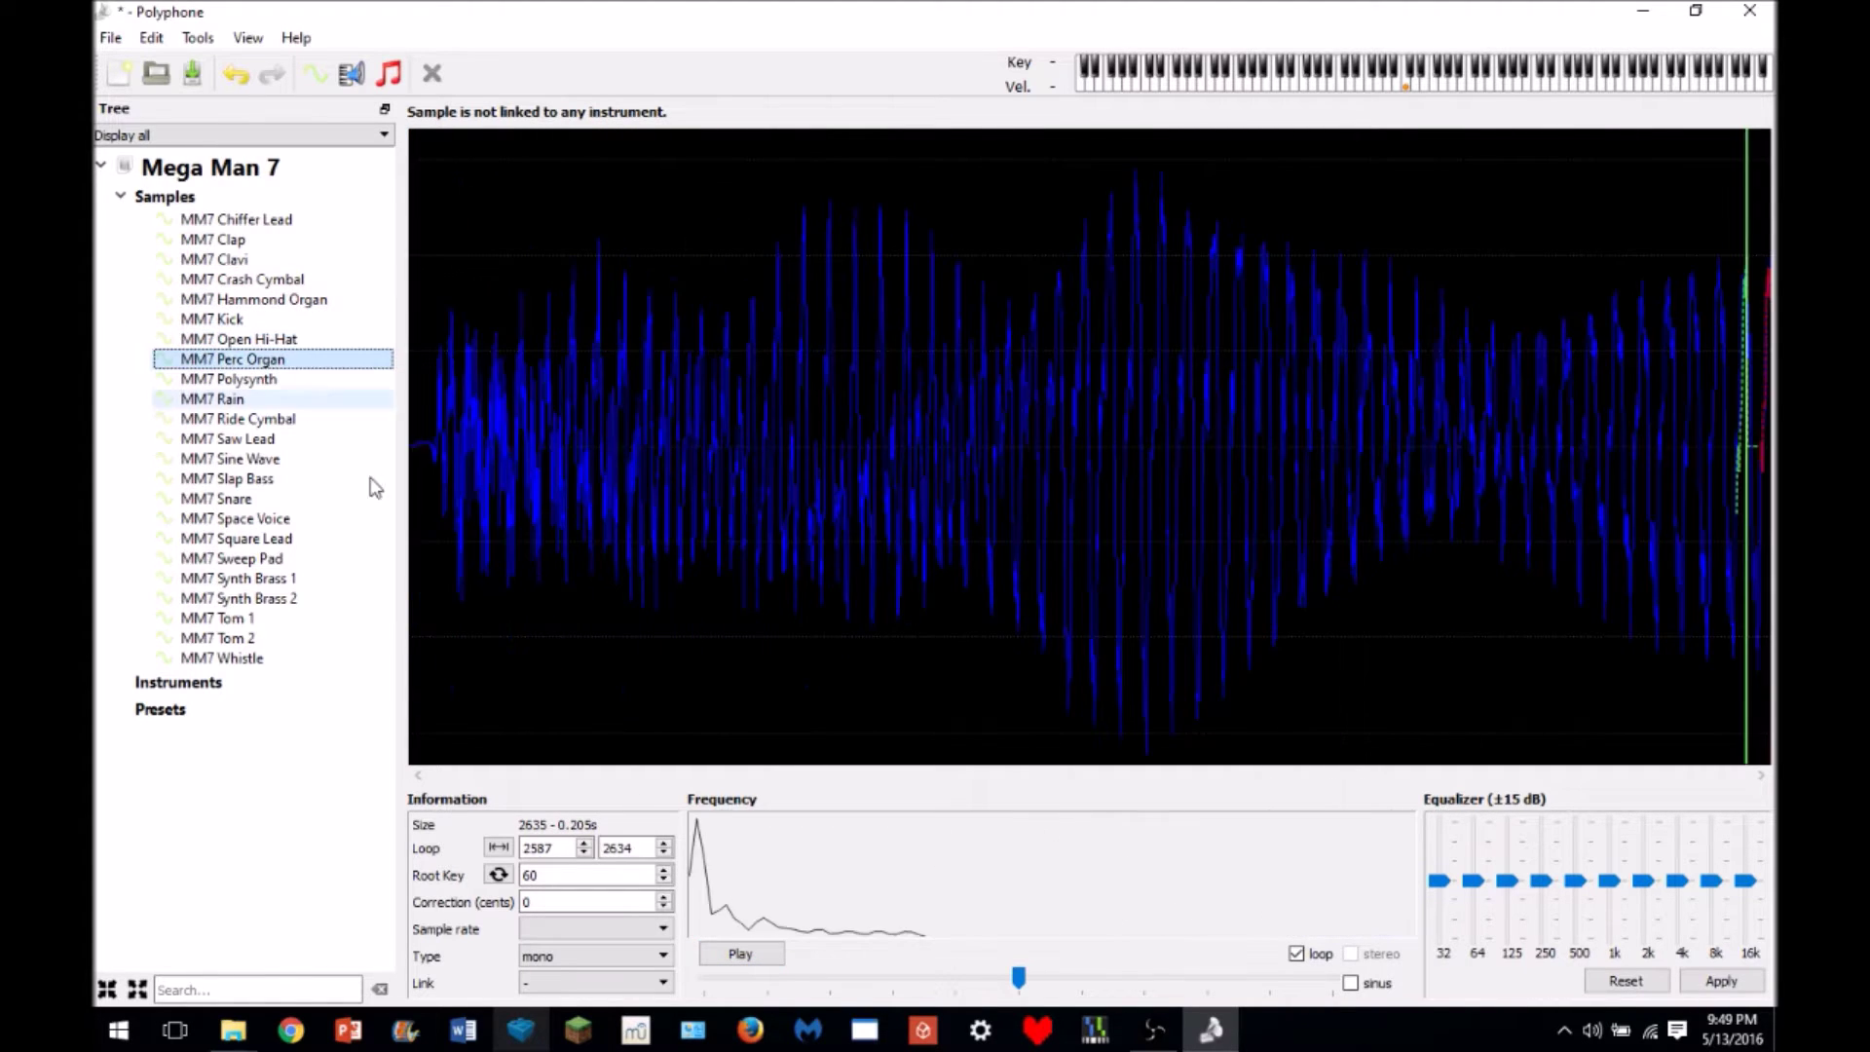
left_click(205, 218)
left_click(728, 956)
left_click(732, 956)
left_click(732, 956)
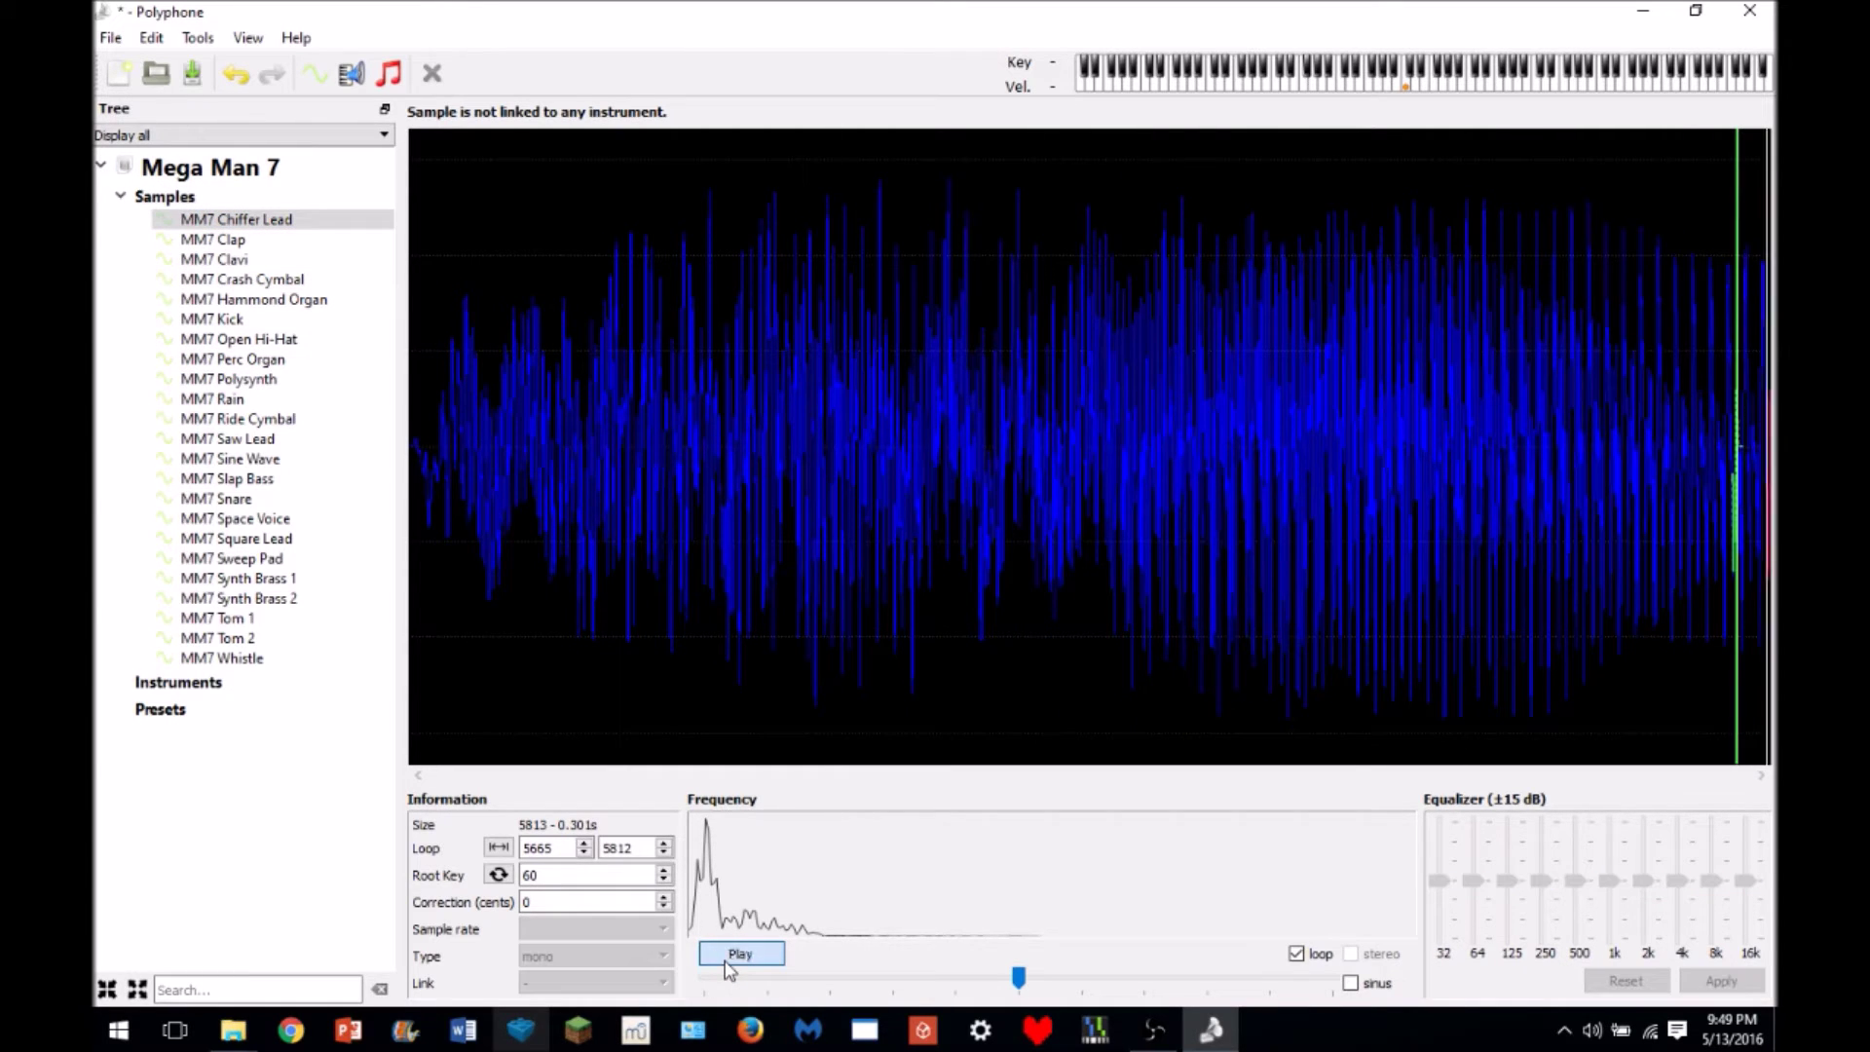
left_click(733, 955)
- Play back the looped Synth Brass 1 sample
left_click(329, 579)
left_click(733, 956)
left_click(733, 956)
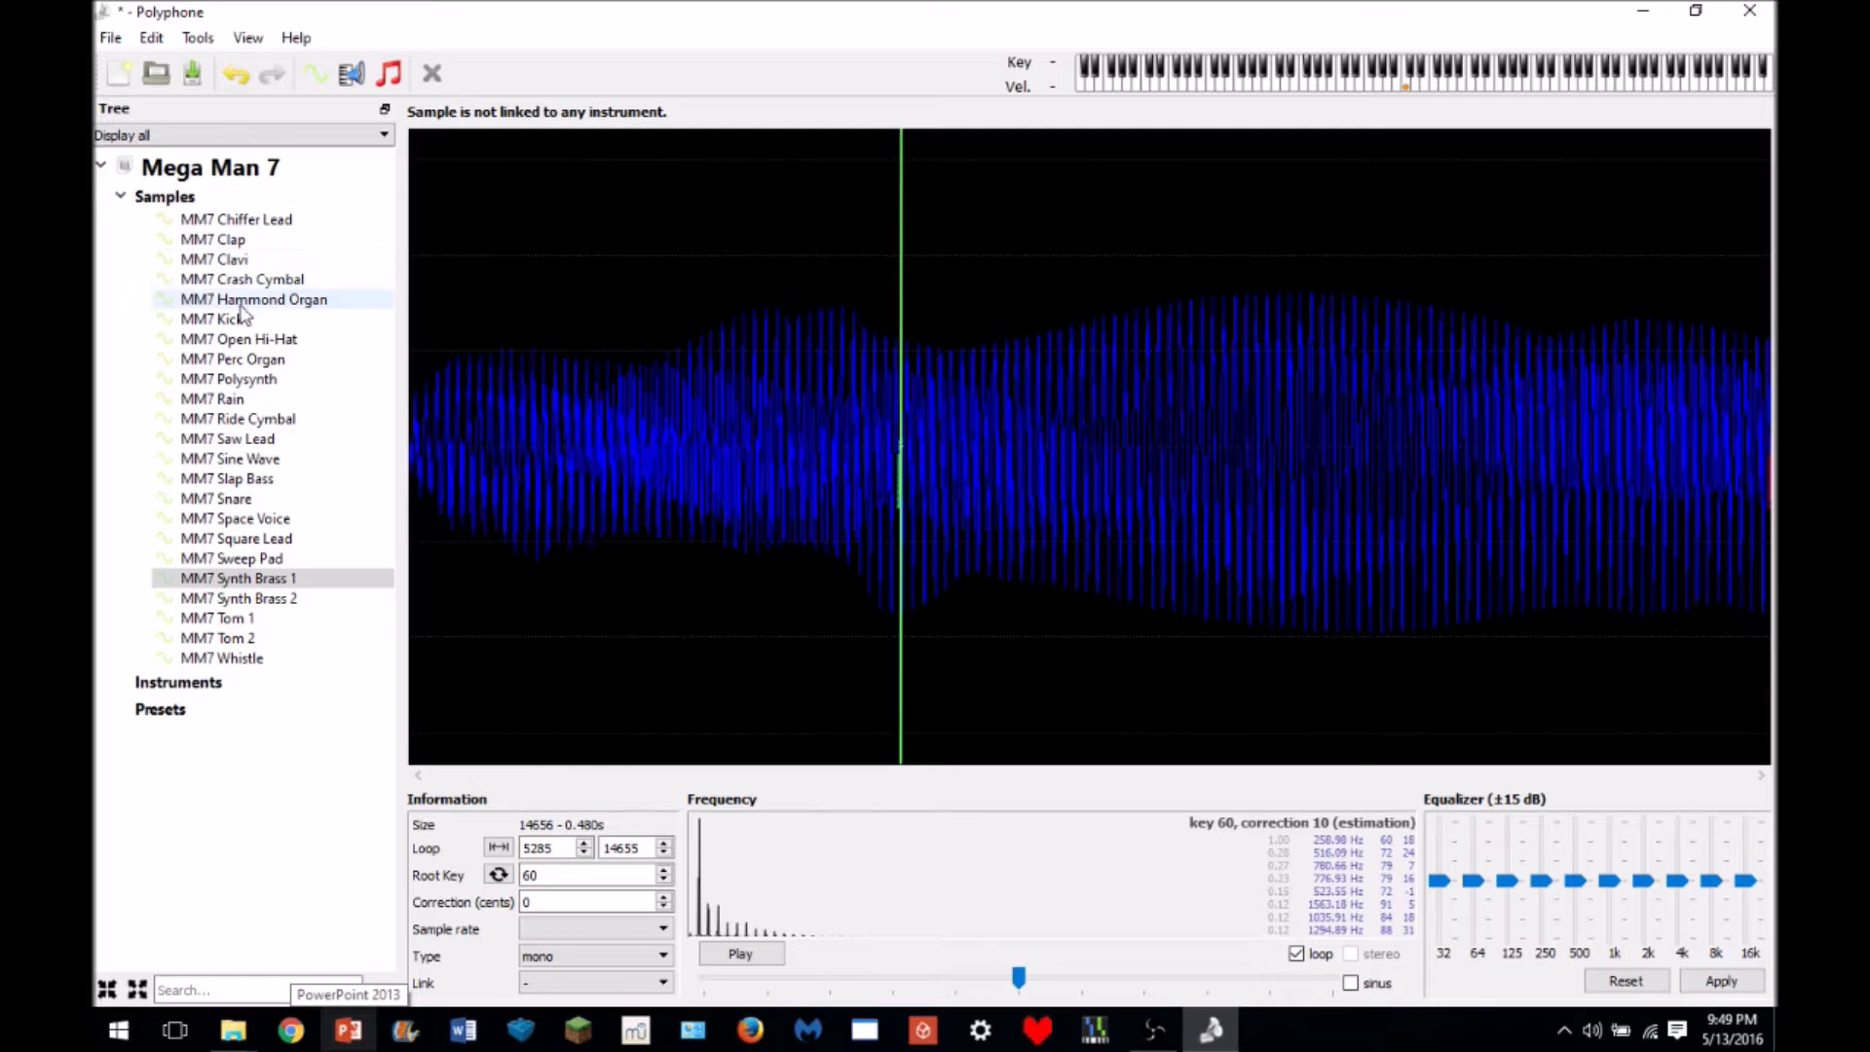
- Play back the Kick sample, and sound it with a low key on the virtual keyboard
left_click(213, 321)
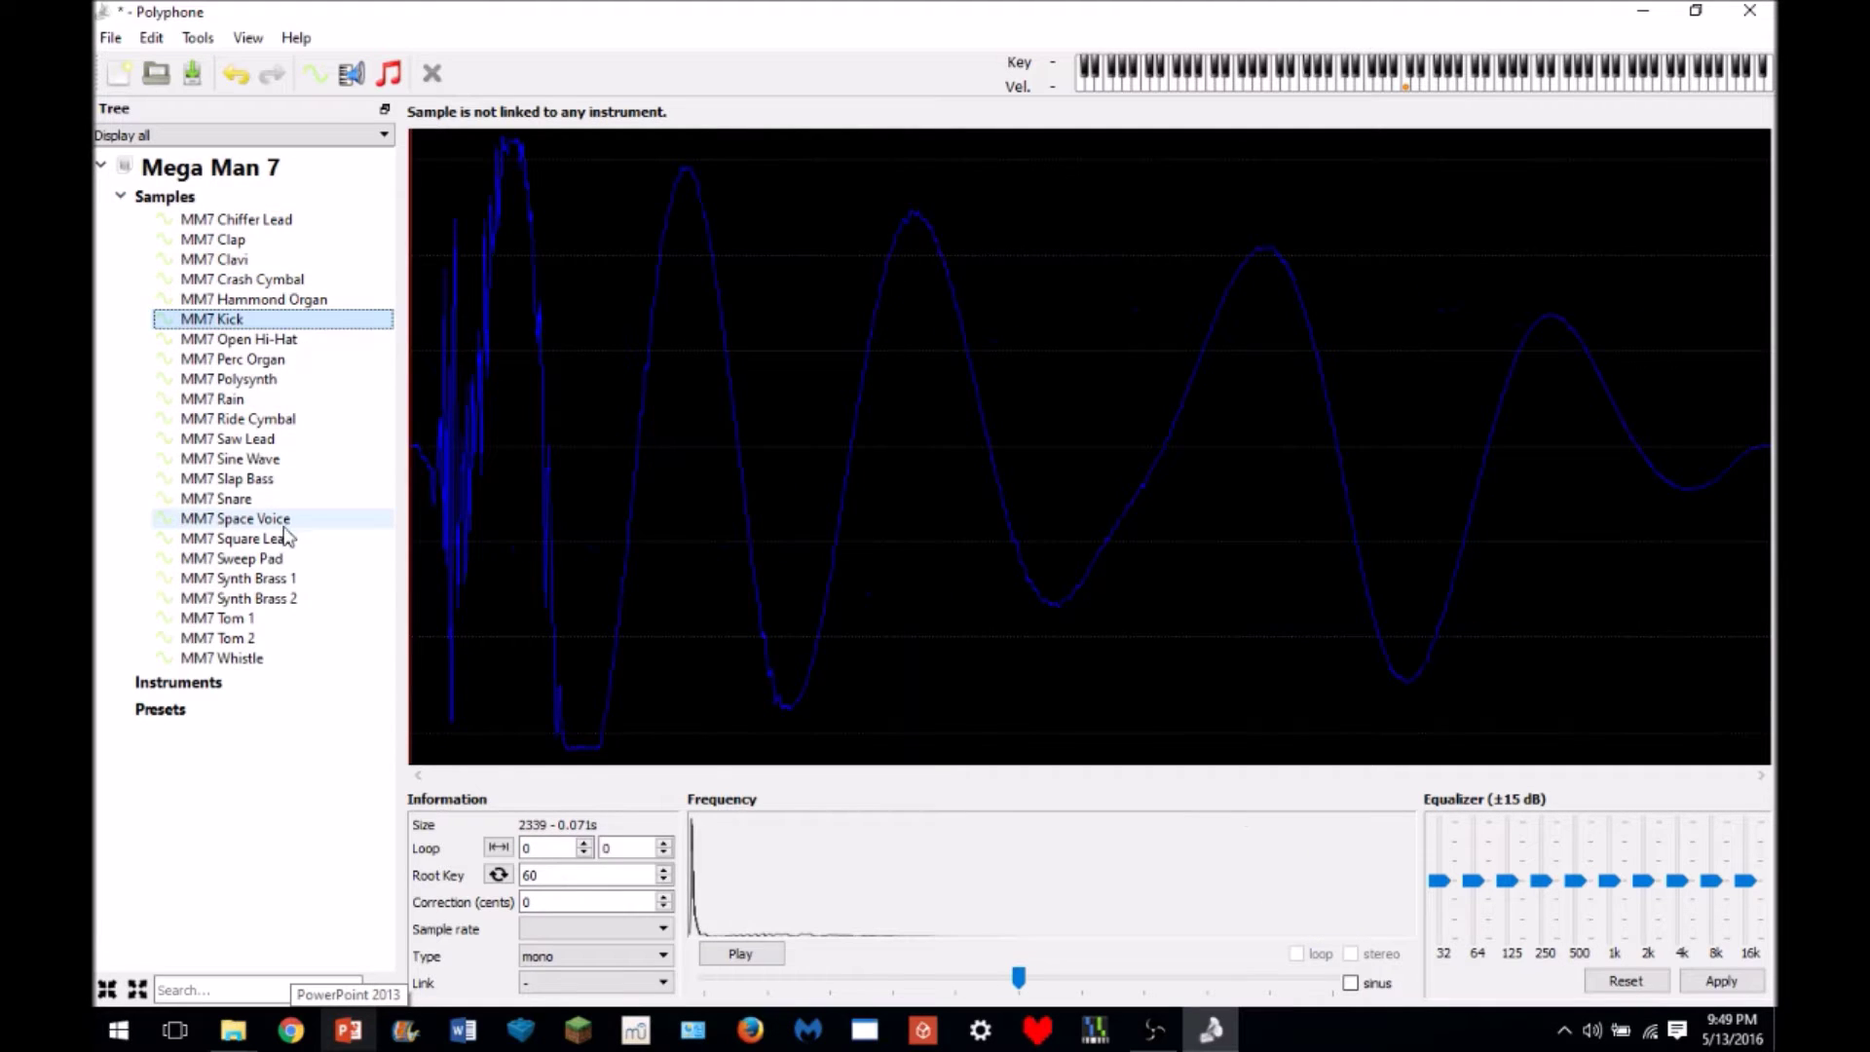
left_click(222, 499)
left_click(241, 325)
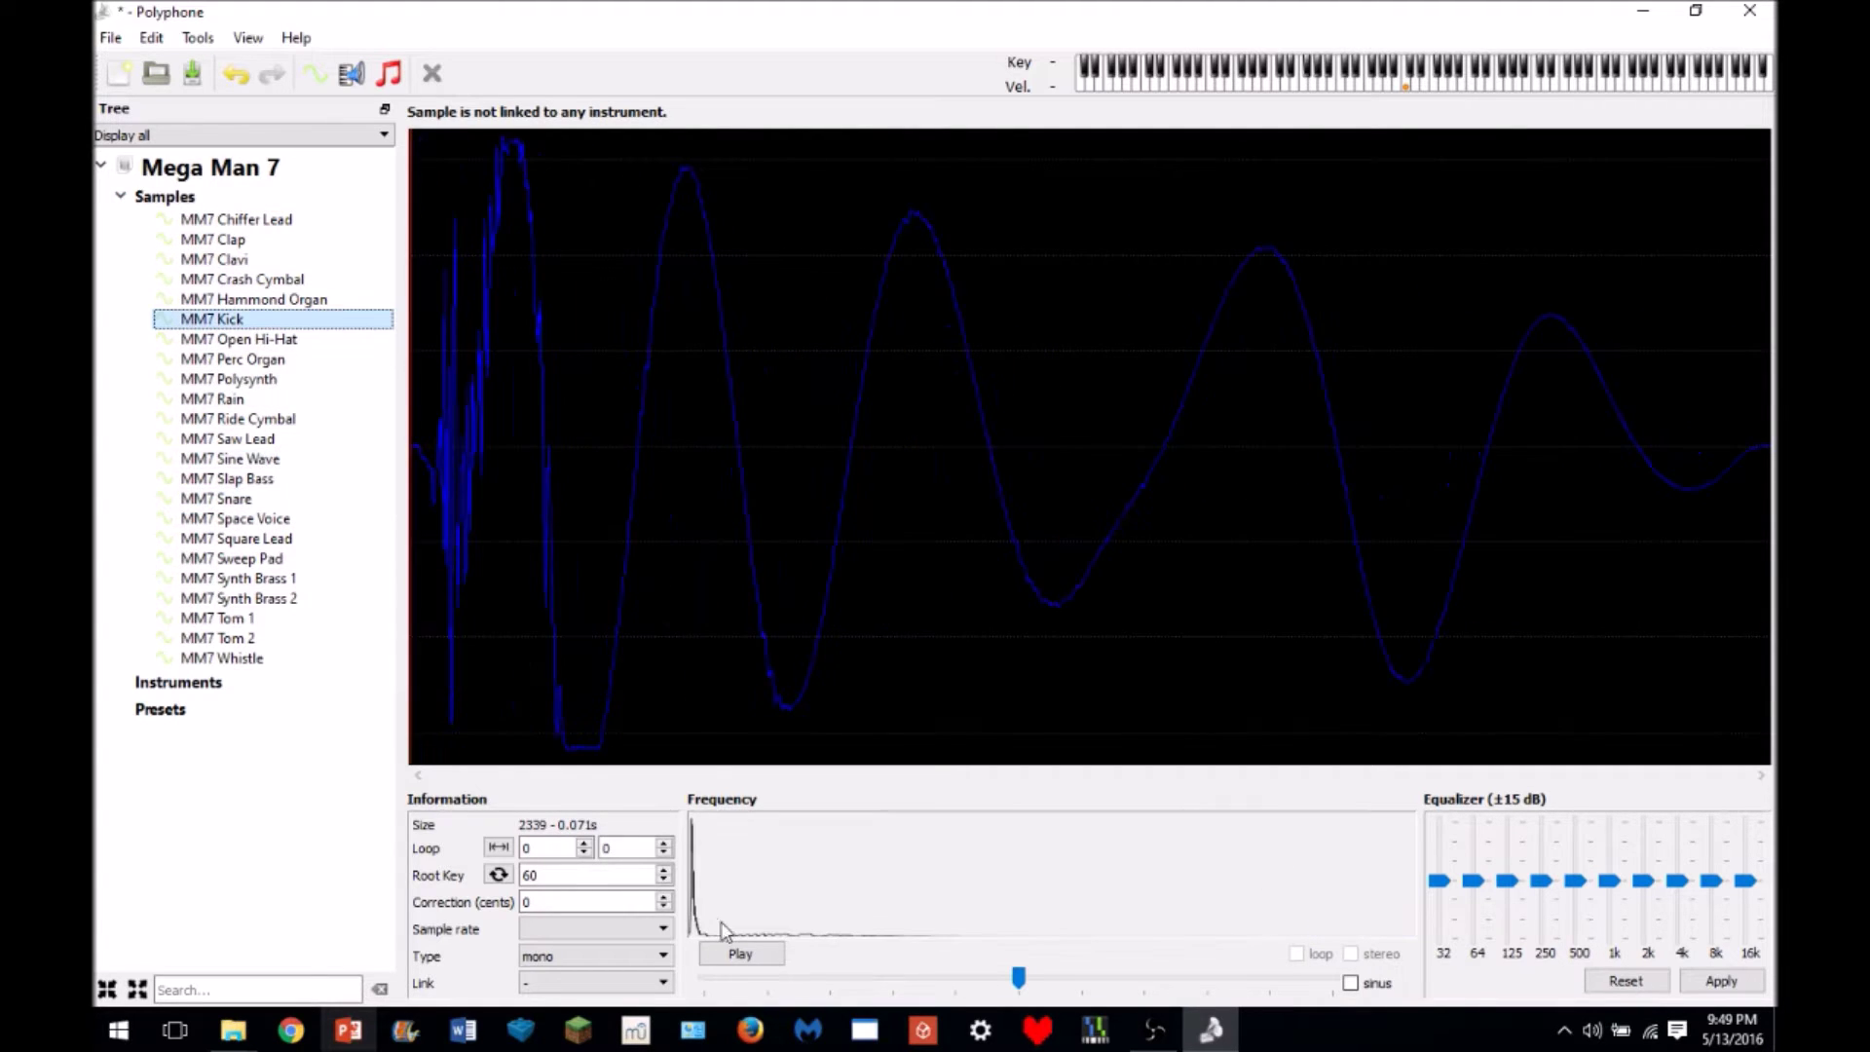
left_click(740, 954)
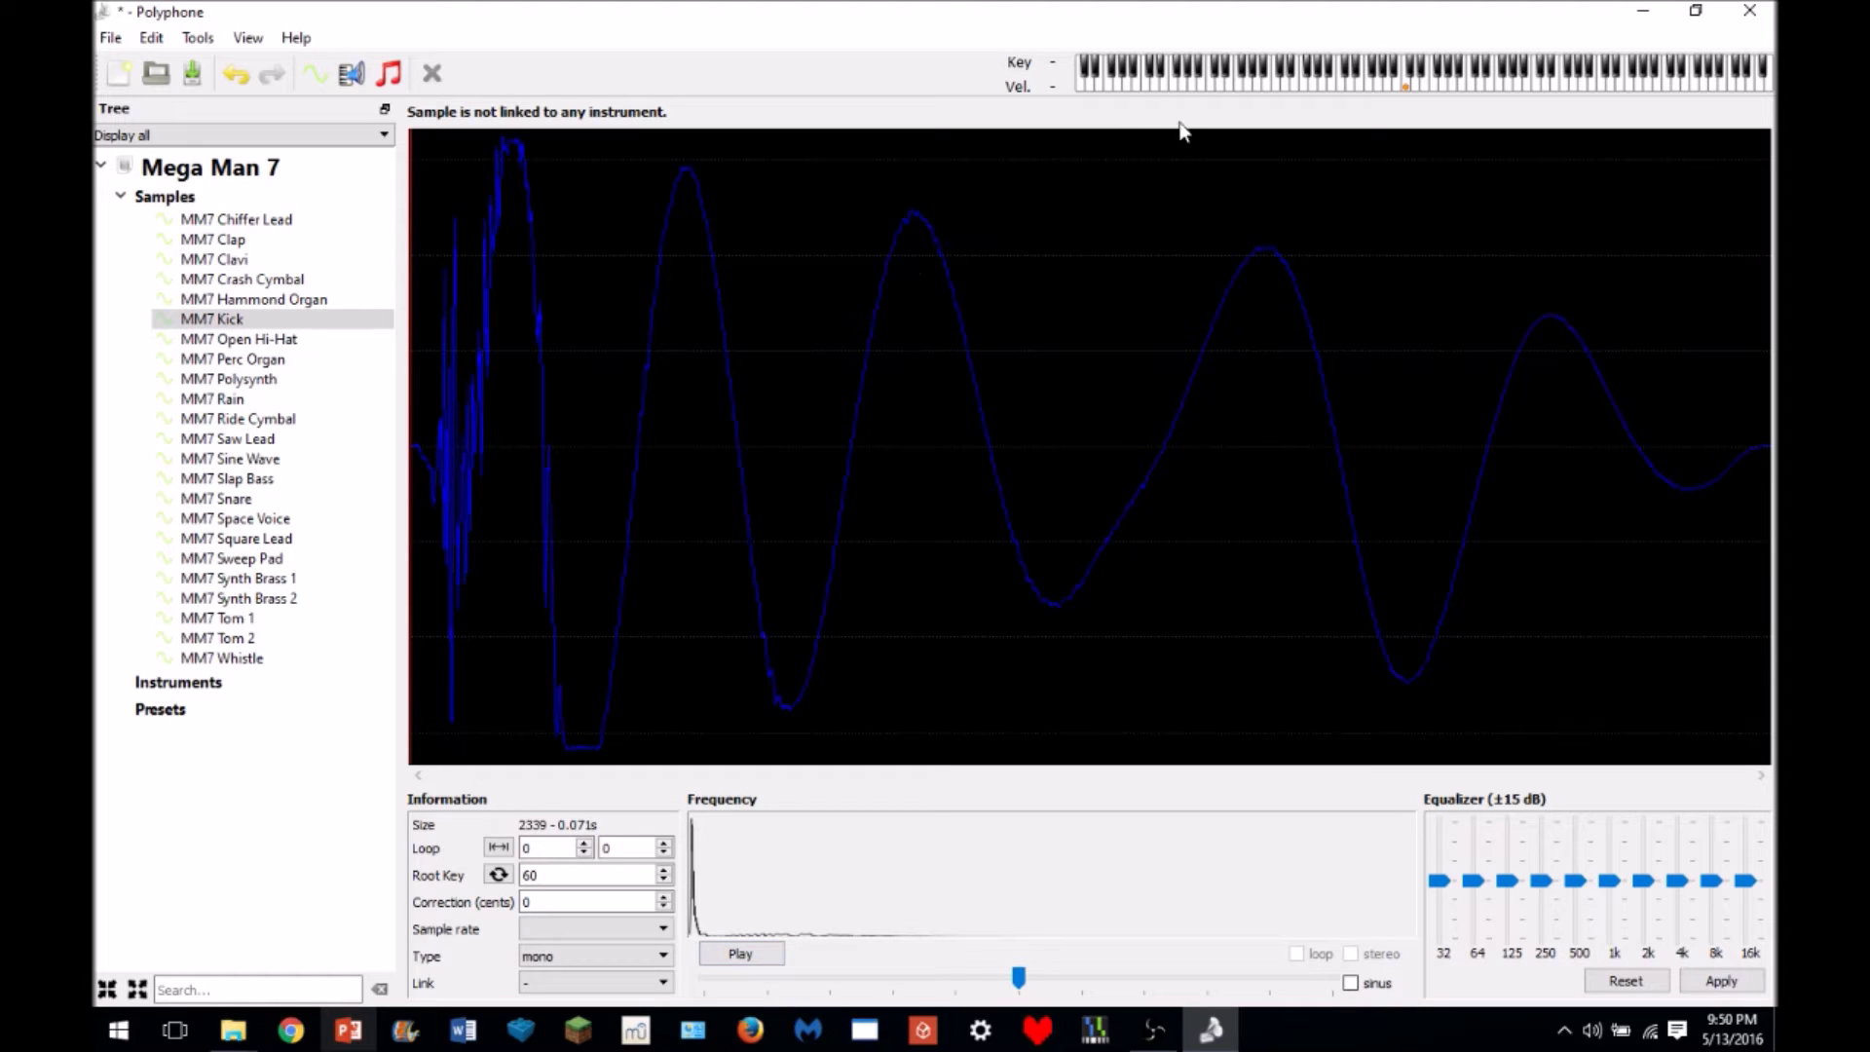
left_click(1275, 88)
- Go down the sample list to Snare, and sound it with a low key on the virtual keyboard
key("Down")
key("Down")
key("Down")
key("Down")
key("Down")
key("Down")
key("Down")
key("Down")
key("Down")
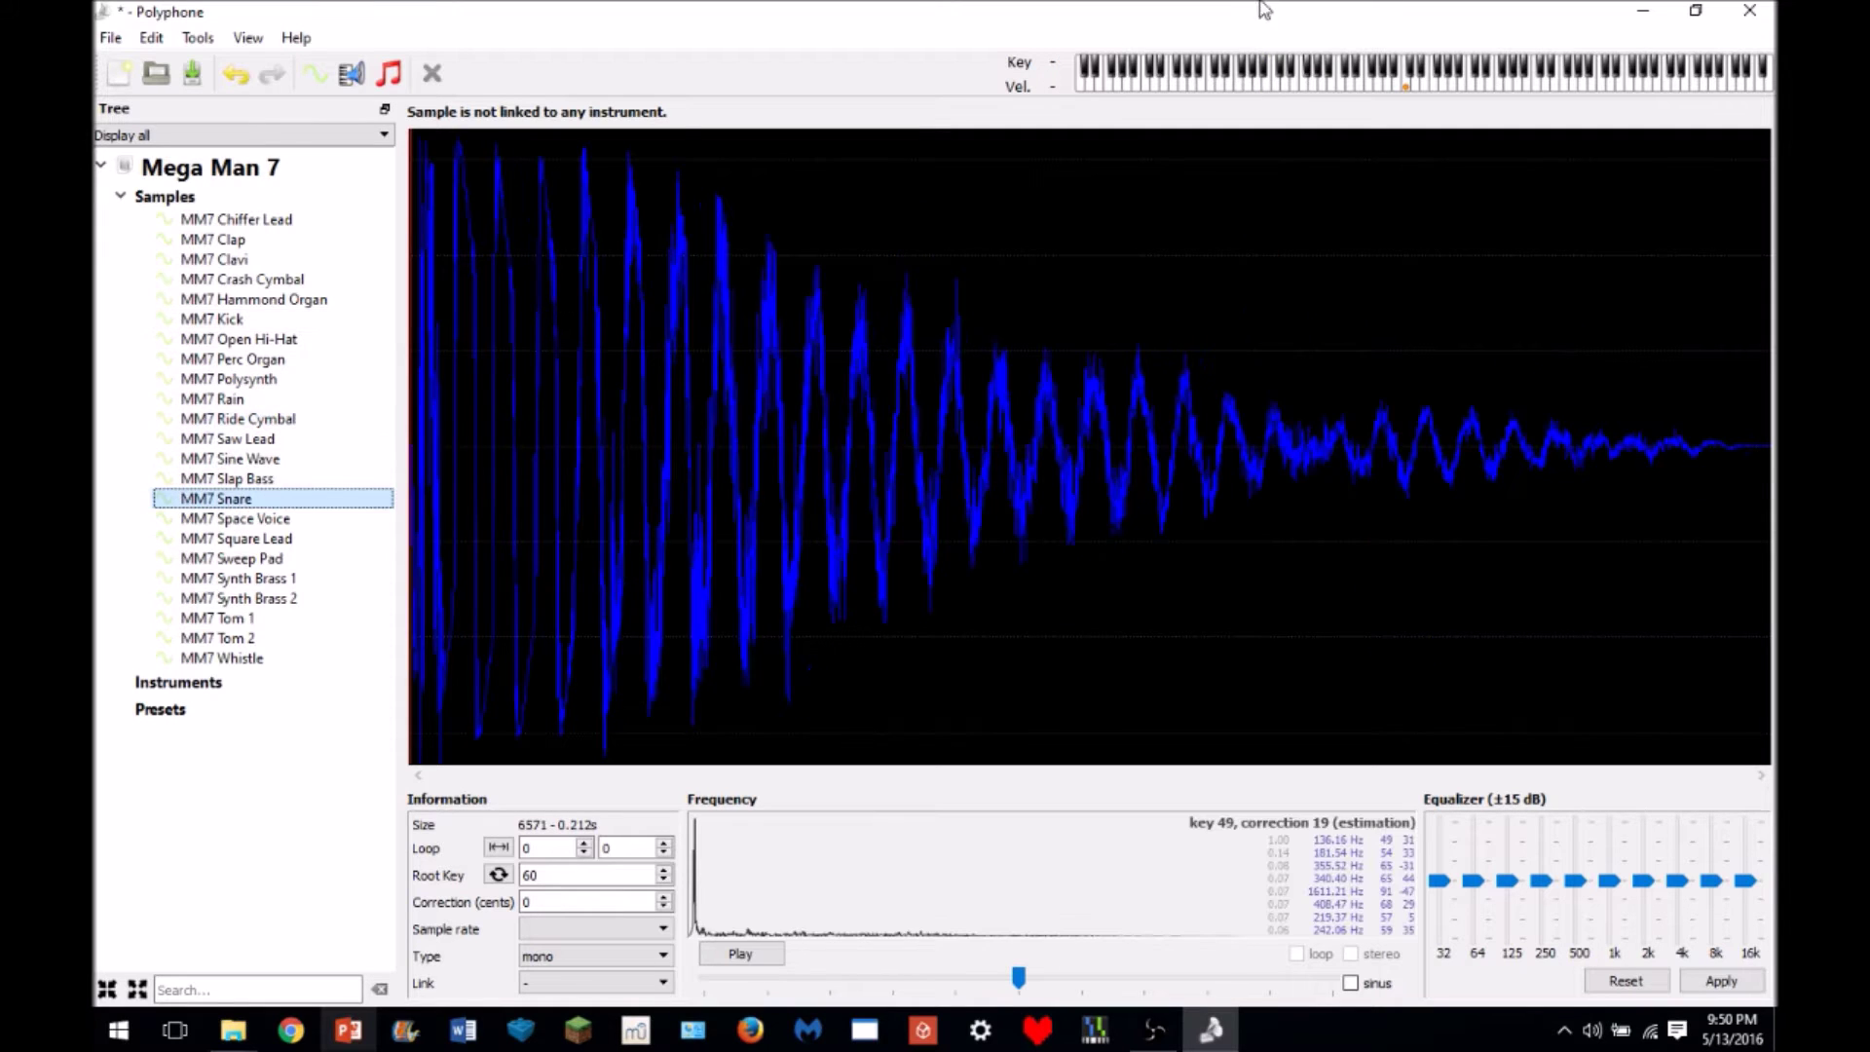
left_click(1258, 86)
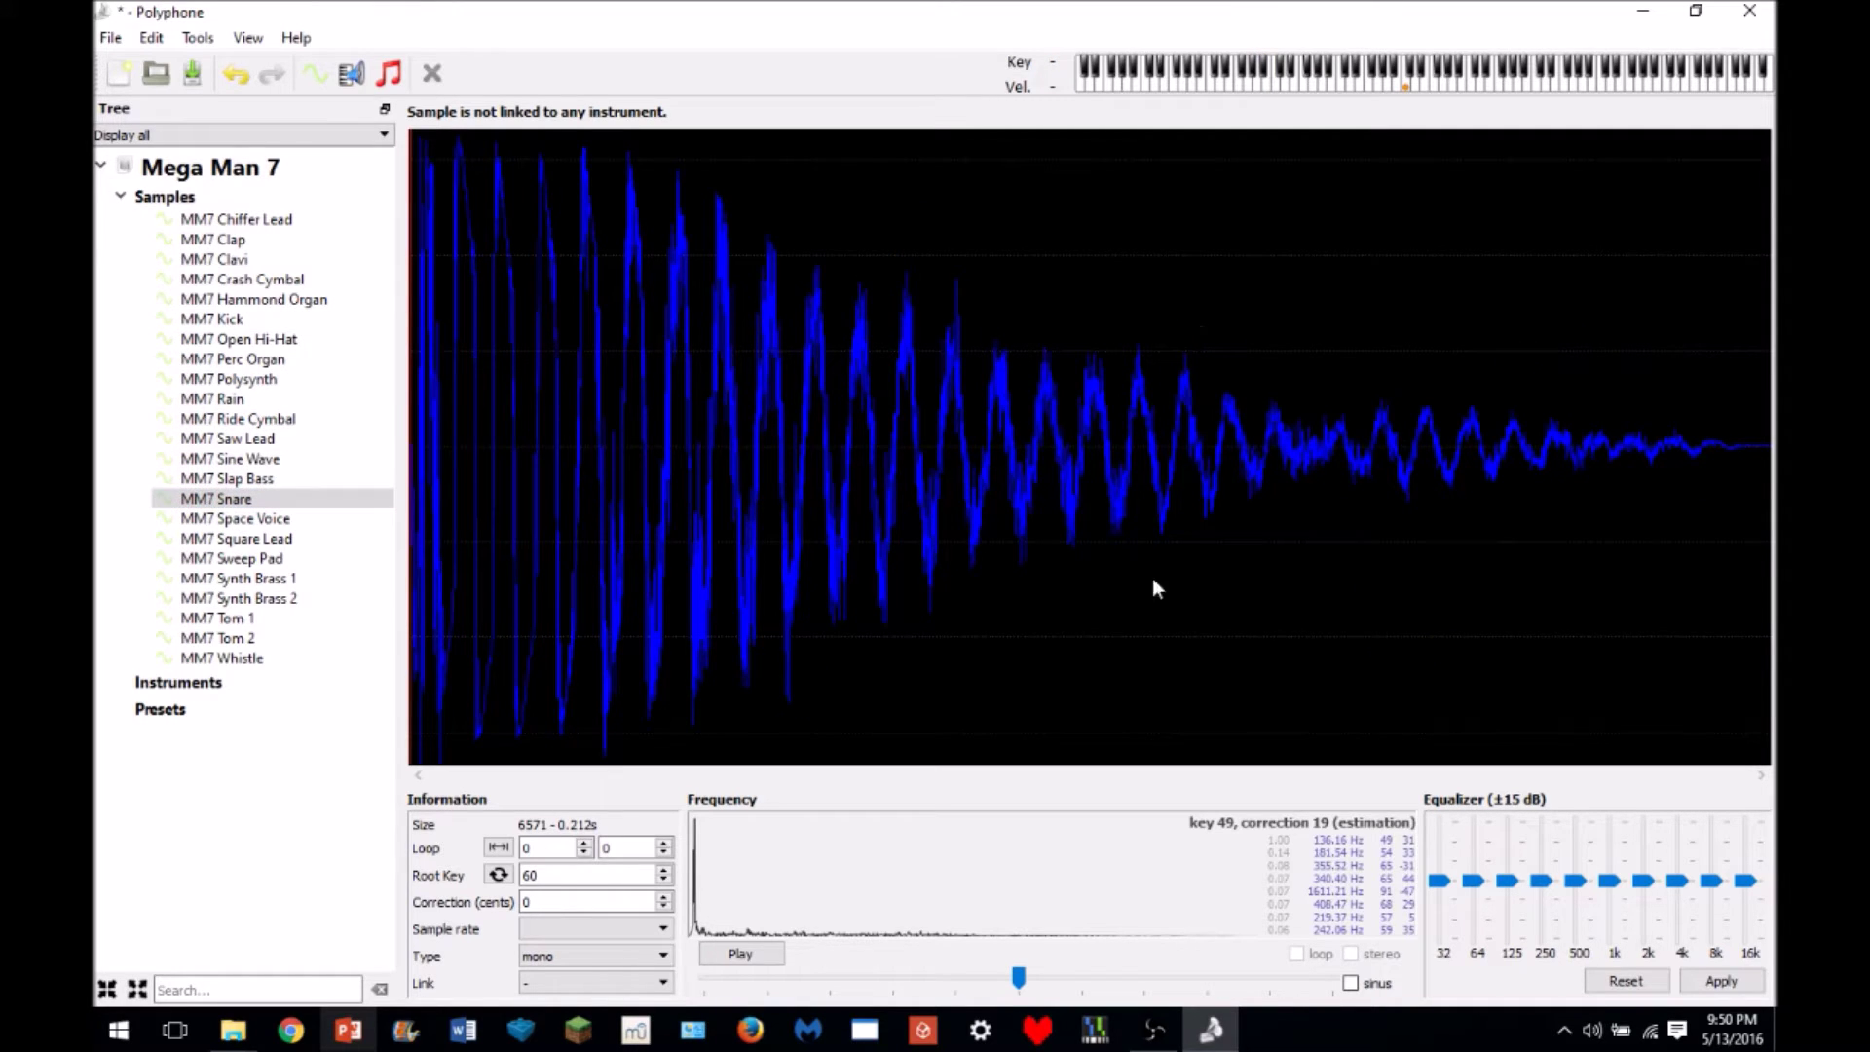
- Sound the Tom 1 sample at several pitches on the virtual keyboard, starting with key 28
left_click(273, 617)
left_click(1230, 82)
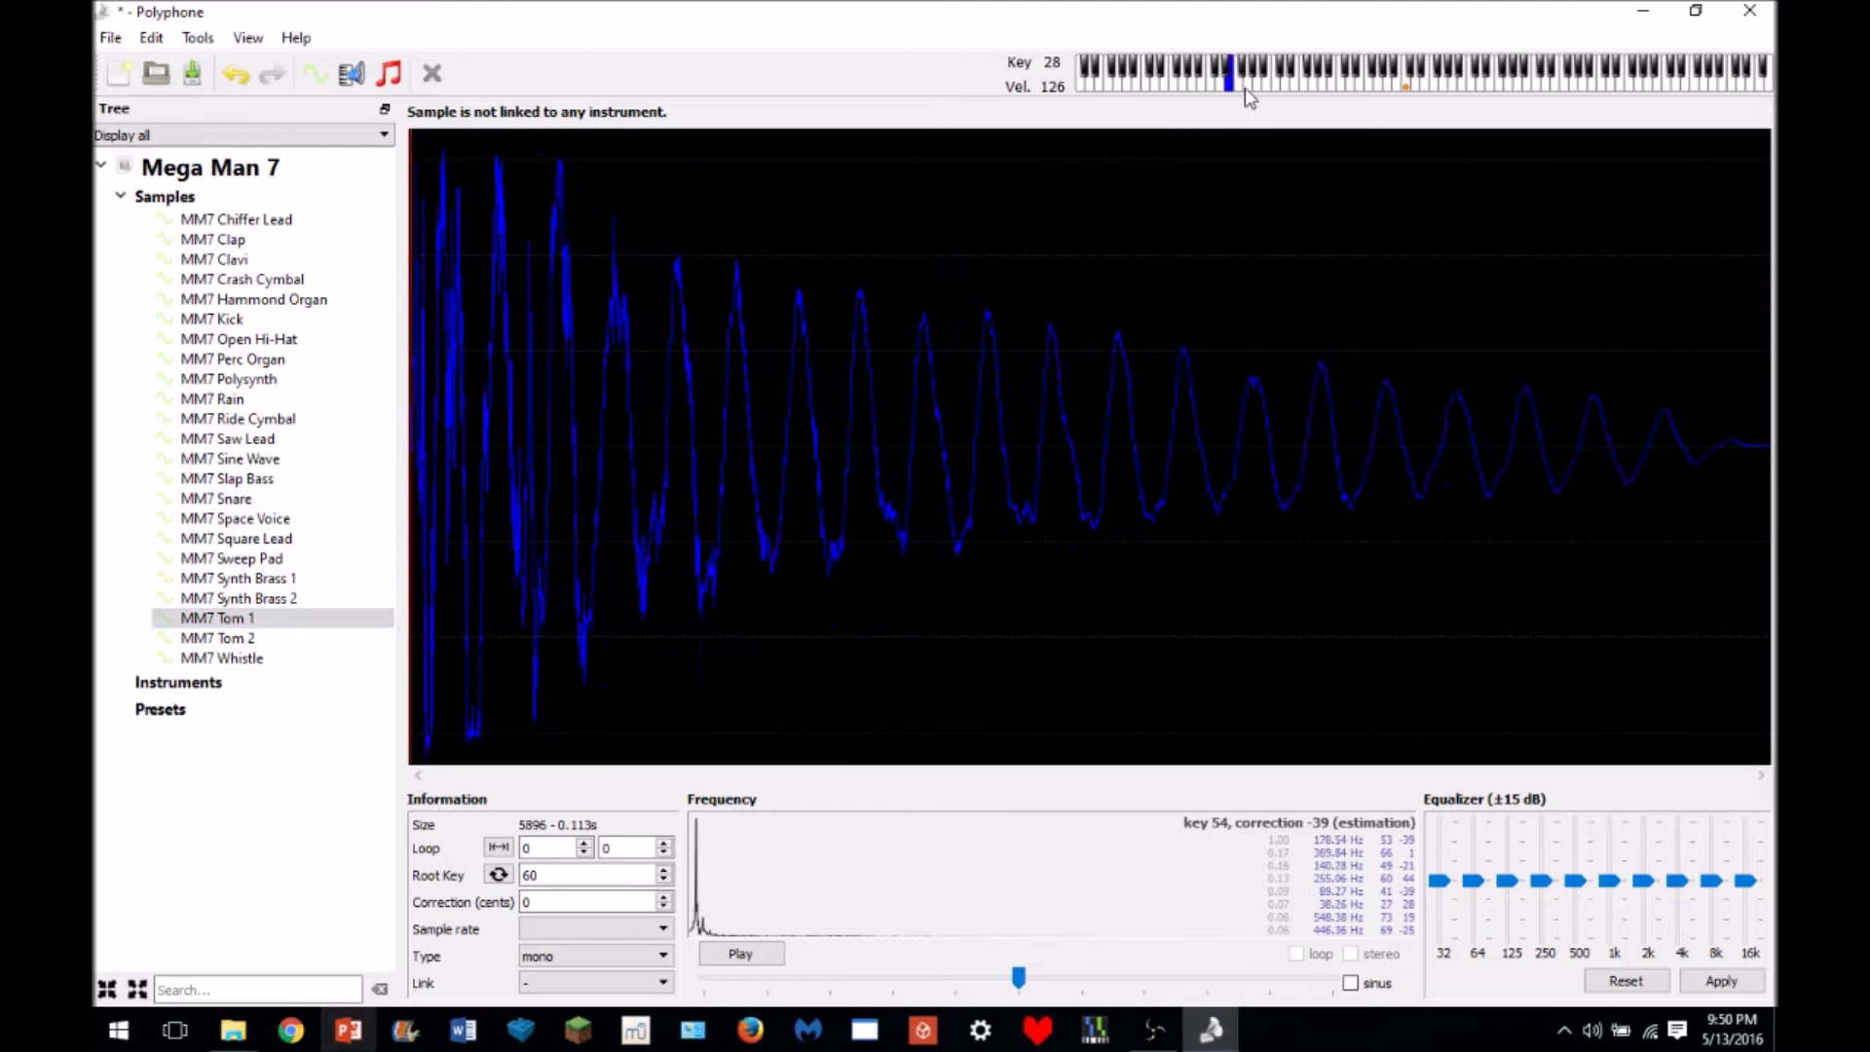
left_click(1353, 83)
left_click(1294, 83)
left_click(1256, 86)
- Sound the Tom 2 sample at several pitches on the virtual keyboard
left_click(217, 638)
left_click(1283, 78)
left_click(1349, 83)
left_click(1318, 86)
left_click(1263, 86)
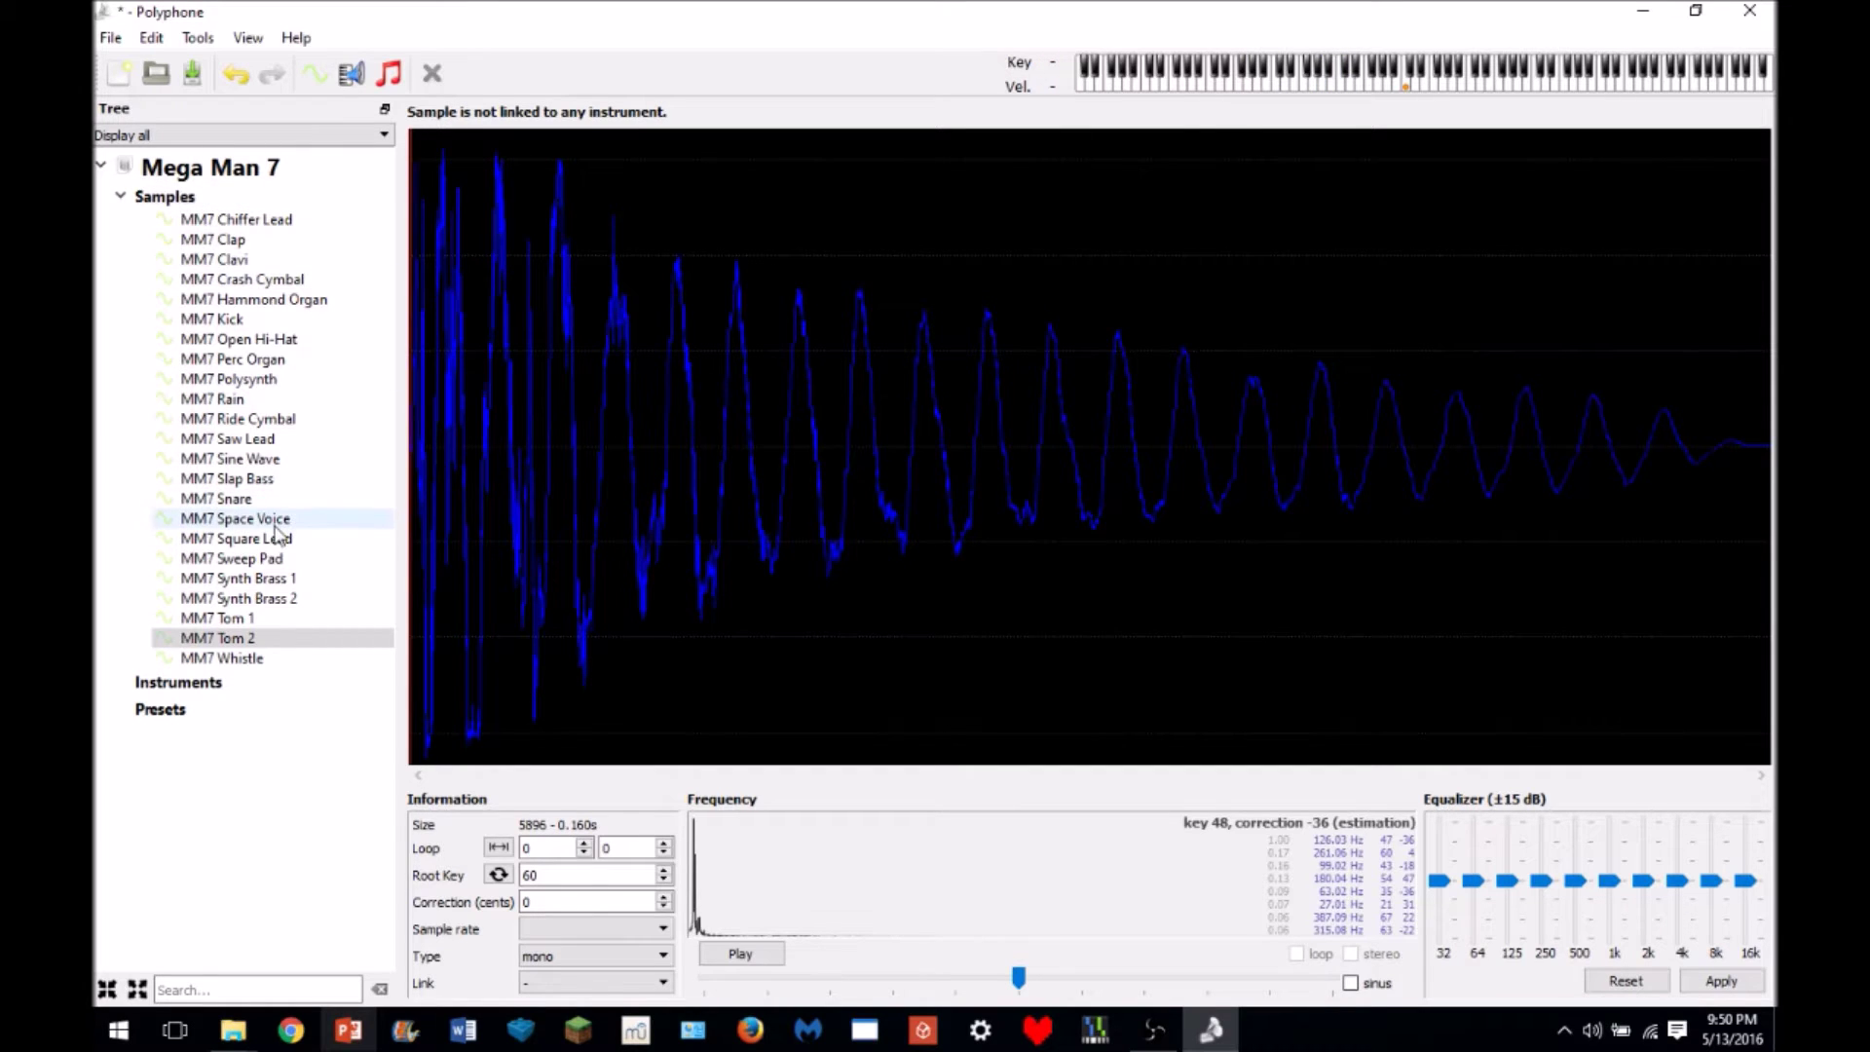
- Sound the Space Voice sample on the virtual keyboard at key 38 and a few higher keys
left_click(244, 519)
left_click(1284, 84)
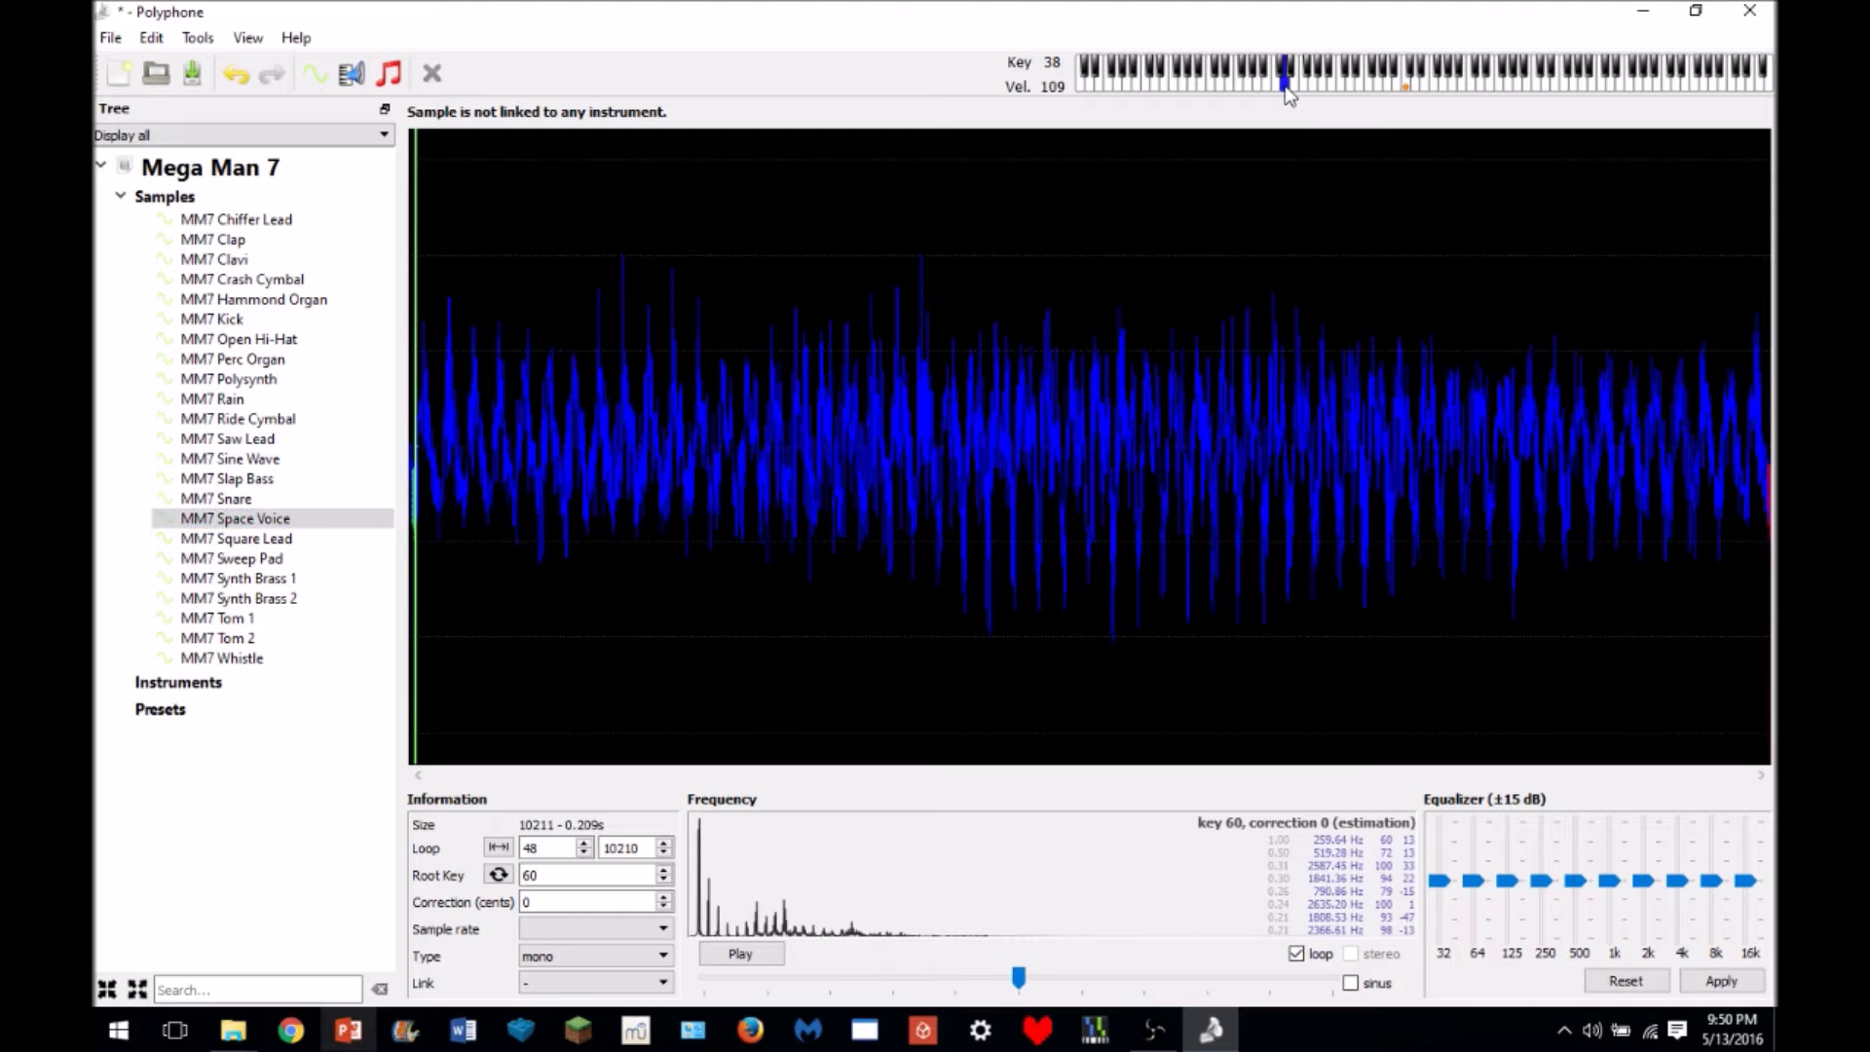
left_click(1324, 86)
left_click(1325, 85)
left_click(1332, 88)
- Create a new instrument named Drumset in the Mega Man 7 soundfont
left_click(214, 687)
left_click(353, 74)
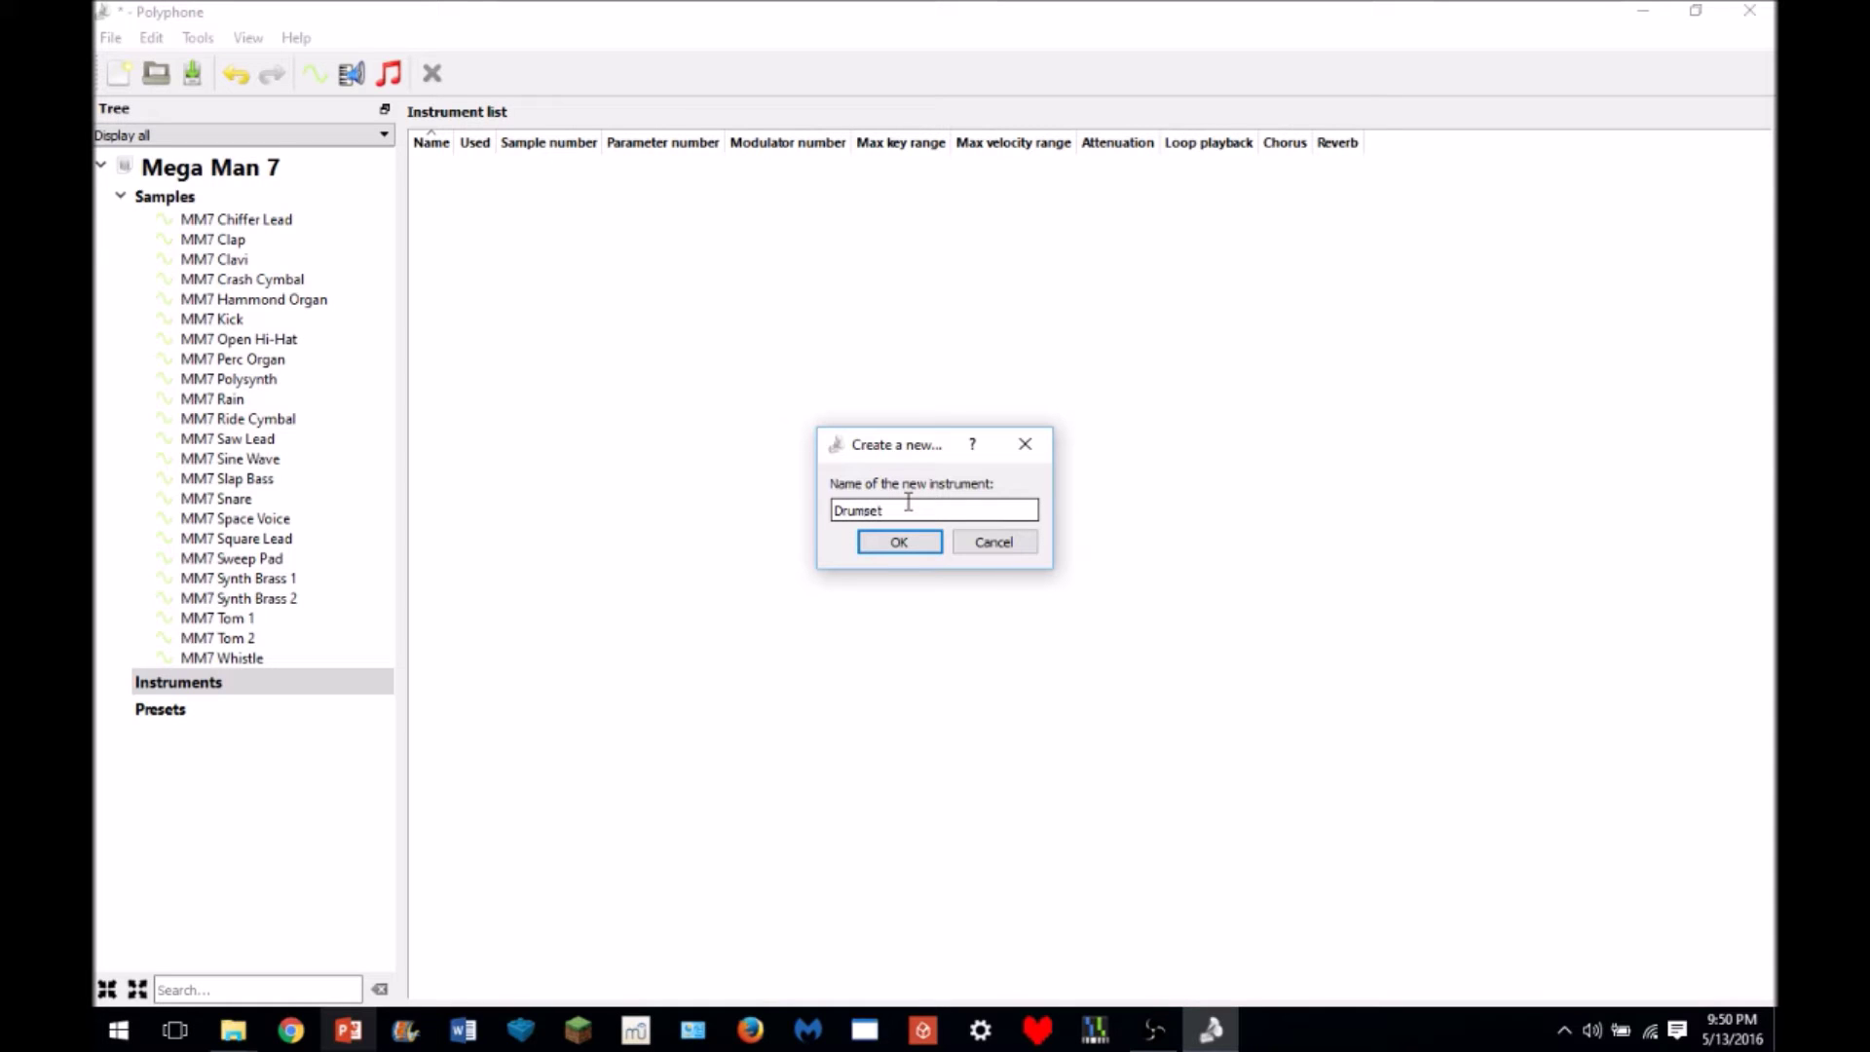
left_click(902, 542)
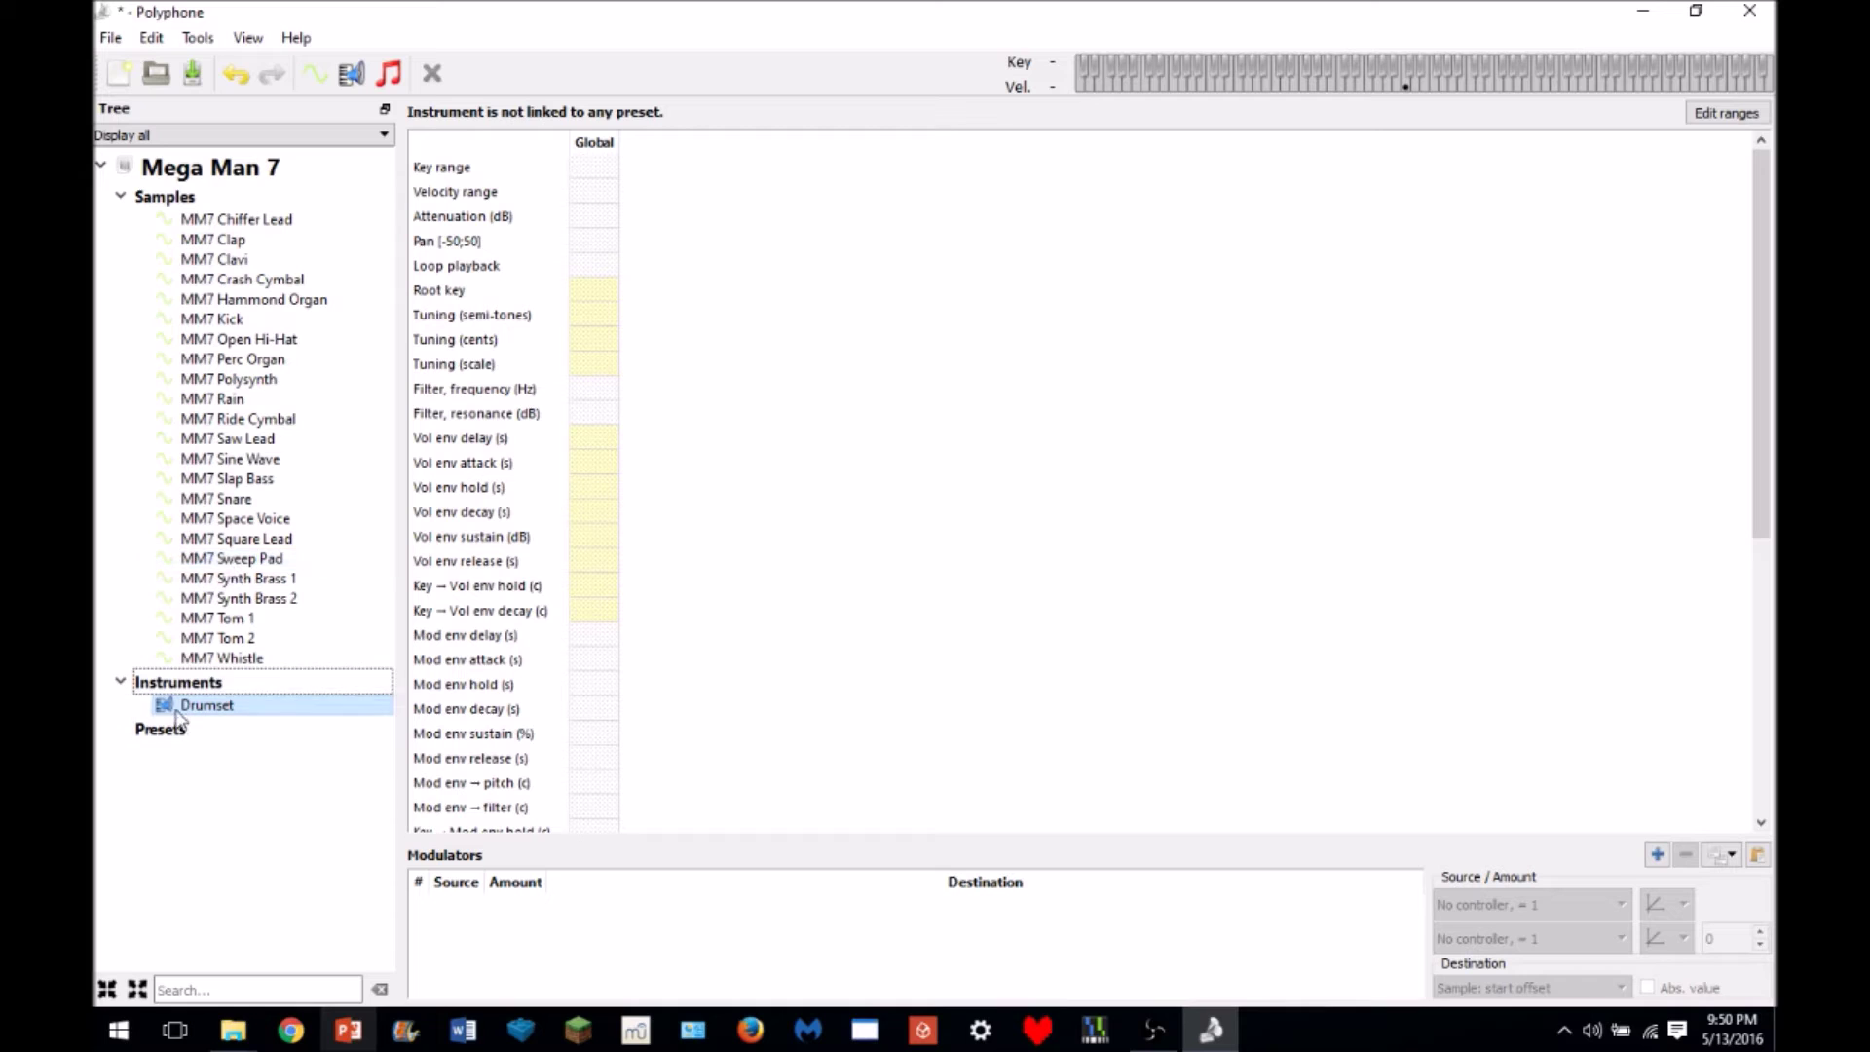
- Open the SNES.sf2 soundfont from the SNES Fonts folder and display its 128:000 Standard percussion preset
left_click(110, 37)
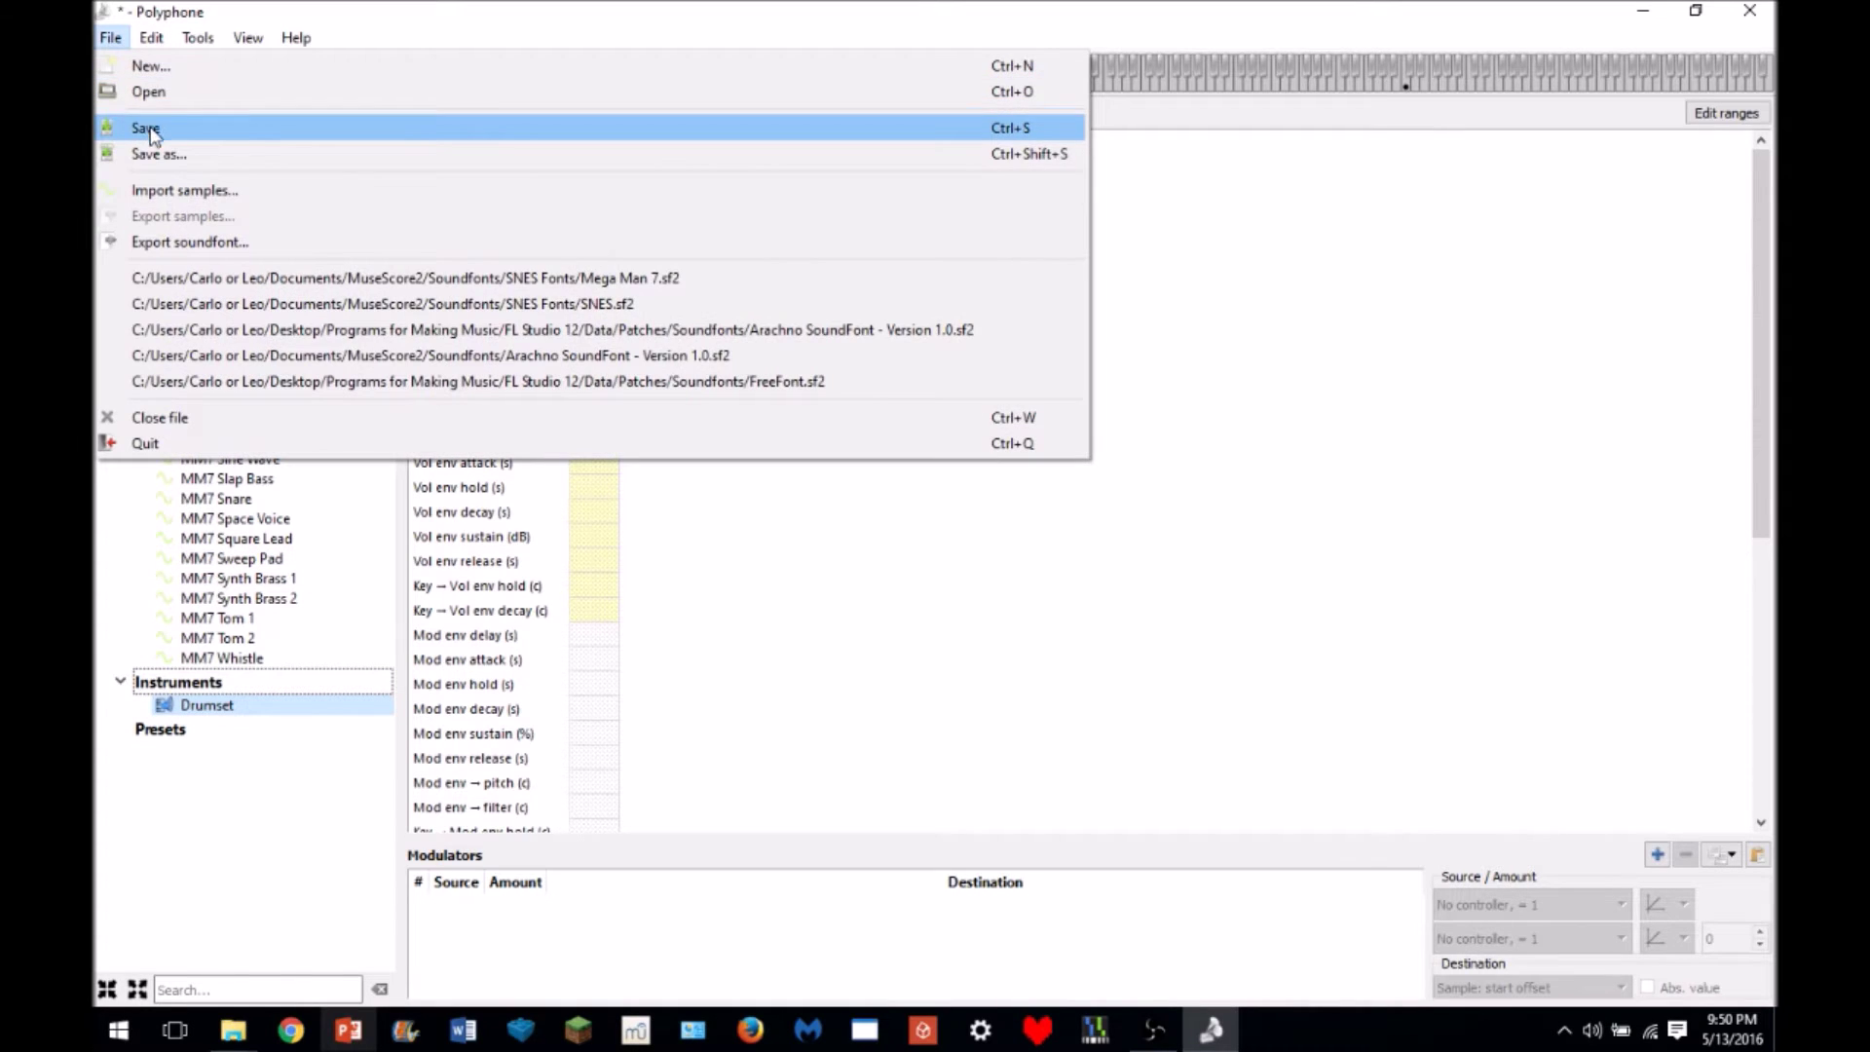
left_click(148, 91)
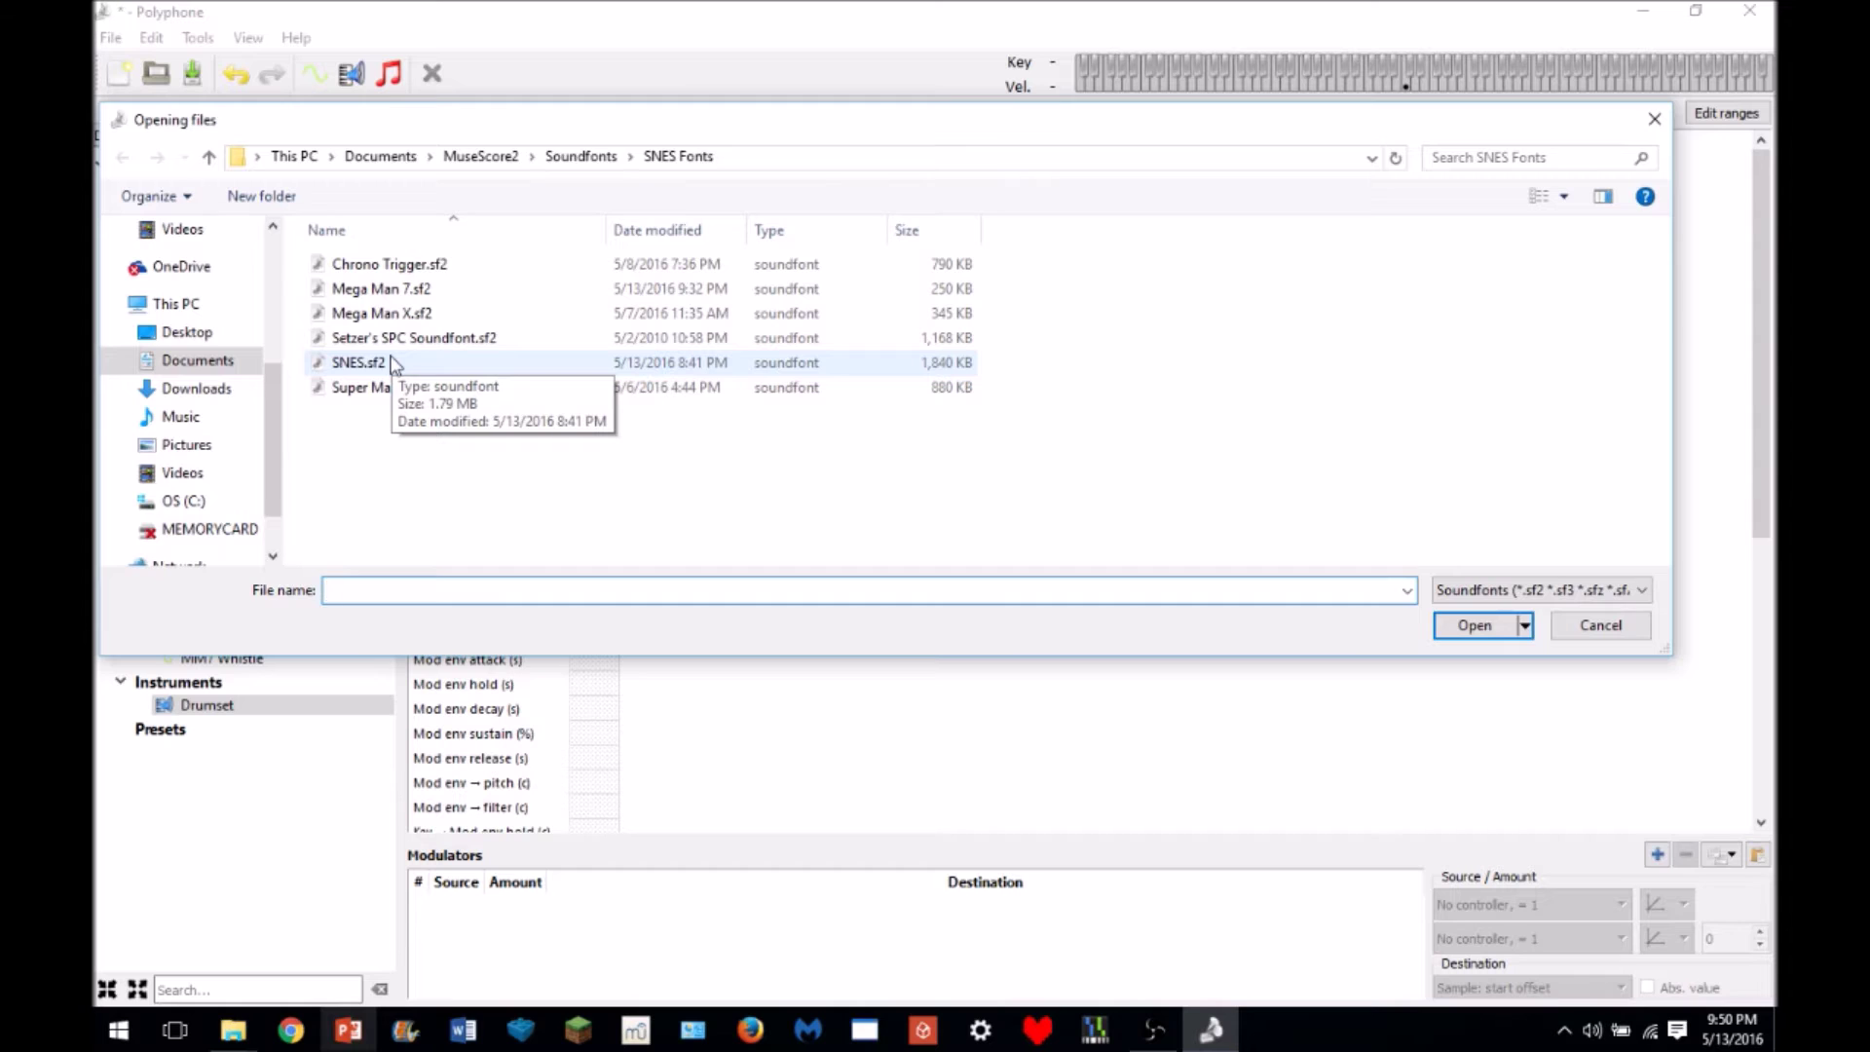
double_click(390, 362)
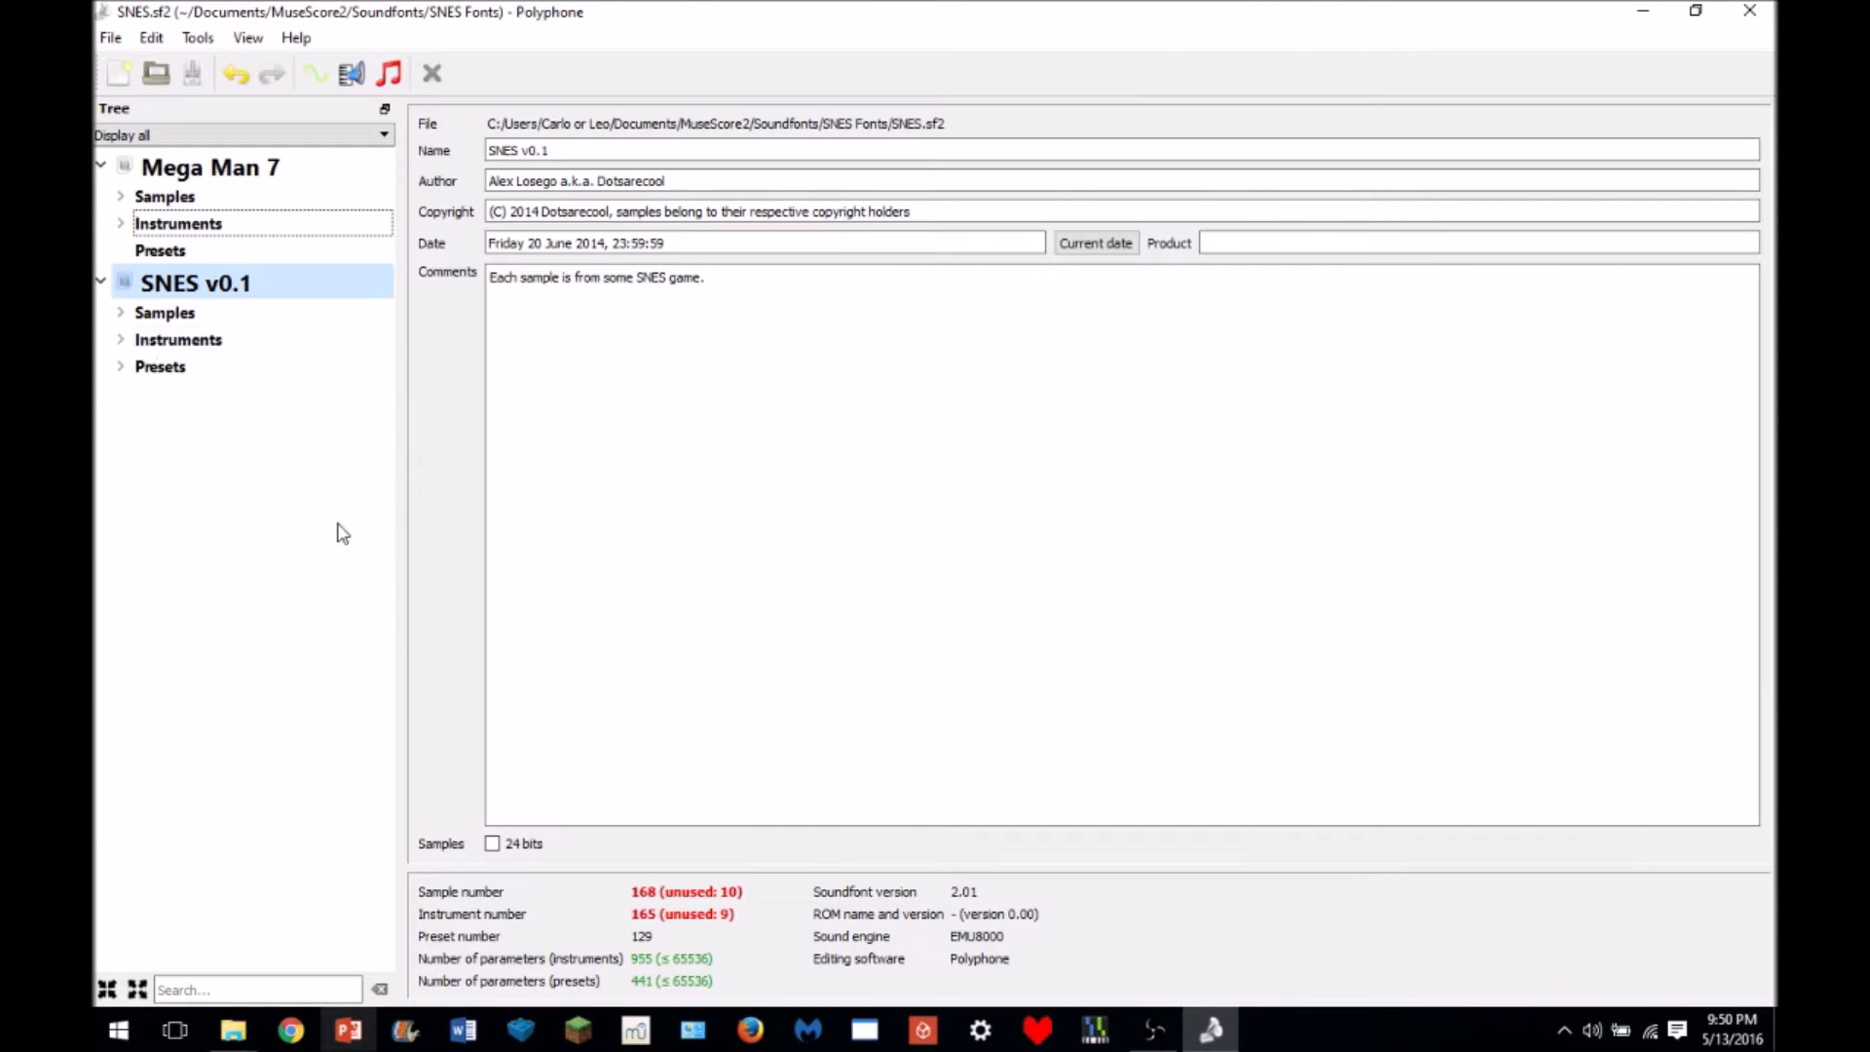
left_click(121, 366)
left_click_drag(390, 256, 387, 808)
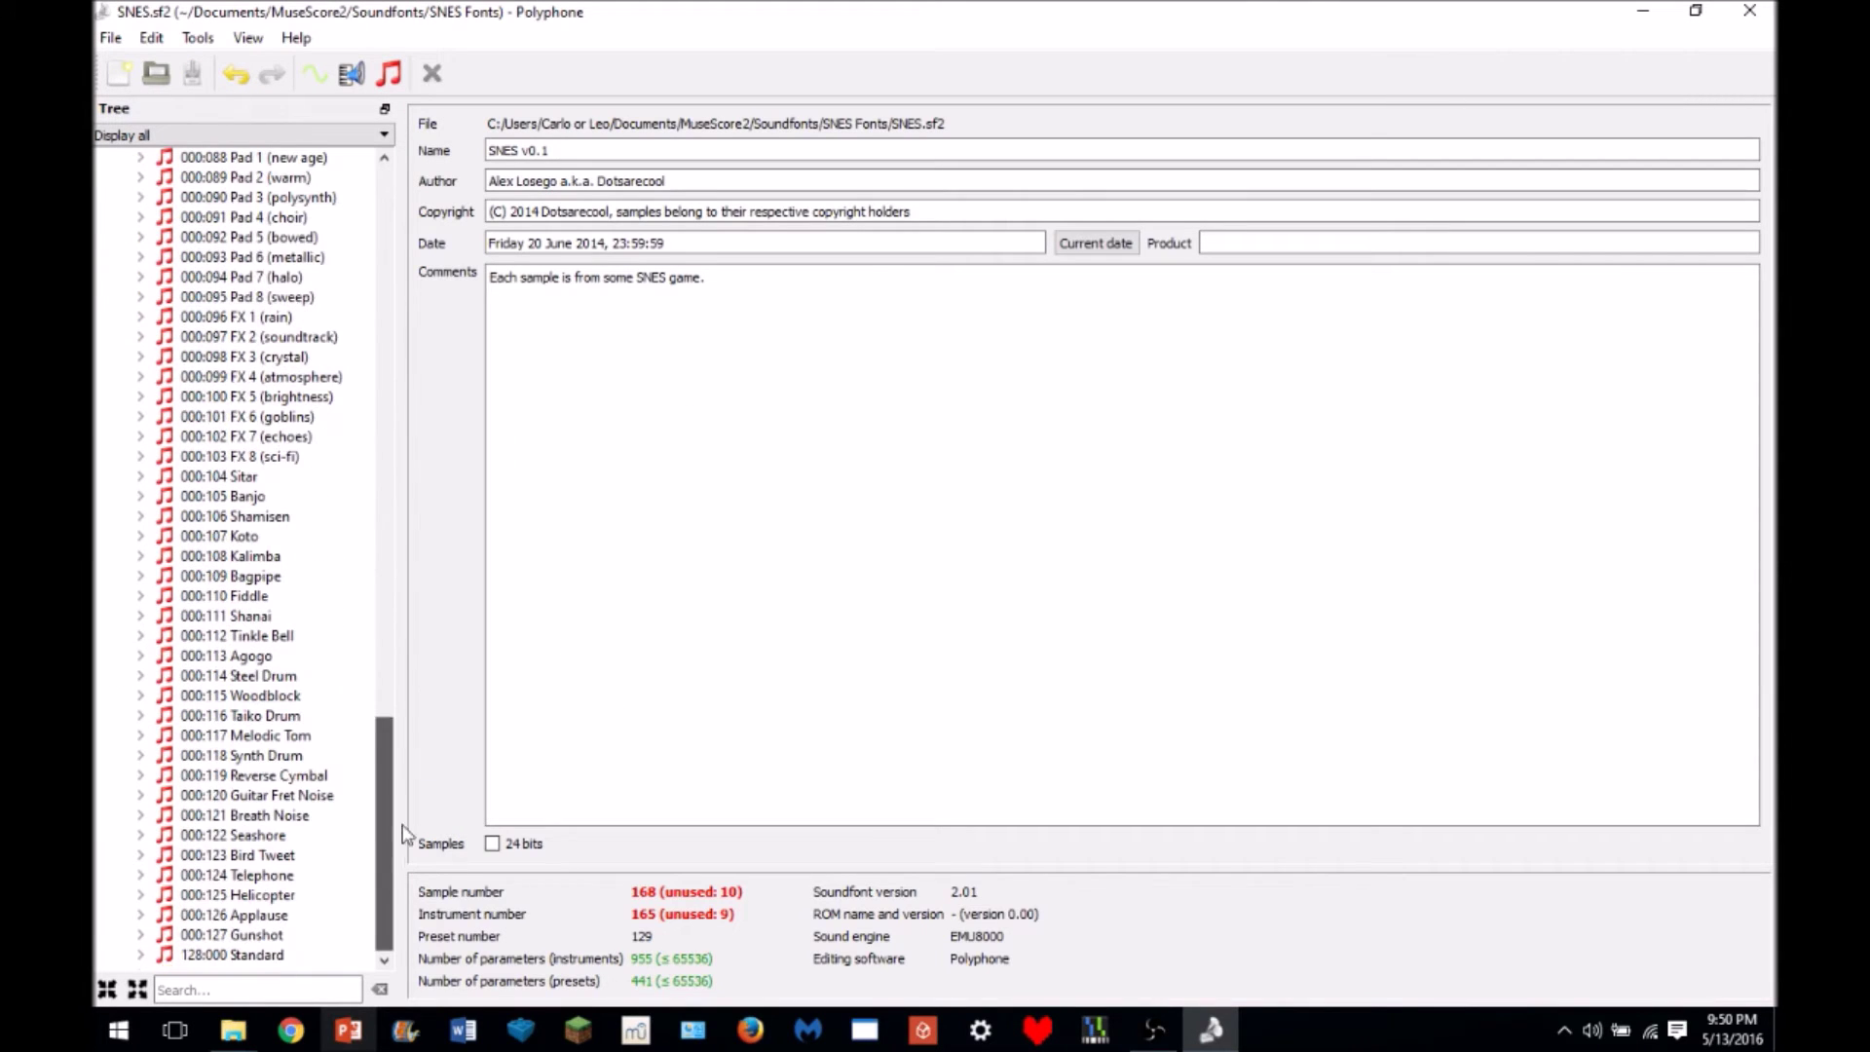
left_click(314, 950)
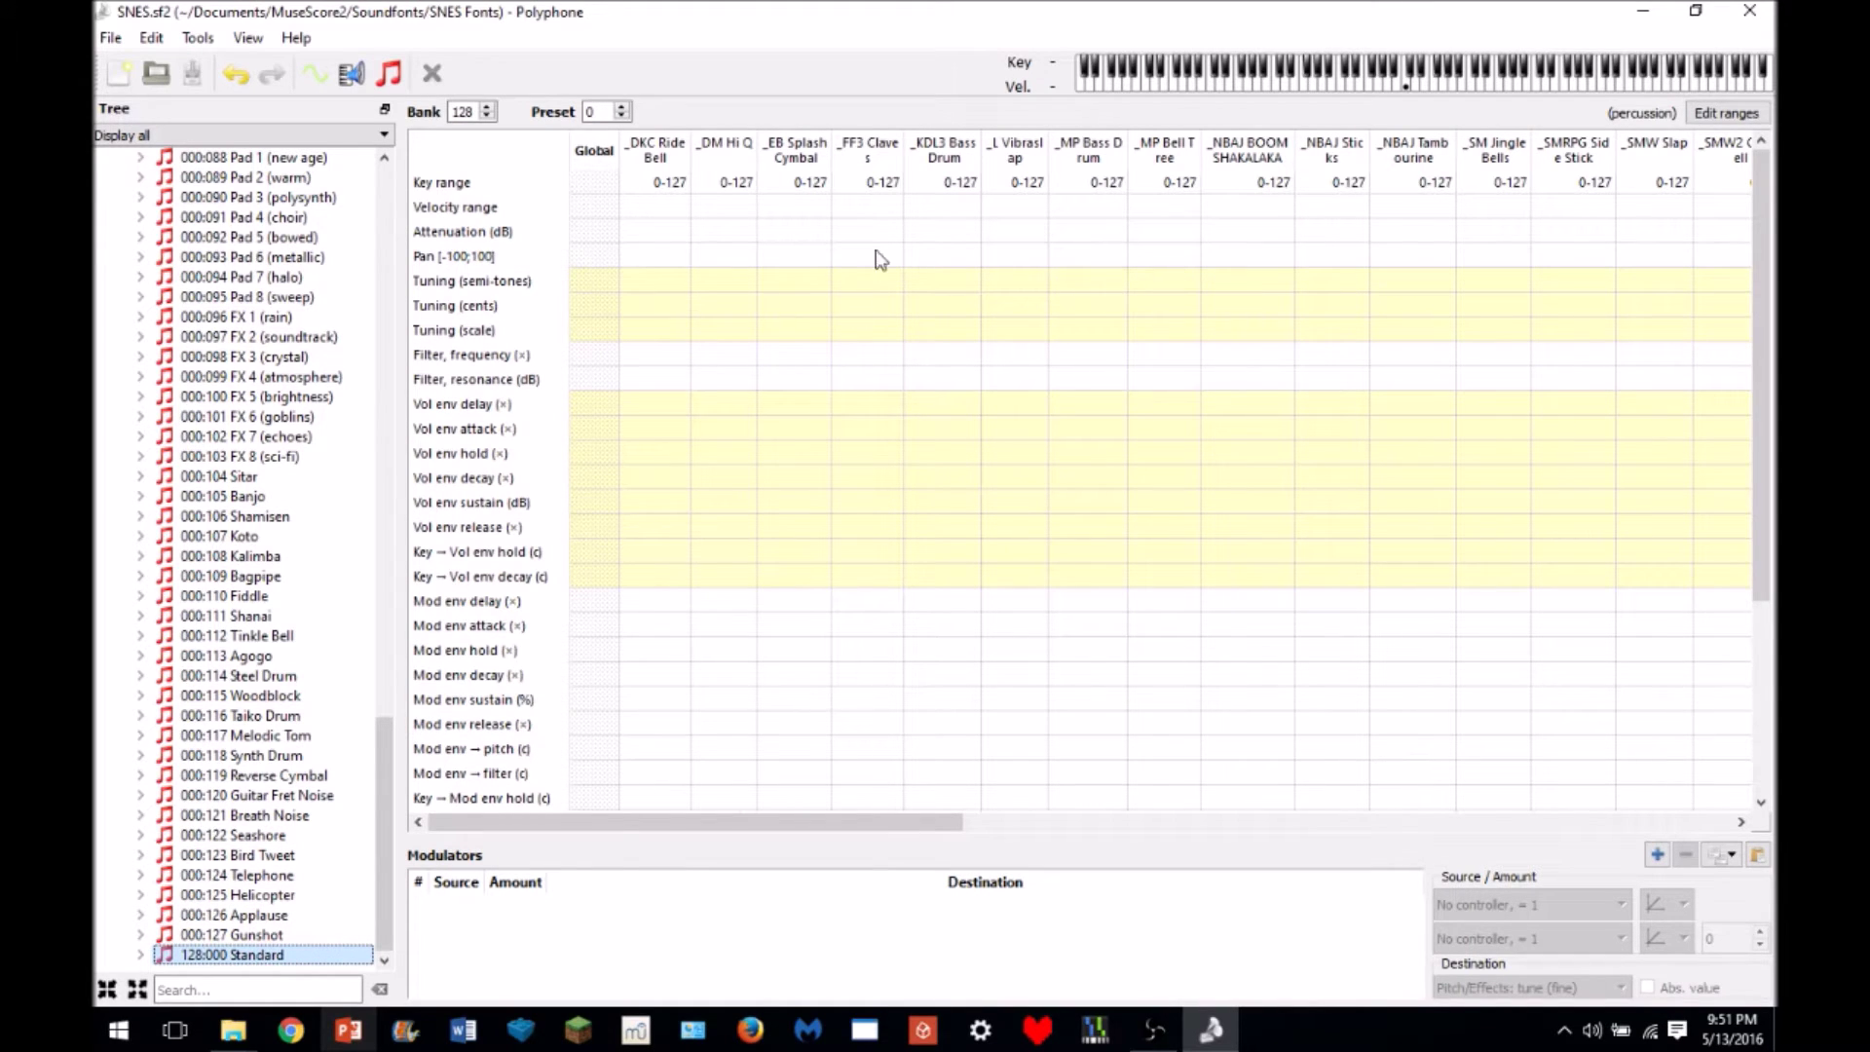
- Sound the Standard percussion preset at various keys on the virtual keyboard, starting with key 64
left_click(1422, 83)
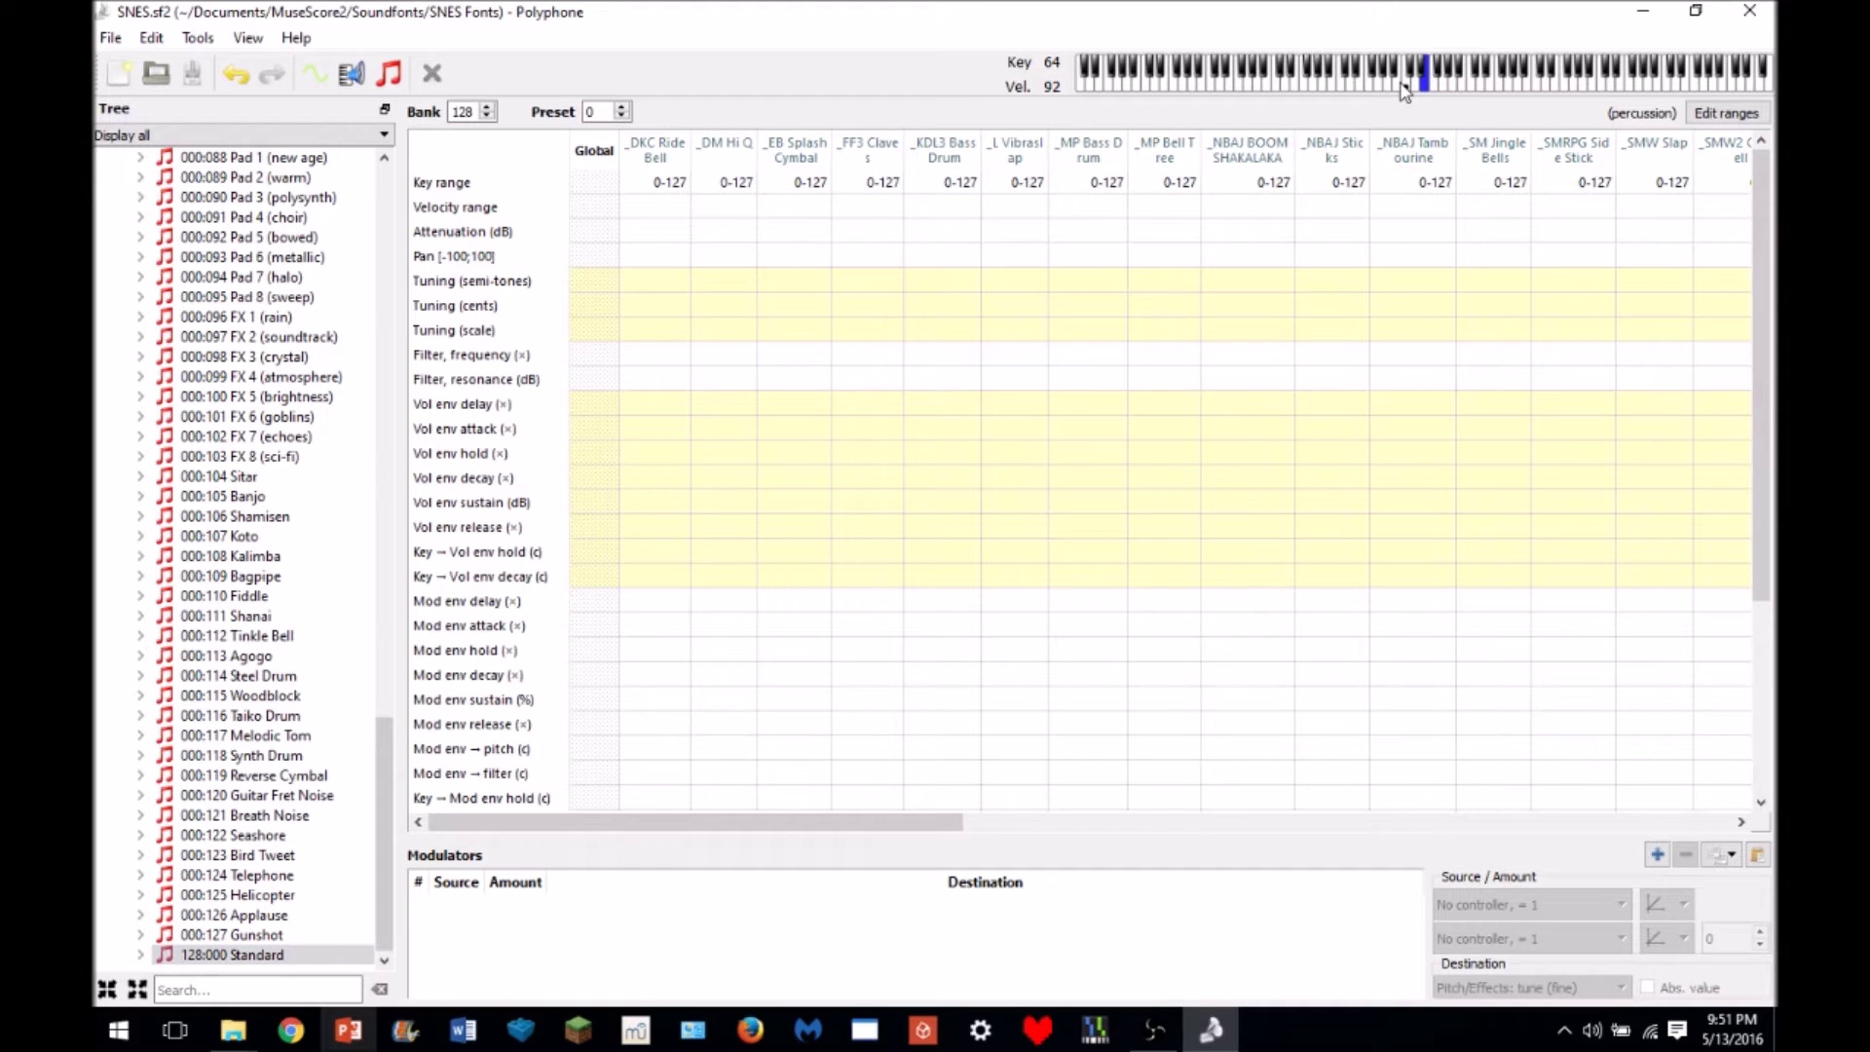
left_click(1303, 87)
left_click(1242, 82)
key("d")
left_click(1347, 84)
left_click(1334, 83)
left_click(1292, 82)
left_click(1287, 82)
left_click(1295, 88)
left_click(1292, 92)
left_click(1291, 92)
left_click(1293, 92)
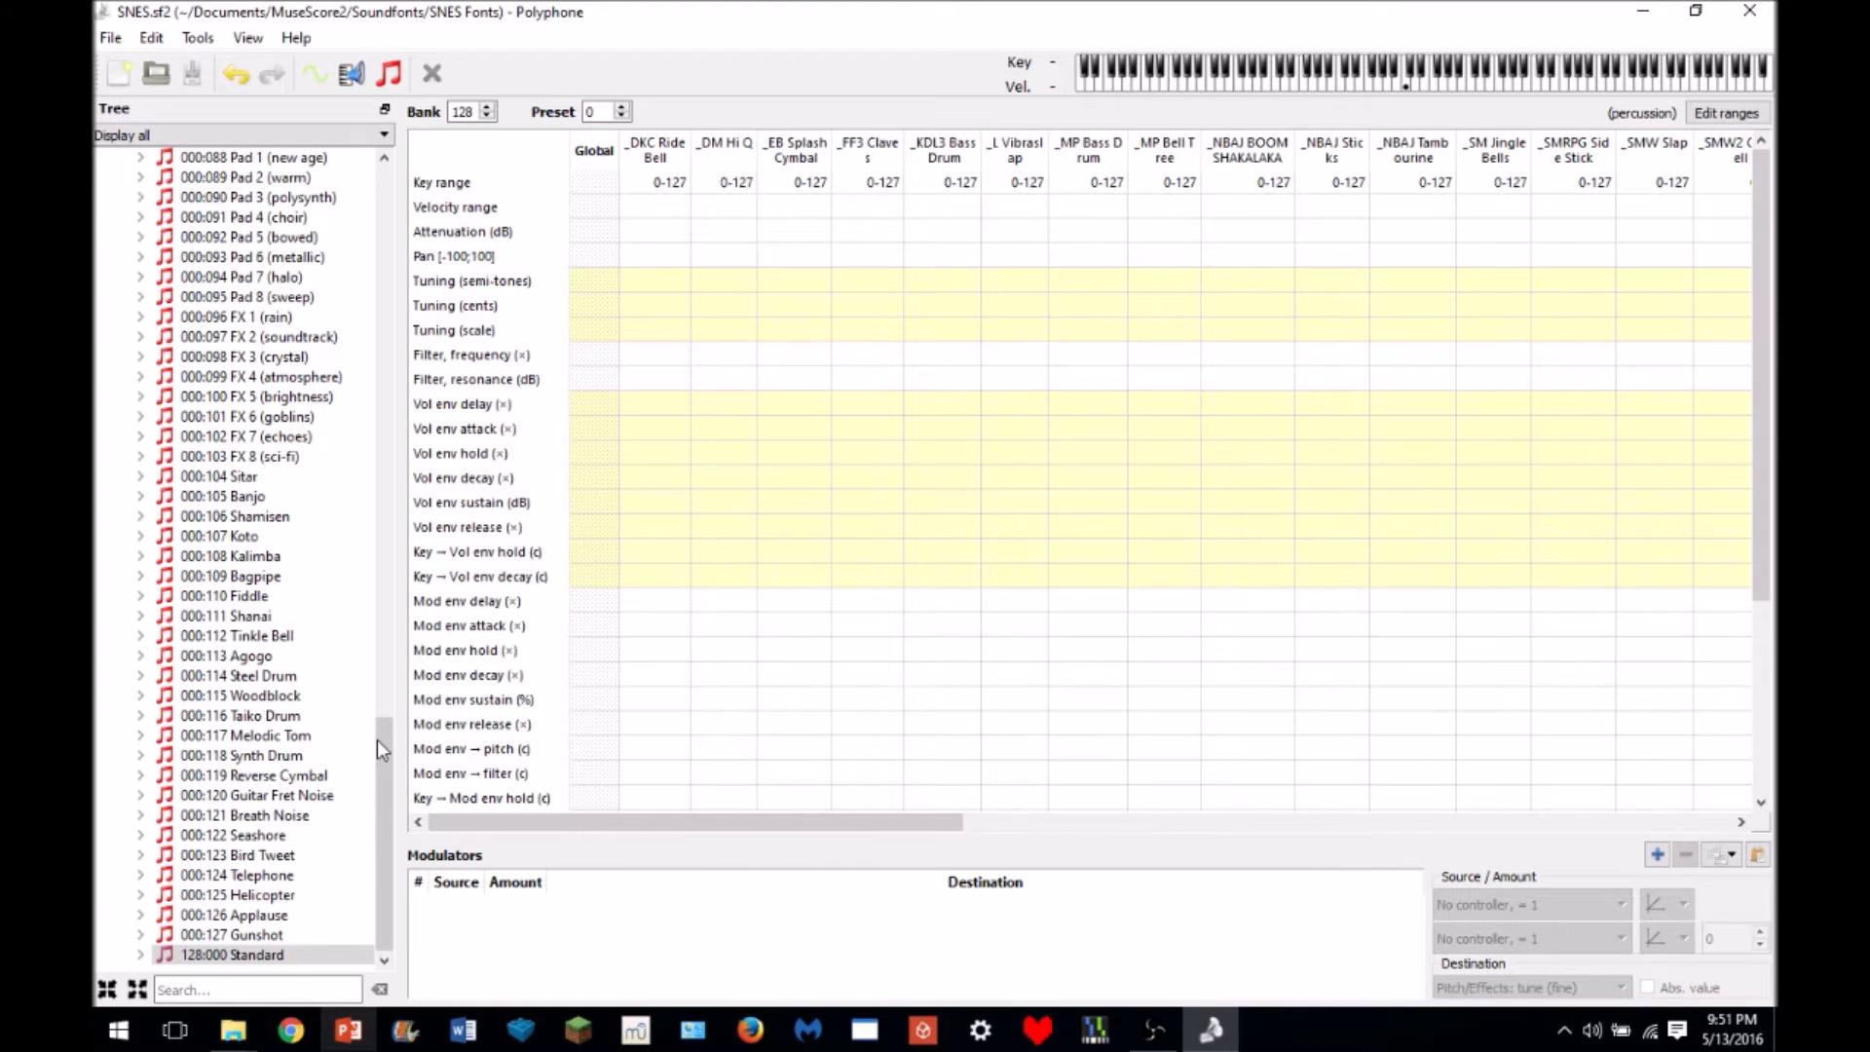
- Sound the 000:109 Bagpipe preset at key 69, and set its Mod env sustain to 0.0 and Mod env release to 400000
left_click(229, 576)
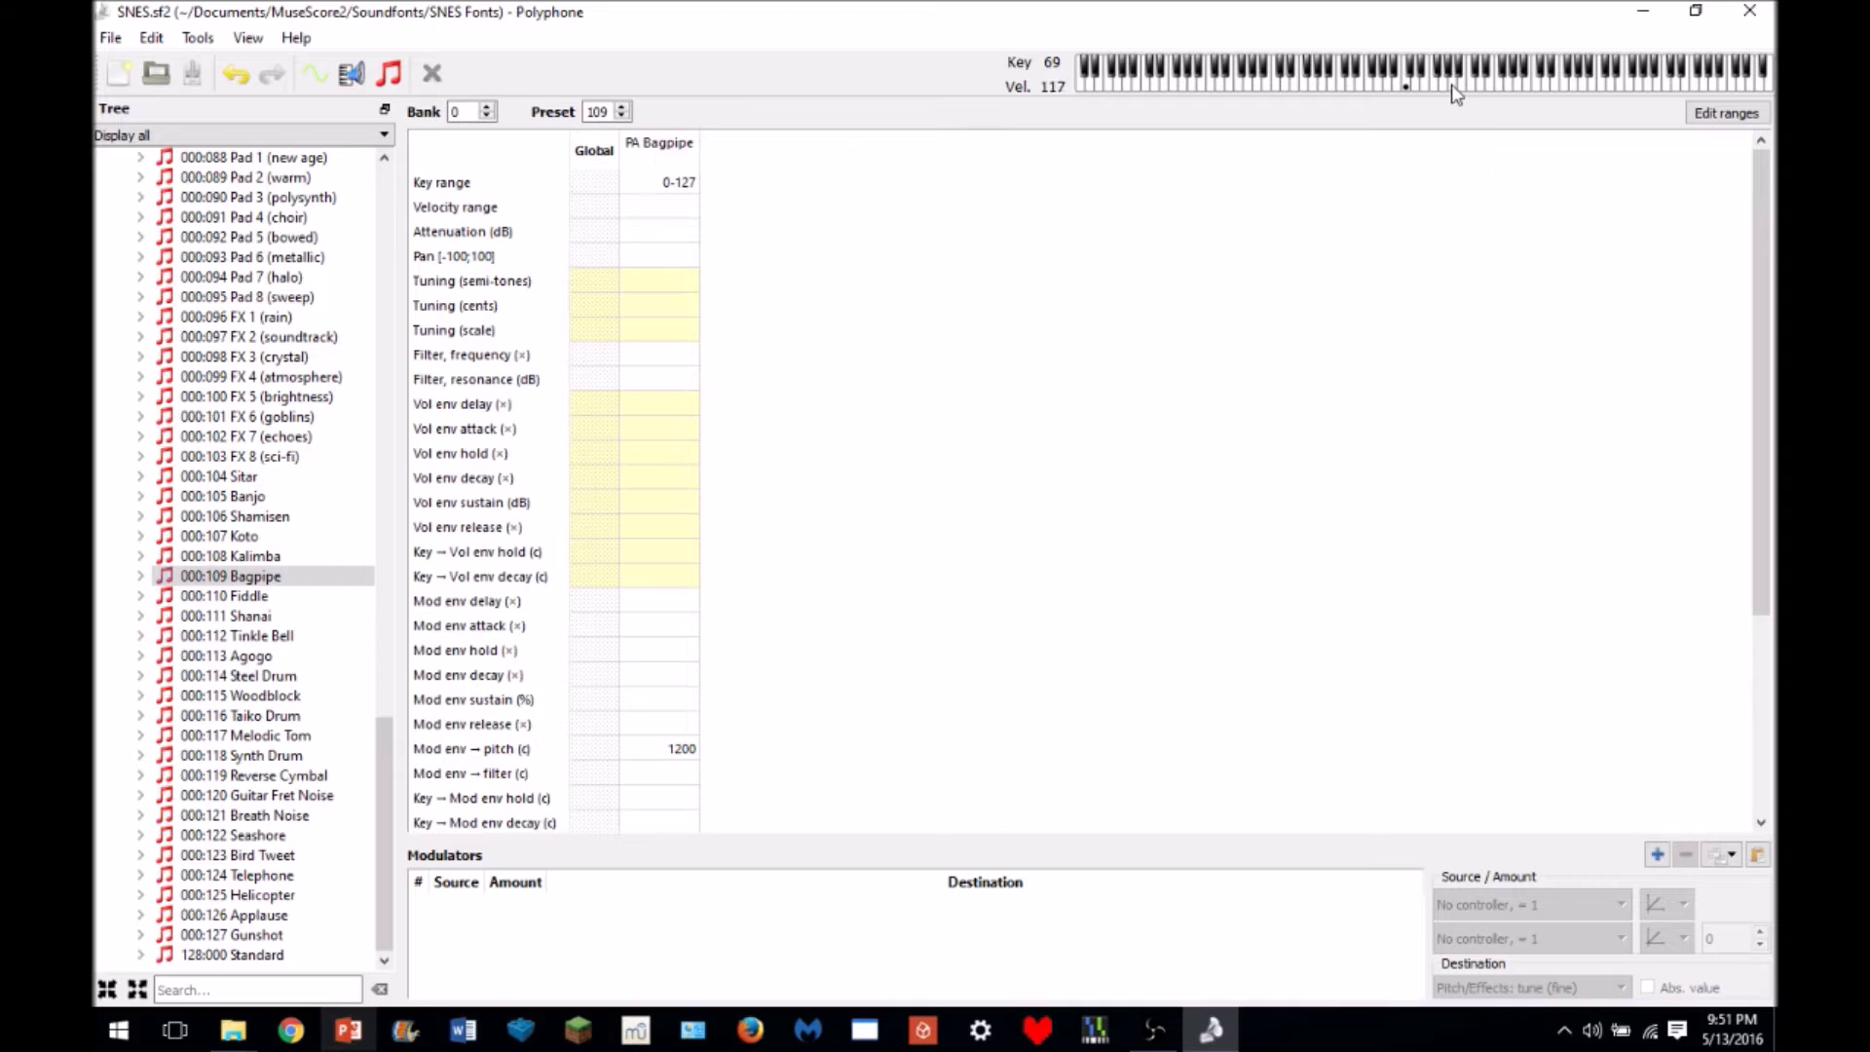
left_click(1461, 83)
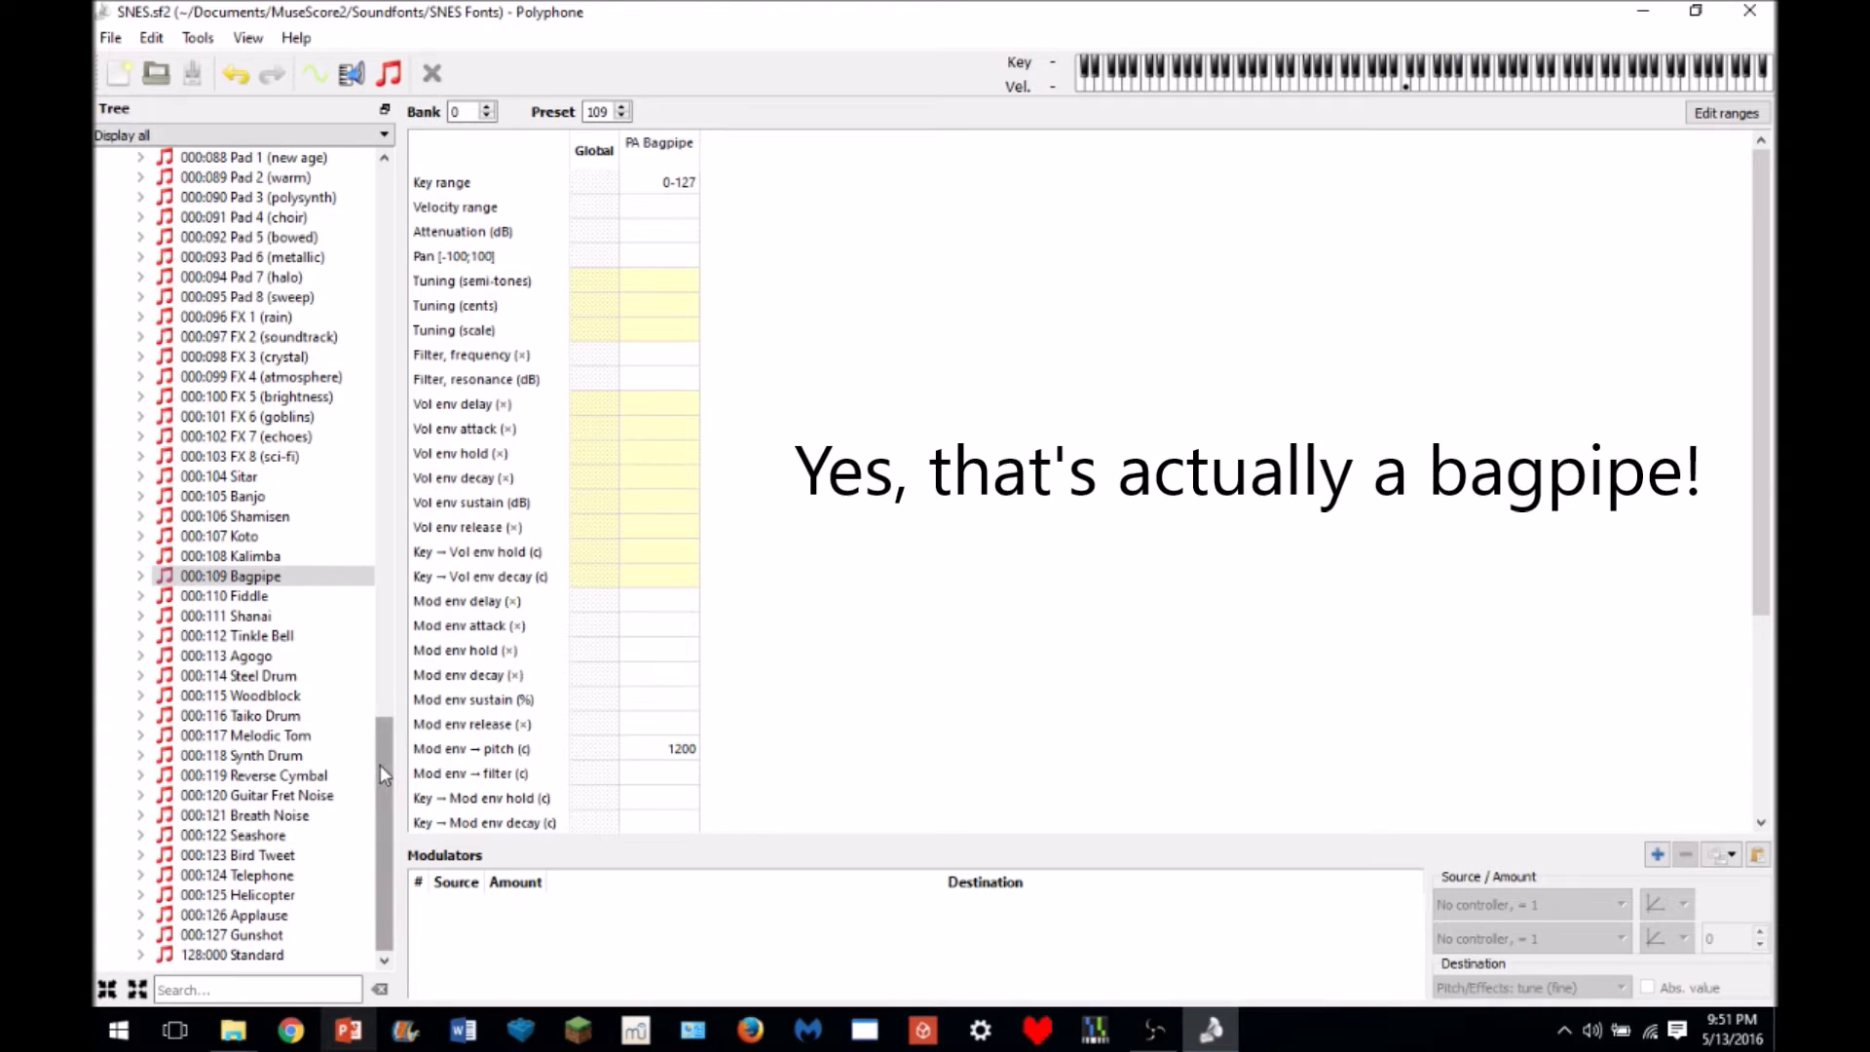
double_click(669, 697)
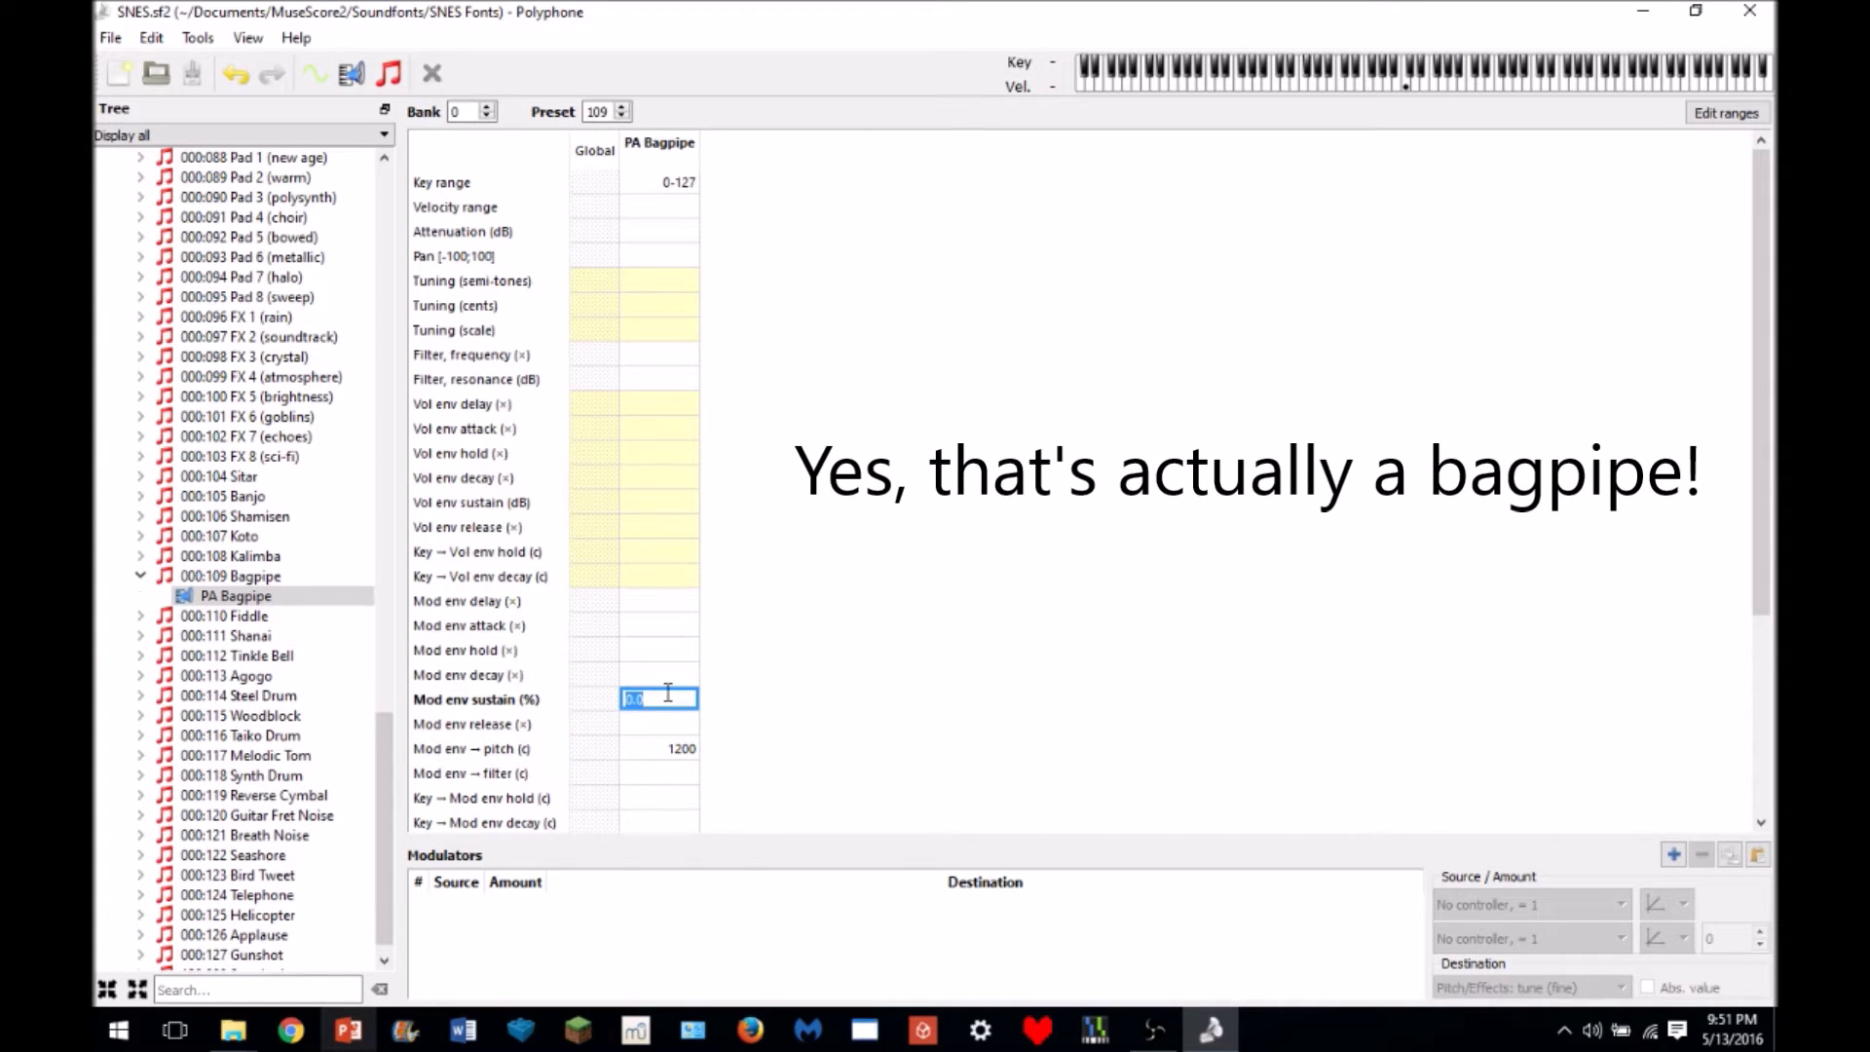
double_click(668, 724)
type("400000")
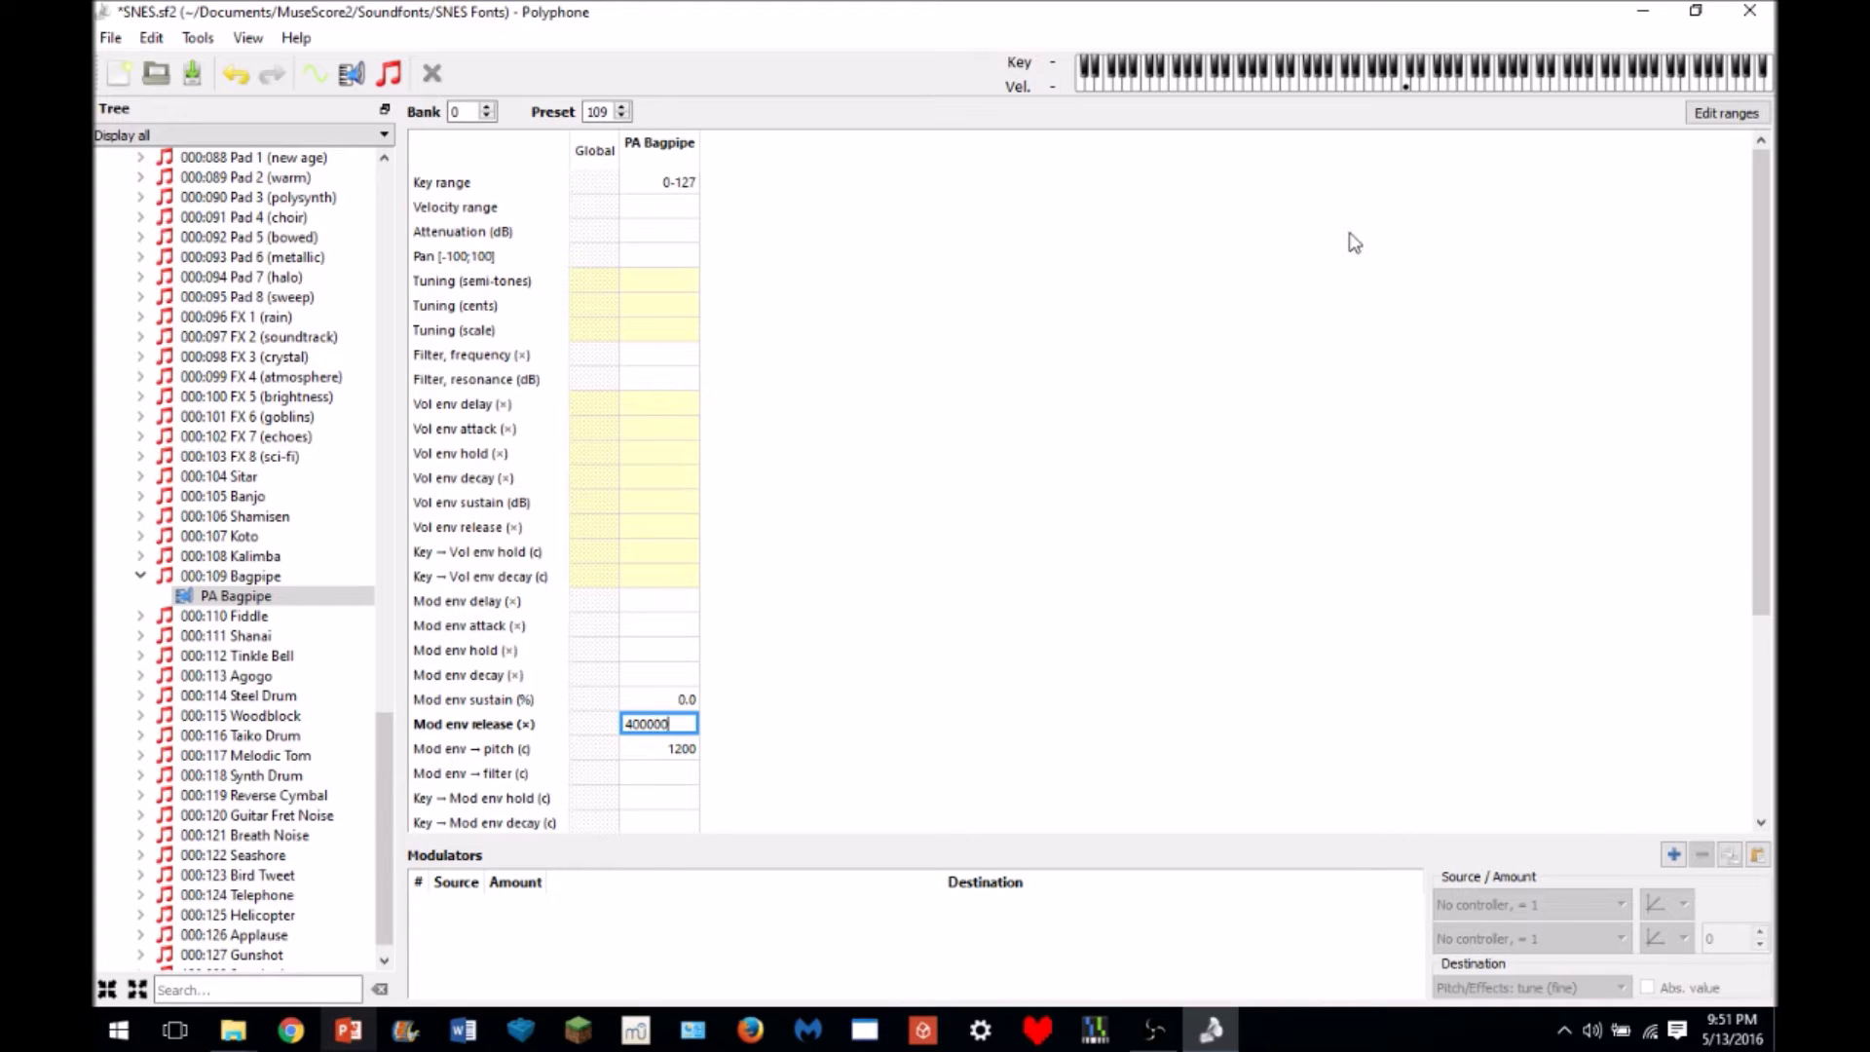
key("Return")
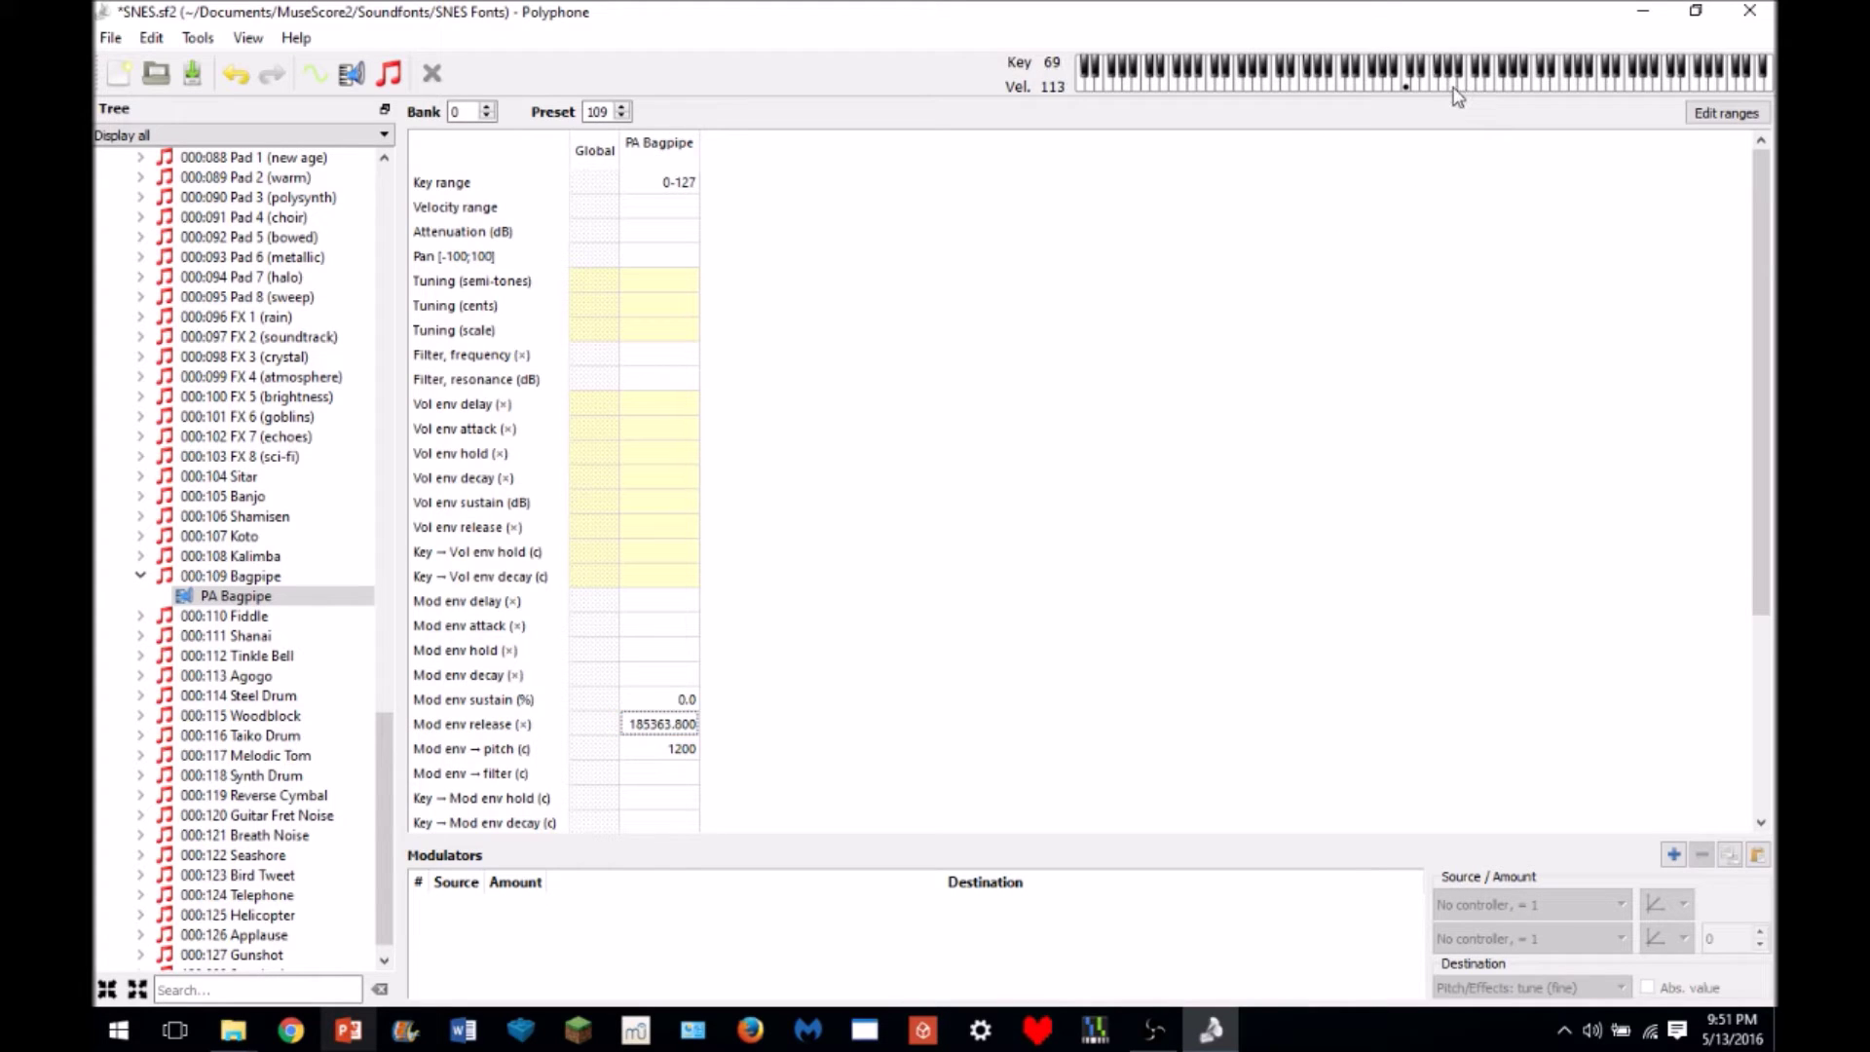
- Collapse the Bagpipe preset and the whole preset list of SNES v0.1
left_click(140, 576)
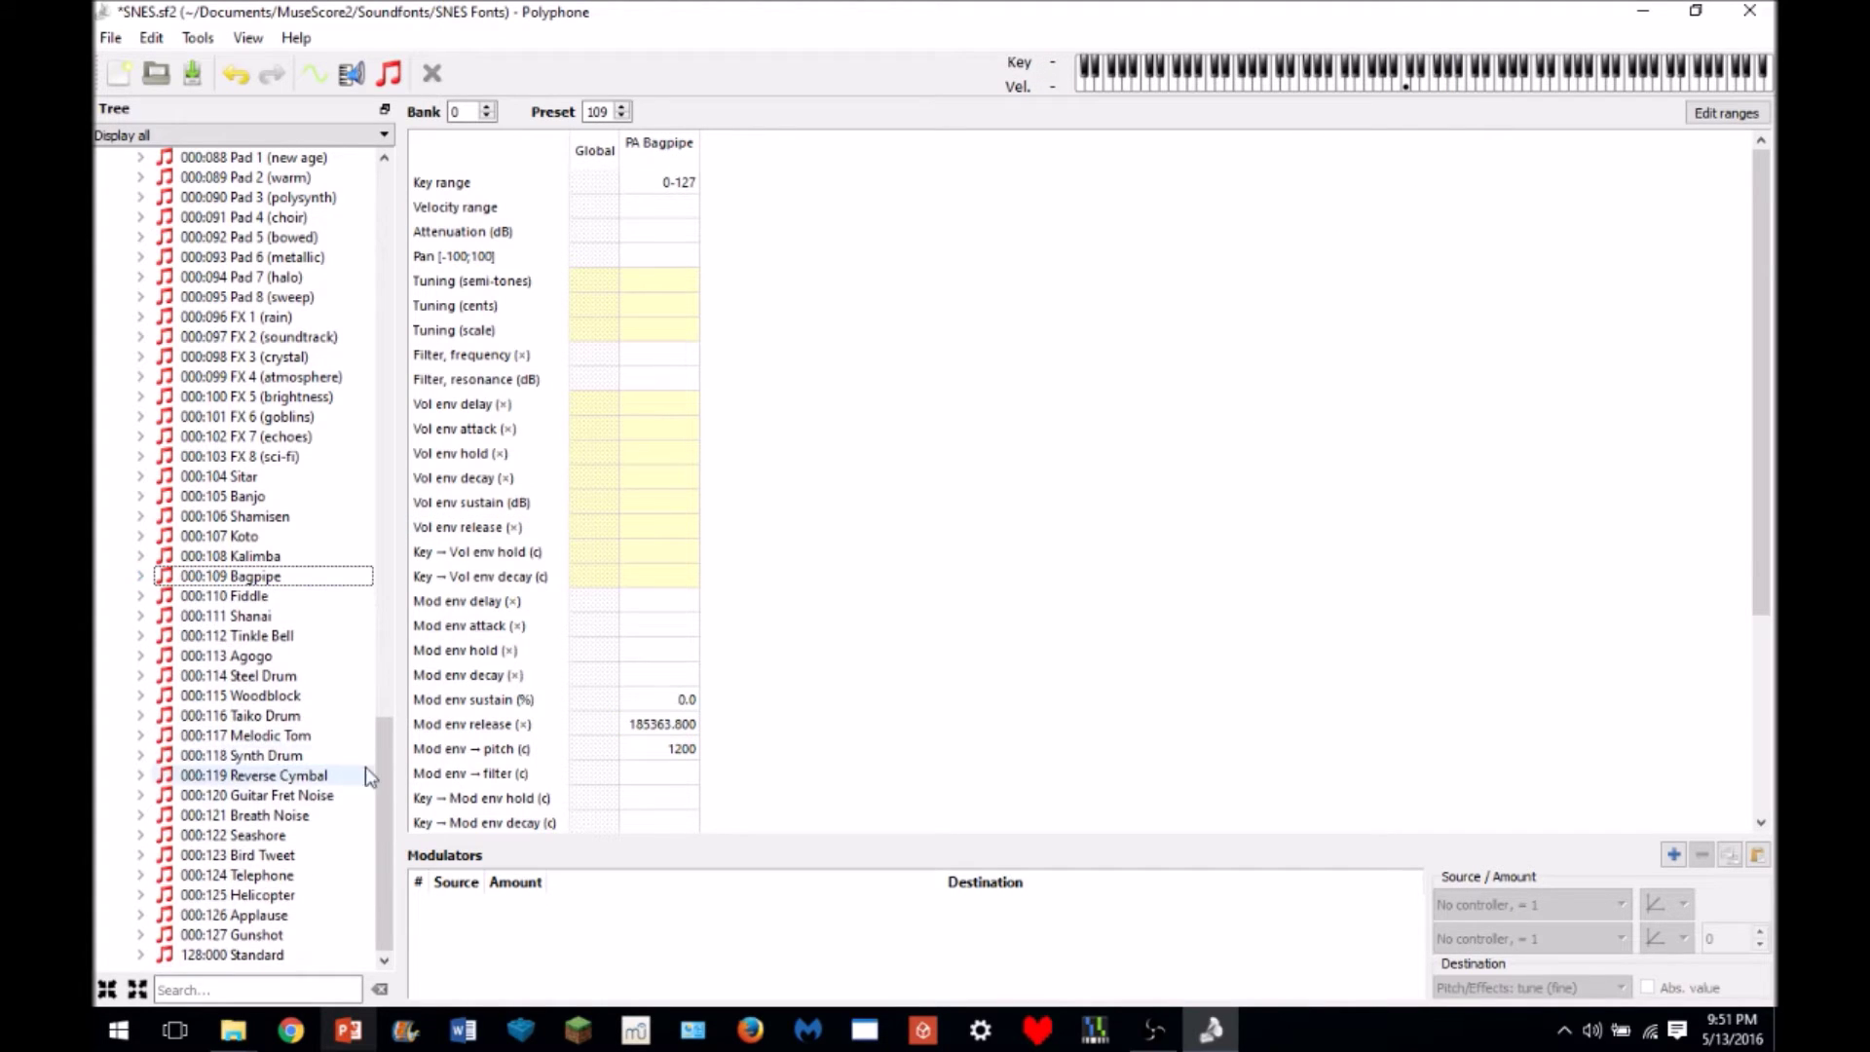
scroll(365, 767, "up", 20)
left_click(121, 366)
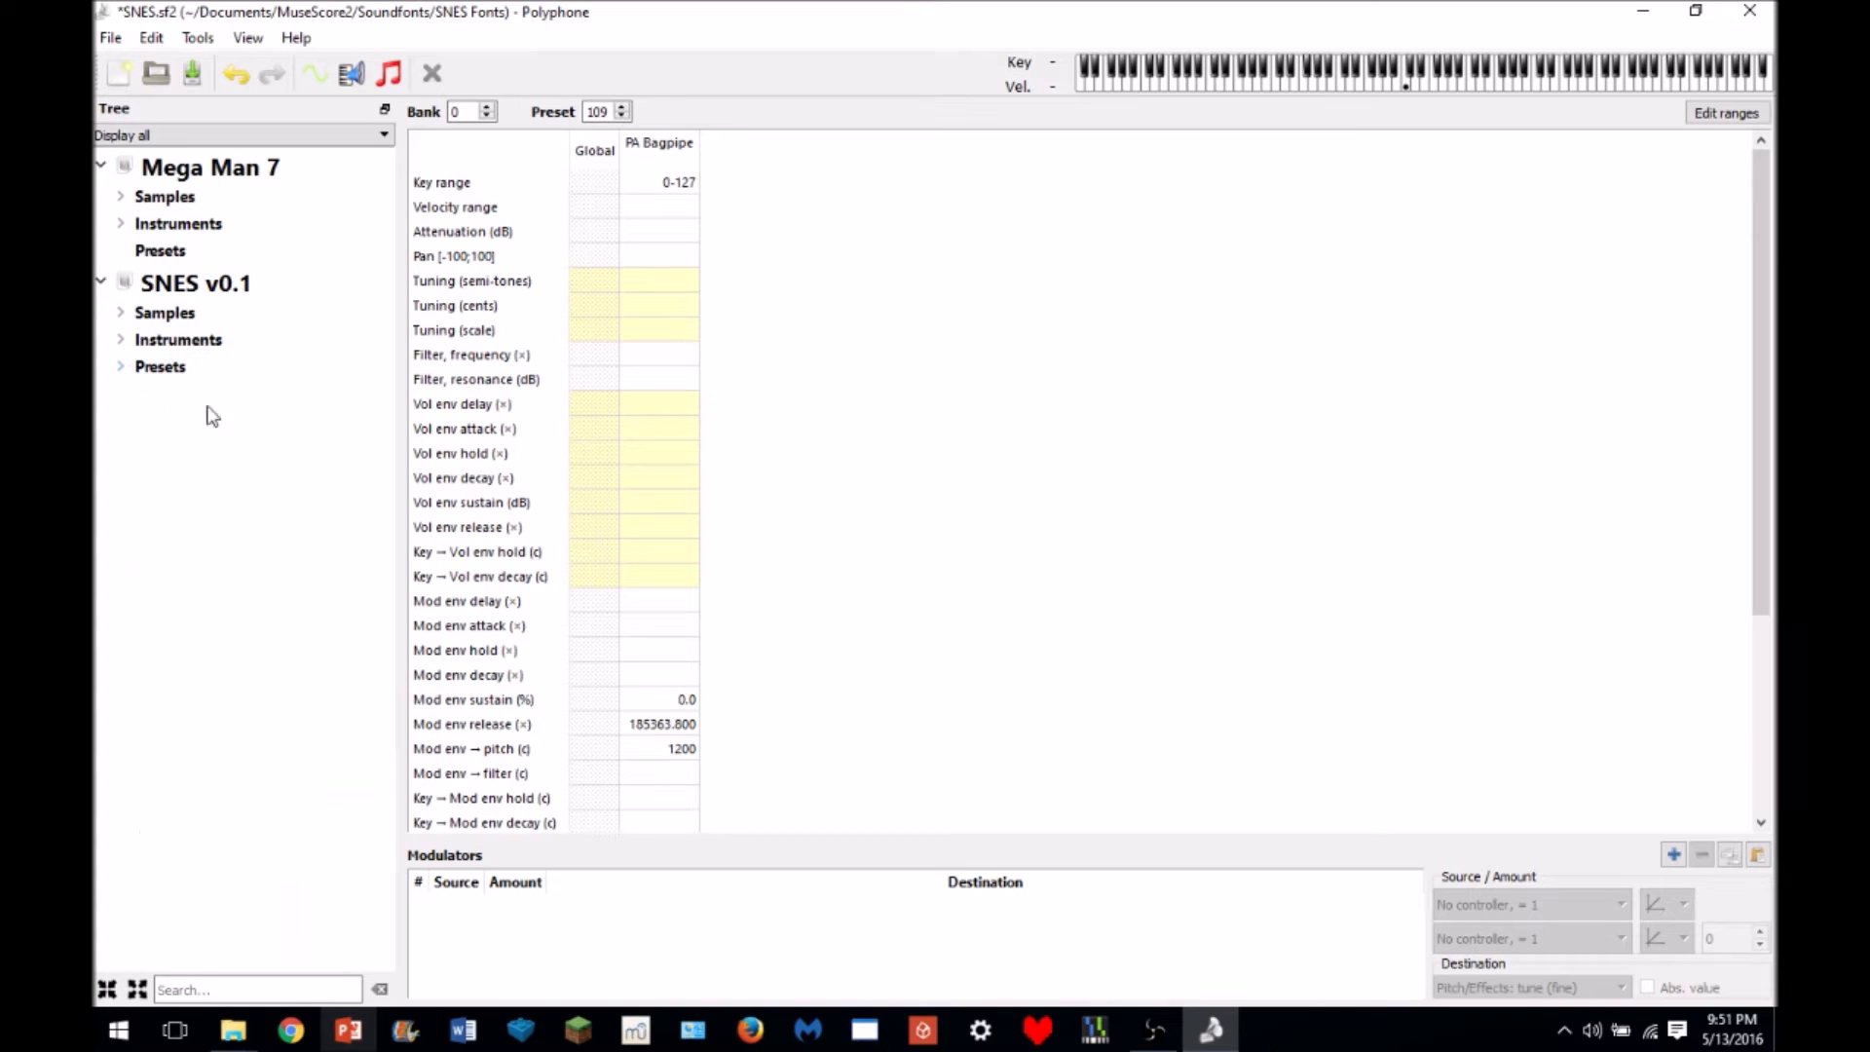
- Rename the Drumset instrument in Mega Man 7 as Snare
left_click(151, 251)
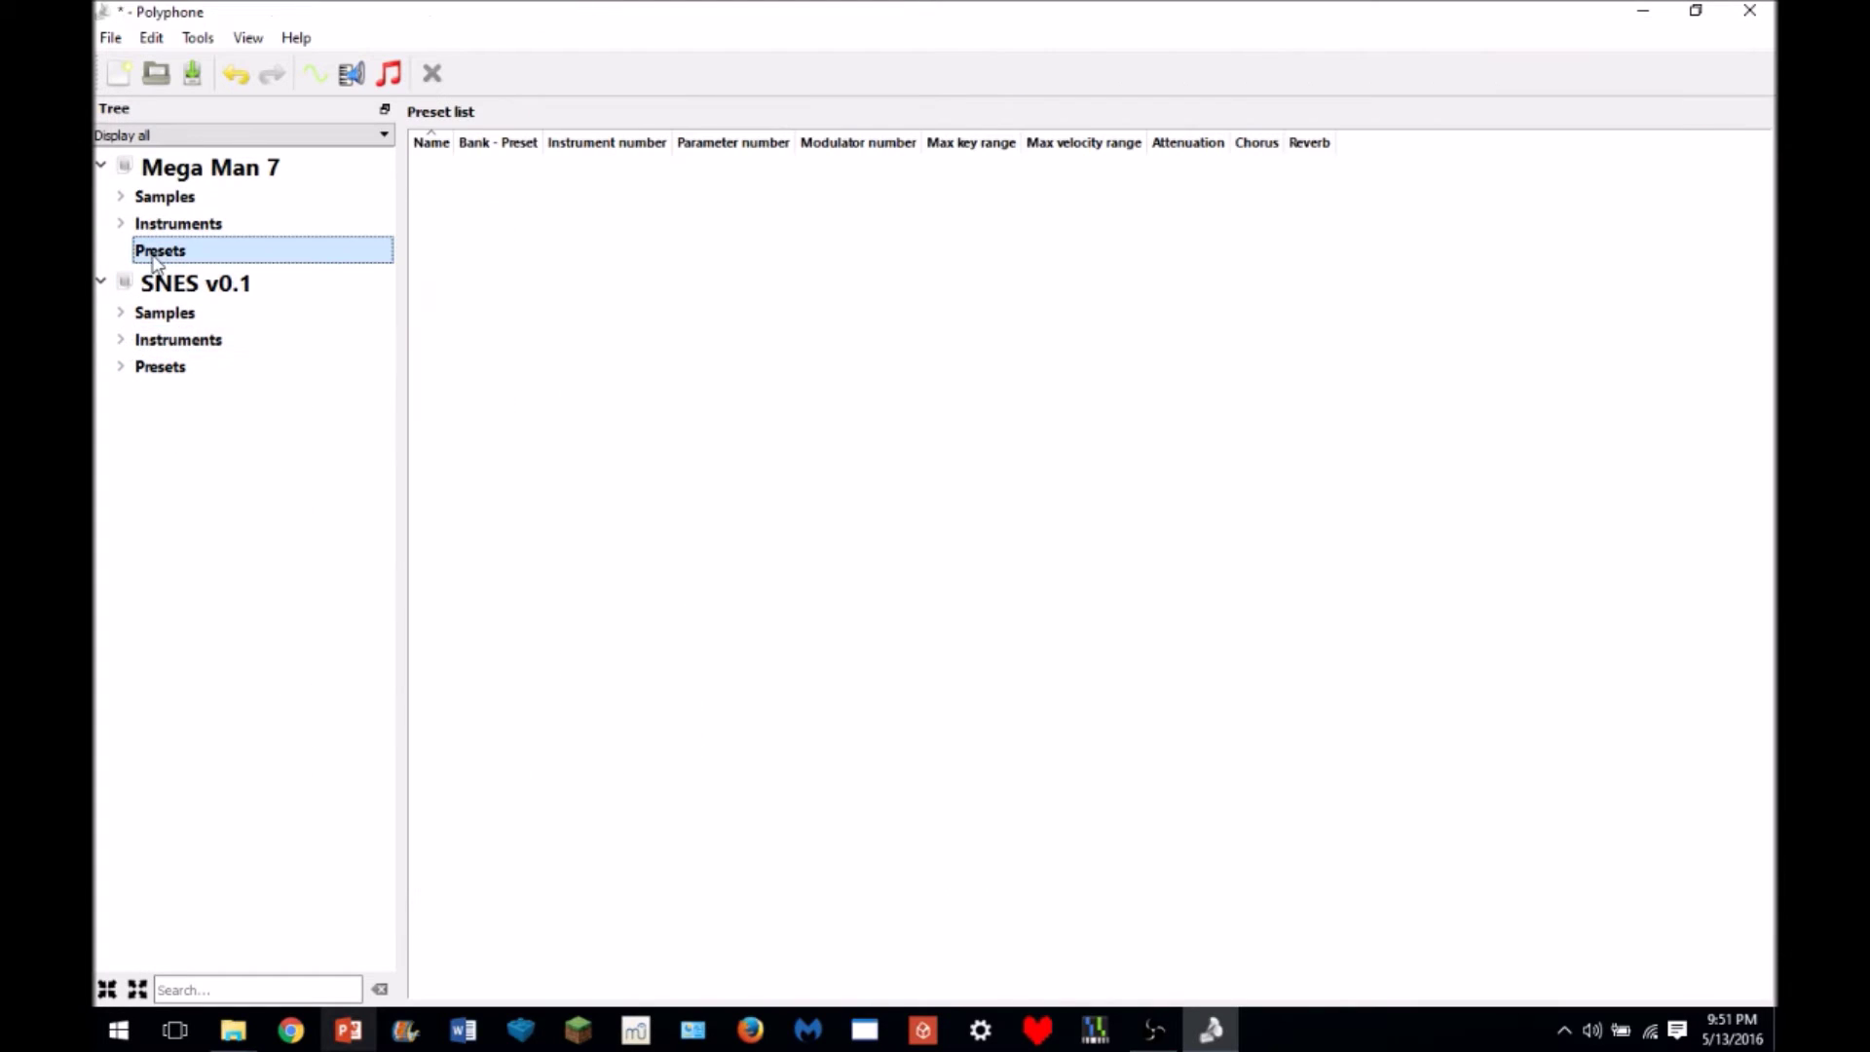
left_click(122, 224)
left_click(162, 249)
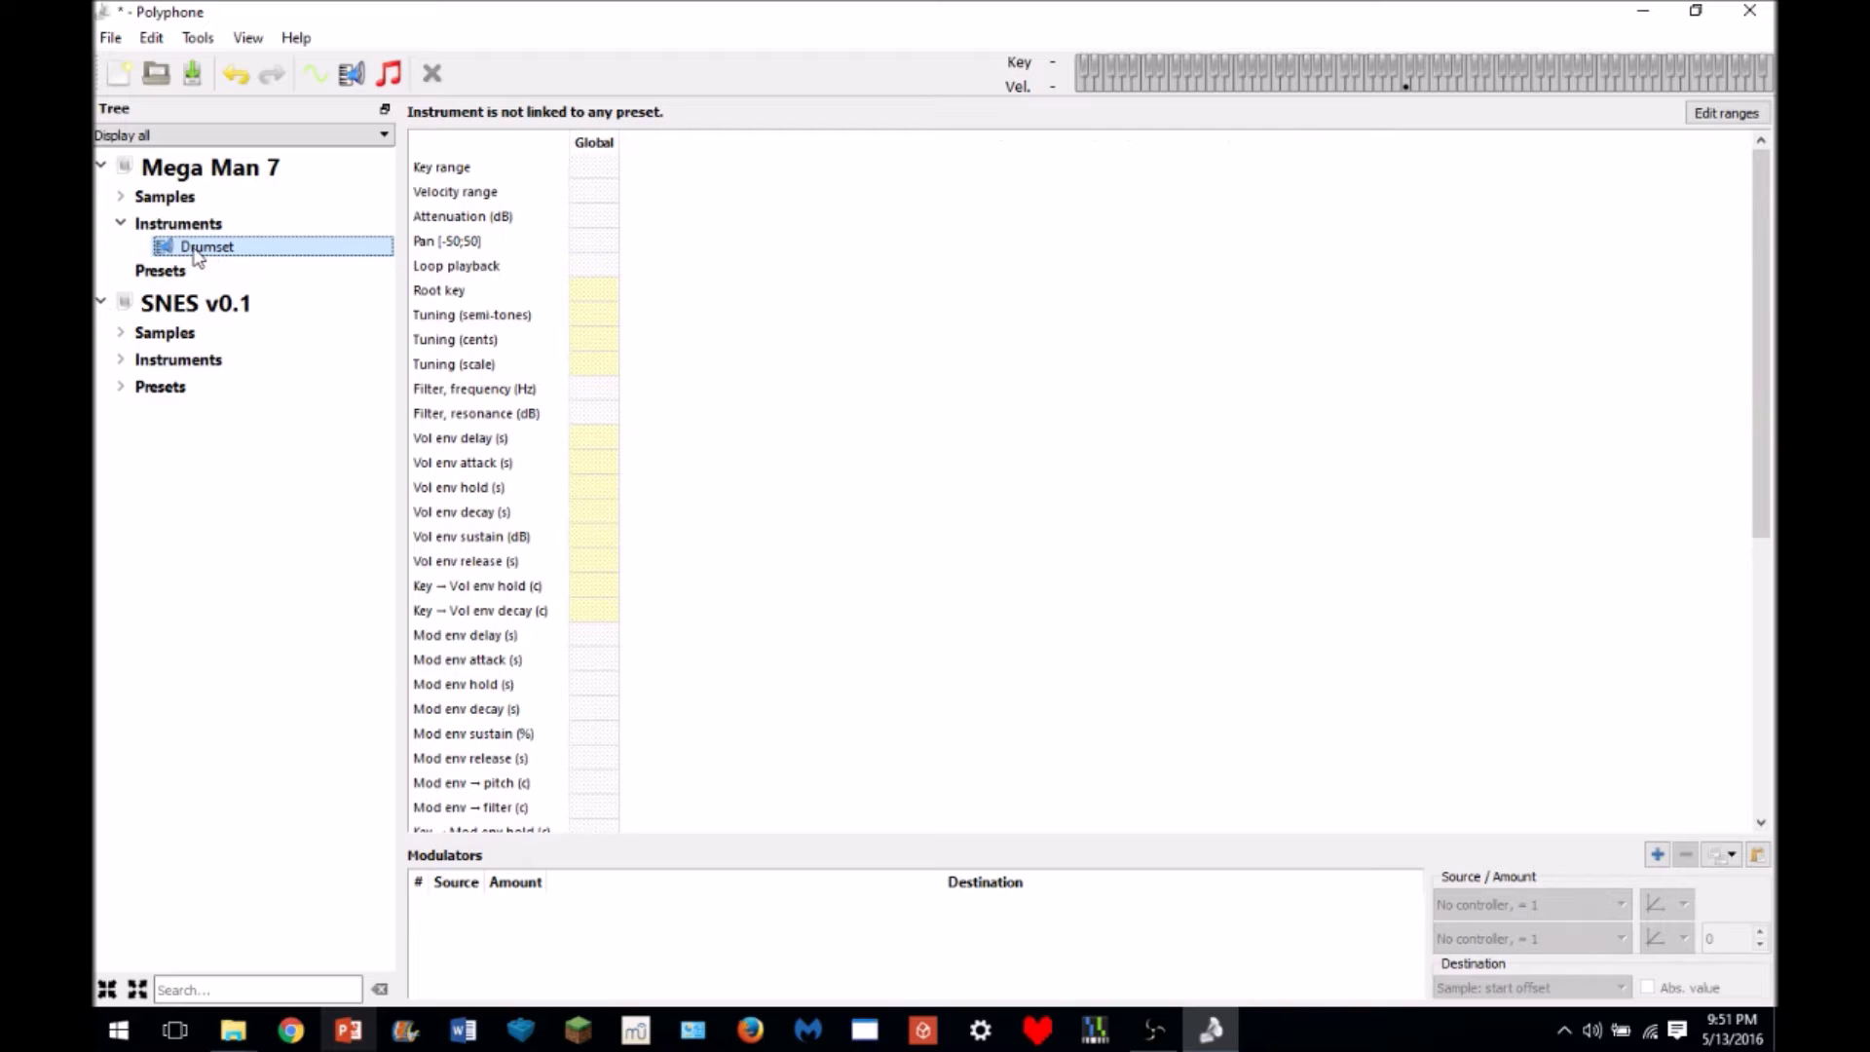
right_click(208, 253)
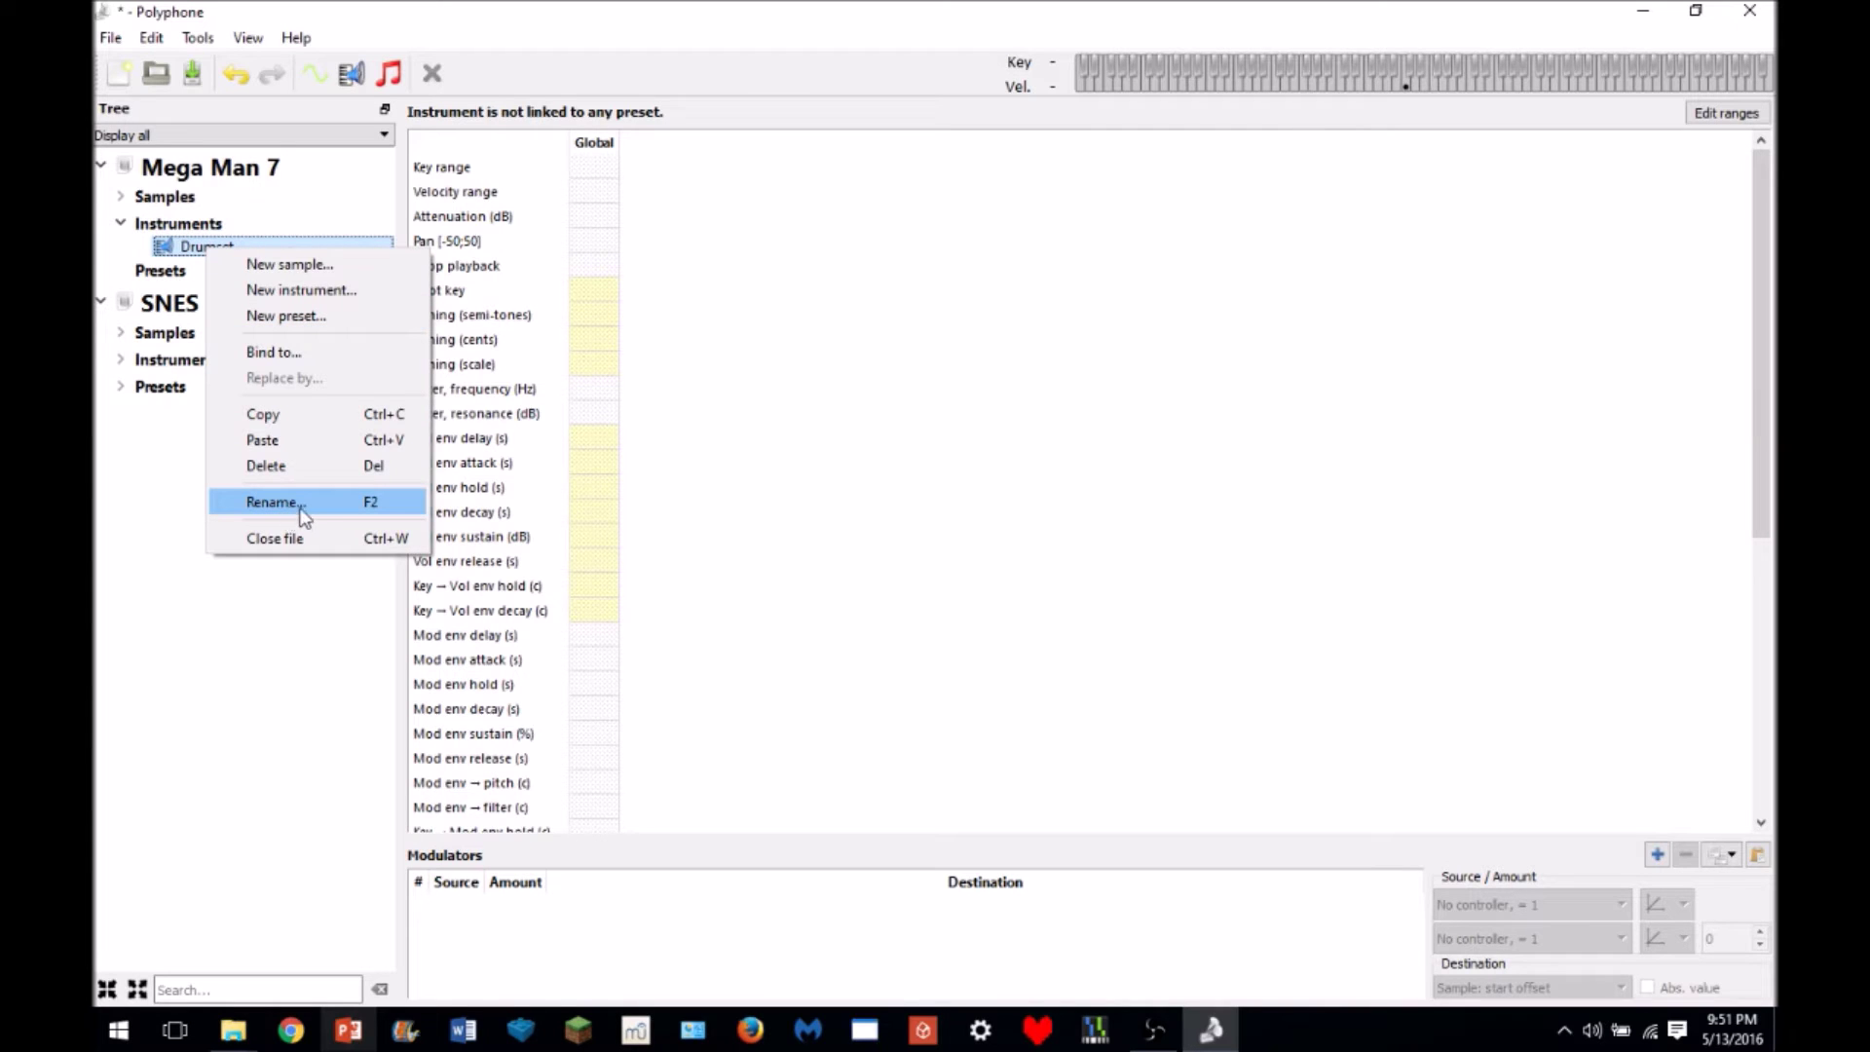
left_click(305, 503)
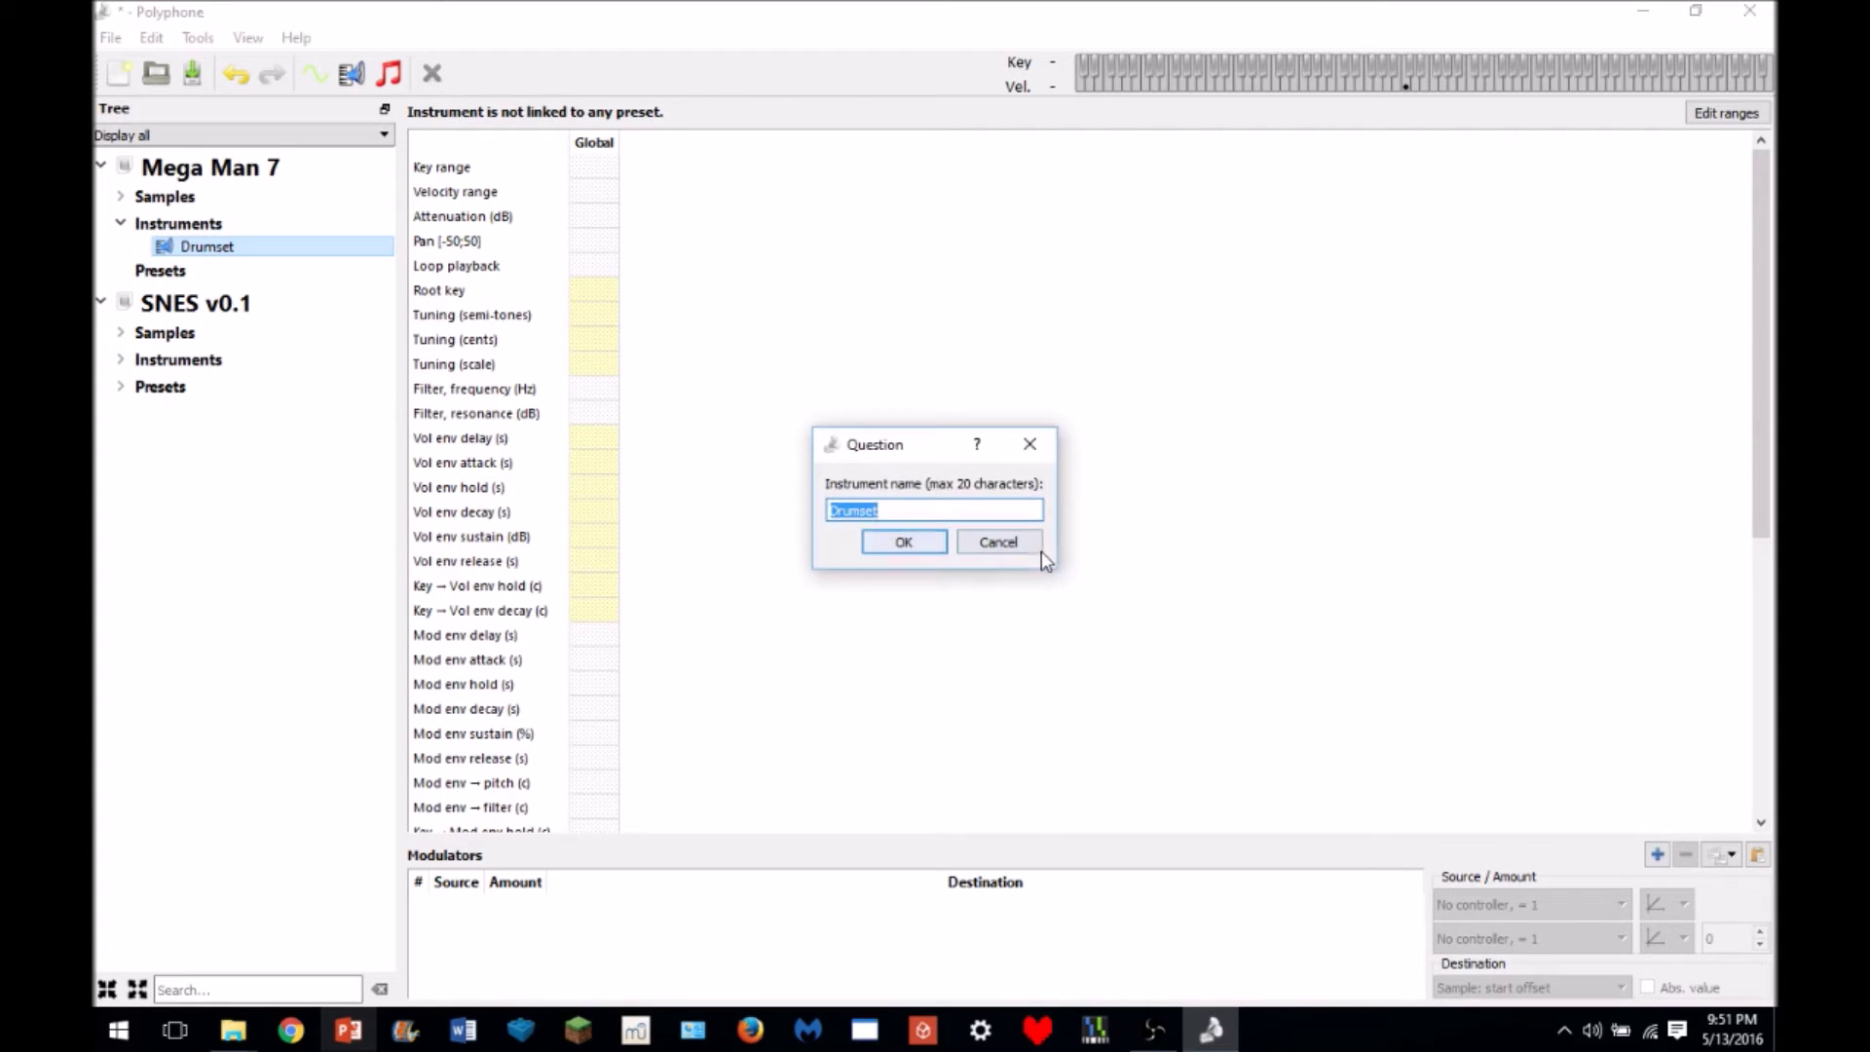
type("S")
left_click(937, 544)
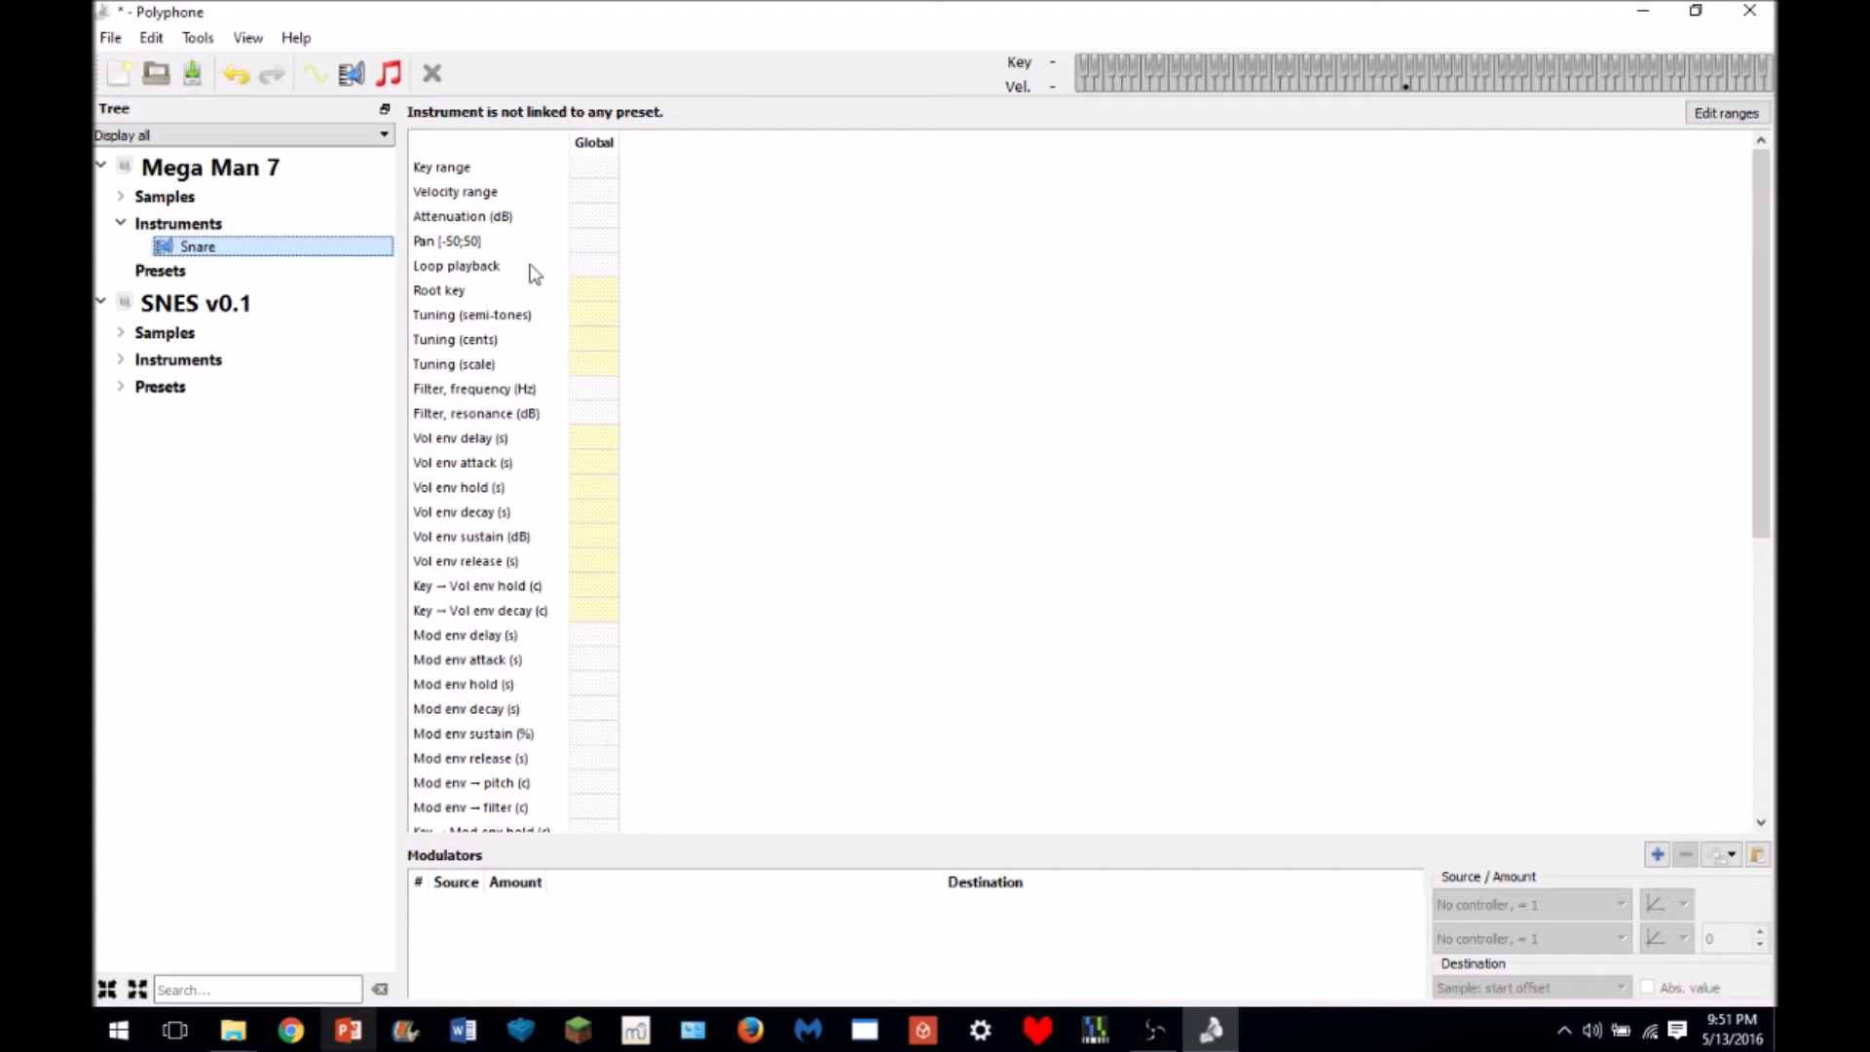
- Add the MM7 Snare sample to the Snare instrument
left_click(119, 197)
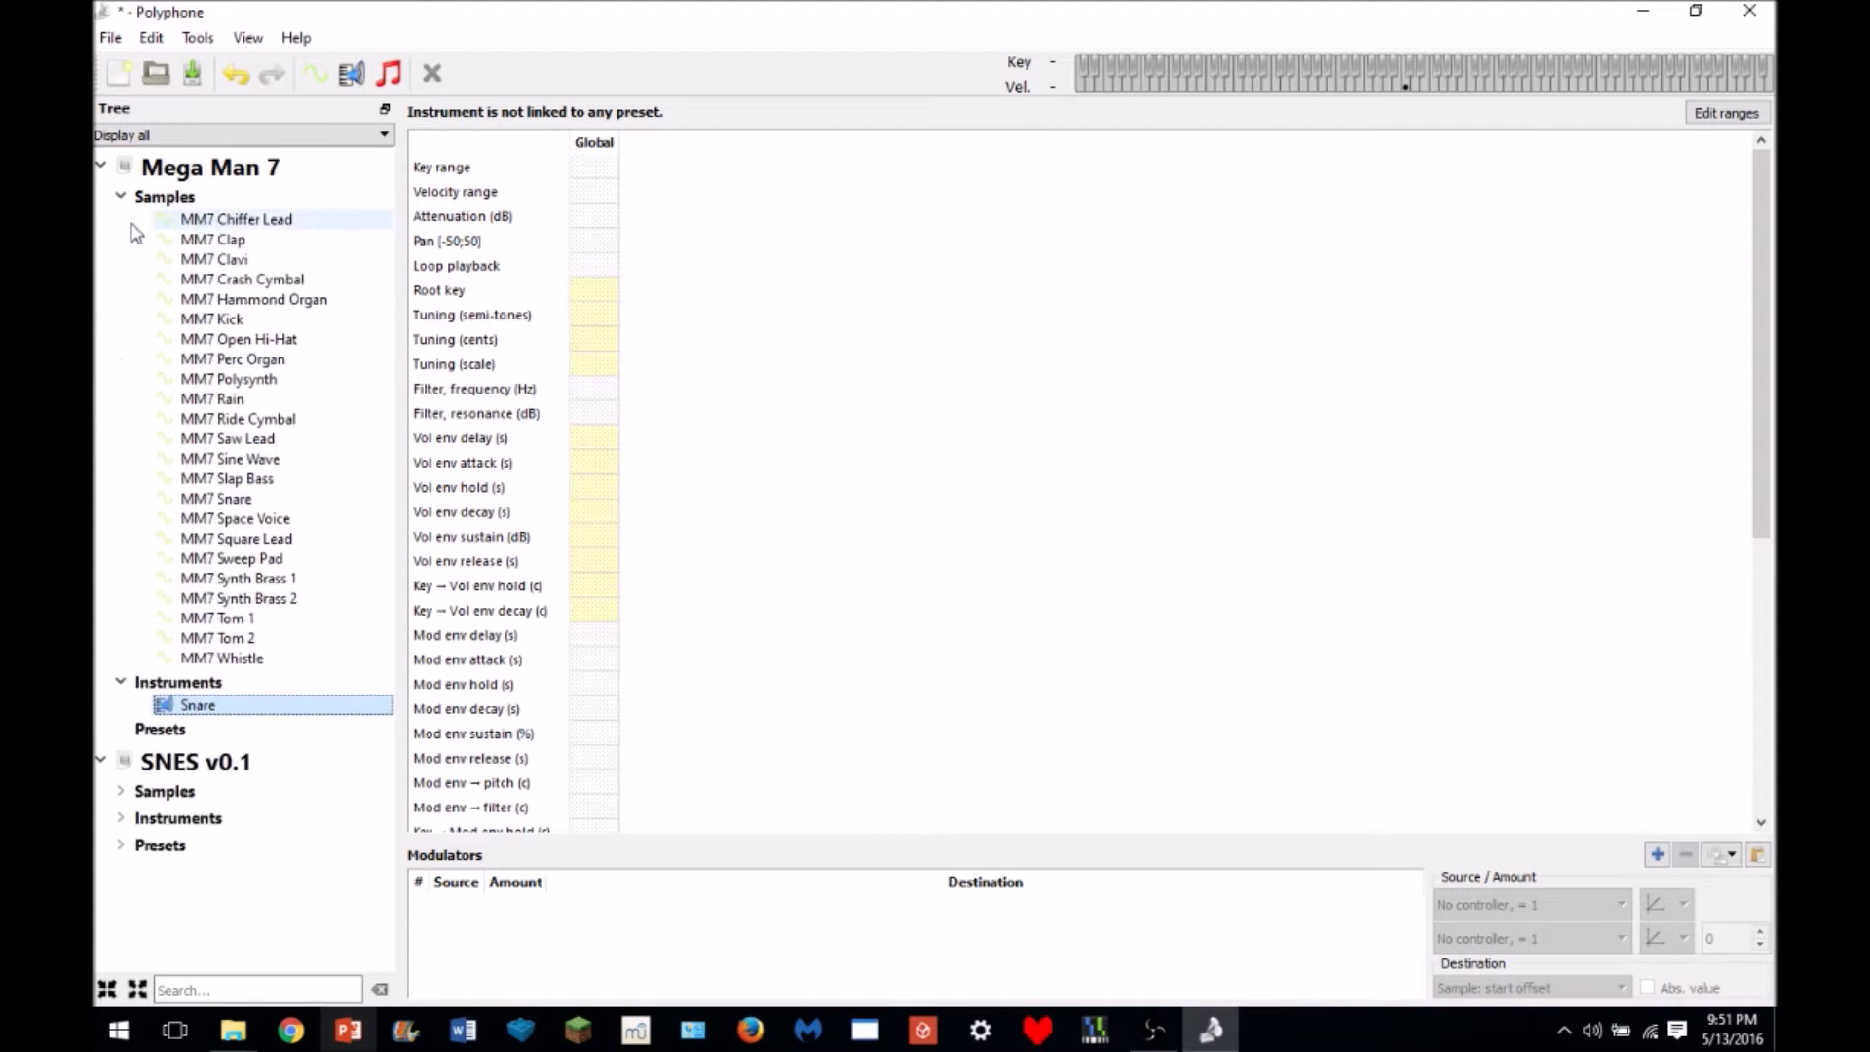
left_click(247, 501)
left_click_drag(245, 511, 216, 710)
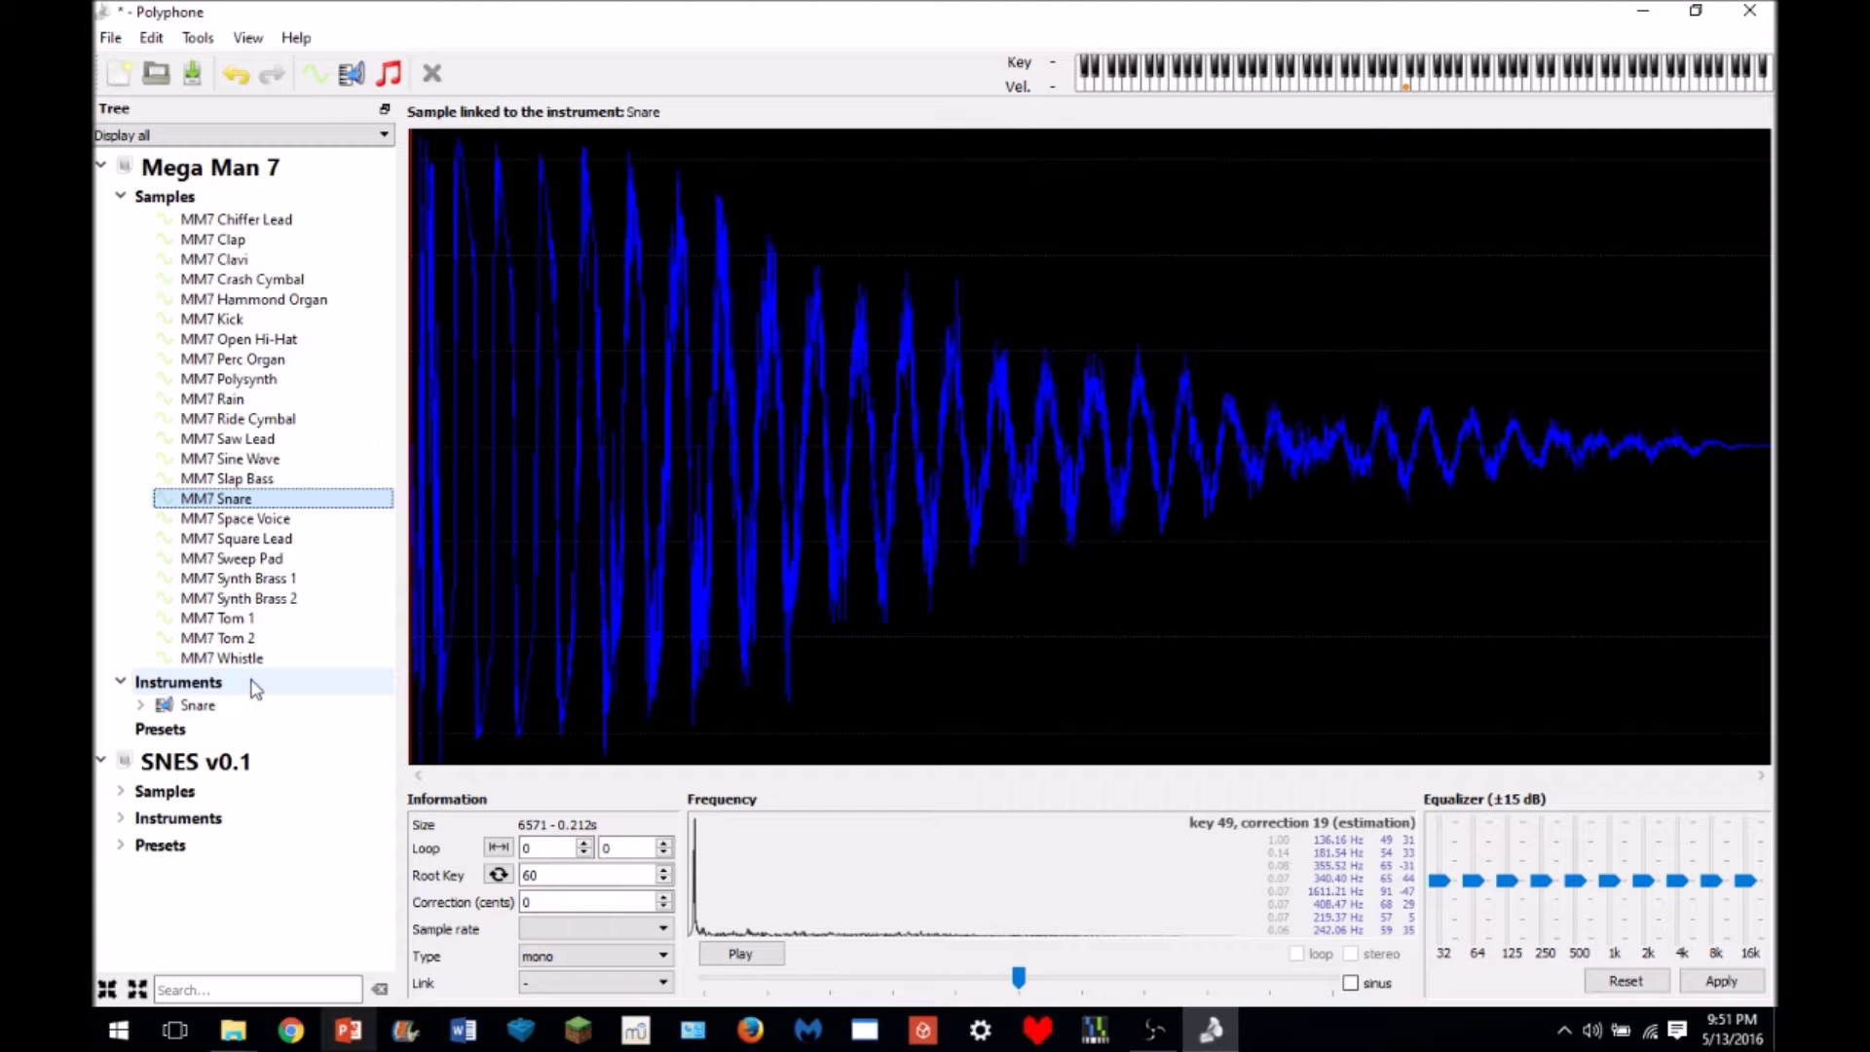
- Display the Snare instrument and sound it at several keys around key 55 on the virtual keyboard
left_click(244, 710)
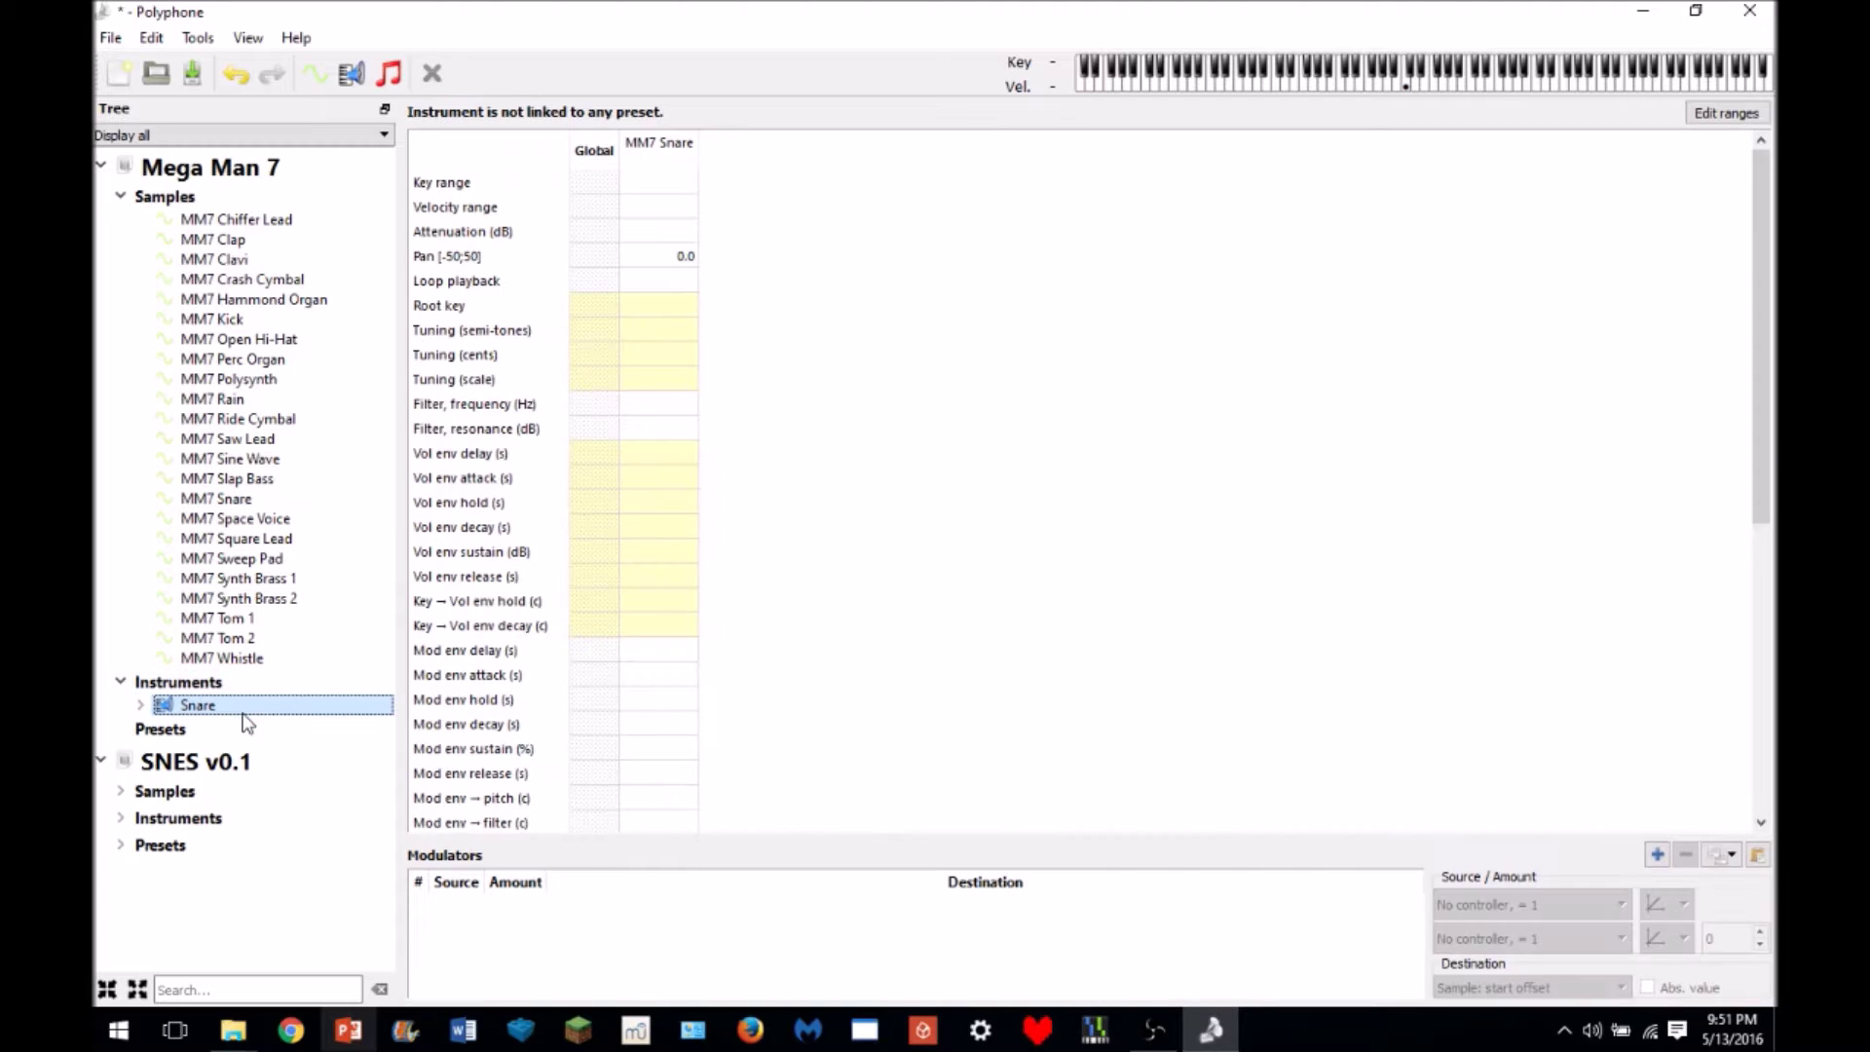
left_click(1410, 86)
left_click(1375, 84)
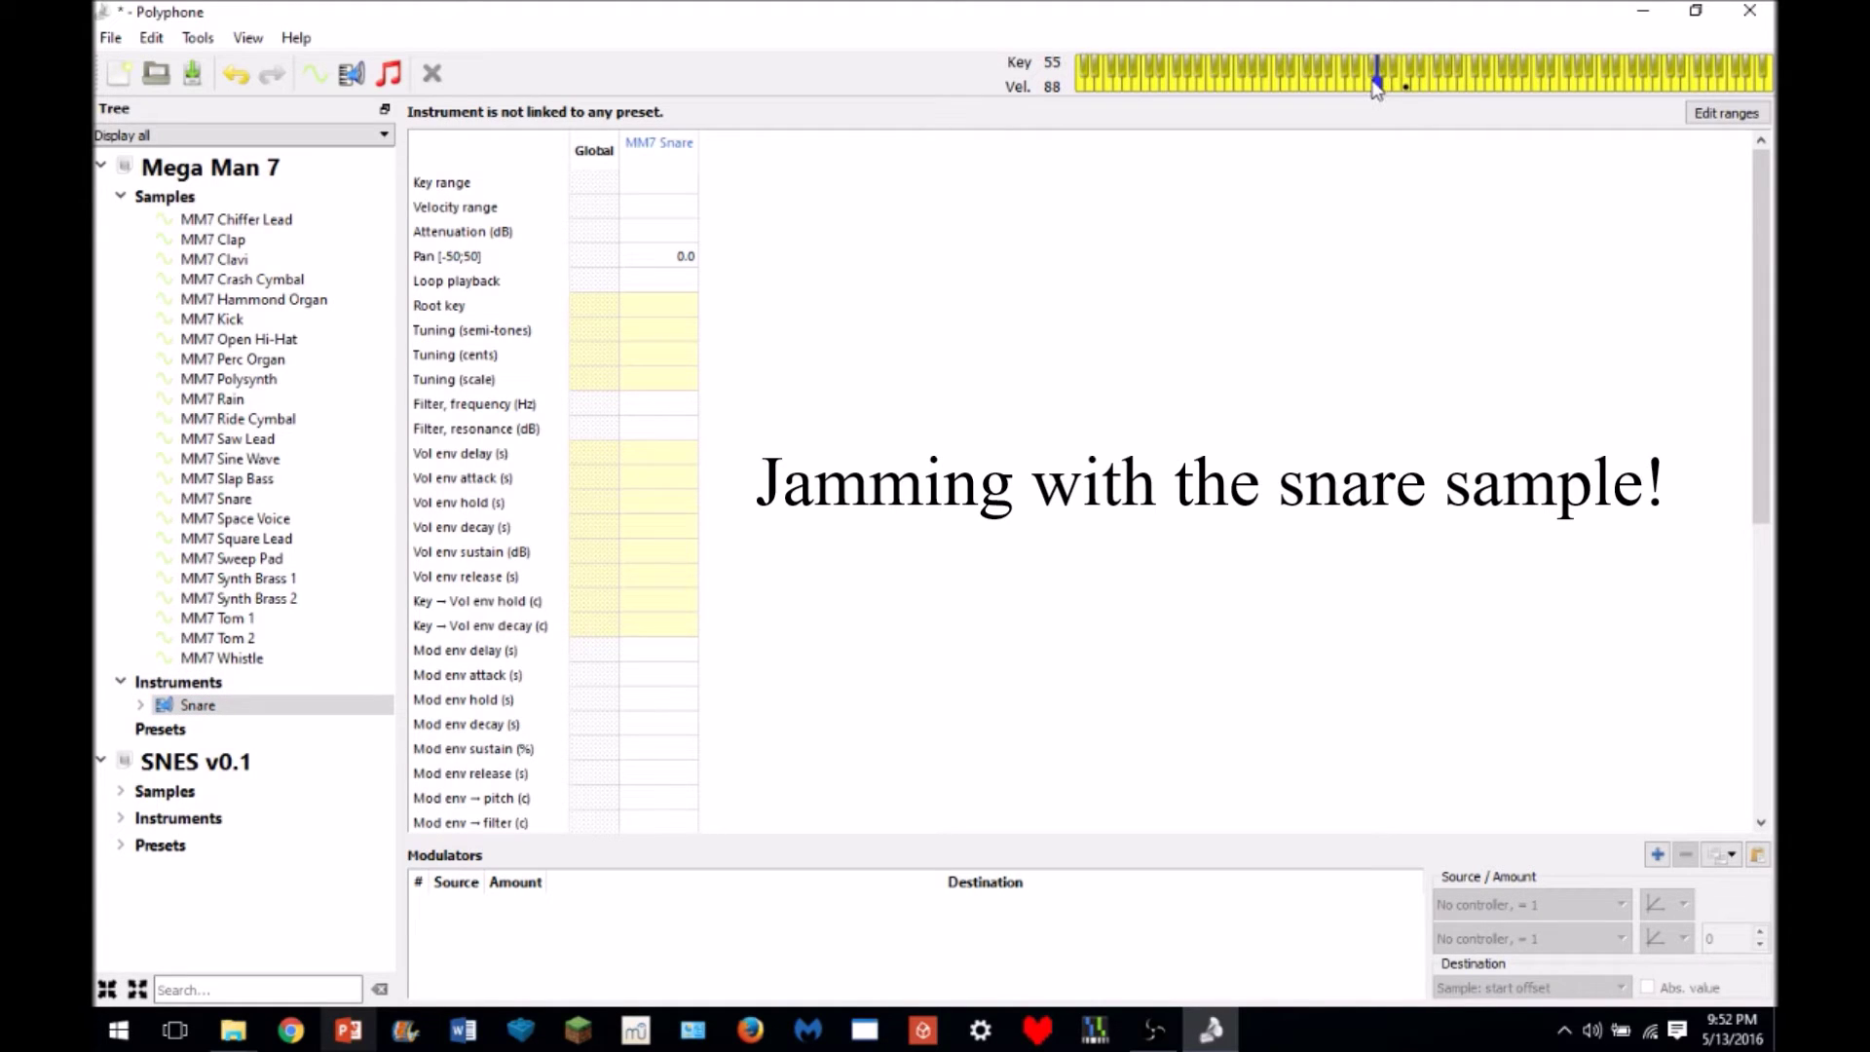
left_click(1403, 86)
left_click(1390, 86)
left_click(1377, 90)
left_click(1399, 94)
left_click(1398, 86)
left_click(1365, 86)
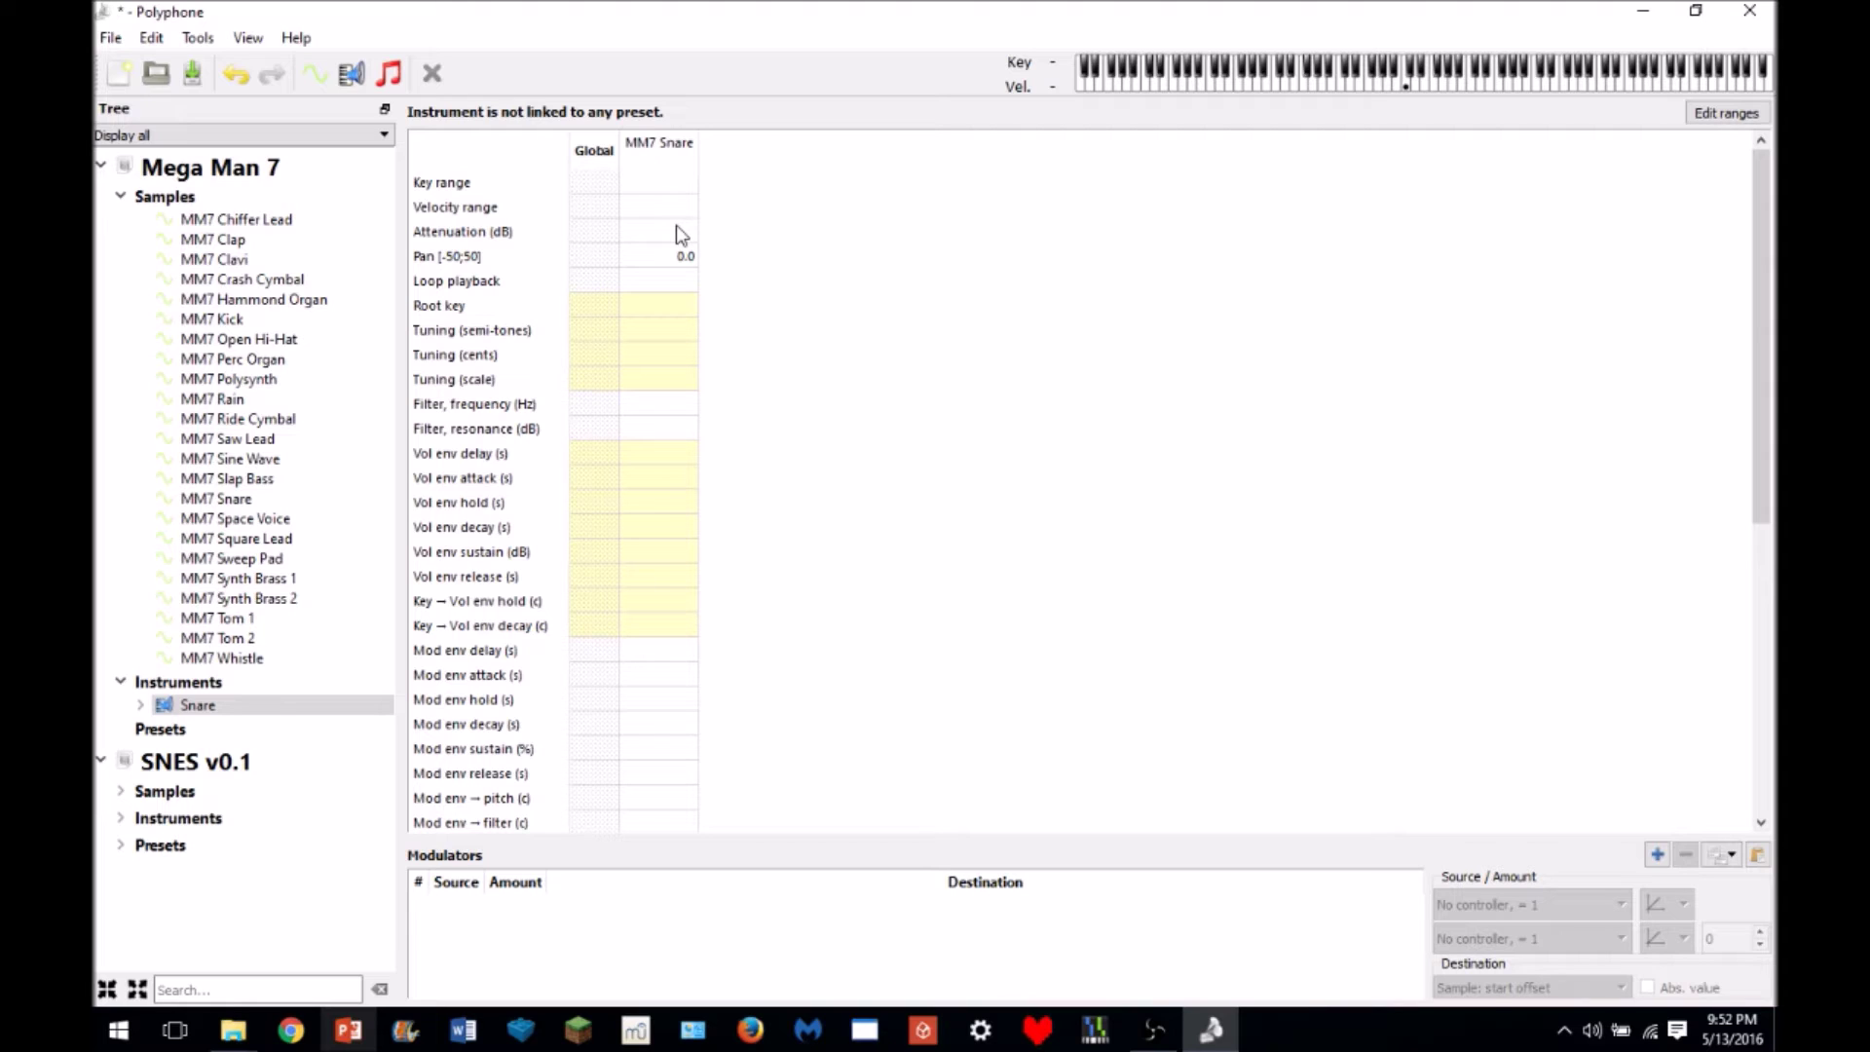
- Set the key range of MM7 Snare in the Snare instrument to 0-127 and sound it at a few keys
double_click(662, 183)
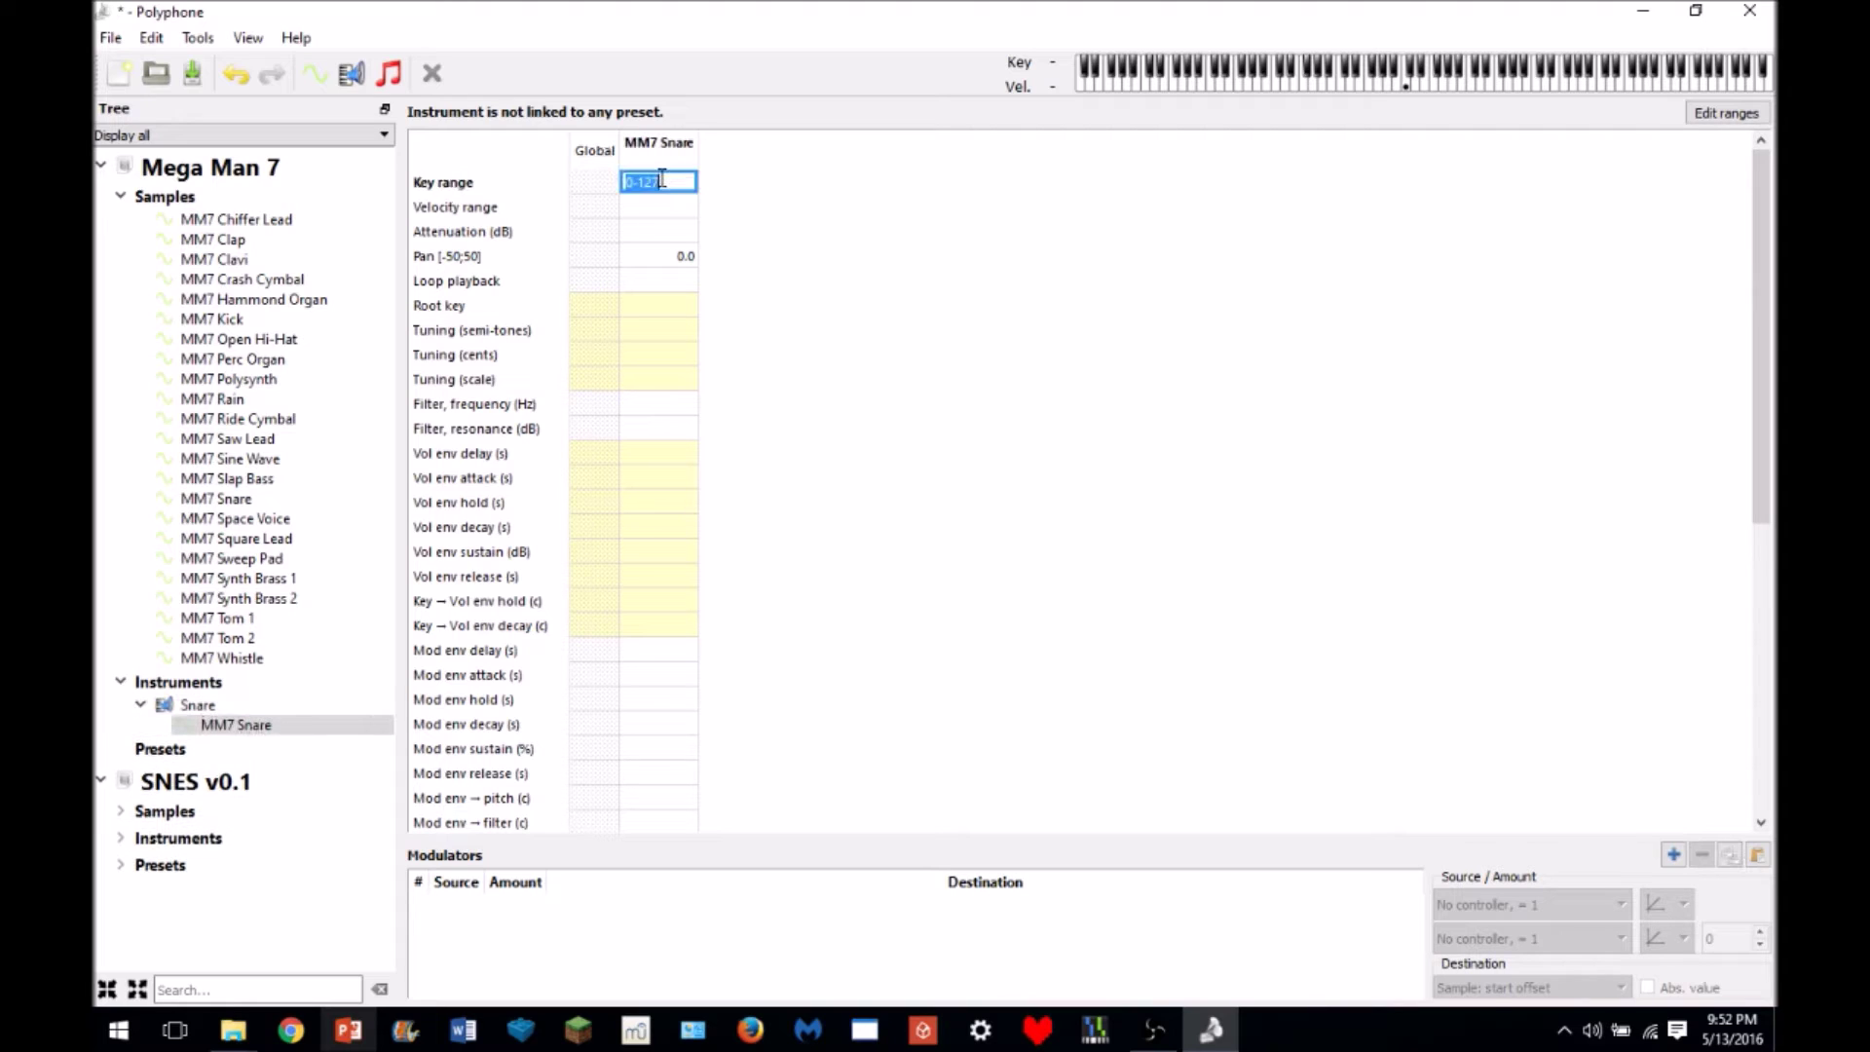
left_click(825, 216)
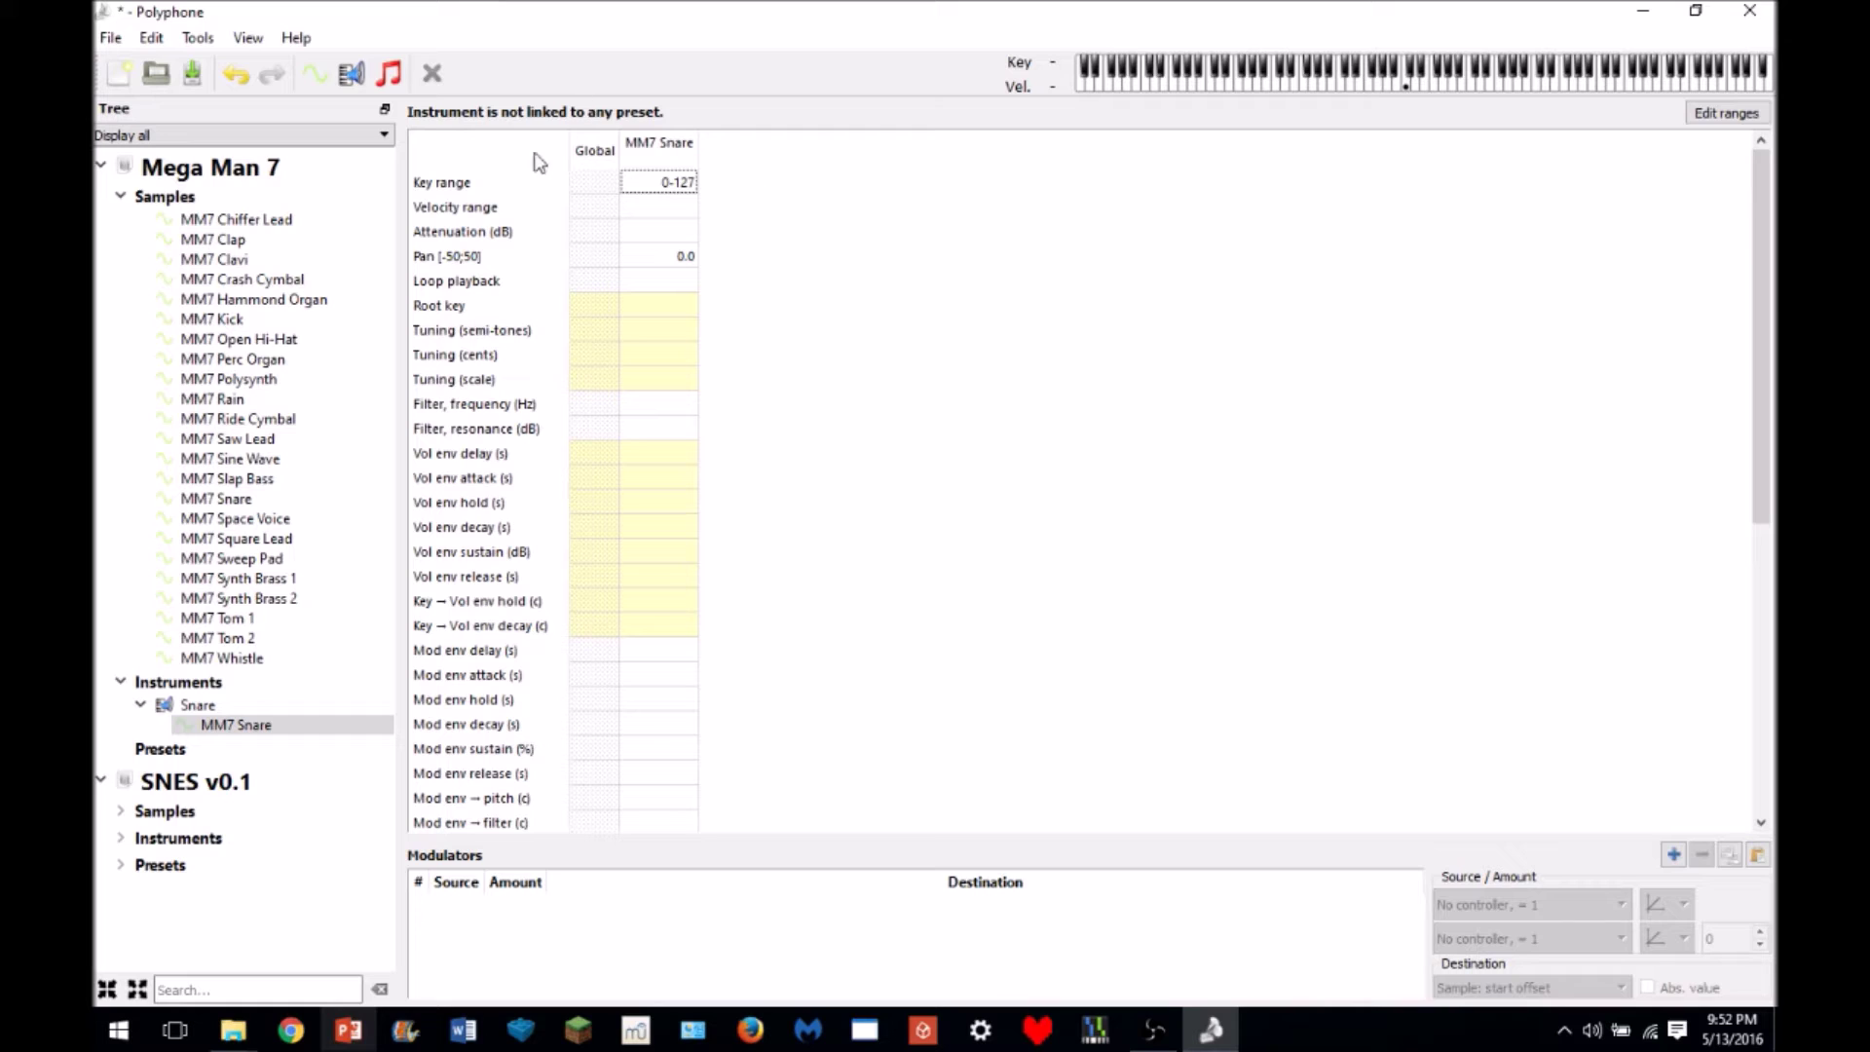
left_click(1418, 86)
left_click(1377, 82)
left_click(1332, 78)
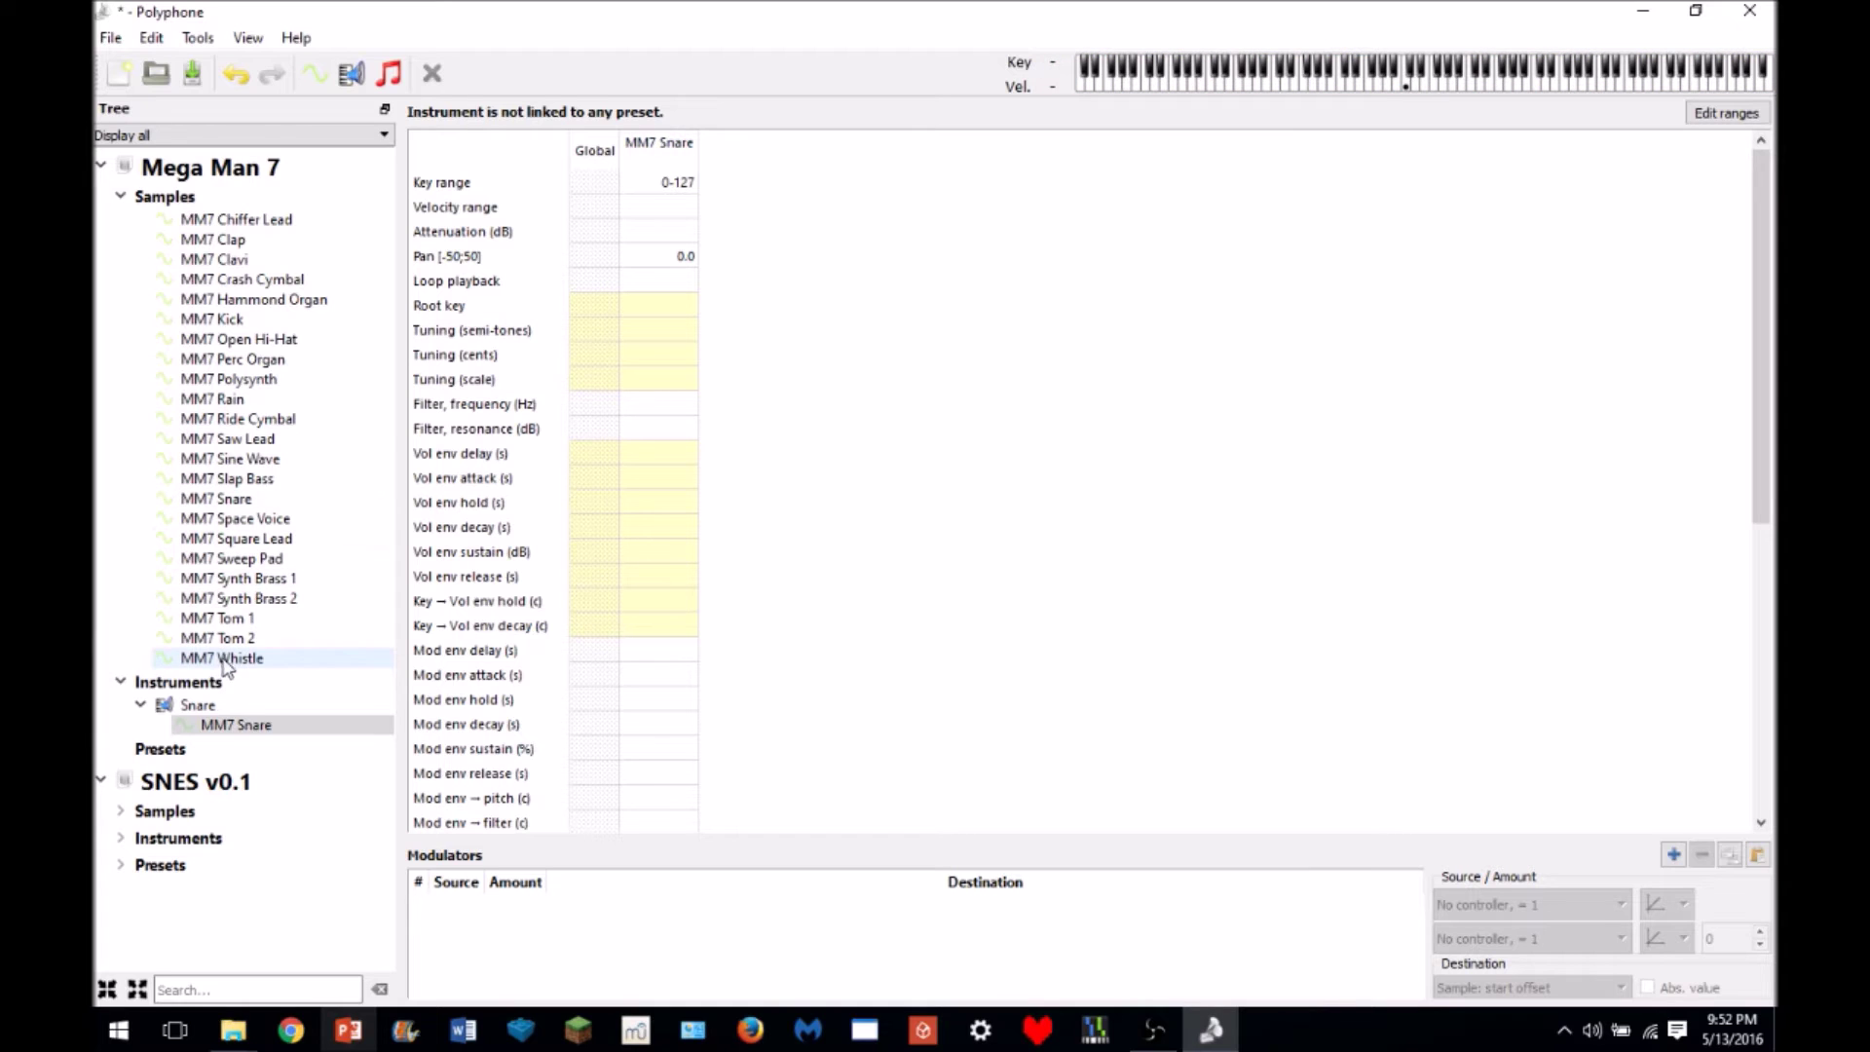
- Display the MM7 Sweep Pad sample and create a new instrument named Sweep Pad
left_click(218, 618)
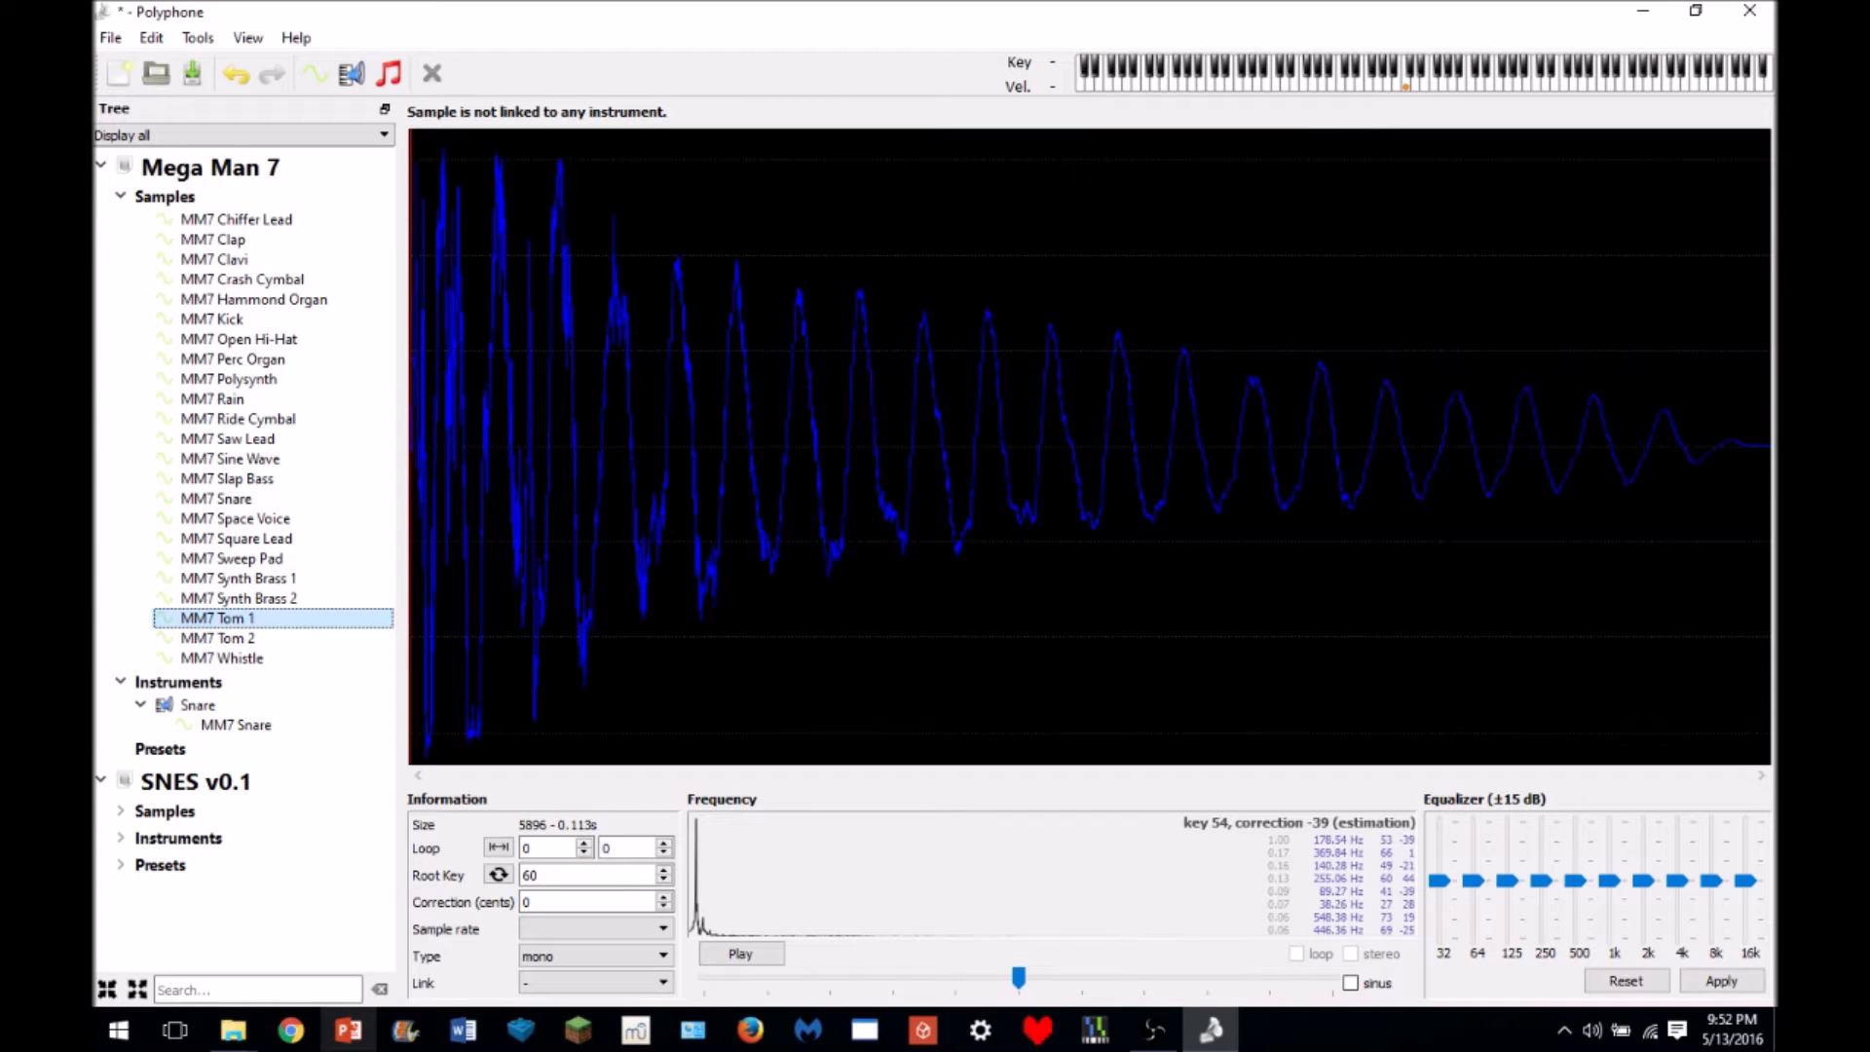
left_click(233, 560)
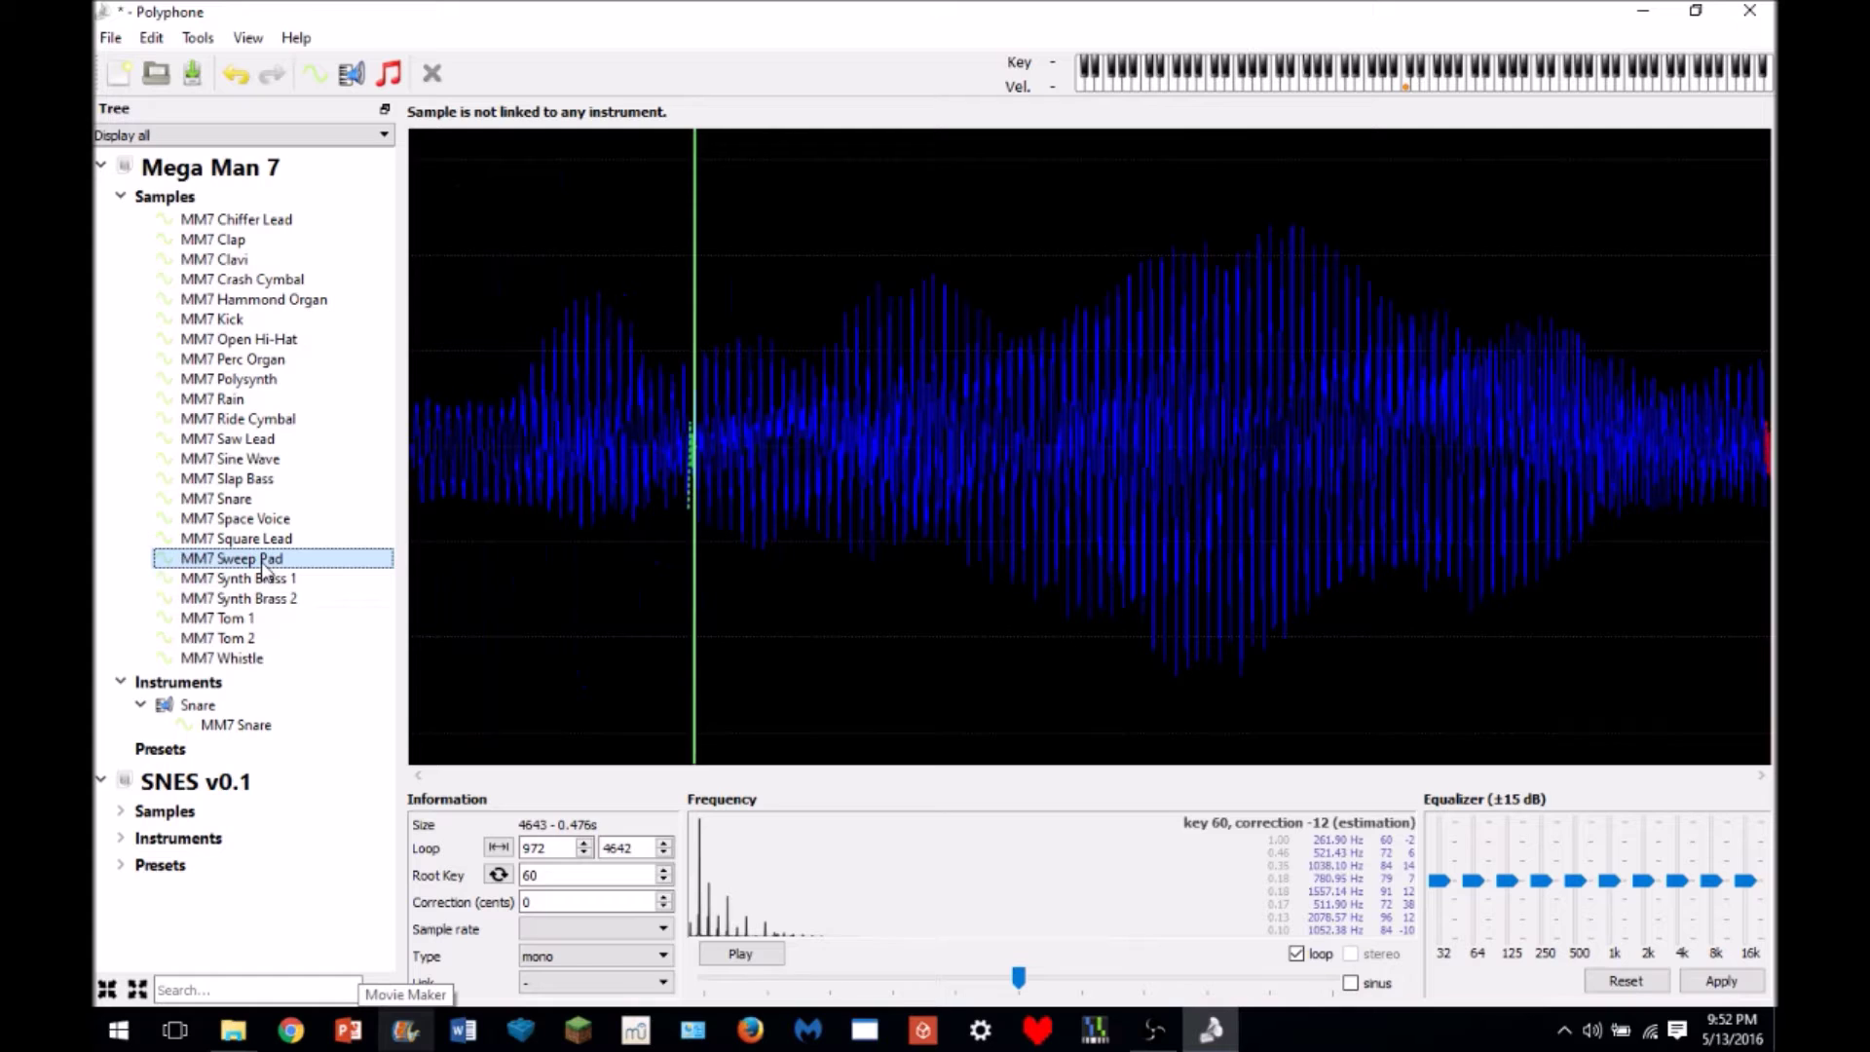
left_click(140, 704)
left_click(389, 73)
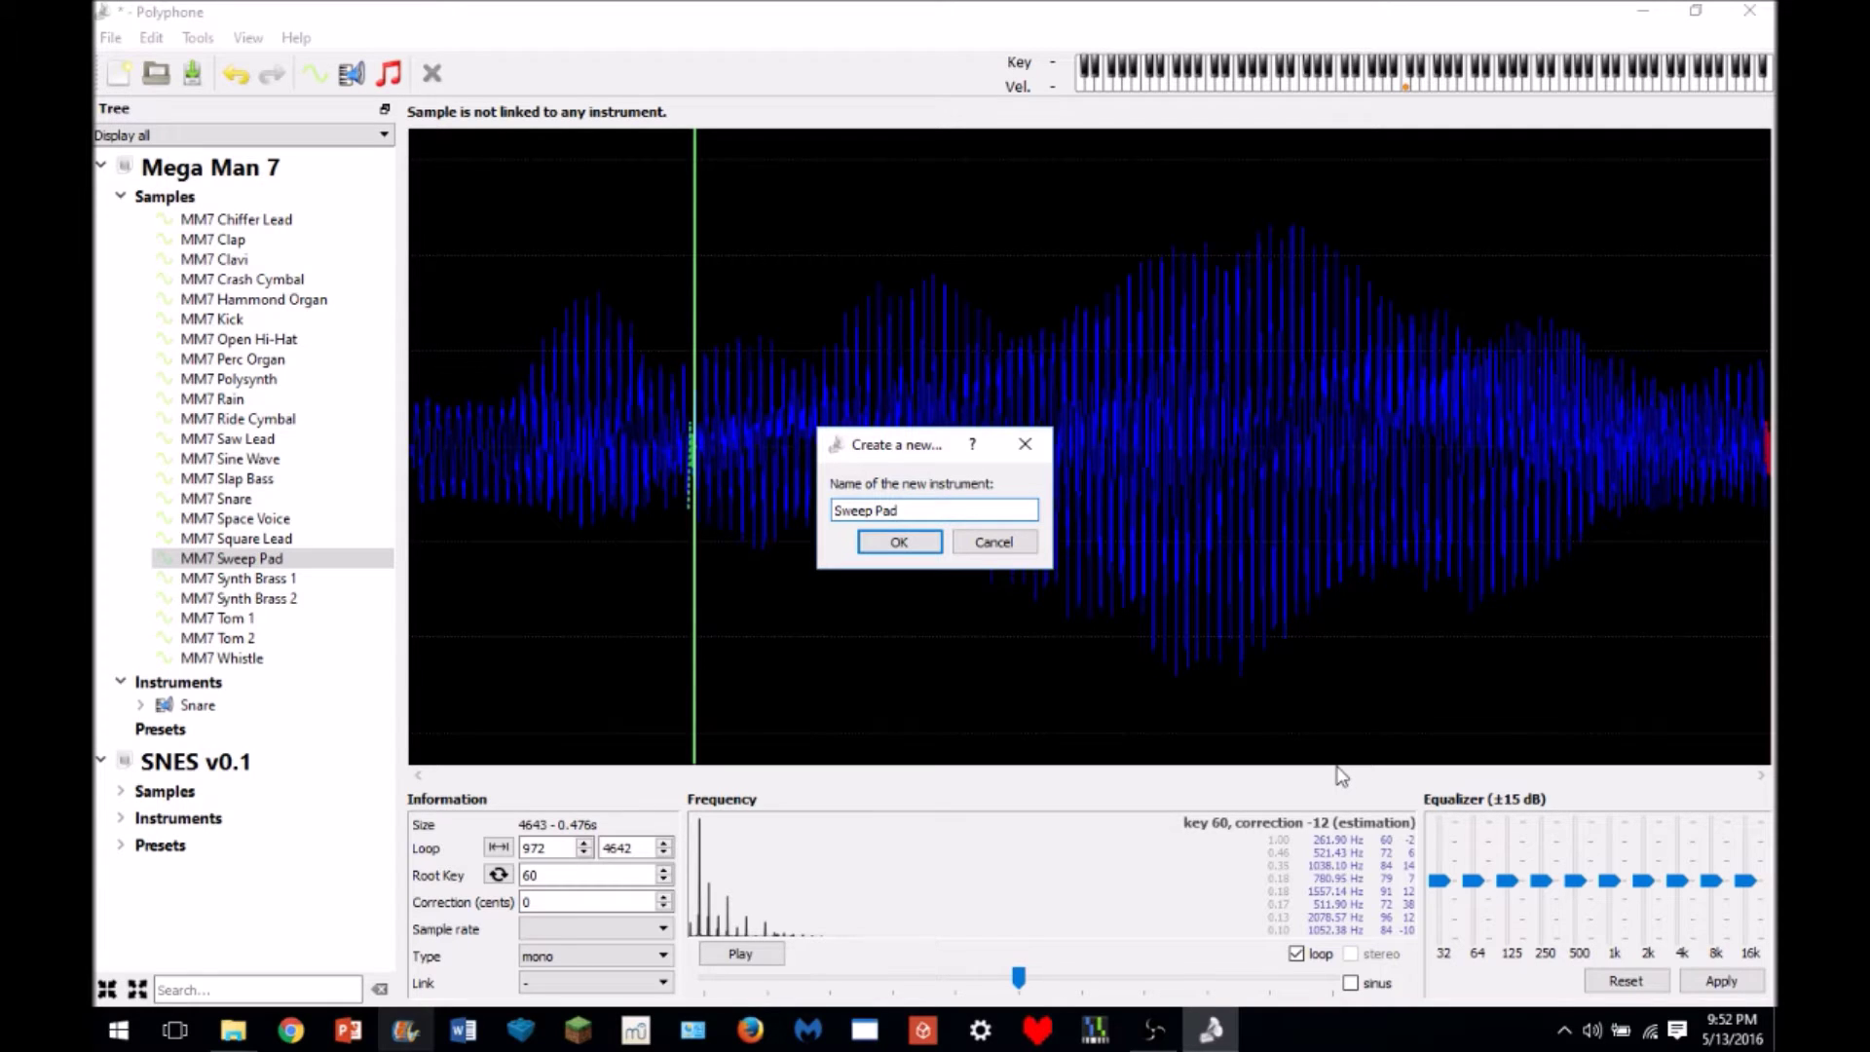
left_click(880, 540)
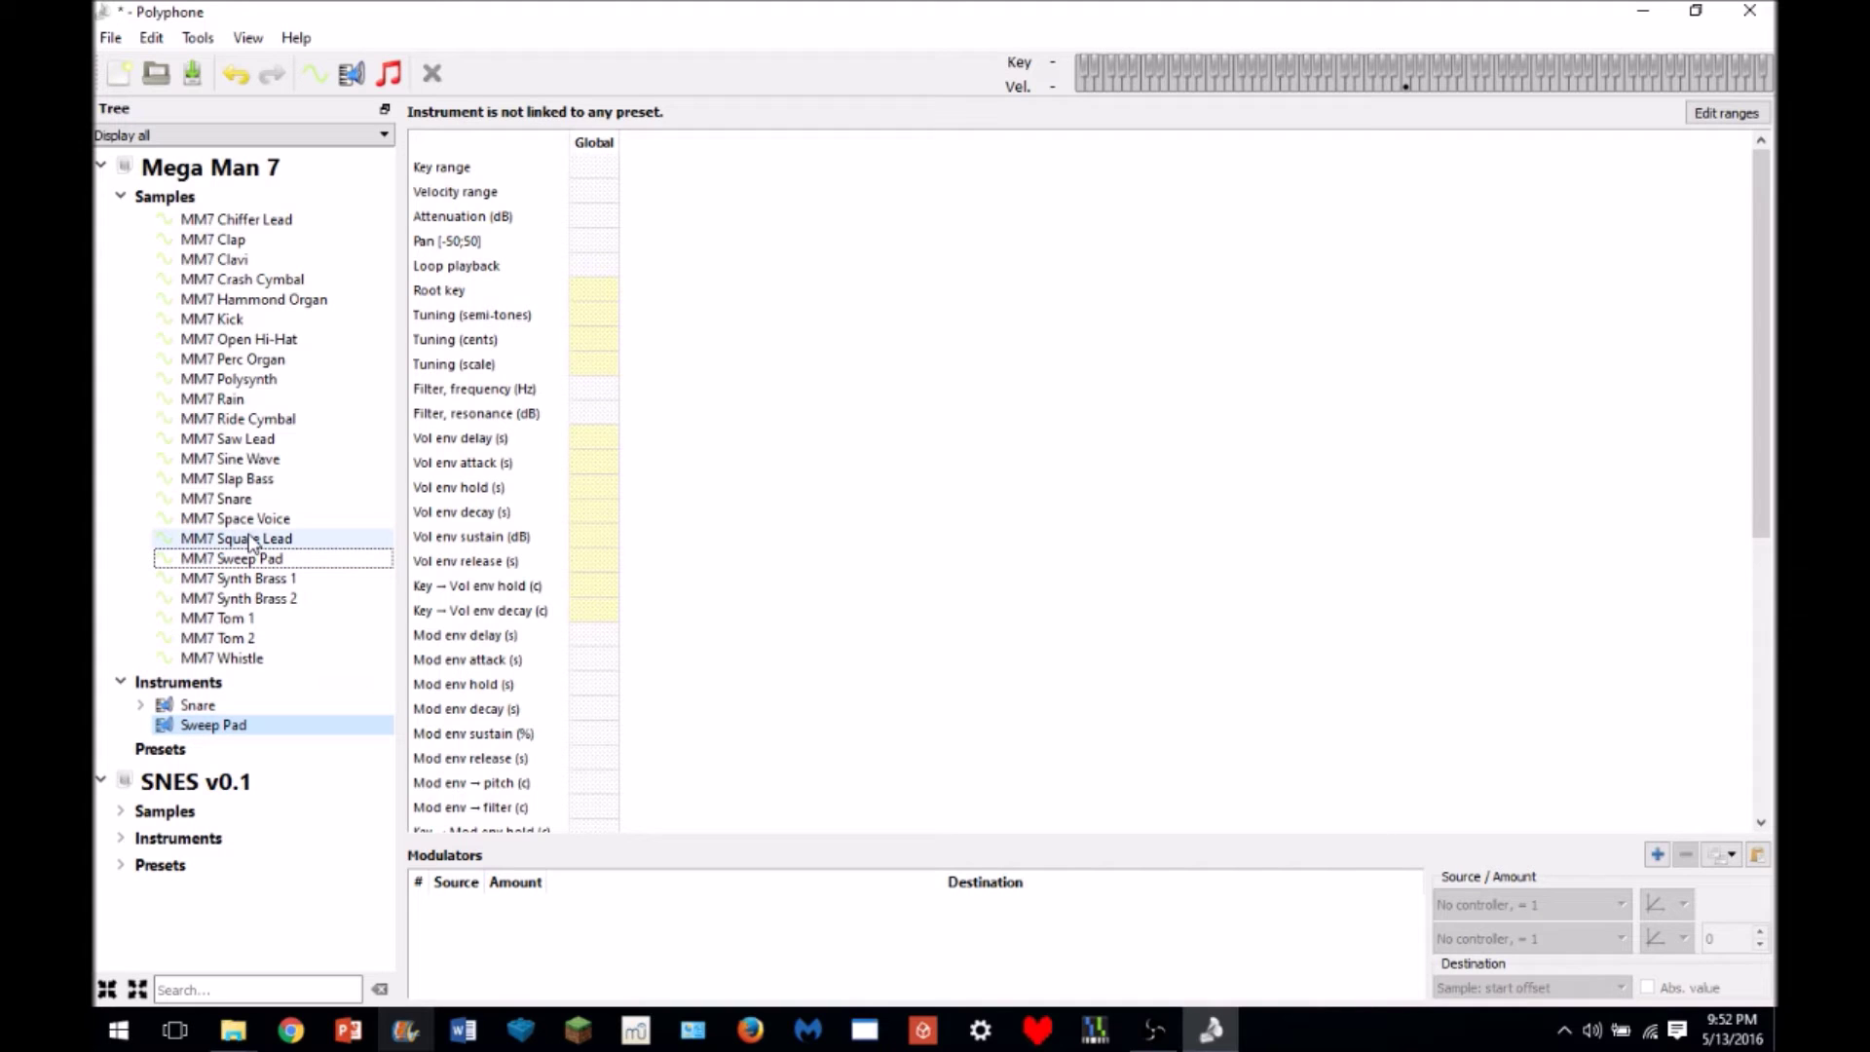
- Add the MM7 Sweep Pad sample to the Sweep Pad instrument and sound it around key 76
left_click_drag(234, 558, 227, 724)
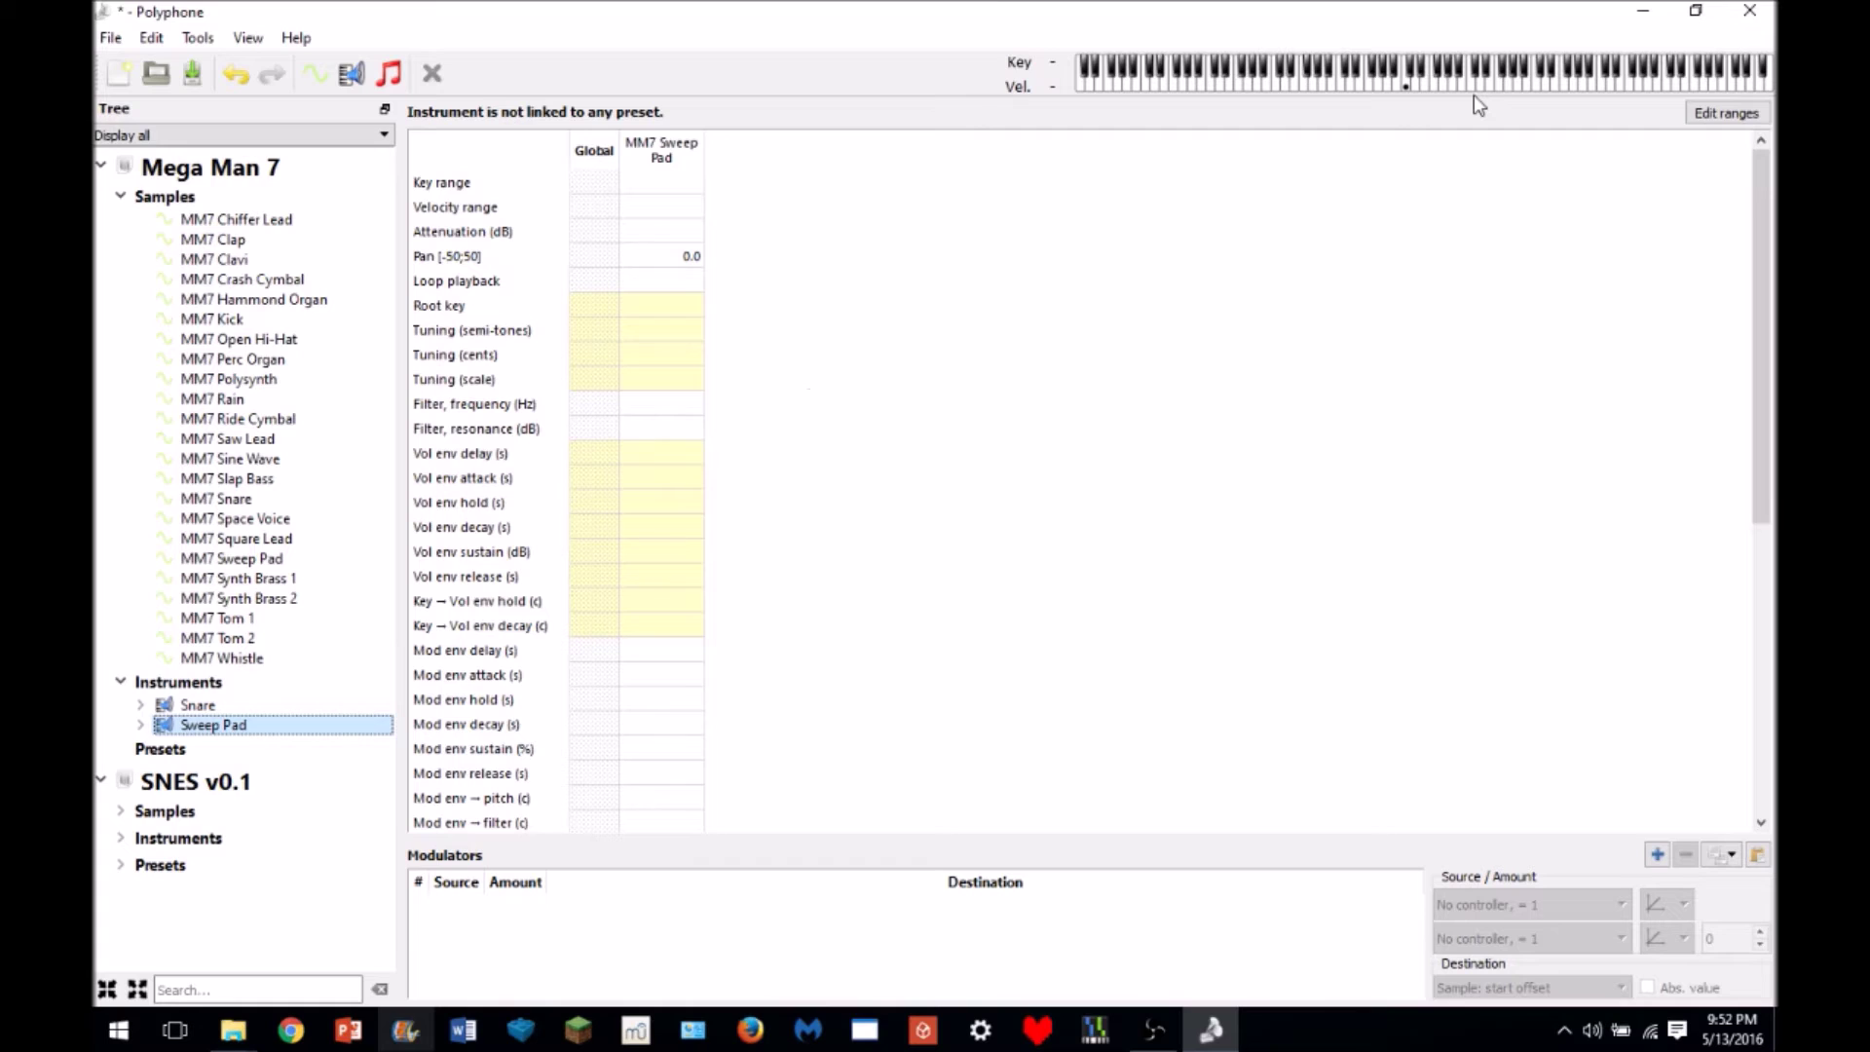
left_click(1482, 86)
left_click(1490, 86)
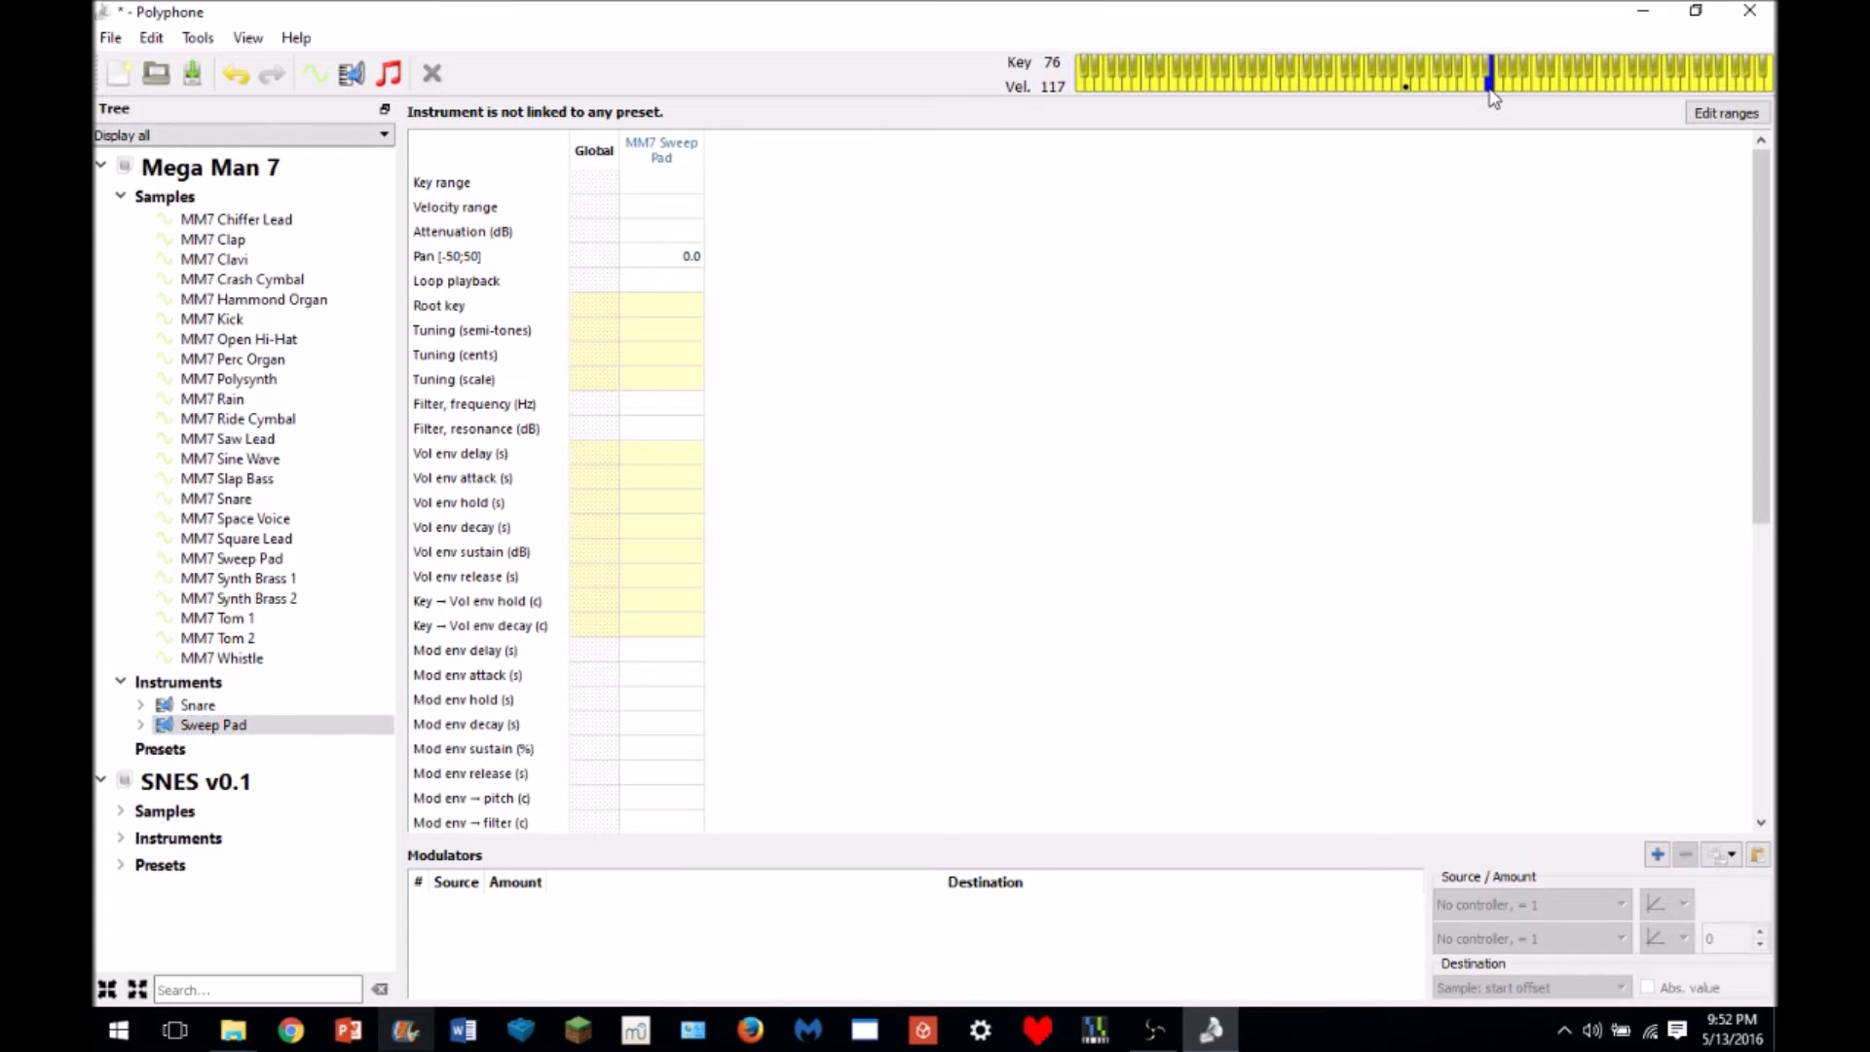
- Compare the Snare and Sweep Pad instruments, sounding each near the middle of the virtual keyboard
left_click(277, 730)
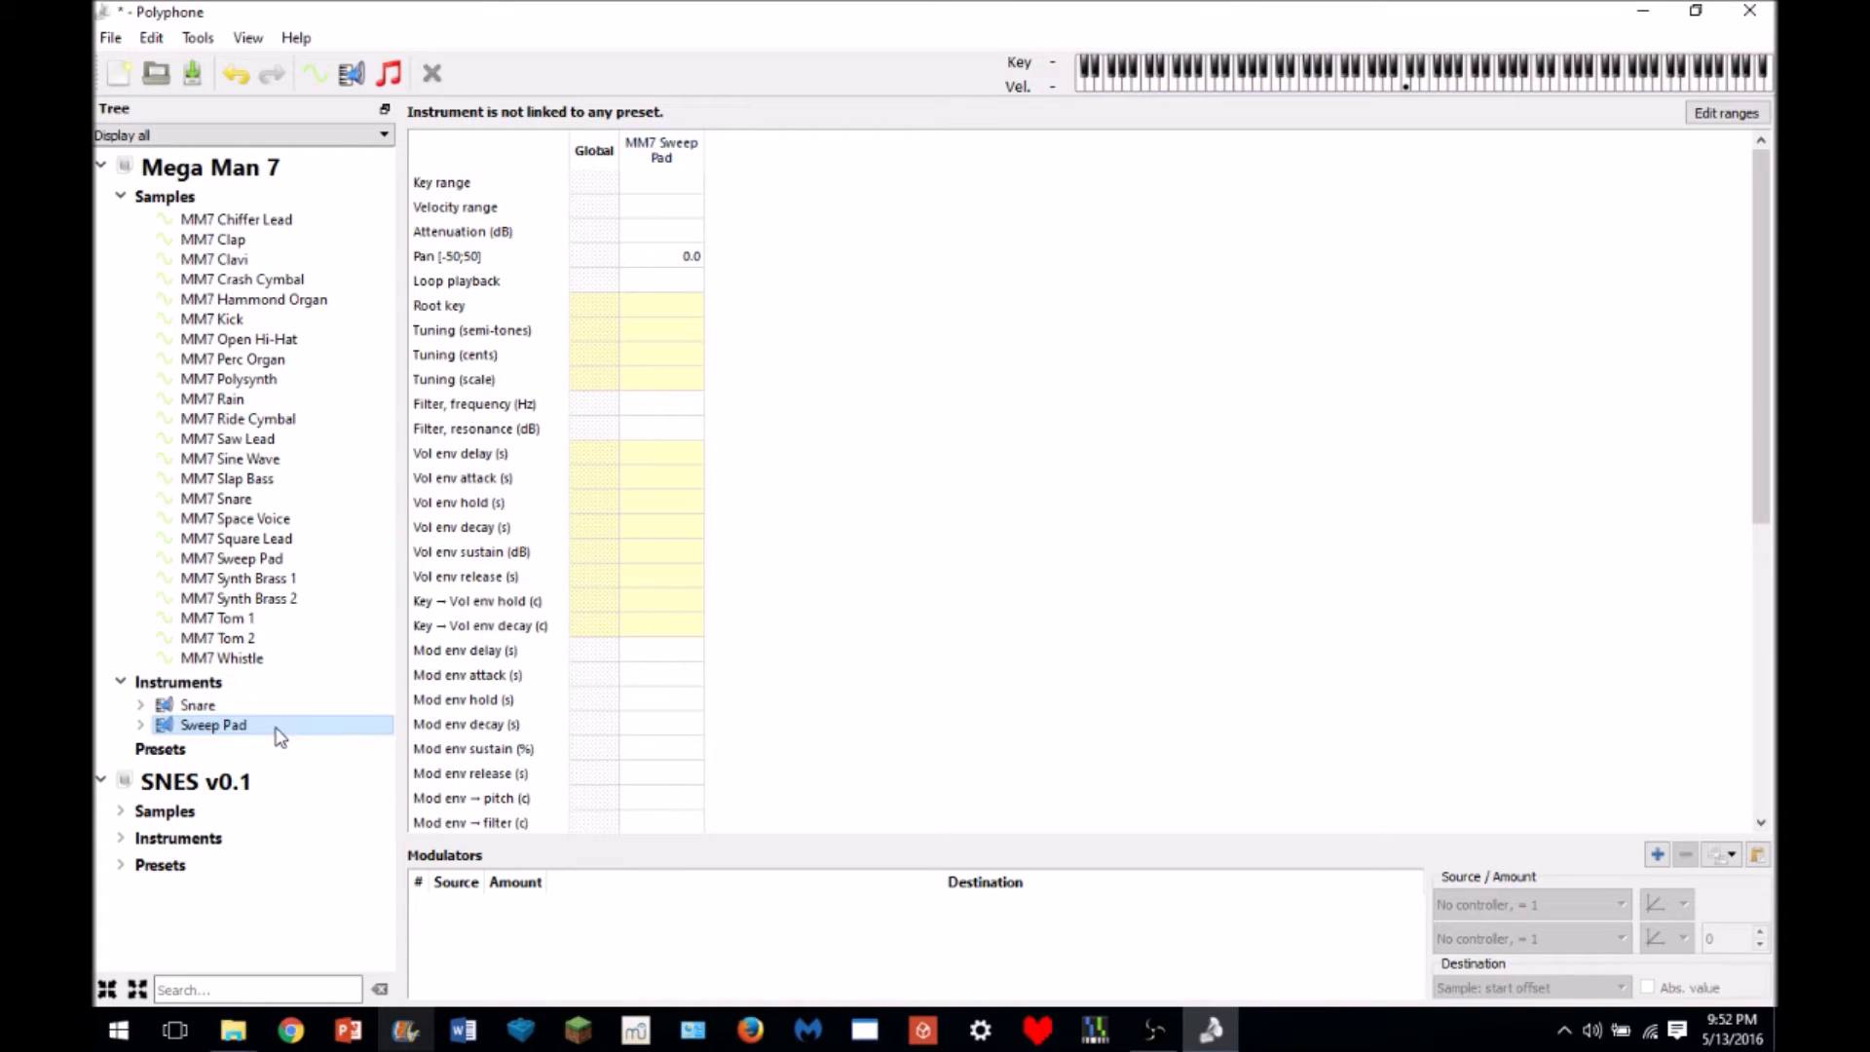
double_click(181, 727)
double_click(175, 728)
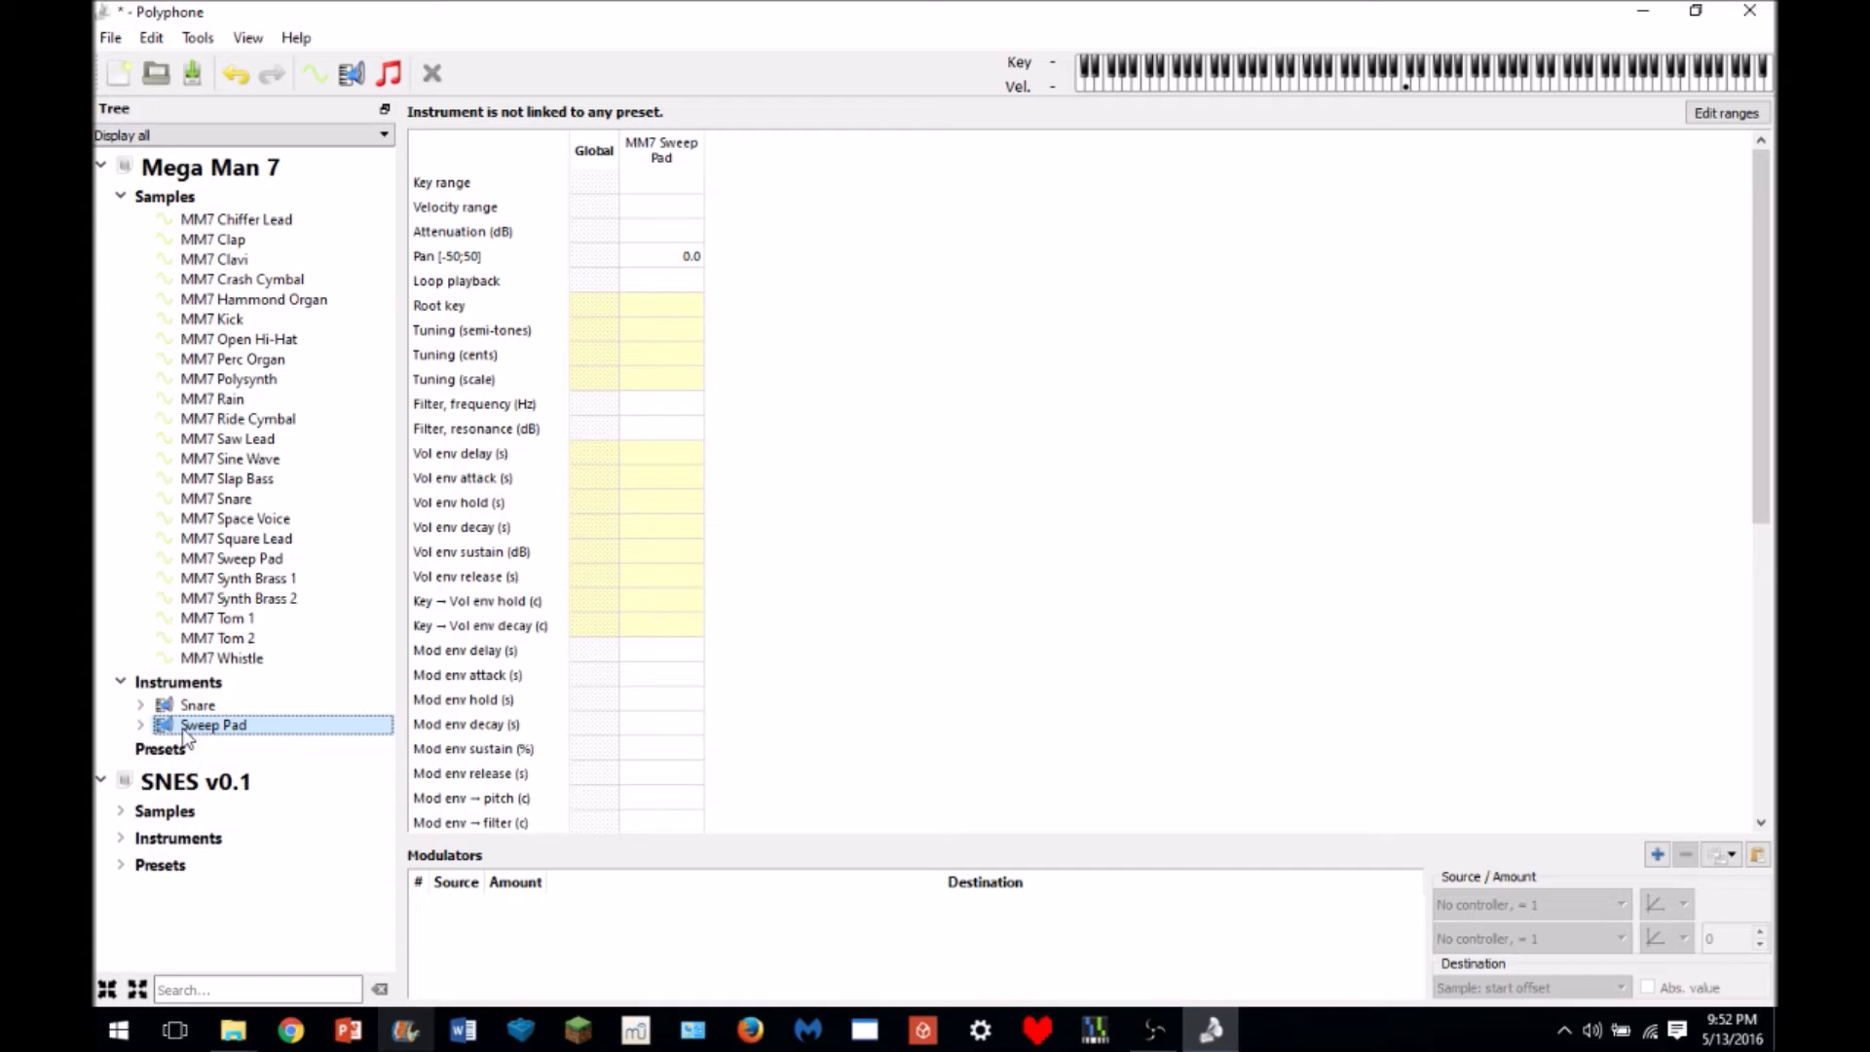
left_click(185, 706)
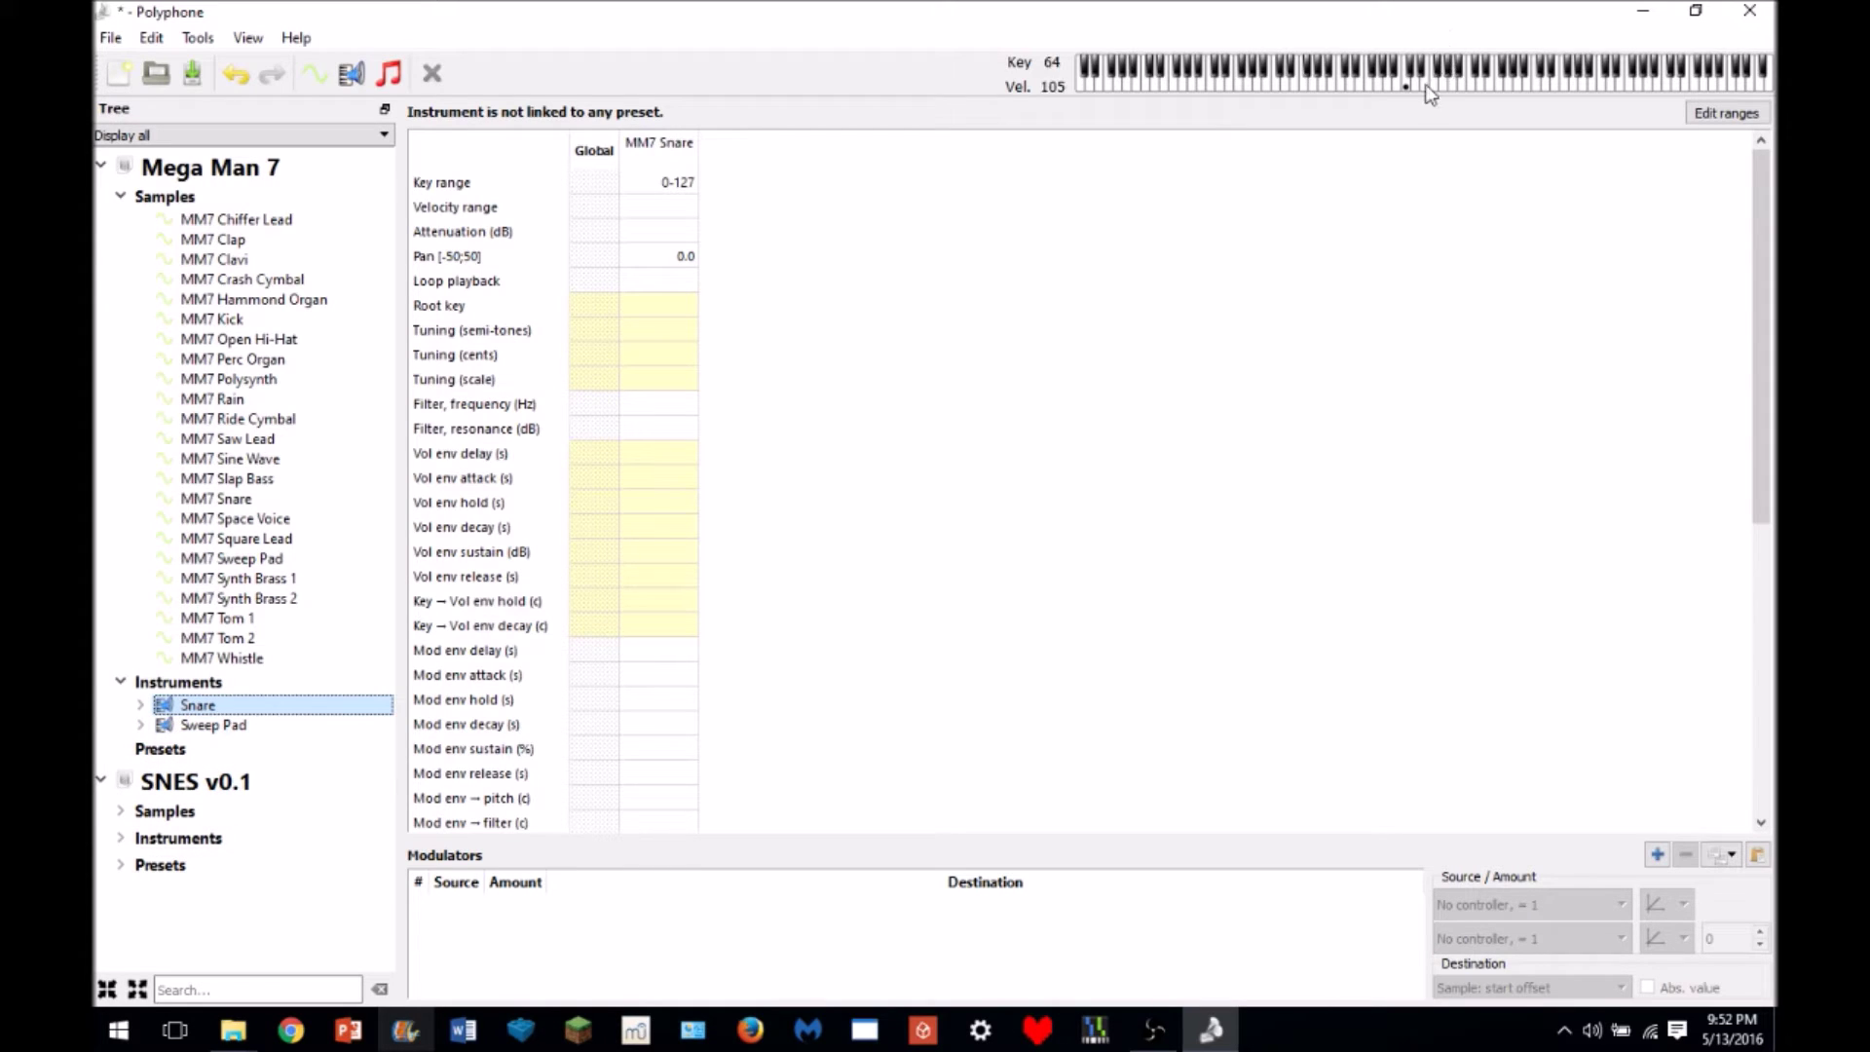
left_click(242, 724)
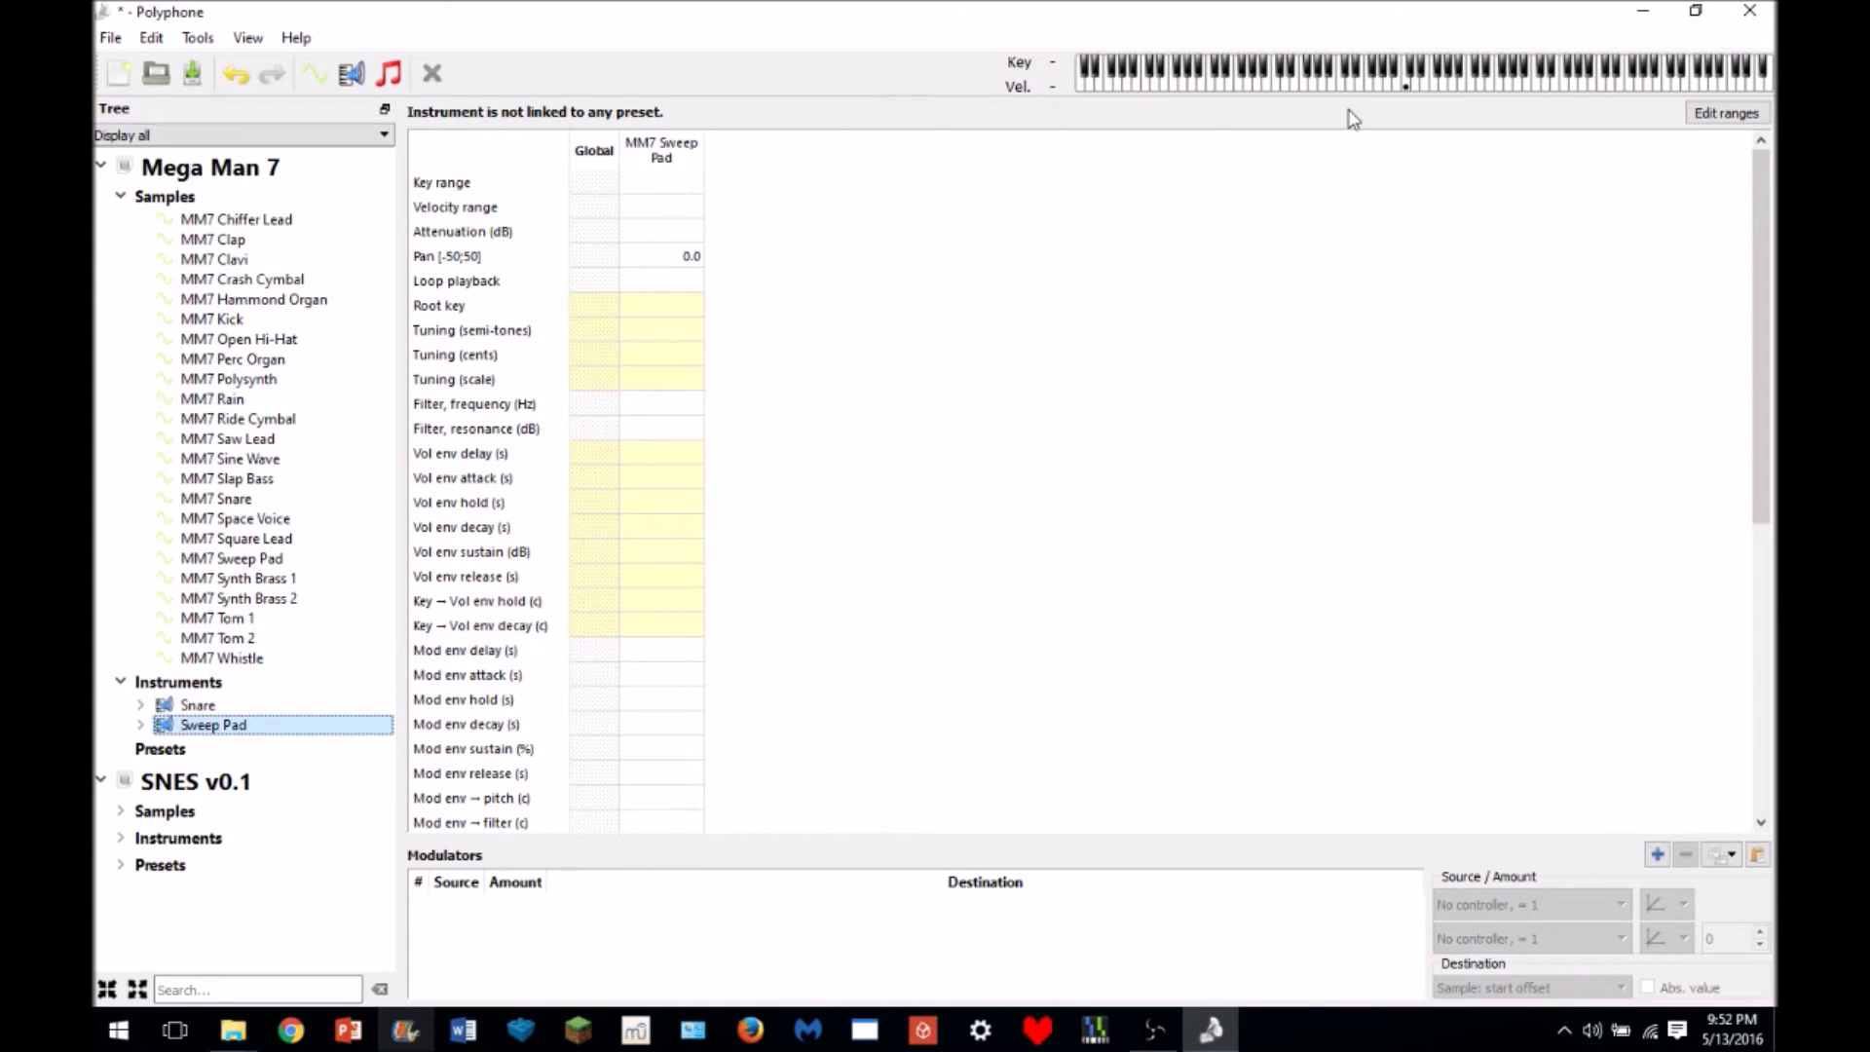
left_click(1422, 90)
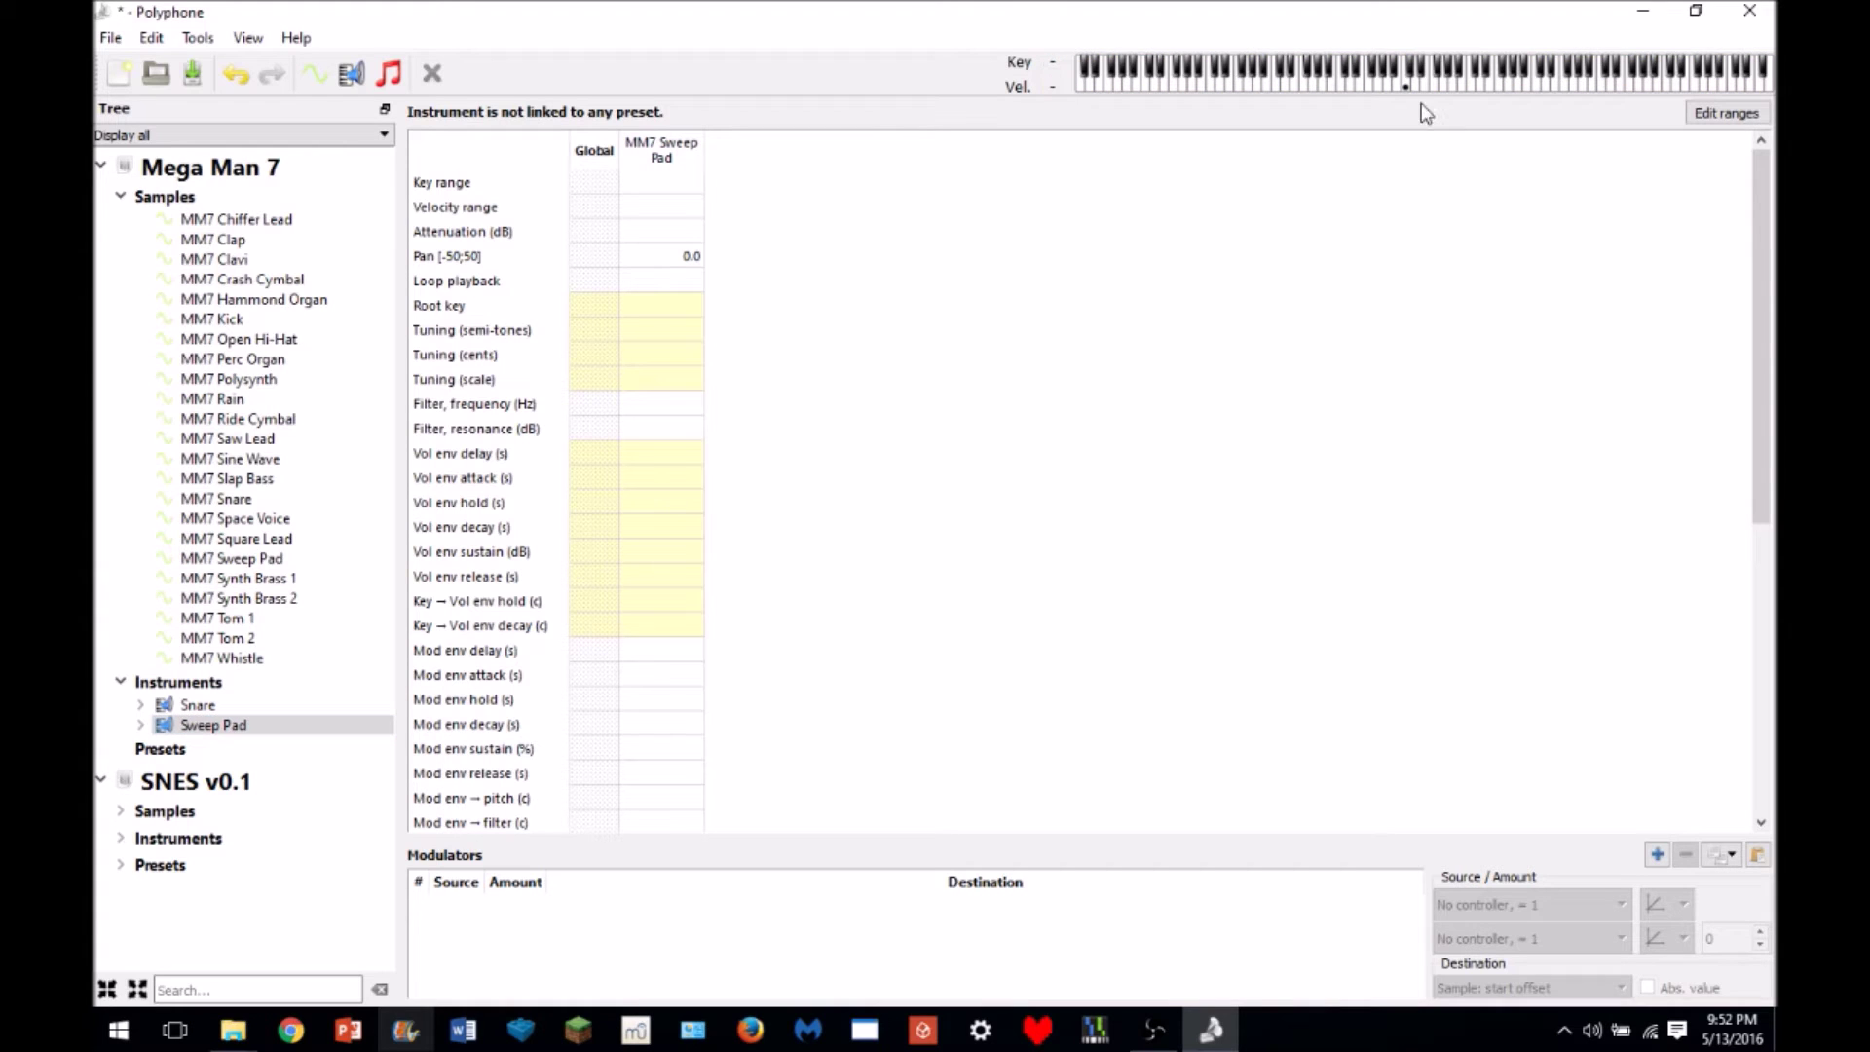
- Play back the MM7 Sweep Pad sample, and sound the Sweep Pad instrument at several keys up to key 83
left_click(234, 558)
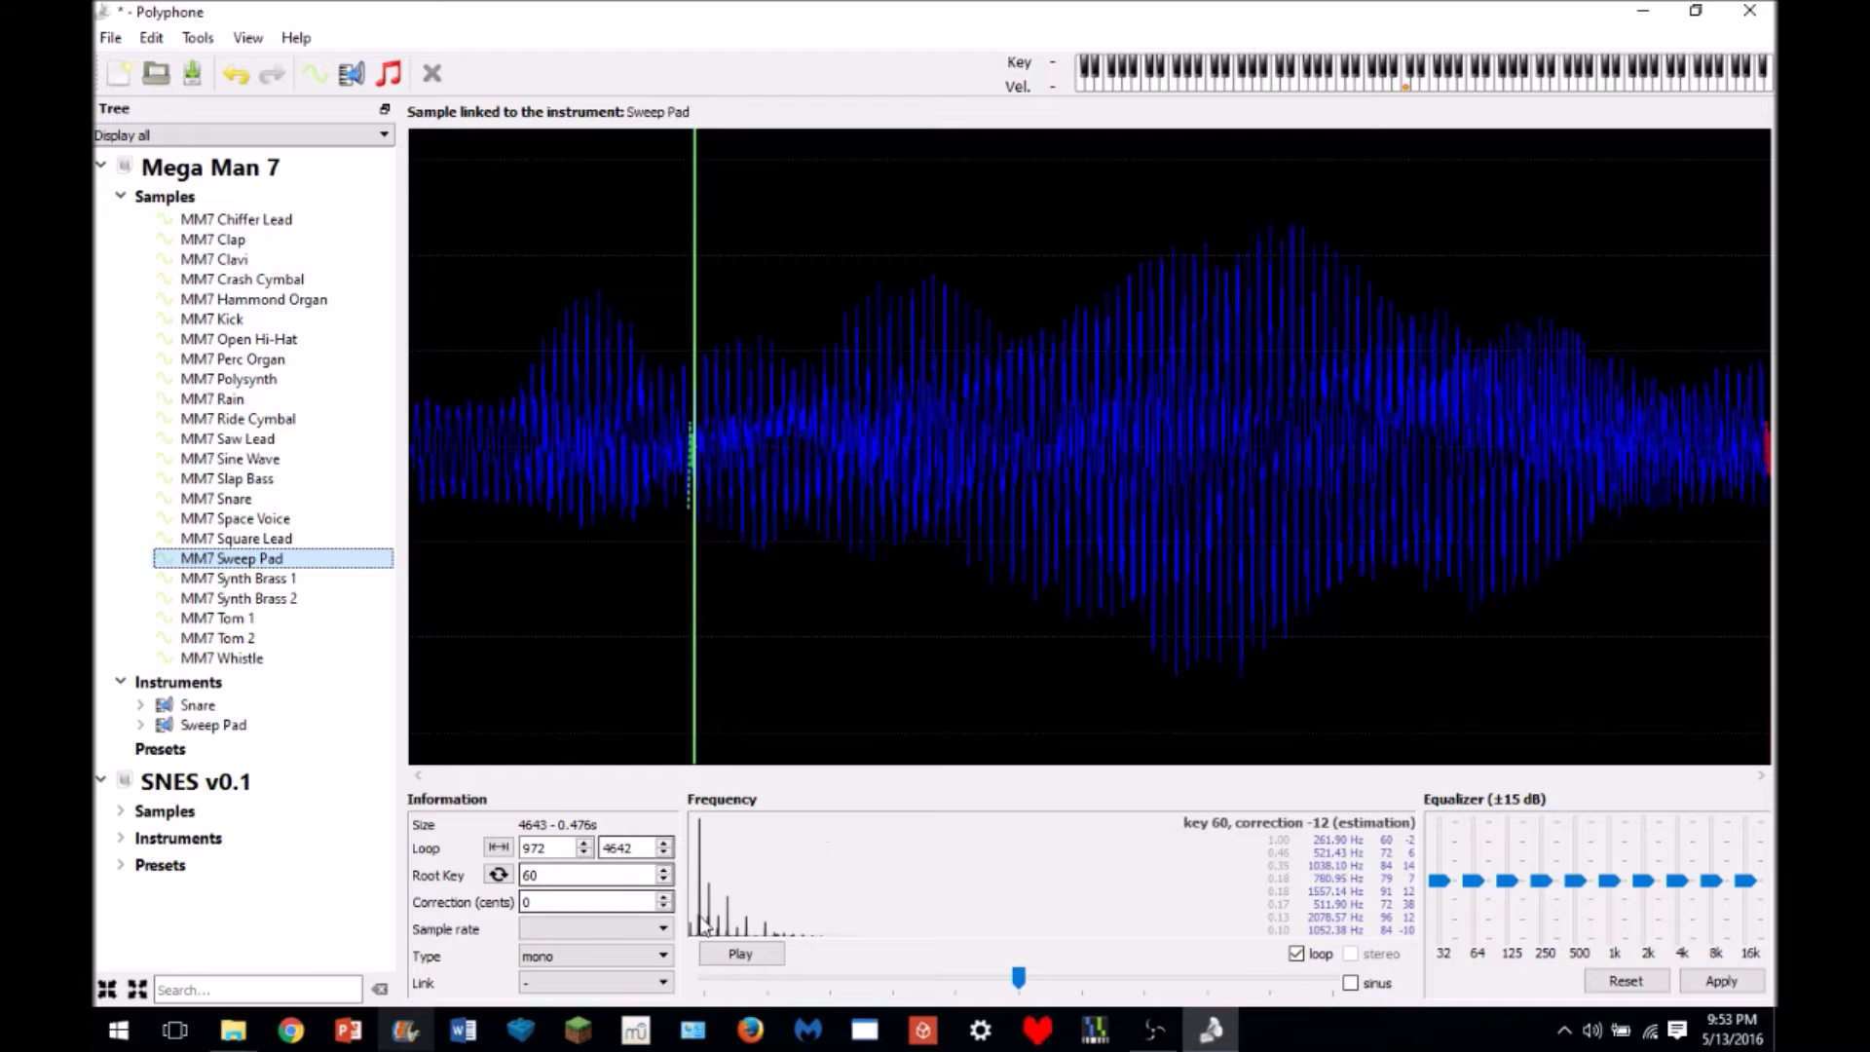
left_click(743, 955)
left_click(215, 725)
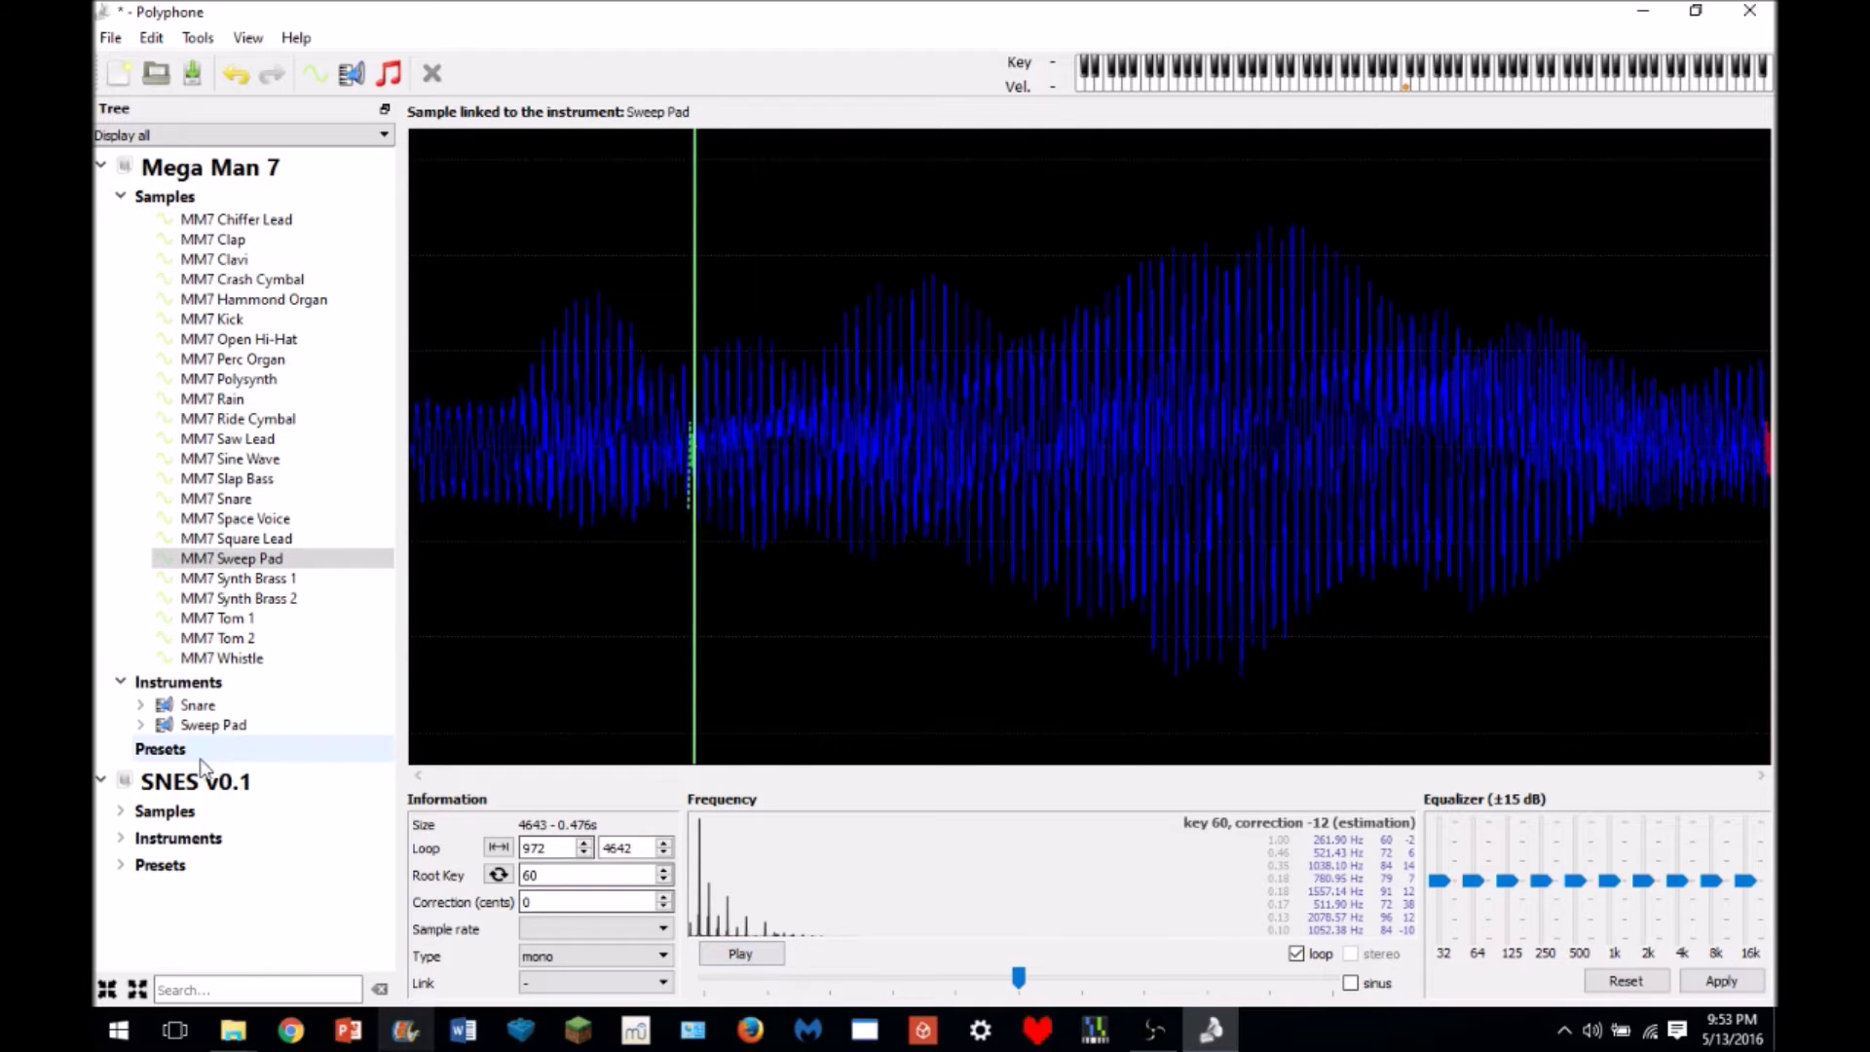
left_click(1519, 70)
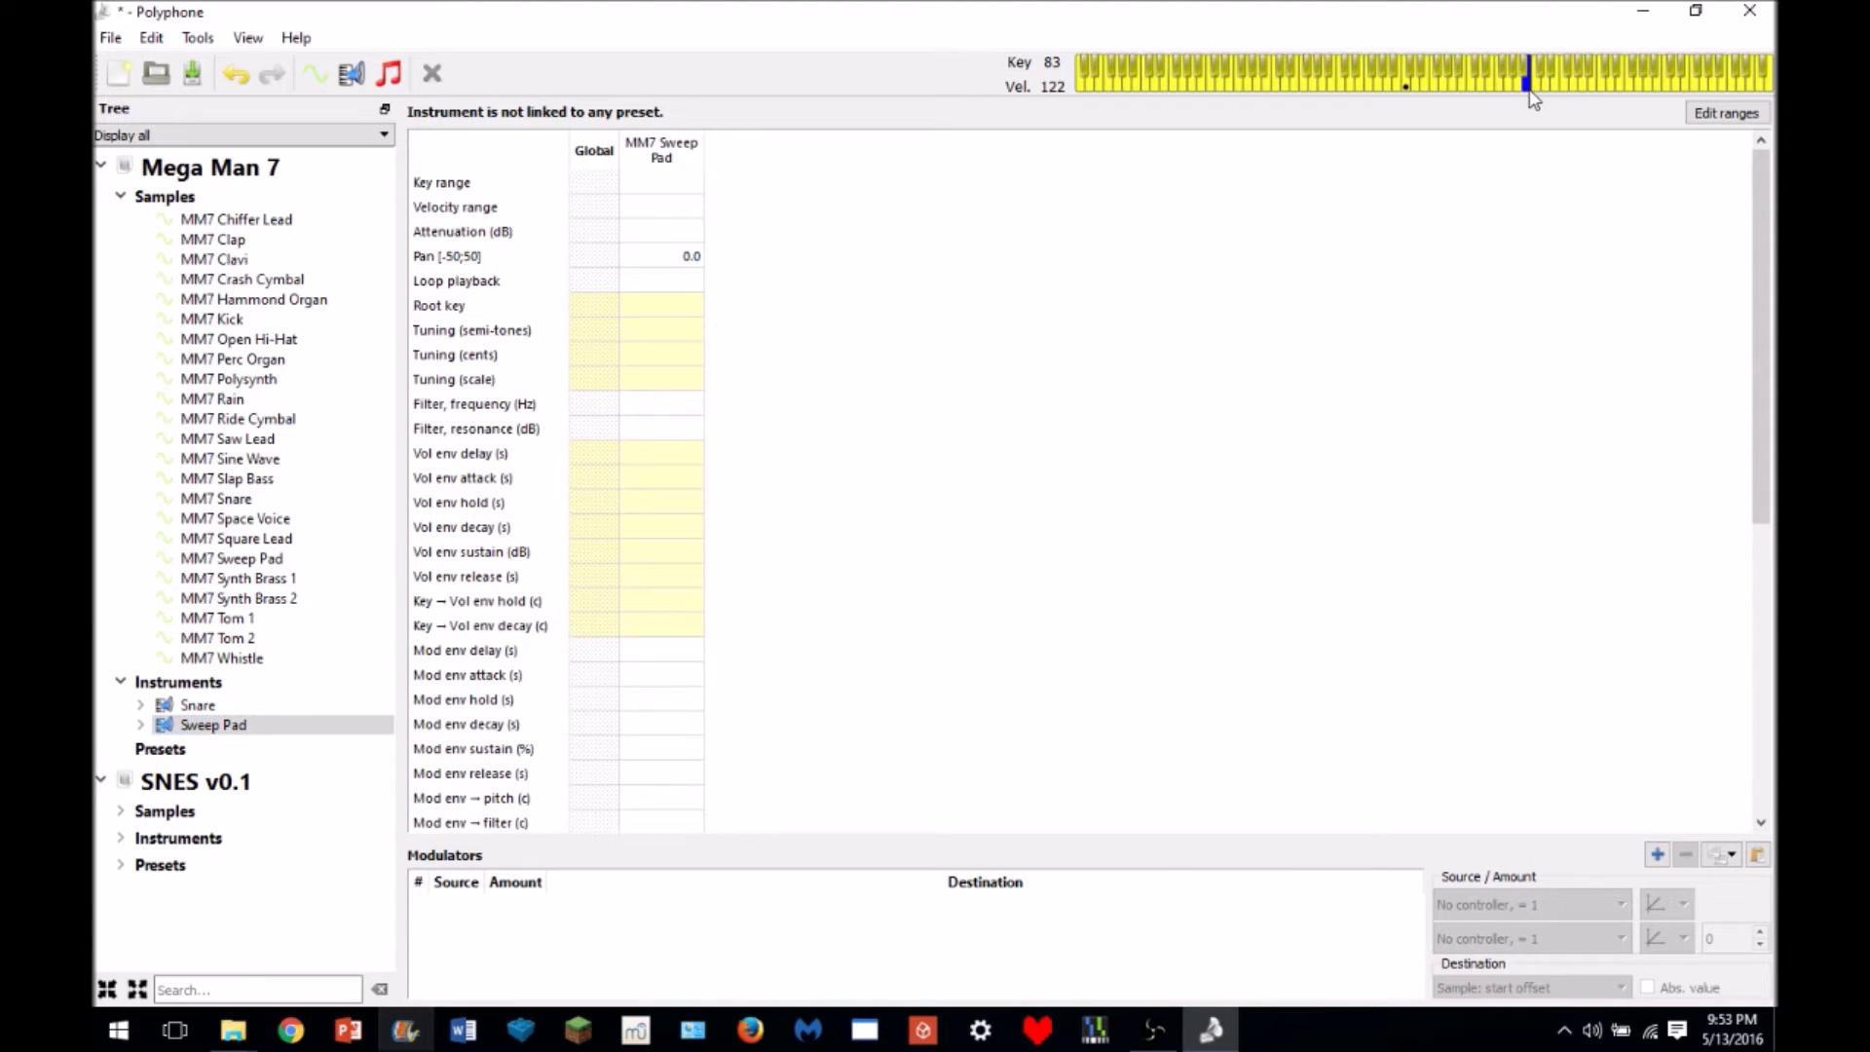
left_click(1468, 89)
left_click(1489, 89)
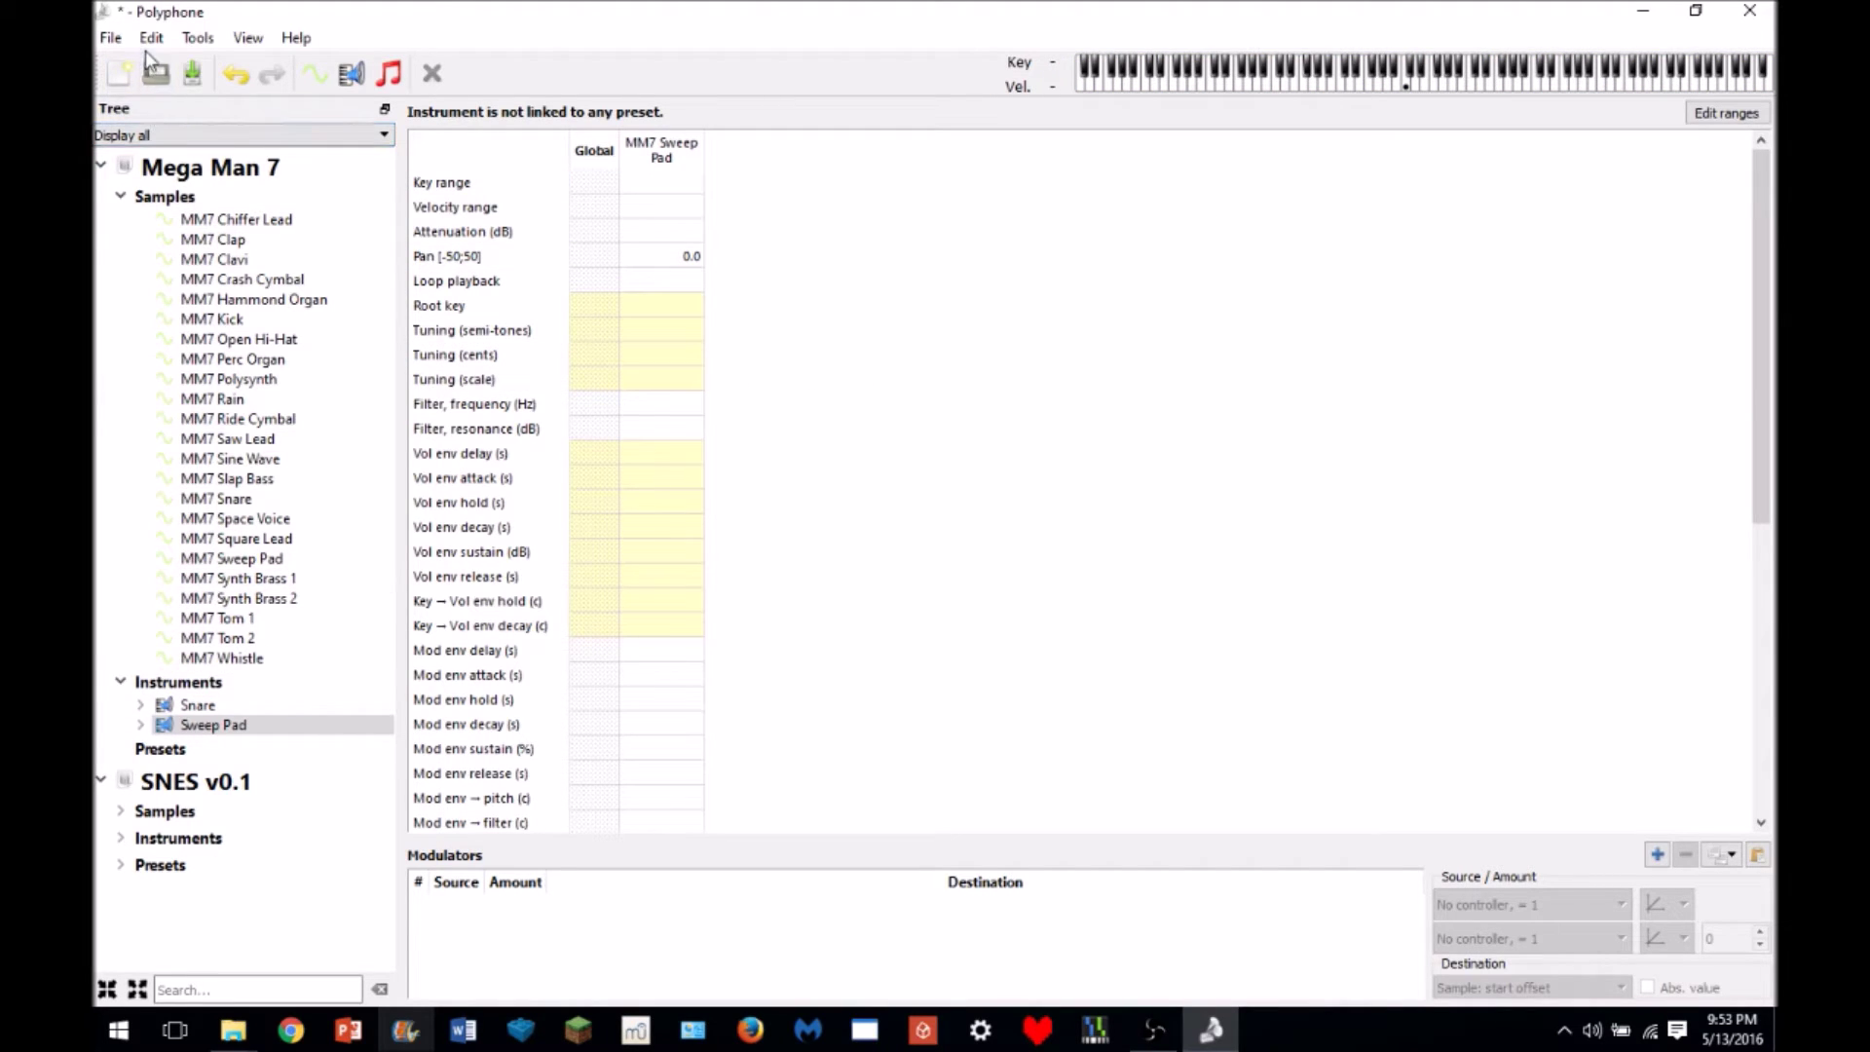
- Examine the loop playback setting of the CT Accordion instrument in the SNES v0.1 soundfont
left_click(119, 839)
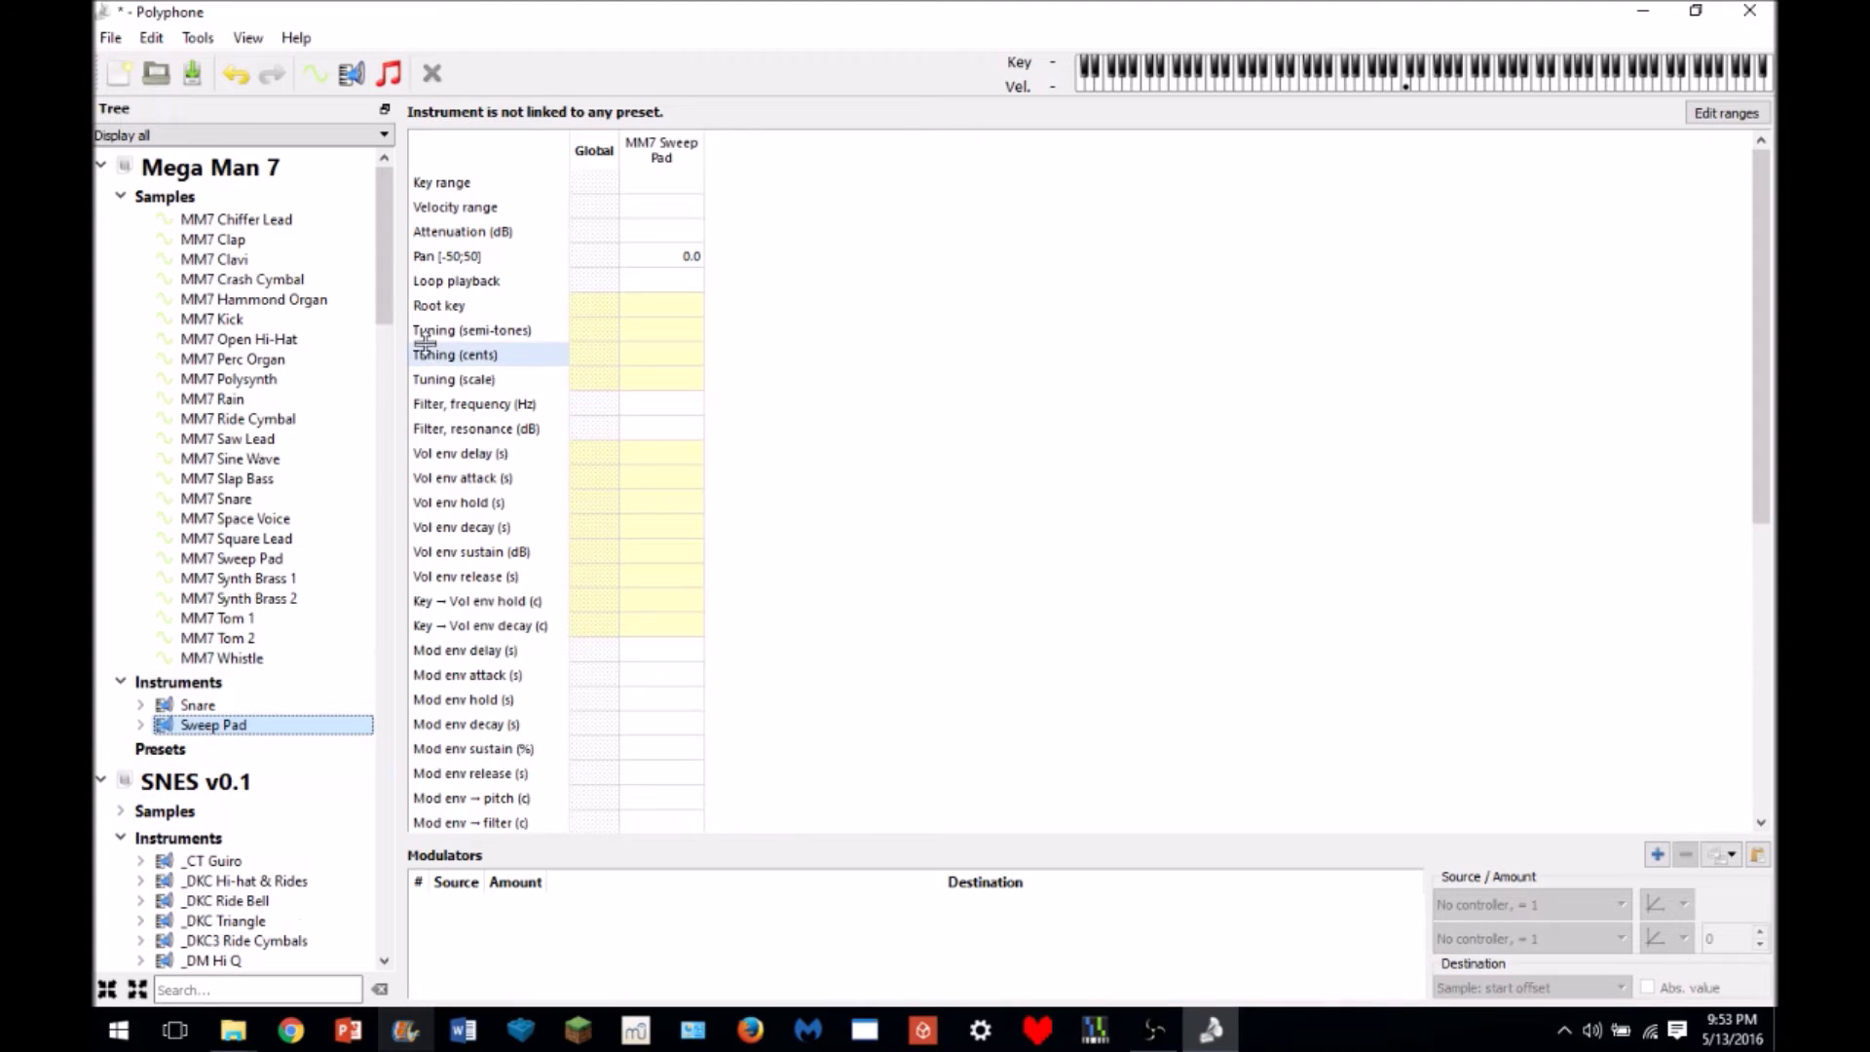
scroll(219, 690, "down", 12)
left_click(222, 676)
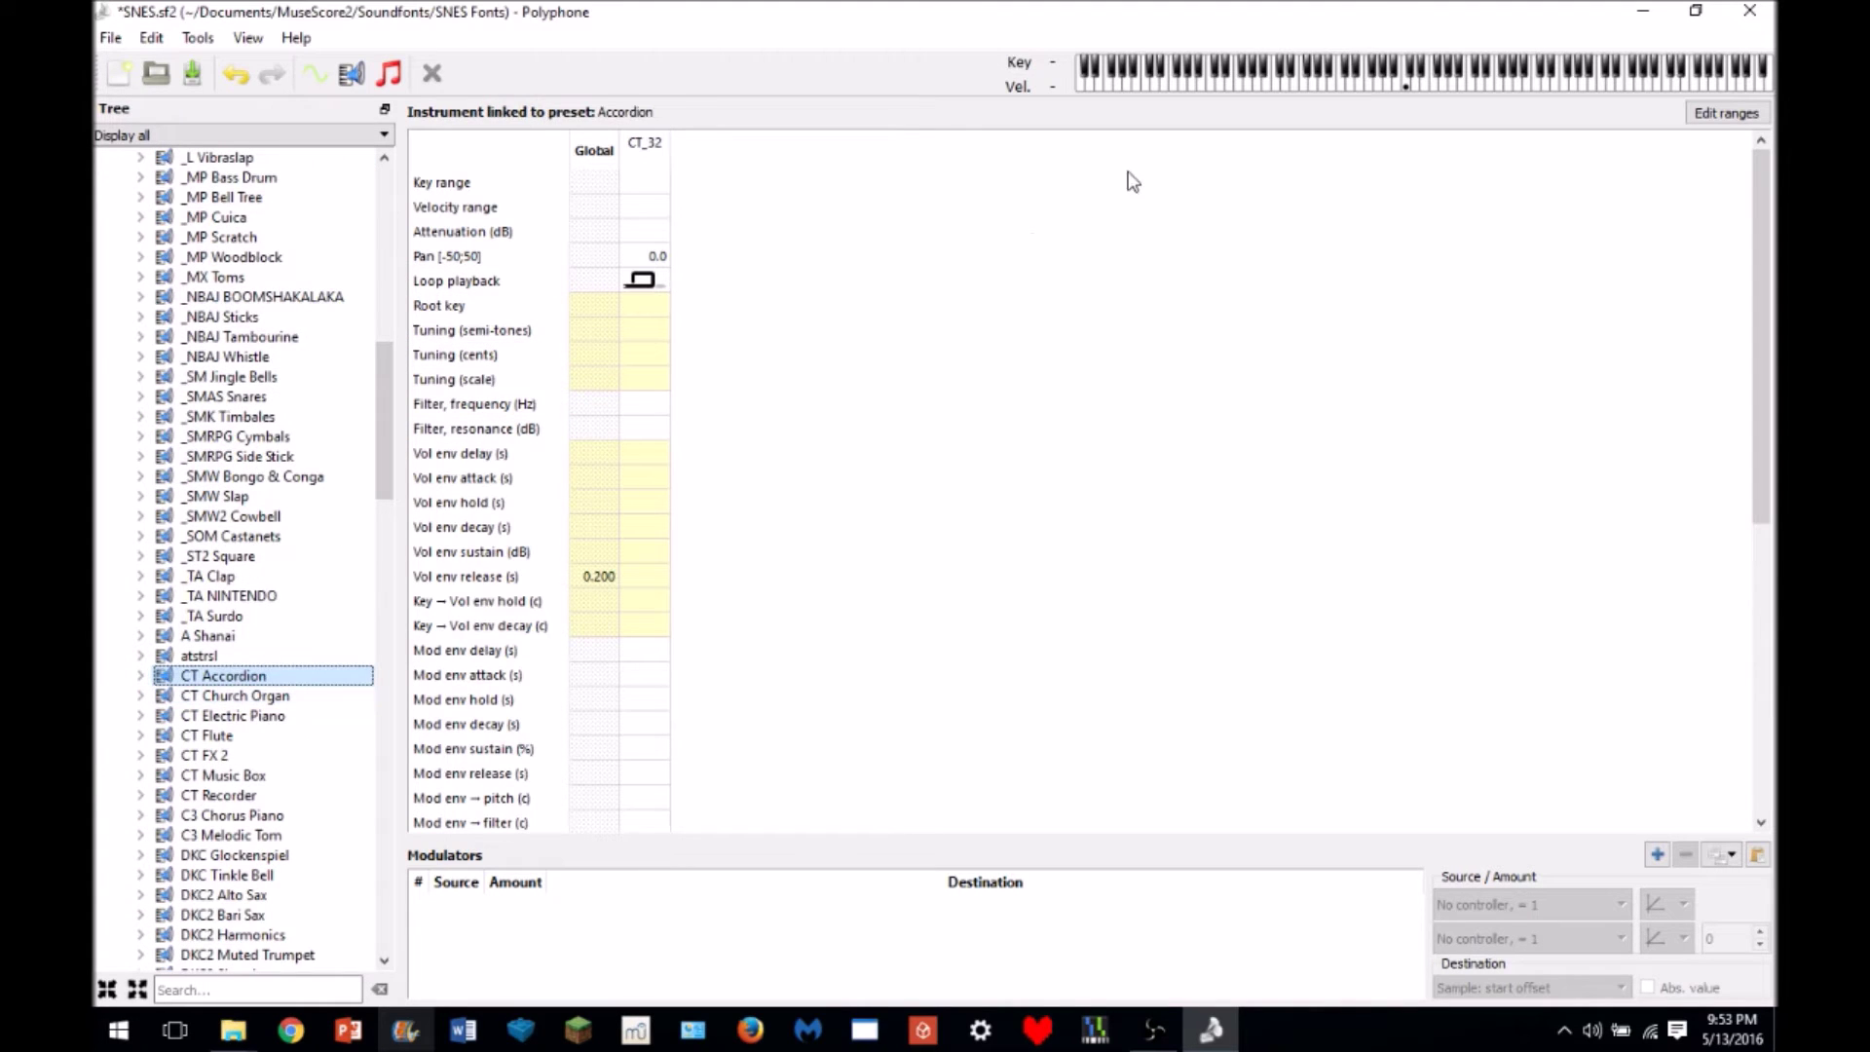
scroll(380, 255, "up", 12)
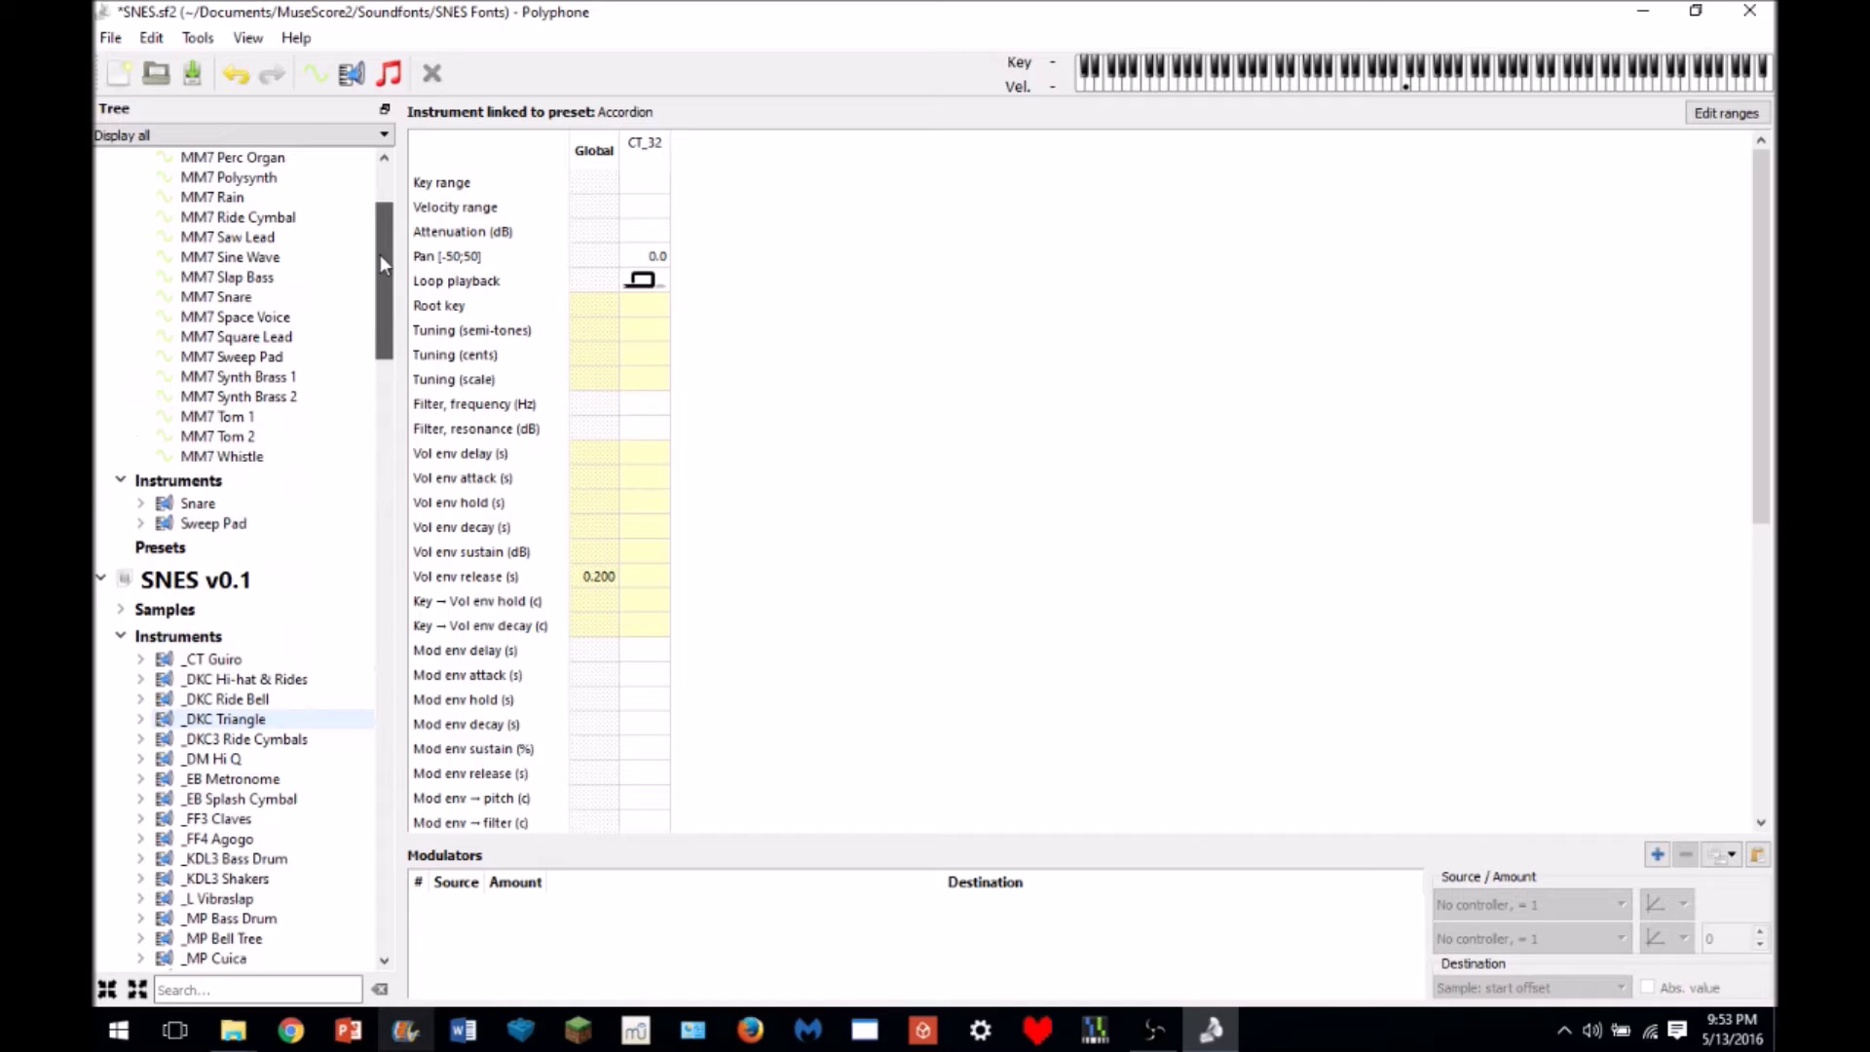
- Set loop playback of MM7 Sweep Pad in the Sweep Pad instrument to the loop option with the red end line and sound key 60
left_click(223, 549)
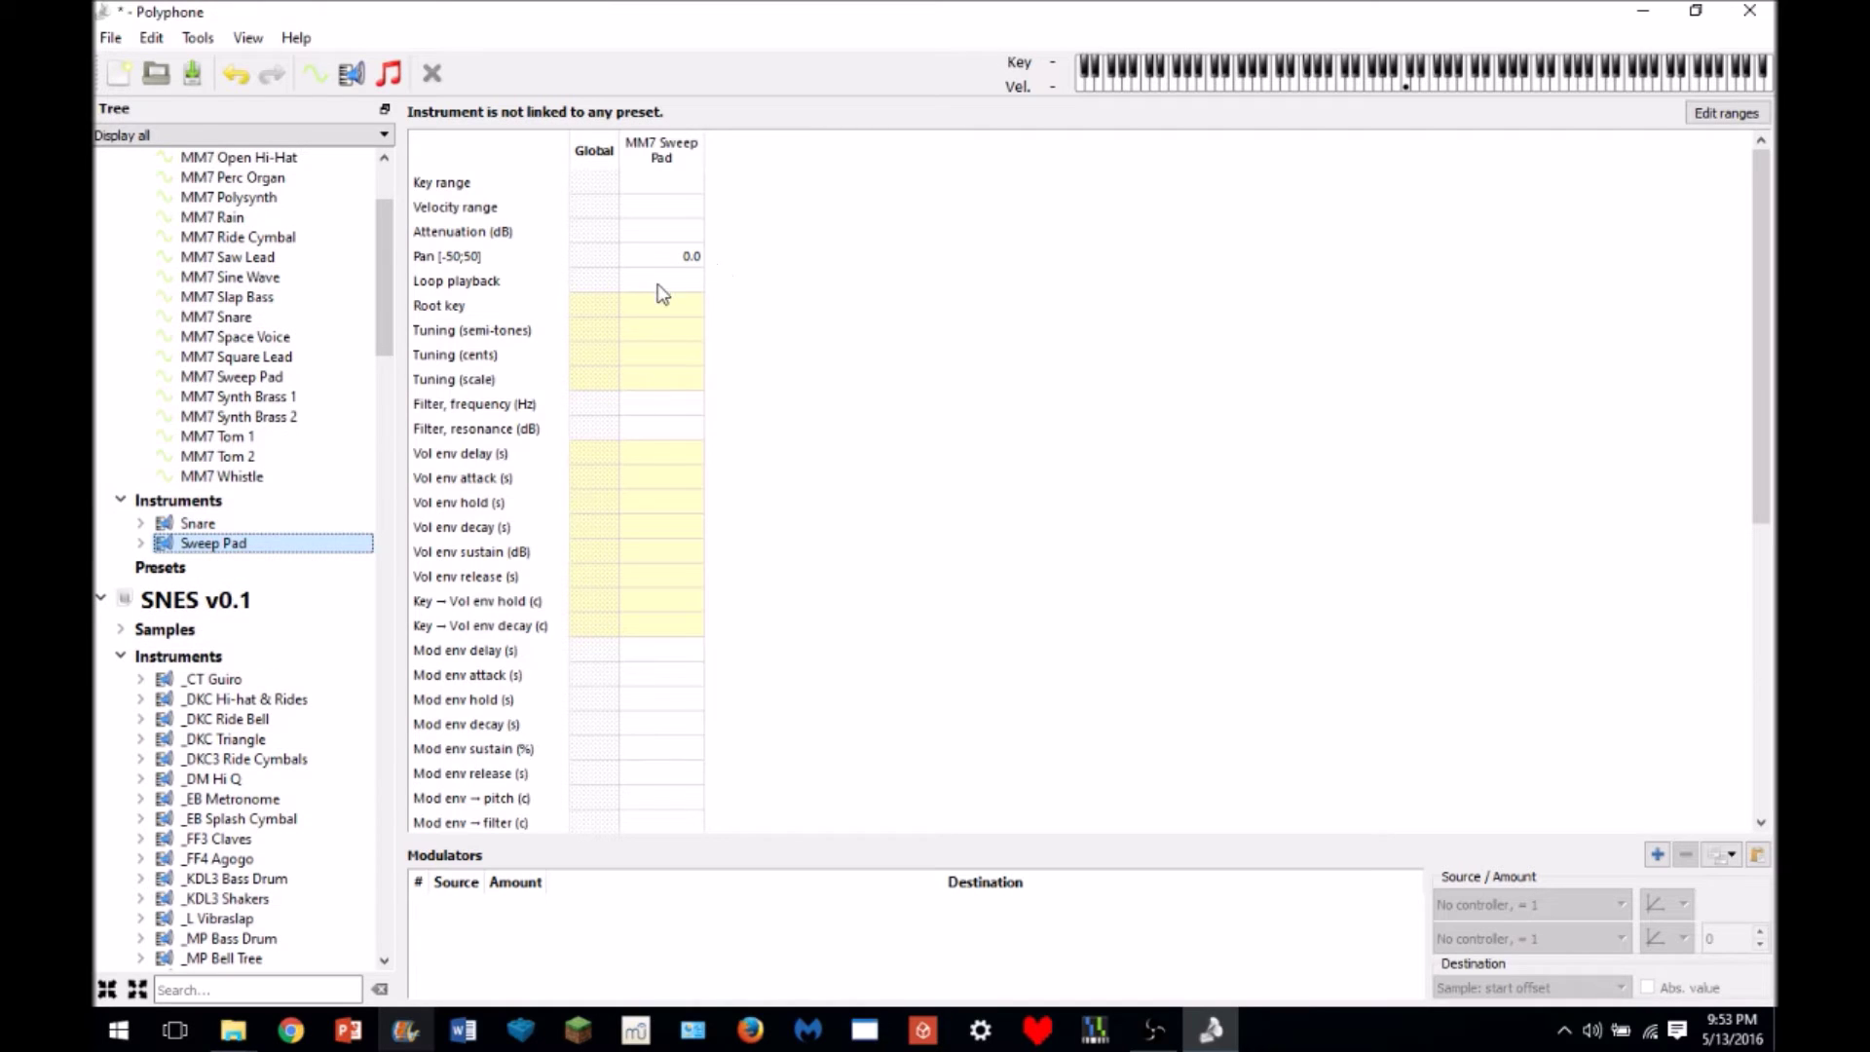
double_click(658, 282)
left_click(674, 342)
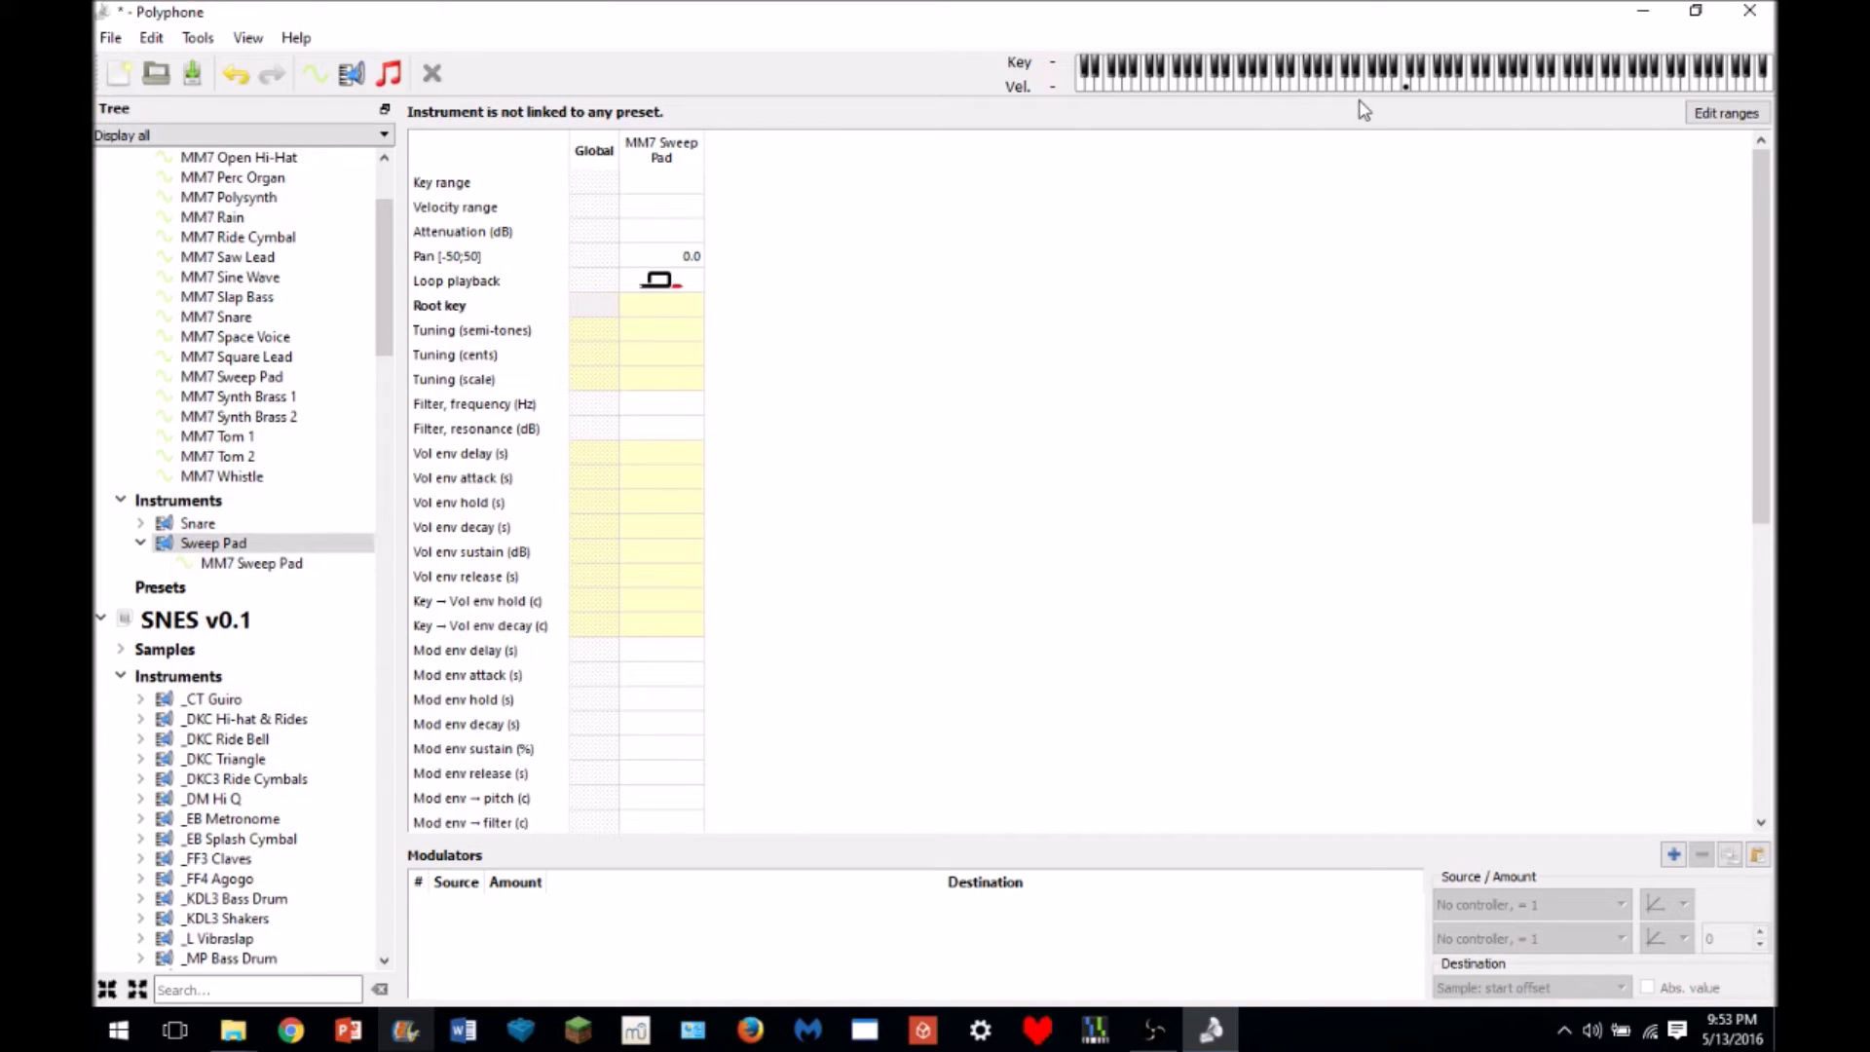
left_click(1408, 85)
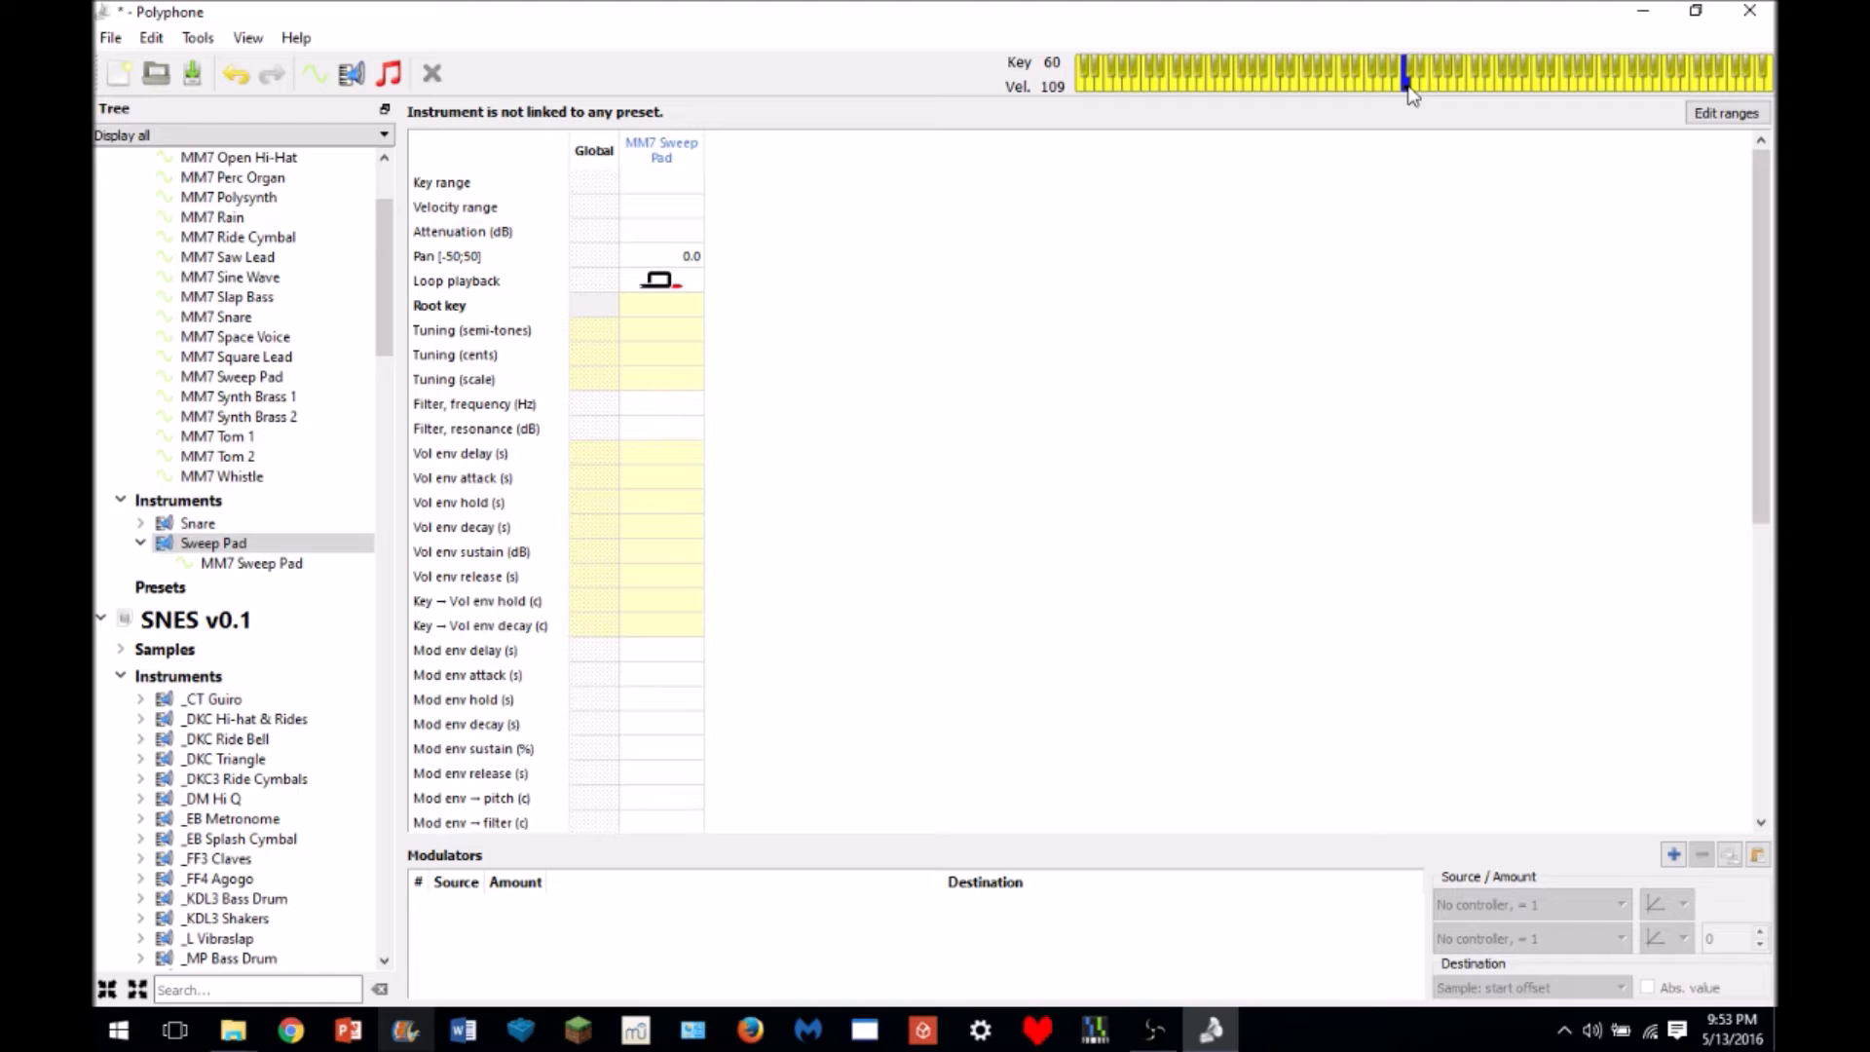
- Set loop playback of MM7 Sweep Pad to the no-loop option and sound the instrument at key 60
left_click(682, 283)
left_click(682, 283)
left_click(661, 291)
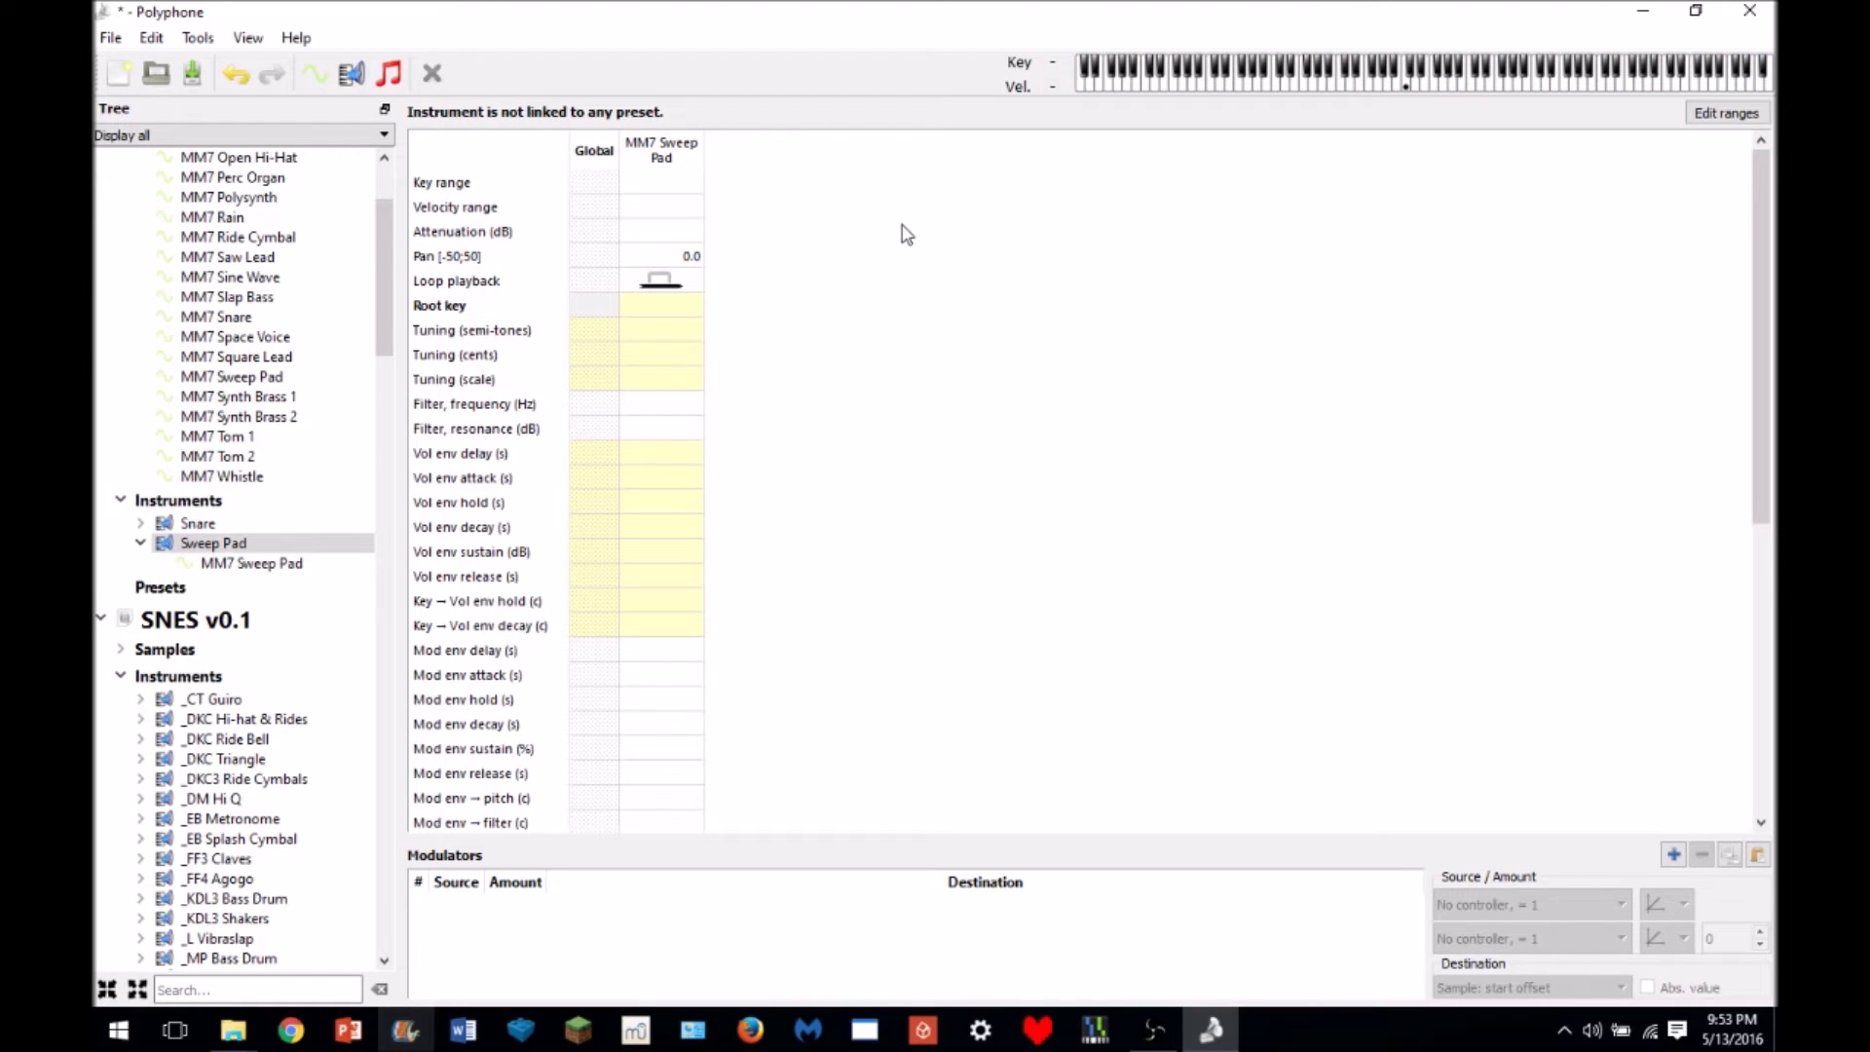
left_click(1403, 86)
left_click(1406, 84)
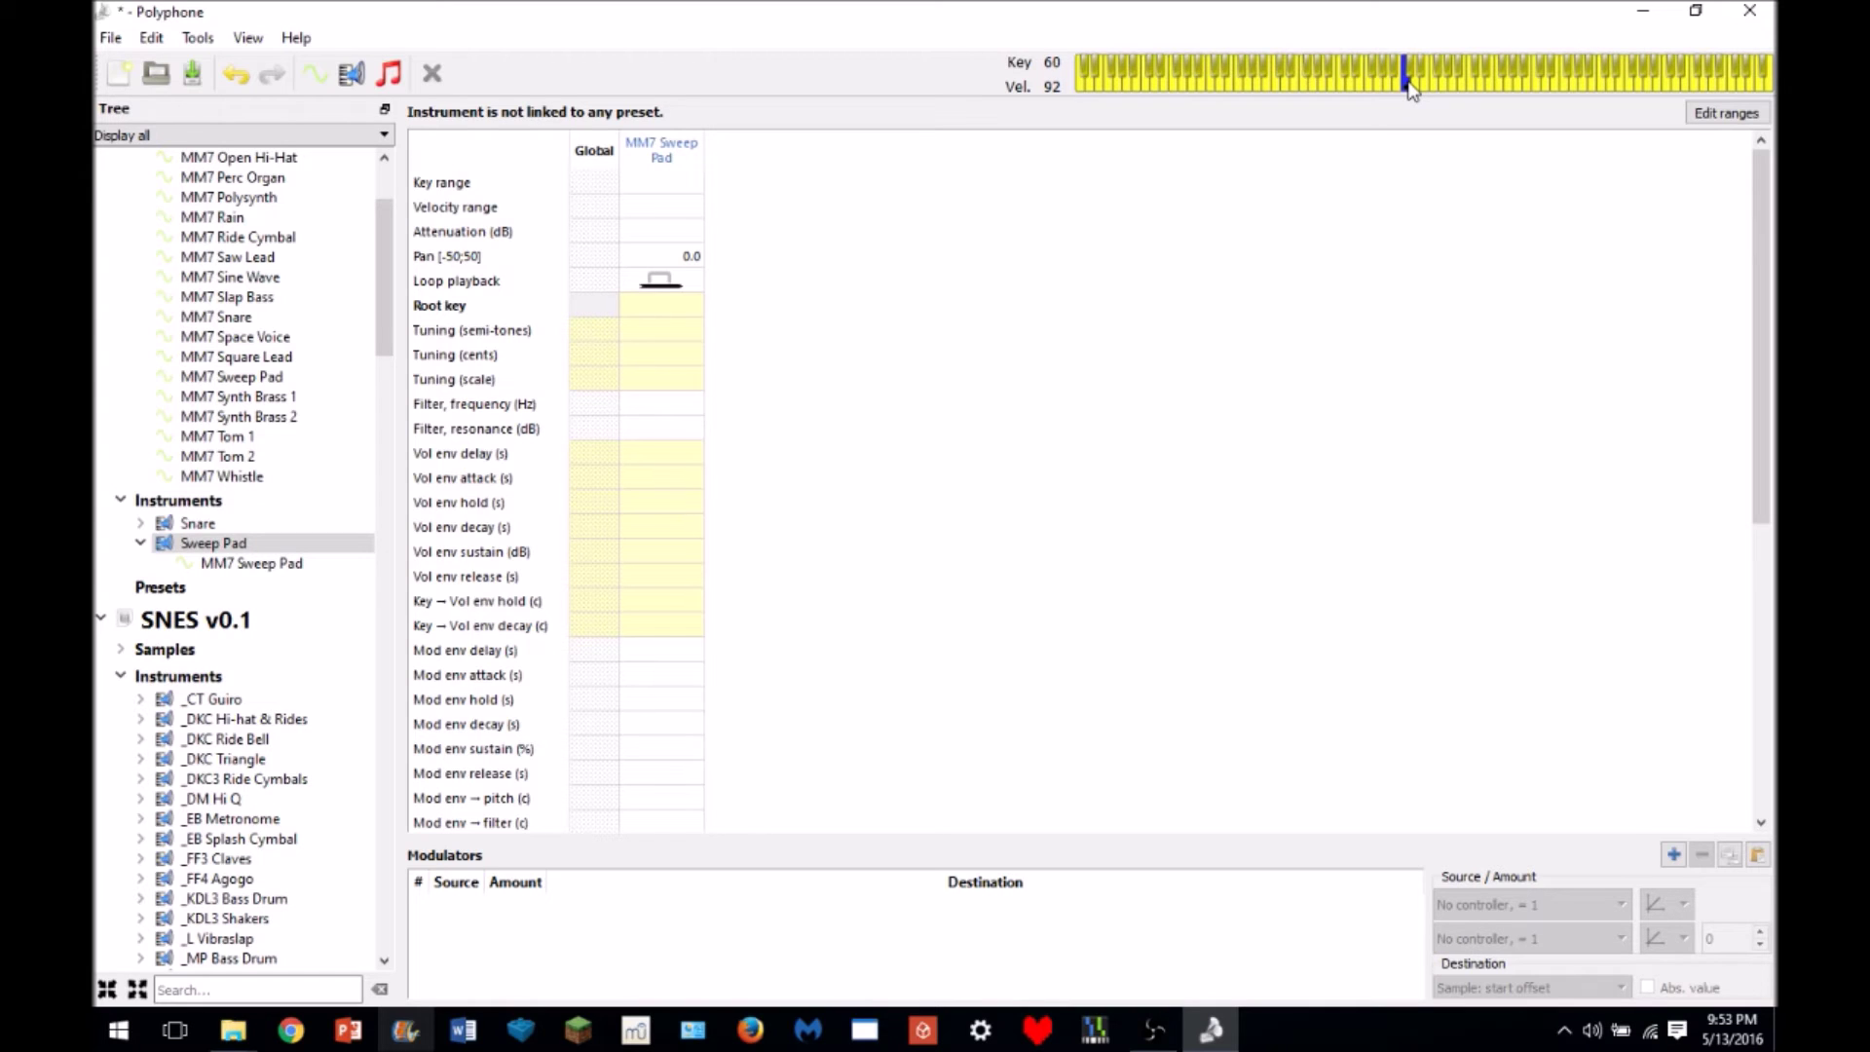
- Try the looping options for MM7 Sweep Pad, finishing on the plain loop without a red end line, and sound key 60
left_click(661, 280)
left_click(676, 335)
left_click(1404, 86)
left_click(659, 282)
left_click(662, 289)
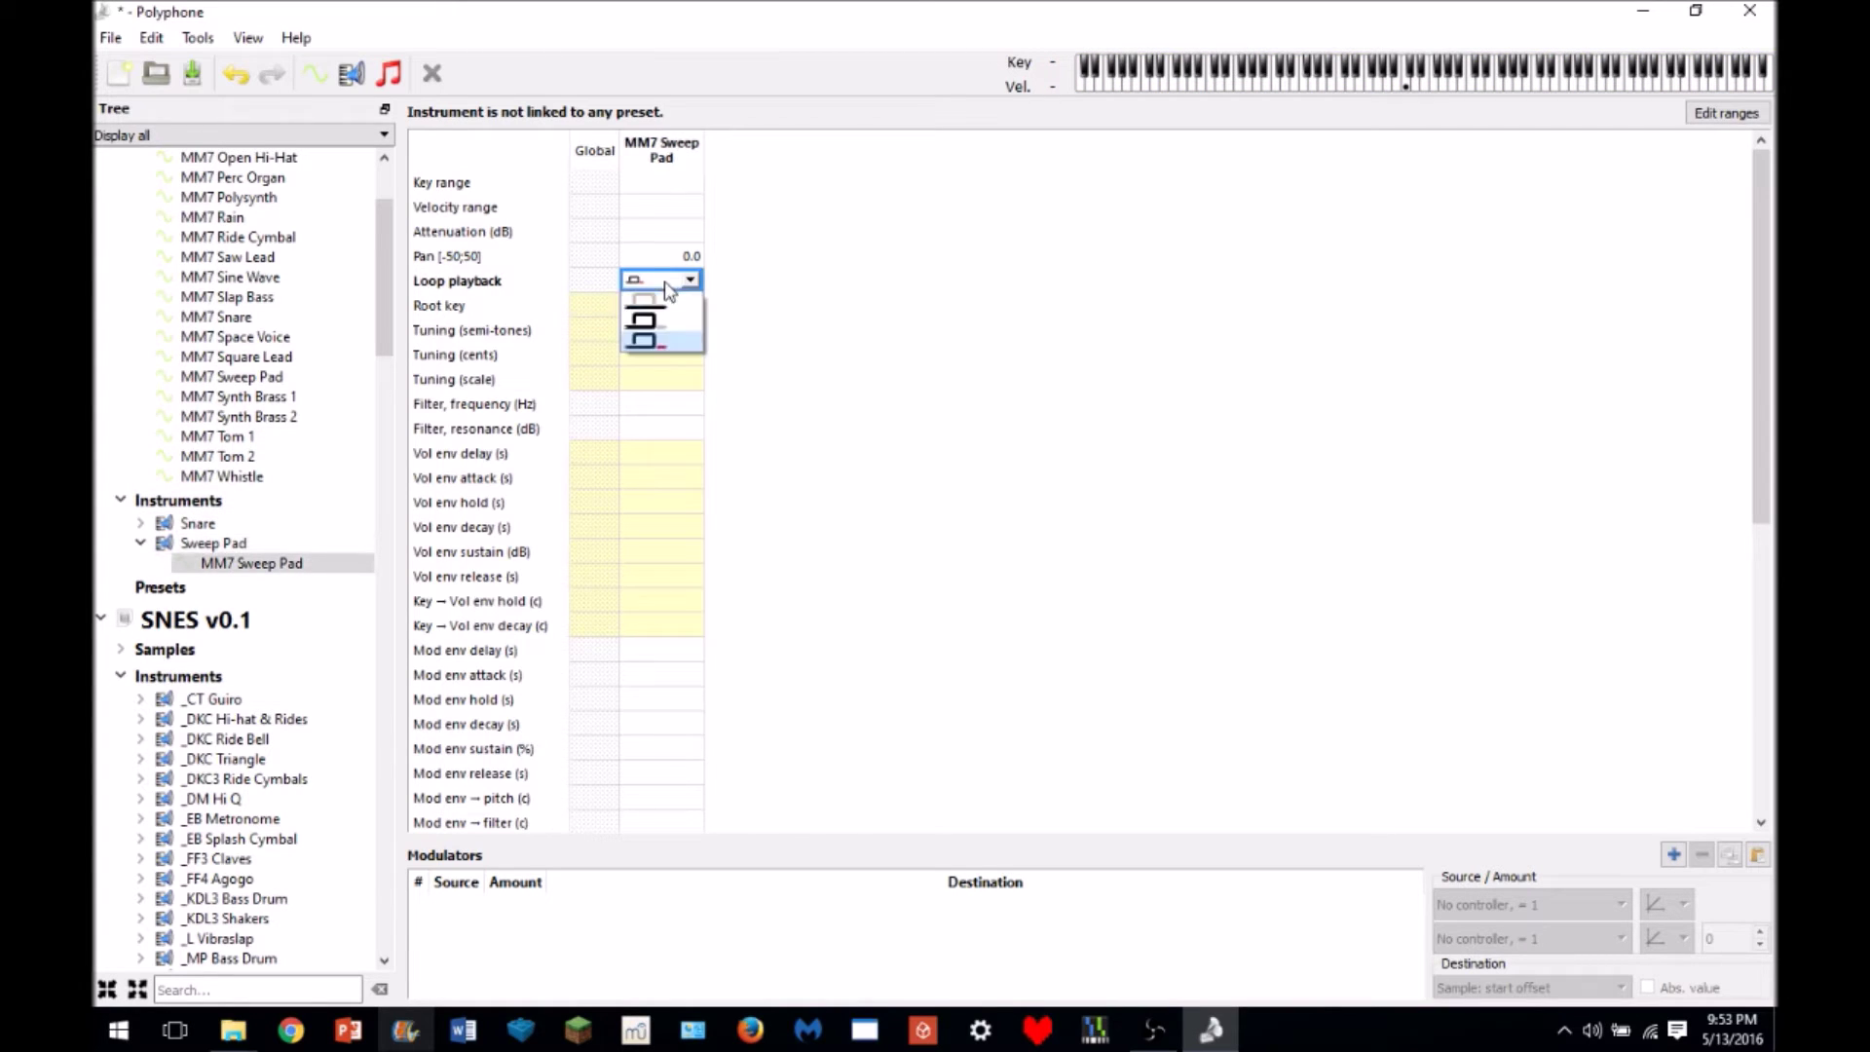
left_click(670, 343)
left_click(1406, 89)
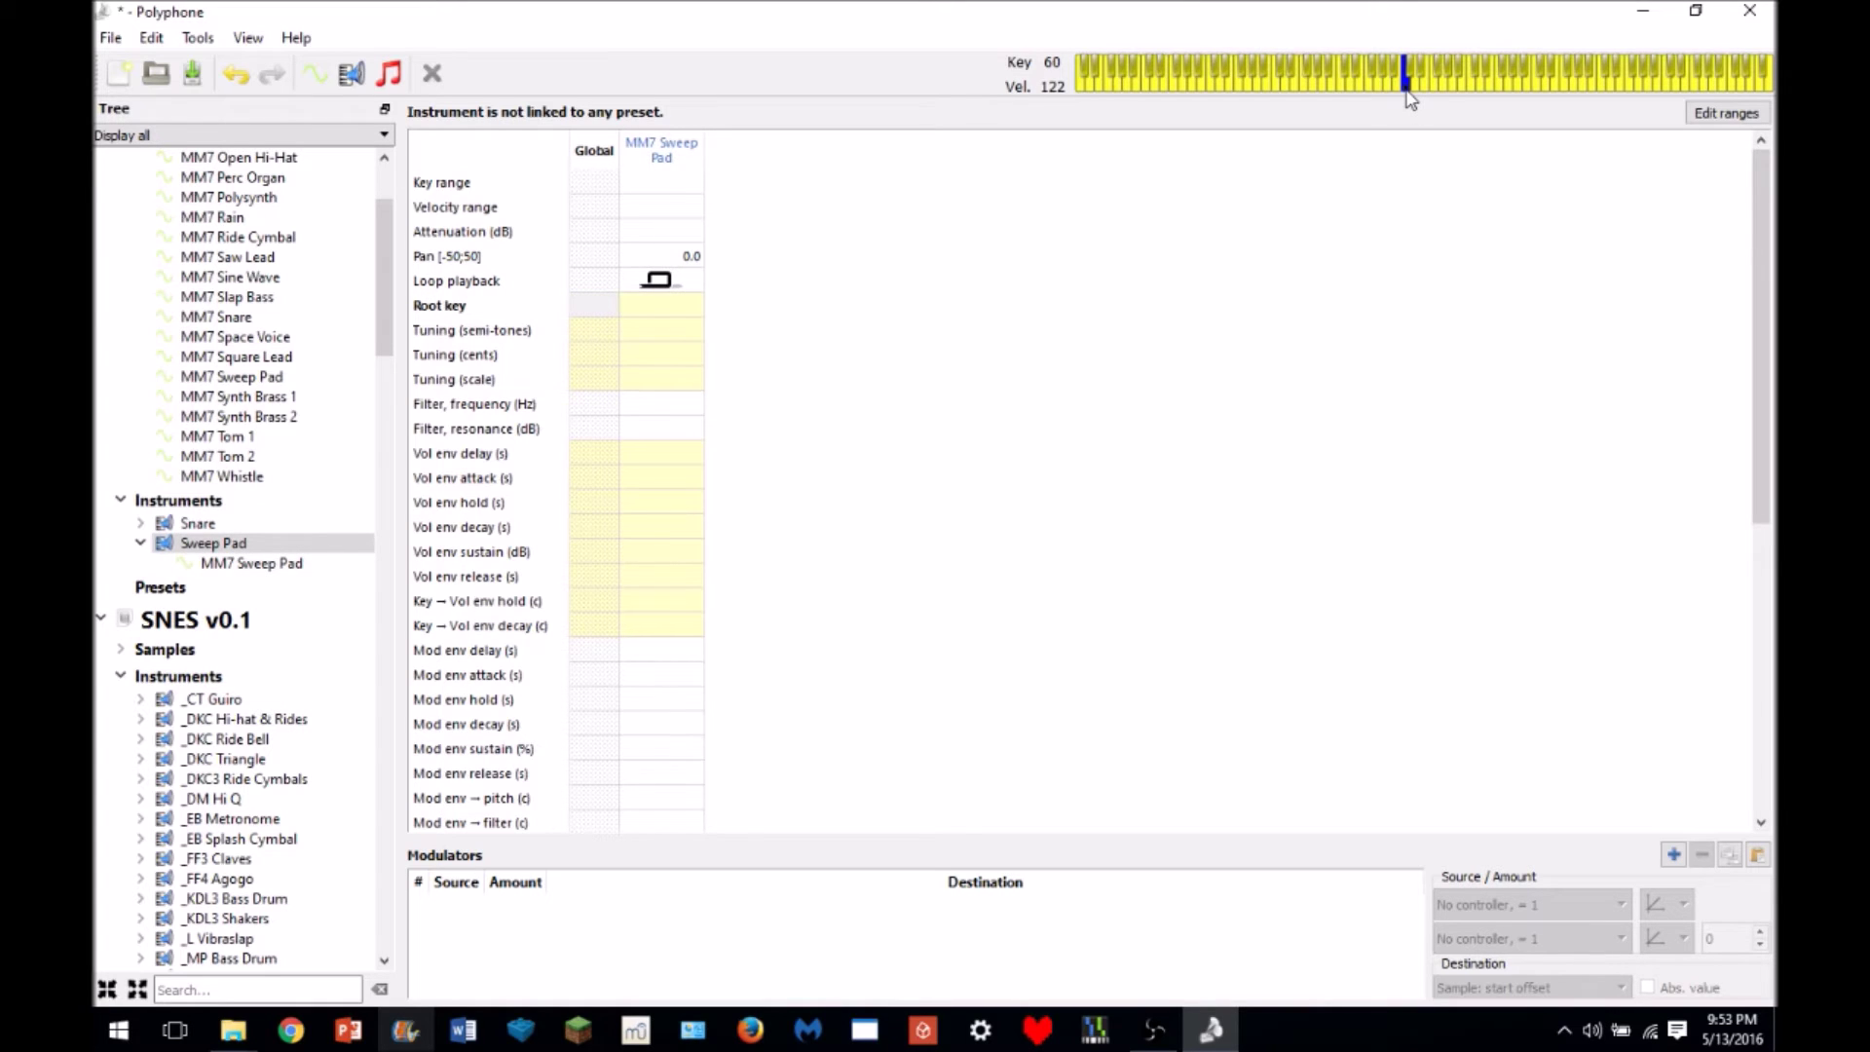
- Switch MM7 Sweep Pad's loop playback to the loop with the red end line, sound key 60 and collapse the instrument
left_click(662, 280)
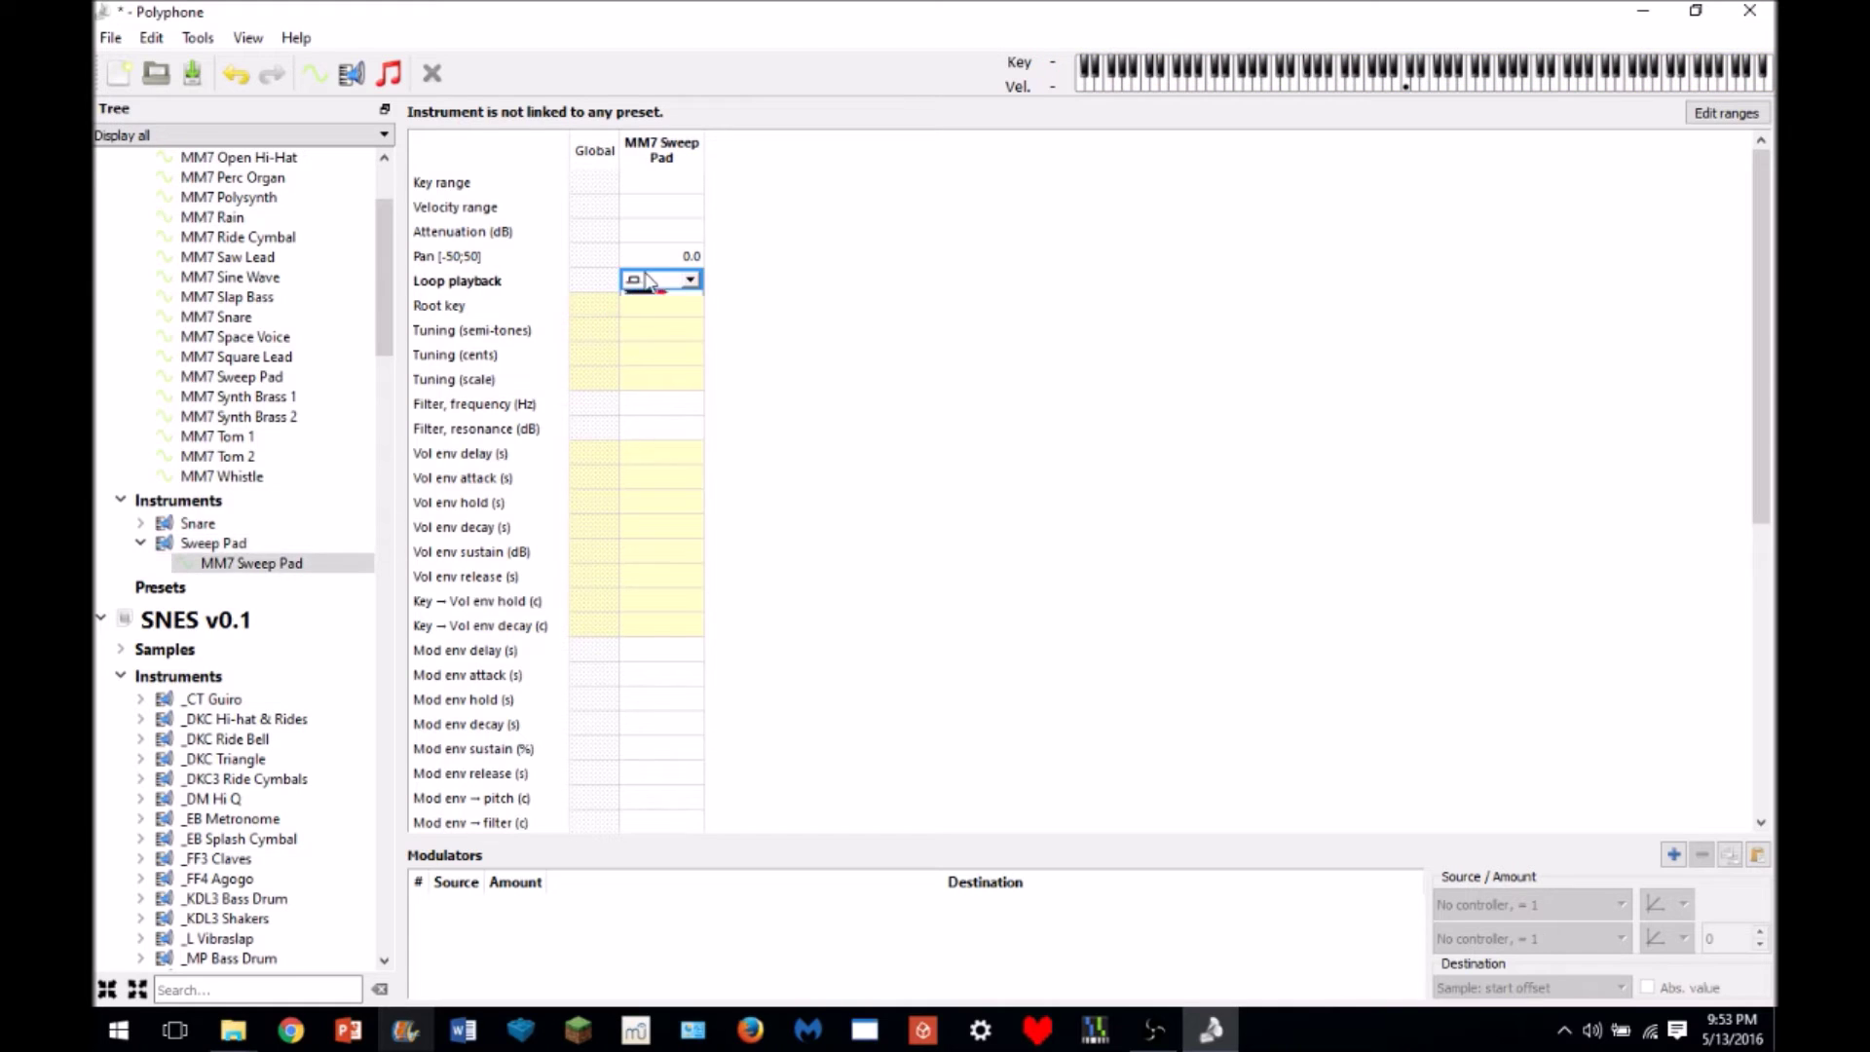
left_click(672, 358)
left_click(1406, 90)
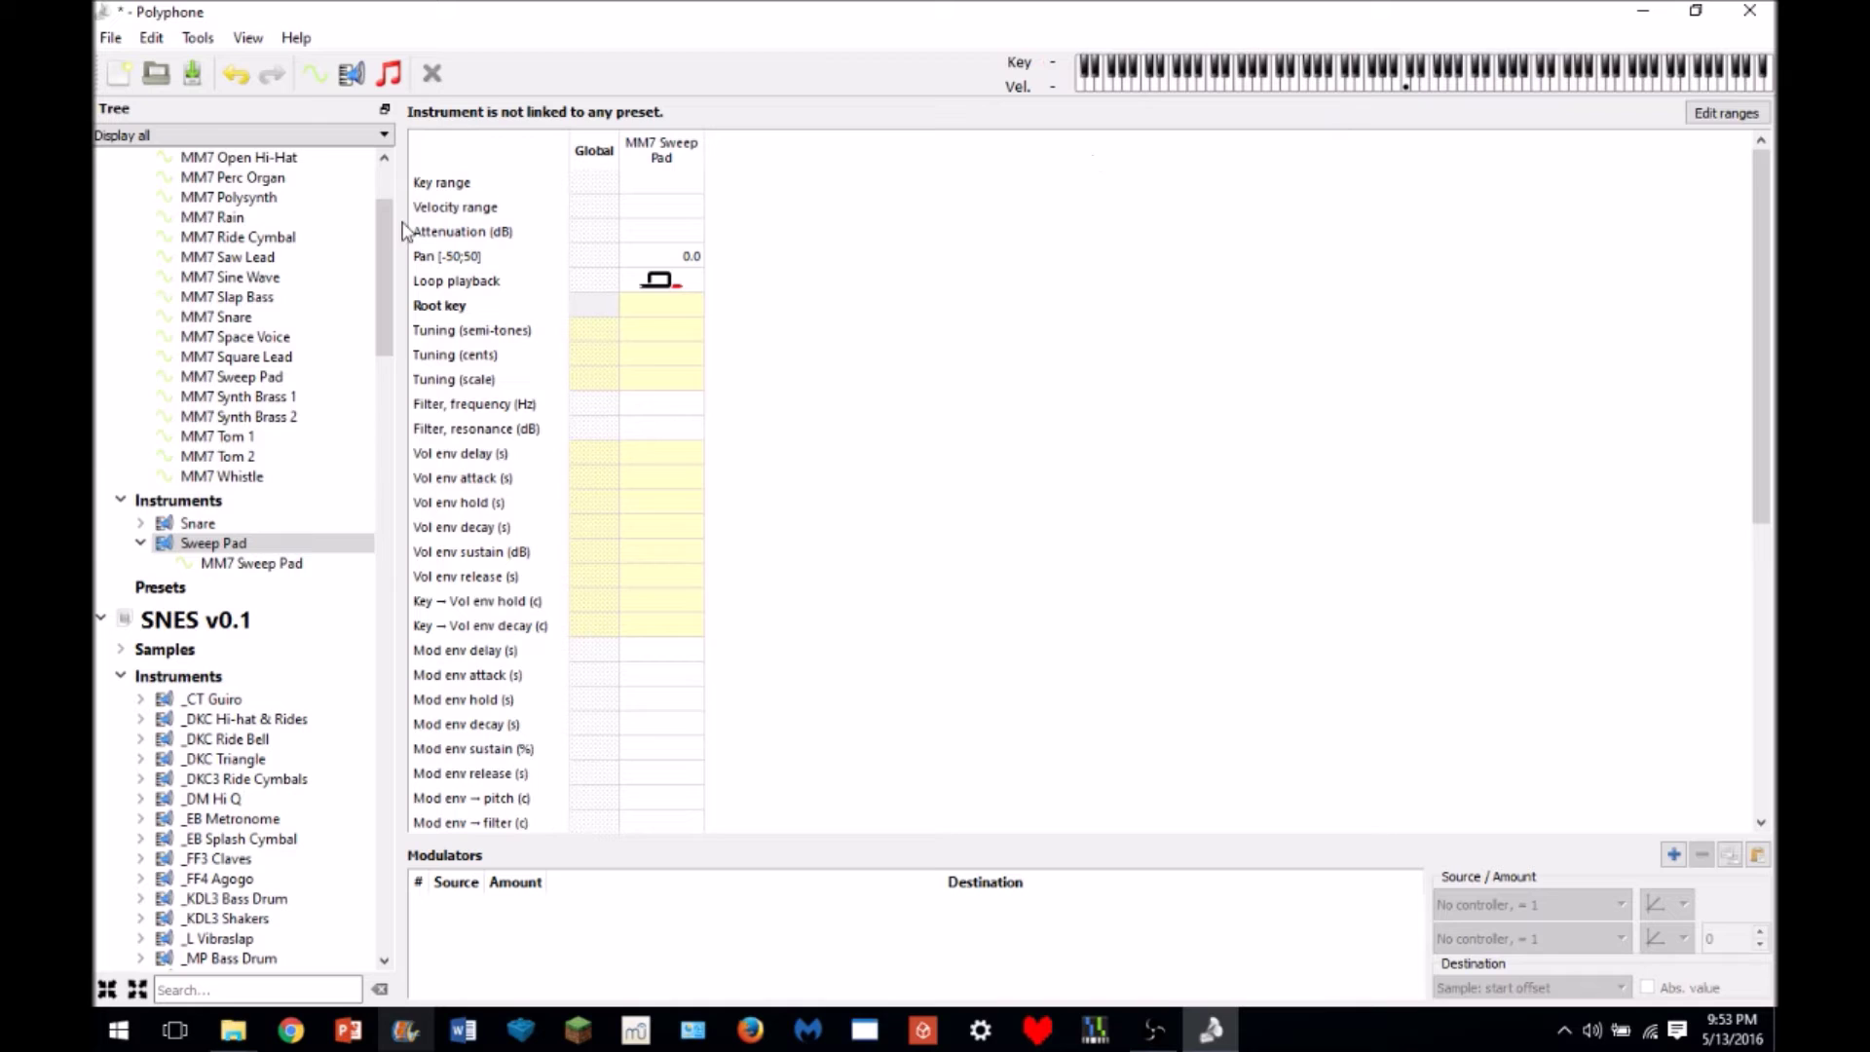
double_click(171, 541)
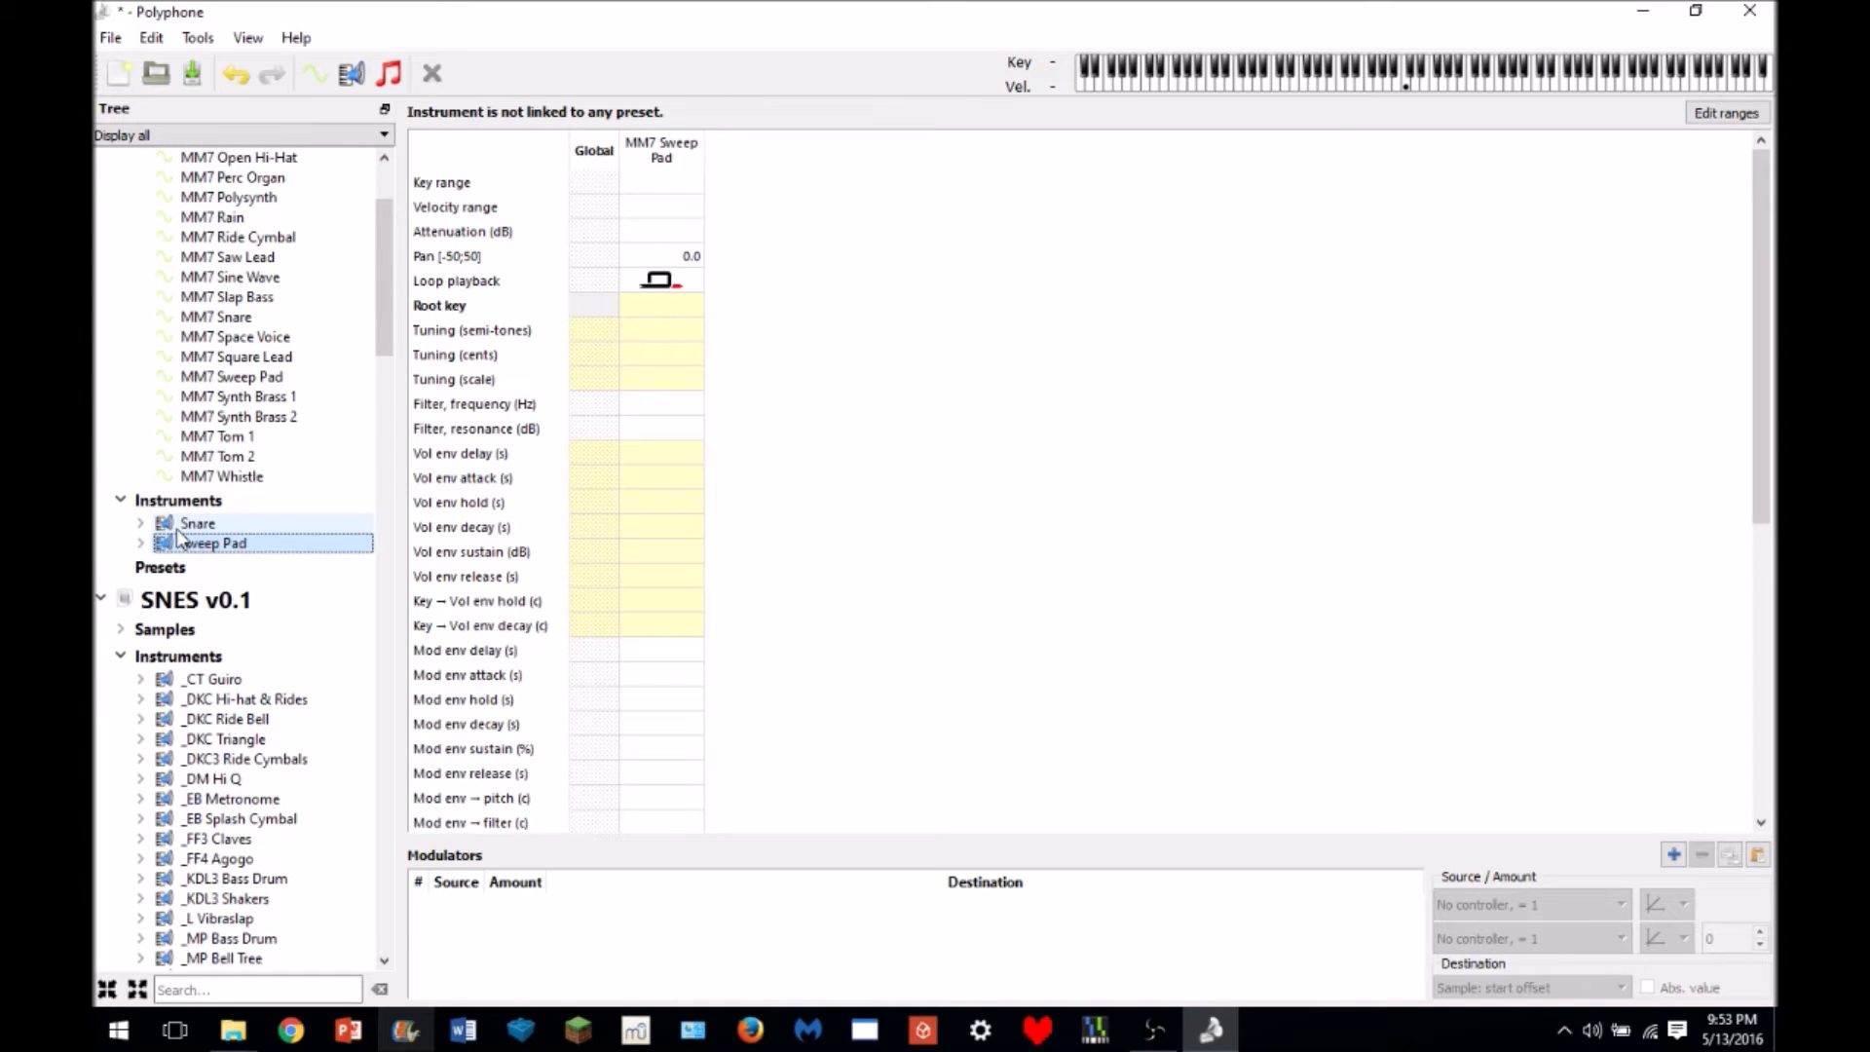
- Display the _CT Guiro instrument of SNES v0.1, and return to the Sweep Pad instrument to check its loop playback
left_click(276, 676)
left_click(300, 523)
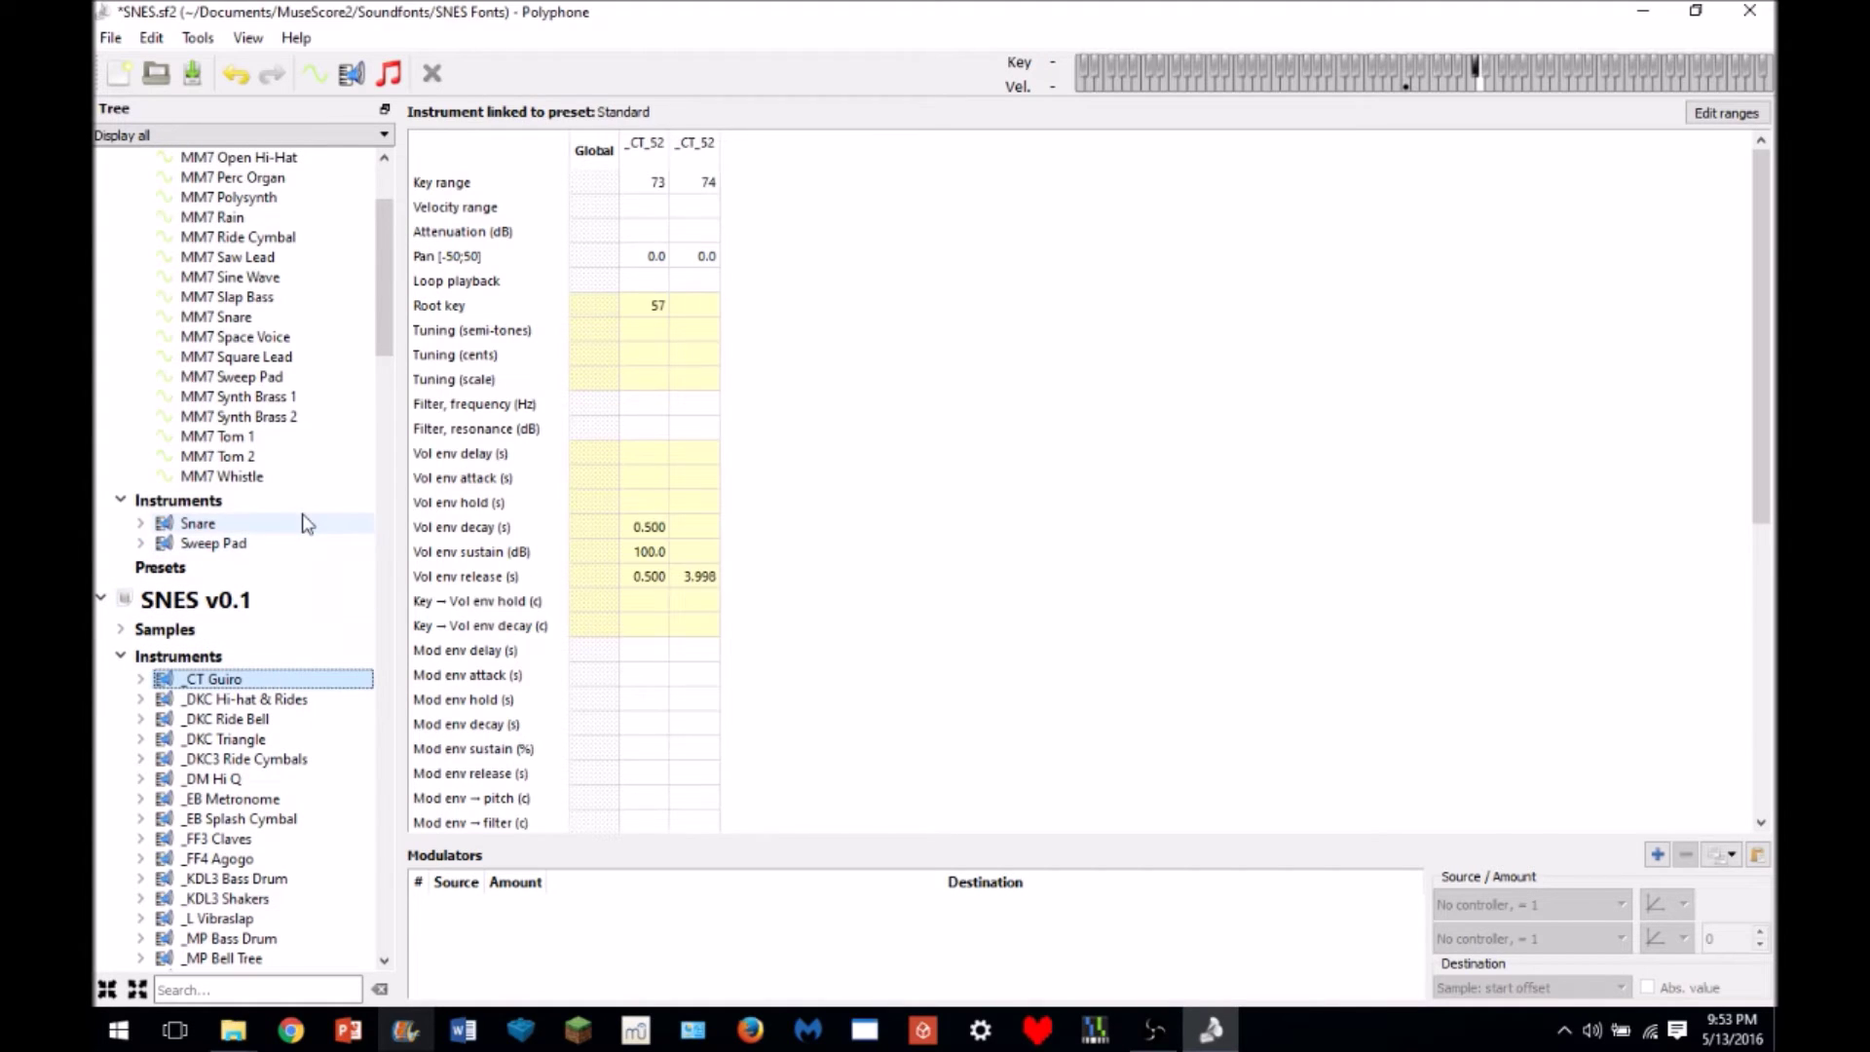
left_click(292, 542)
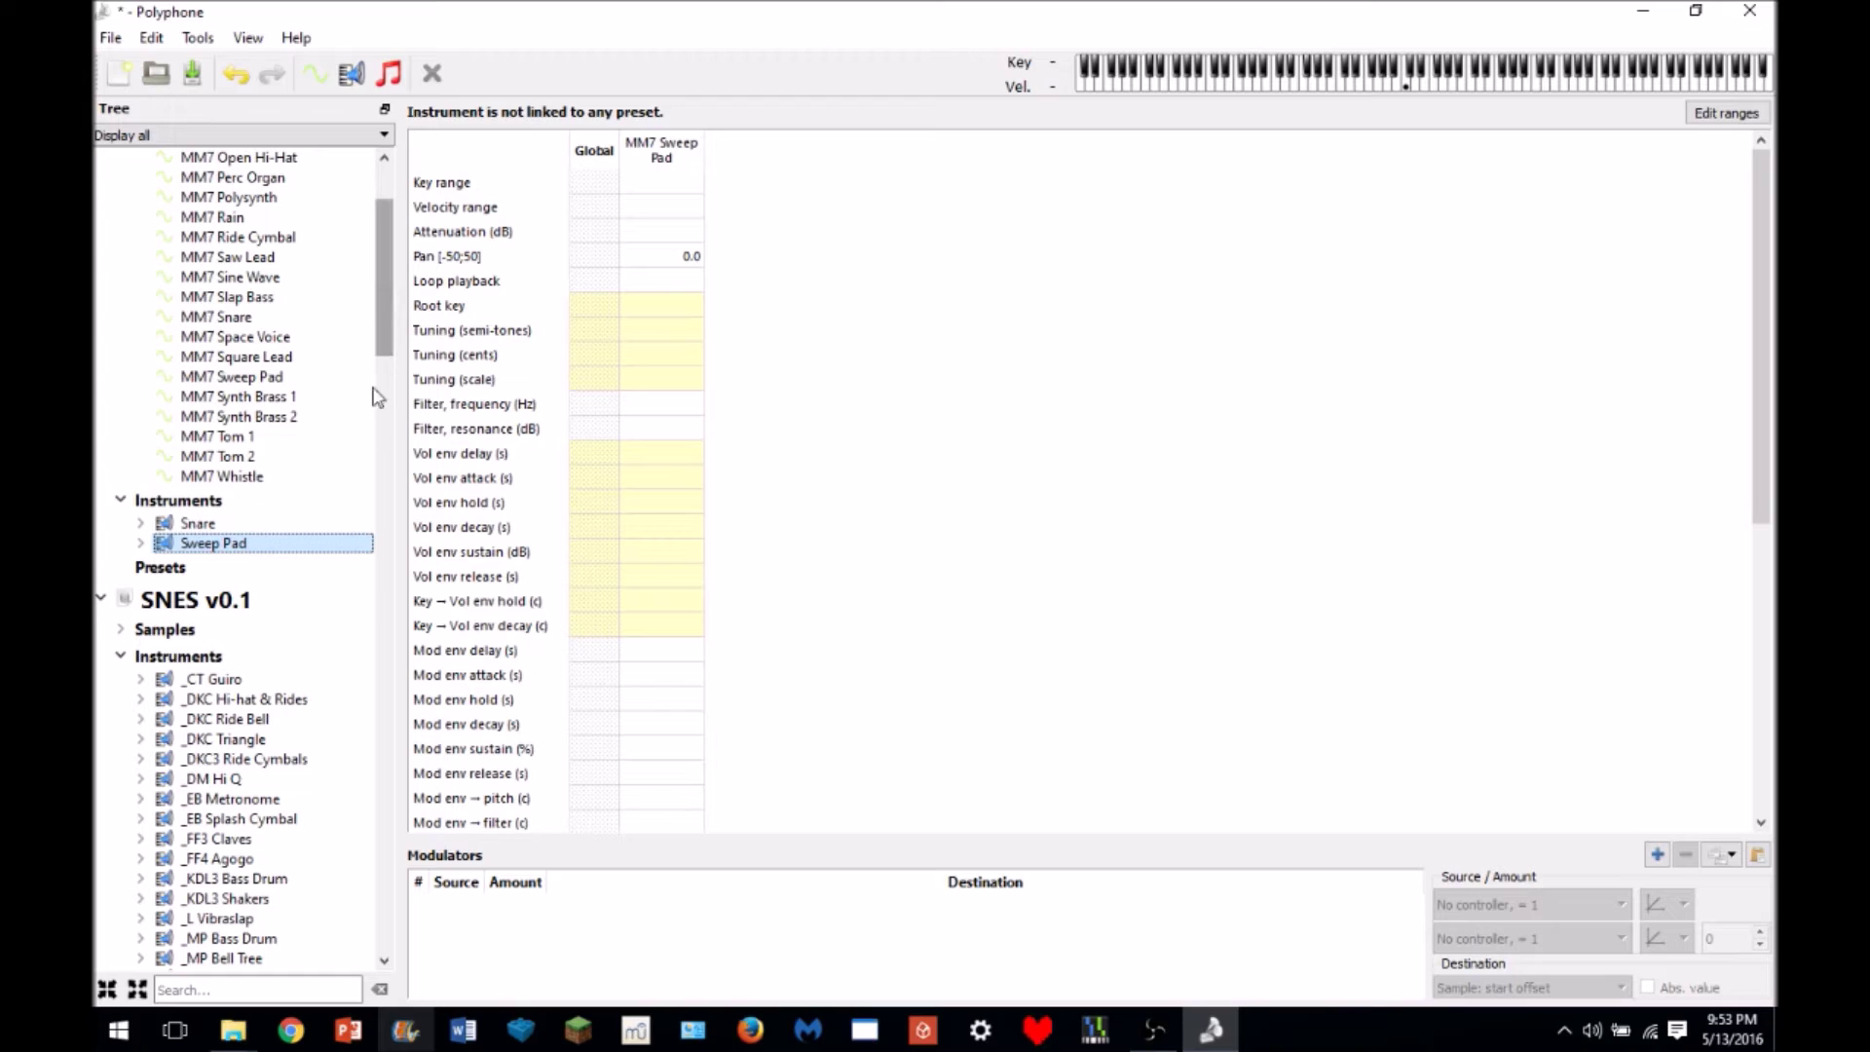
- Reapply the loop playback option with the red end line to MM7 Sweep Pad and sound the instrument at key 59
key("Right")
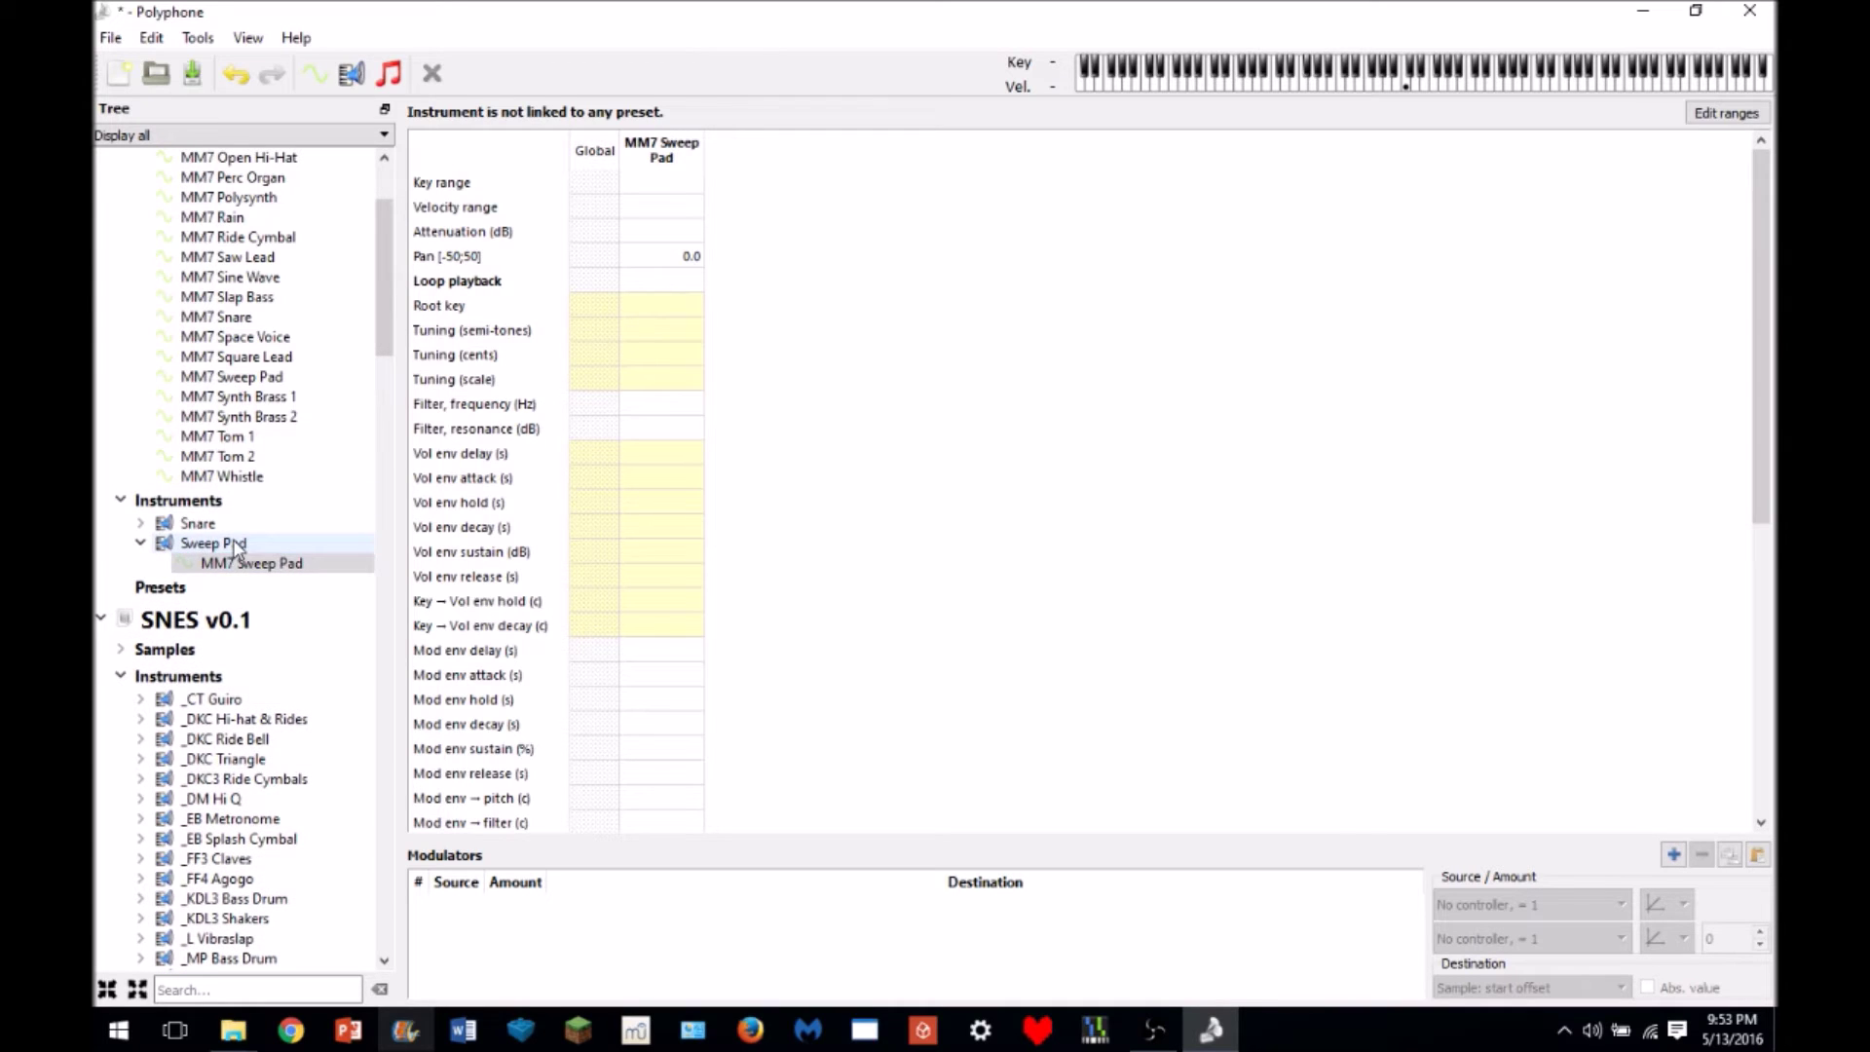
double_click(662, 281)
left_click(658, 343)
left_click(141, 543)
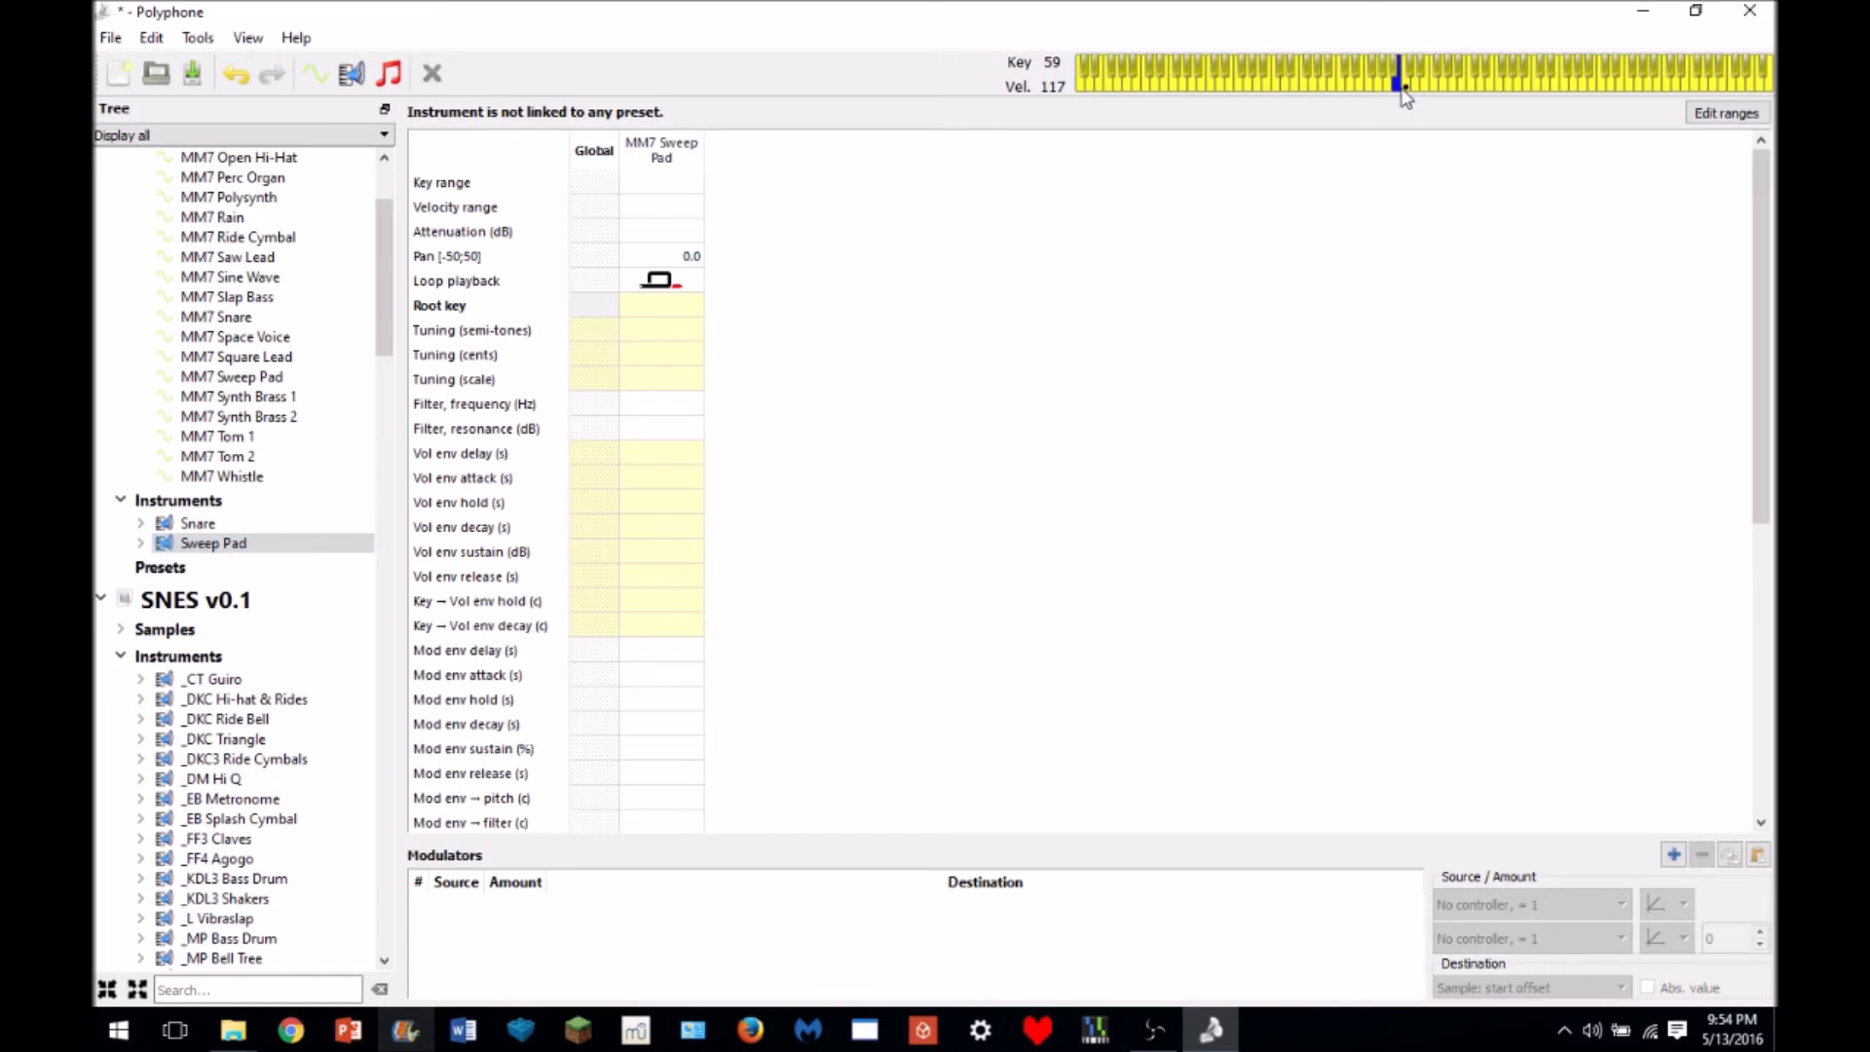
- Display the _DKC Ride Bell instrument, and return to Sweep Pad to recheck its loop playback and sound it near key 60
left_click(226, 719)
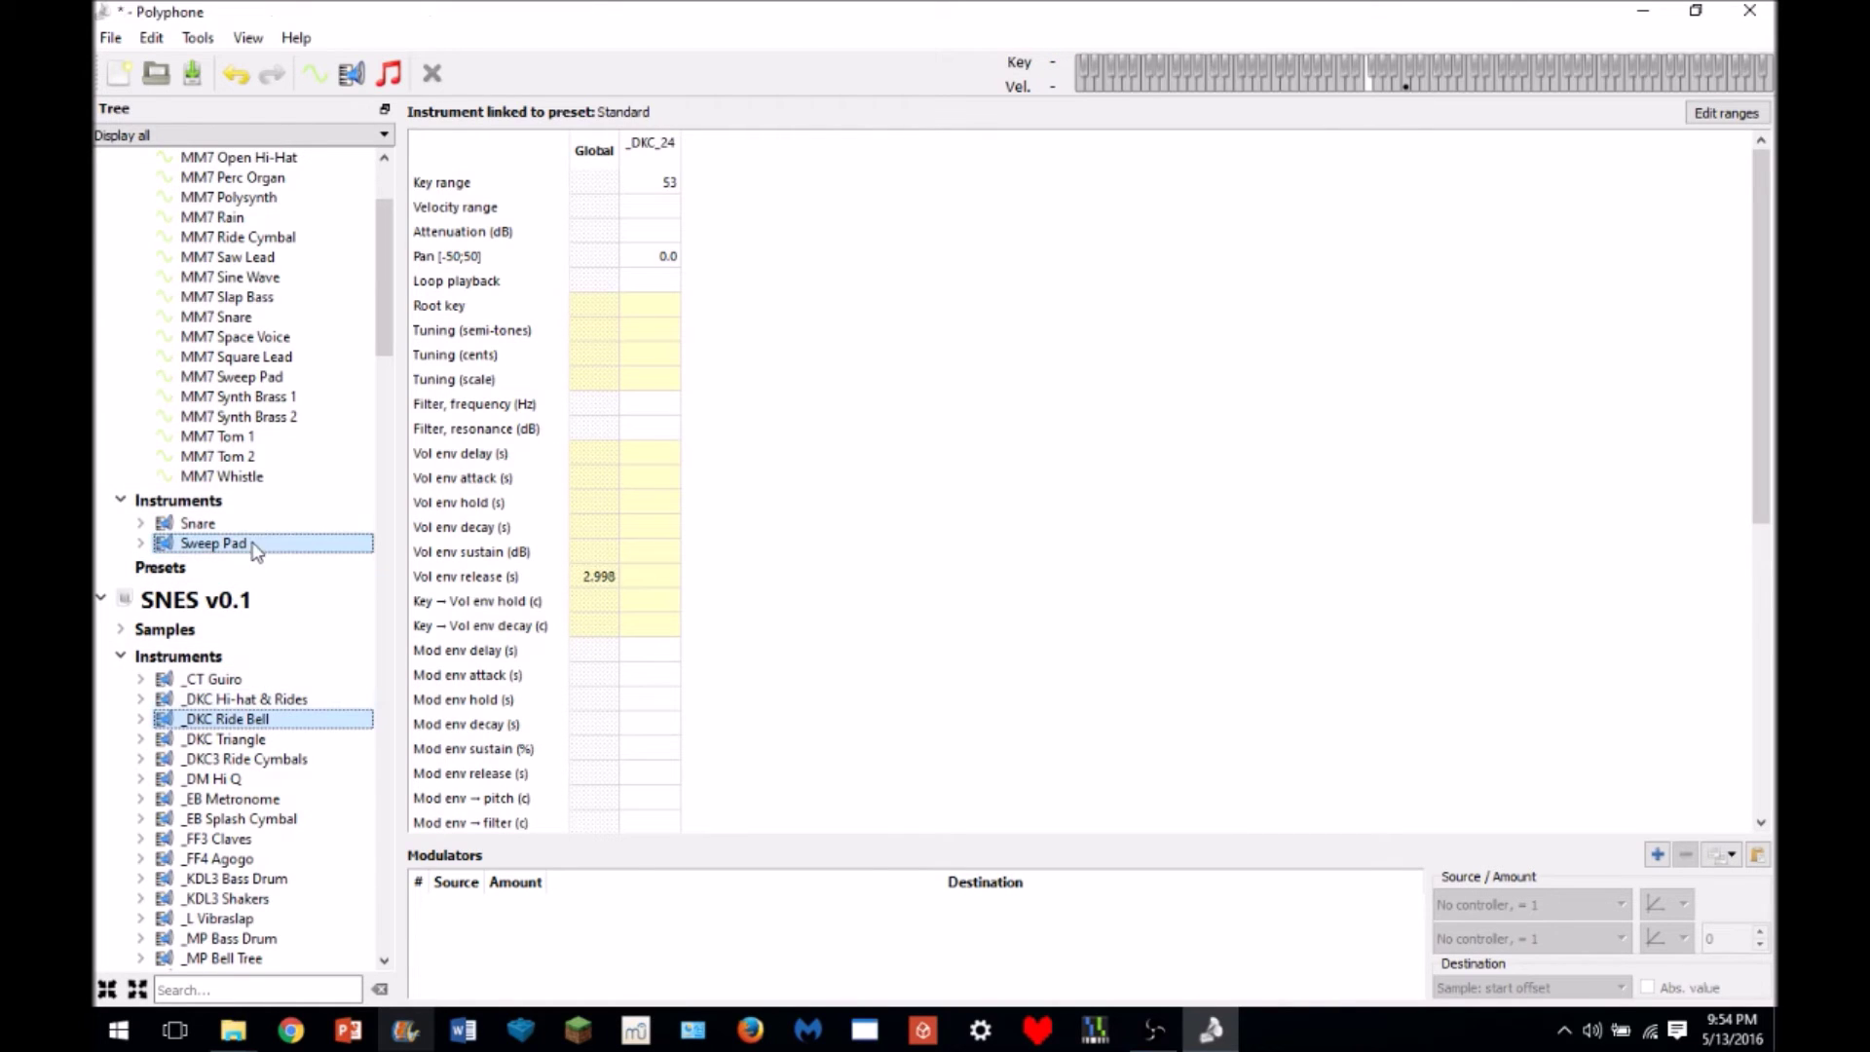
left_click(233, 543)
left_click(1405, 86)
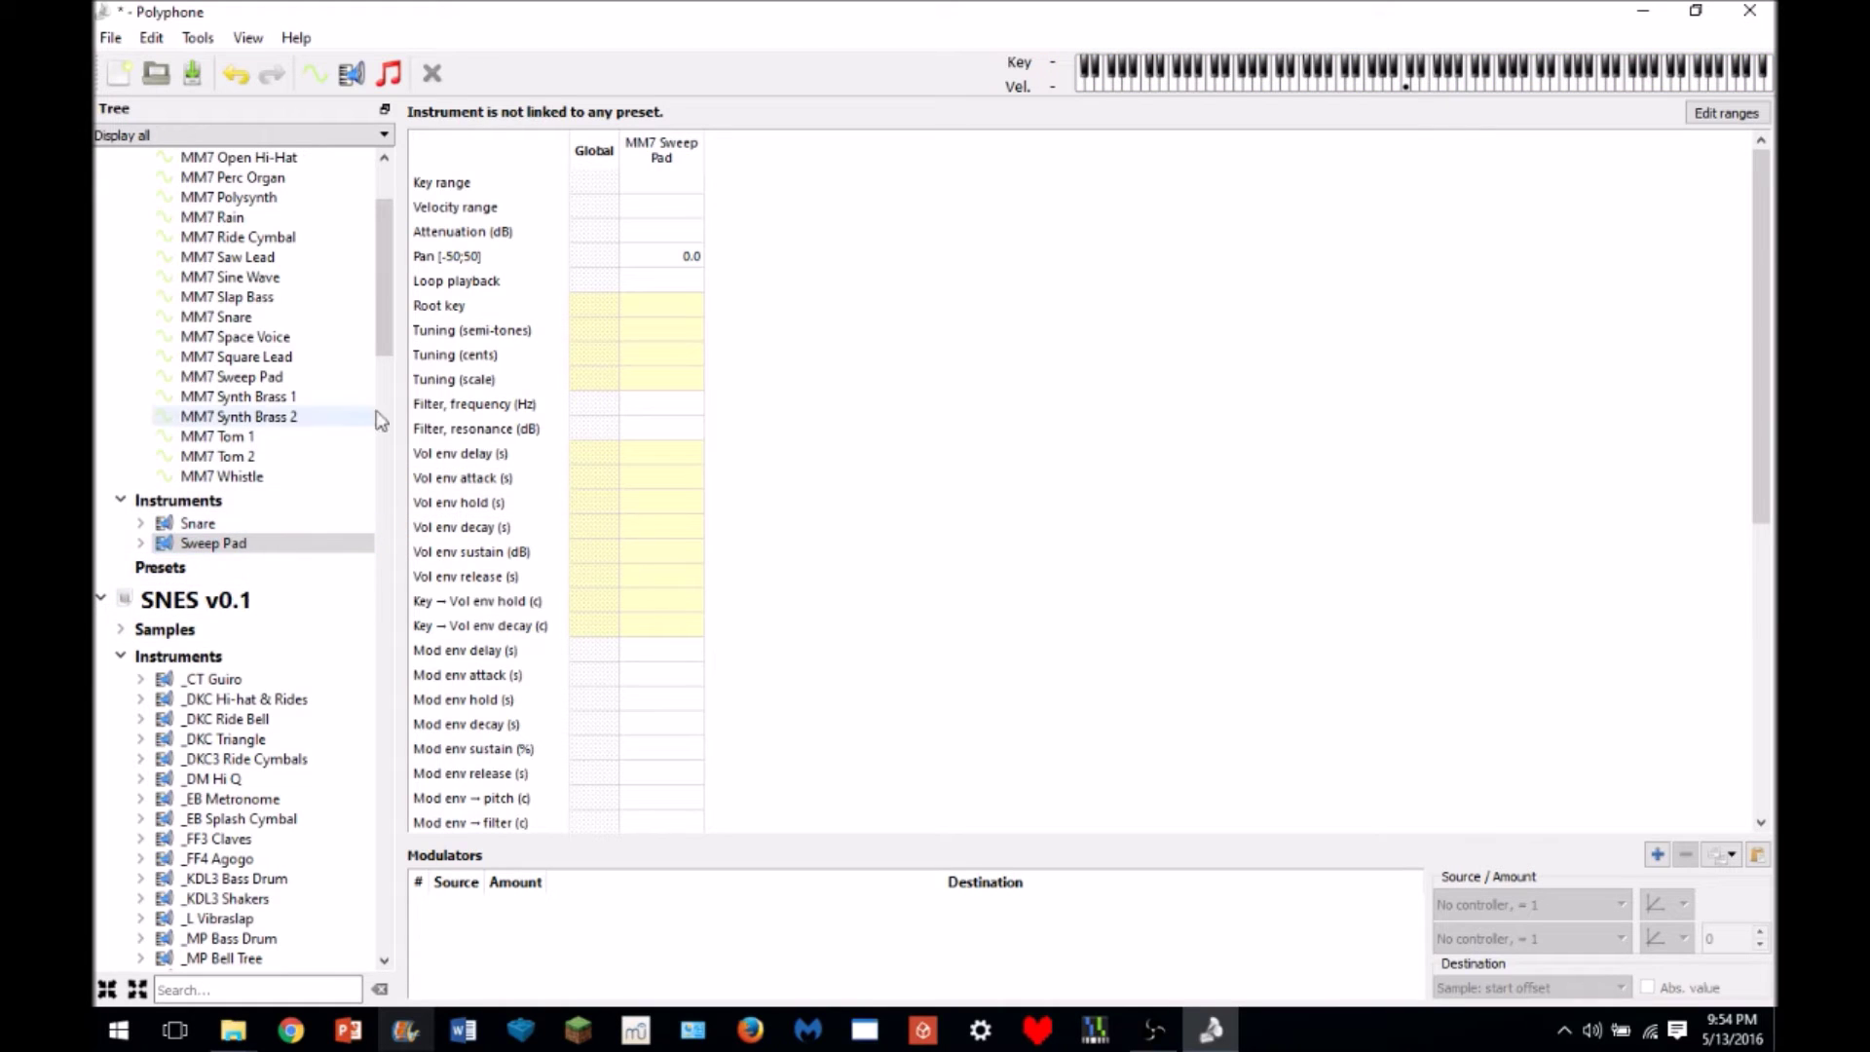
- Set MM7 Sweep Pad's loop playback to the plain loop without a red end line and sound key 59
left_click(670, 295)
left_click(672, 292)
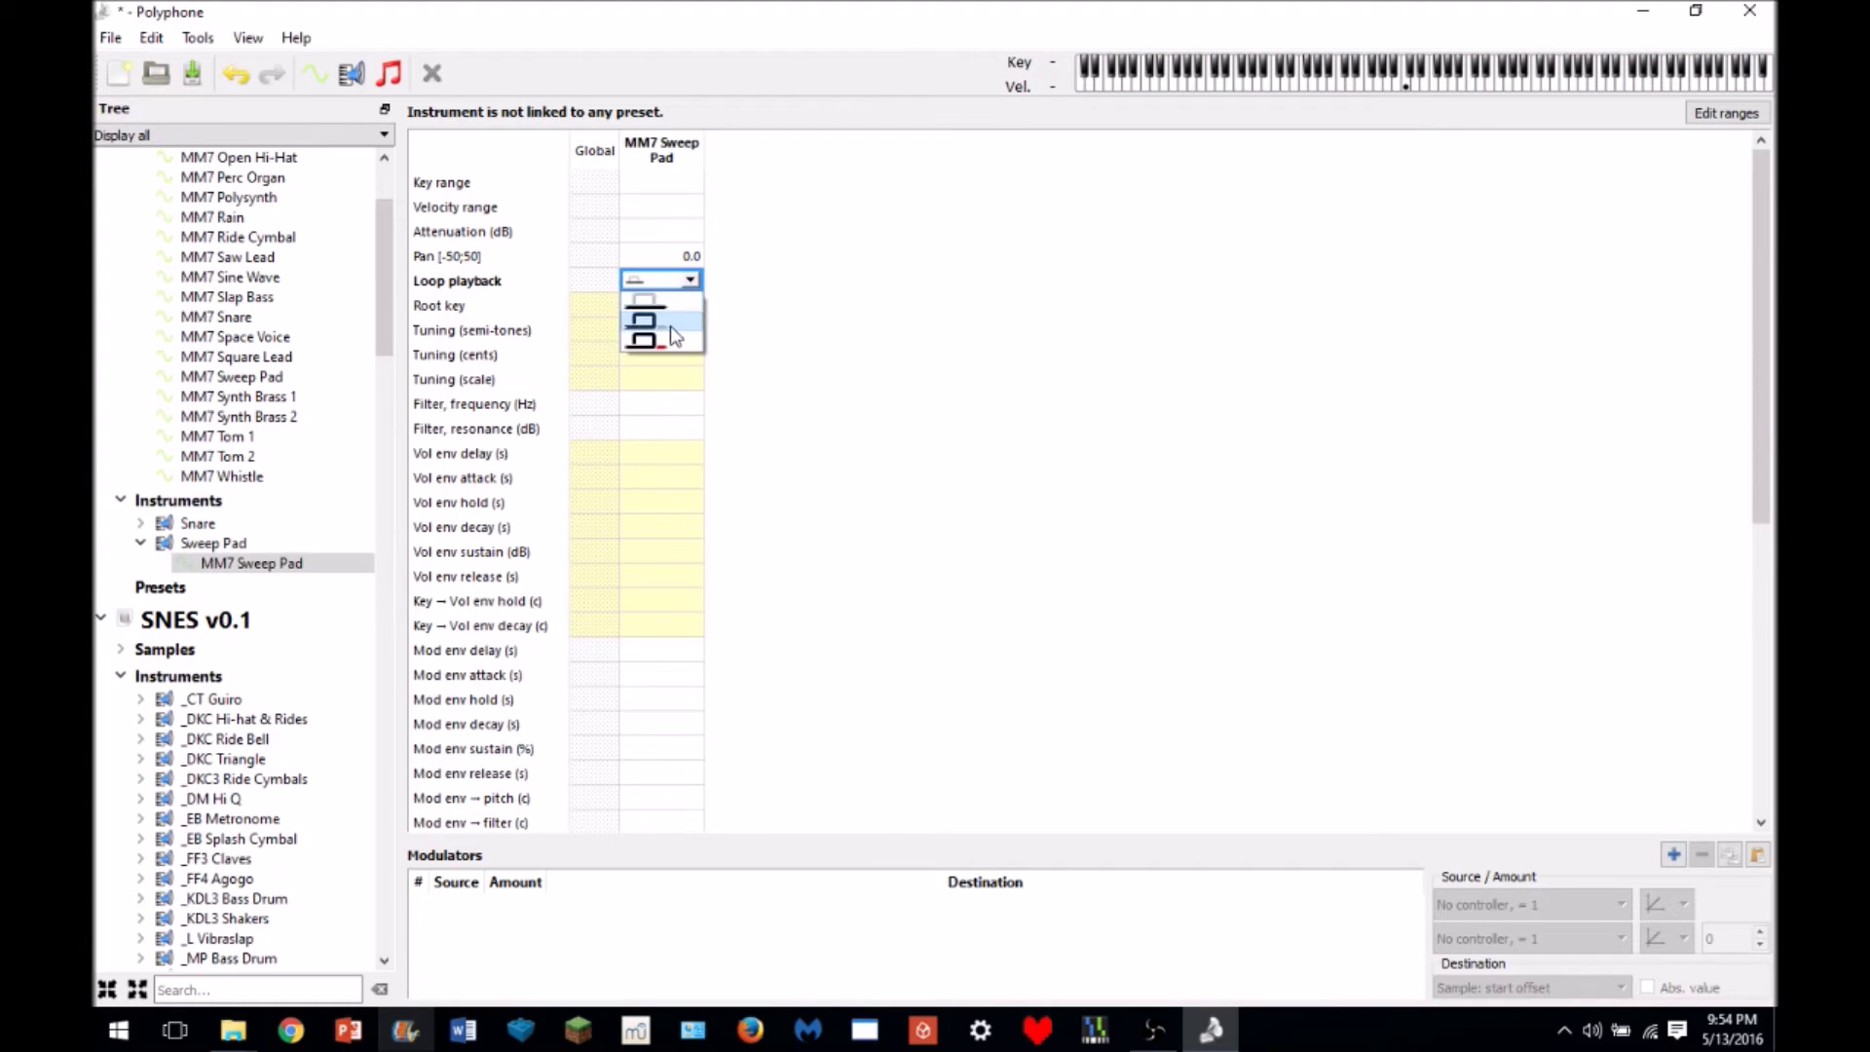
left_click(667, 330)
left_click(1402, 88)
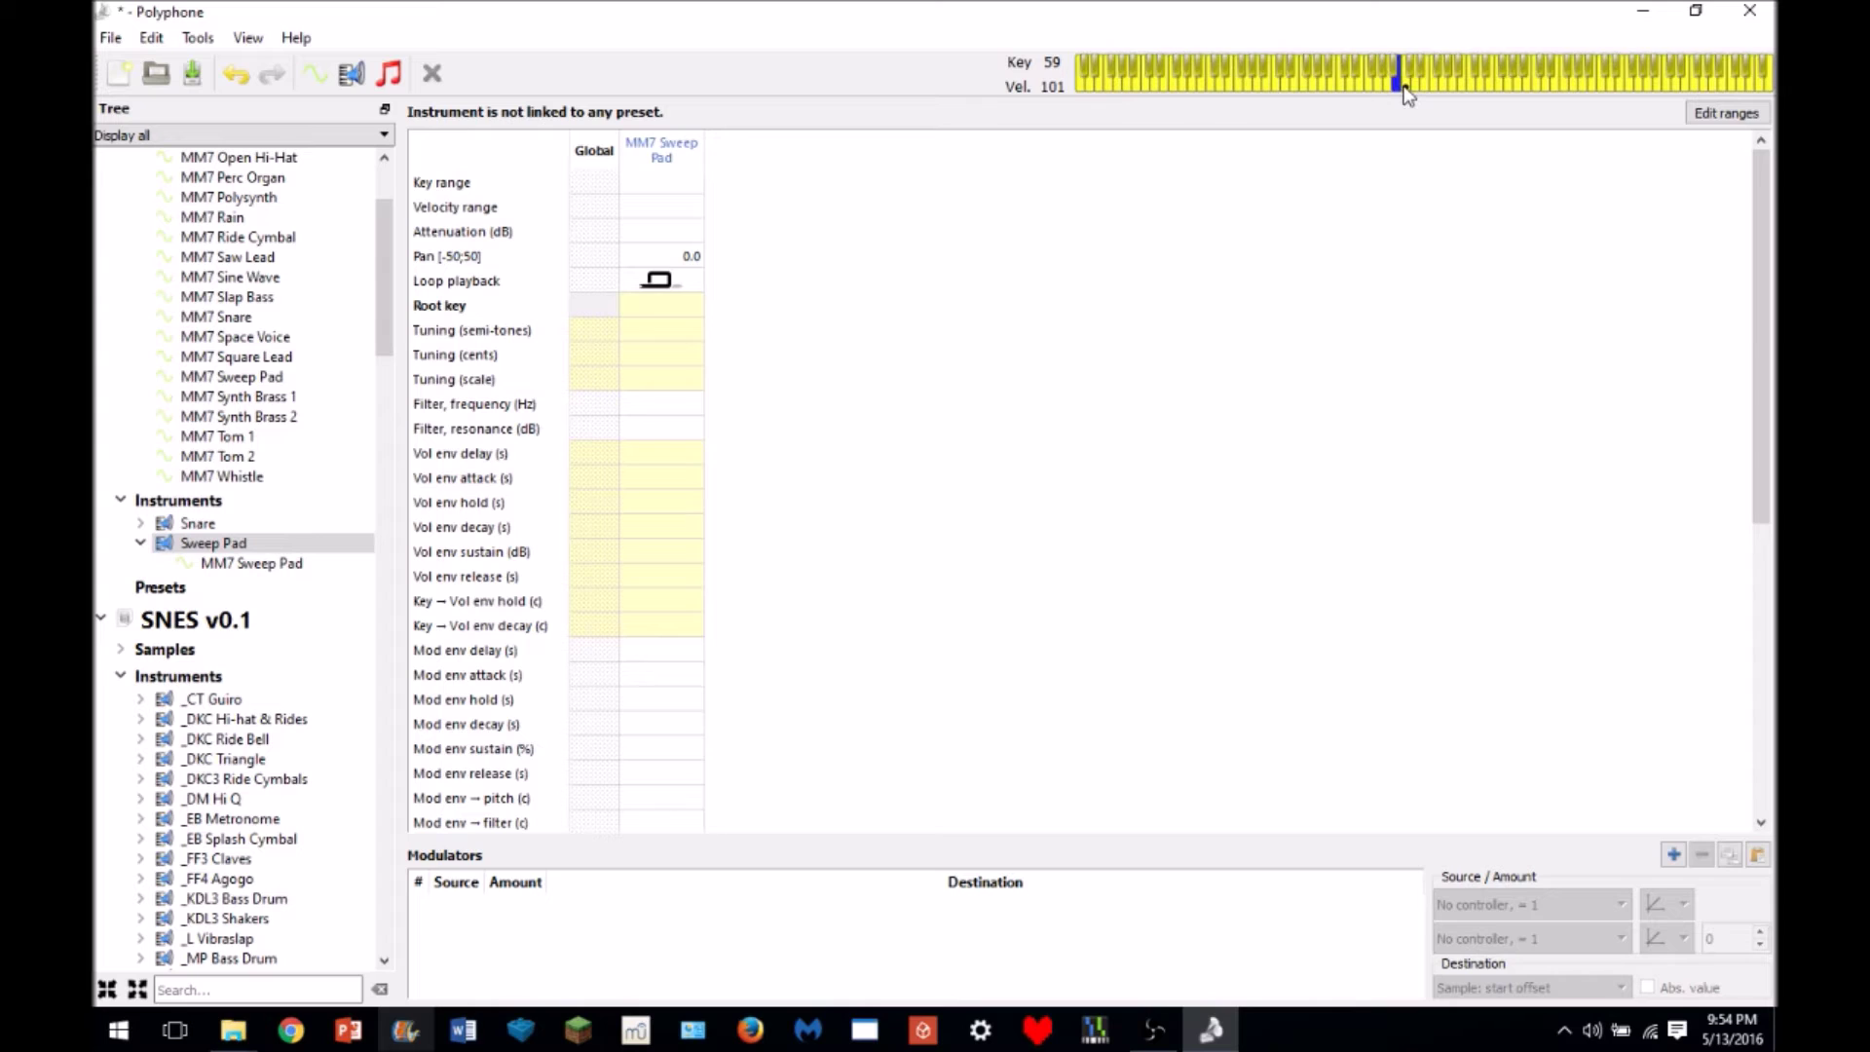
- Set MM7 Sweep Pad's loop playback to the loop with the red end line and sound keys 60 and 64
left_click(637, 284)
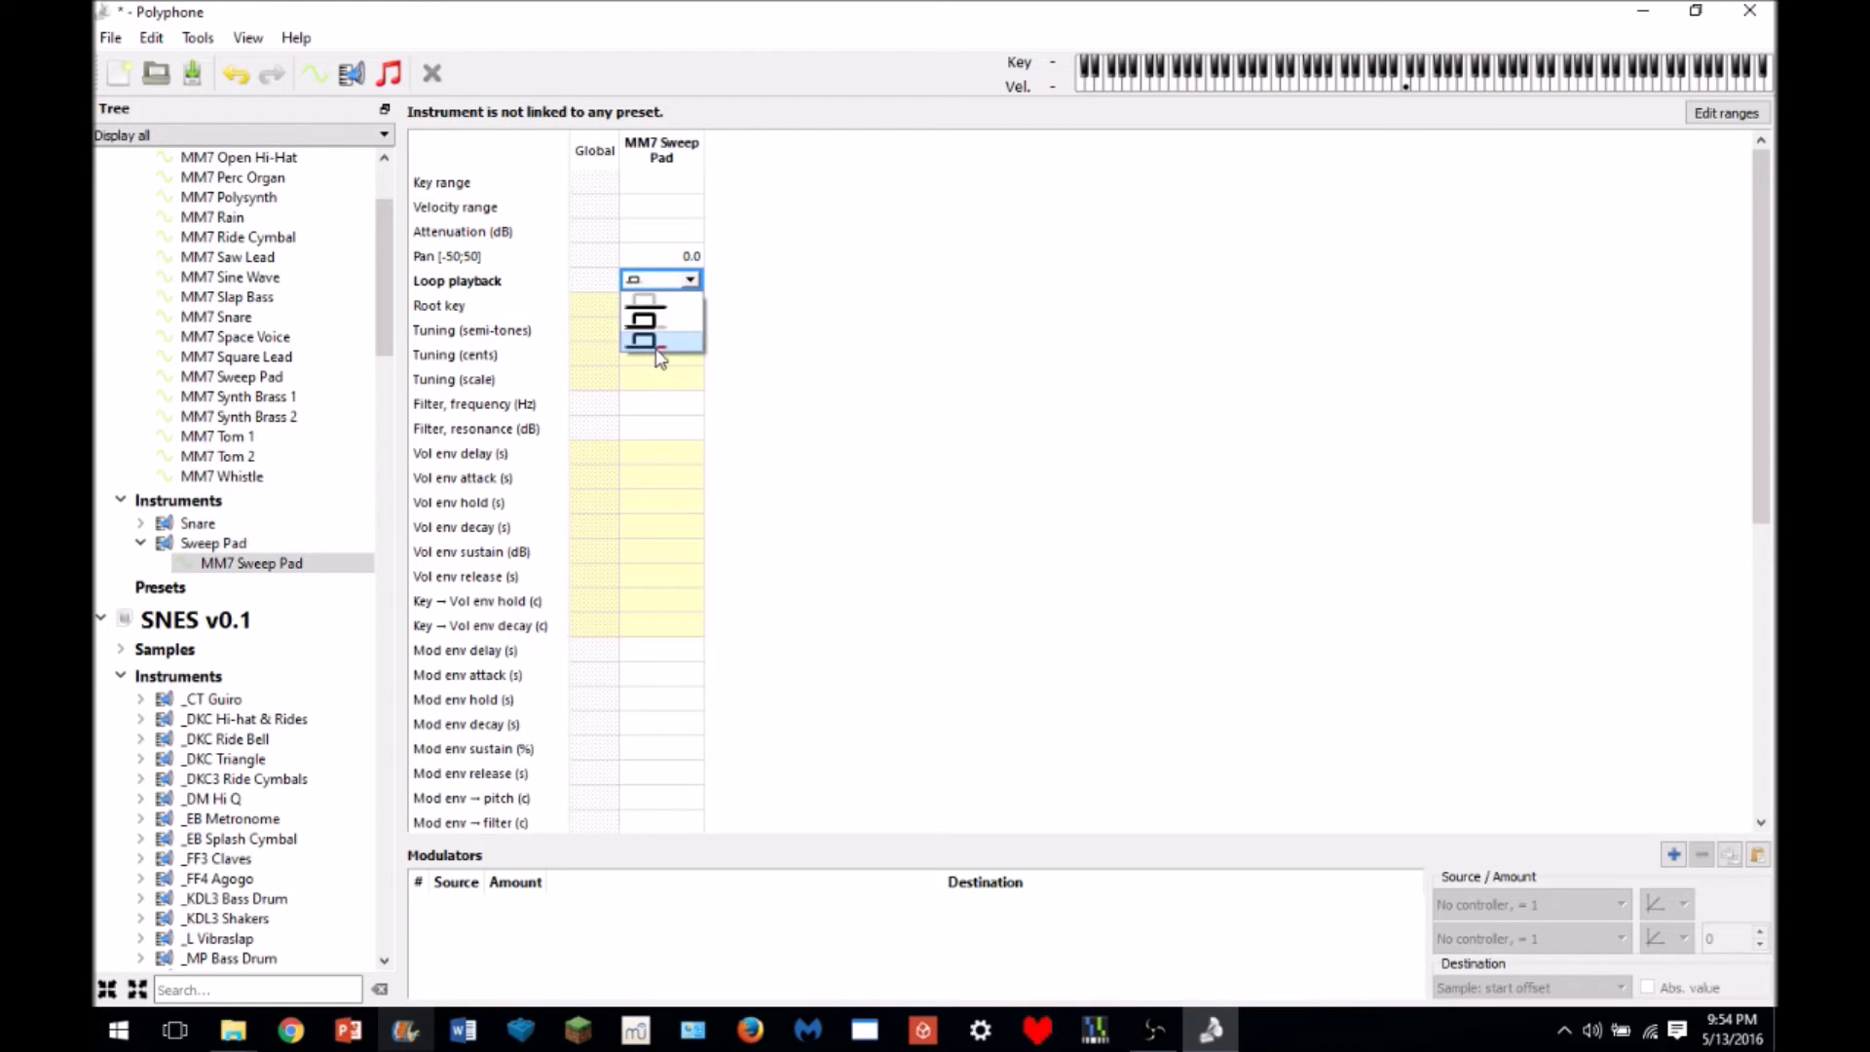
left_click(642, 329)
left_click(1406, 87)
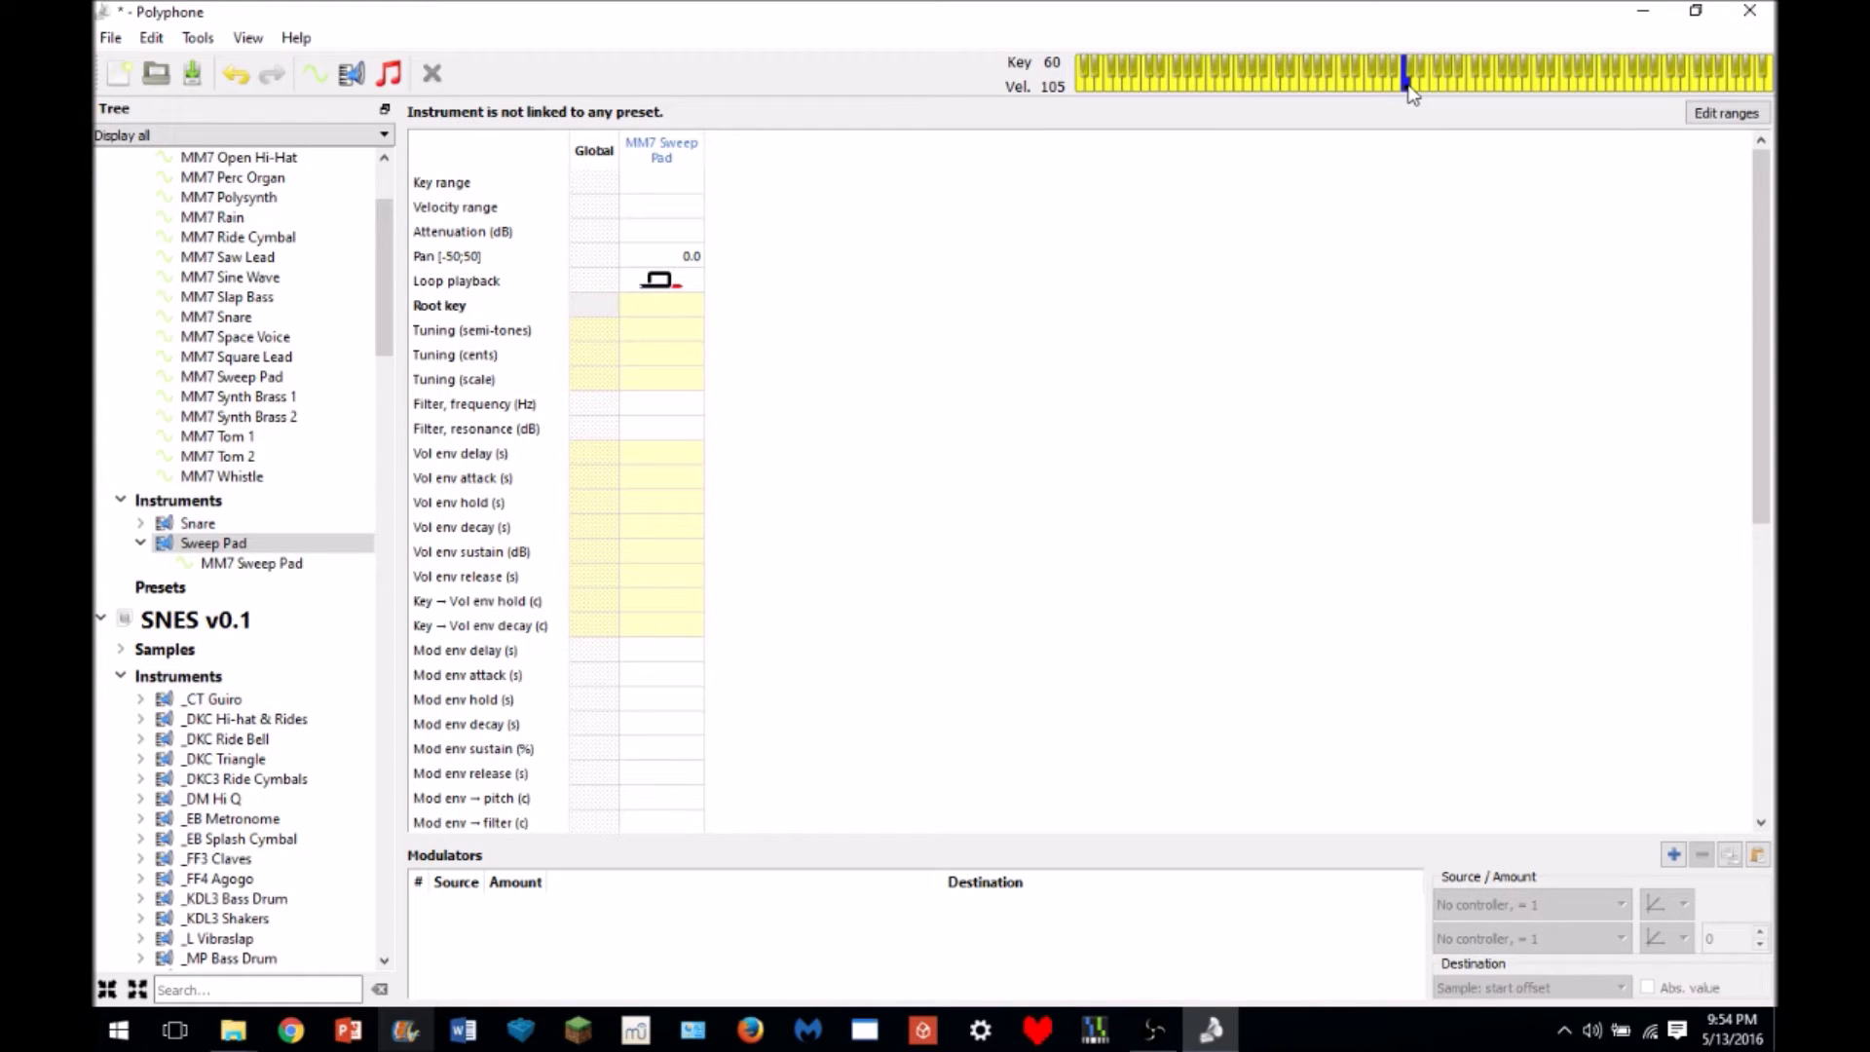
left_click(682, 280)
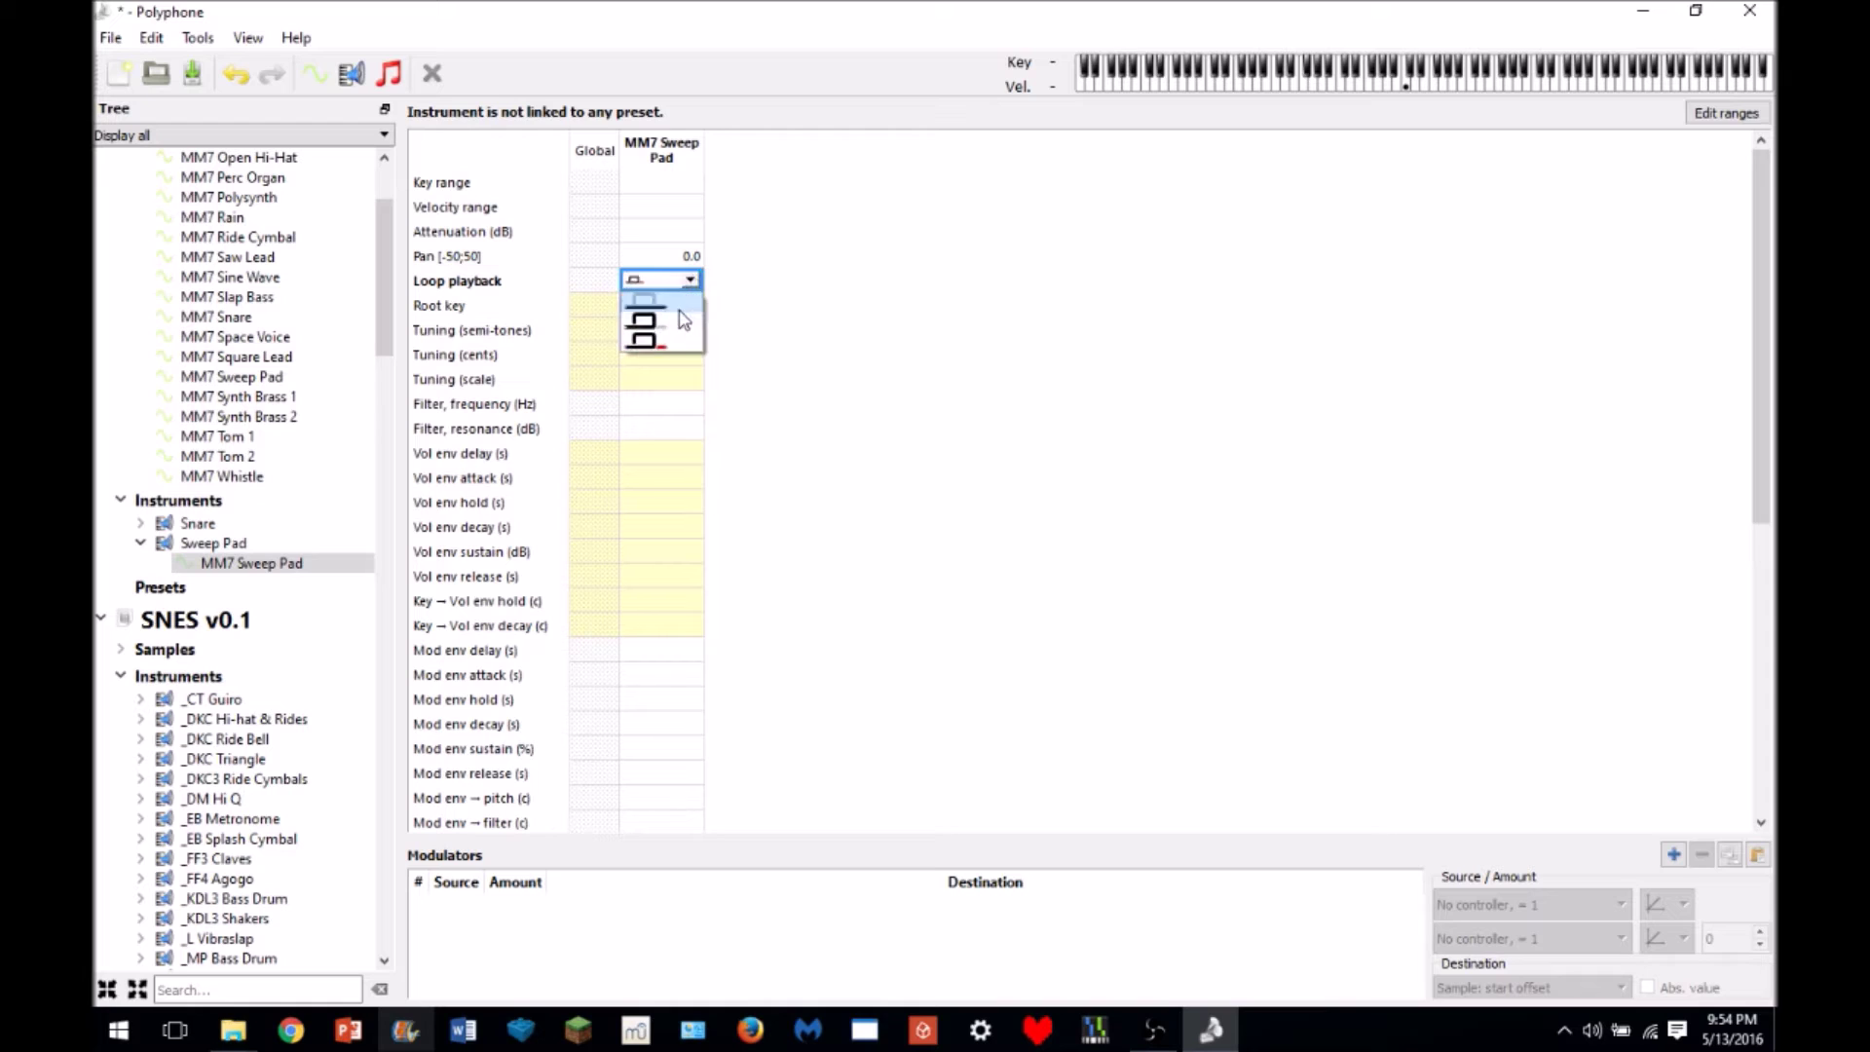
left_click(657, 341)
left_click(1425, 86)
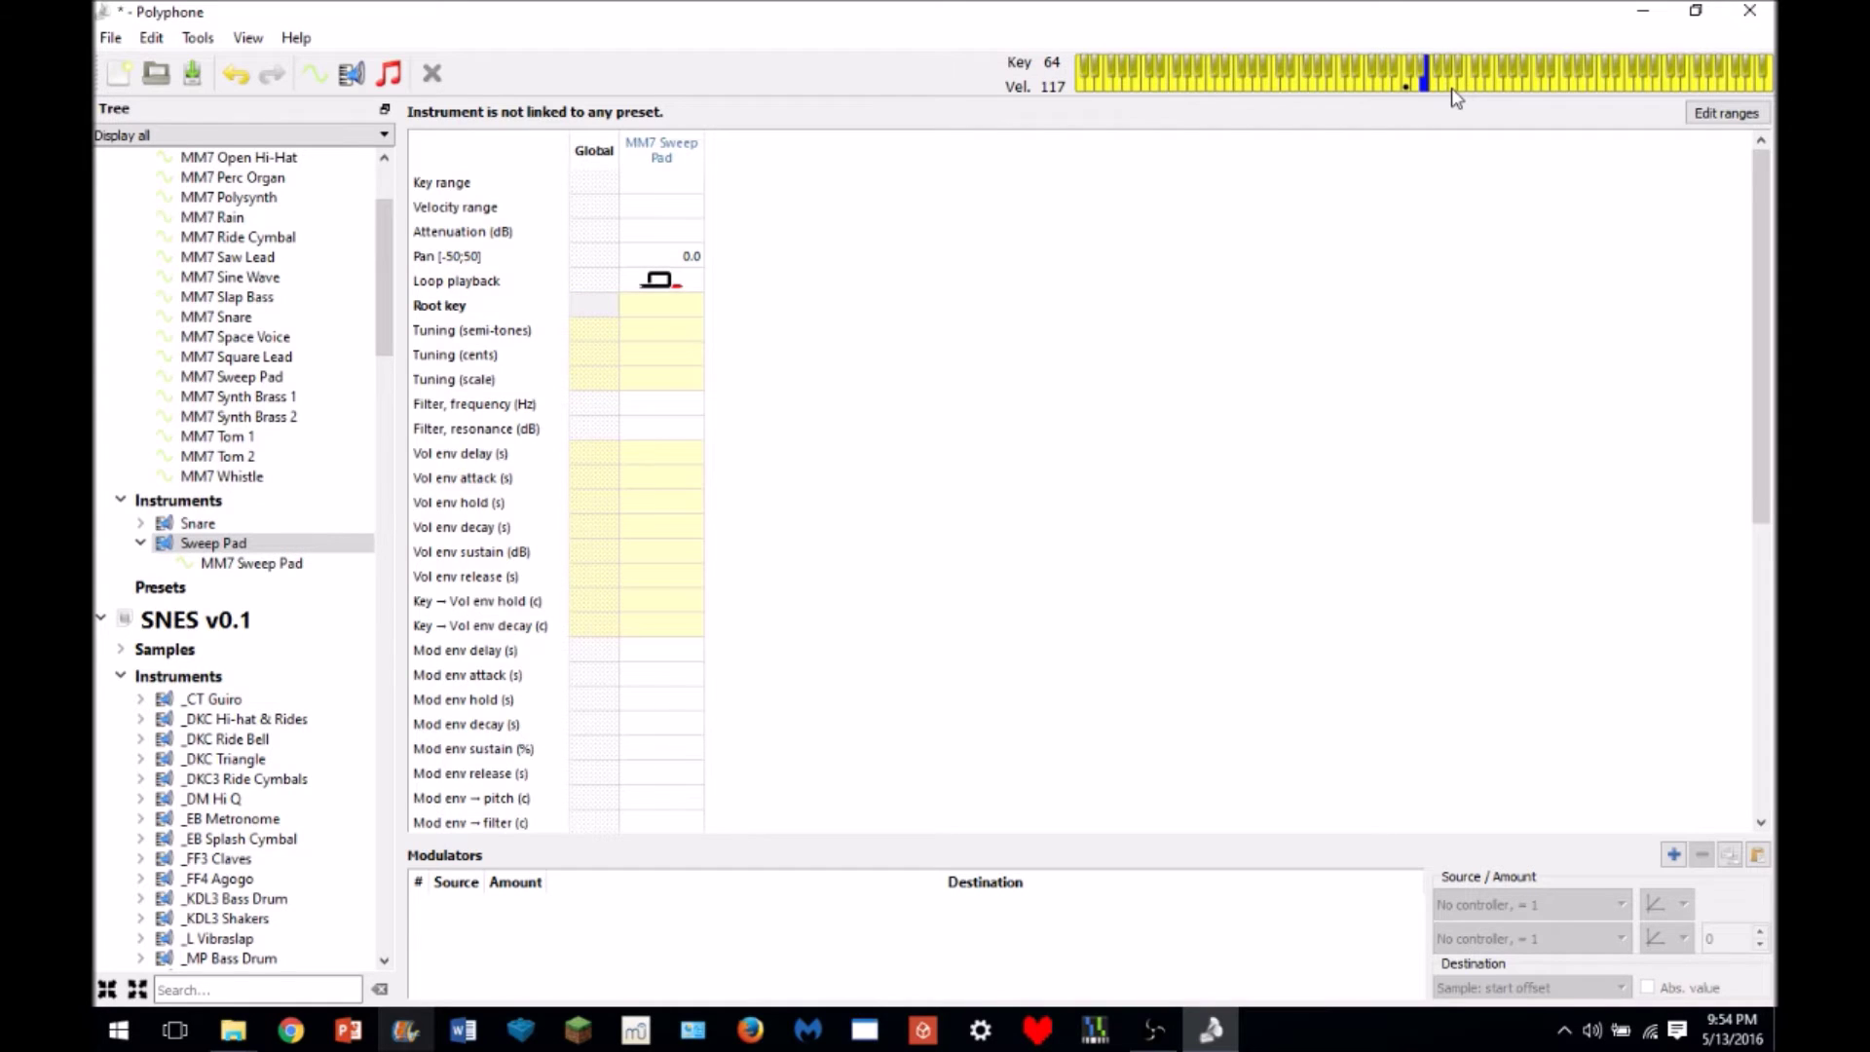
- Set MM7 Sweep Pad's loop playback to the plain loop, sound key 60 and higher keys, and collapse the instrument
left_click(670, 284)
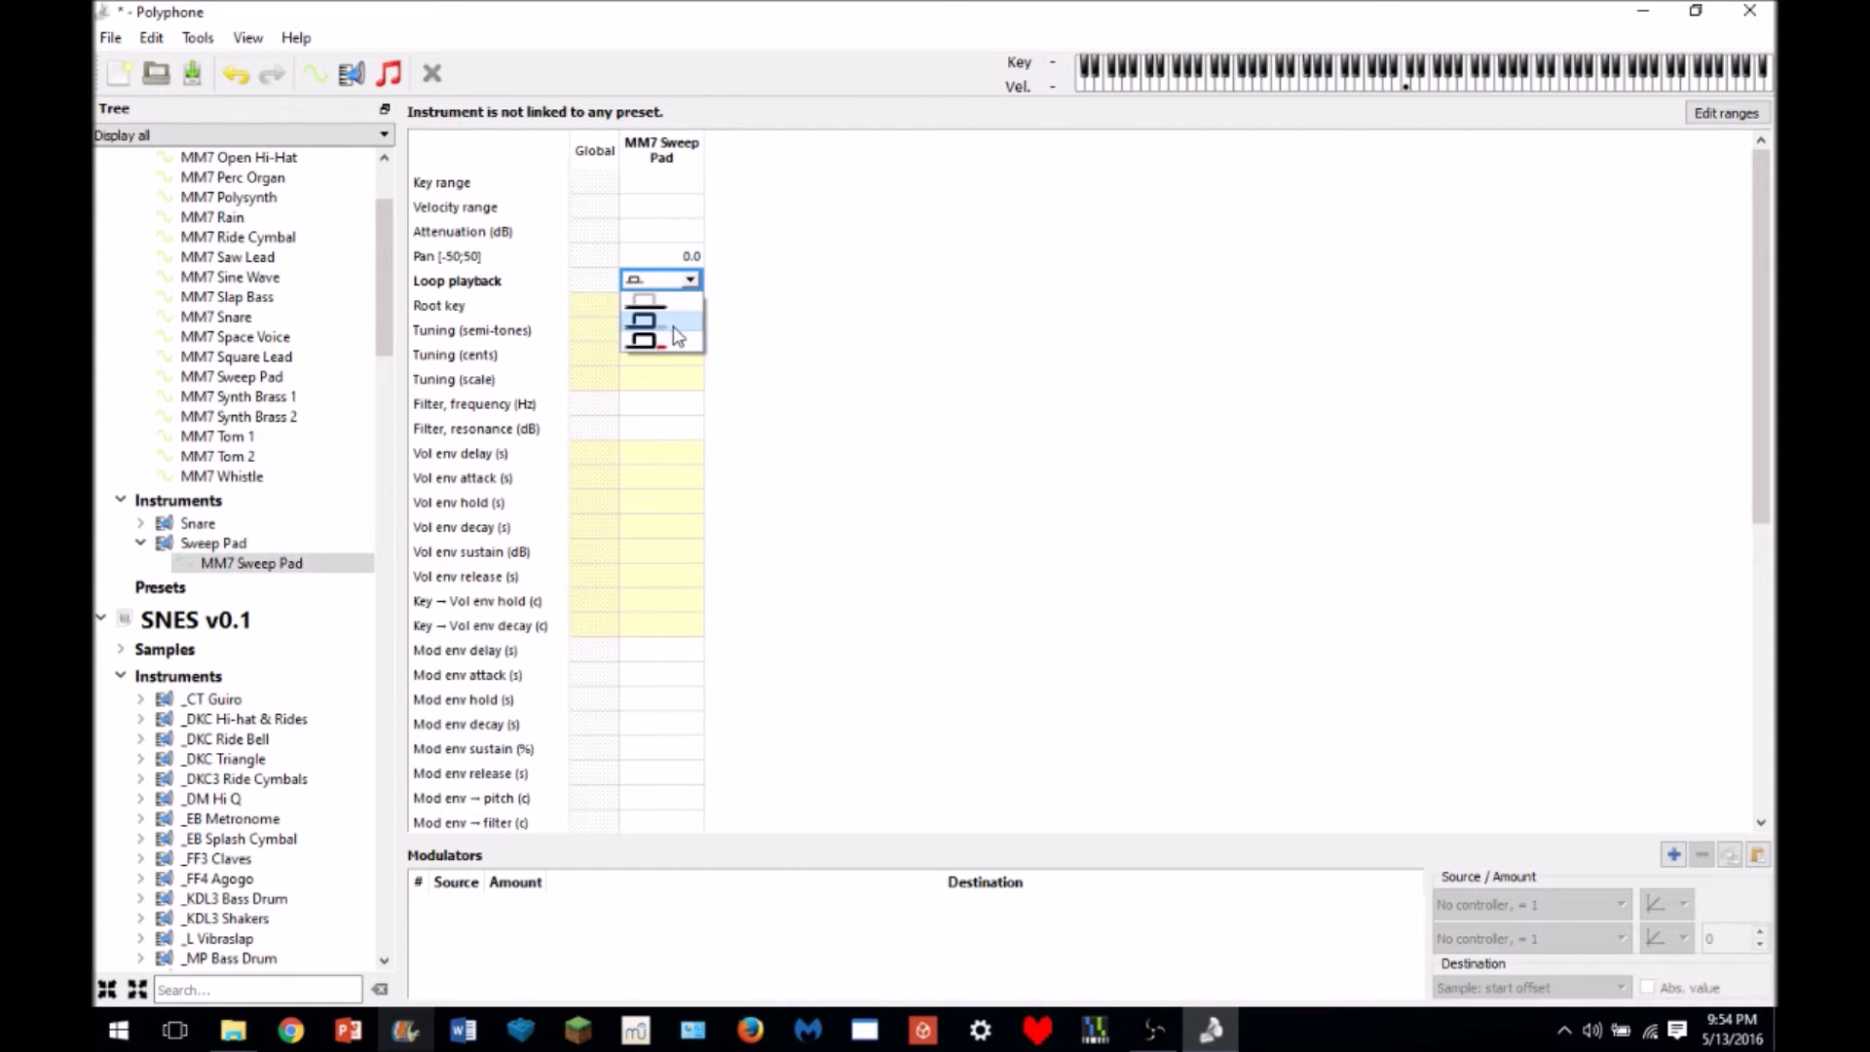
left_click(658, 313)
left_click(1404, 89)
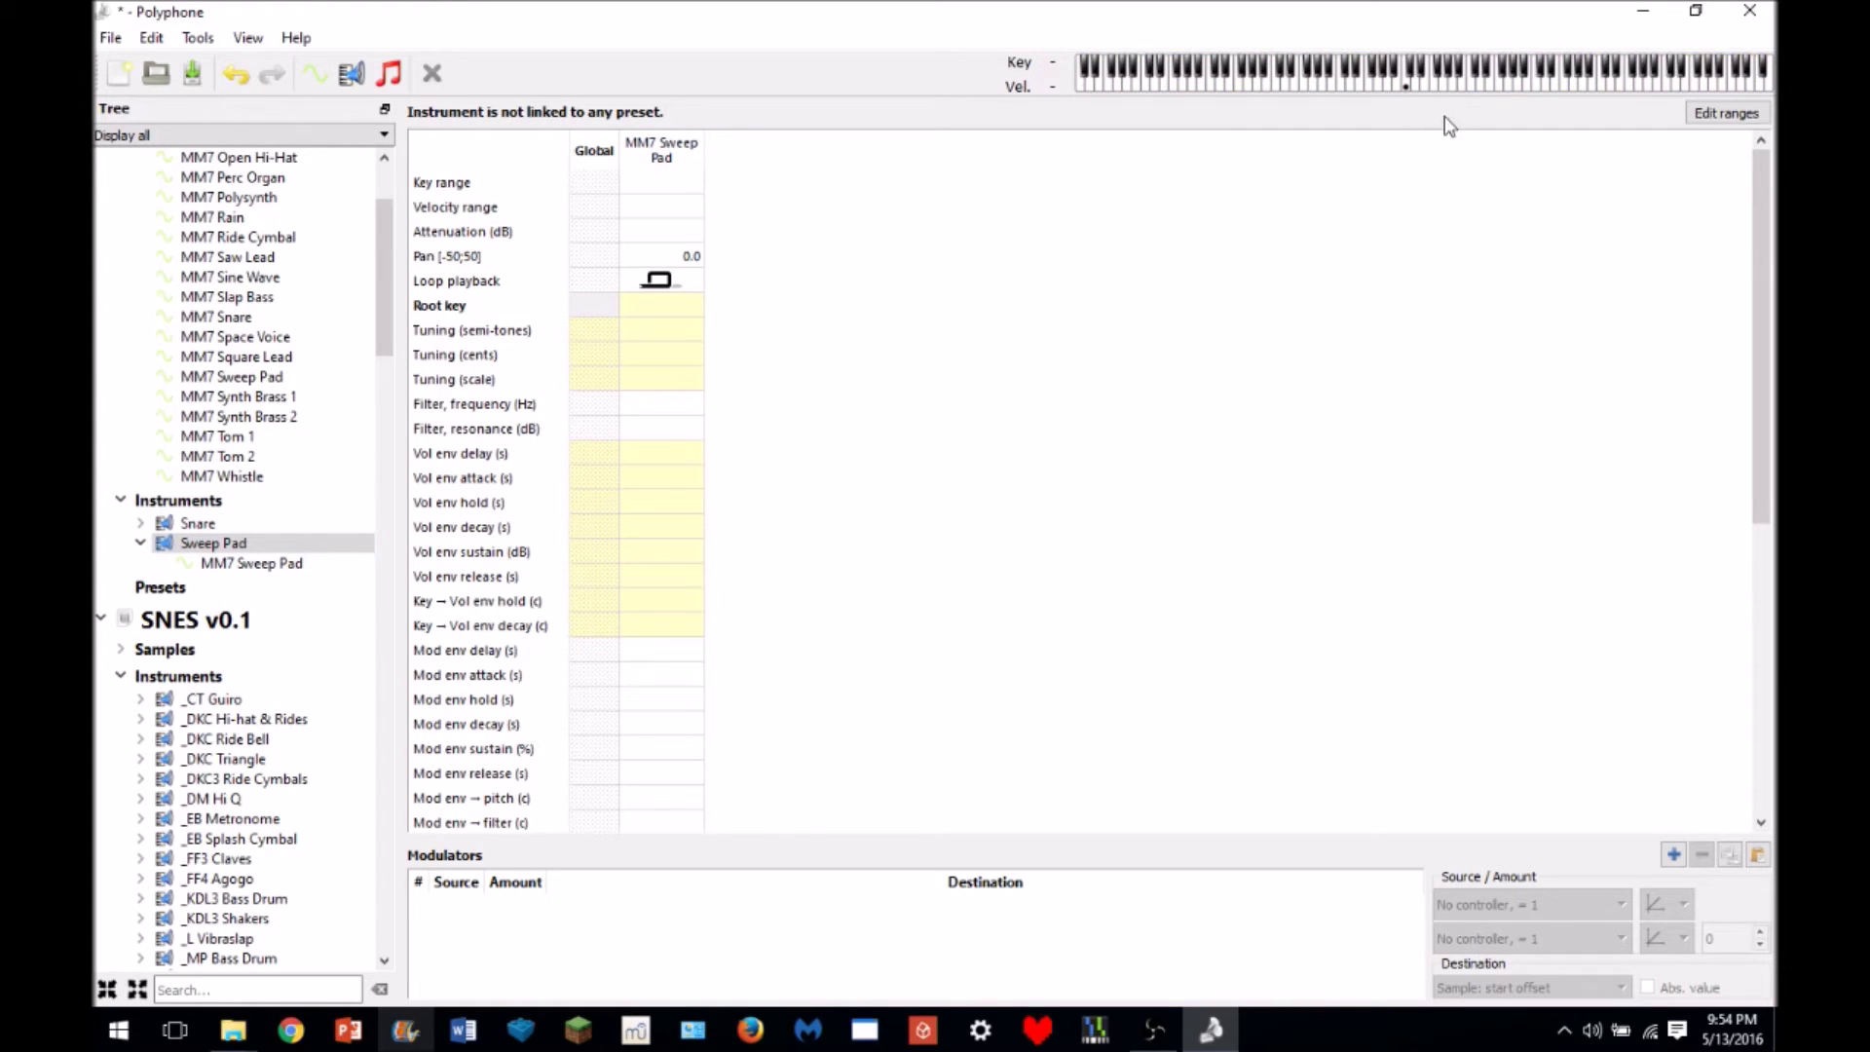
left_click(1469, 86)
left_click_drag(1468, 84, 1530, 89)
left_click(140, 543)
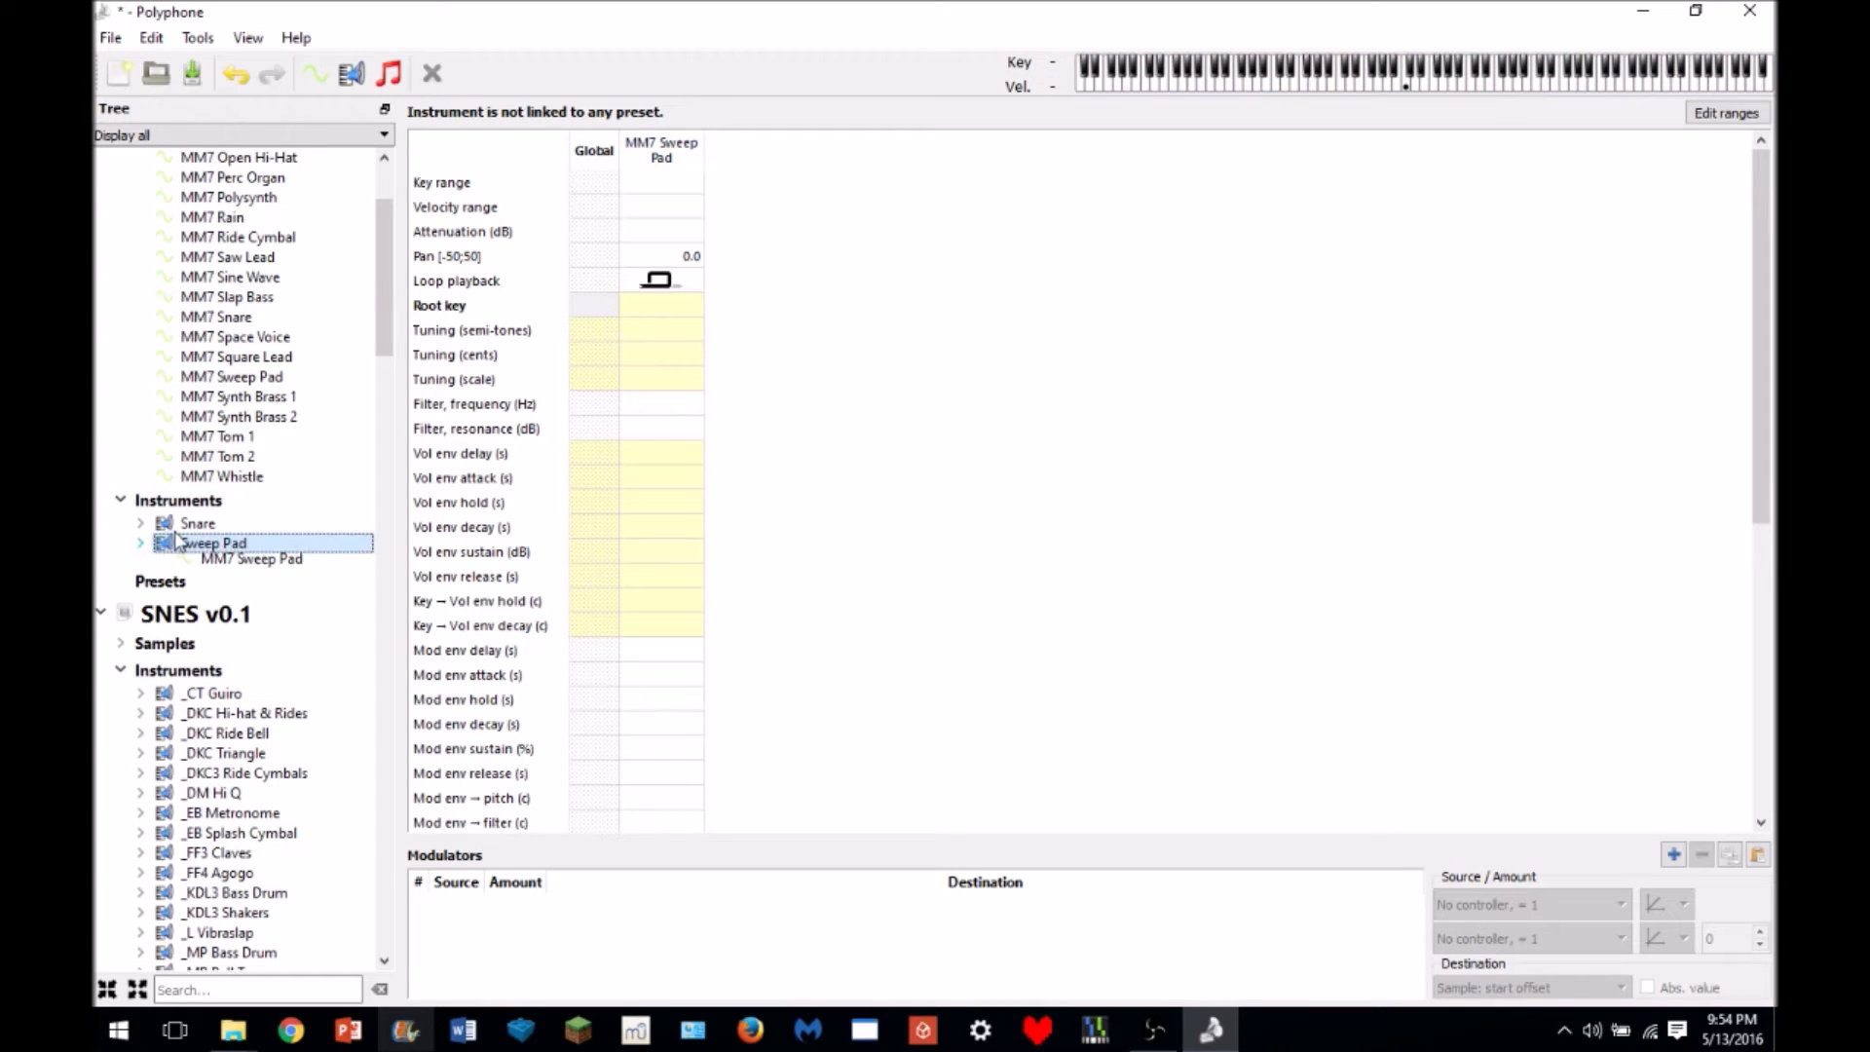
- Set MM7 Snare's loop playback to the loop with the red end line and sound the Snare at key 60
left_click(198, 523)
left_click(659, 284)
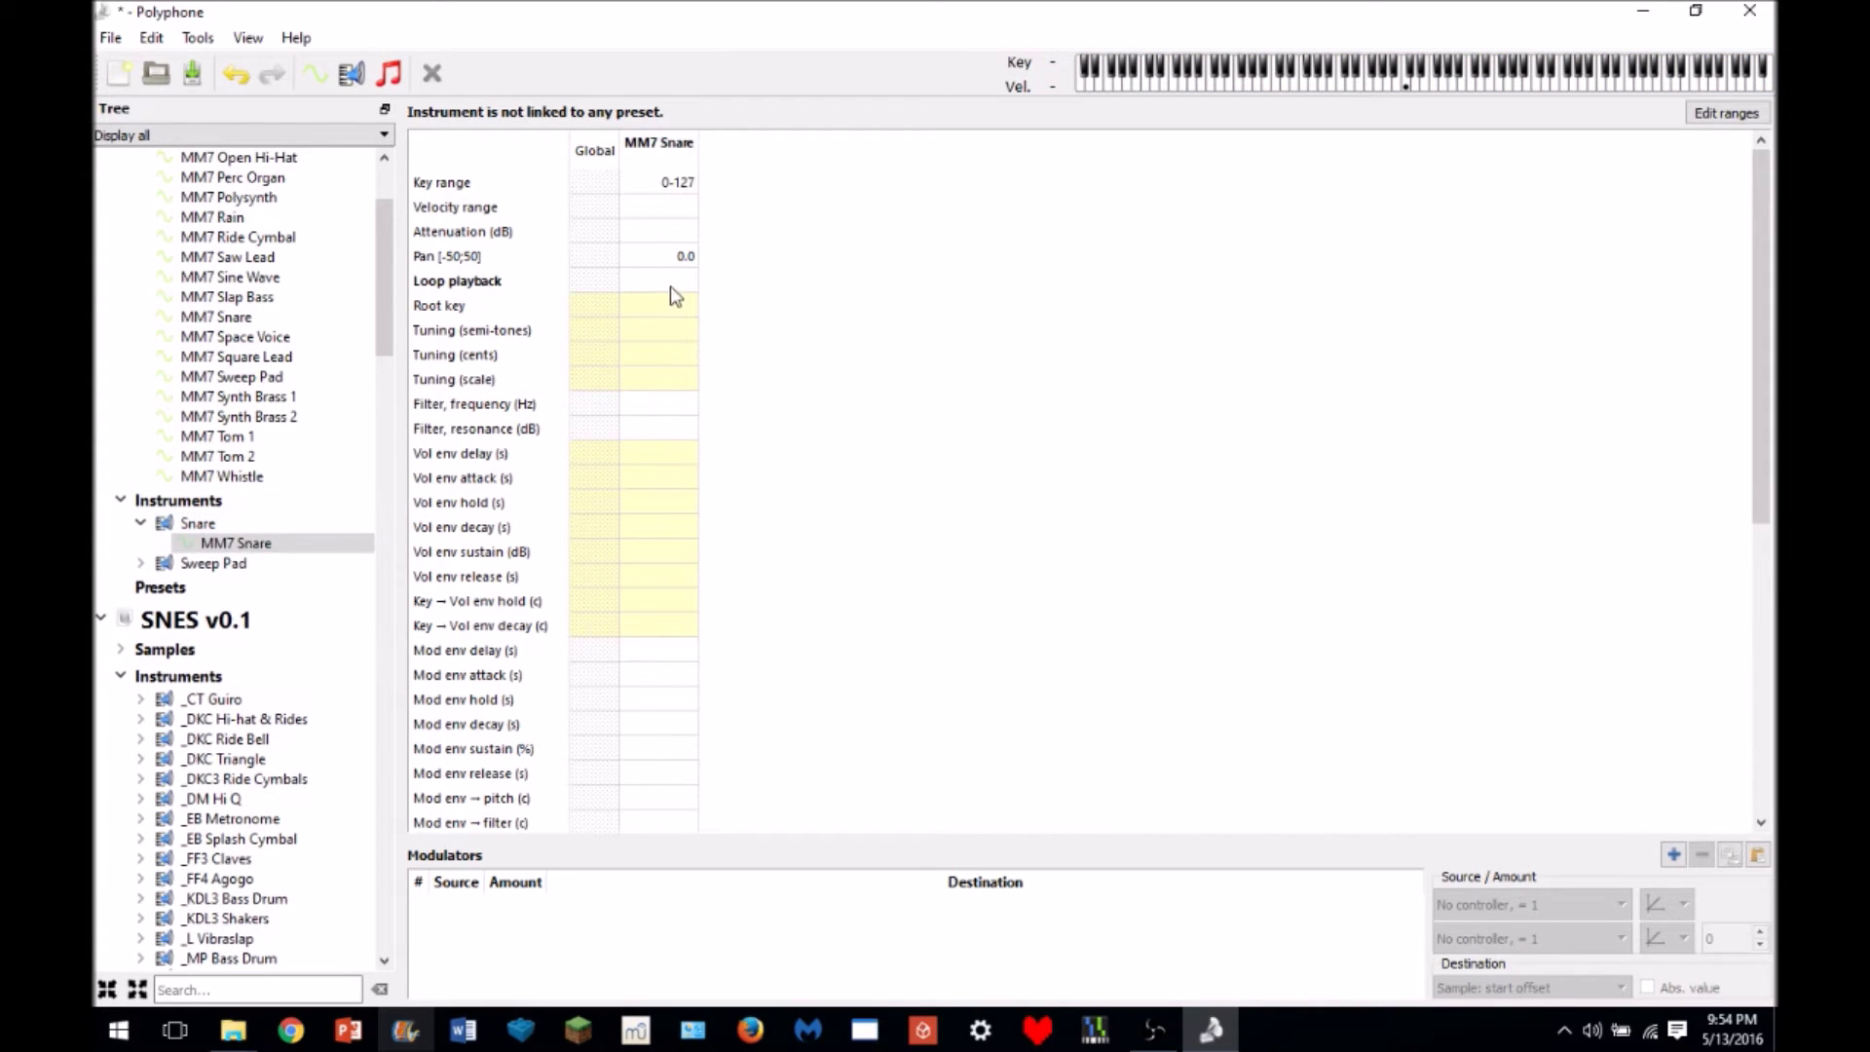
left_click(668, 291)
left_click(658, 331)
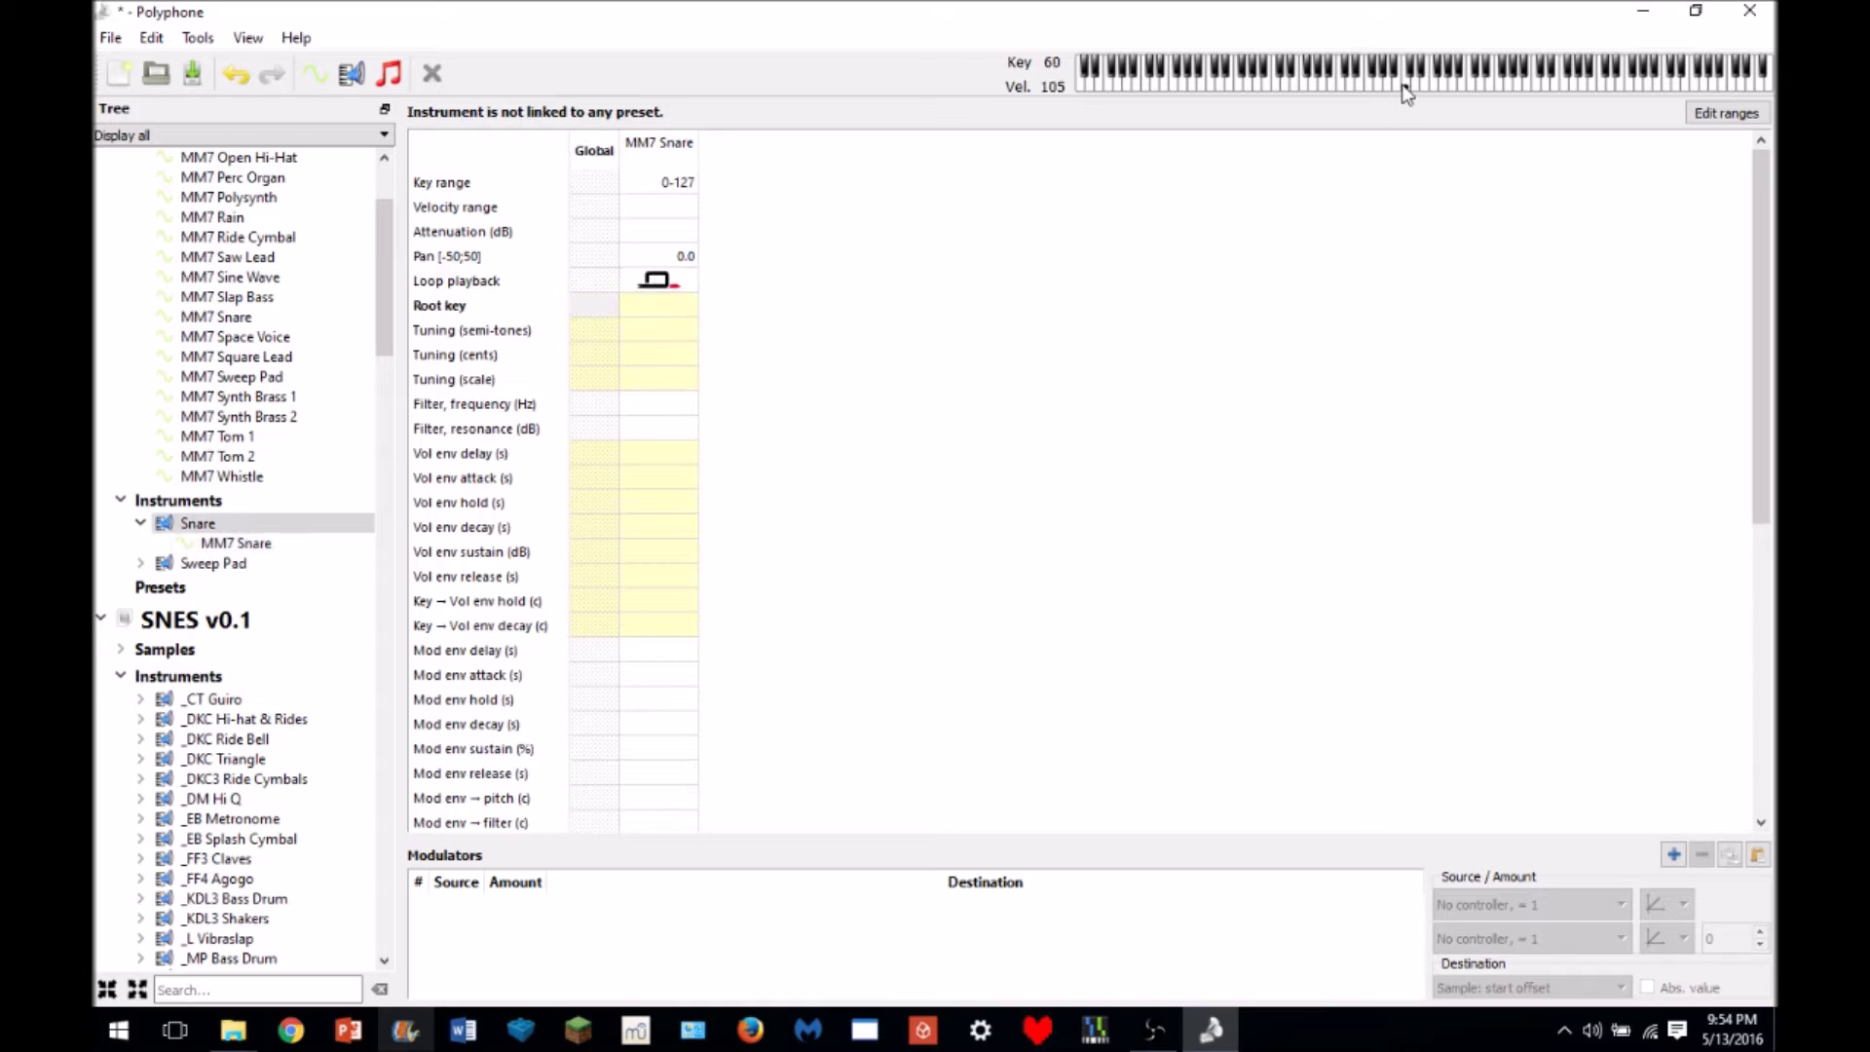
left_click(1406, 88)
- Set MM7 Snare's loop playback back to no loop and collapse the Snare instrument
left_click(686, 282)
left_click(659, 291)
left_click(682, 284)
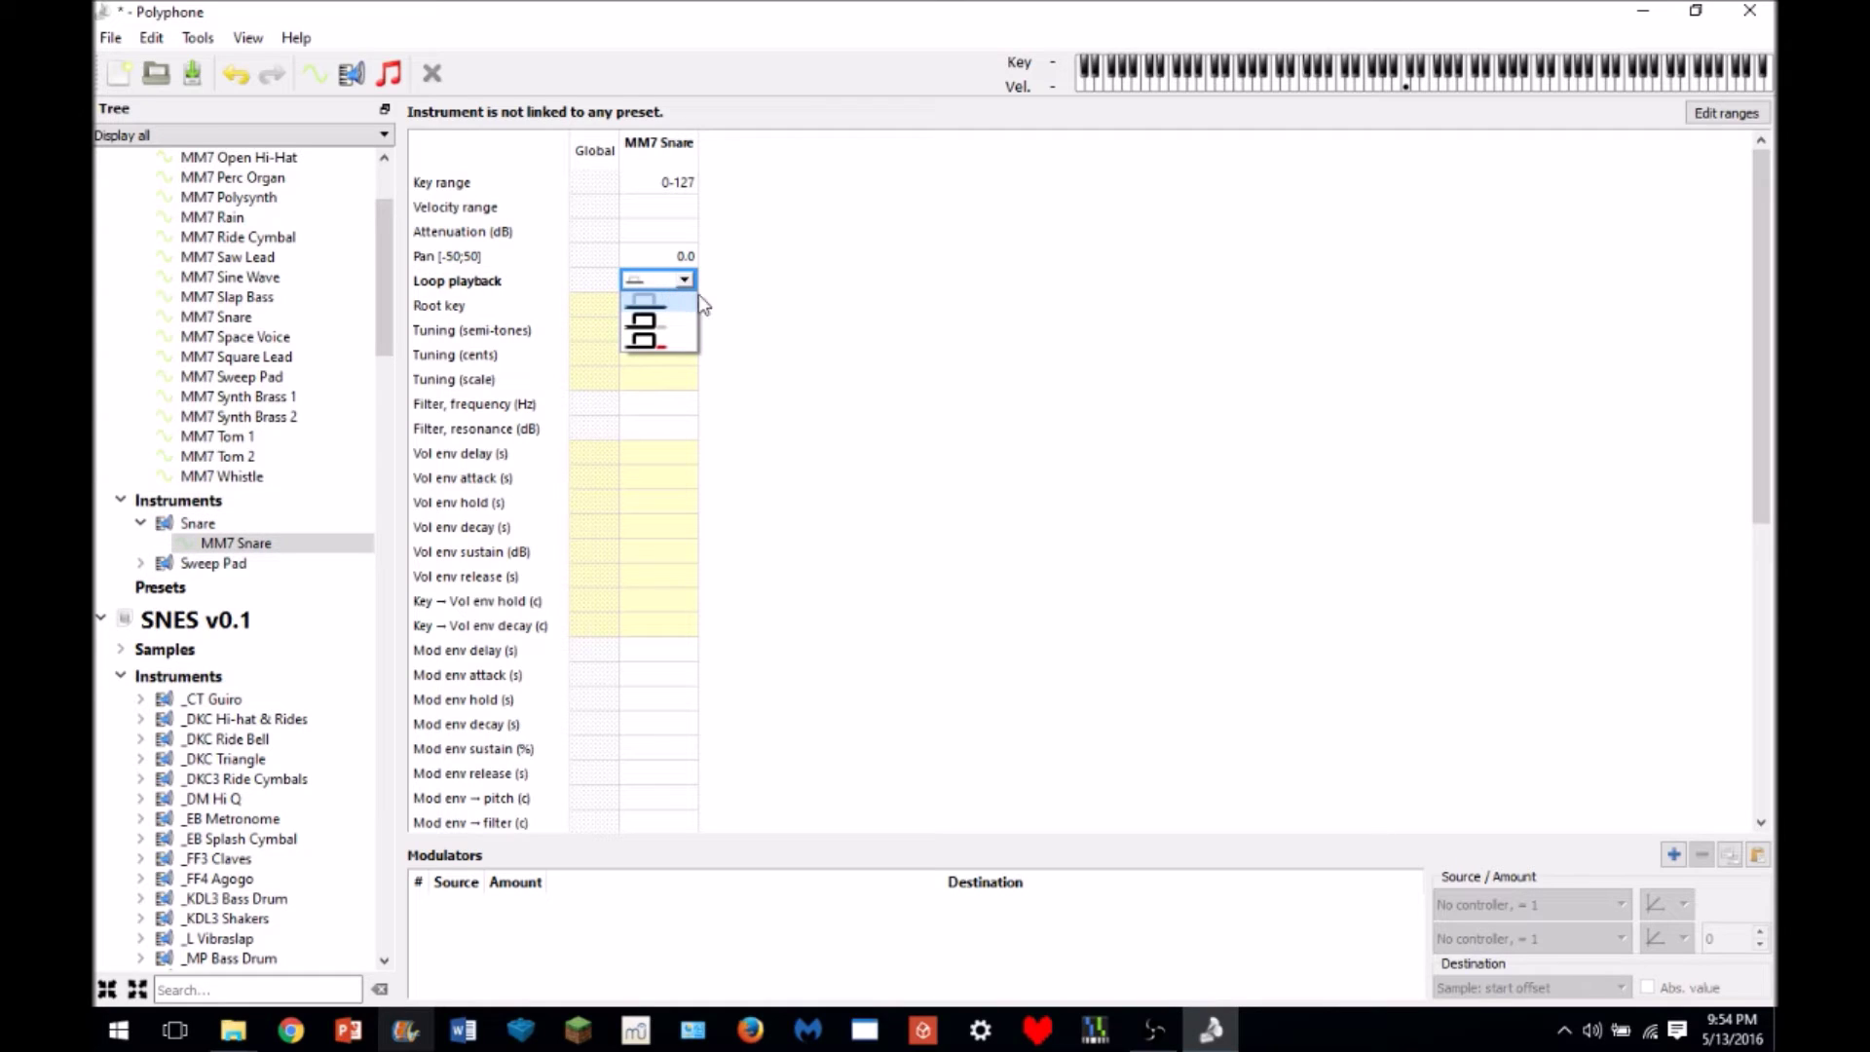
left_click(666, 296)
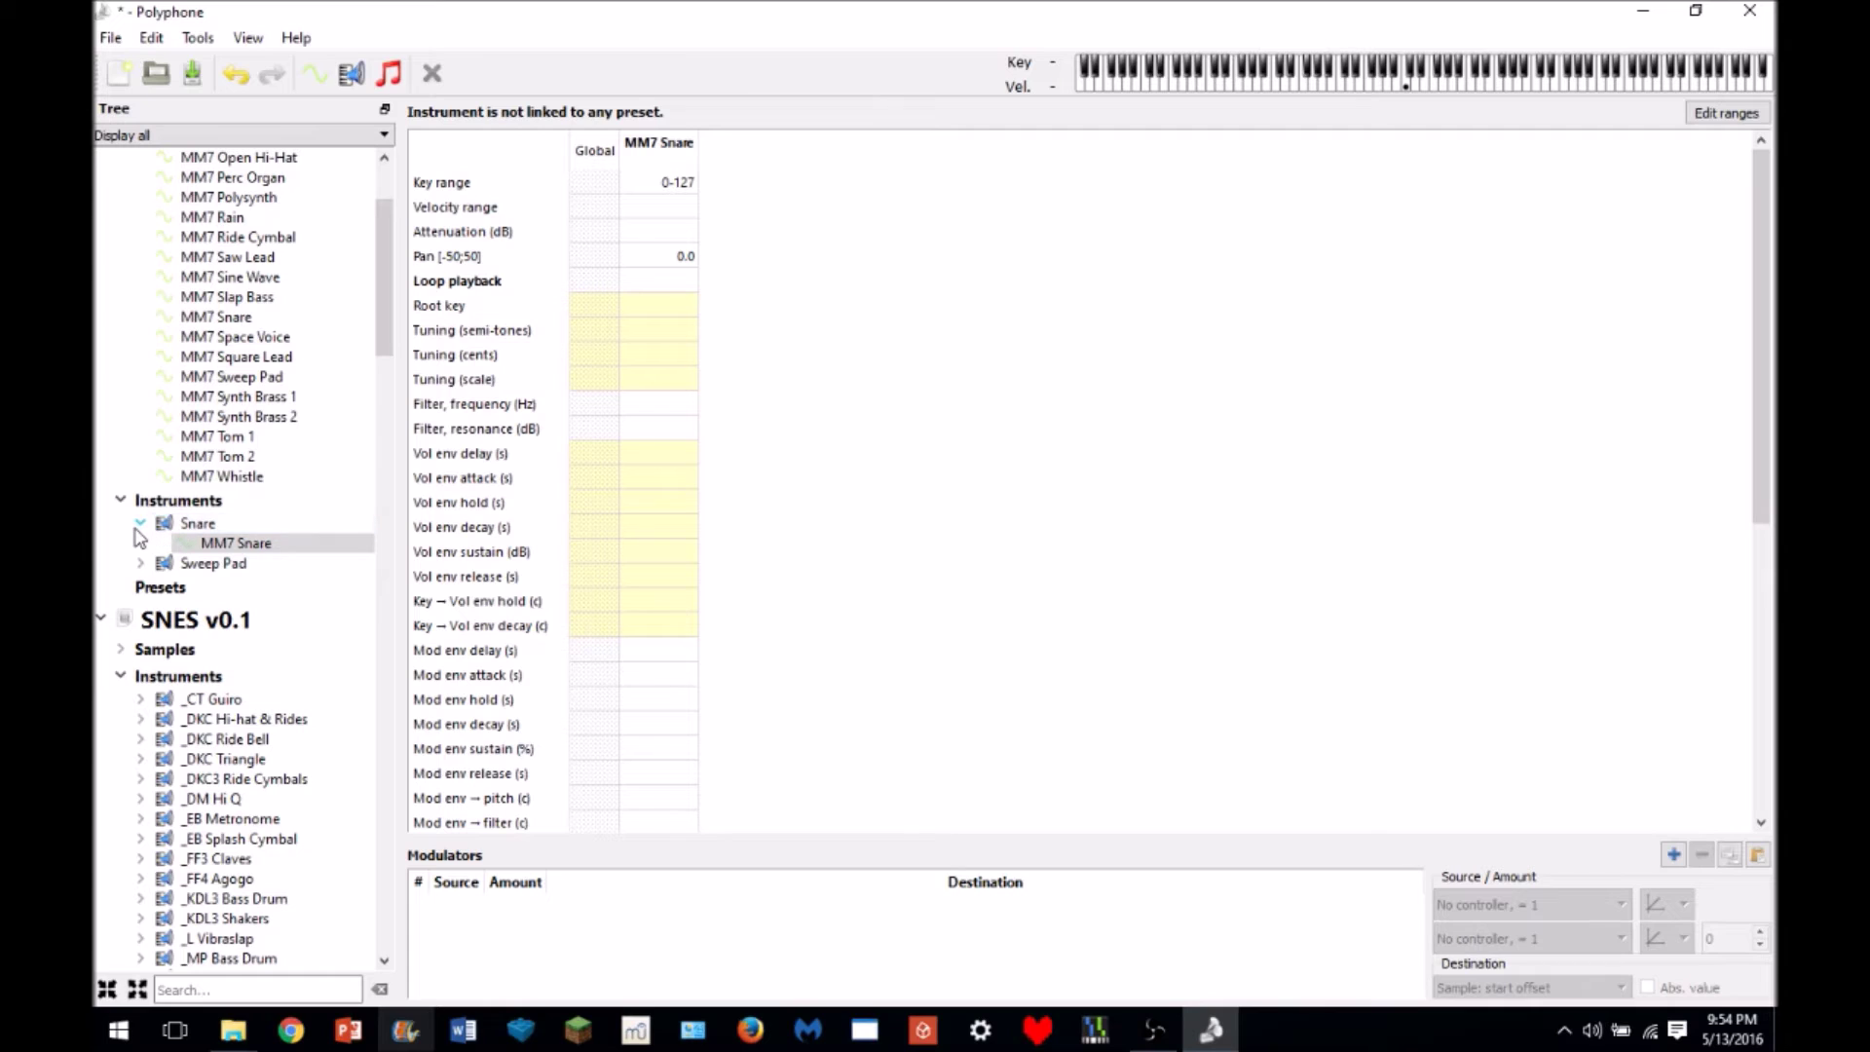
left_click(686, 283)
left_click(685, 279)
left_click(666, 284)
left_click(142, 525)
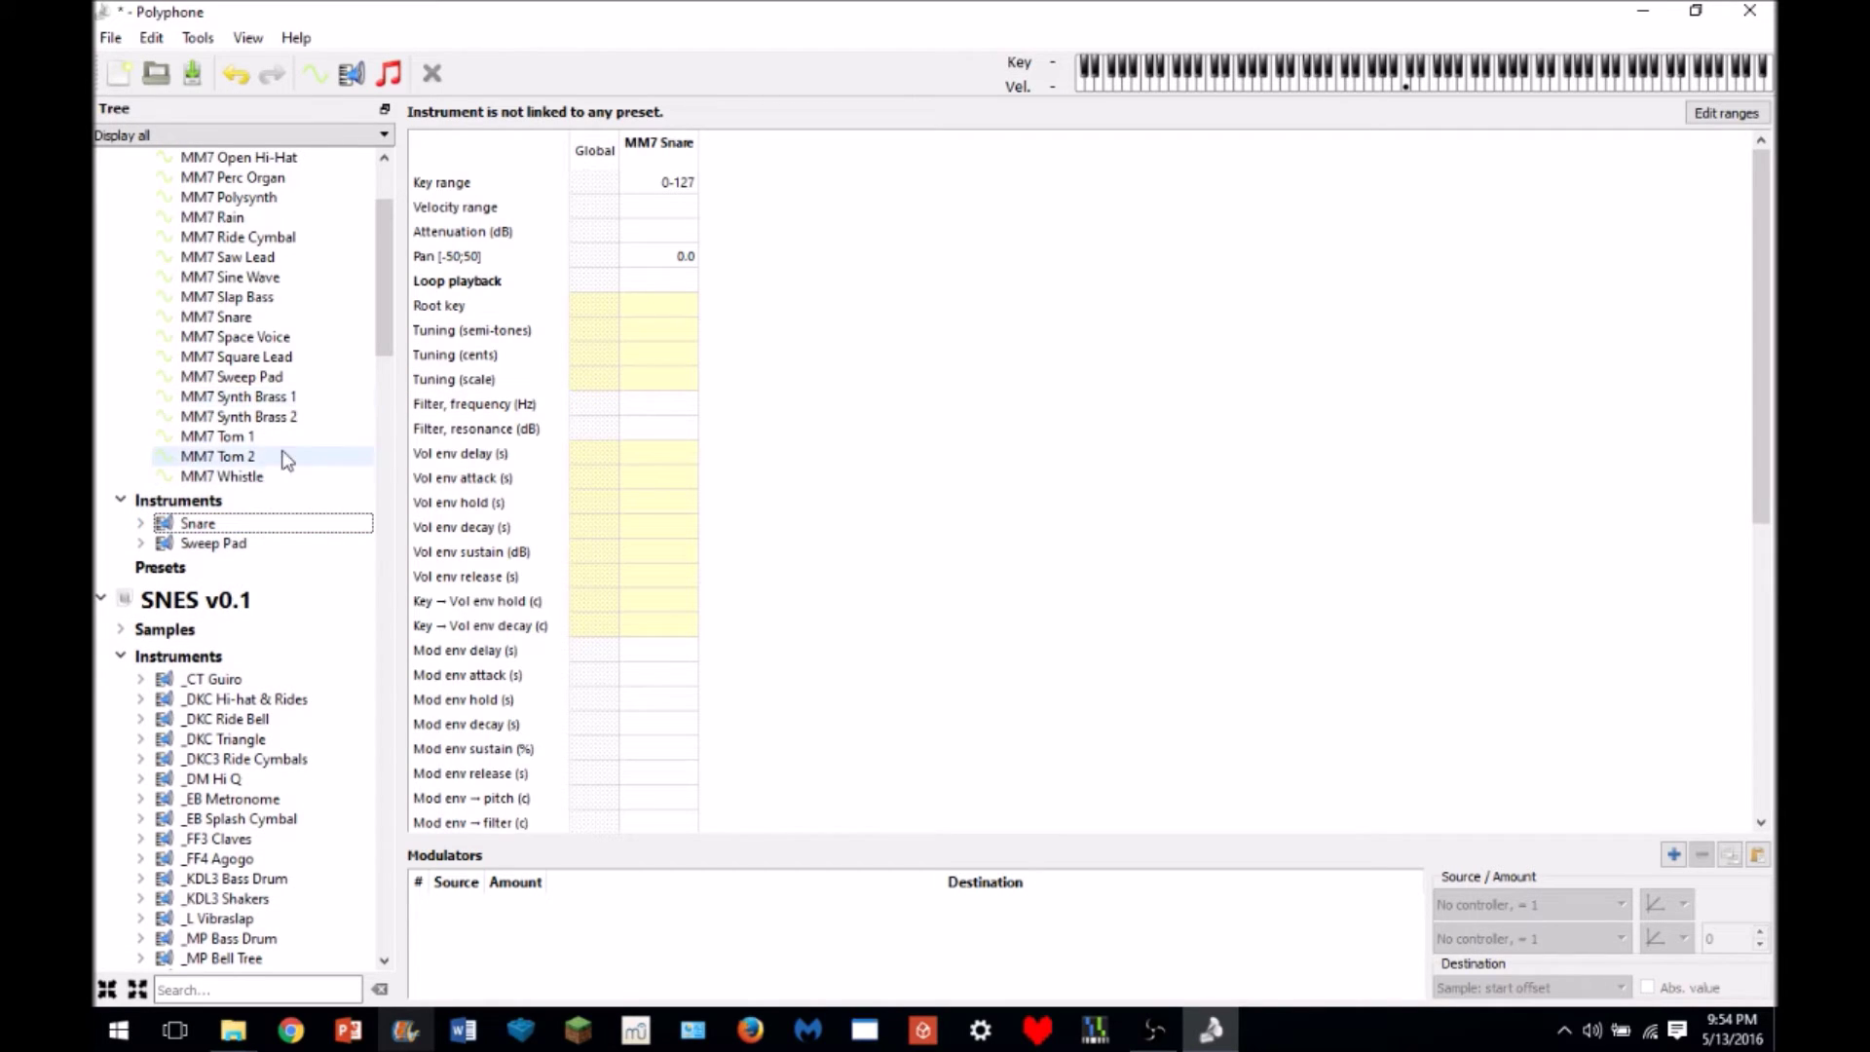
- Create an instrument named Slap Bass and add the MM7 Slap Bass sample to it
left_click(351, 73)
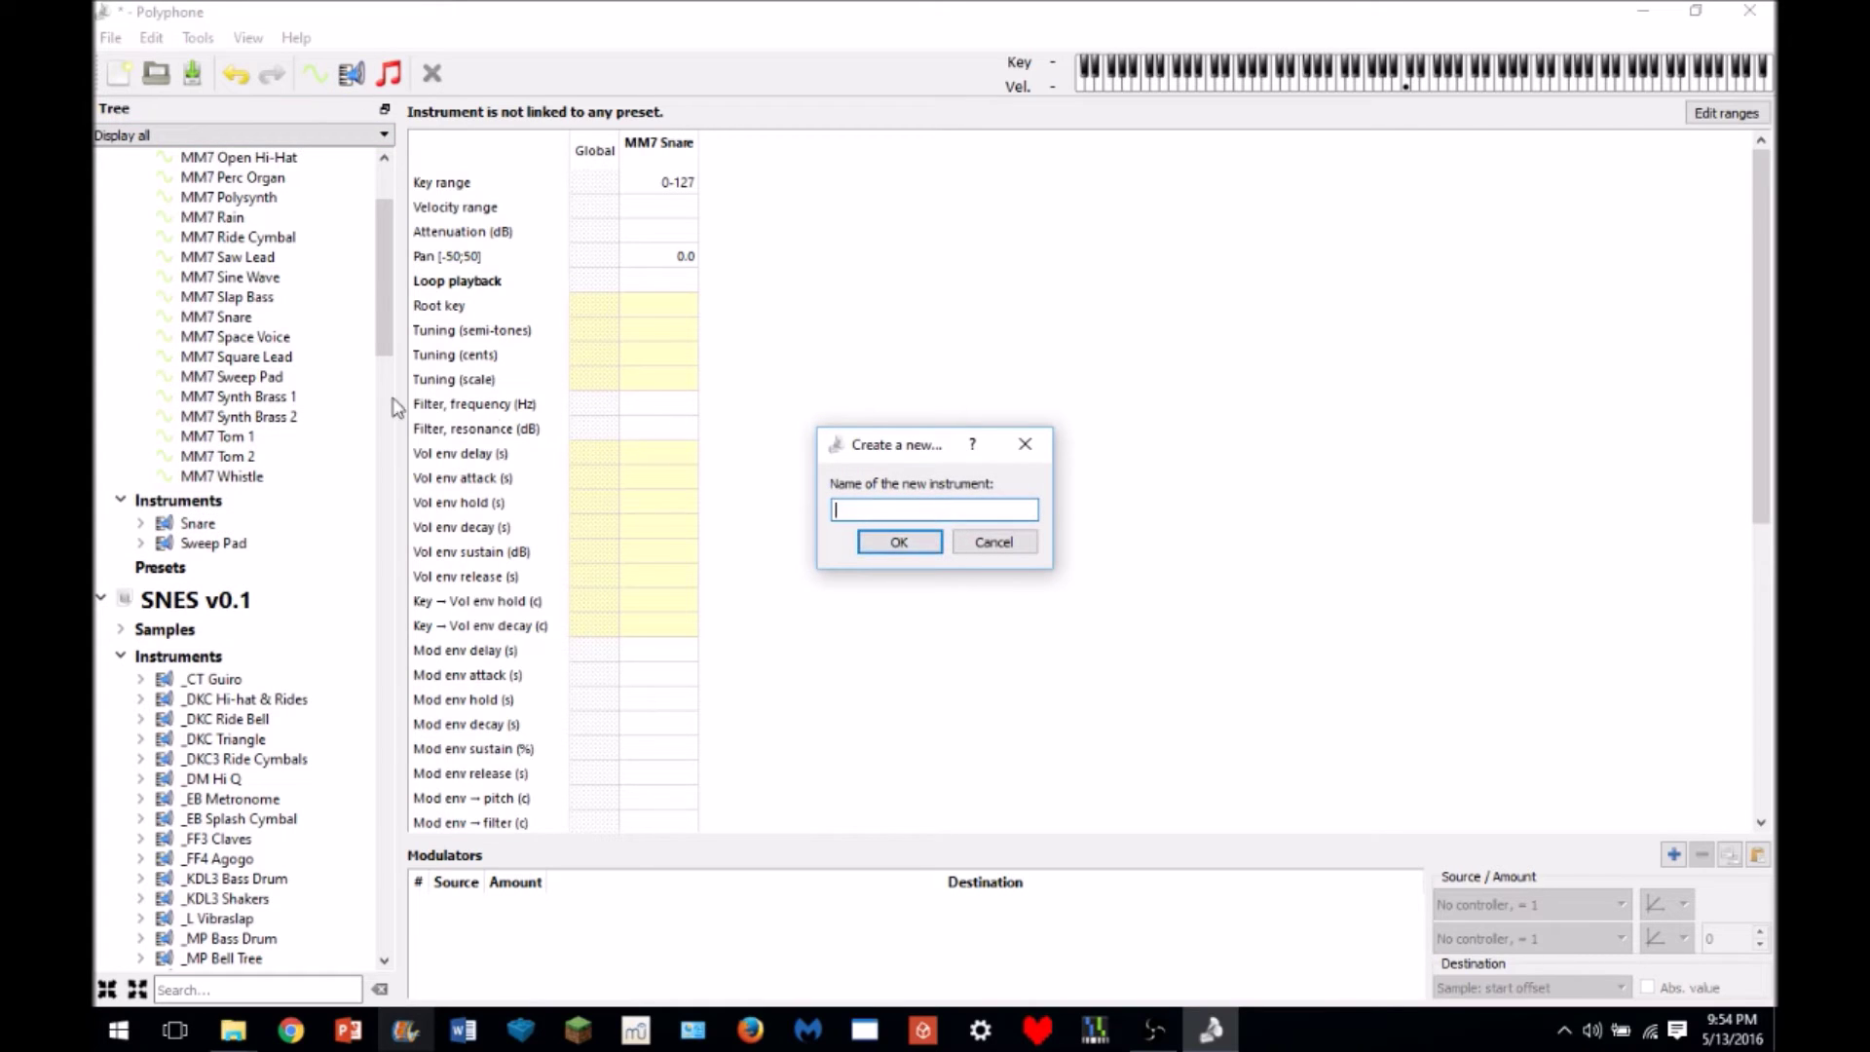
left_click(984, 545)
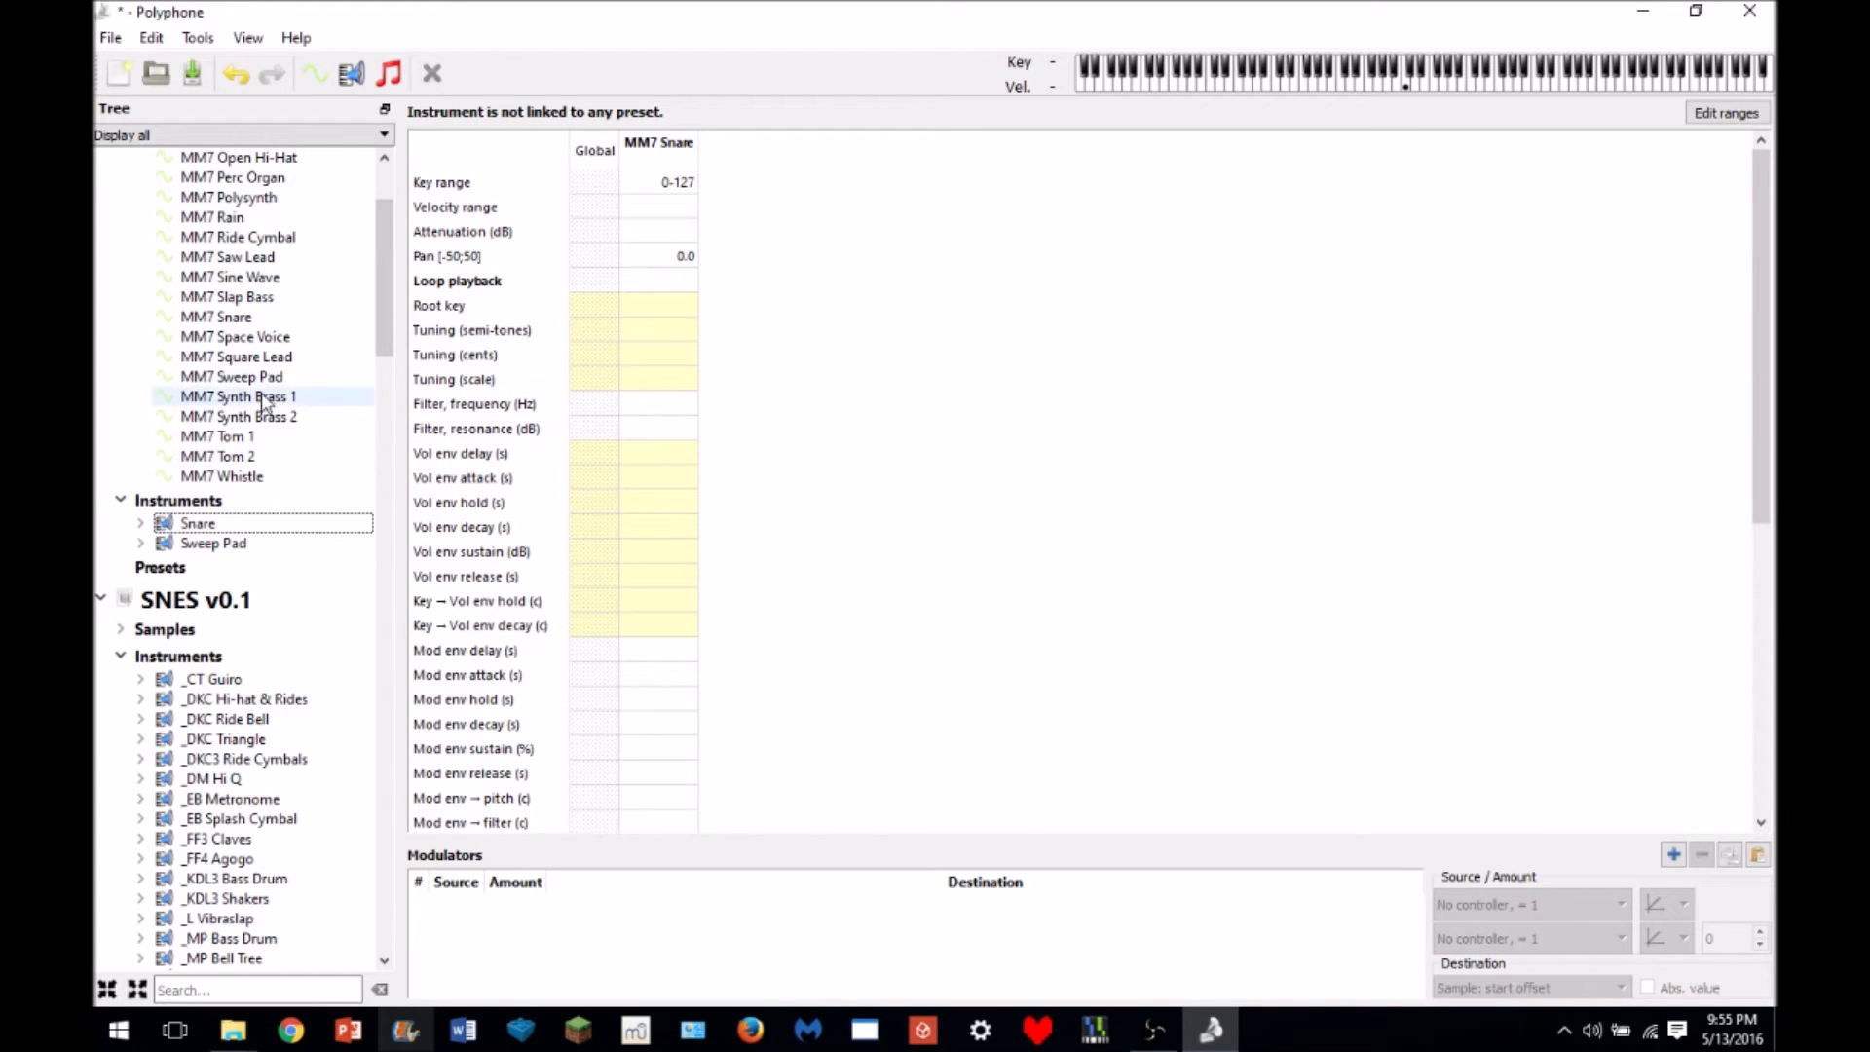
left_click(262, 304)
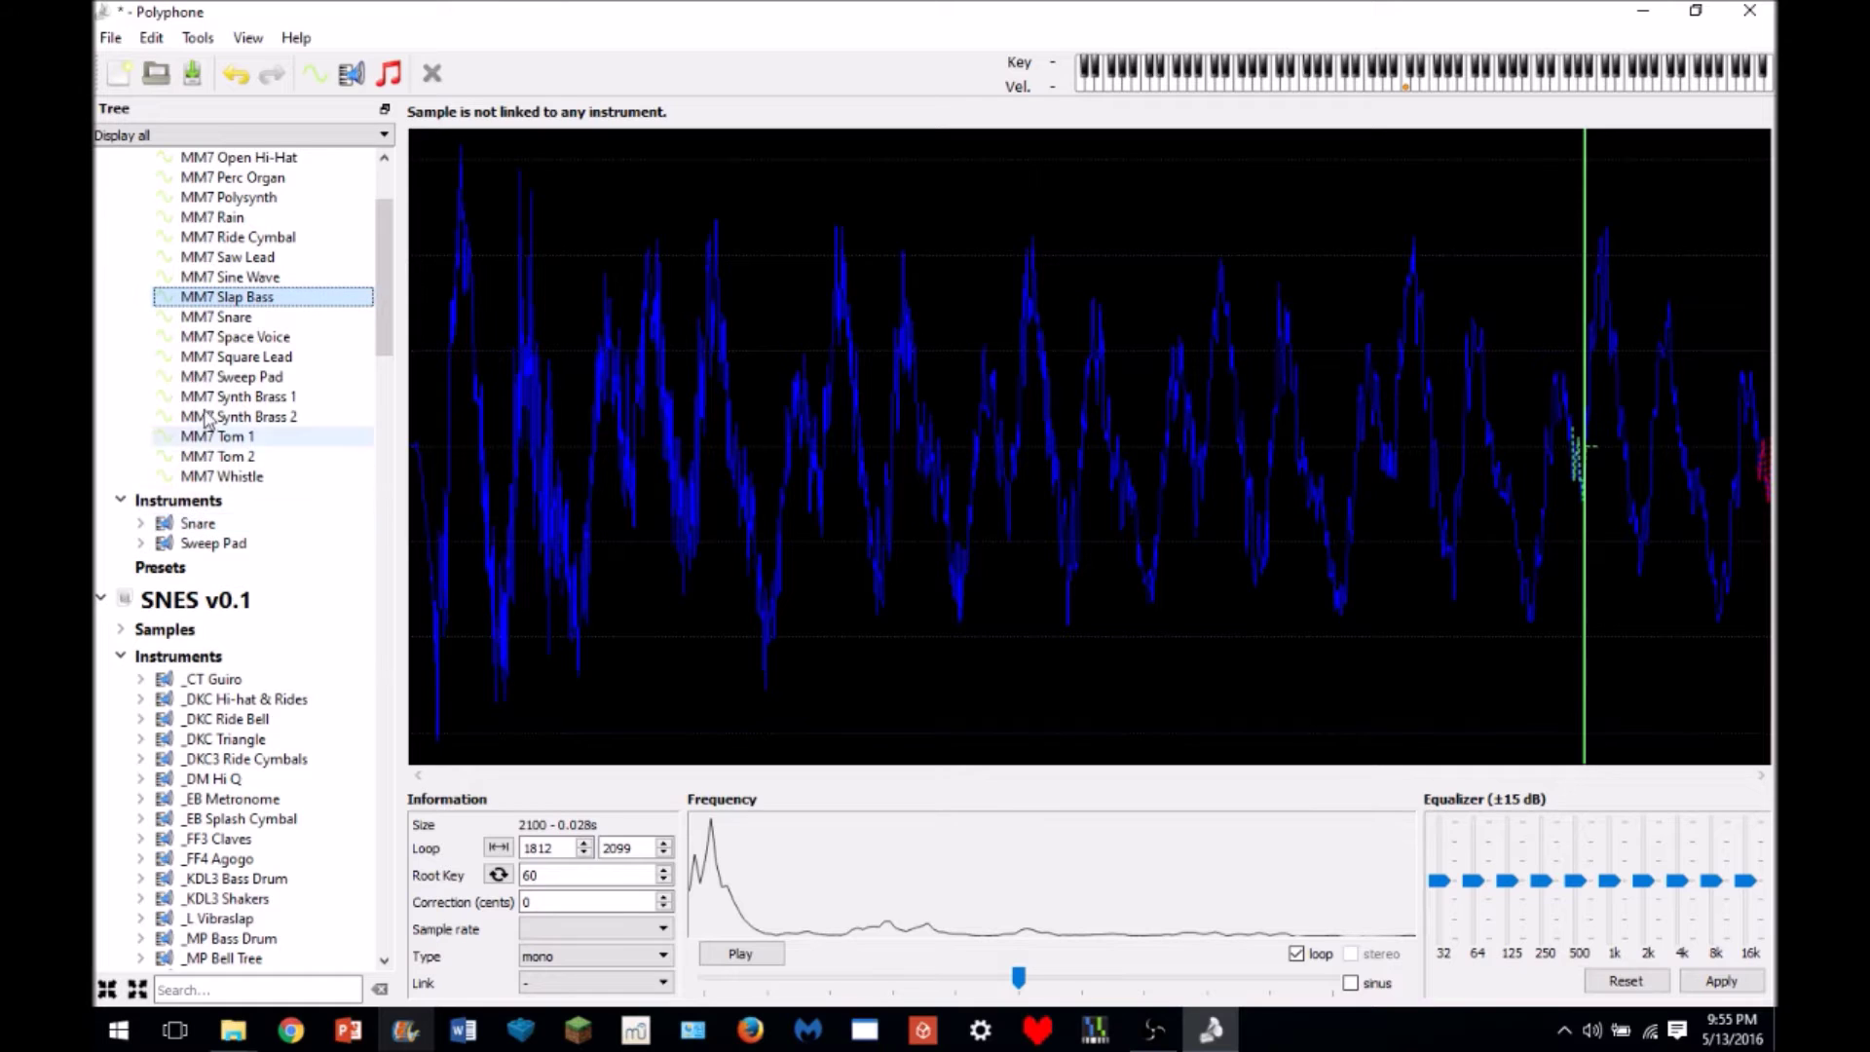
left_click(351, 73)
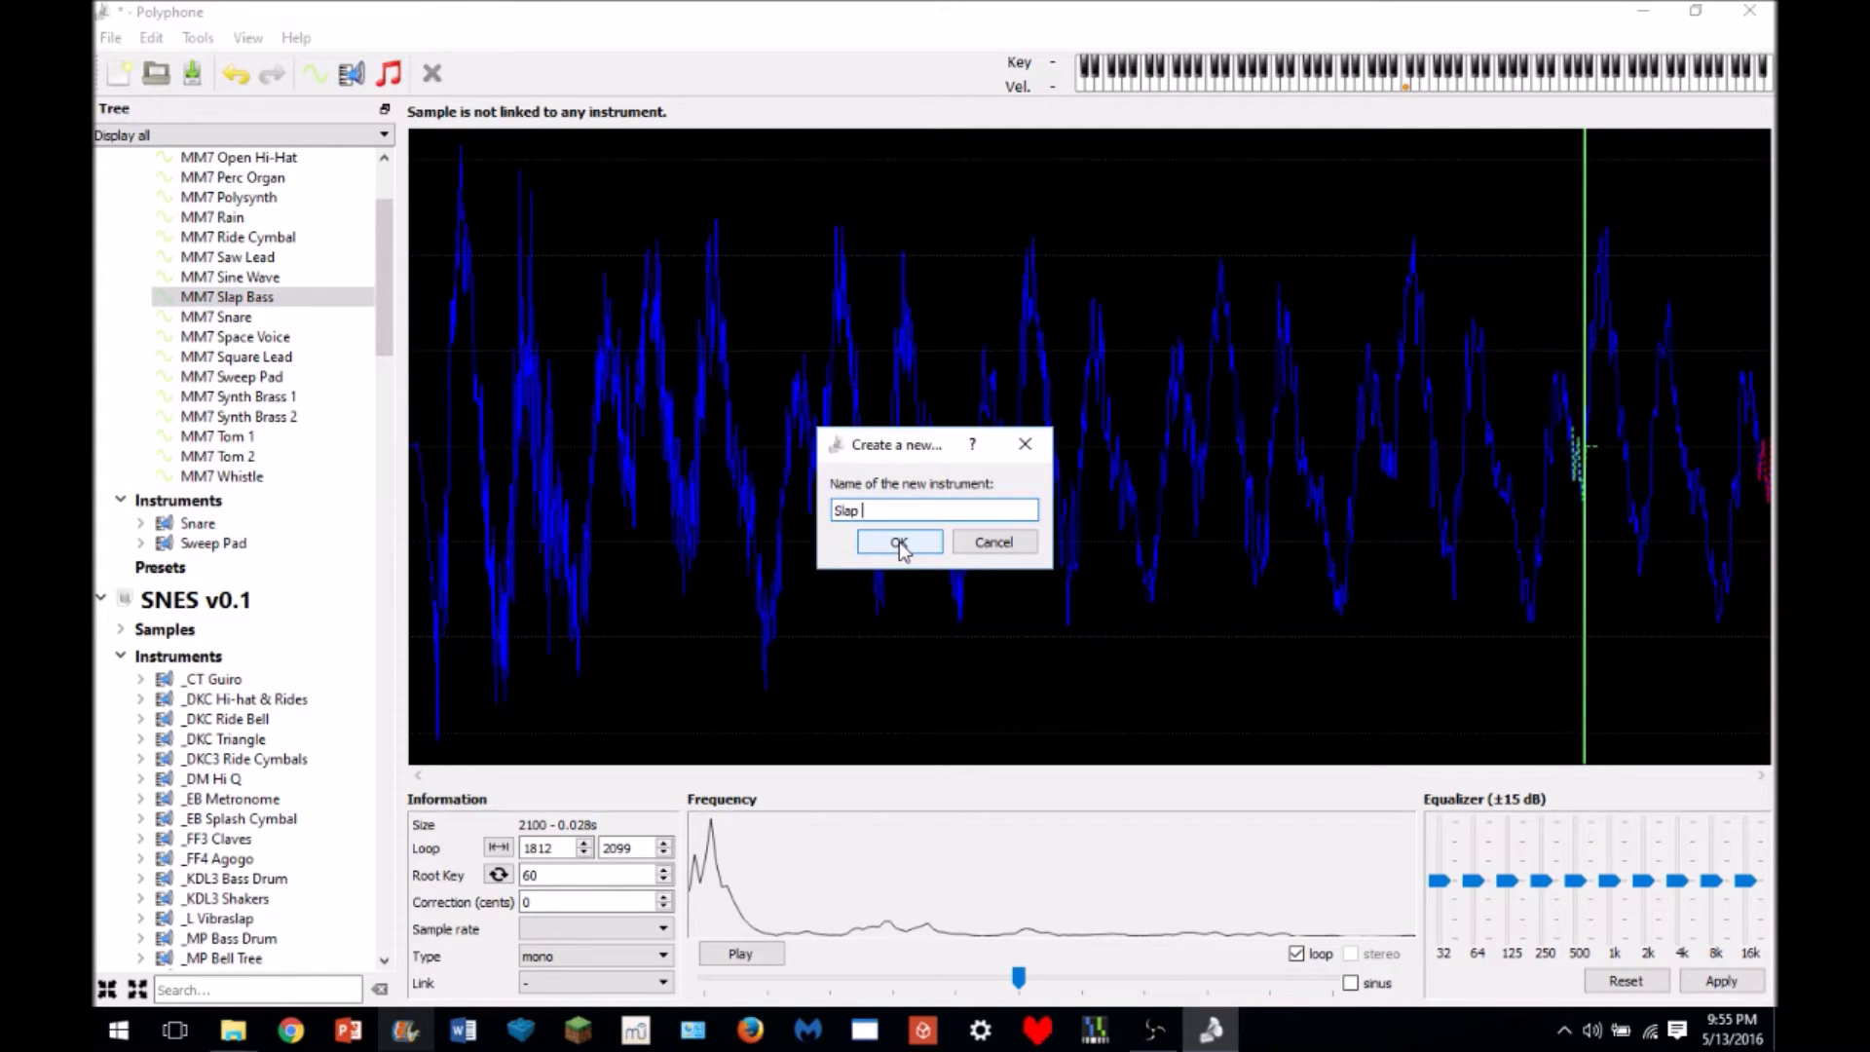
left_click(898, 543)
left_click_drag(224, 297, 233, 528)
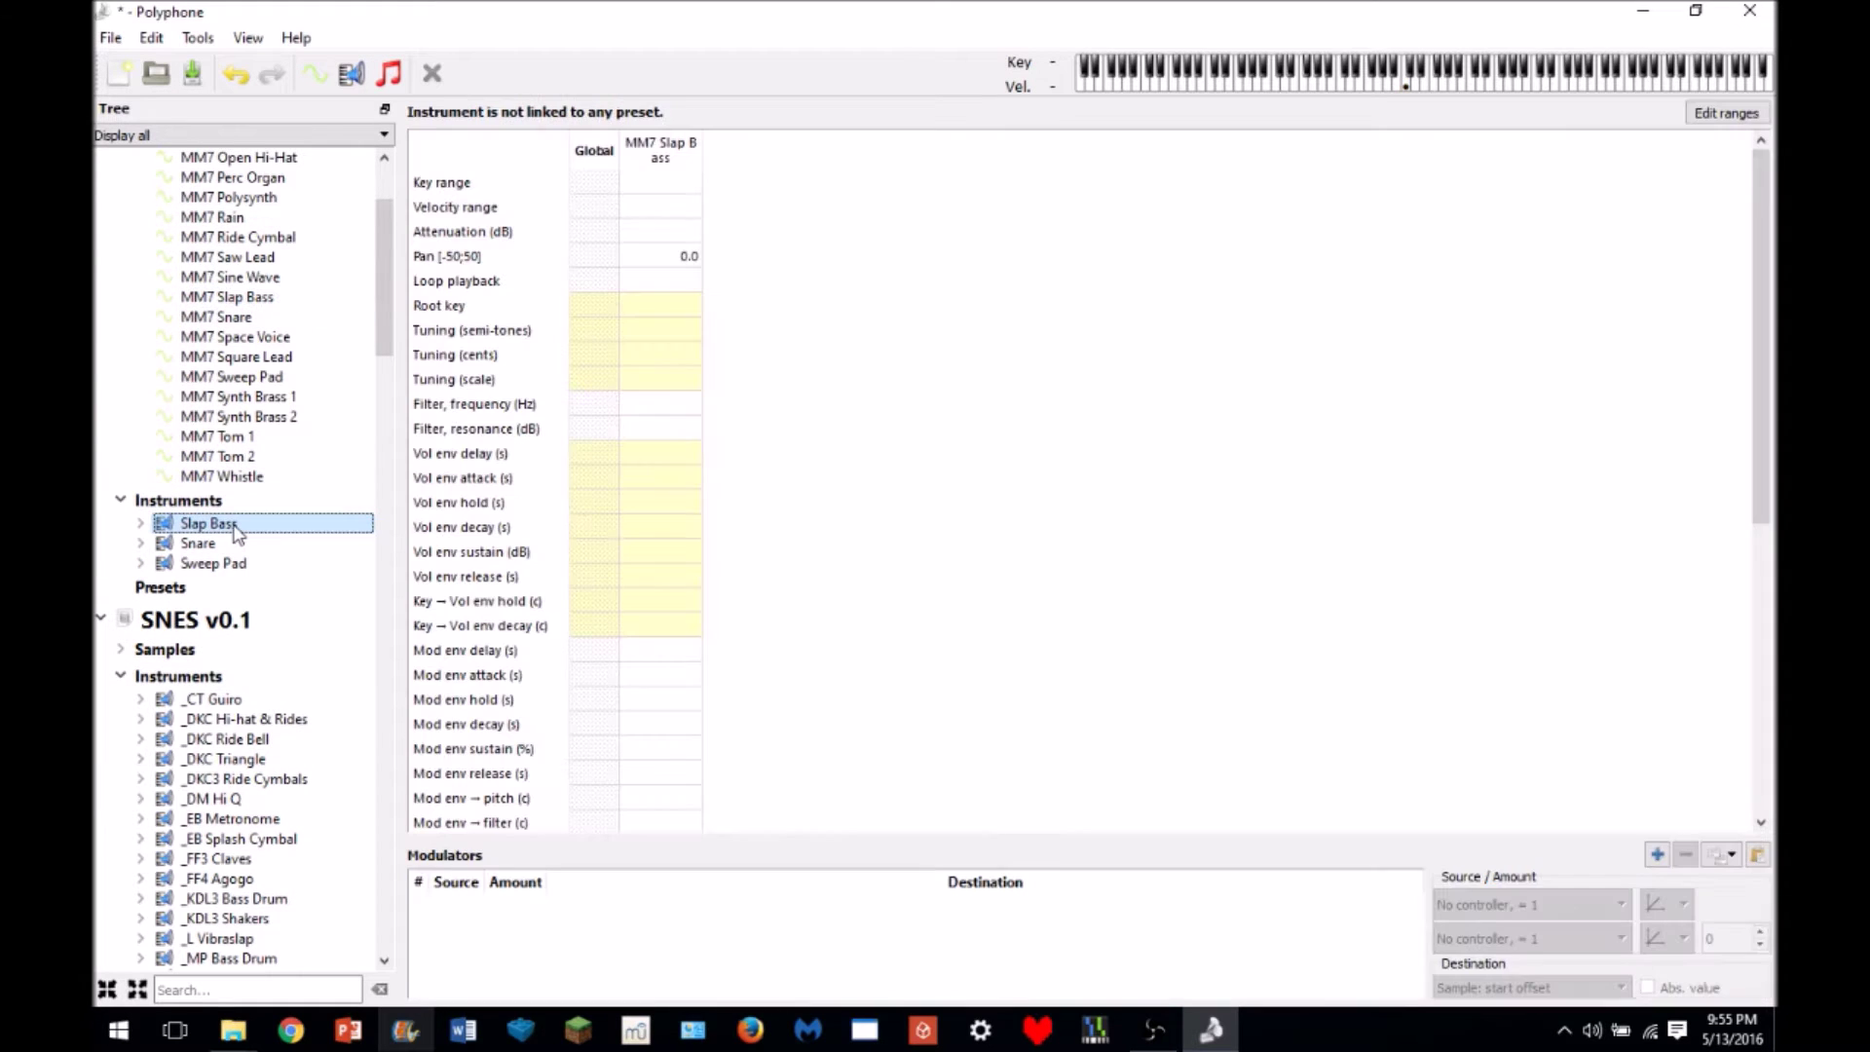
- Sound the Slap Bass instrument across its low keys, including key 38
left_click(1366, 88)
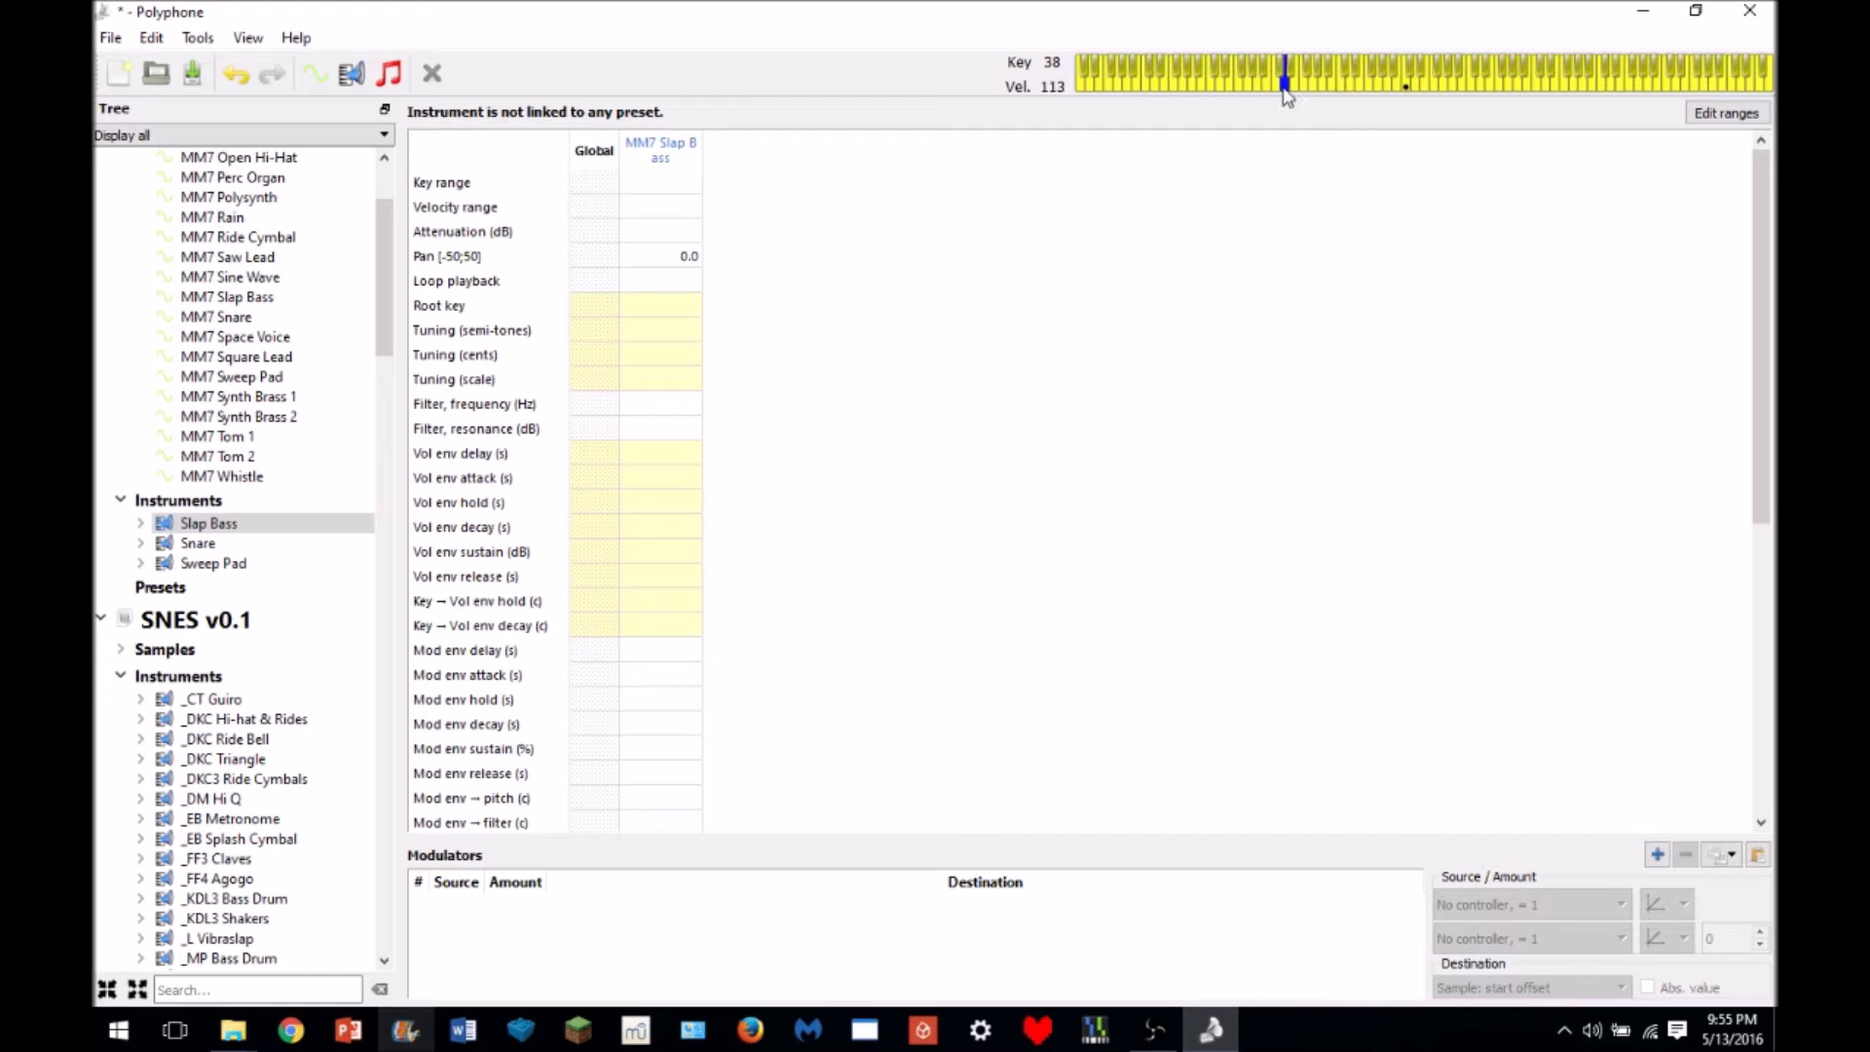
left_click(1242, 90)
left_click_drag(1235, 97, 834, 208)
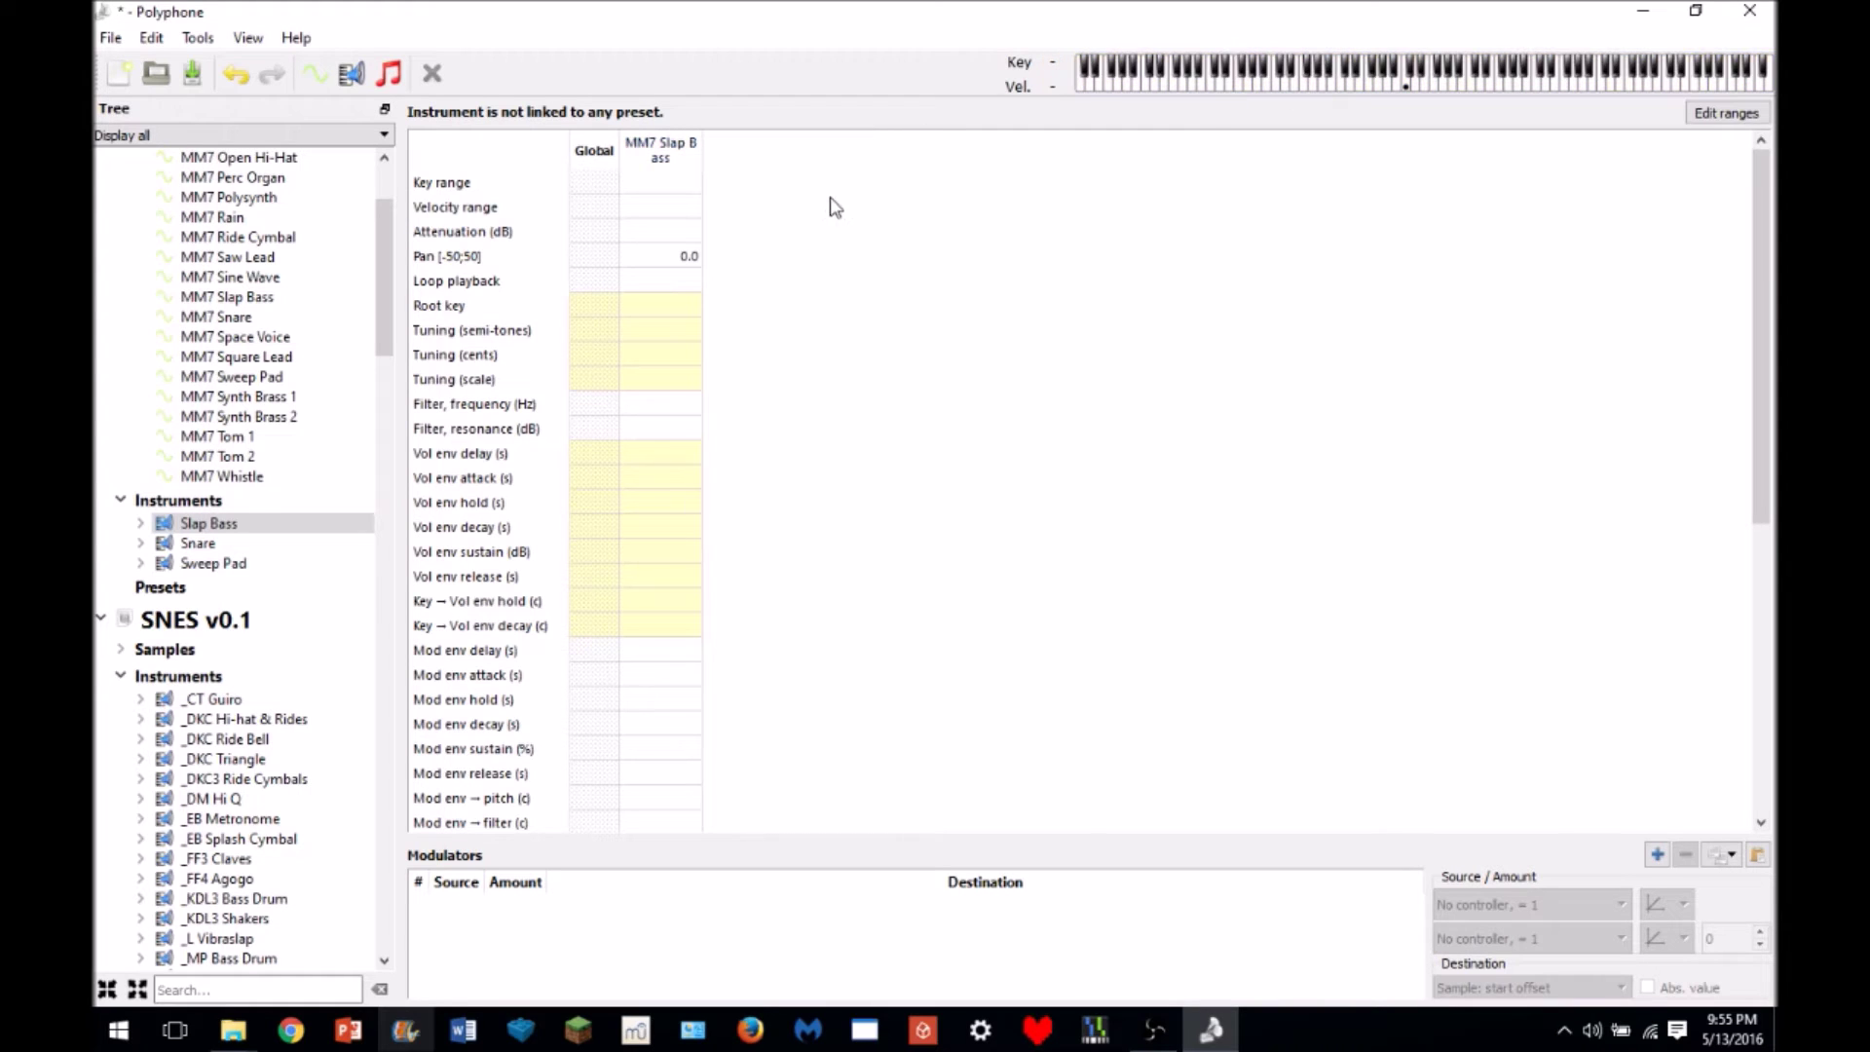
- Set MM7 Slap Bass's loop playback to the plain loop without a red end line and sound low keys from 28 upward
left_click(665, 290)
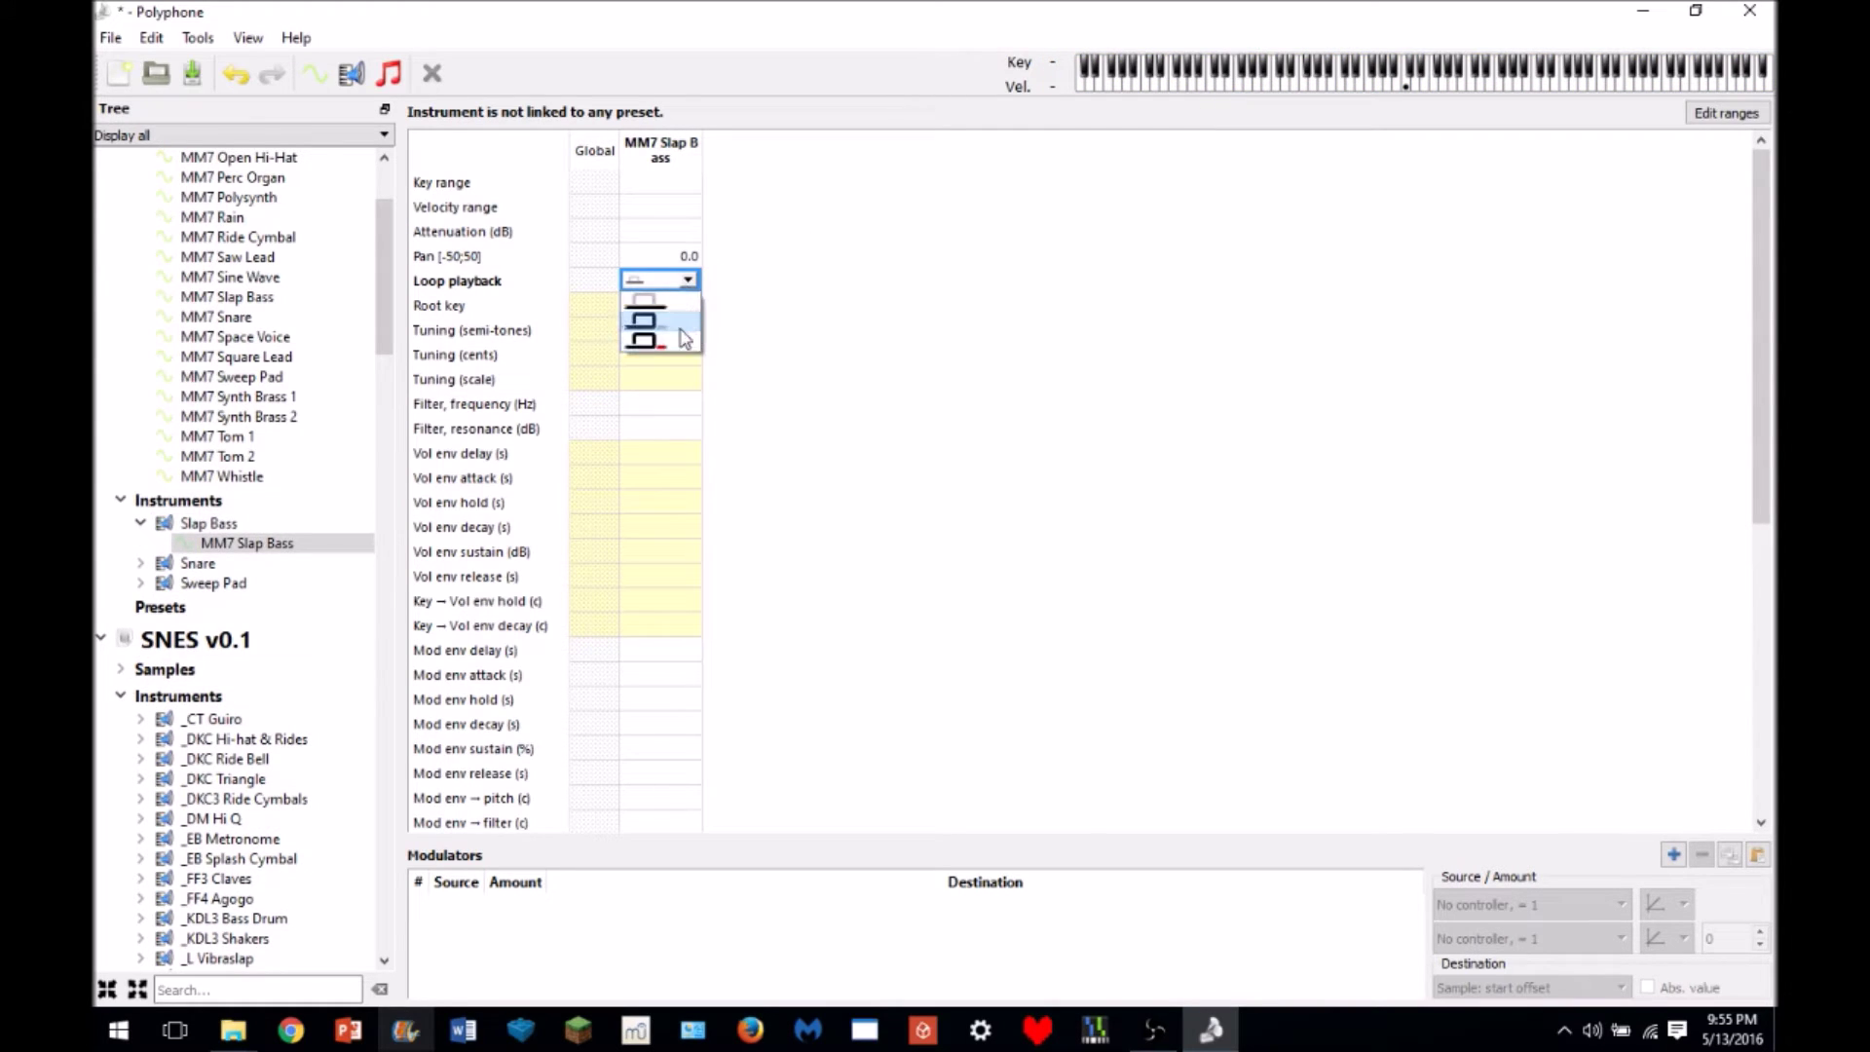
left_click(685, 338)
left_click(1232, 88)
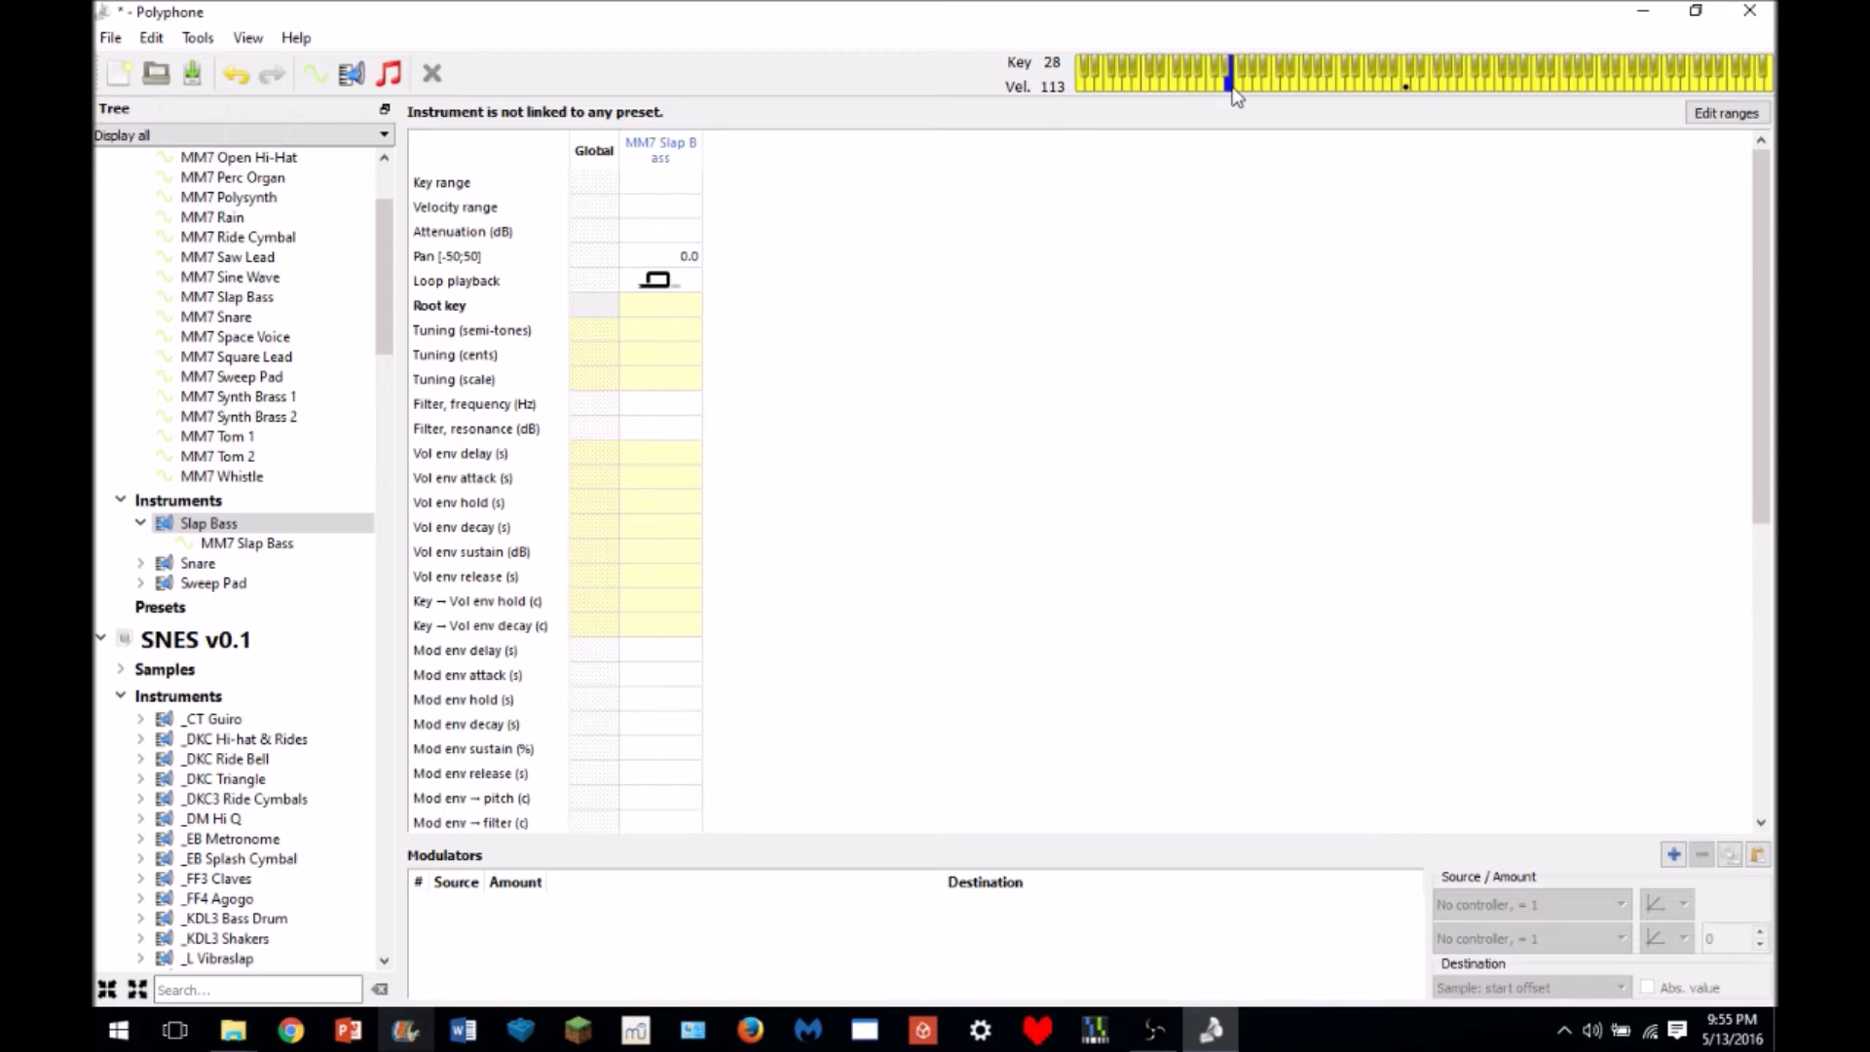
left_click(1295, 87)
left_click_drag(1299, 94, 1230, 101)
left_click(140, 523)
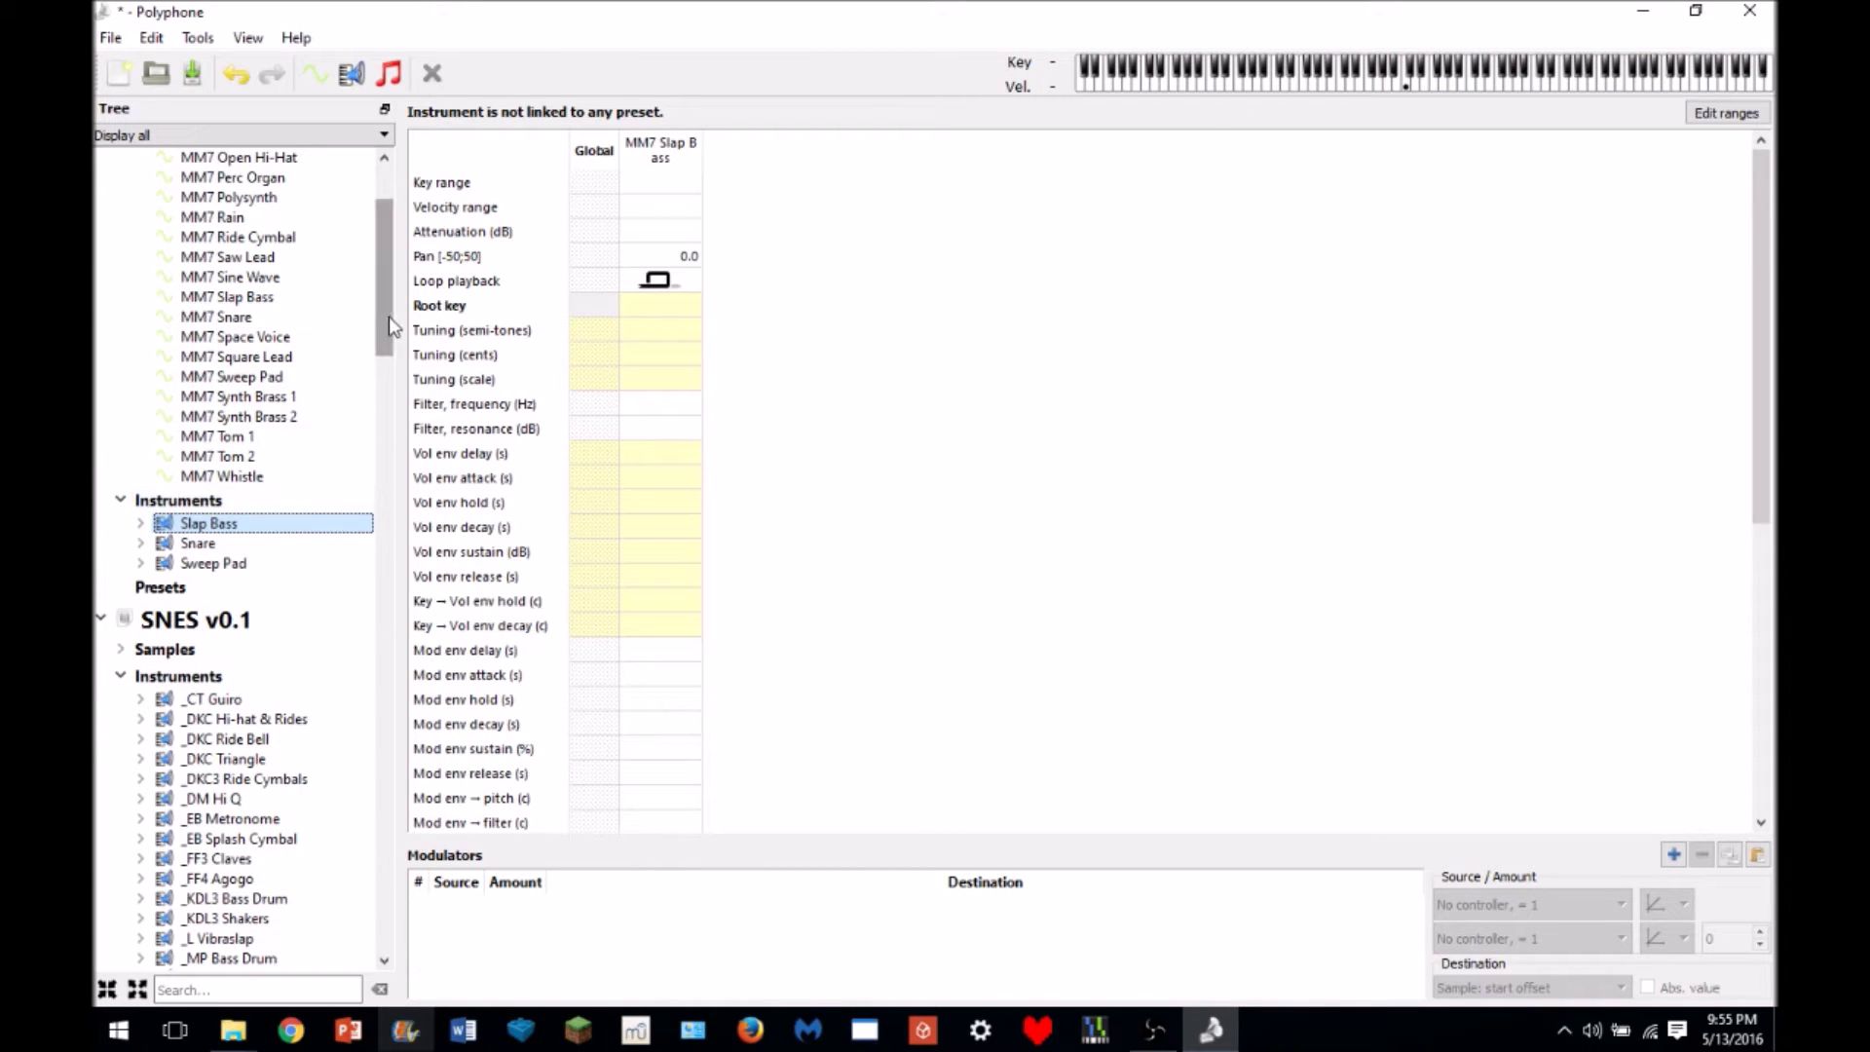
- Display the waveforms of the MM7 Synth Brass 1 and MM7 Saw Lead samples
left_click_drag(389, 315, 387, 306)
left_click(292, 497)
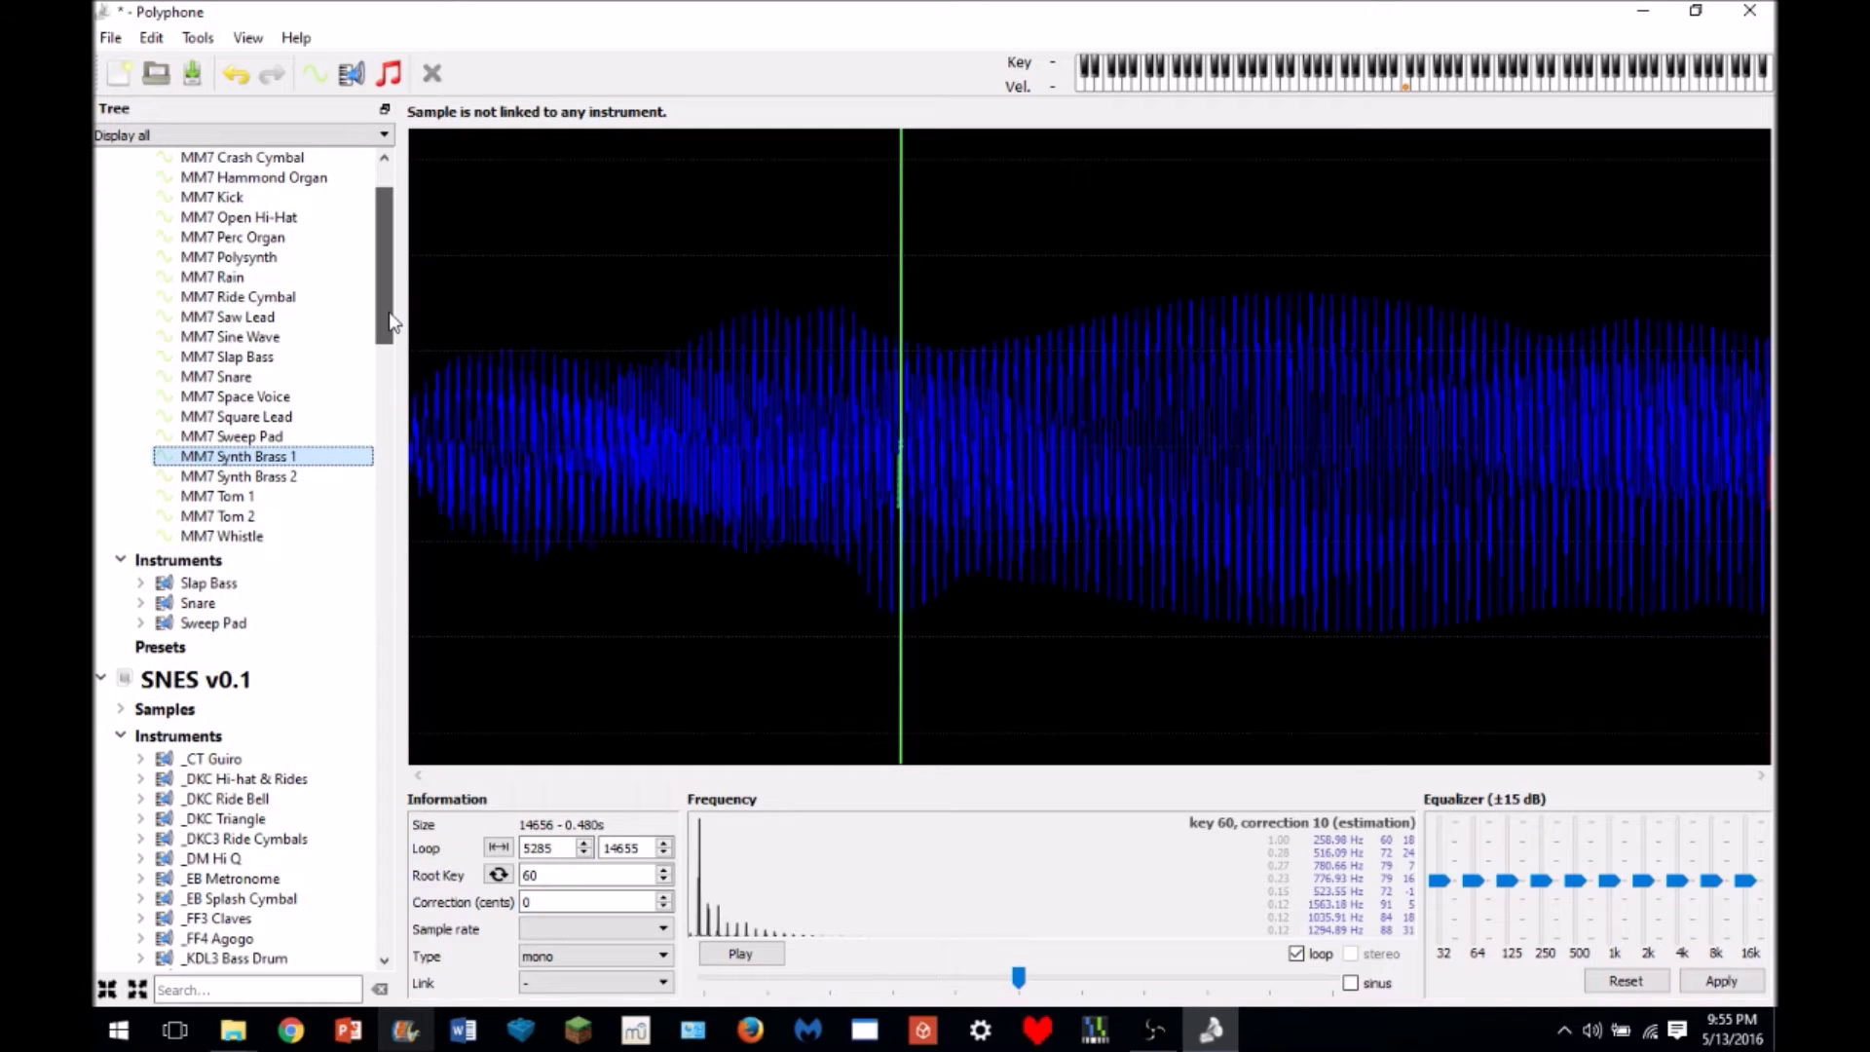
scroll(269, 451, "up", 2)
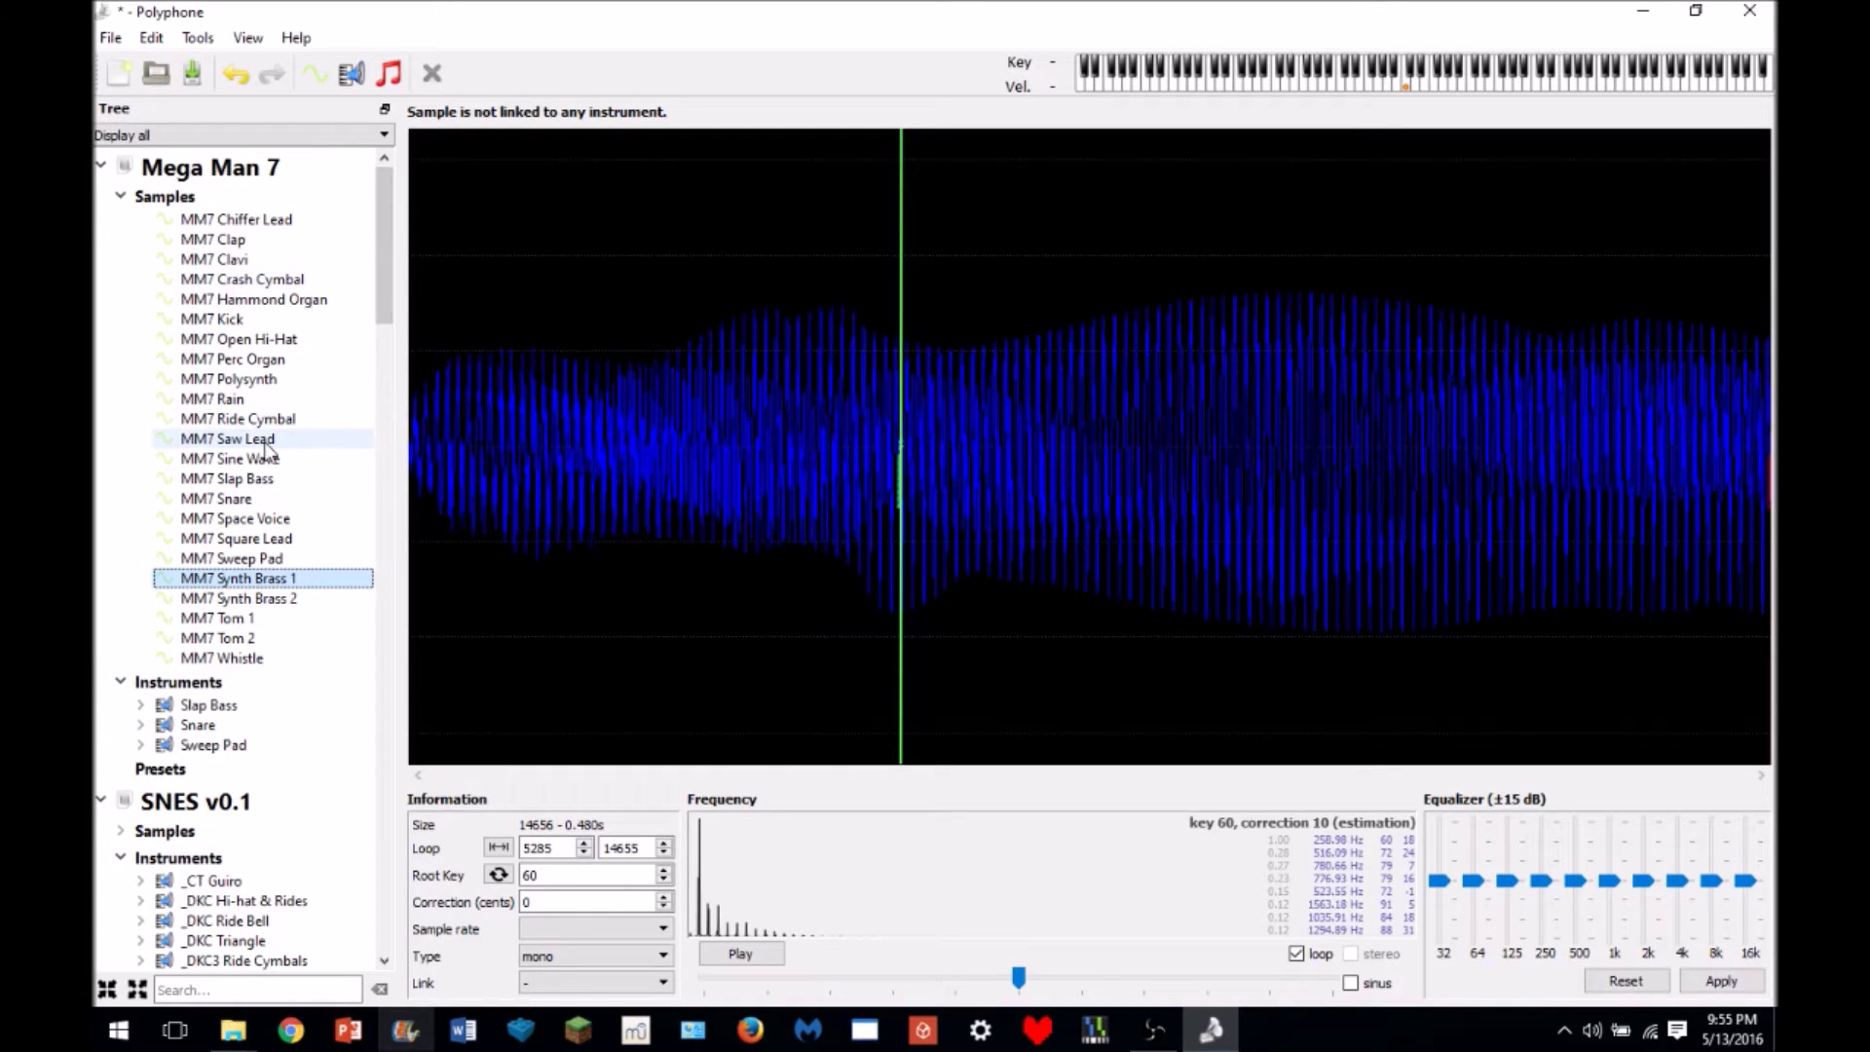
left_click(266, 440)
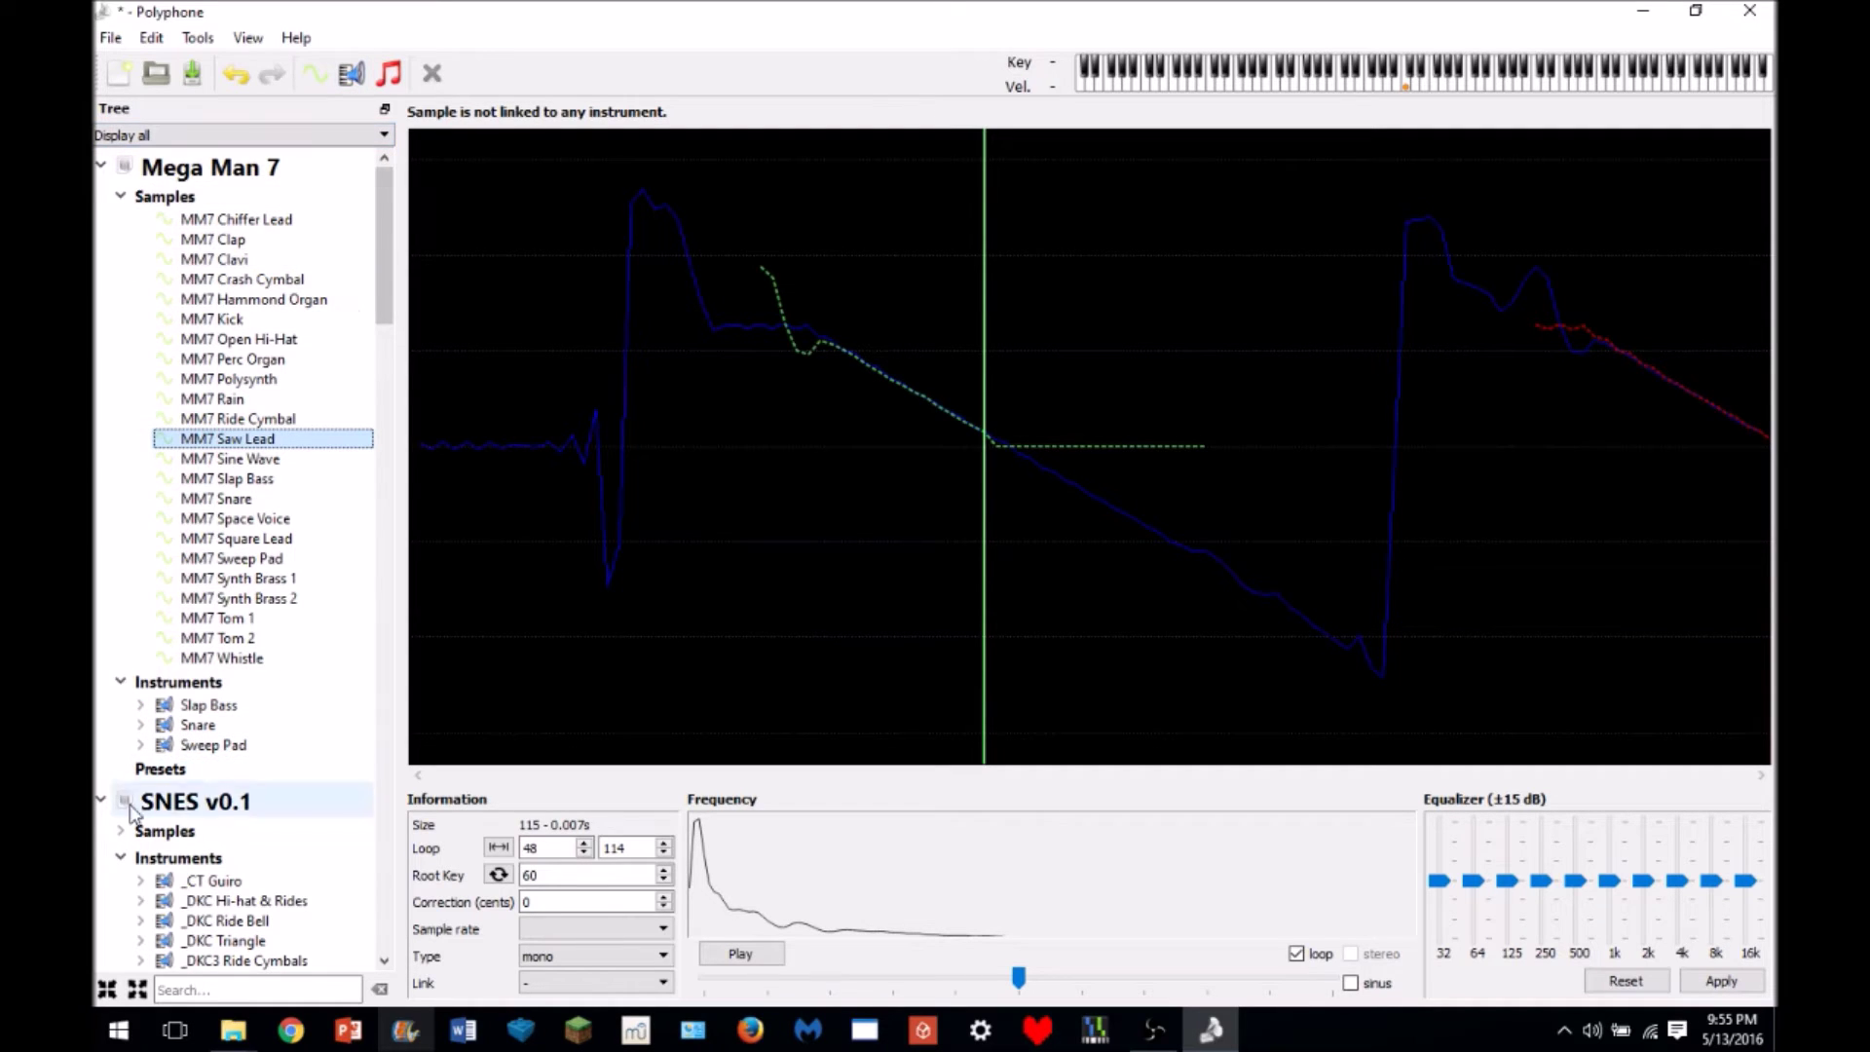
- Collapse the SNES v0.1 instruments and create a Mega Man 7 preset named MM7 Sweep Pad
left_click(121, 857)
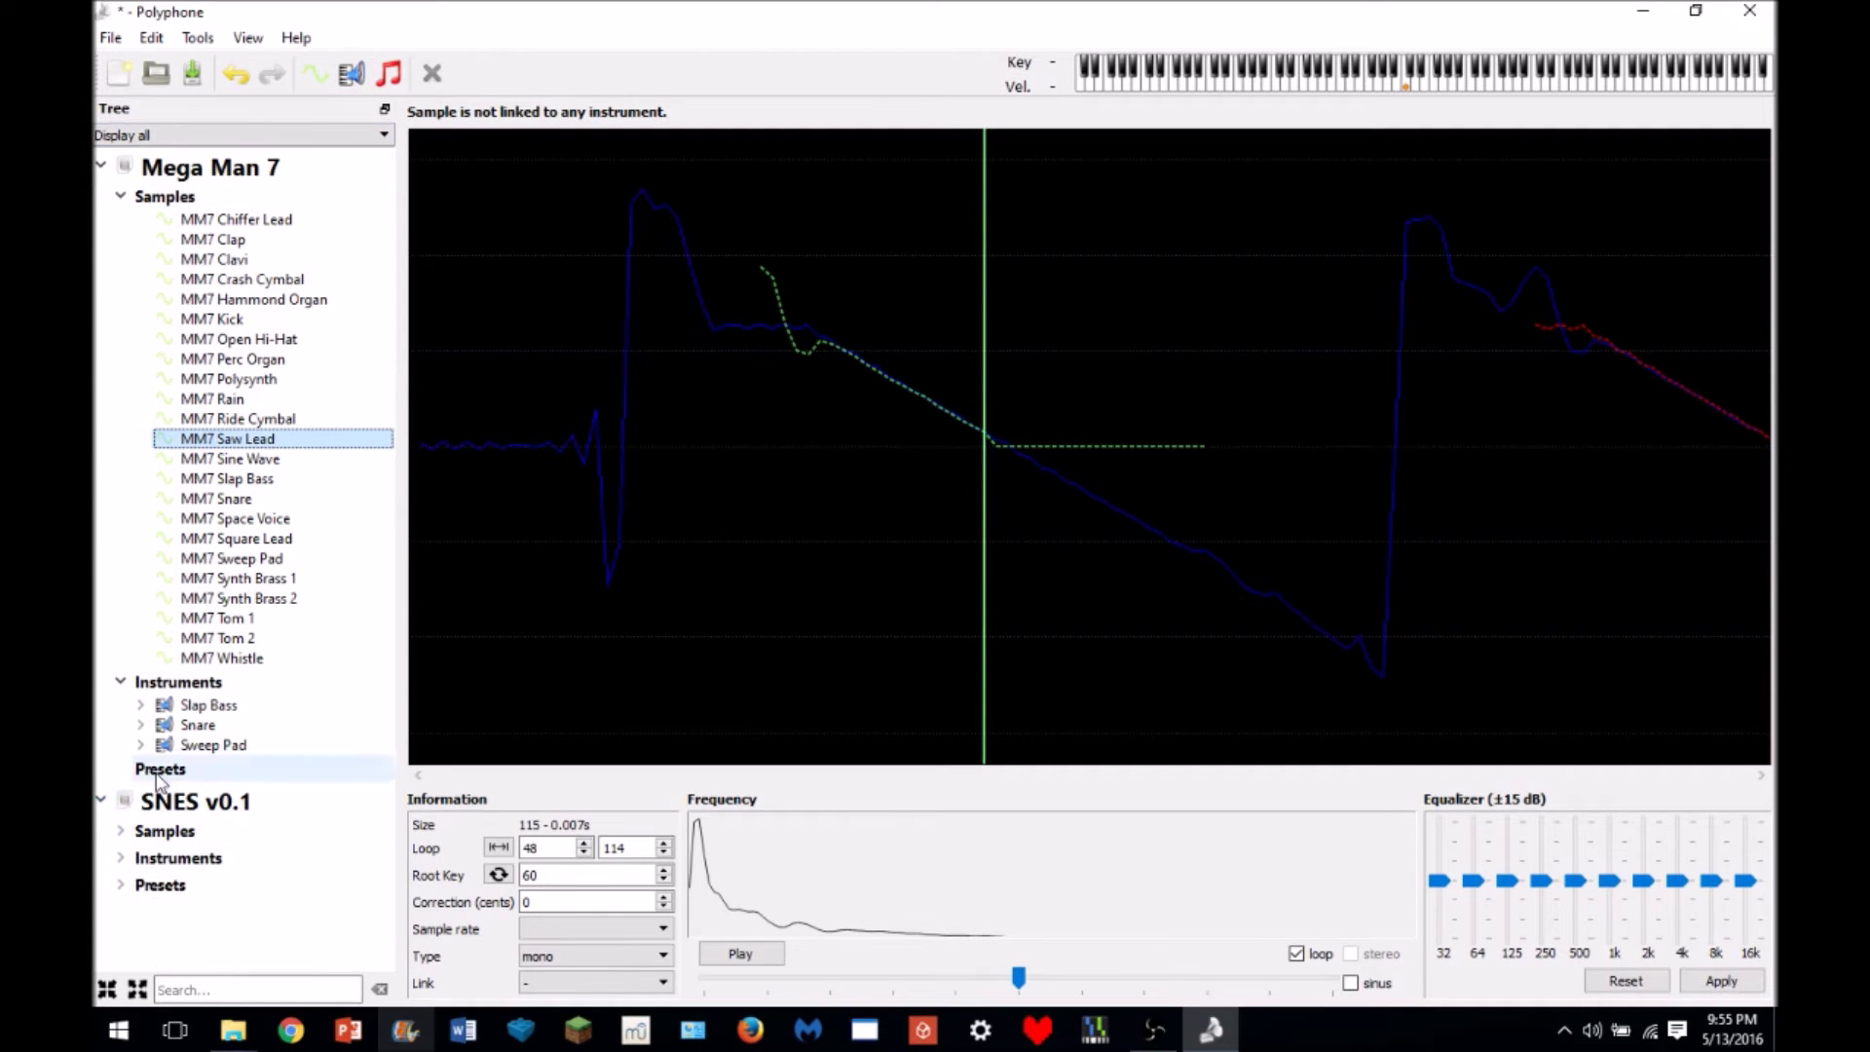
left_click(154, 774)
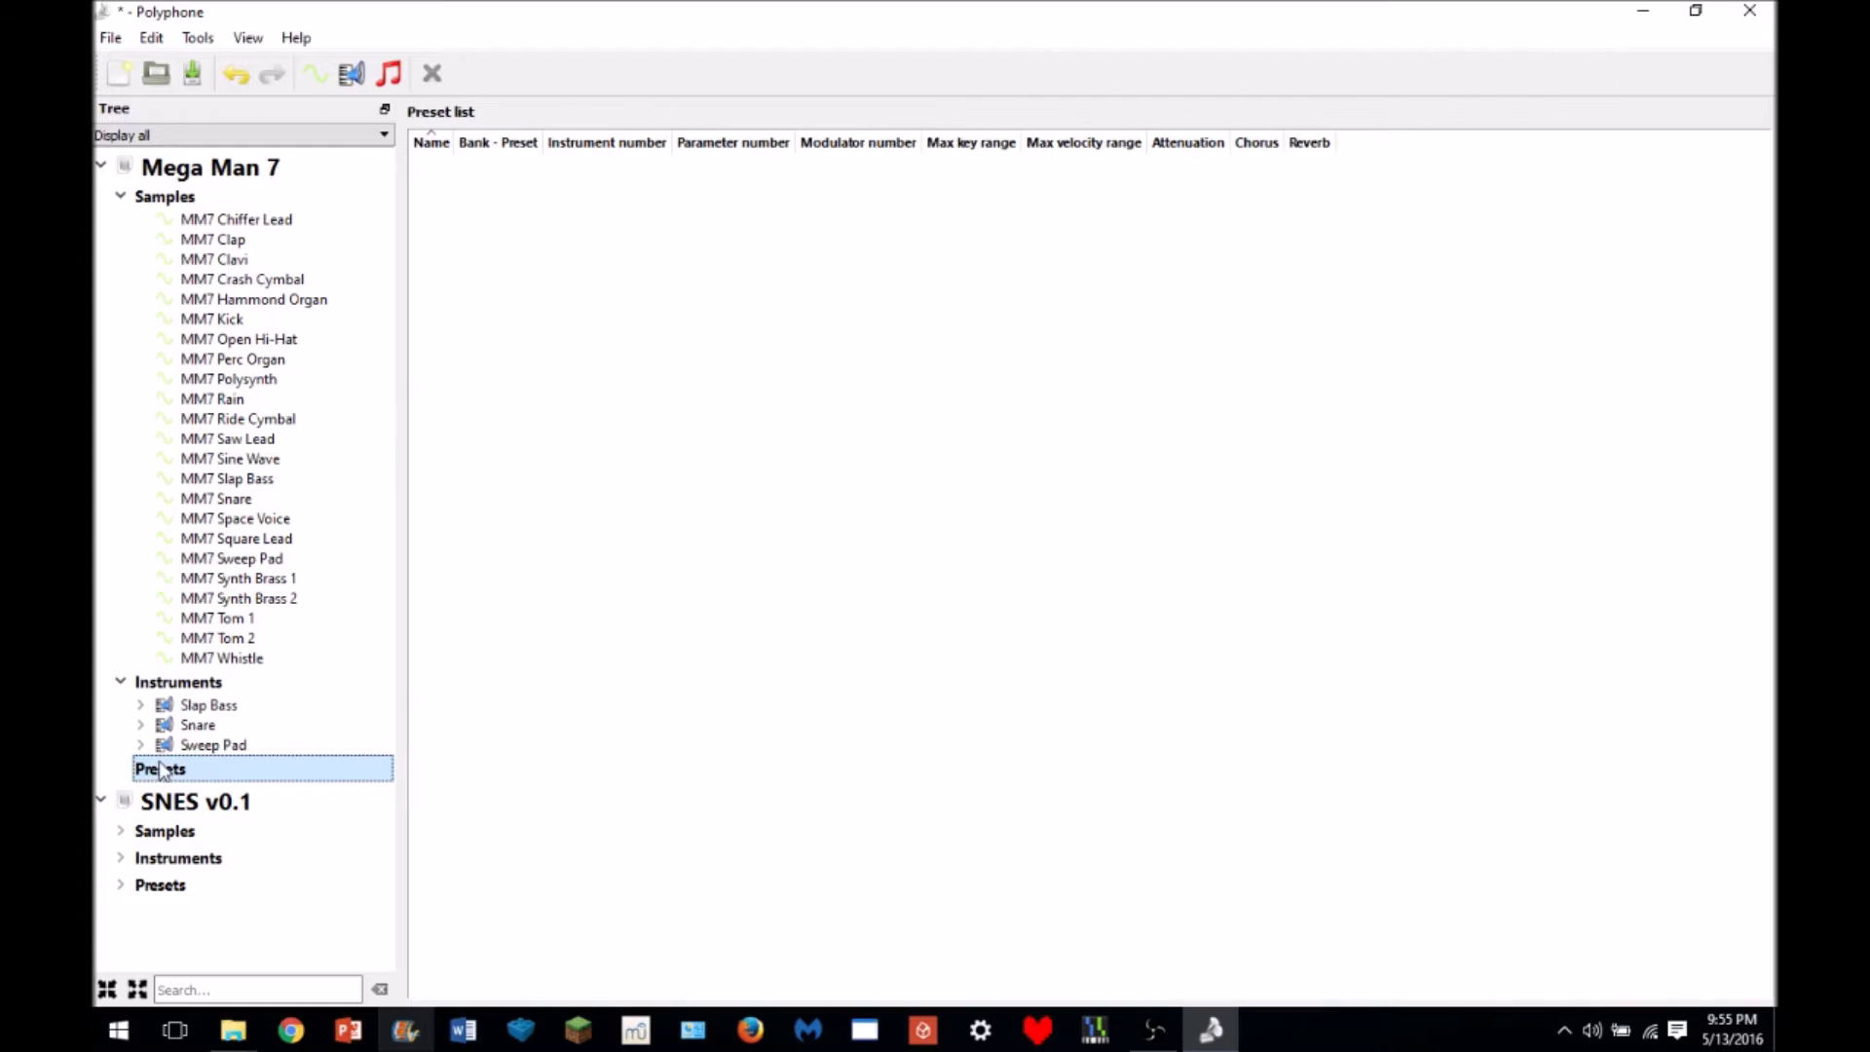
left_click(389, 75)
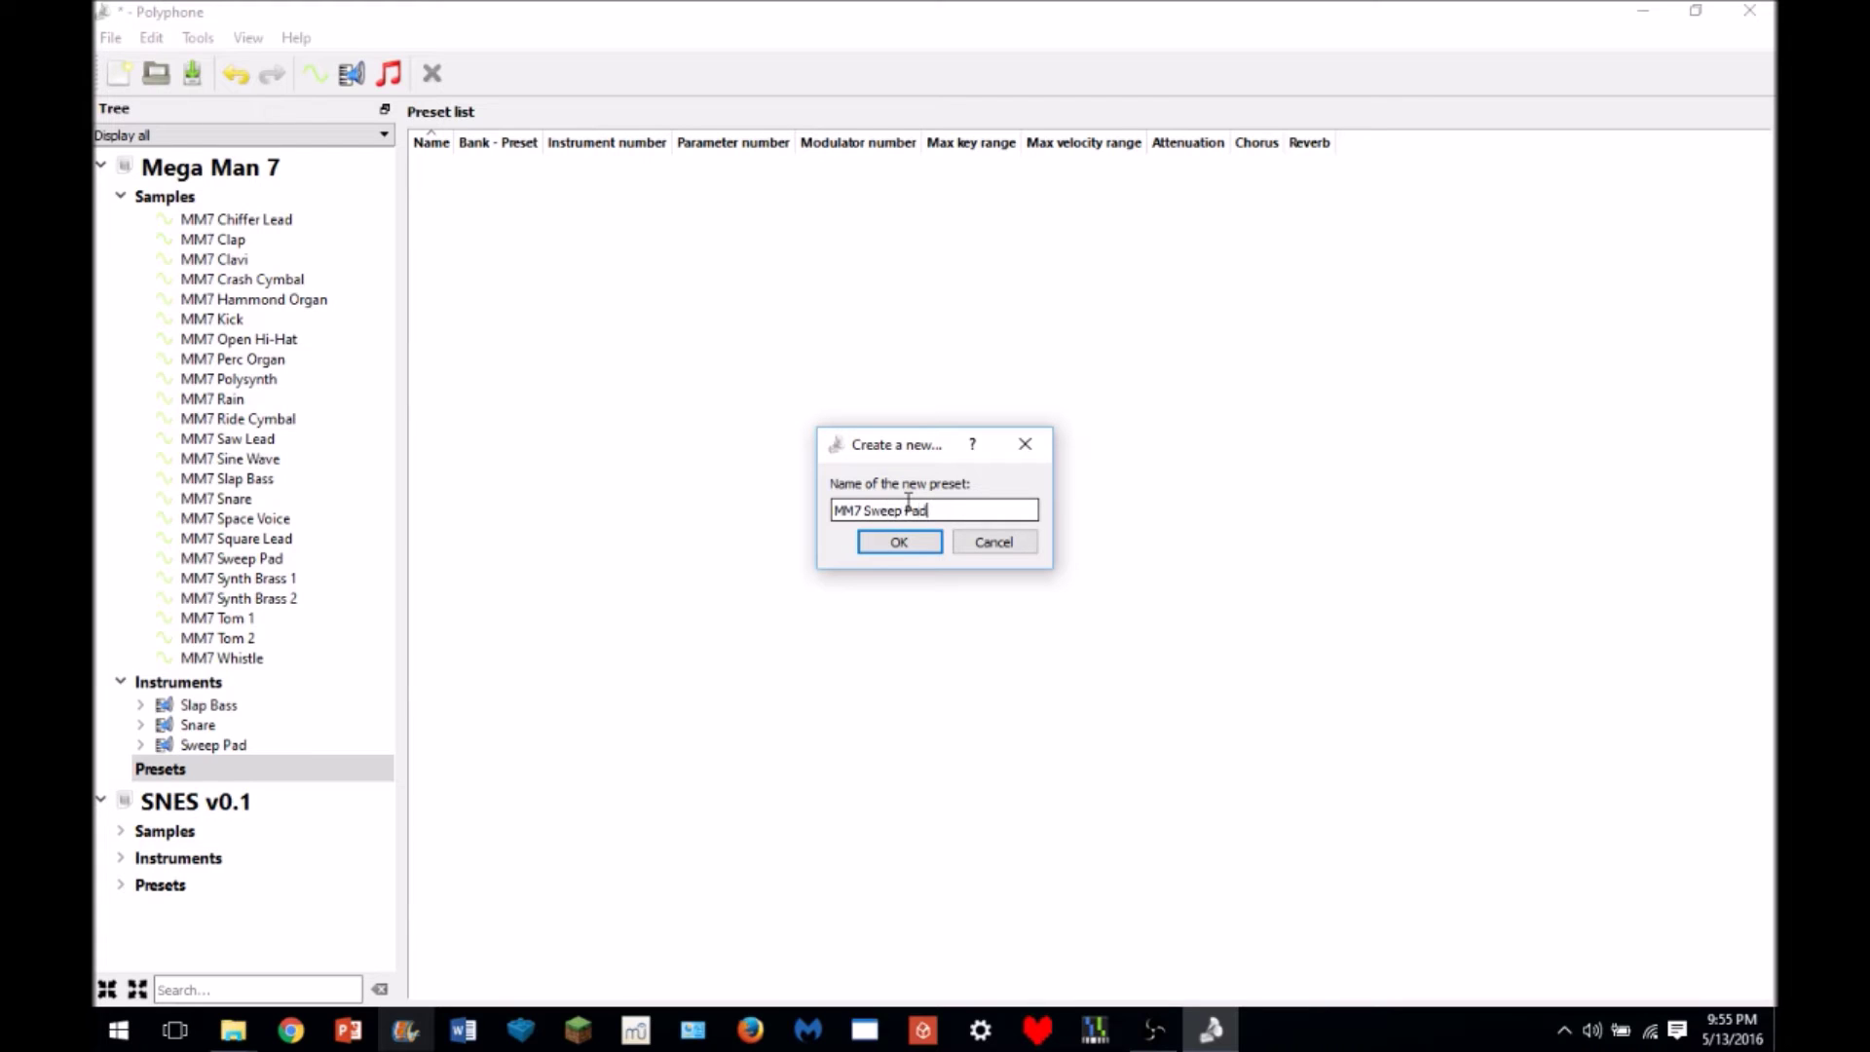
type("MM7 Sweep Pad")
left_click(896, 543)
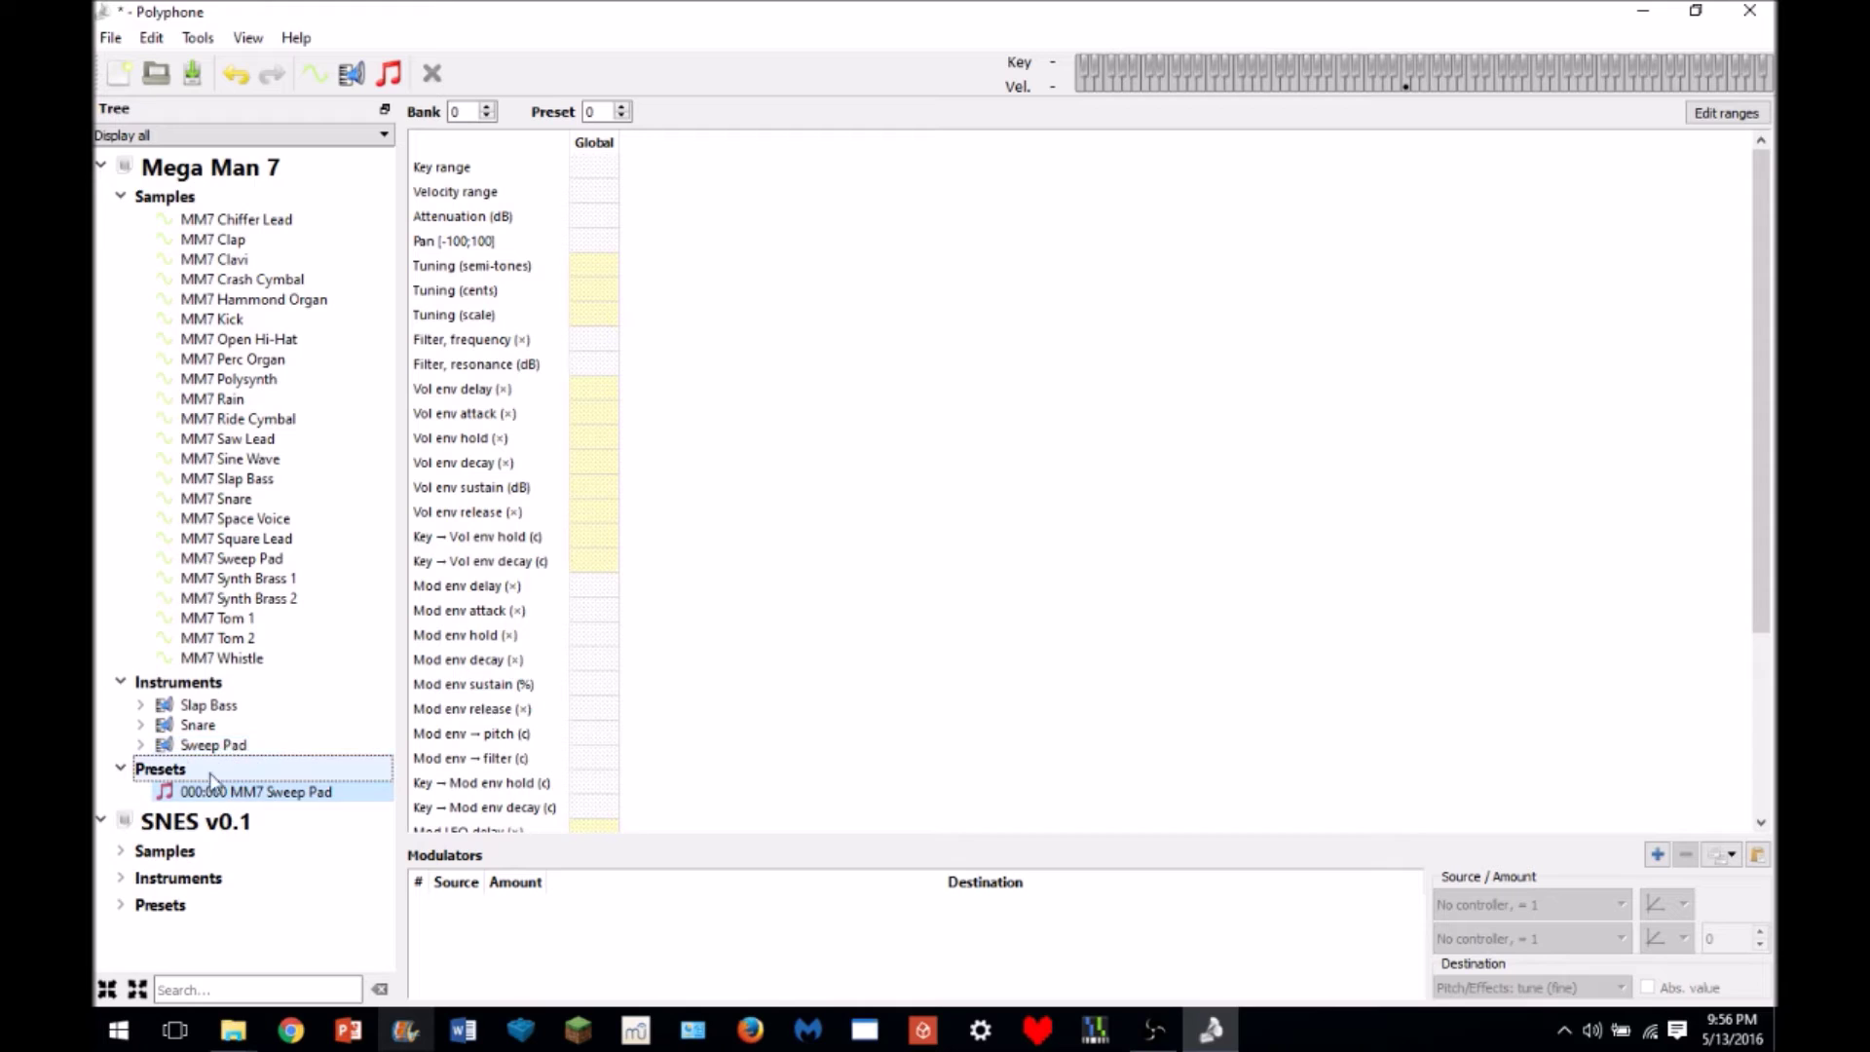
- Link the Sweep Pad instrument to the MM7 Sweep Pad preset and sound a key just above middle C
left_click(215, 746)
left_click(186, 767)
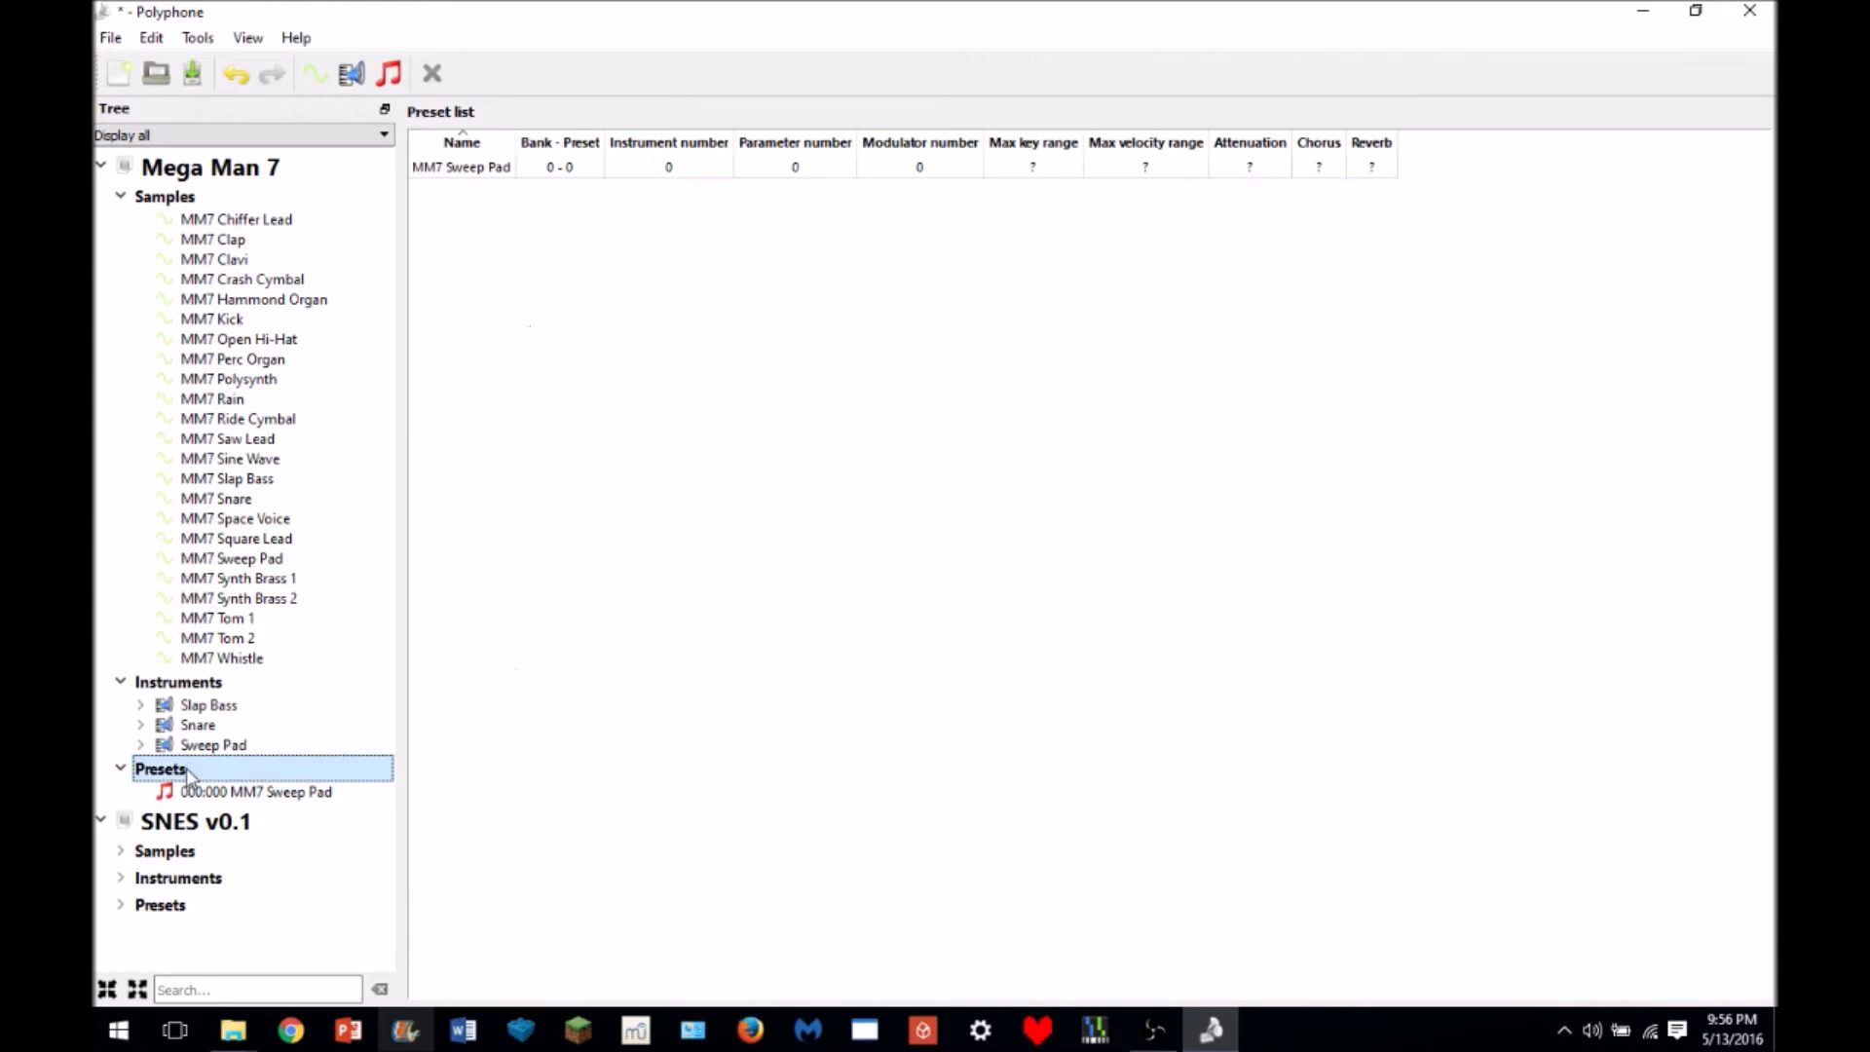
left_click(224, 748)
left_click_drag(227, 758, 228, 791)
left_click(1415, 85)
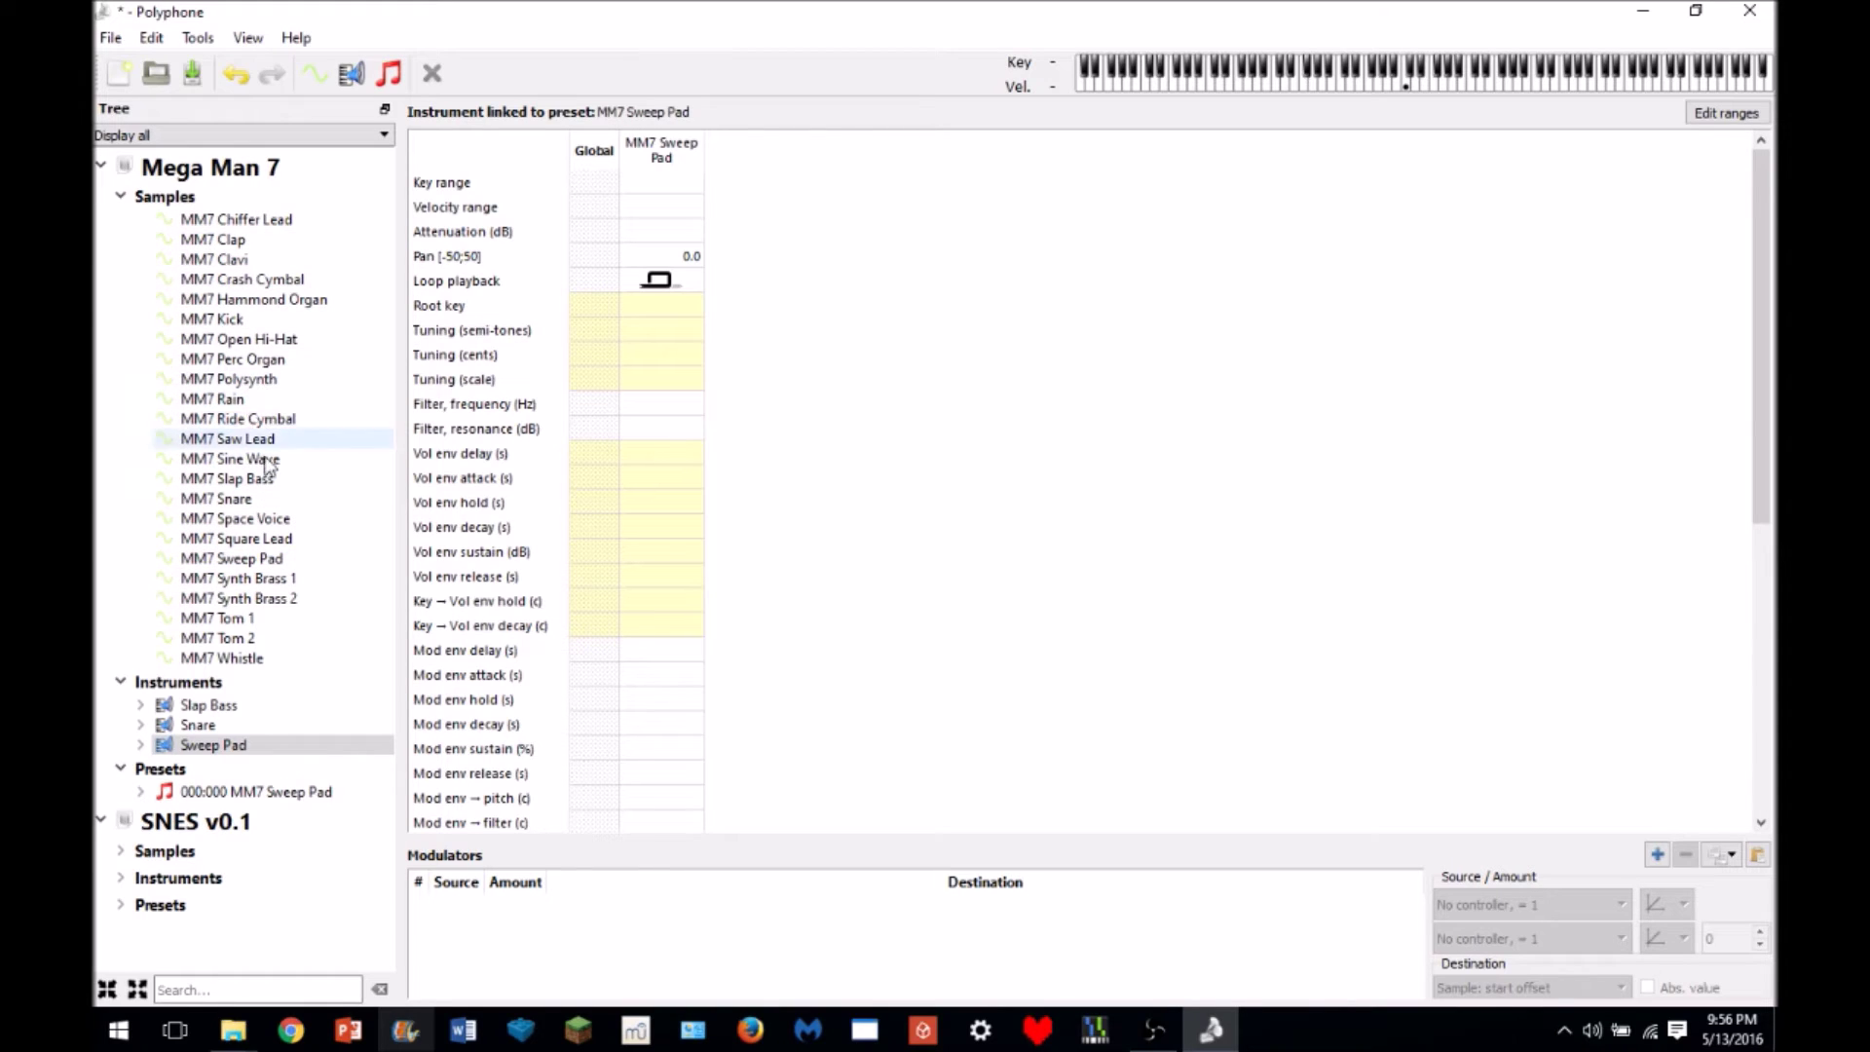
mouse_move(280, 310)
left_mouse_down()
mouse_move(248, 779)
mouse_move(263, 301)
left_mouse_up()
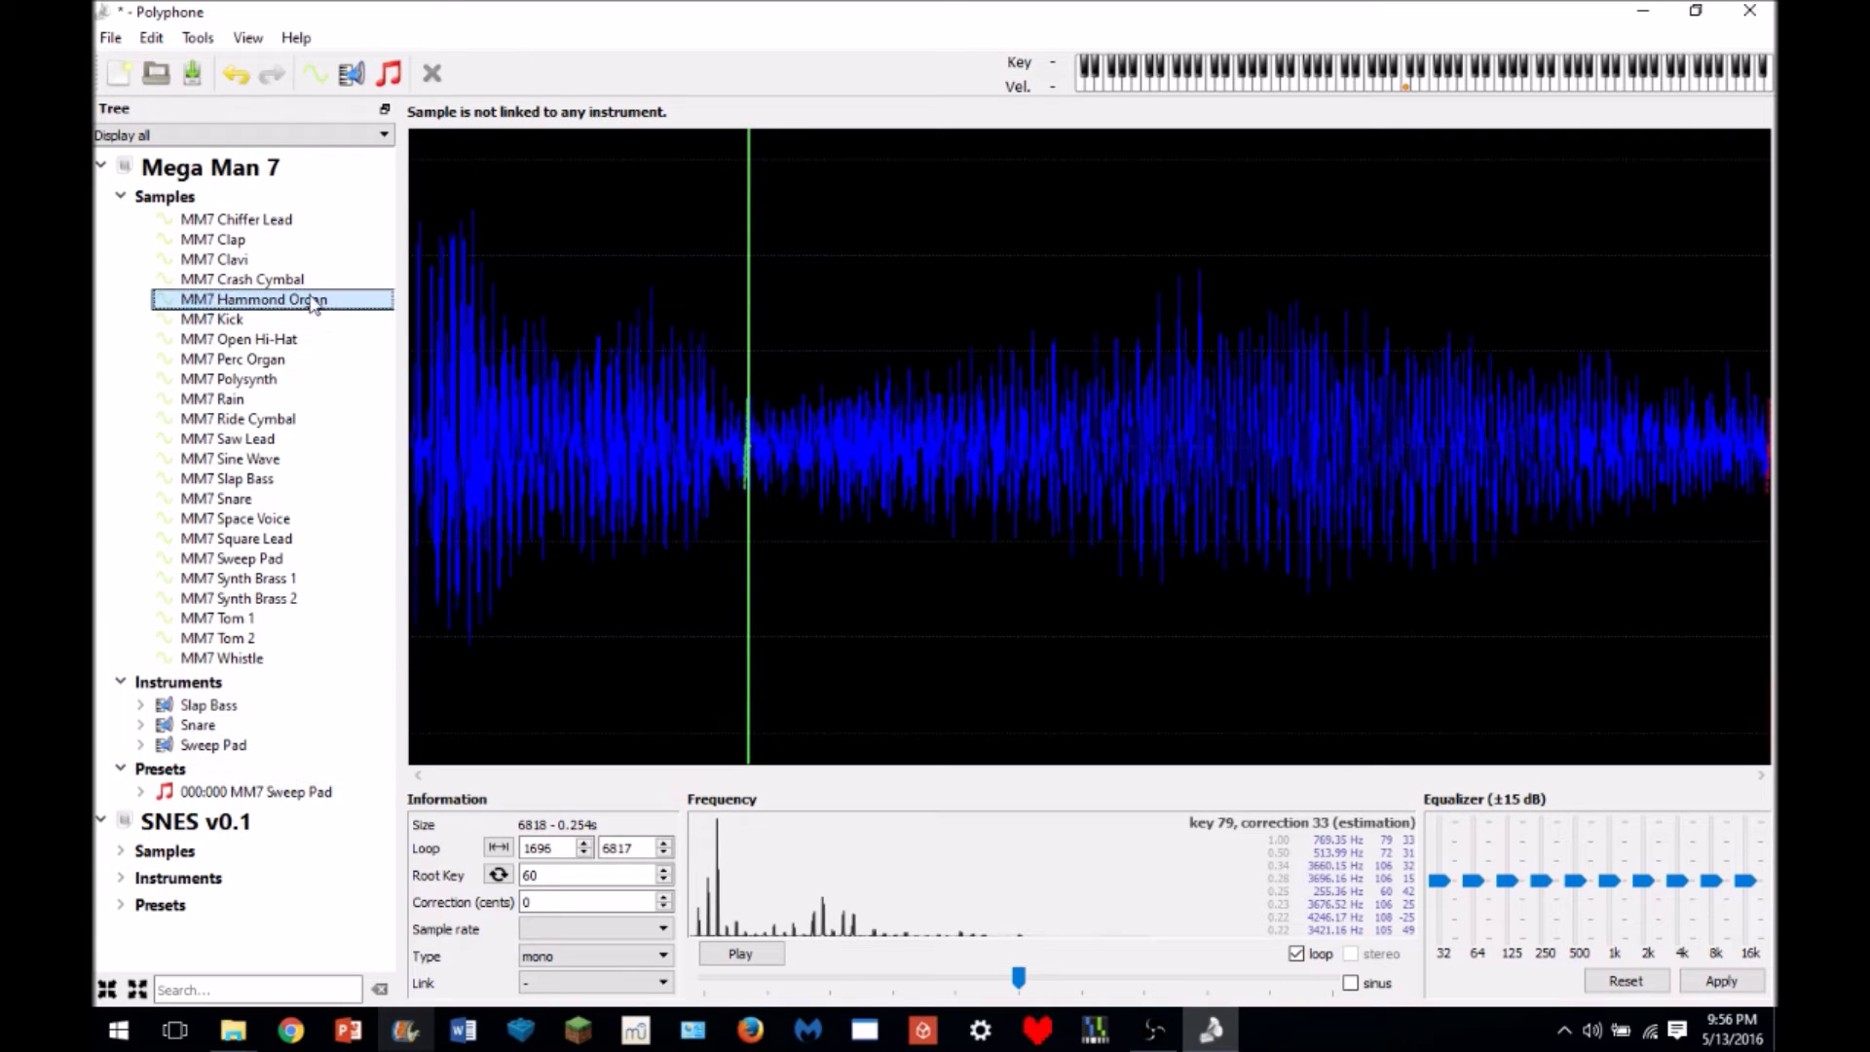
left_click(352, 74)
left_click(993, 542)
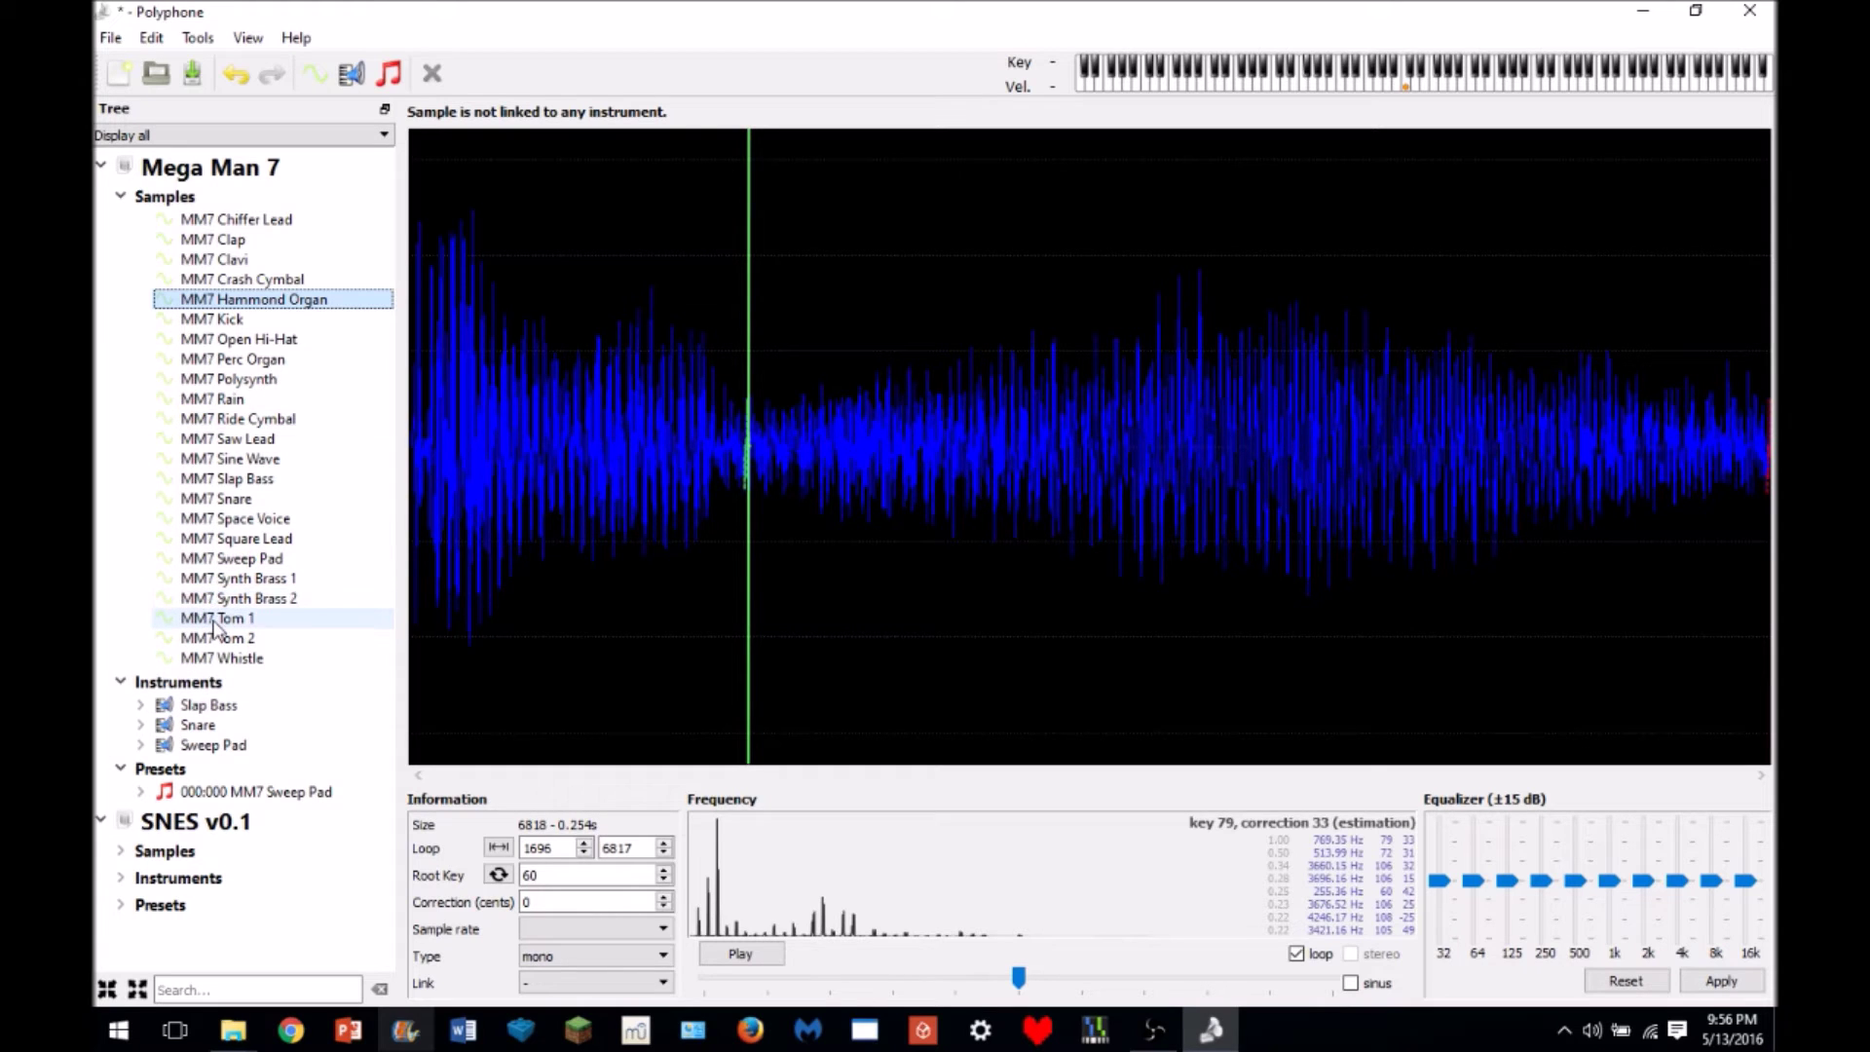
- Create an instrument named Toms and add the MM7 Tom 1 sample to it
left_click(352, 74)
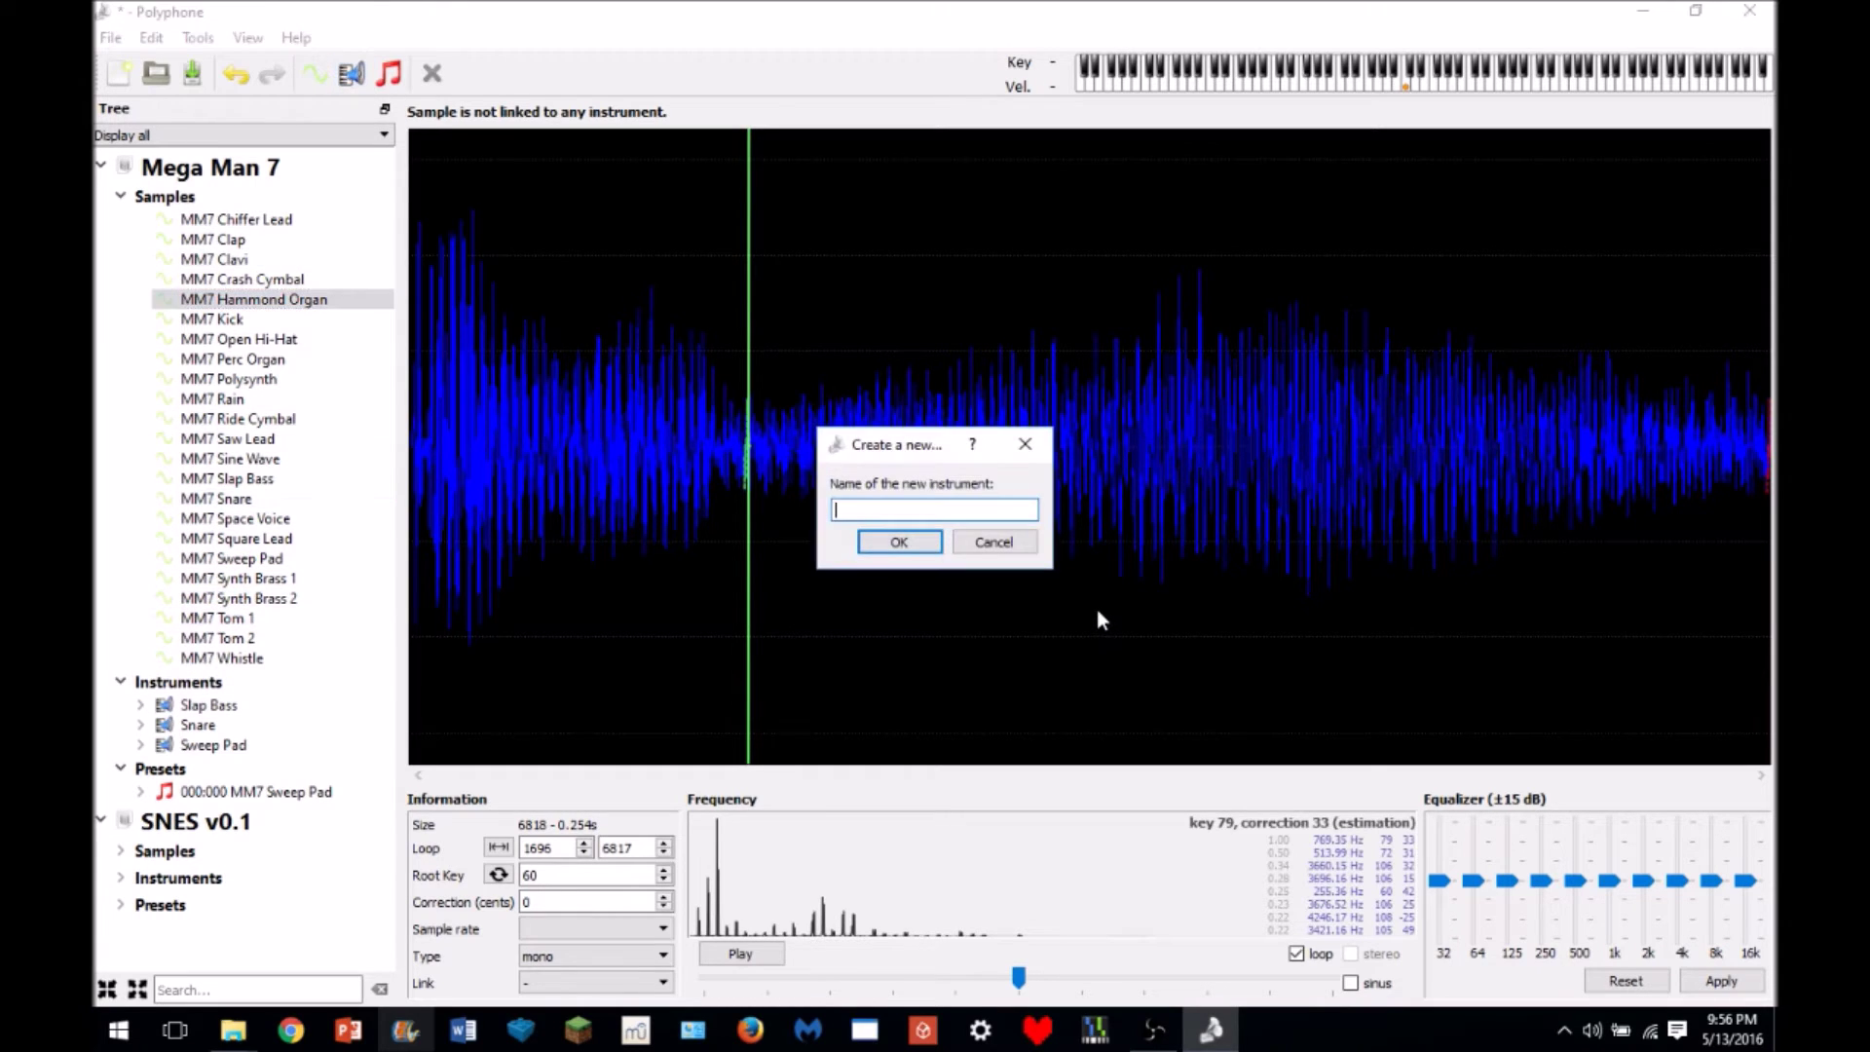
type("MM")
key("BackSpace")
key("BackSpace")
type("Toms")
left_click(901, 540)
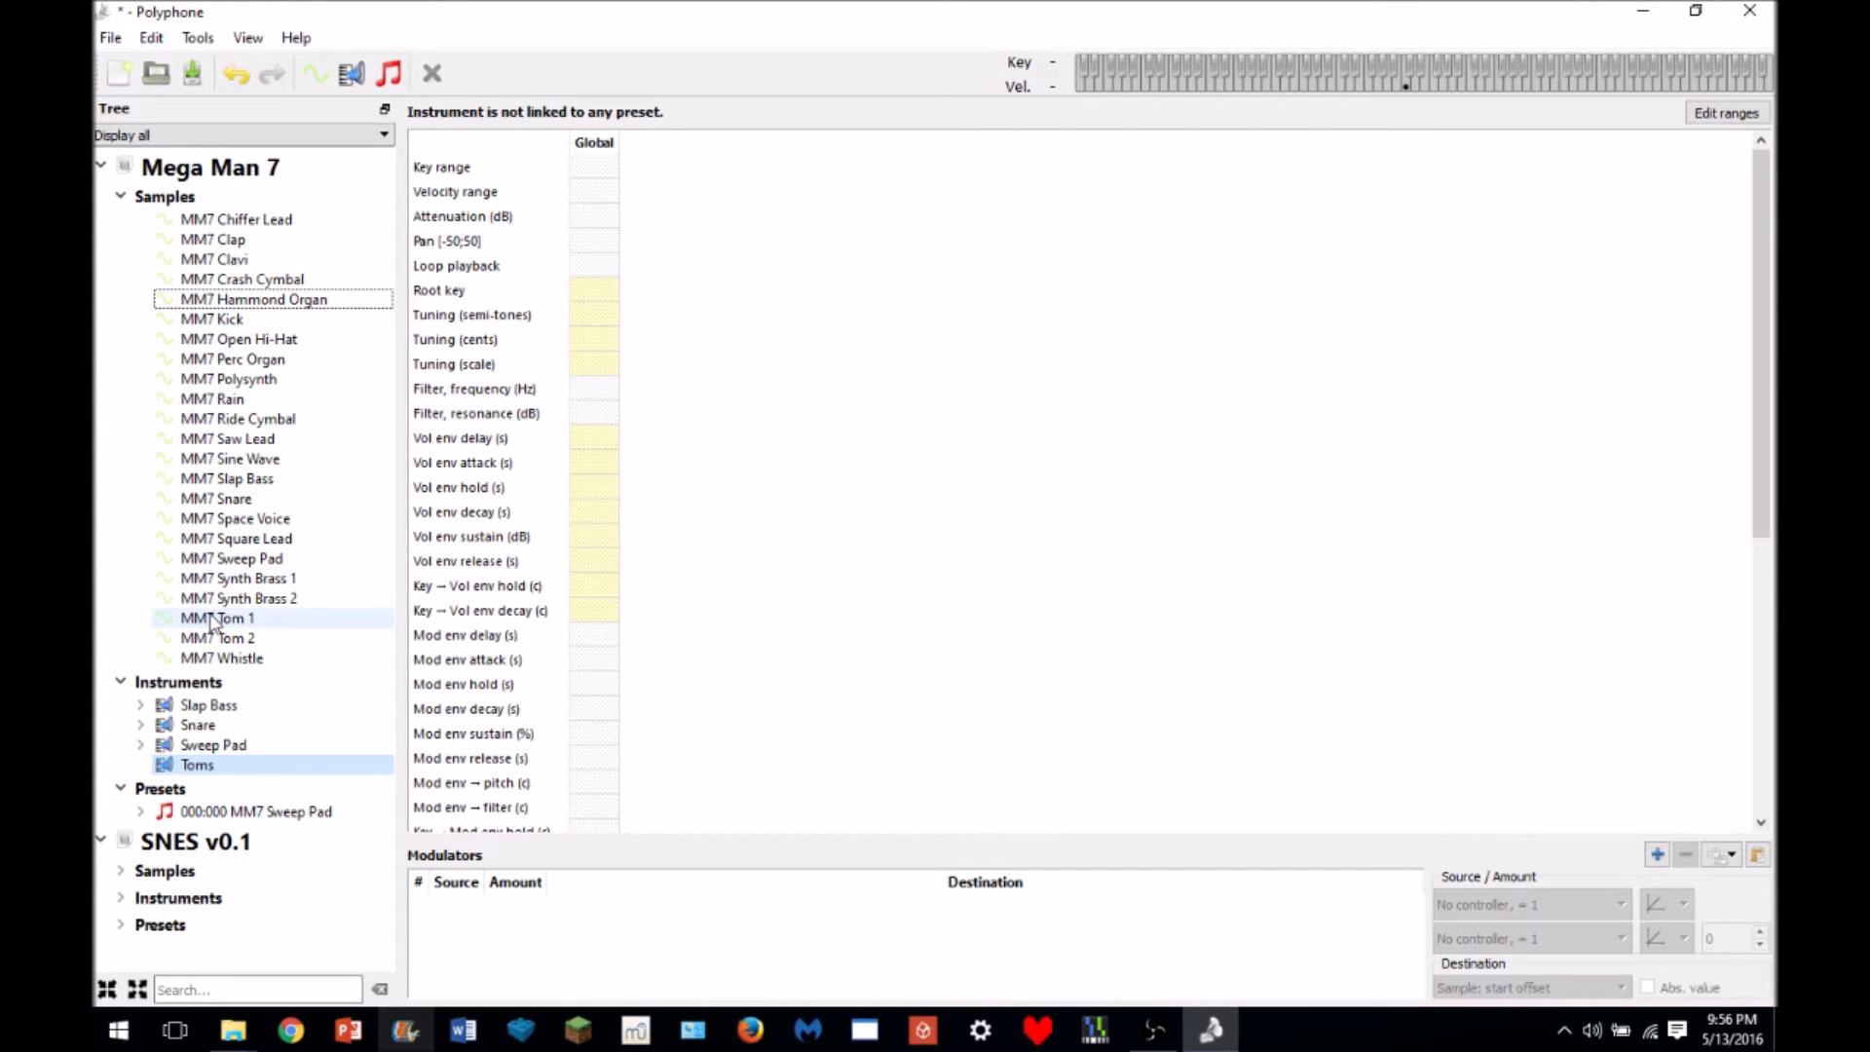
left_click_drag(212, 621, 212, 764)
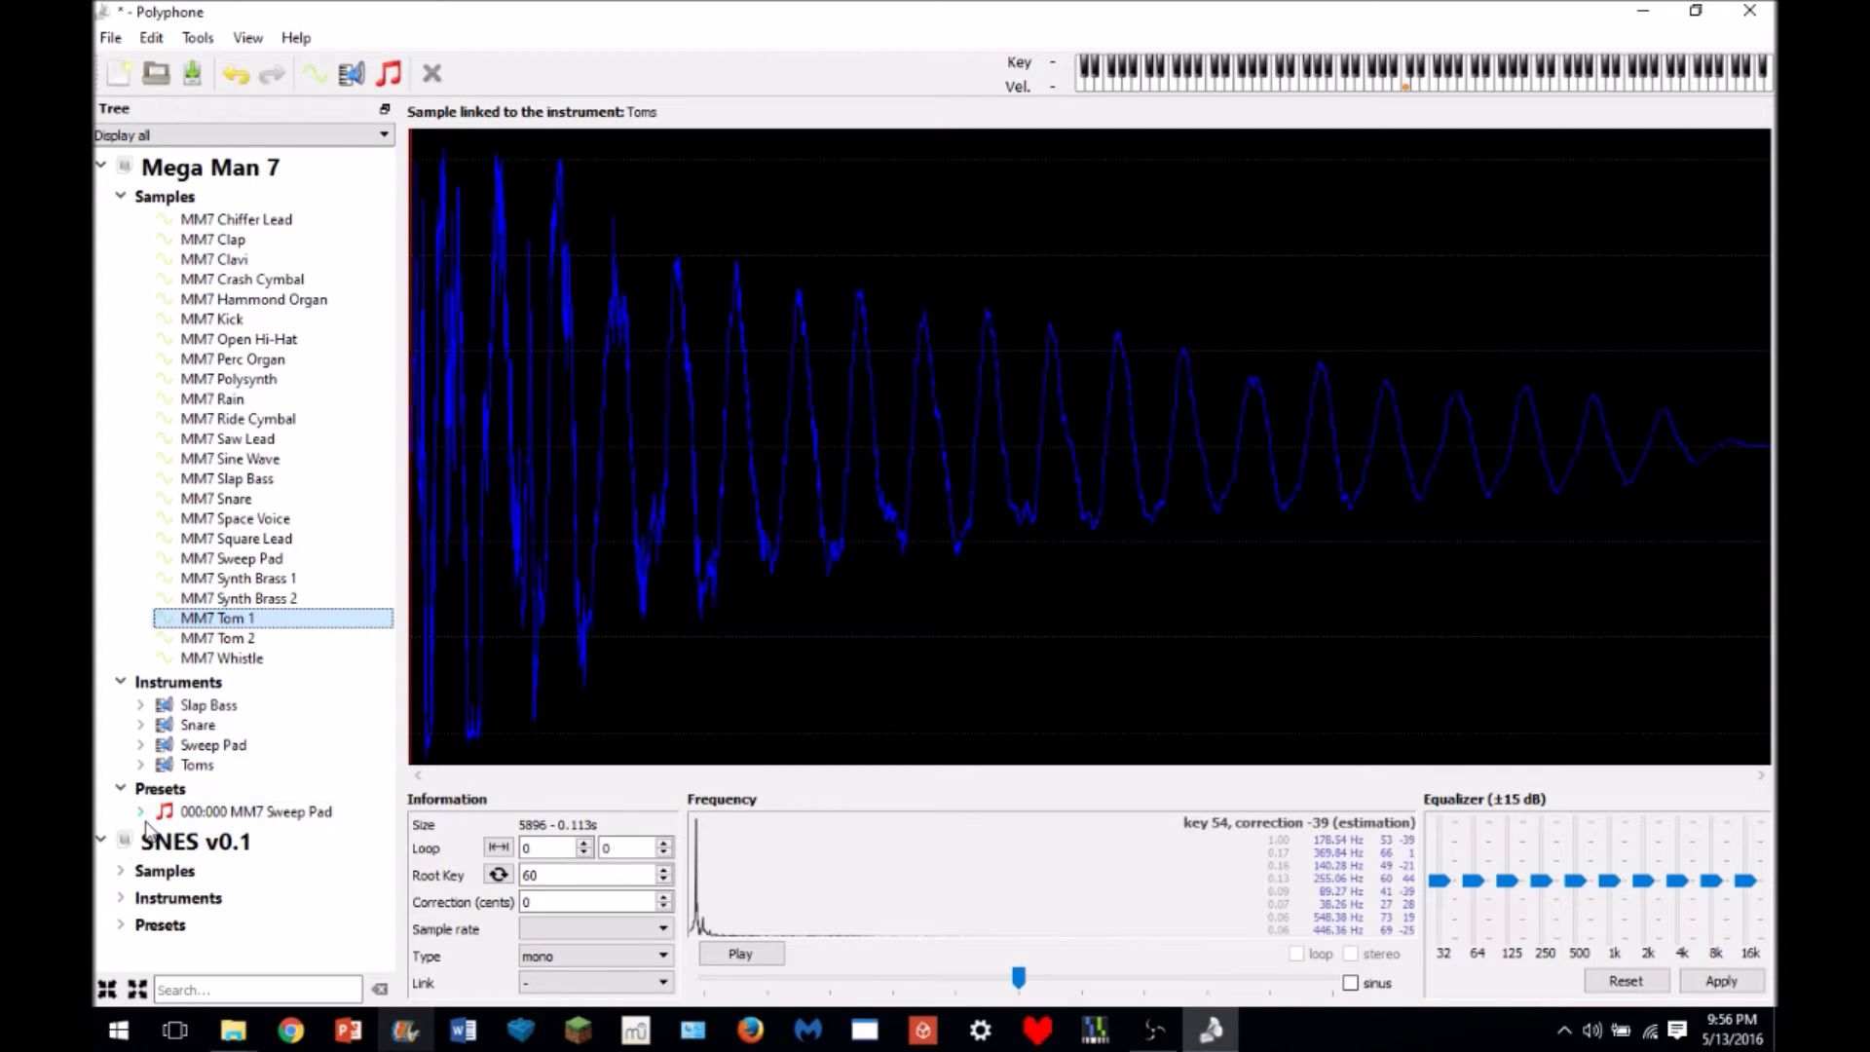
- Set MM7 Tom 1's key range in the Toms instrument to 41-46 and sound the keys up to 47
left_click(198, 764)
double_click(693, 183)
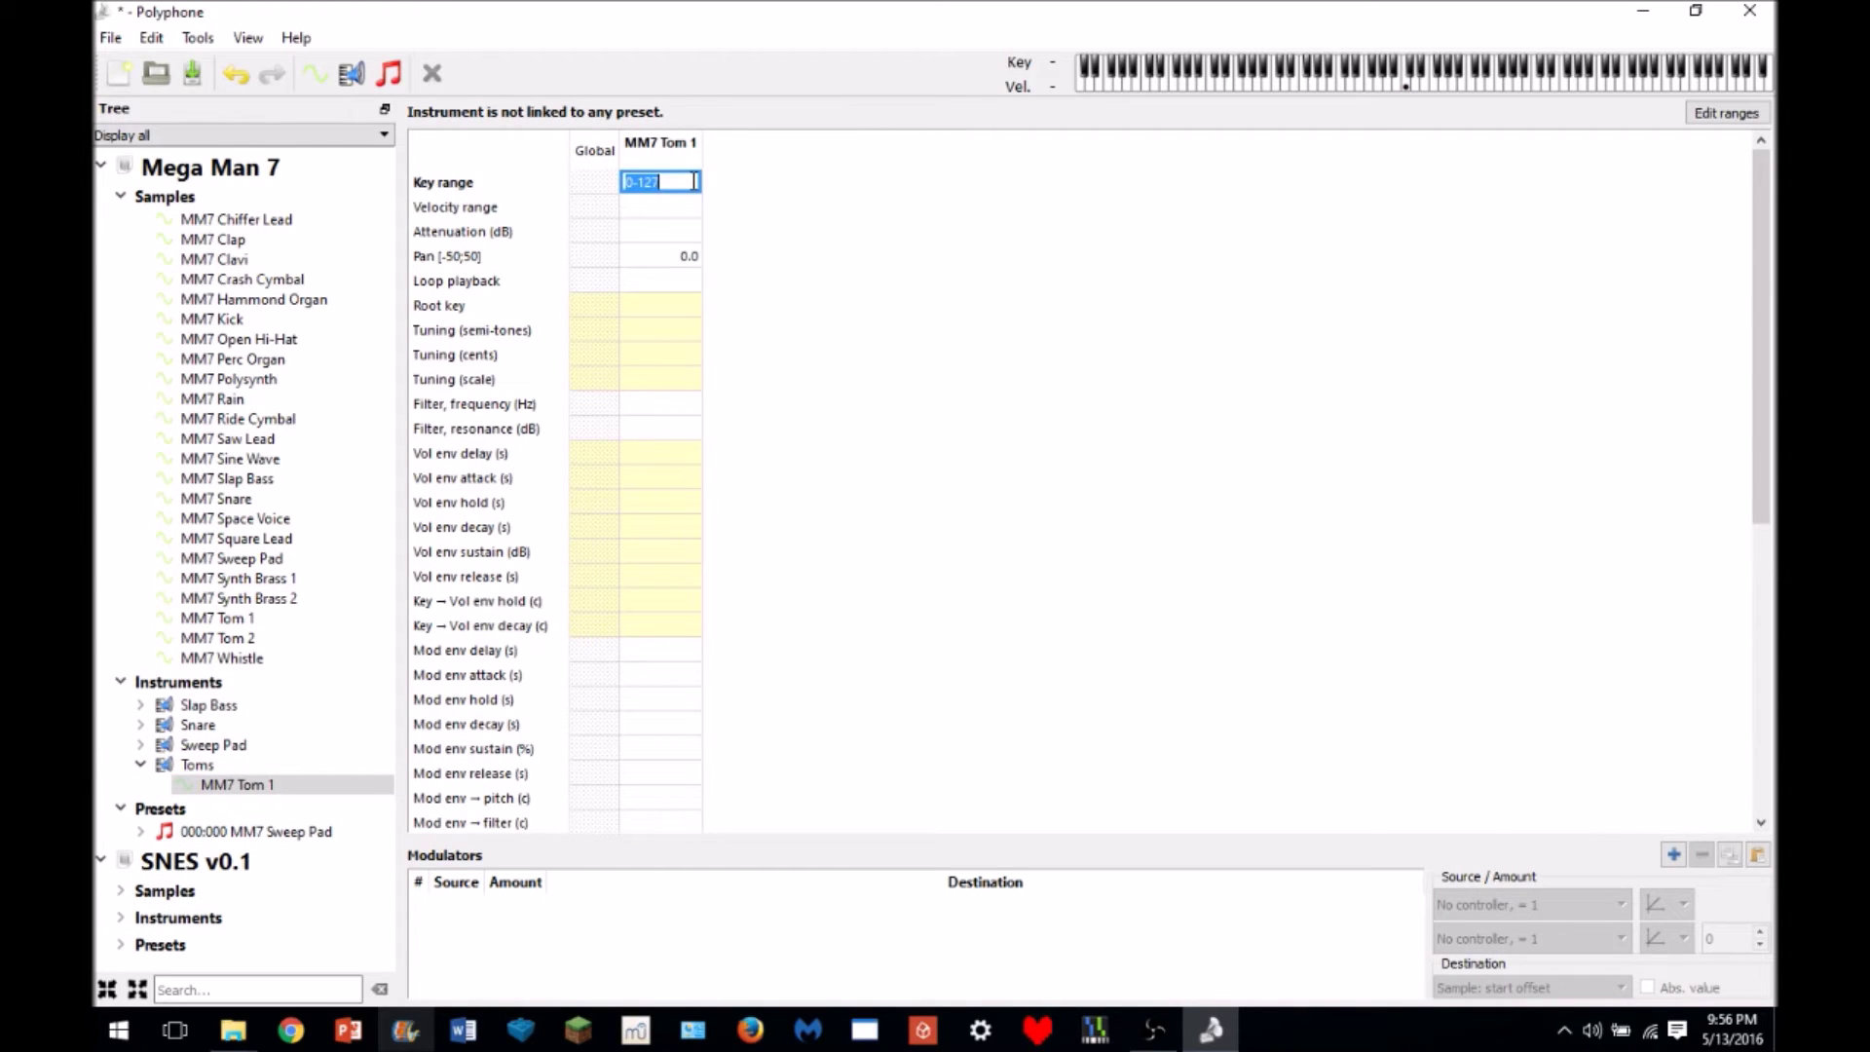
type("4")
type("5")
type("6")
left_click(1315, 85)
left_click(1320, 86)
left_click_drag(1302, 86, 1332, 88)
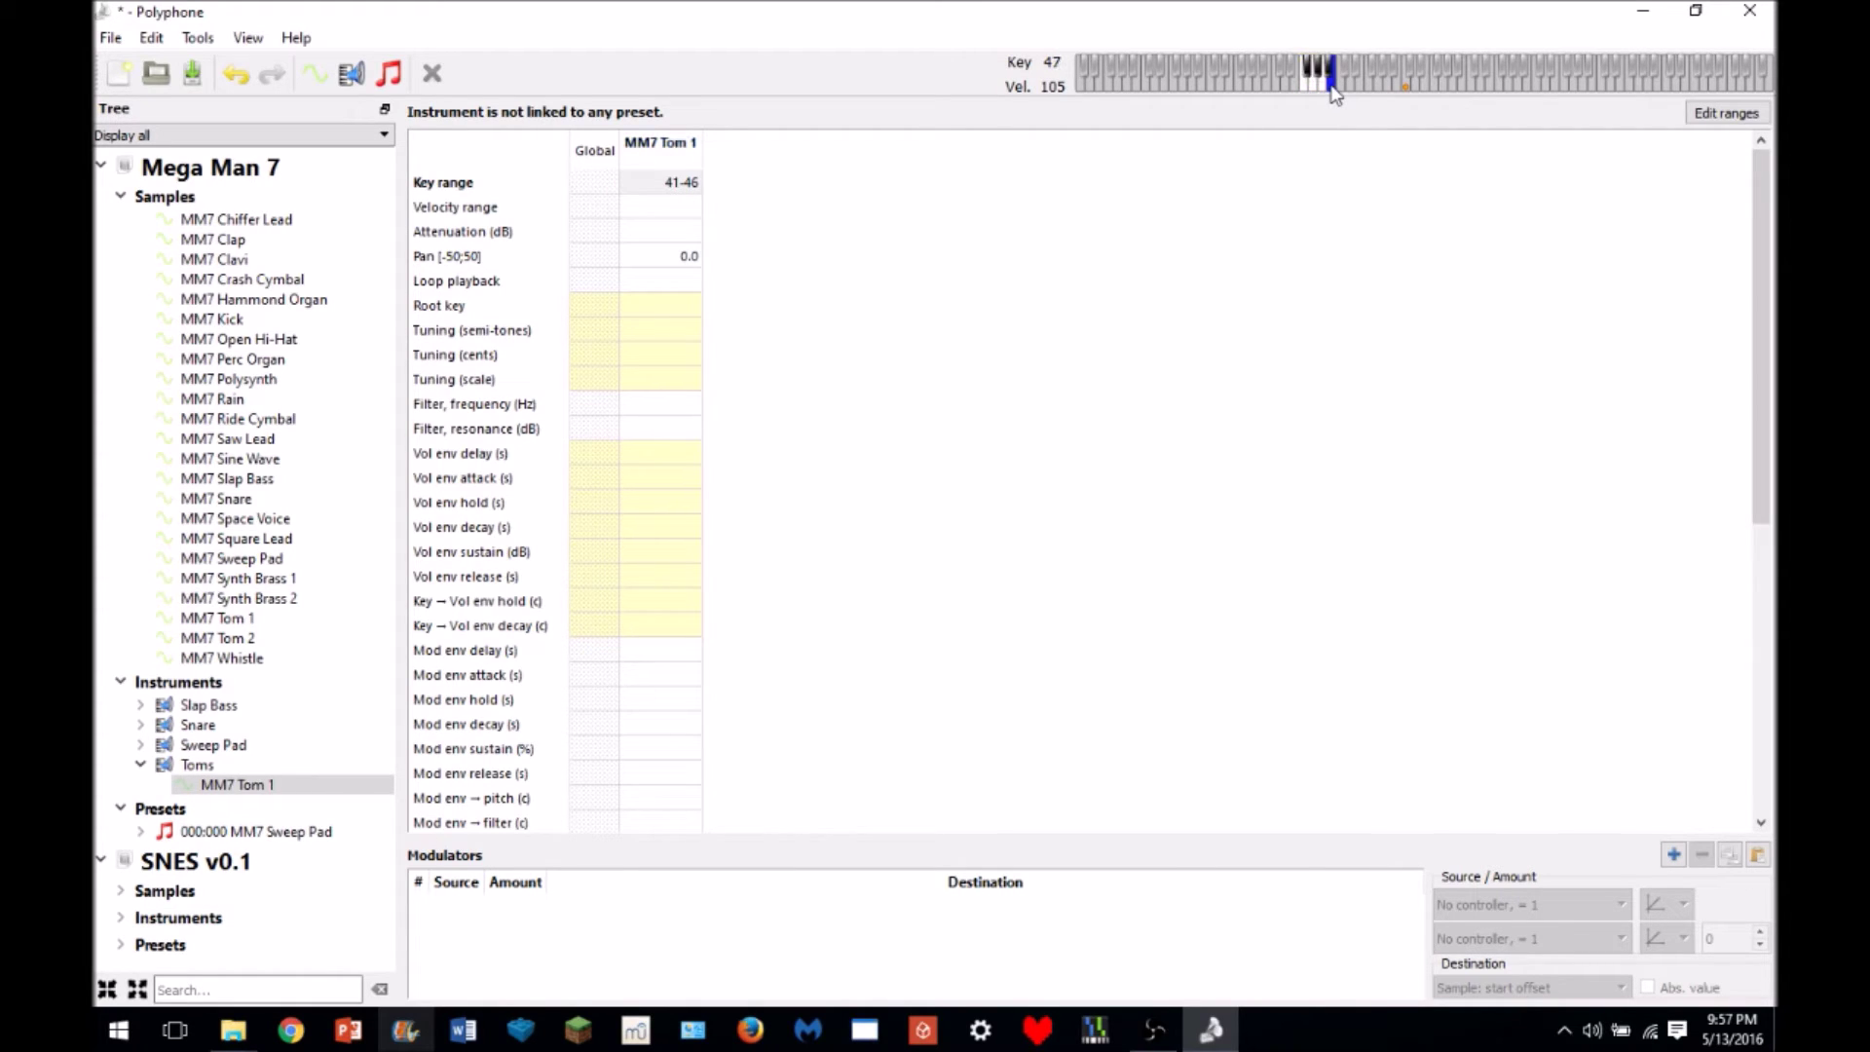
double_click(690, 185)
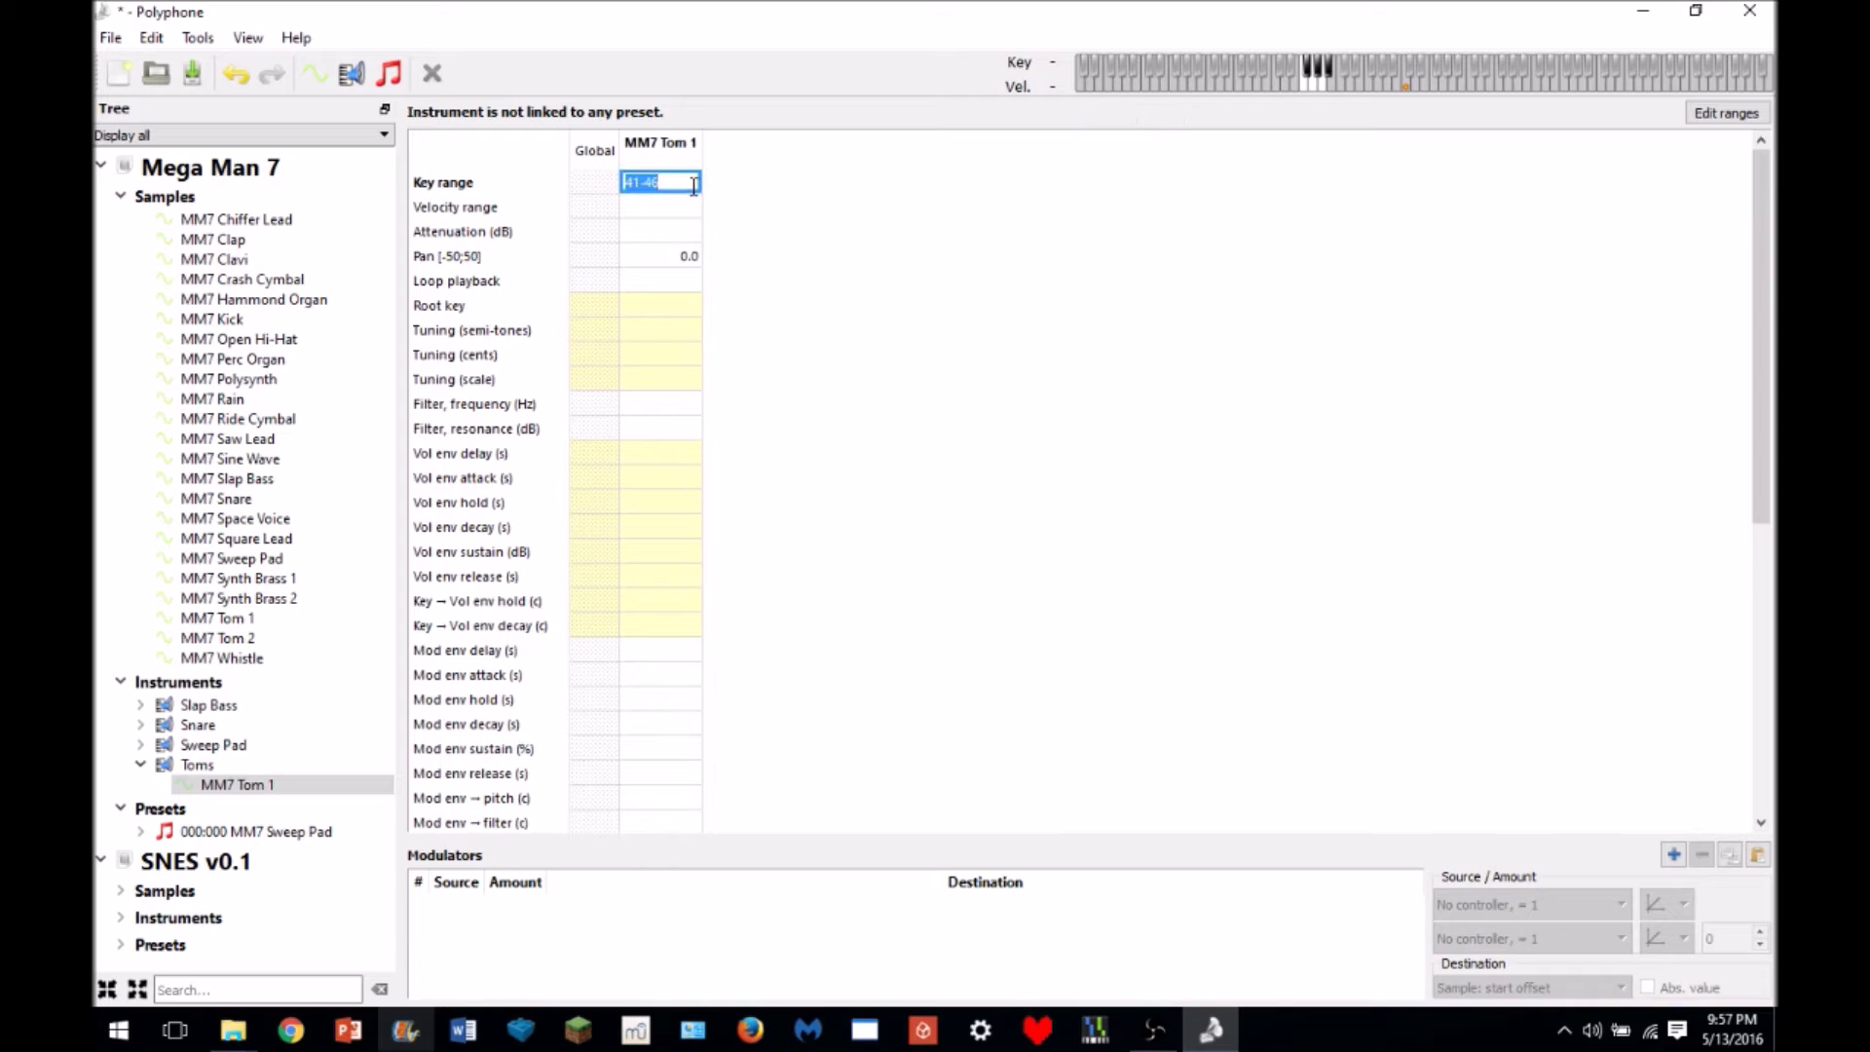
left_click(686, 183)
left_click_drag(686, 183, 643, 180)
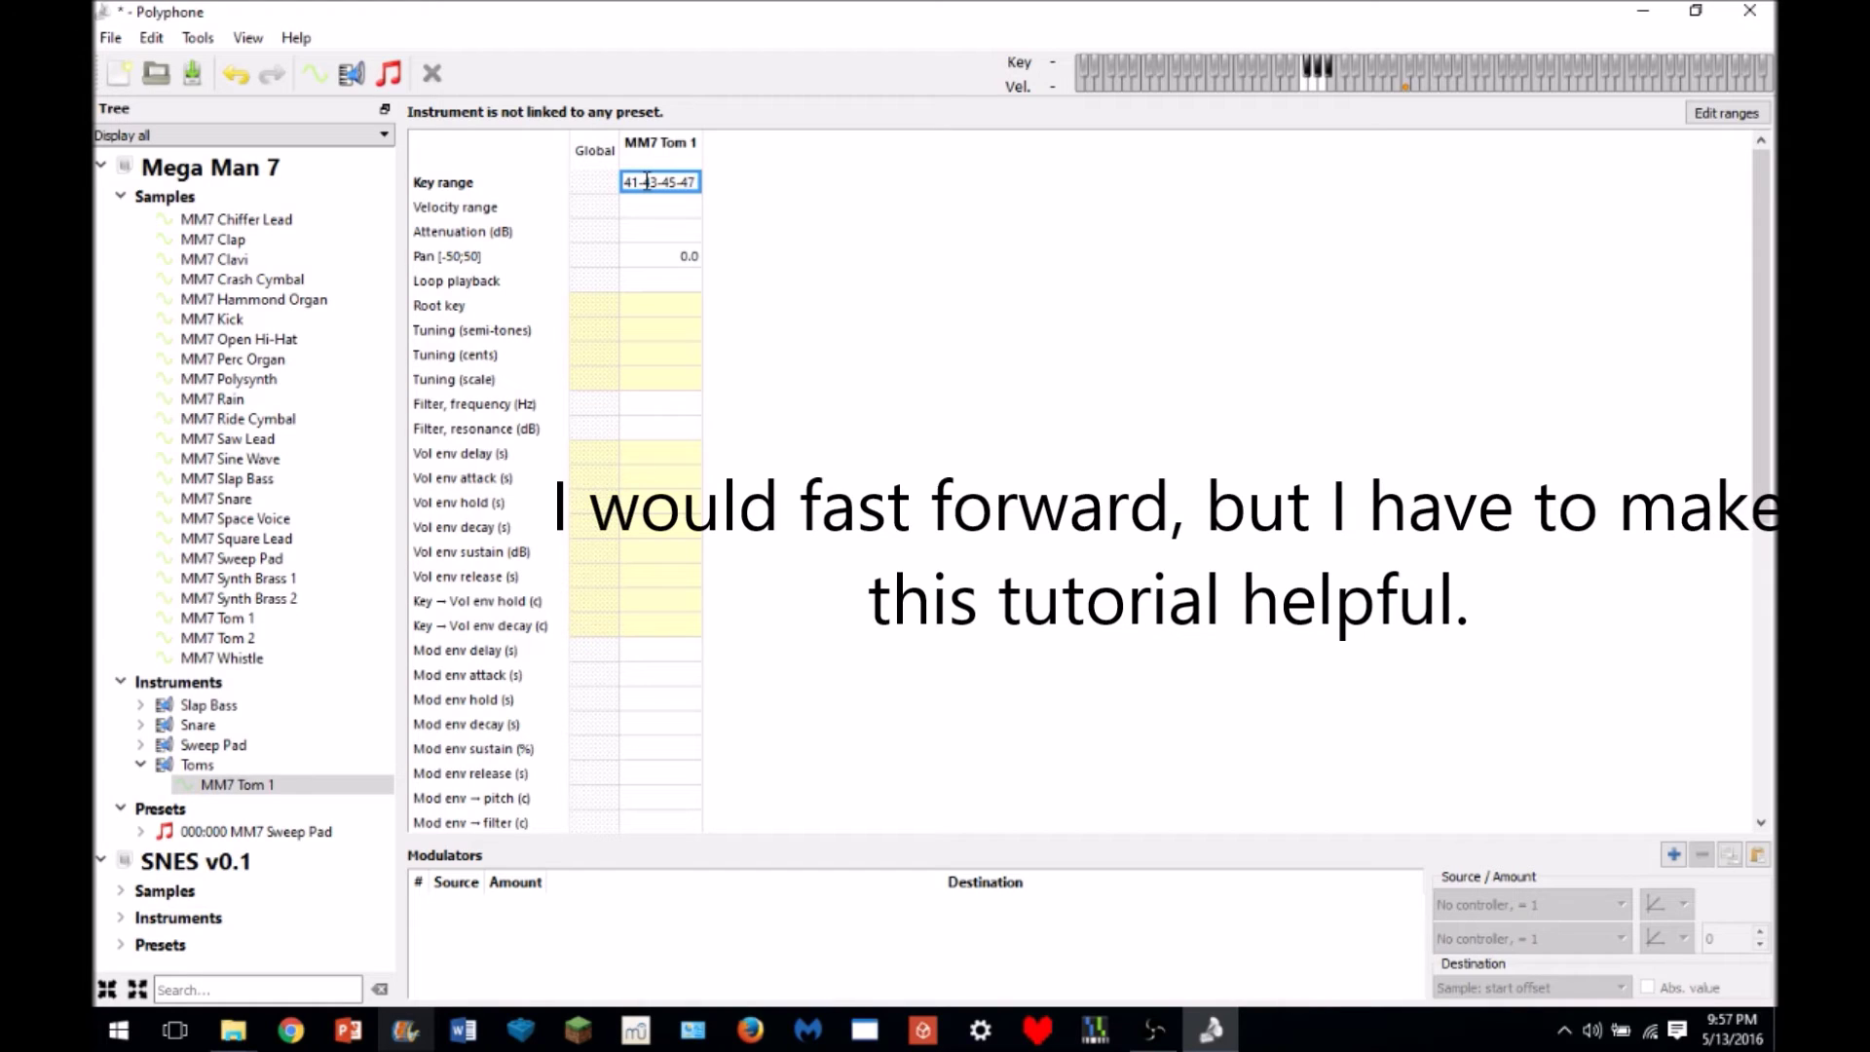
type("-")
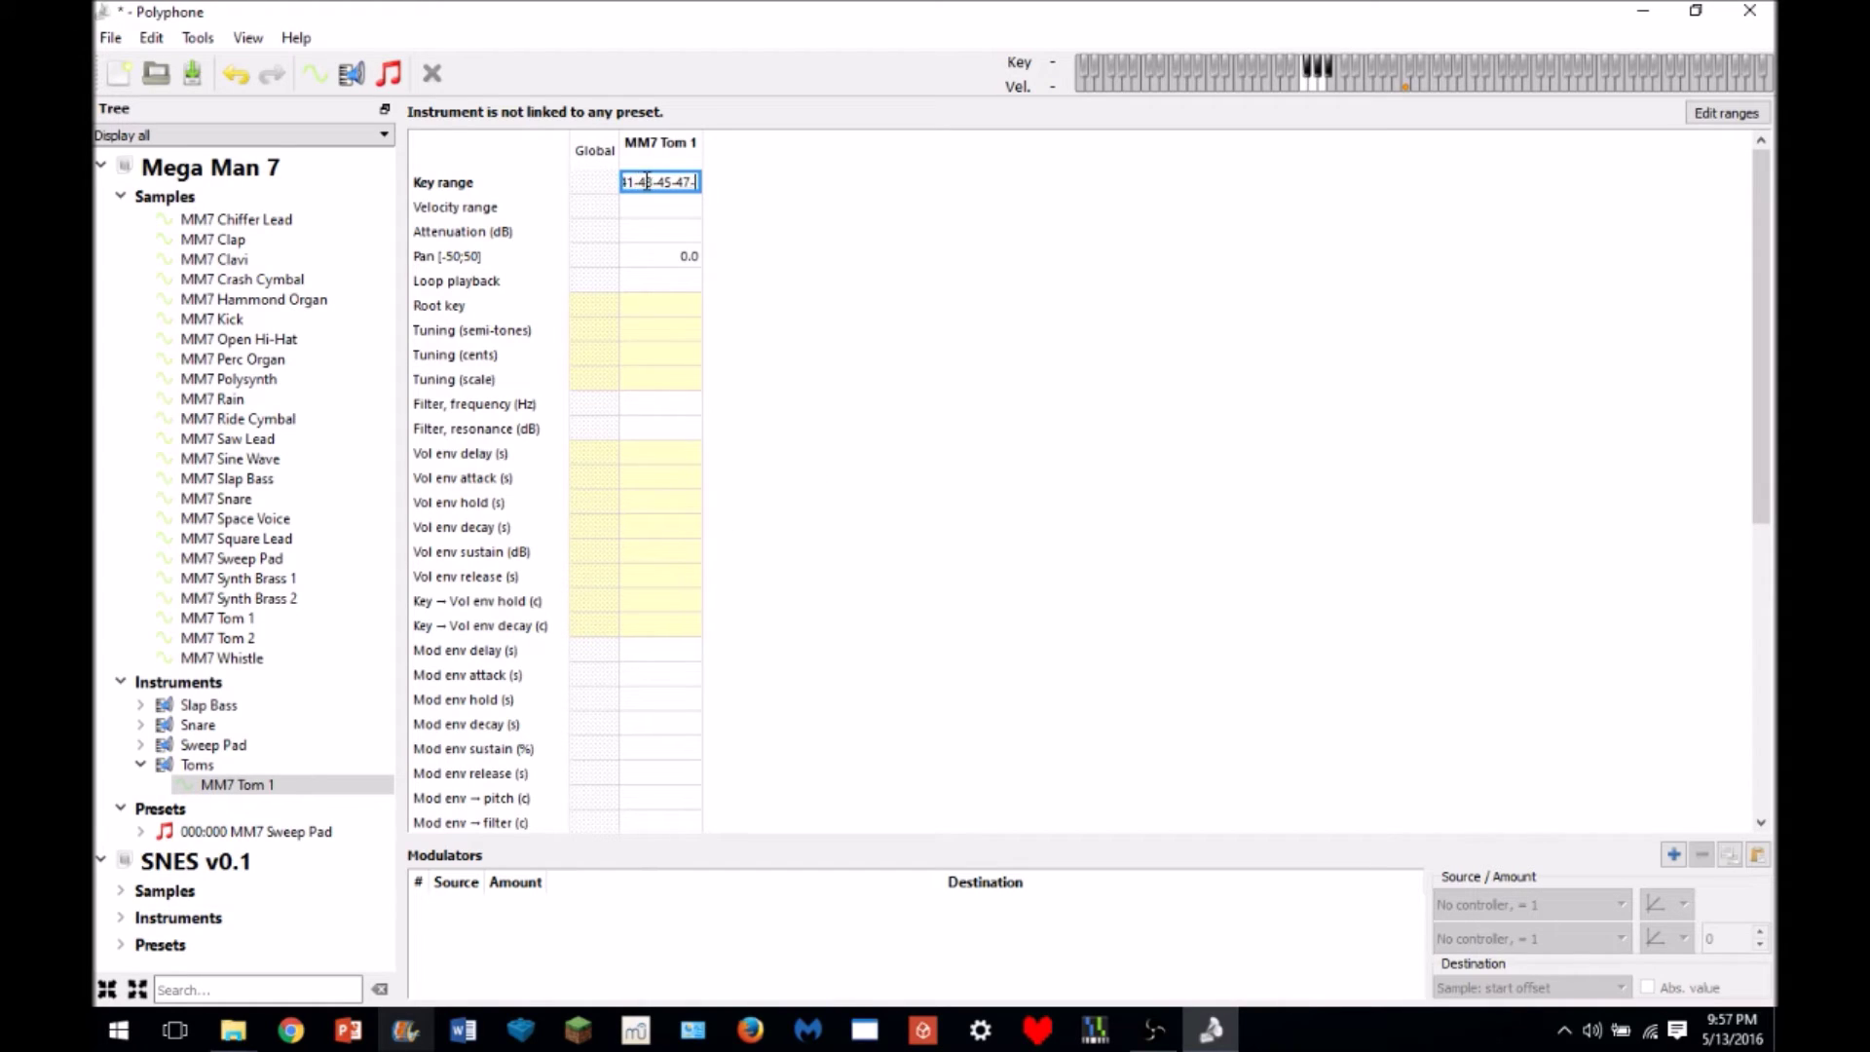
type("48-50")
key("Return")
mouse_move(1306, 78)
left_mouse_down()
mouse_move(1348, 84)
mouse_move(1323, 78)
left_mouse_up()
- Set MM7 Tom 1's key range to 41 and collapse the Toms instrument in the tree
double_click(674, 182)
type("0")
key("Return")
double_click(680, 191)
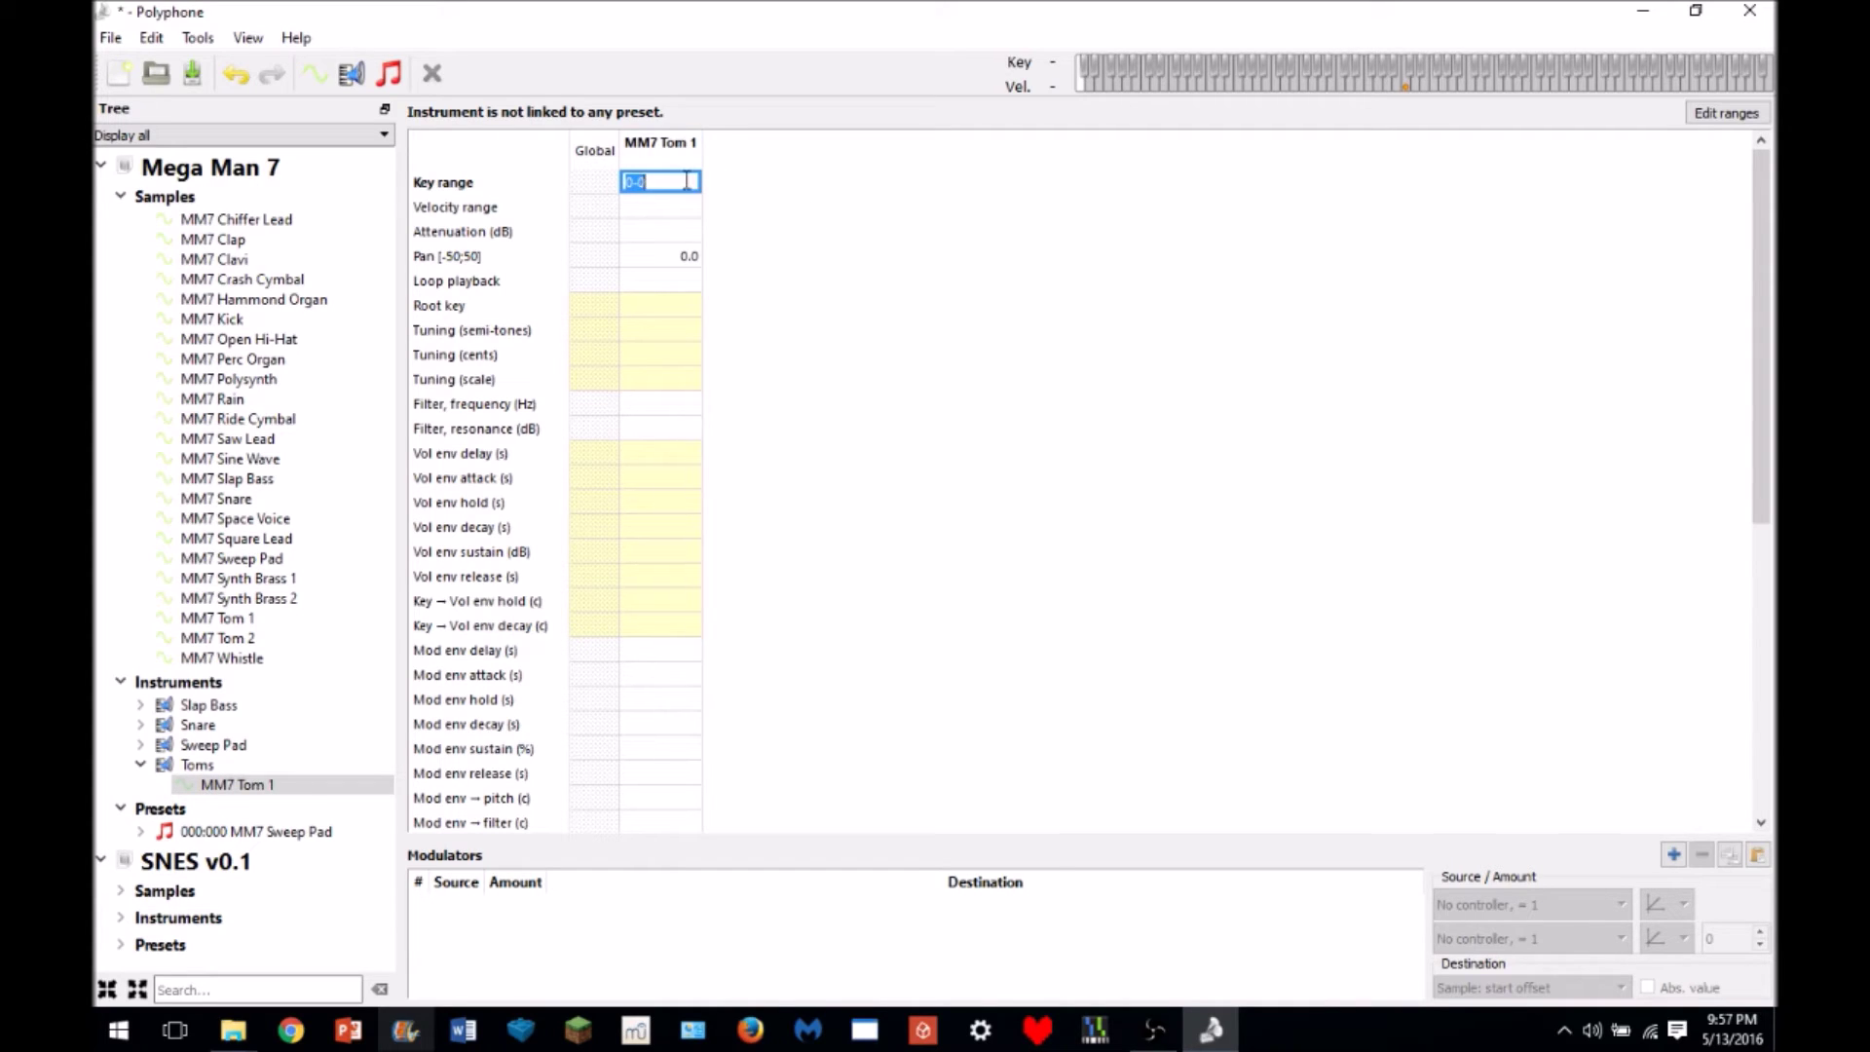
type("41")
key("Return")
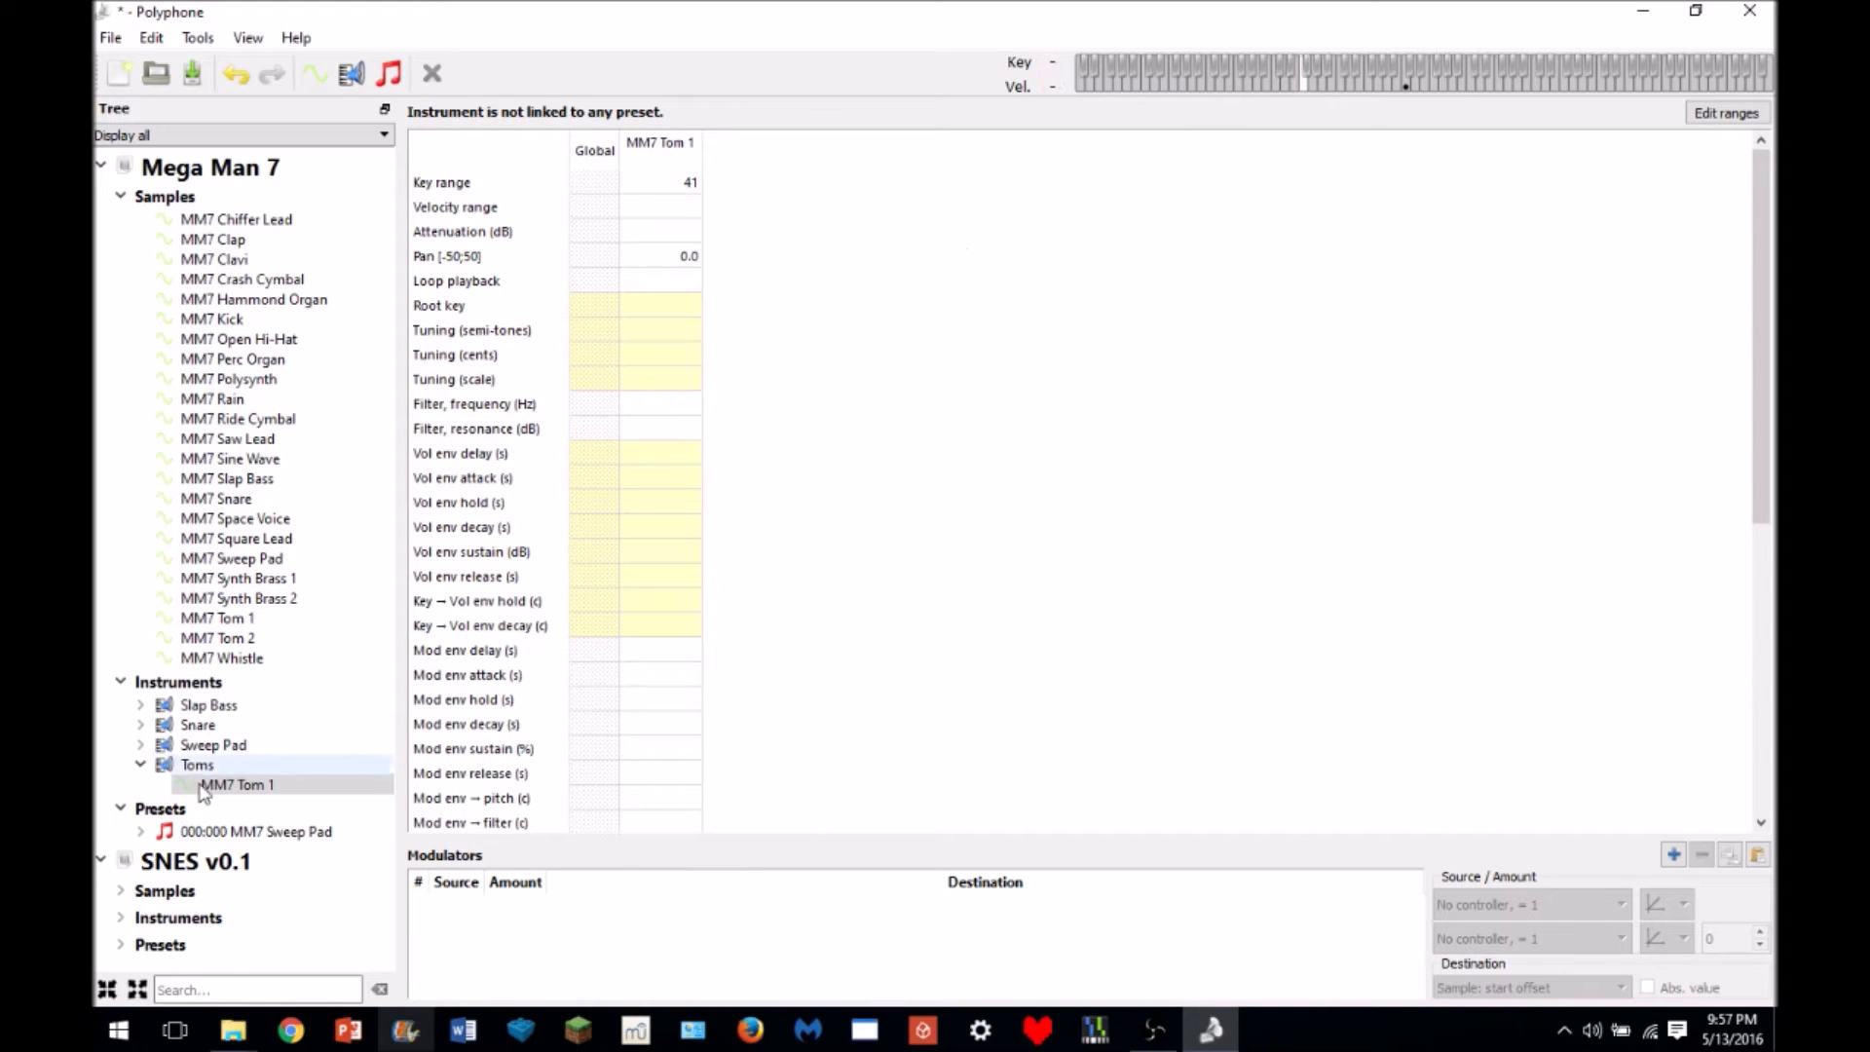
left_click(143, 765)
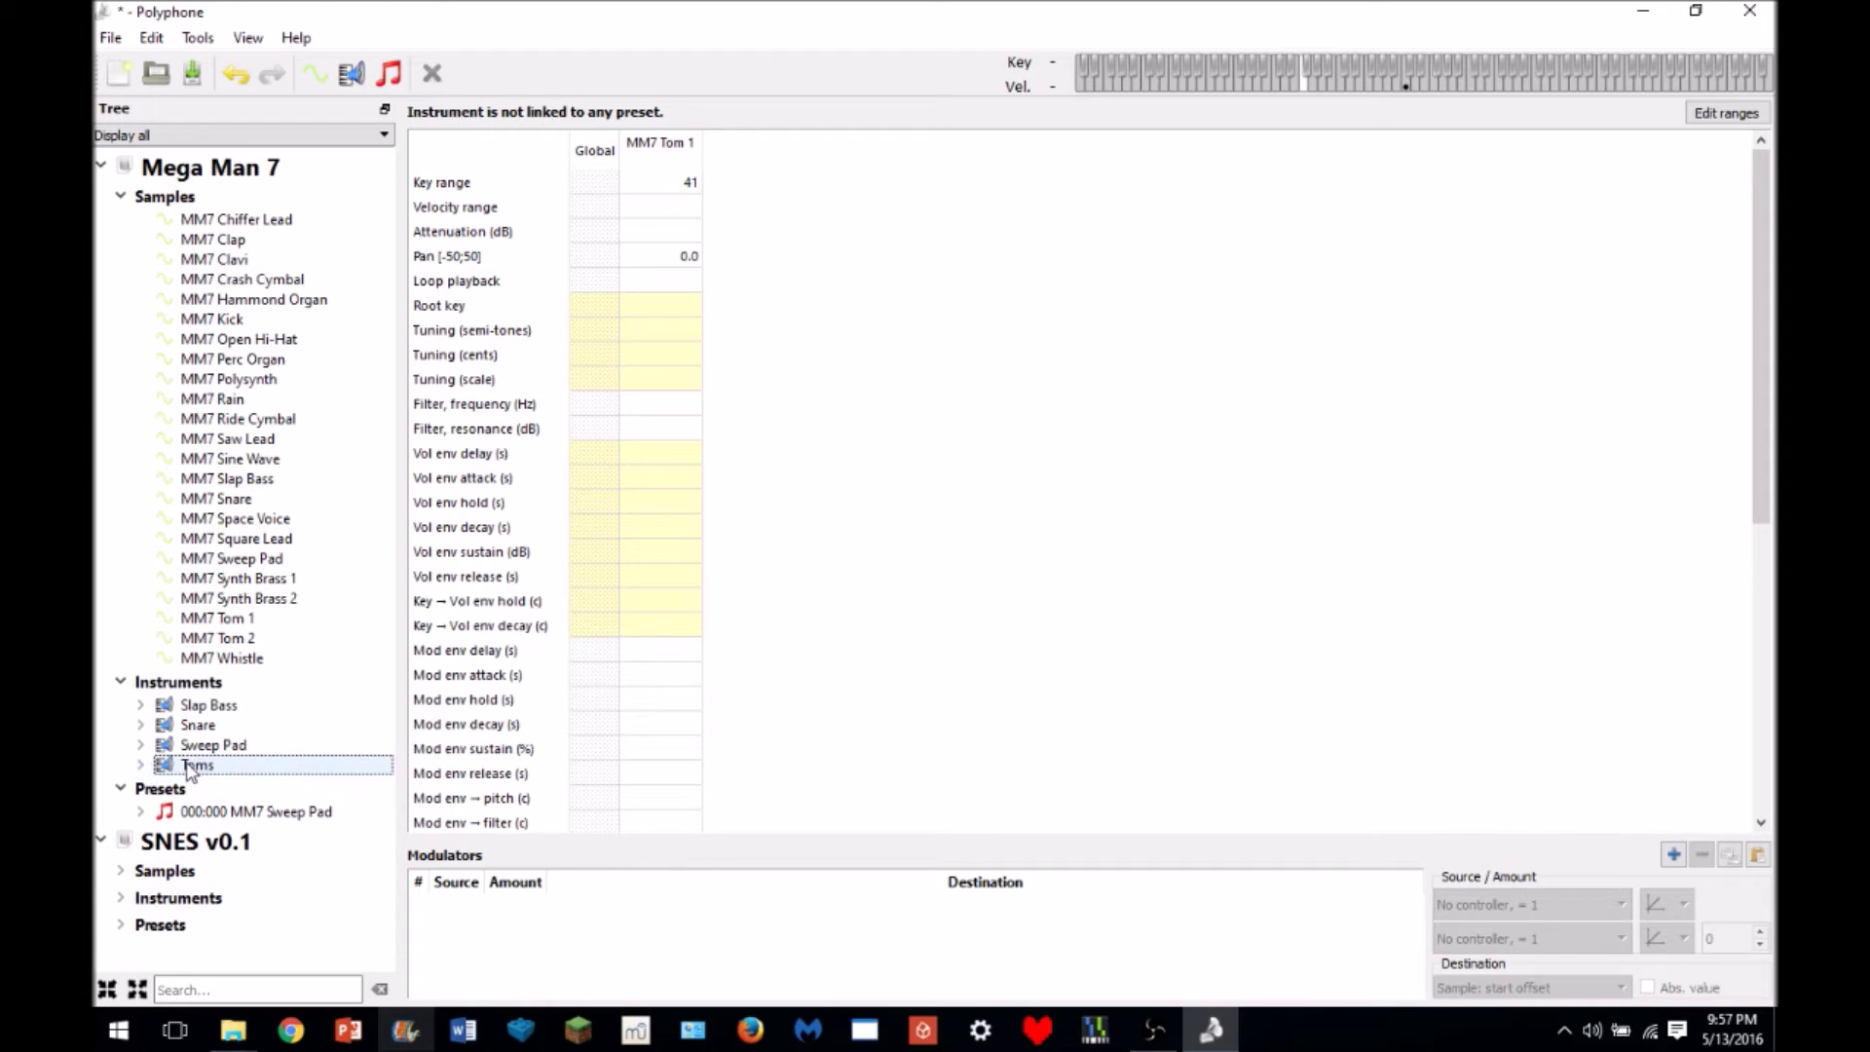
right_click(195, 784)
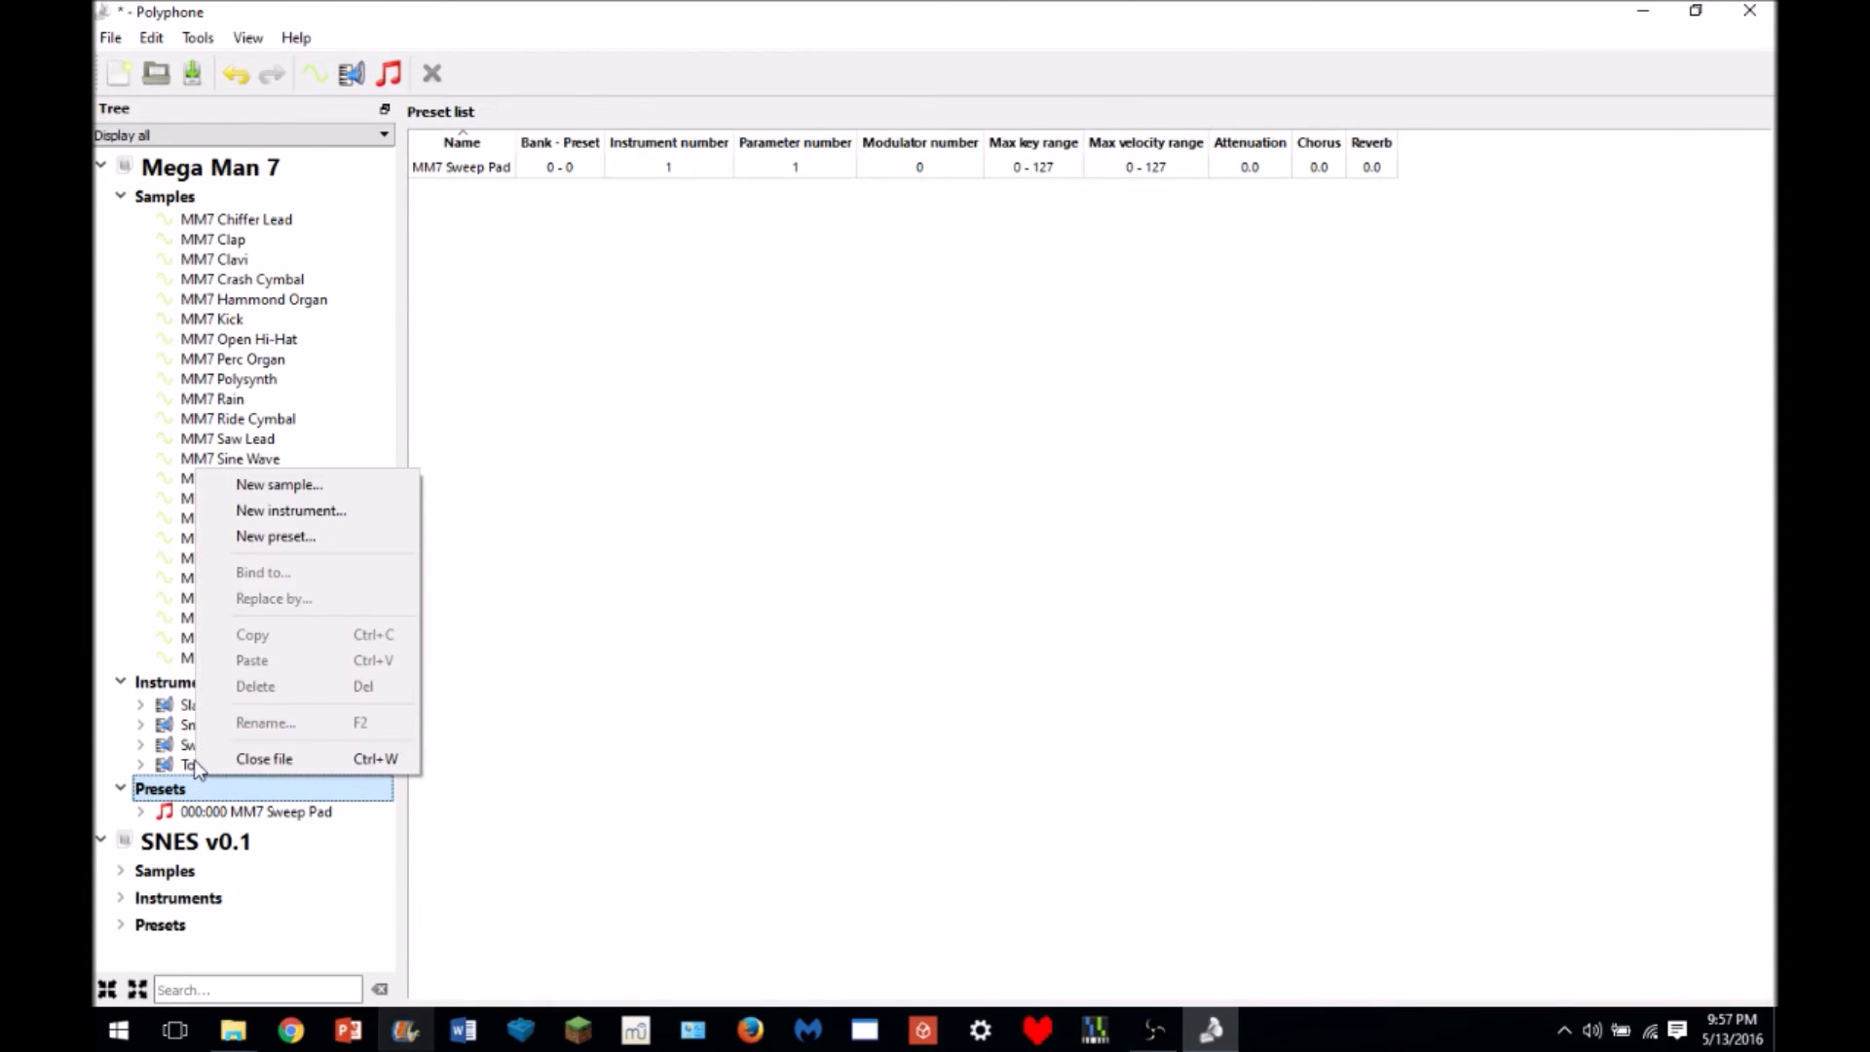
left_click(629, 784)
left_click(222, 766)
right_click(219, 767)
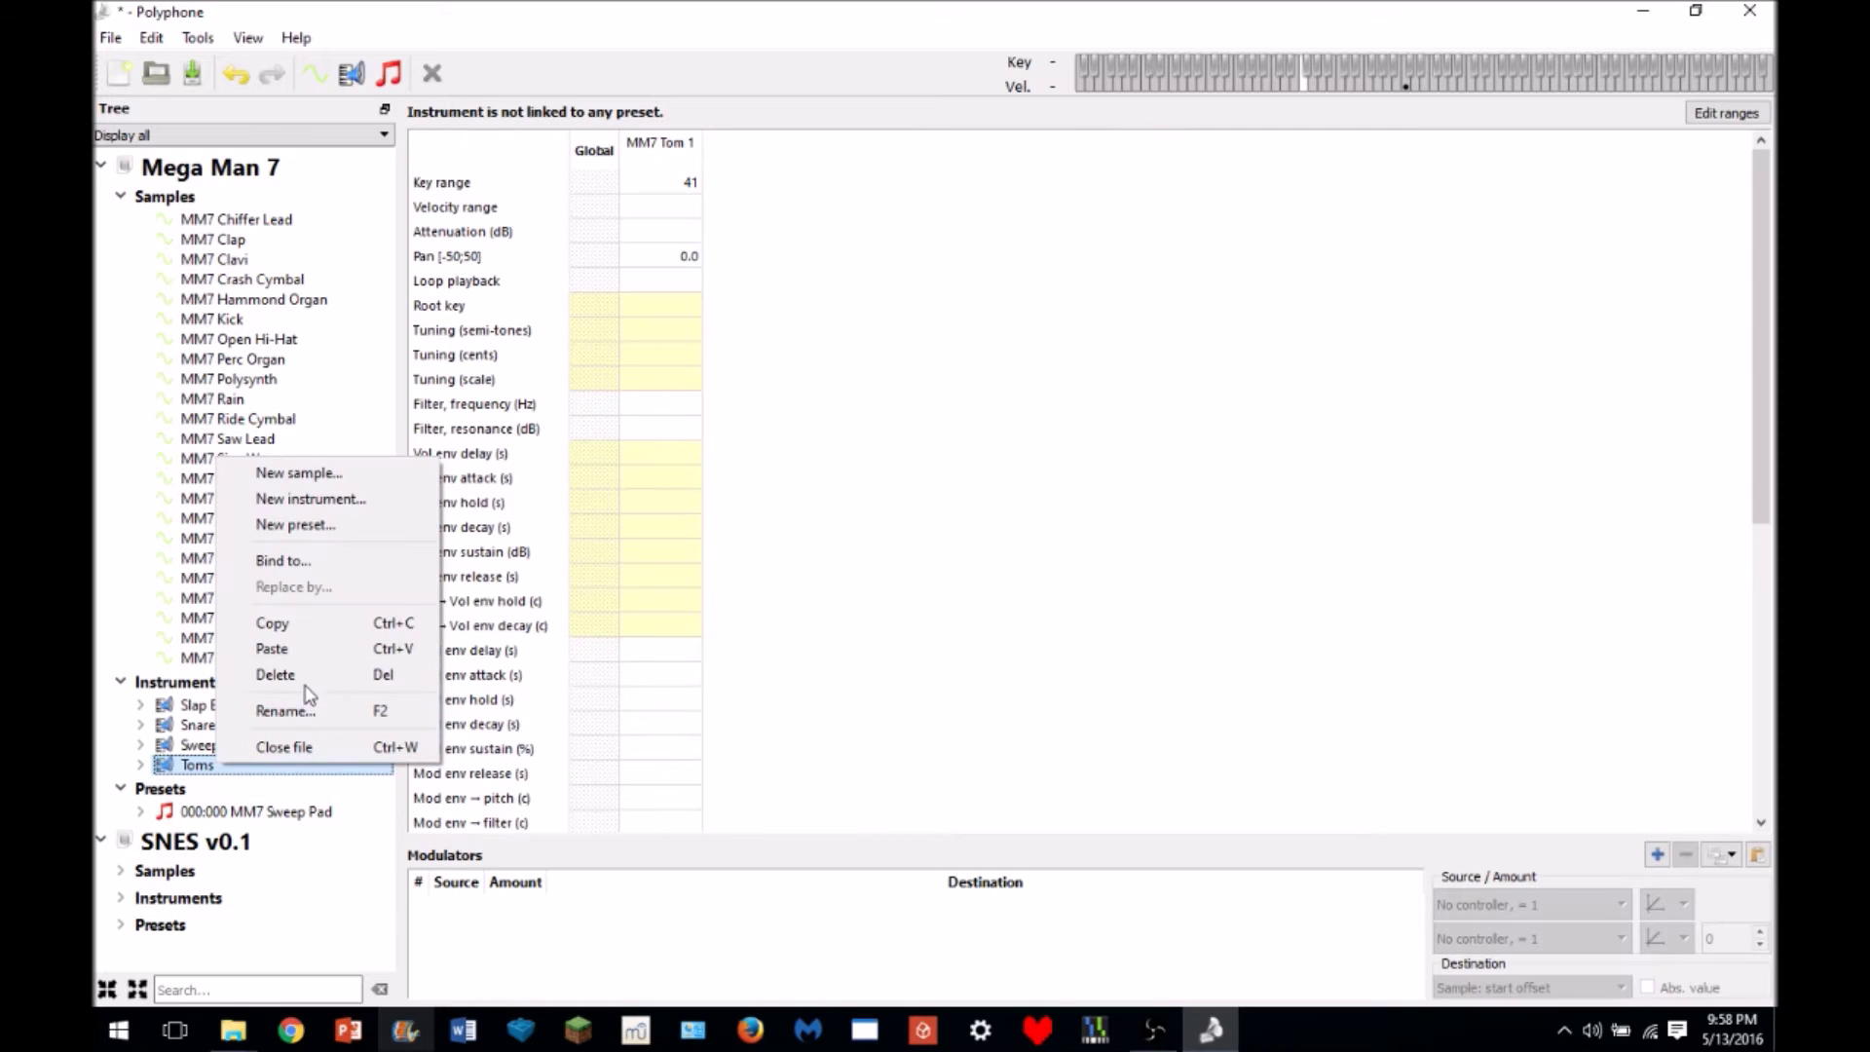
left_click(844, 736)
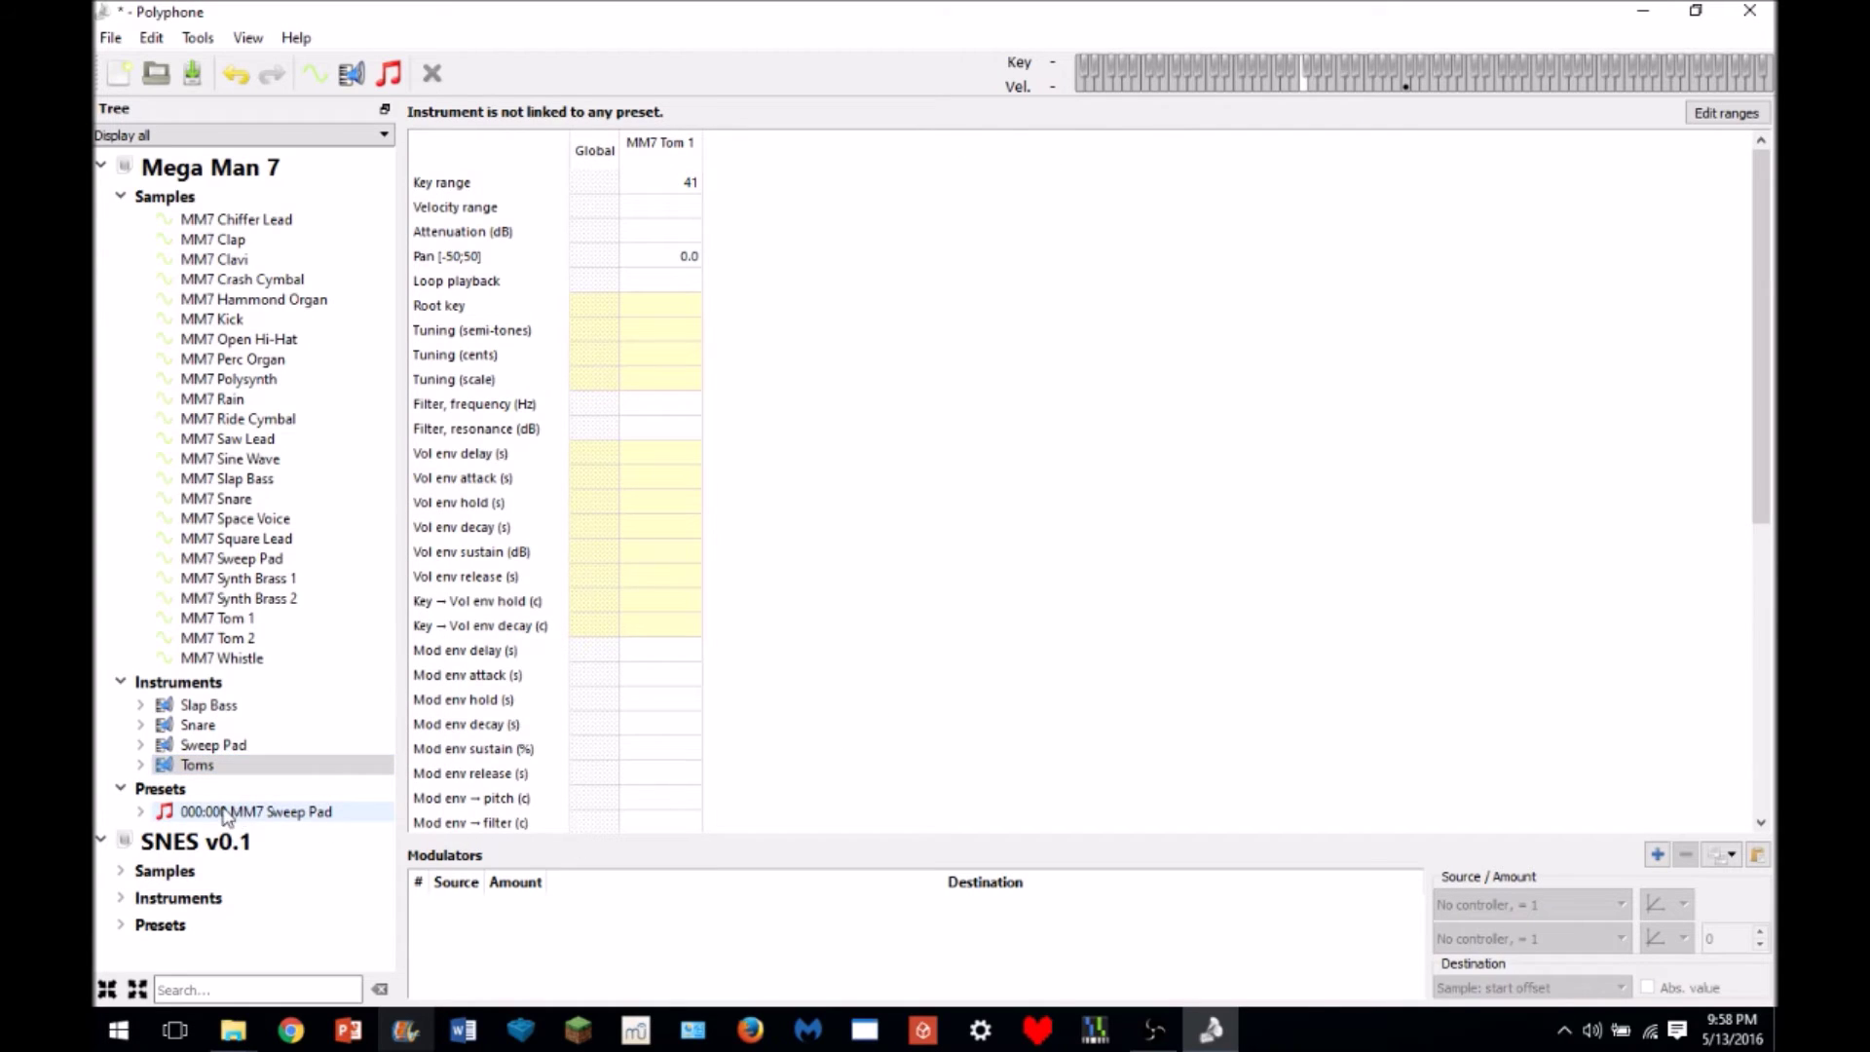
- Create a Mega Man 7 preset named MM7 Drum Kit
left_click(223, 814)
left_click(389, 73)
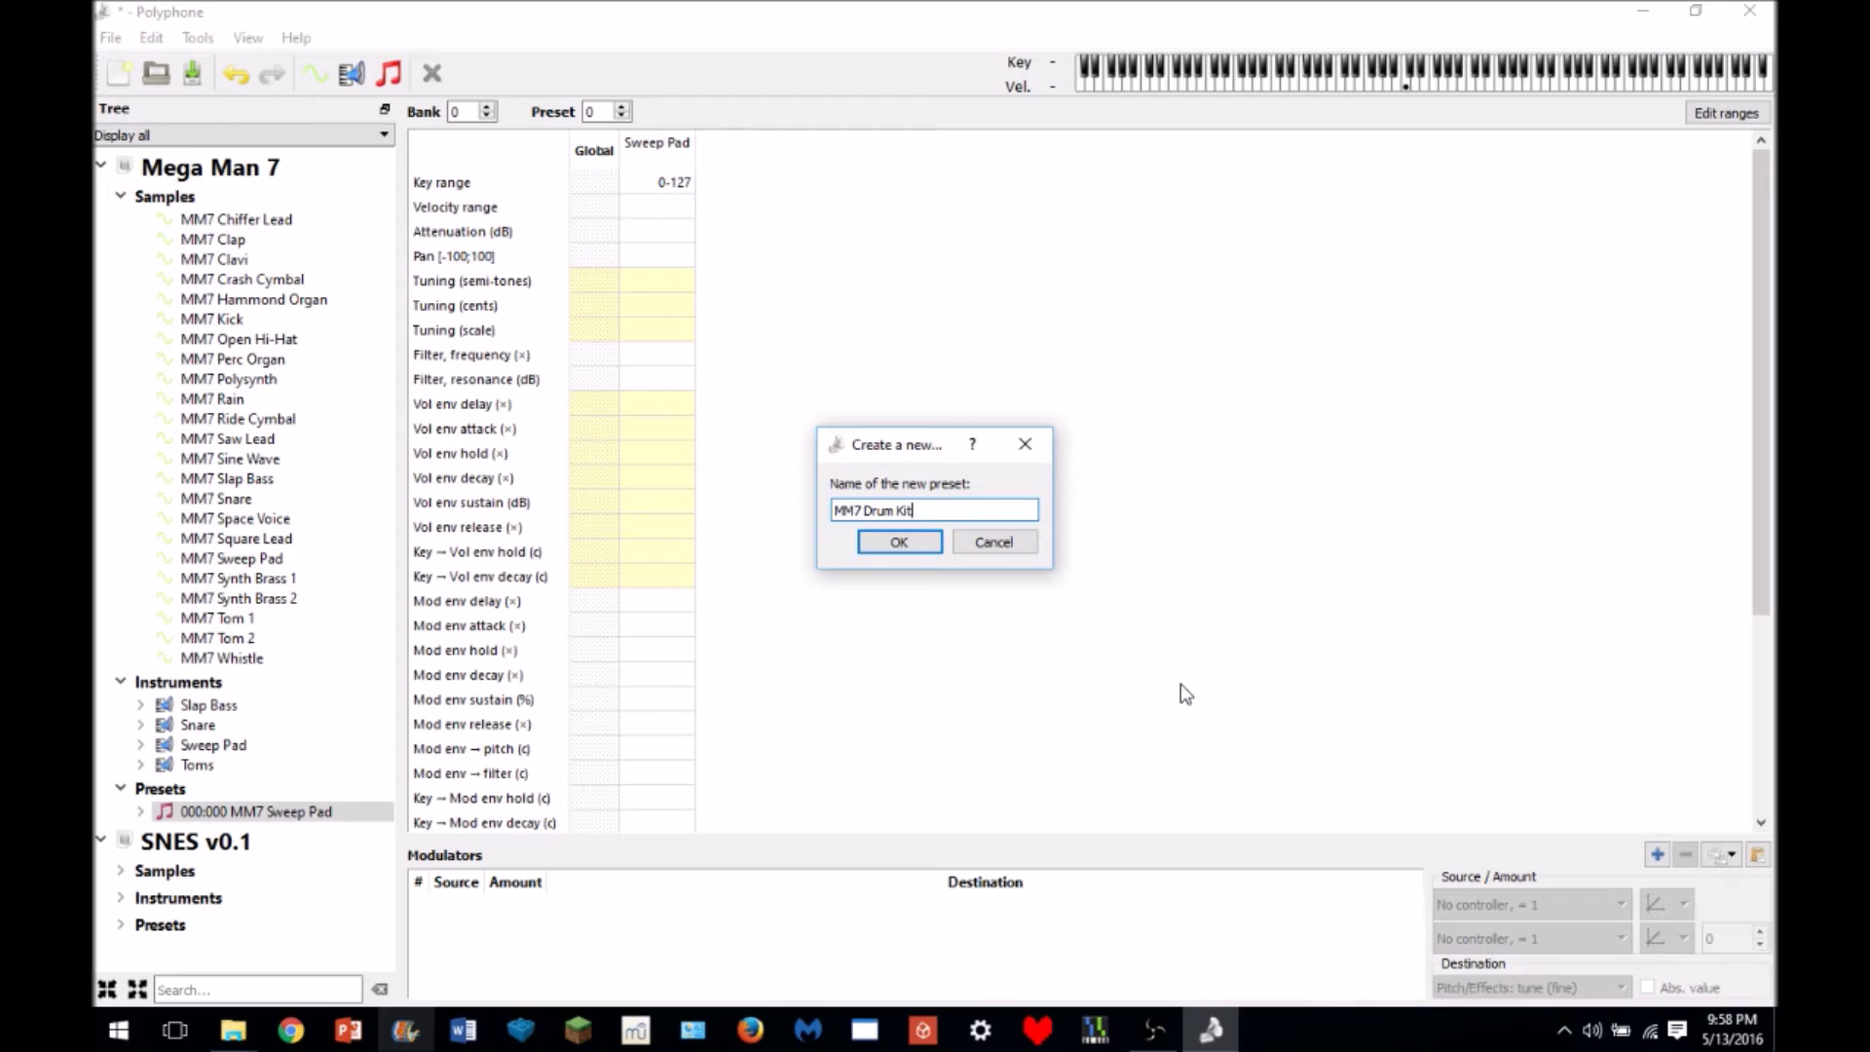
left_click(886, 546)
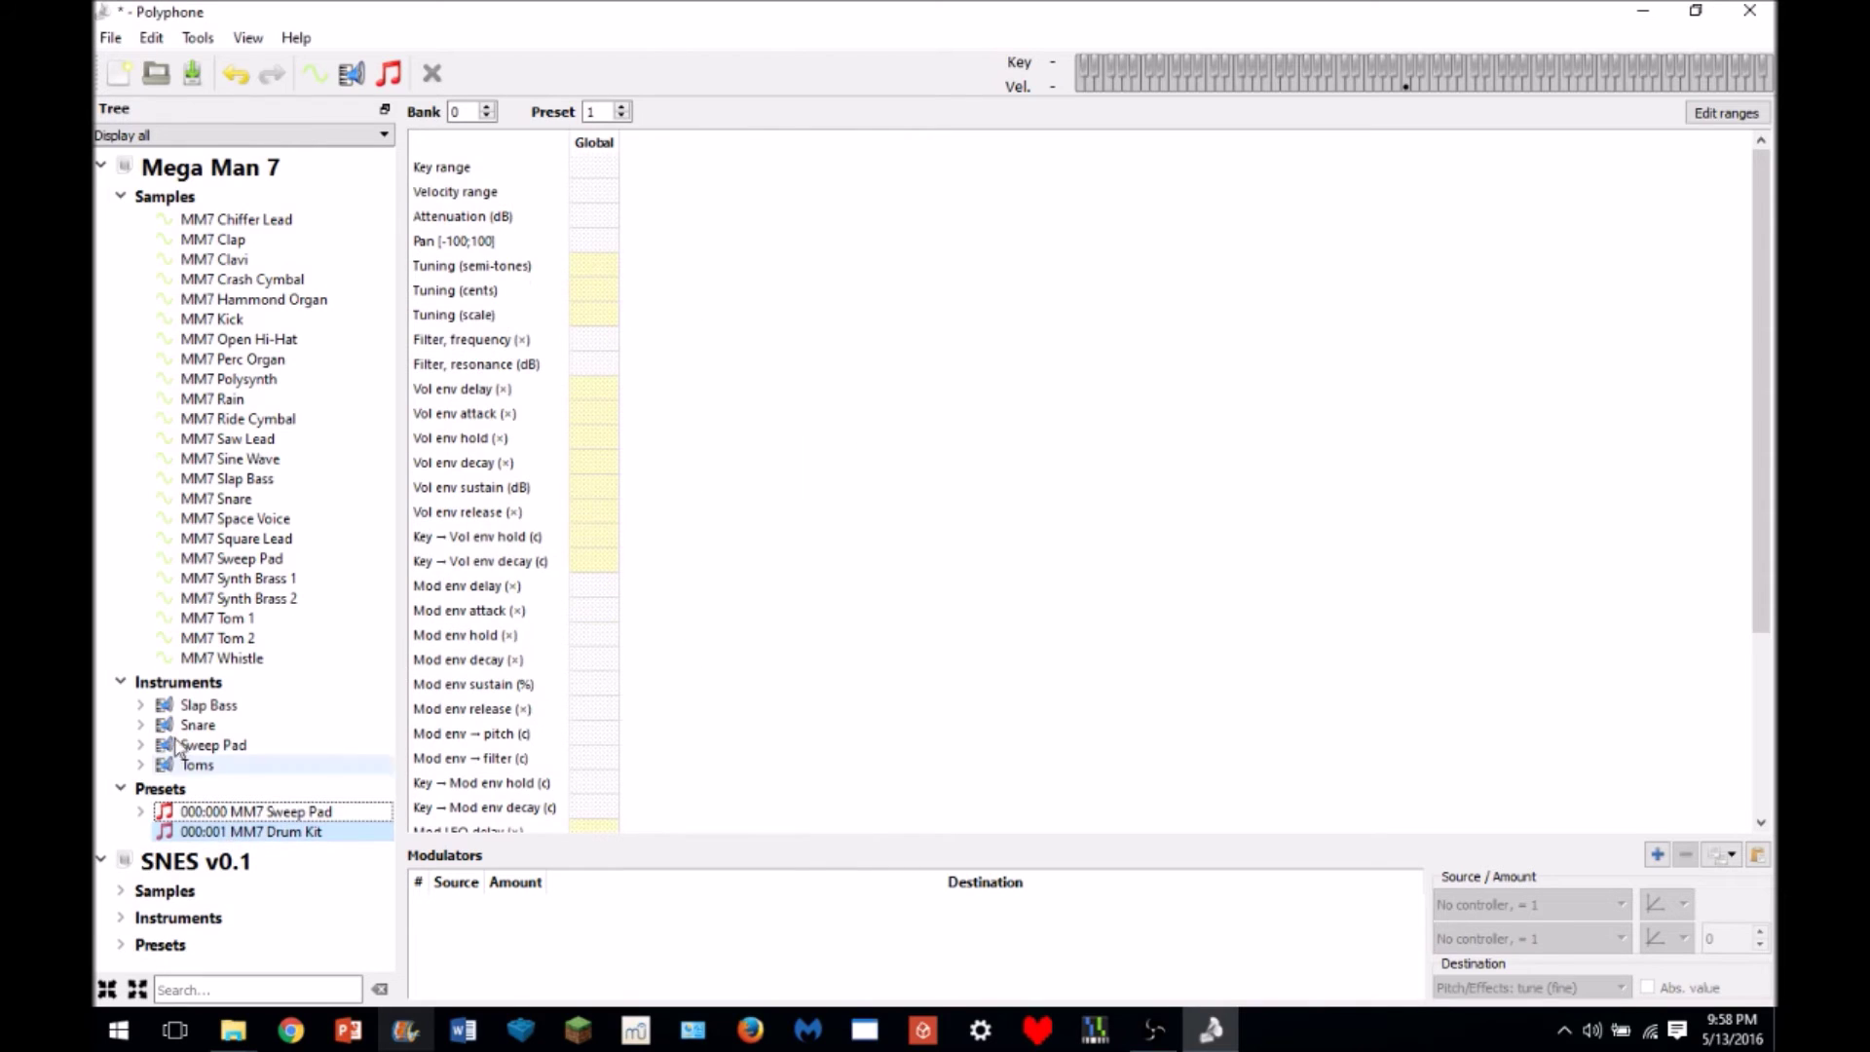
- Create an instrument named MM7 Bass Drum from the MM7 Kick sample and link it to the MM7 Drum Kit preset
left_click(352, 75)
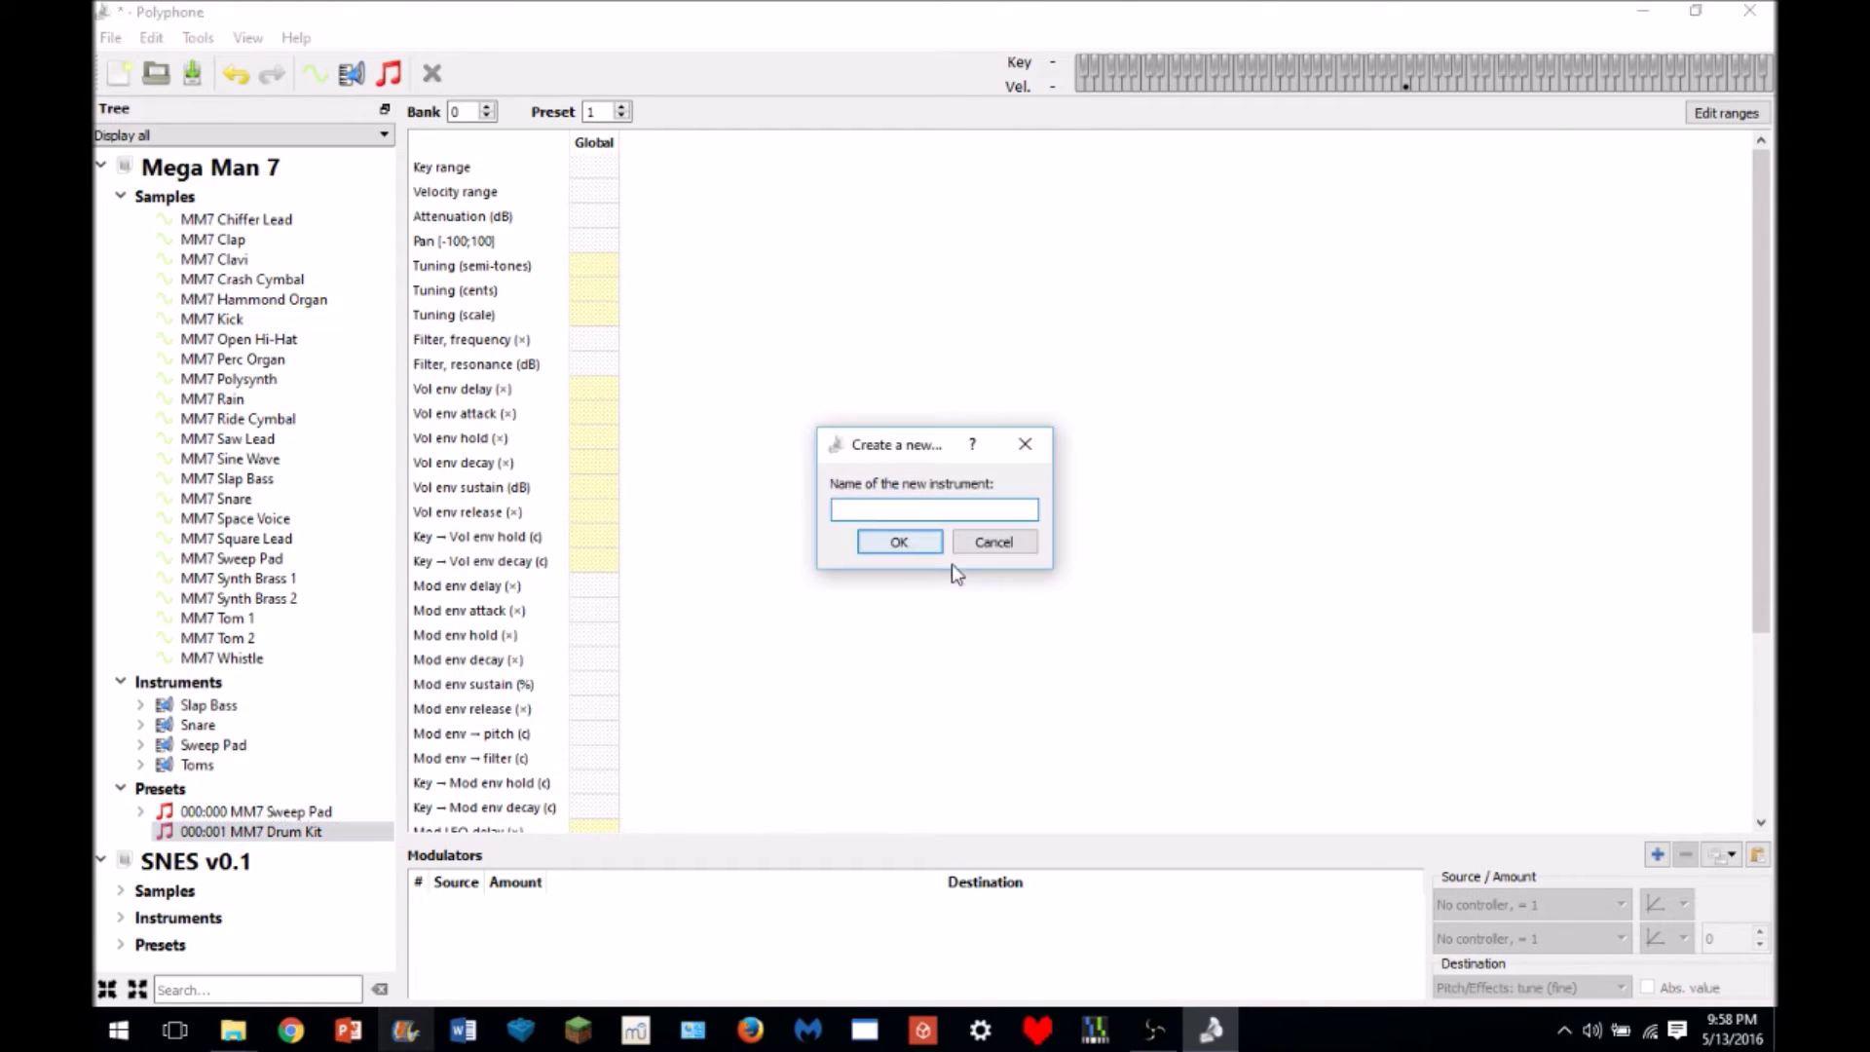
left_click(898, 541)
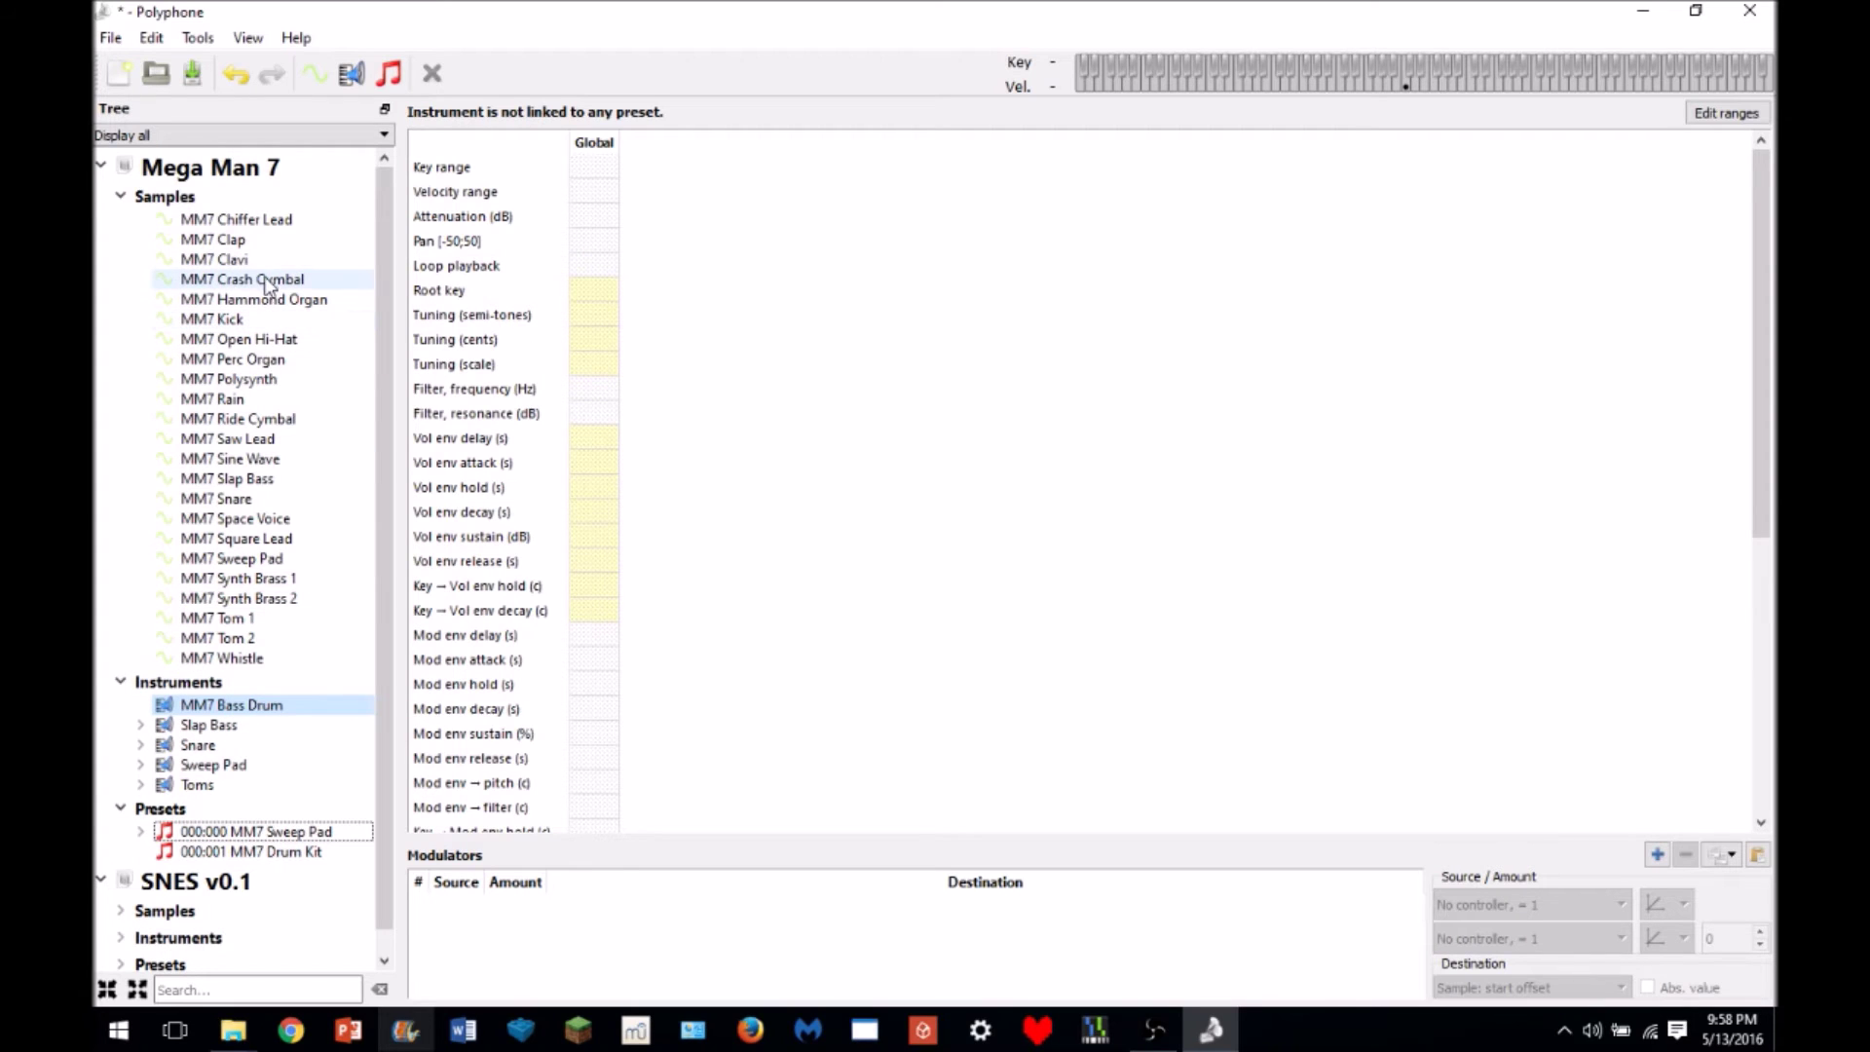
left_click_drag(249, 320, 255, 857)
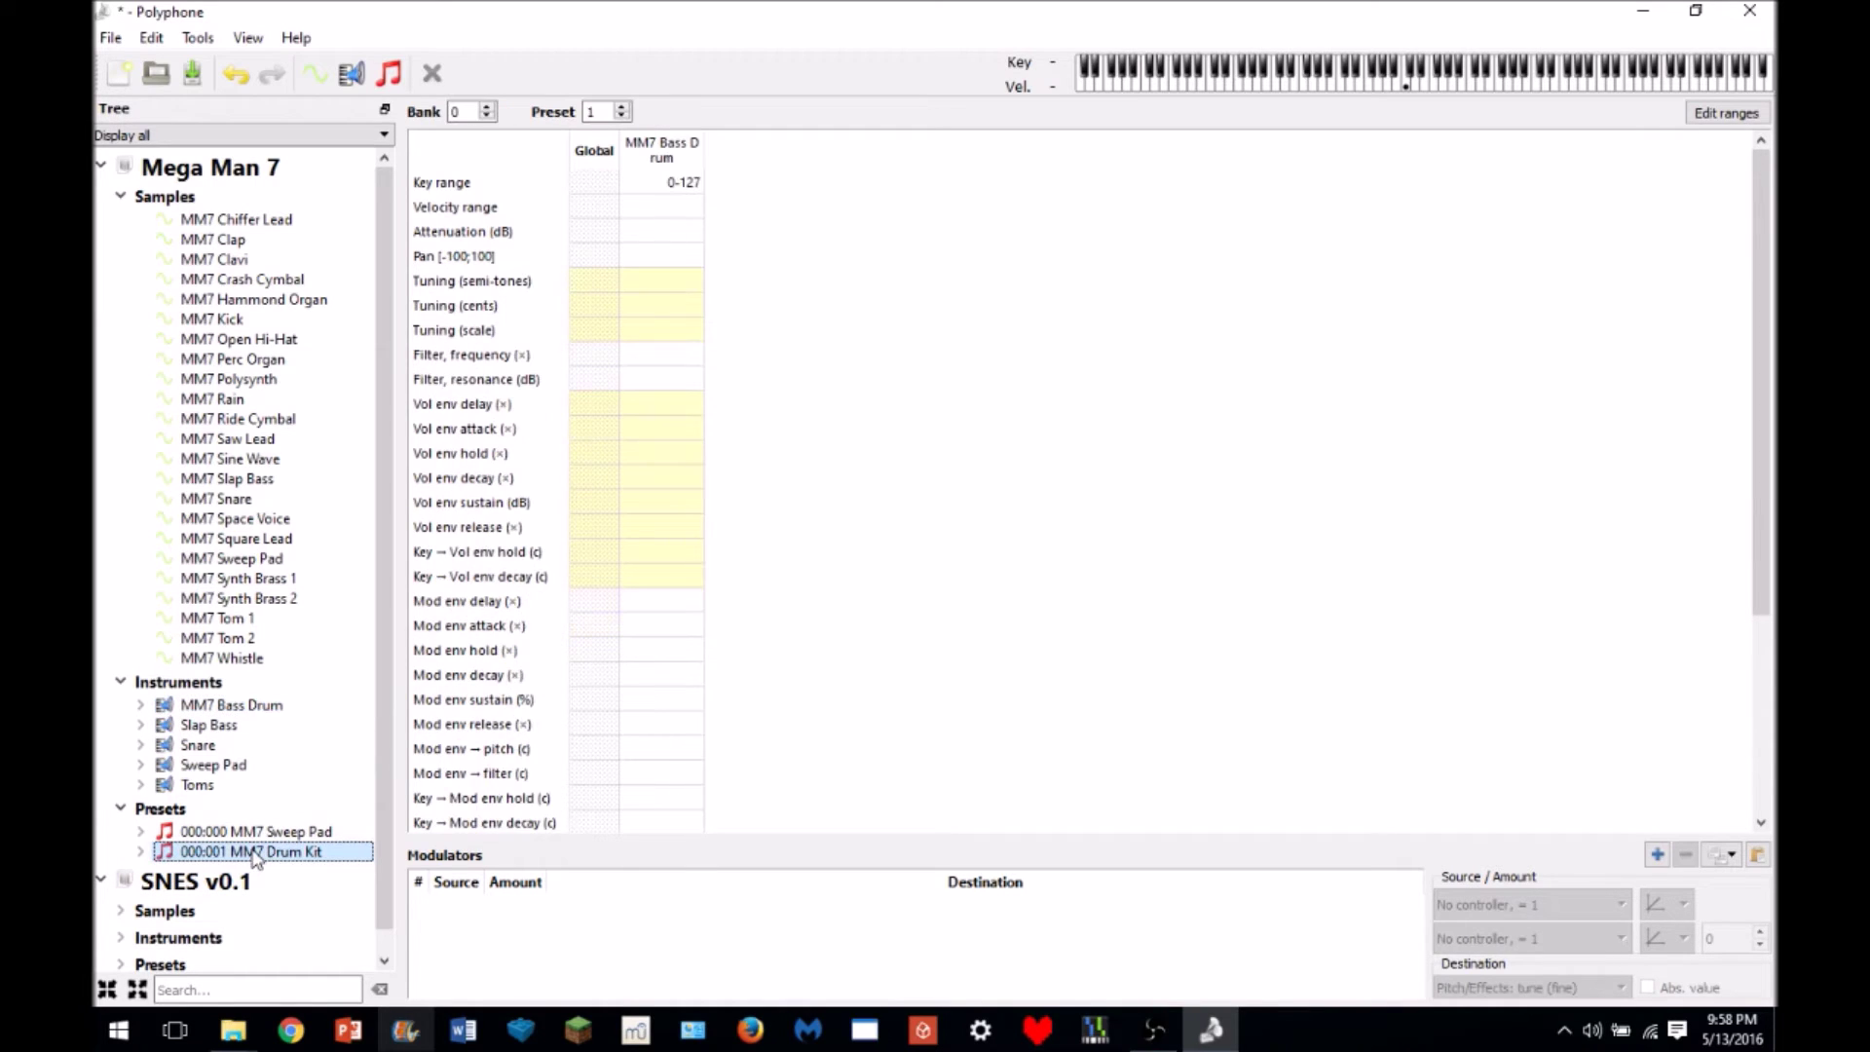
- Set MM7 Bass Drum's key range in the MM7 Drum Kit preset to 36 and sound that key
double_click(688, 185)
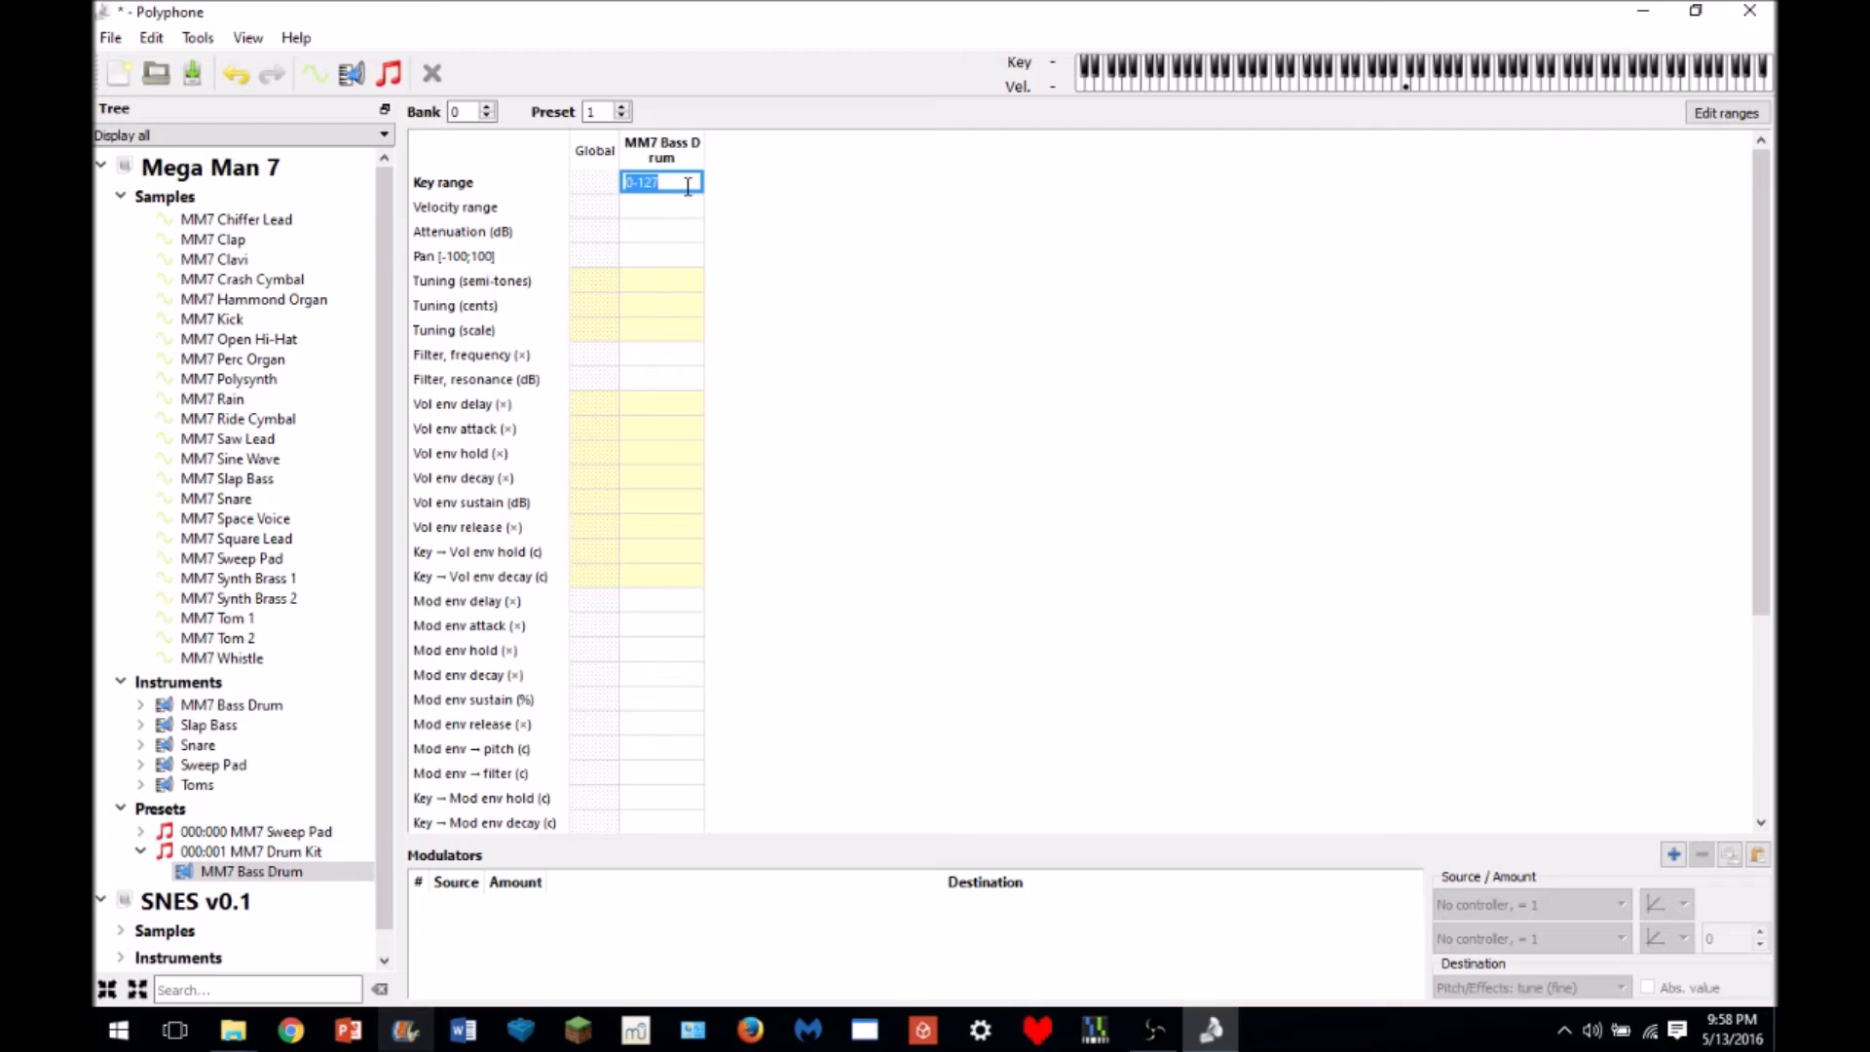
type("36")
key("Return")
left_click(1274, 86)
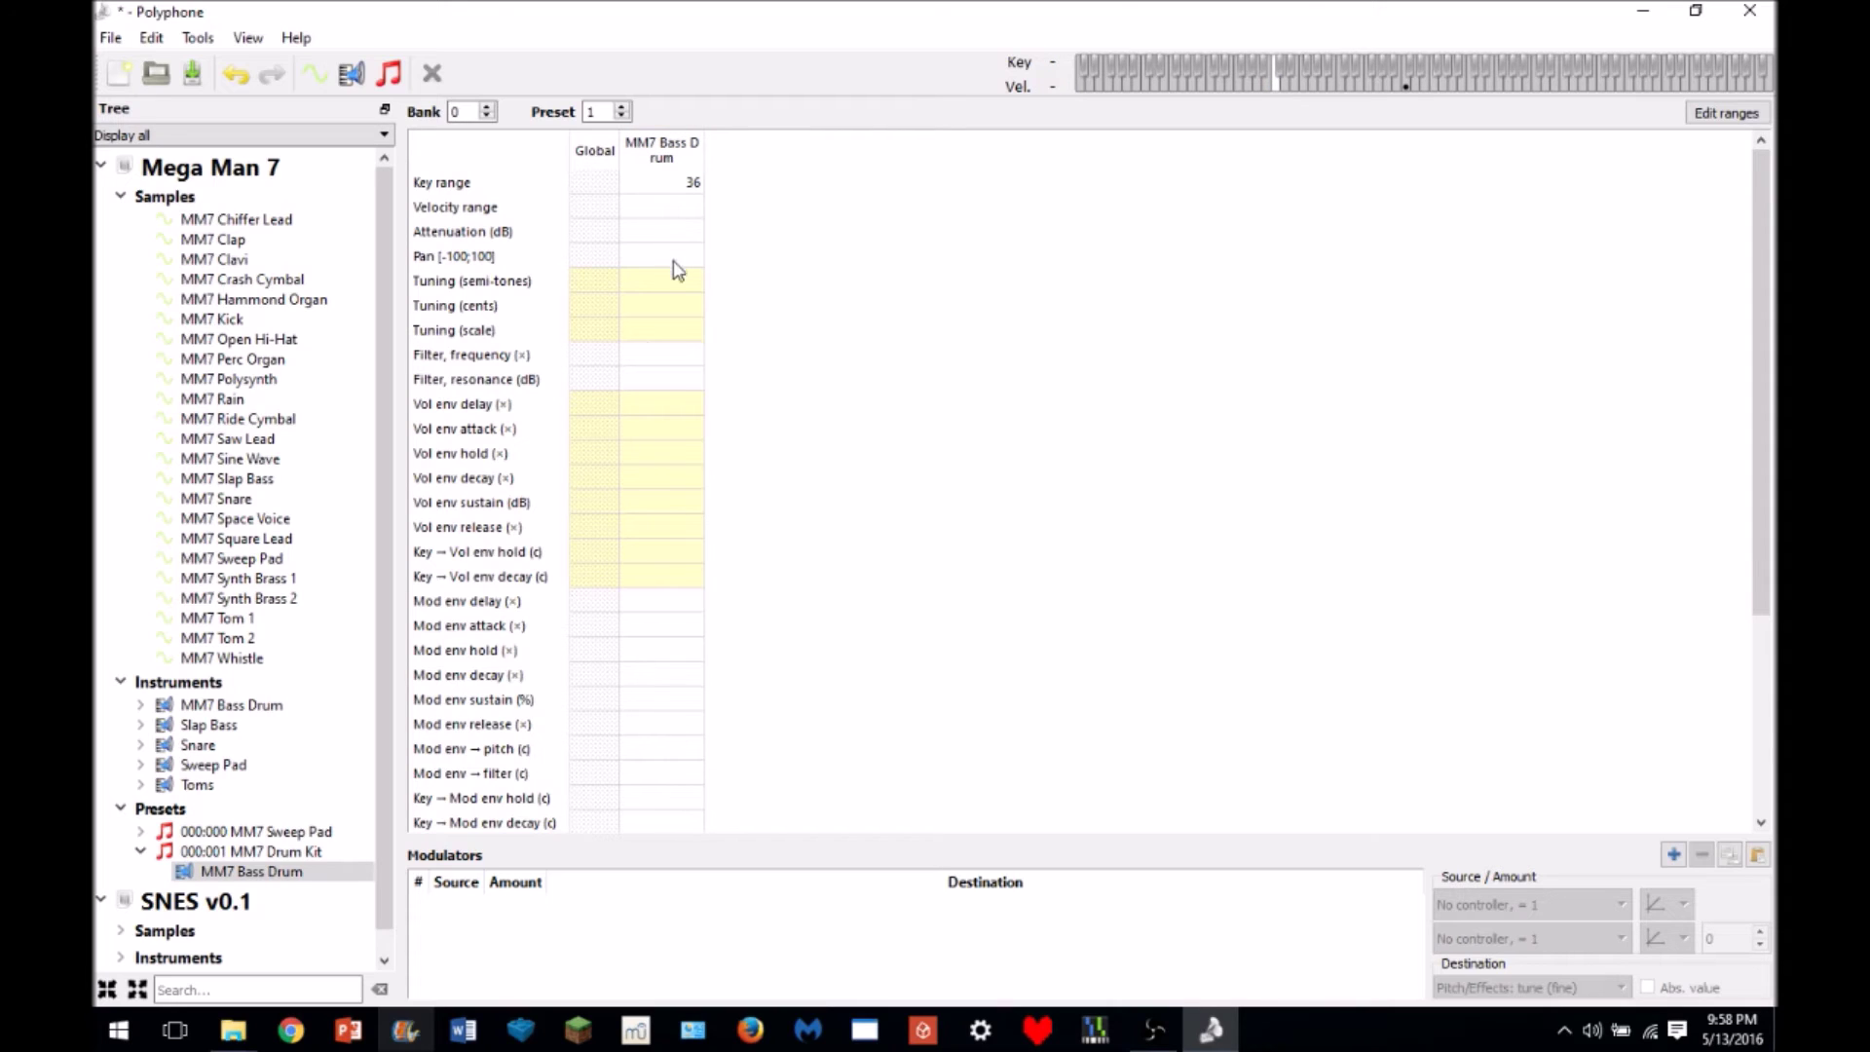
- Try mod envelope to pitch amounts of 3000 and 200 on MM7 Bass Drum, sounding key 36 after each
double_click(661, 748)
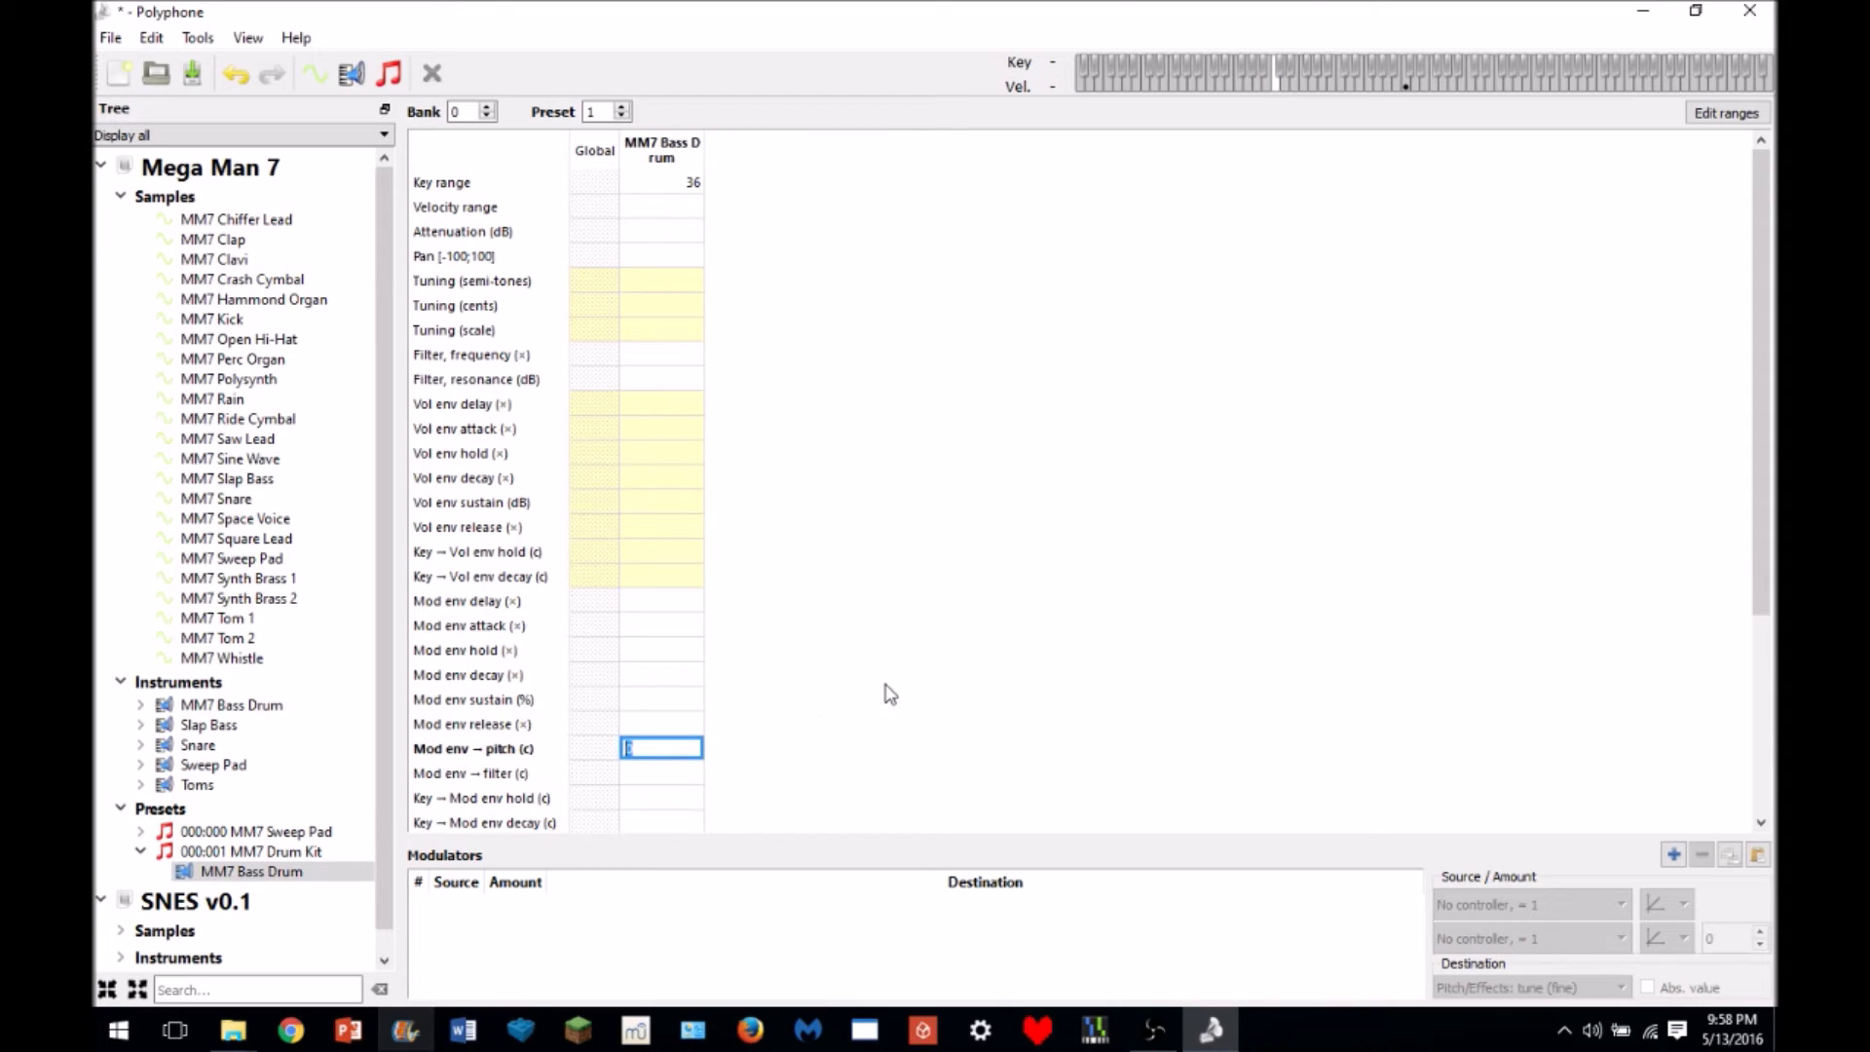
type("3000")
key("Return")
left_click(1286, 89)
left_click(698, 750)
type("200")
key("Return")
left_click(1175, 275)
left_click(1281, 85)
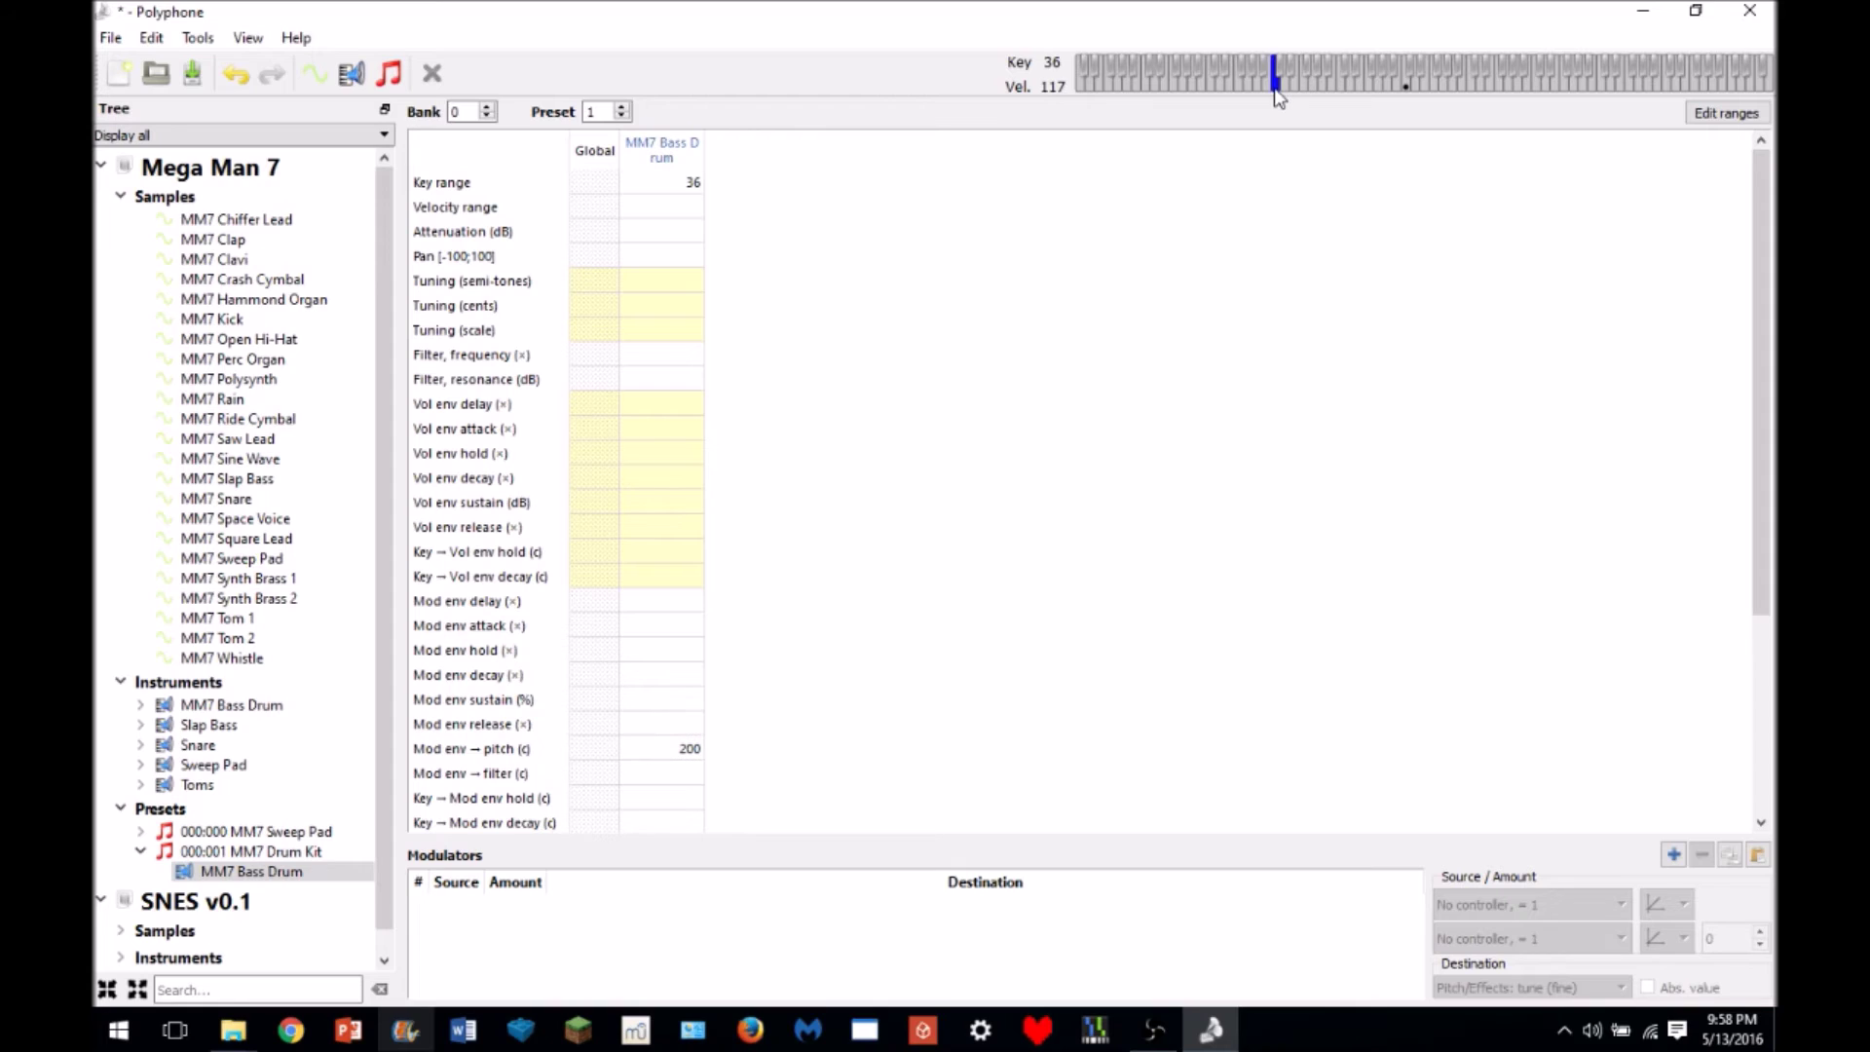
- Set MM7 Bass Drum's mod envelope to pitch amount to 2000 and sound key 36
double_click(676, 750)
key("End")
left_click(1280, 88)
left_click(1280, 88)
- Link MM7 Bass Drum to the MM7 Drum Kit preset a second time and set the new link's key range to 37
left_click_drag(204, 706, 251, 854)
left_click(251, 893)
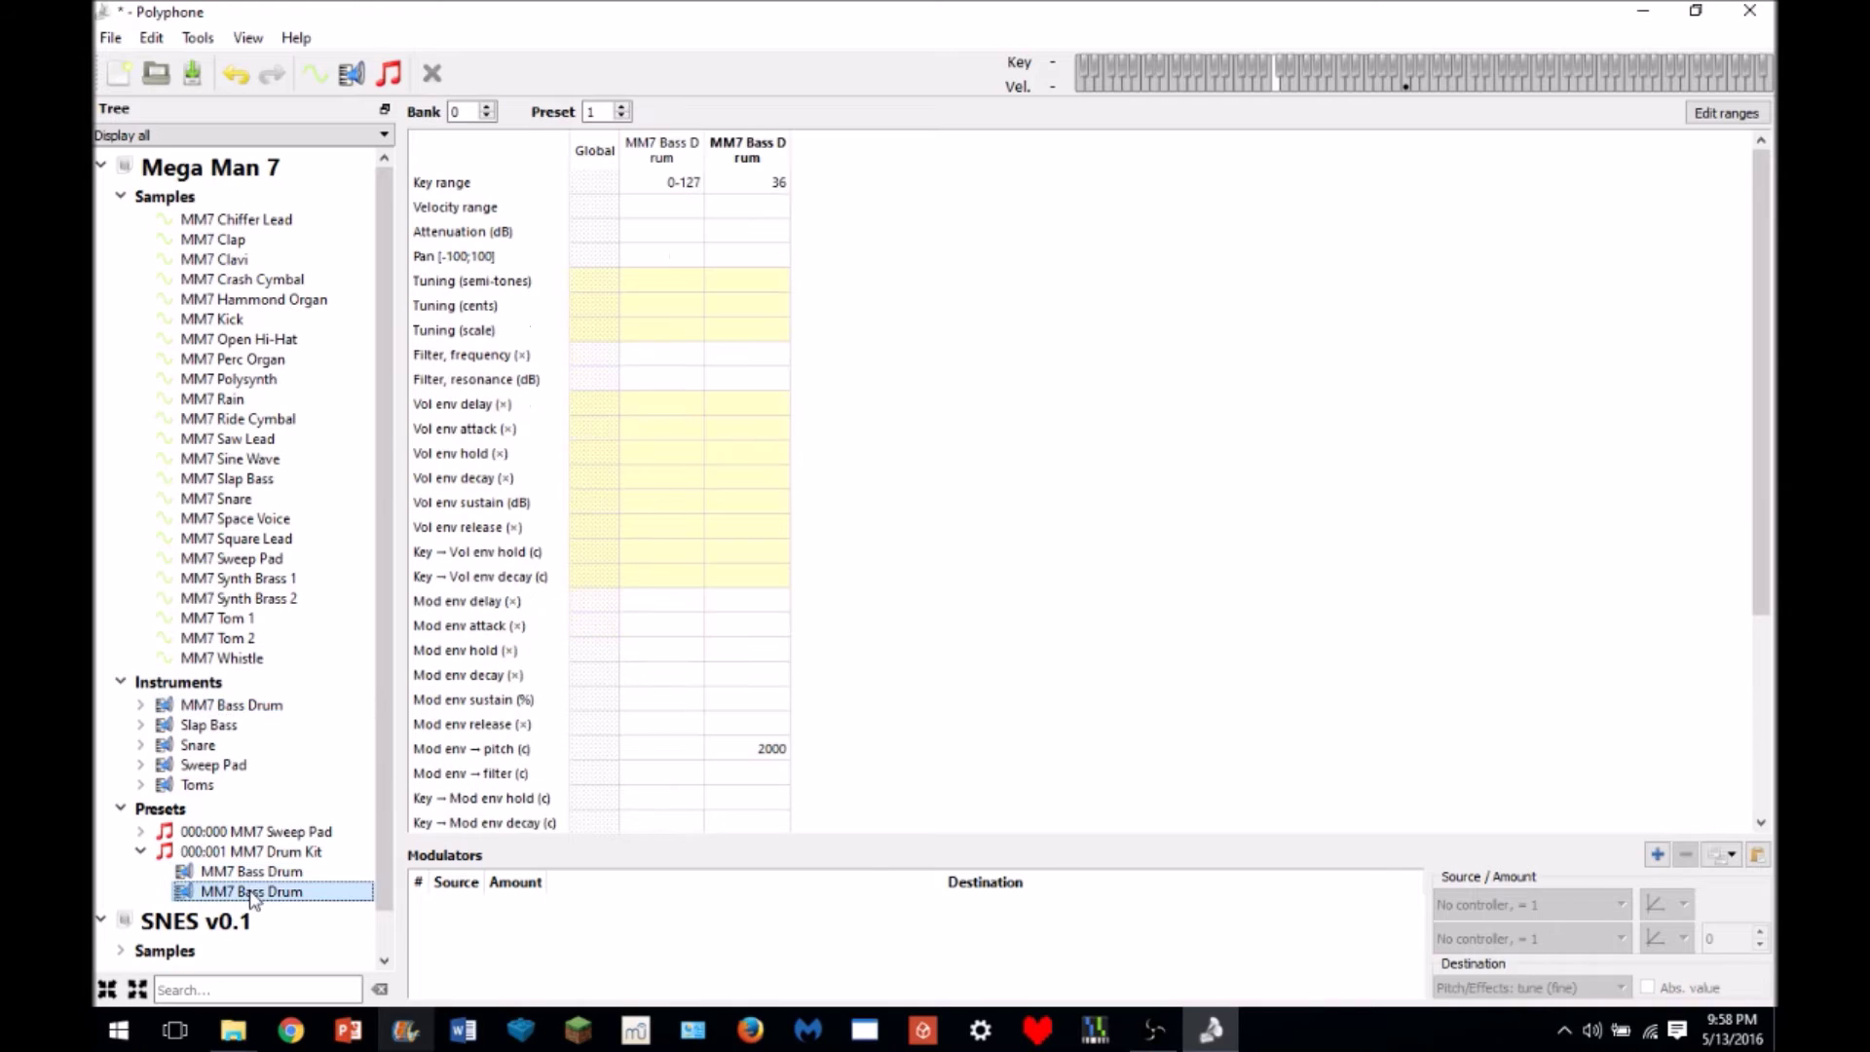
left_click(693, 183)
left_click(694, 183)
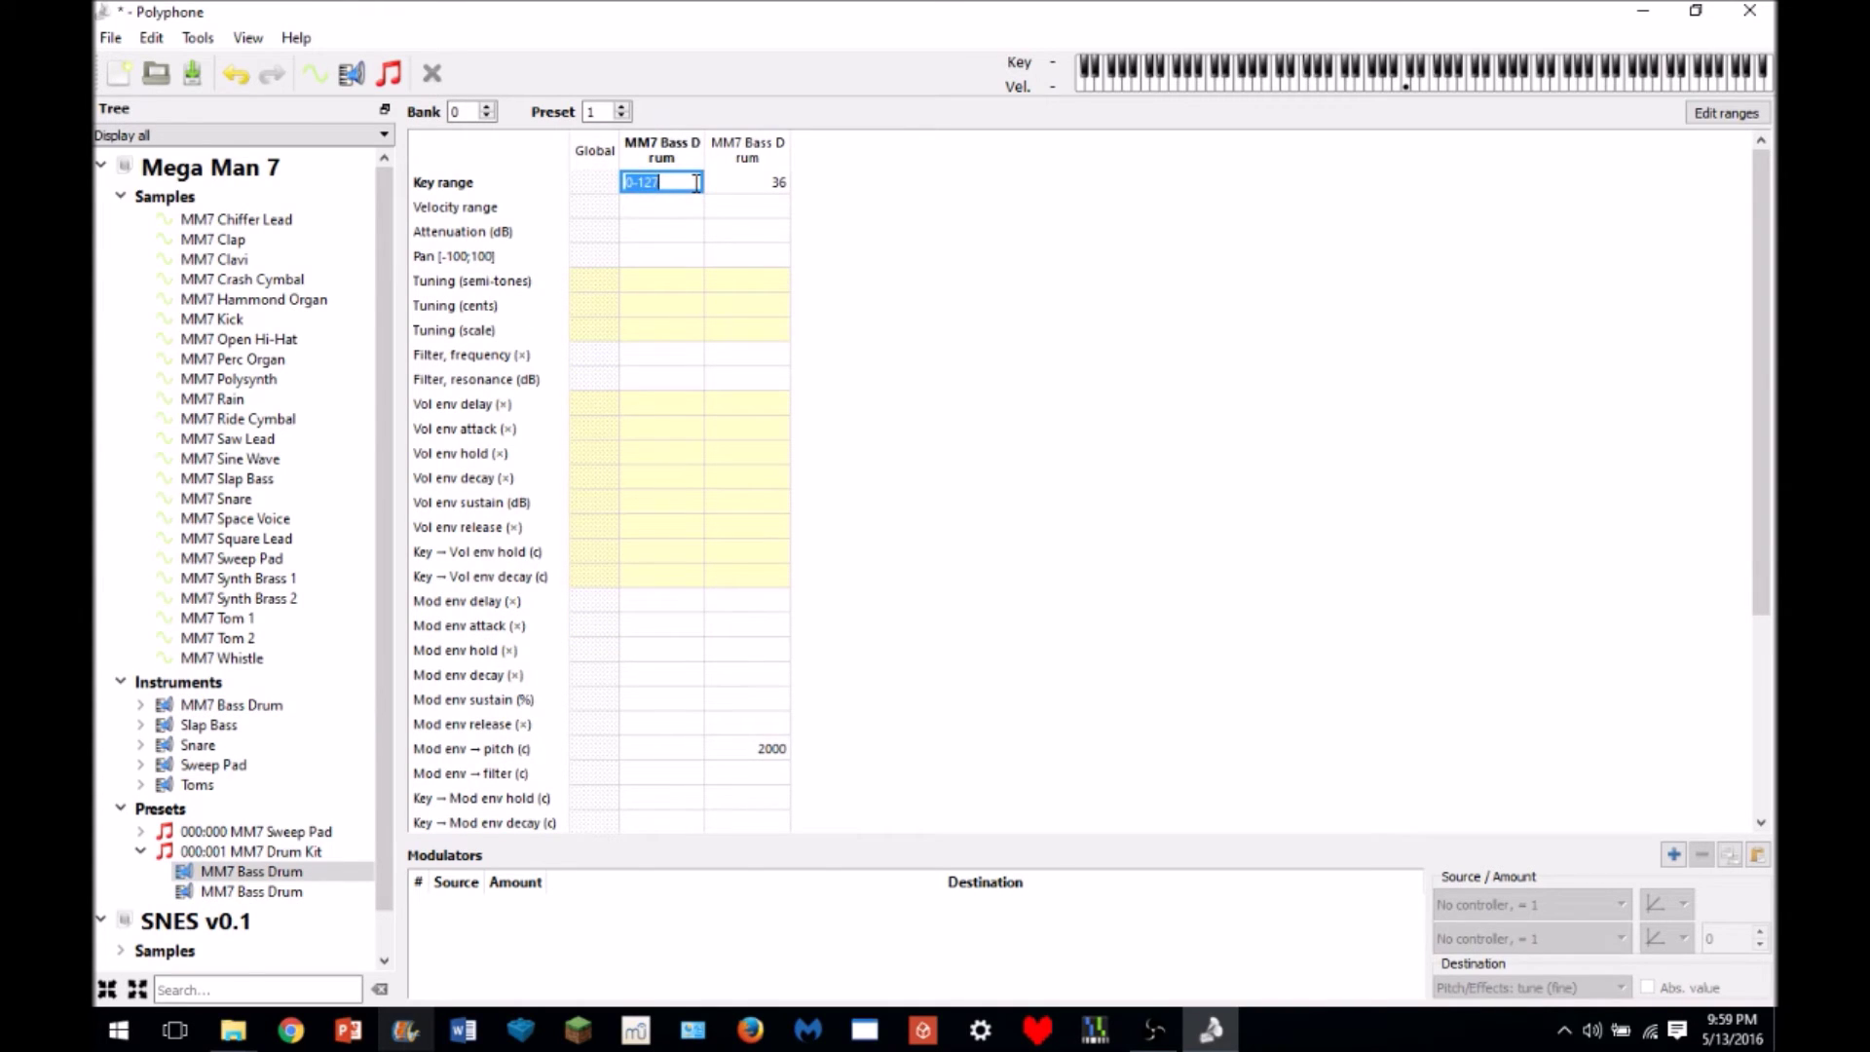
type("37")
key("Return")
- Set the key range of the newly linked MM7 Bass Drum to 35 and sound that key
left_click(242, 891)
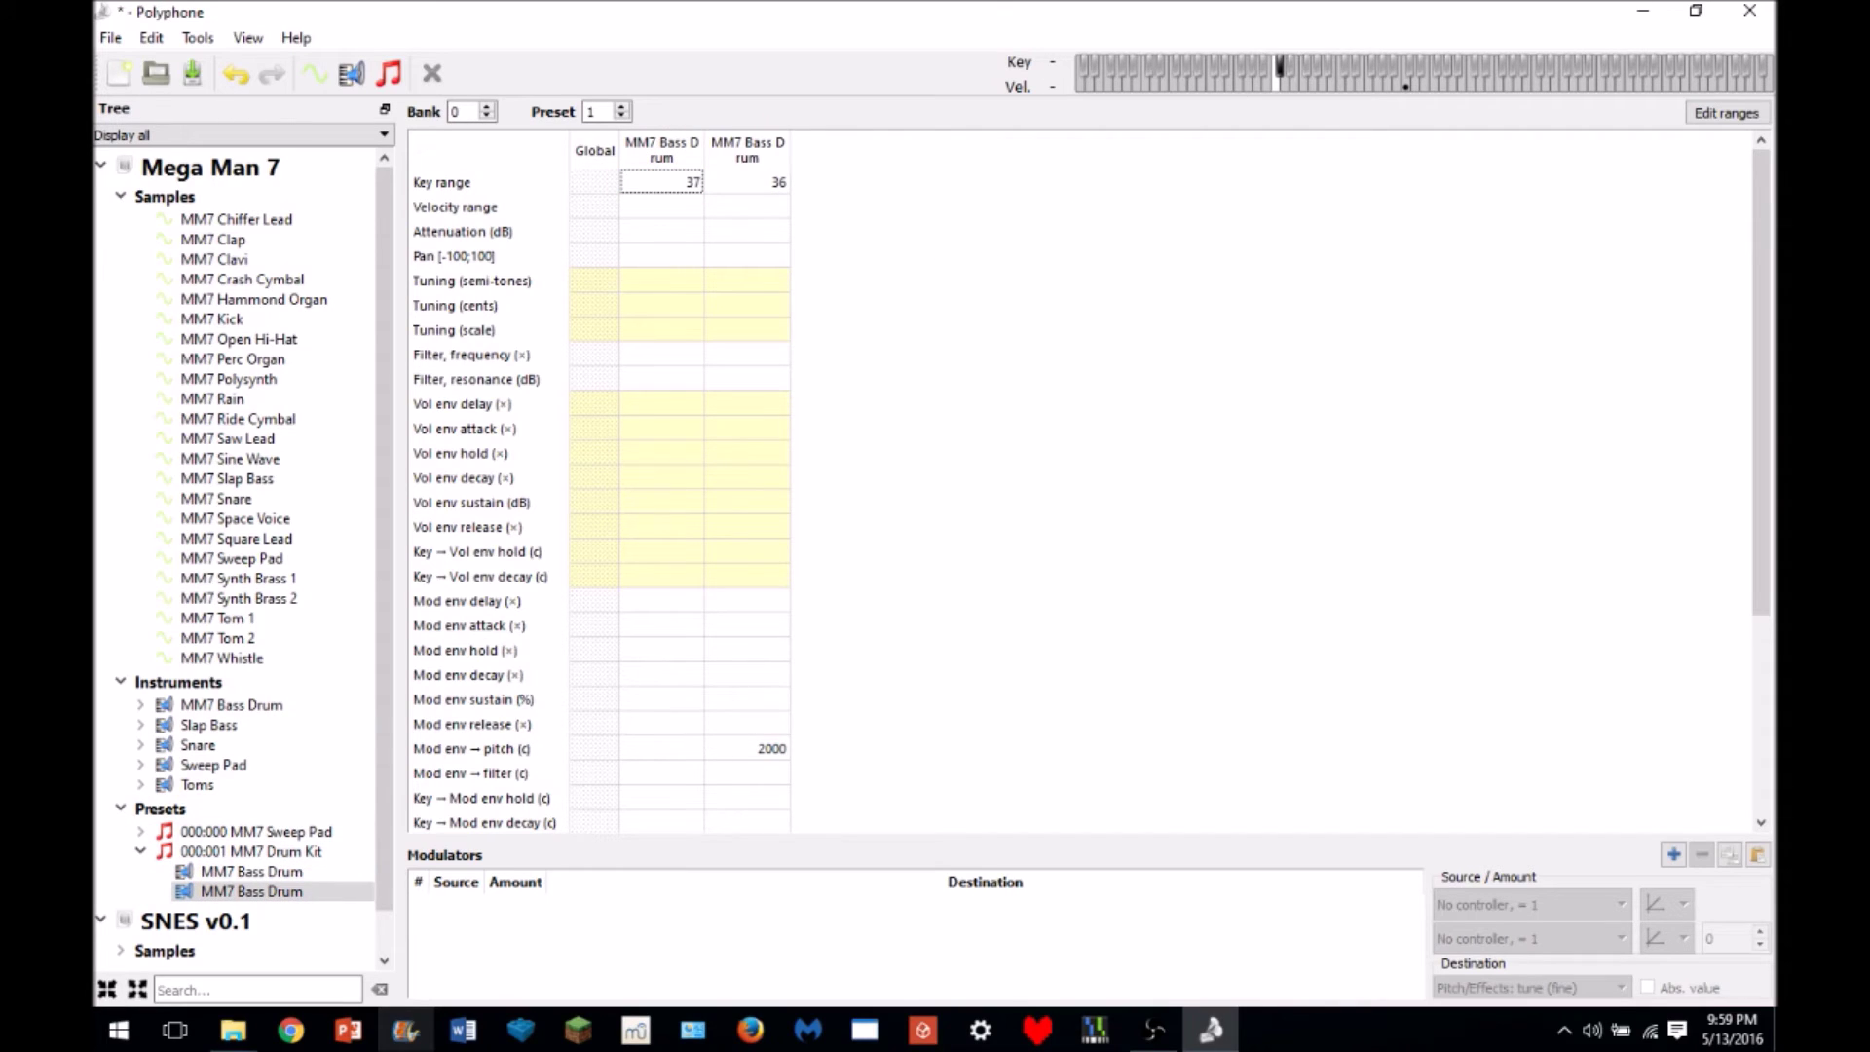
double_click(679, 185)
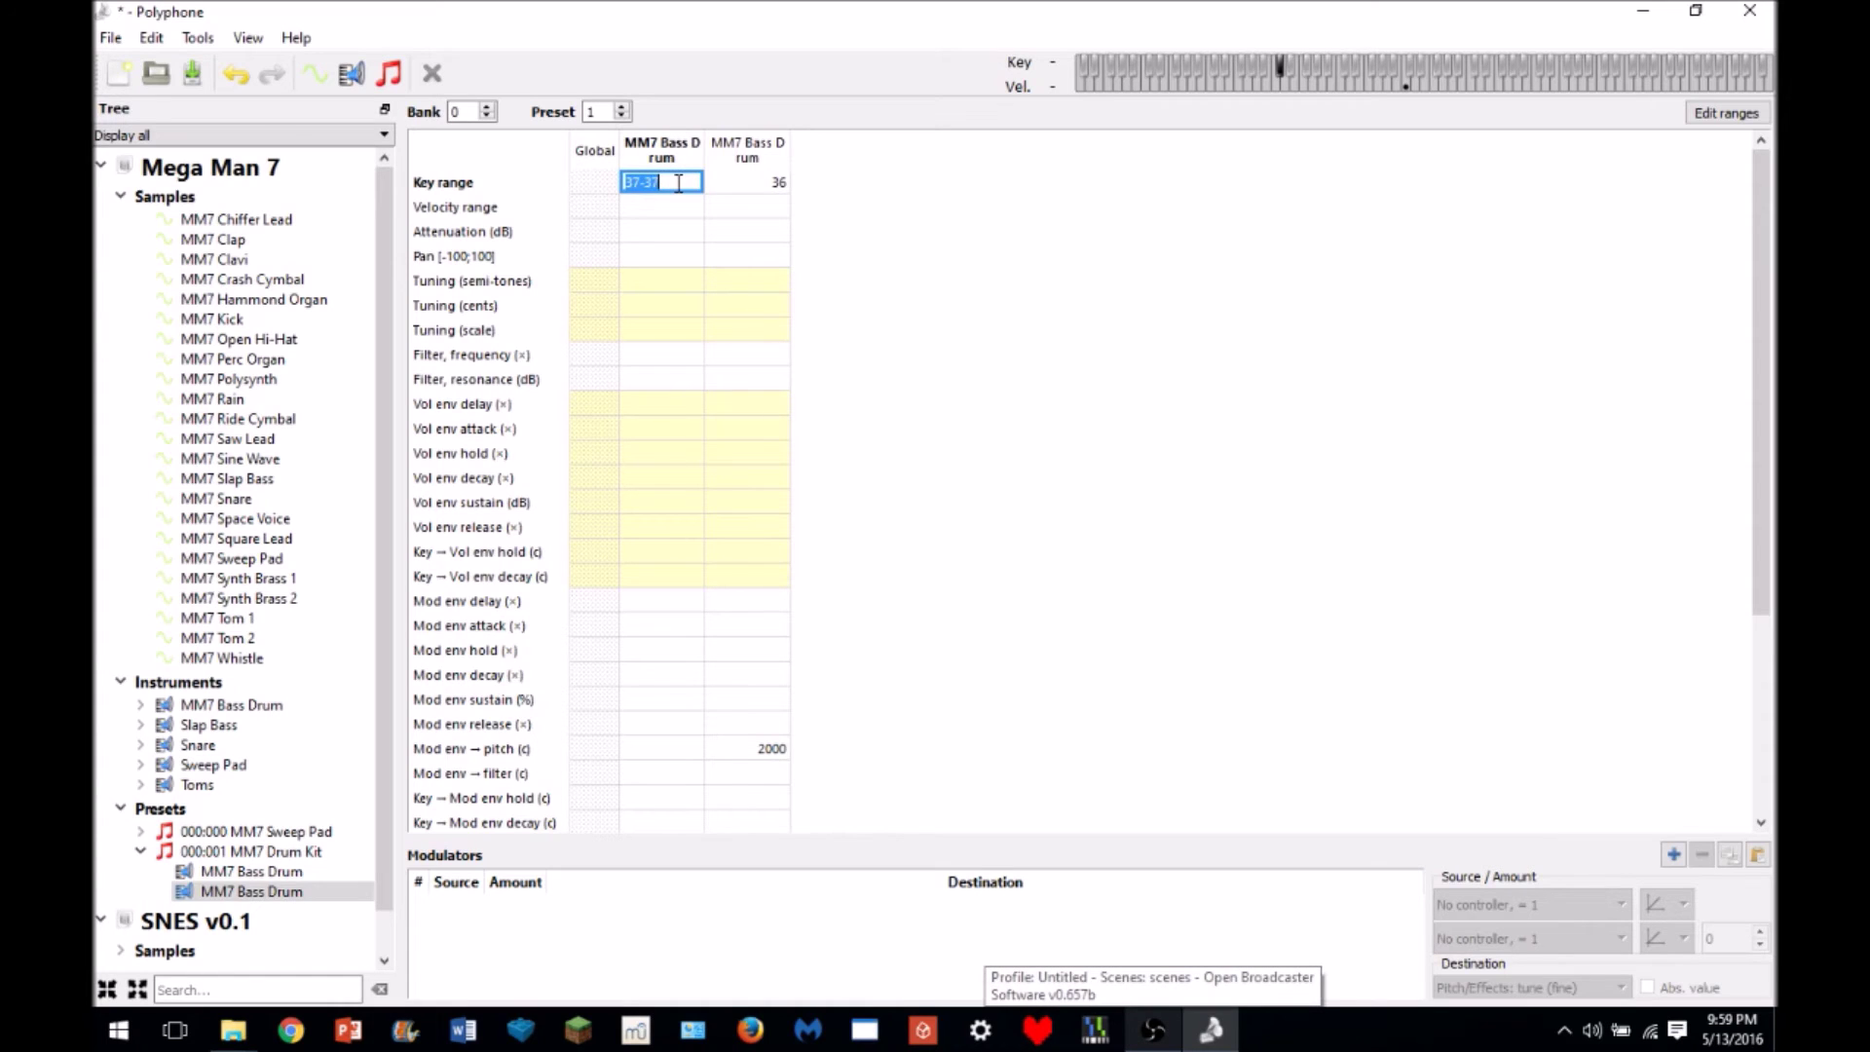
type("35")
key("Return")
left_click(1266, 86)
- Try a mod envelope to pitch amount of 1800 on the key 35 MM7 Bass Drum and sound it
double_click(682, 748)
type("1800")
key("Return")
left_click(1271, 90)
left_click(1271, 90)
- Set mod envelope to pitch to 2200 for the key 35 bass drum and 2600 for the key 36 one, and sound them
double_click(691, 748)
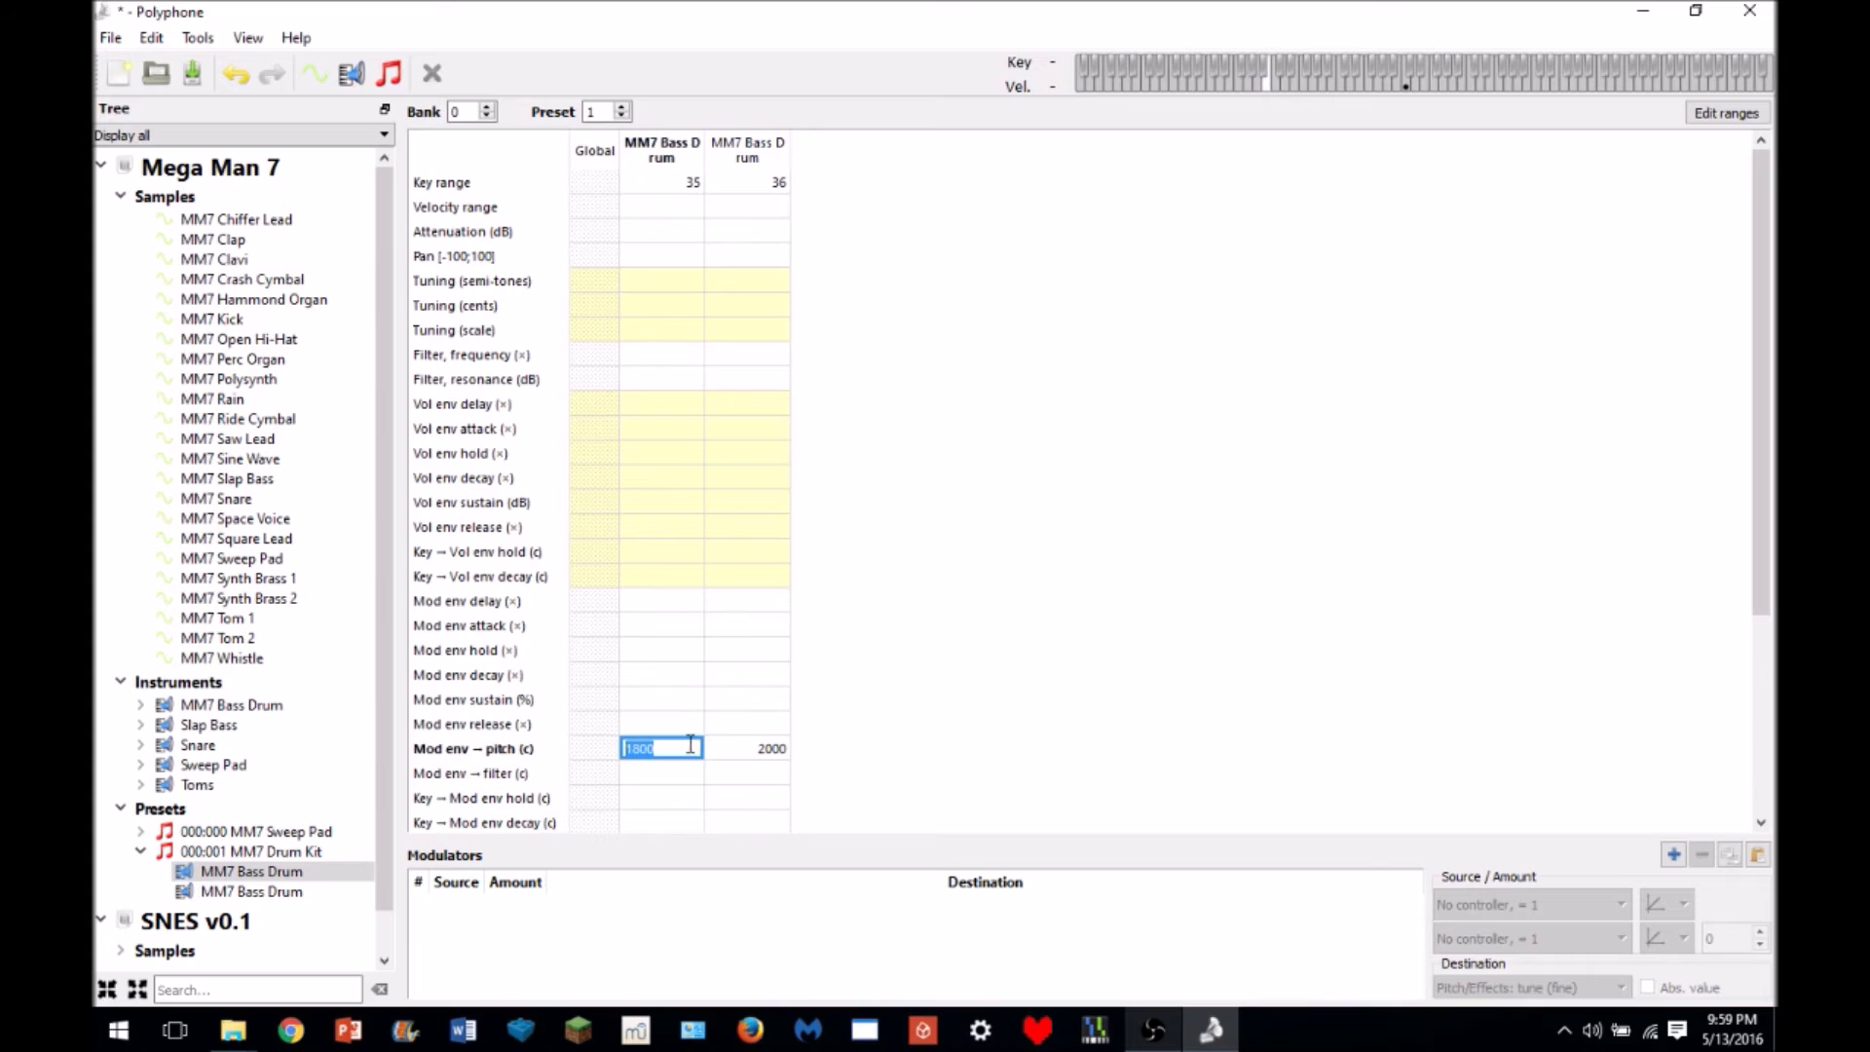
type("2400")
key("Return")
double_click(759, 747)
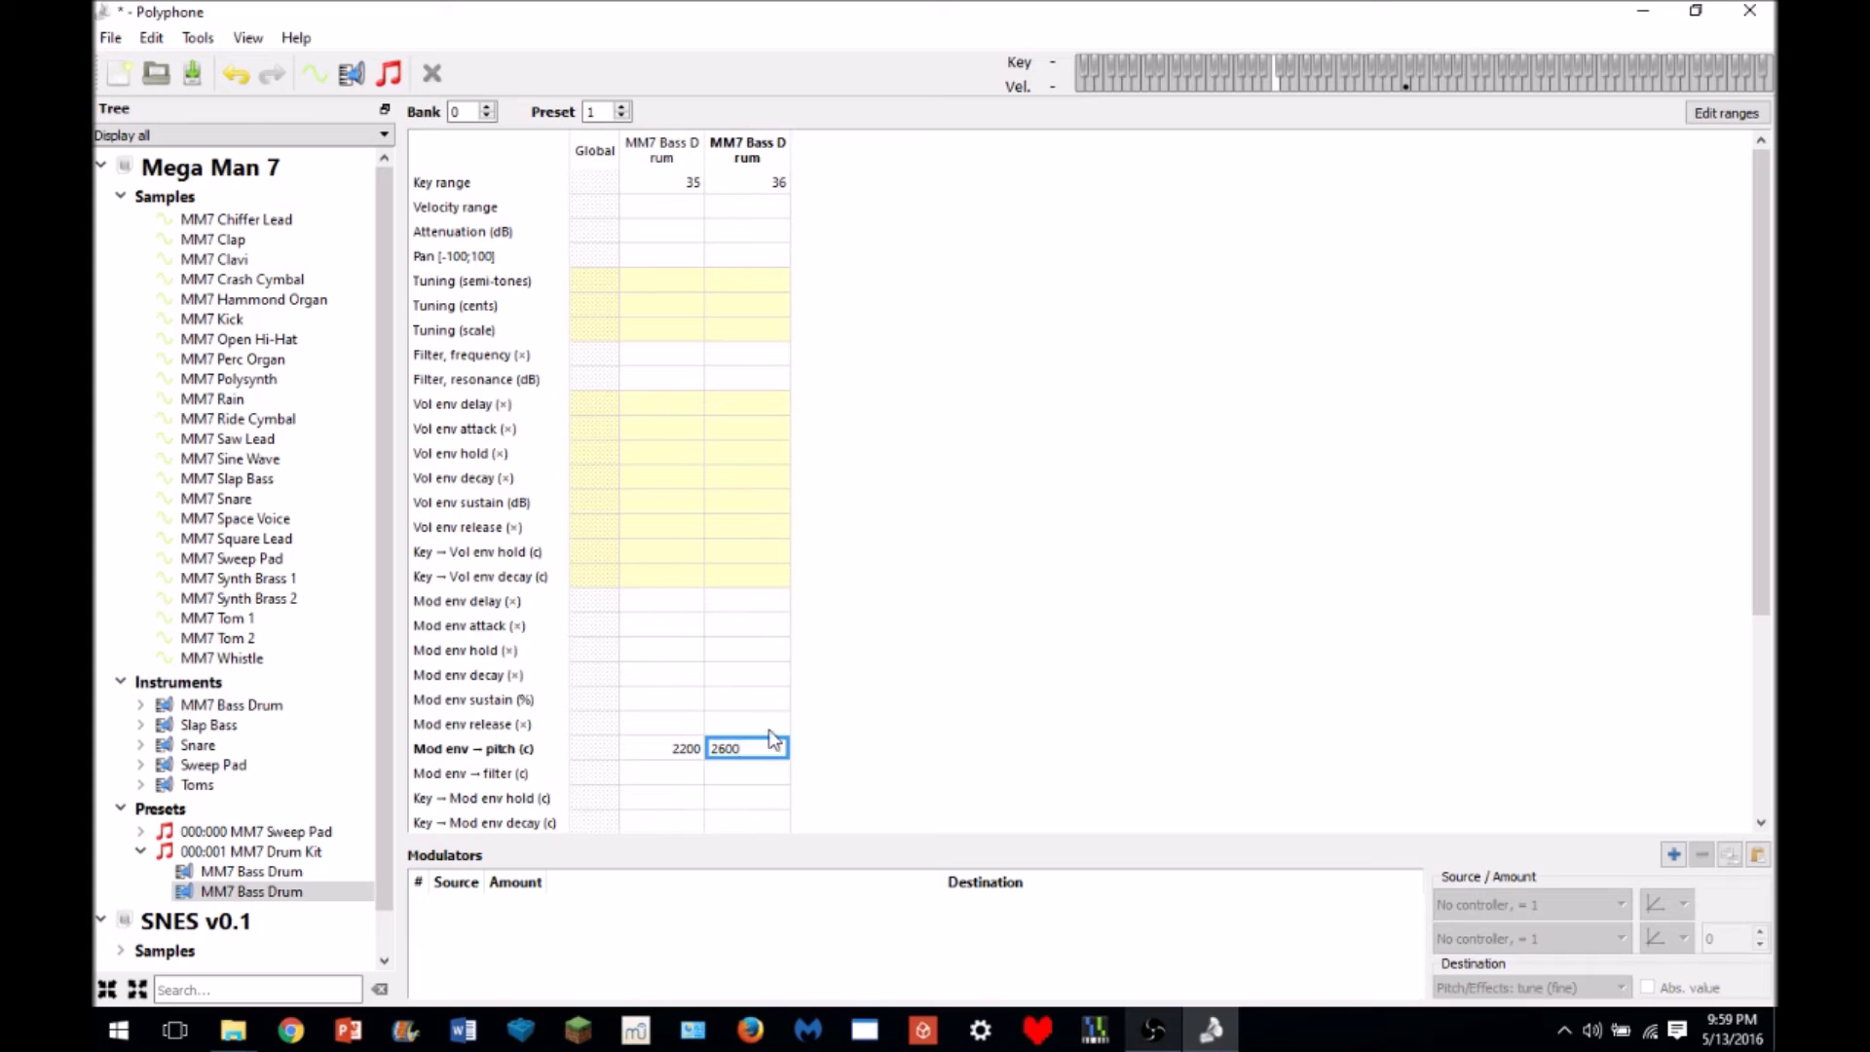
left_click(997, 505)
left_click(1273, 83)
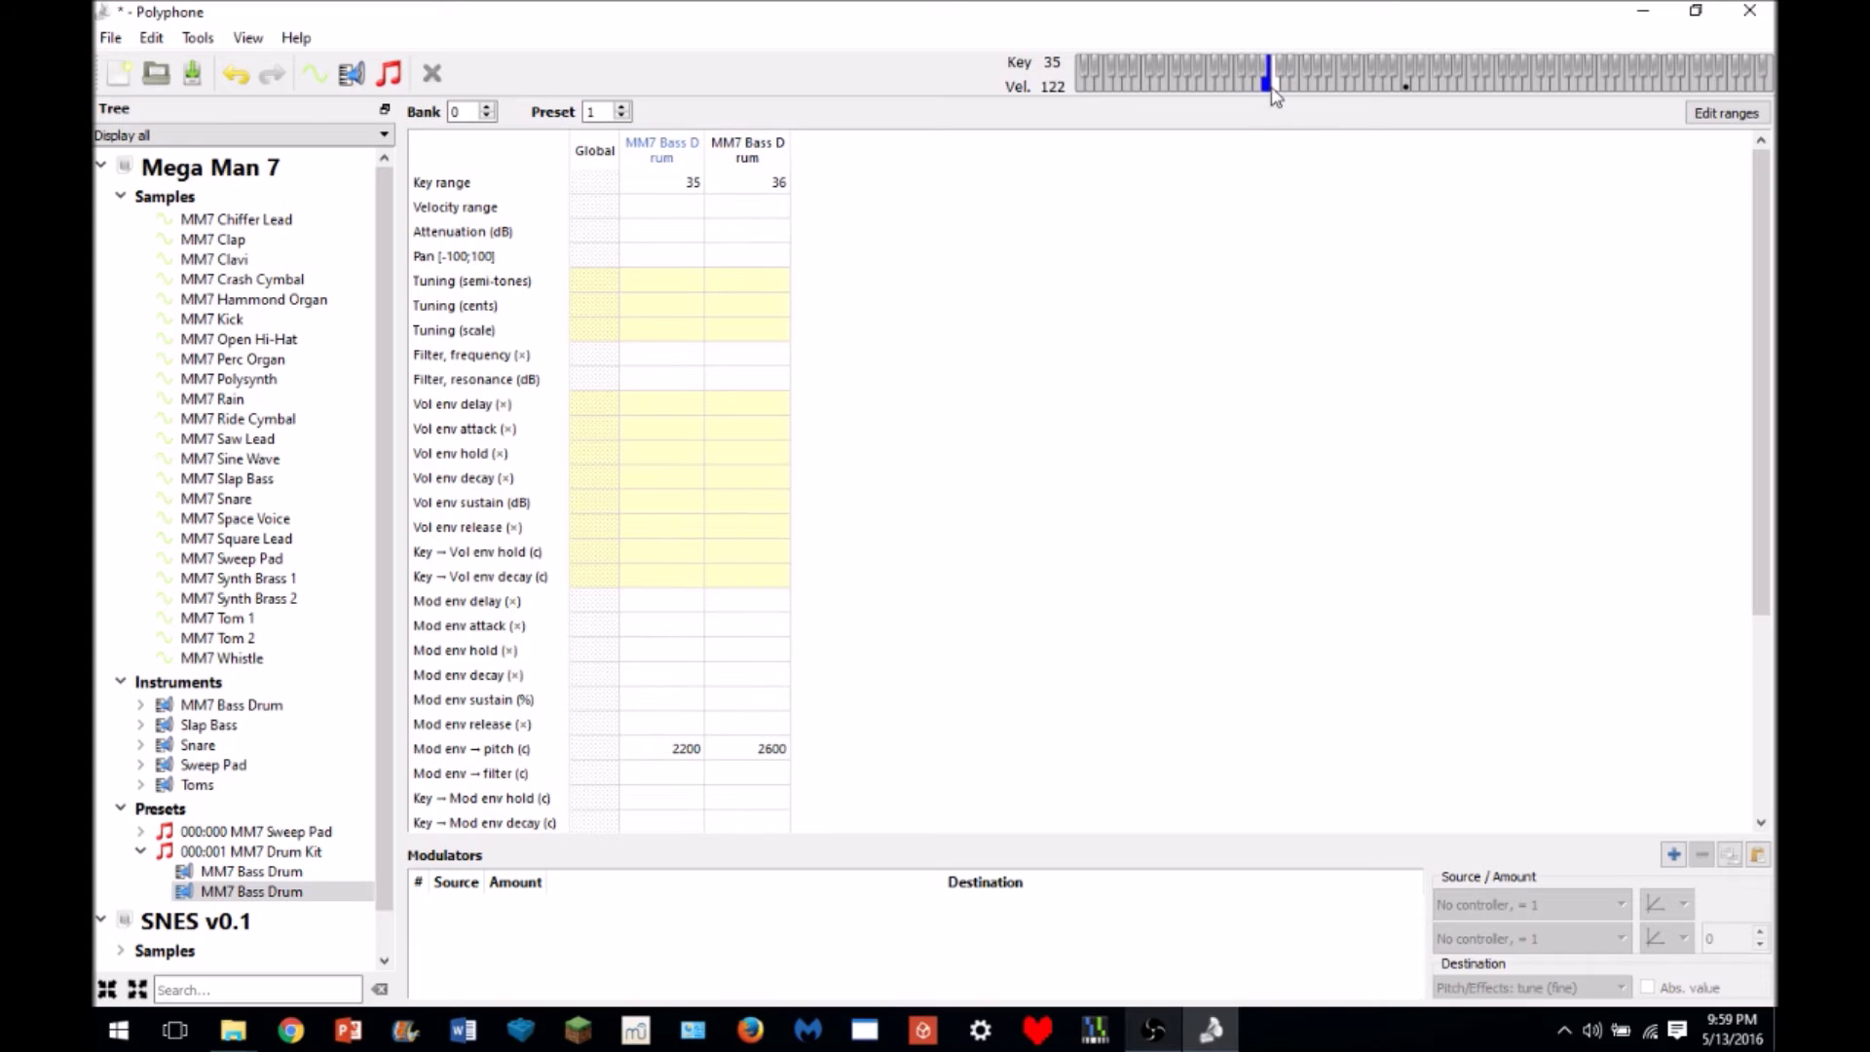
- Set the key 35 bass drum's mod envelope to pitch amount to 2400 and compare it by sounding keys 35 and 36
double_click(685, 750)
type("2400")
key("Return")
left_click(1106, 446)
left_click(1274, 83)
left_click(1265, 83)
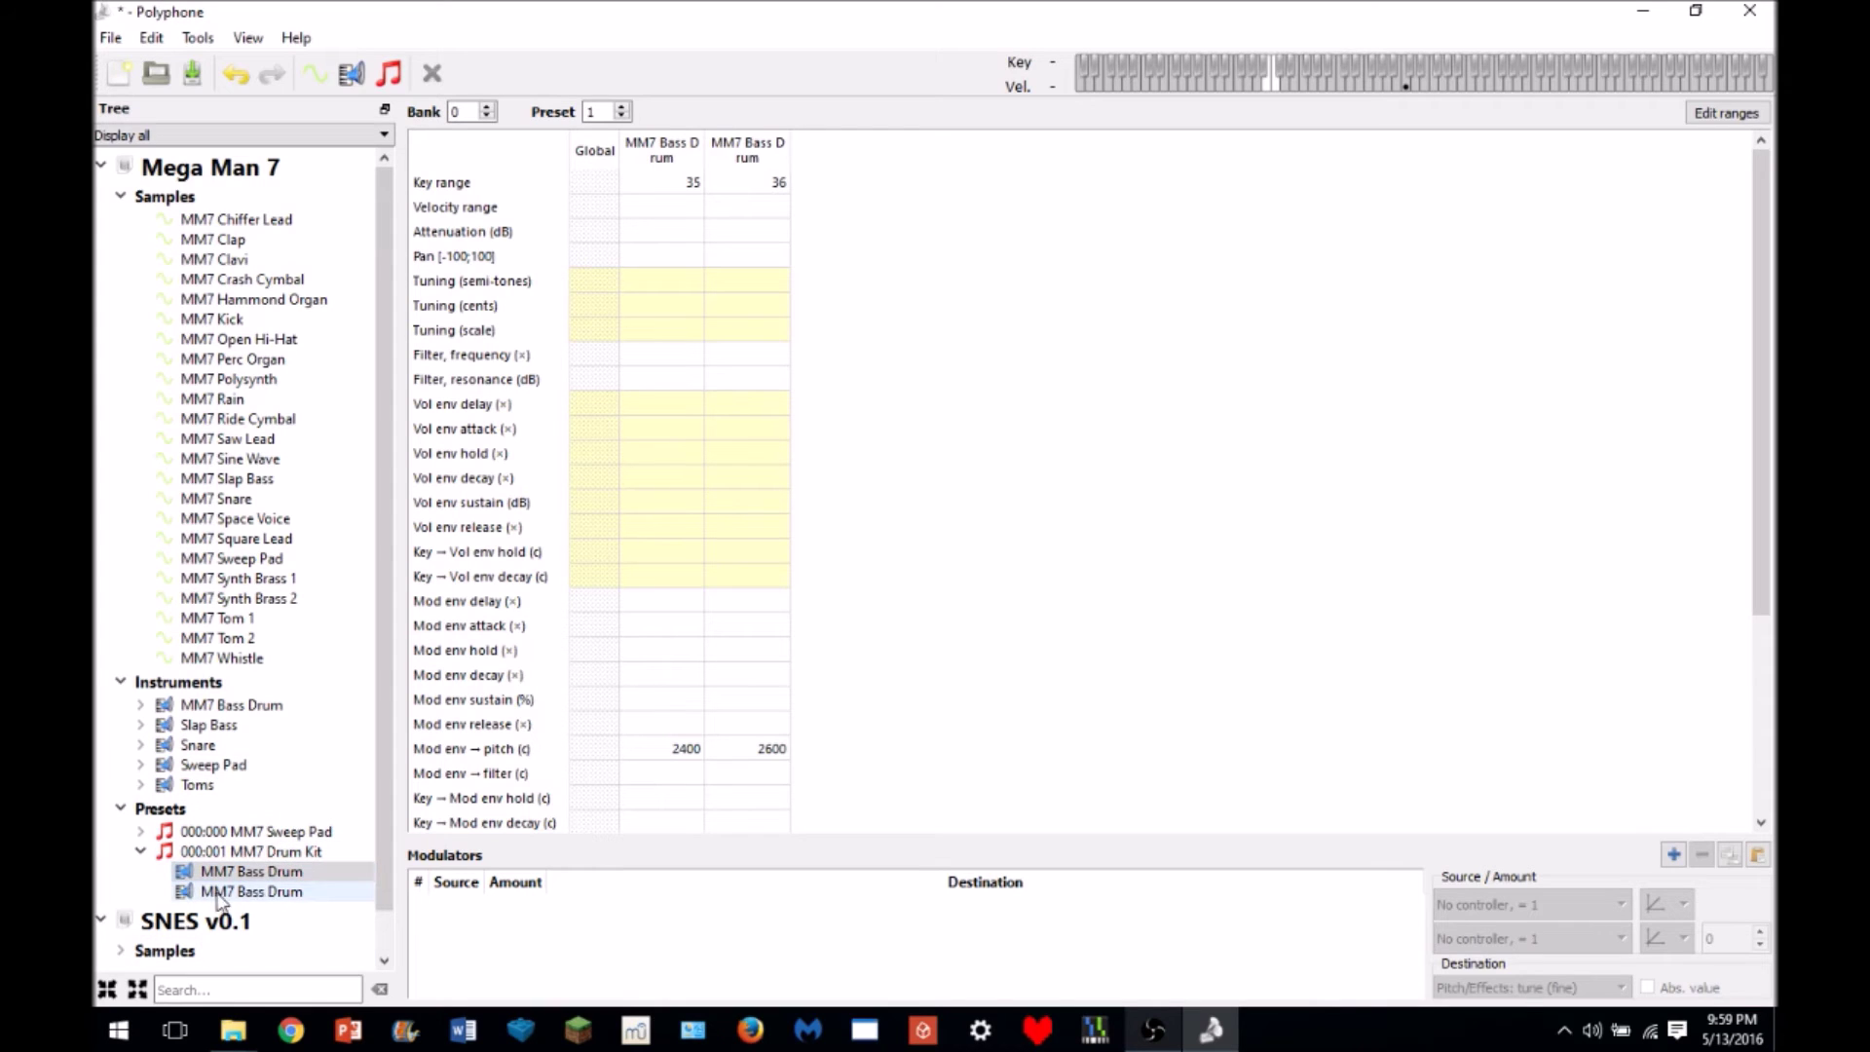
- Collapse the MM7 Drum Kit preset and audition the MM7 Rain sample, ending on the MM7 Sweep Pad sample
left_click(141, 854)
left_click(156, 833)
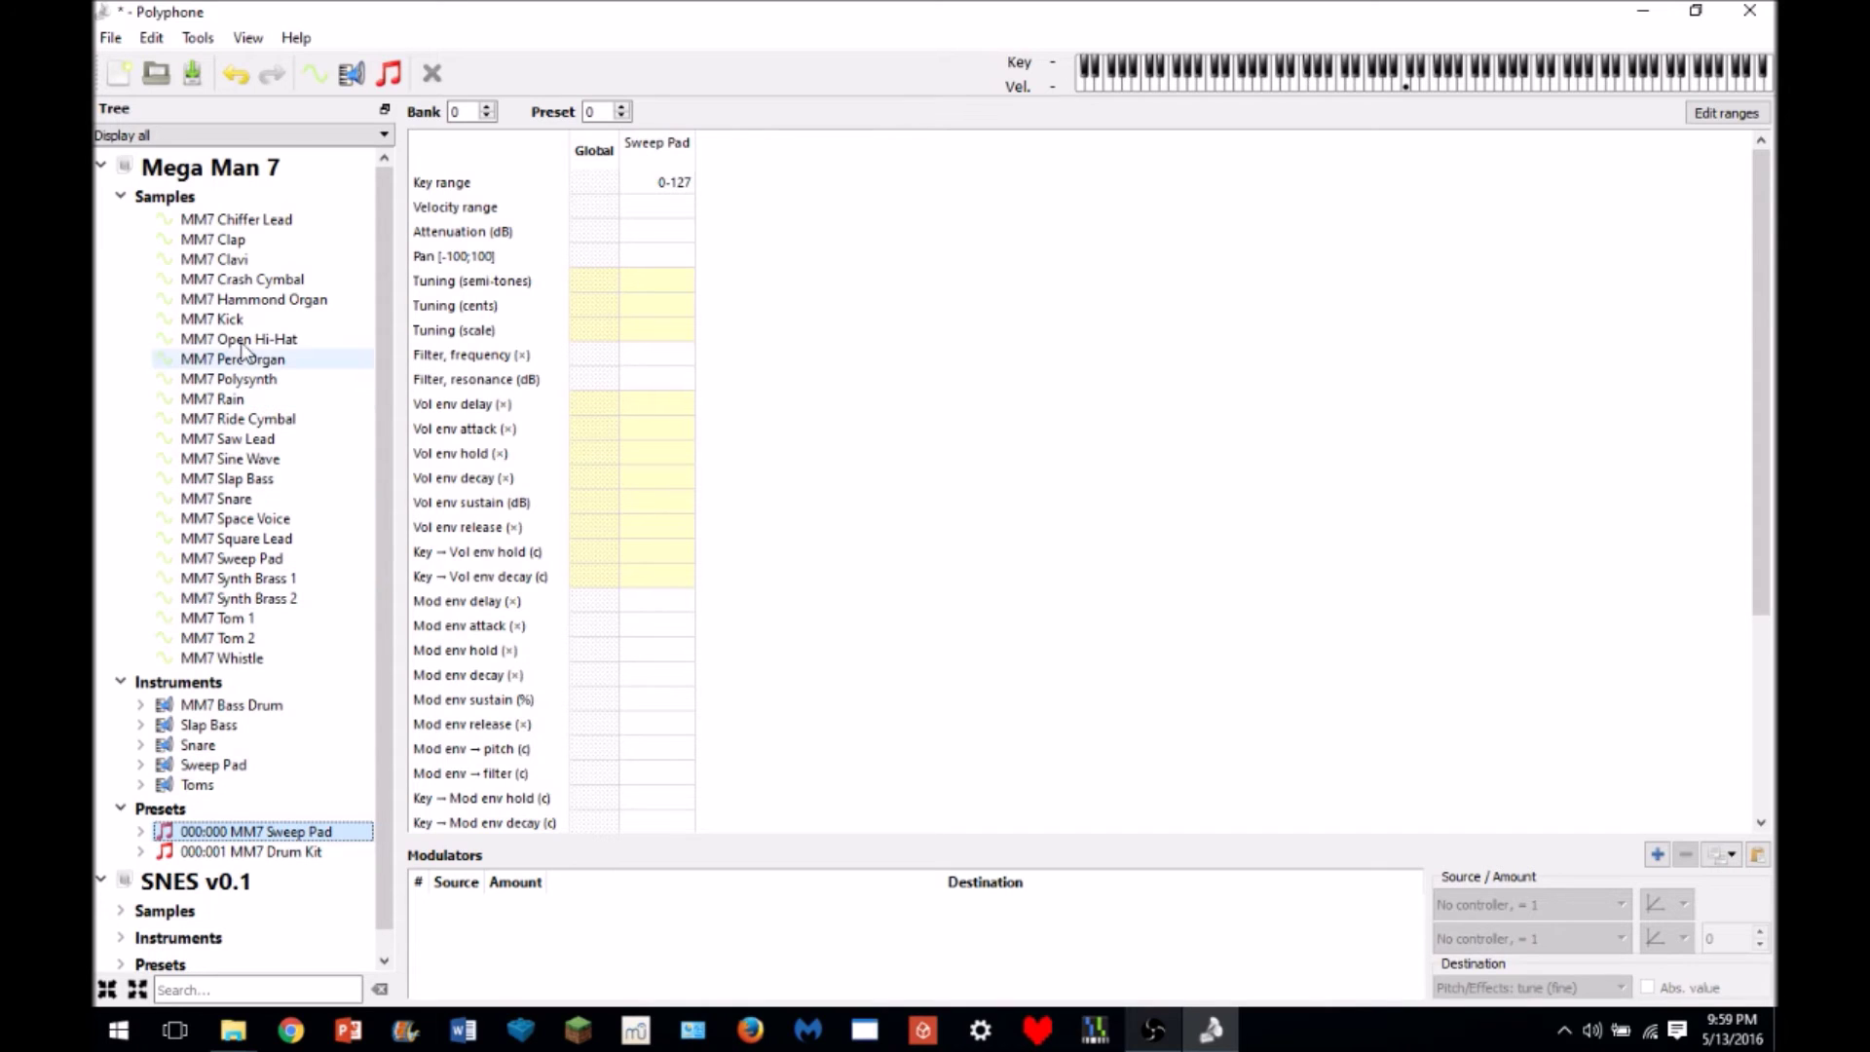
left_click(276, 400)
left_click(738, 954)
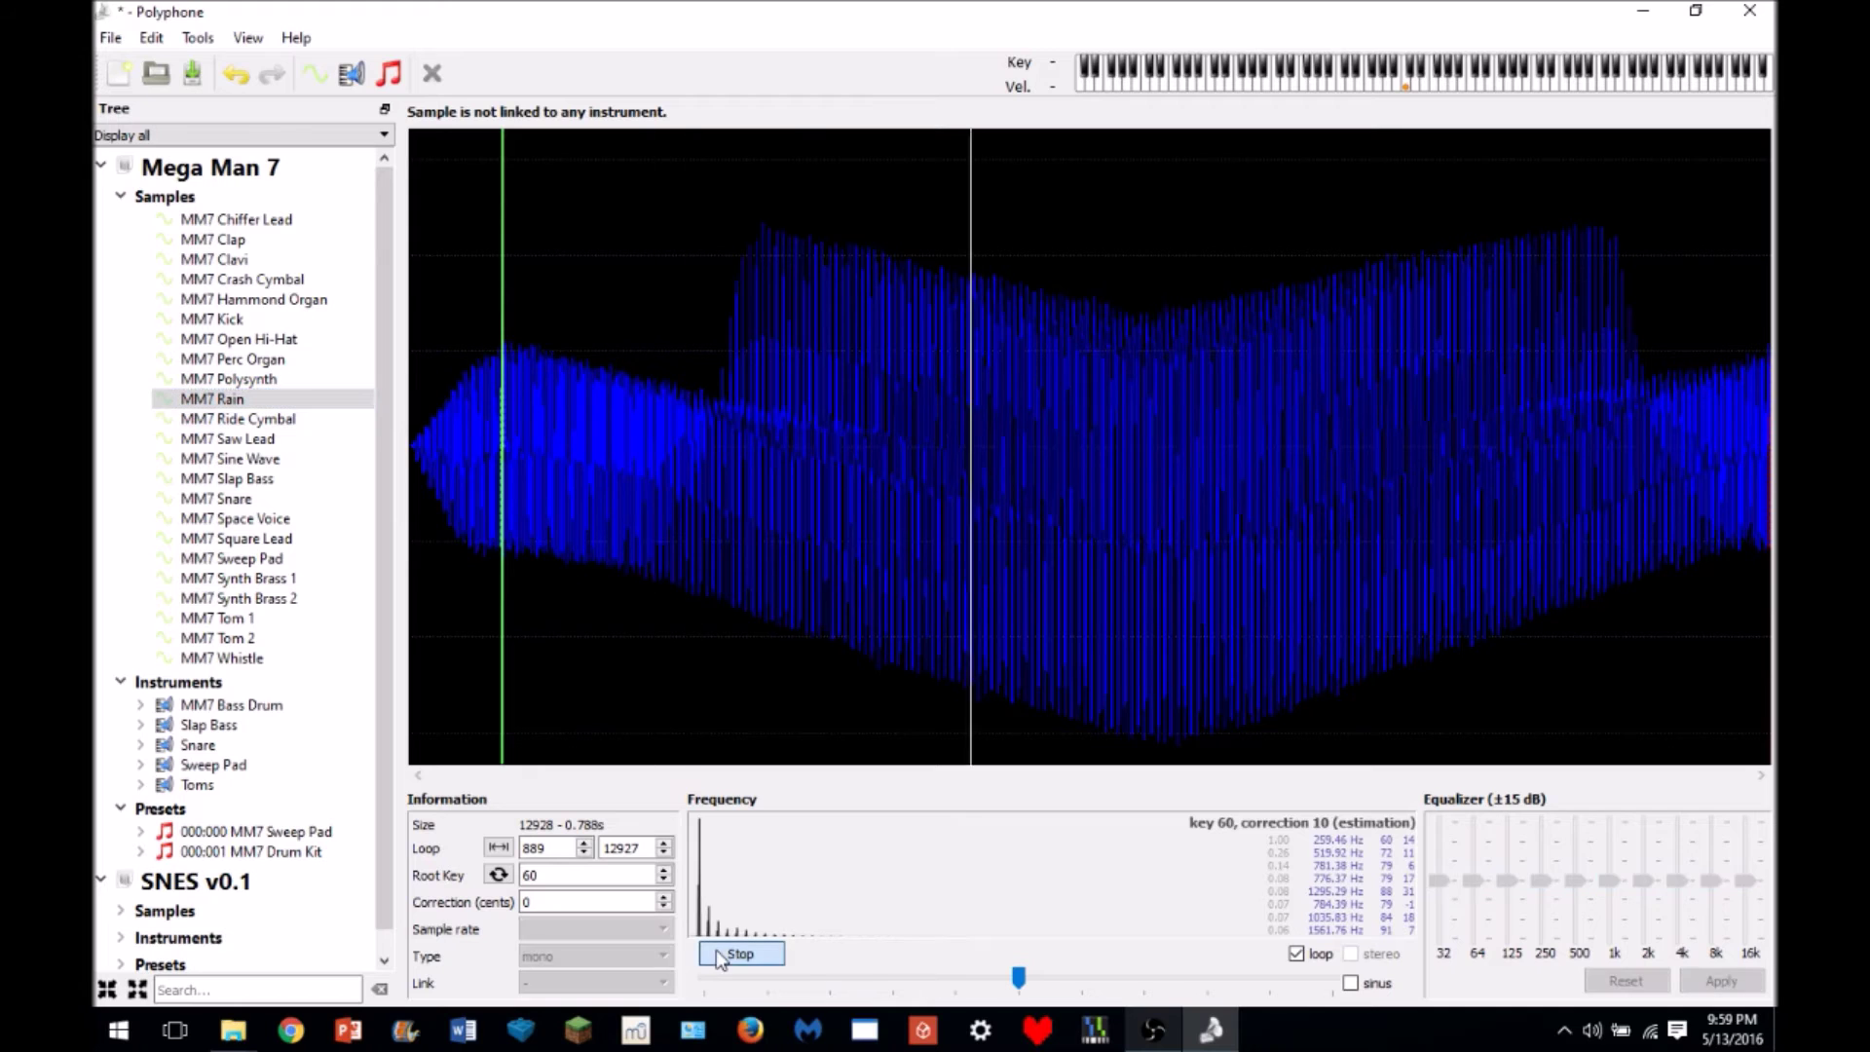
left_click(251, 562)
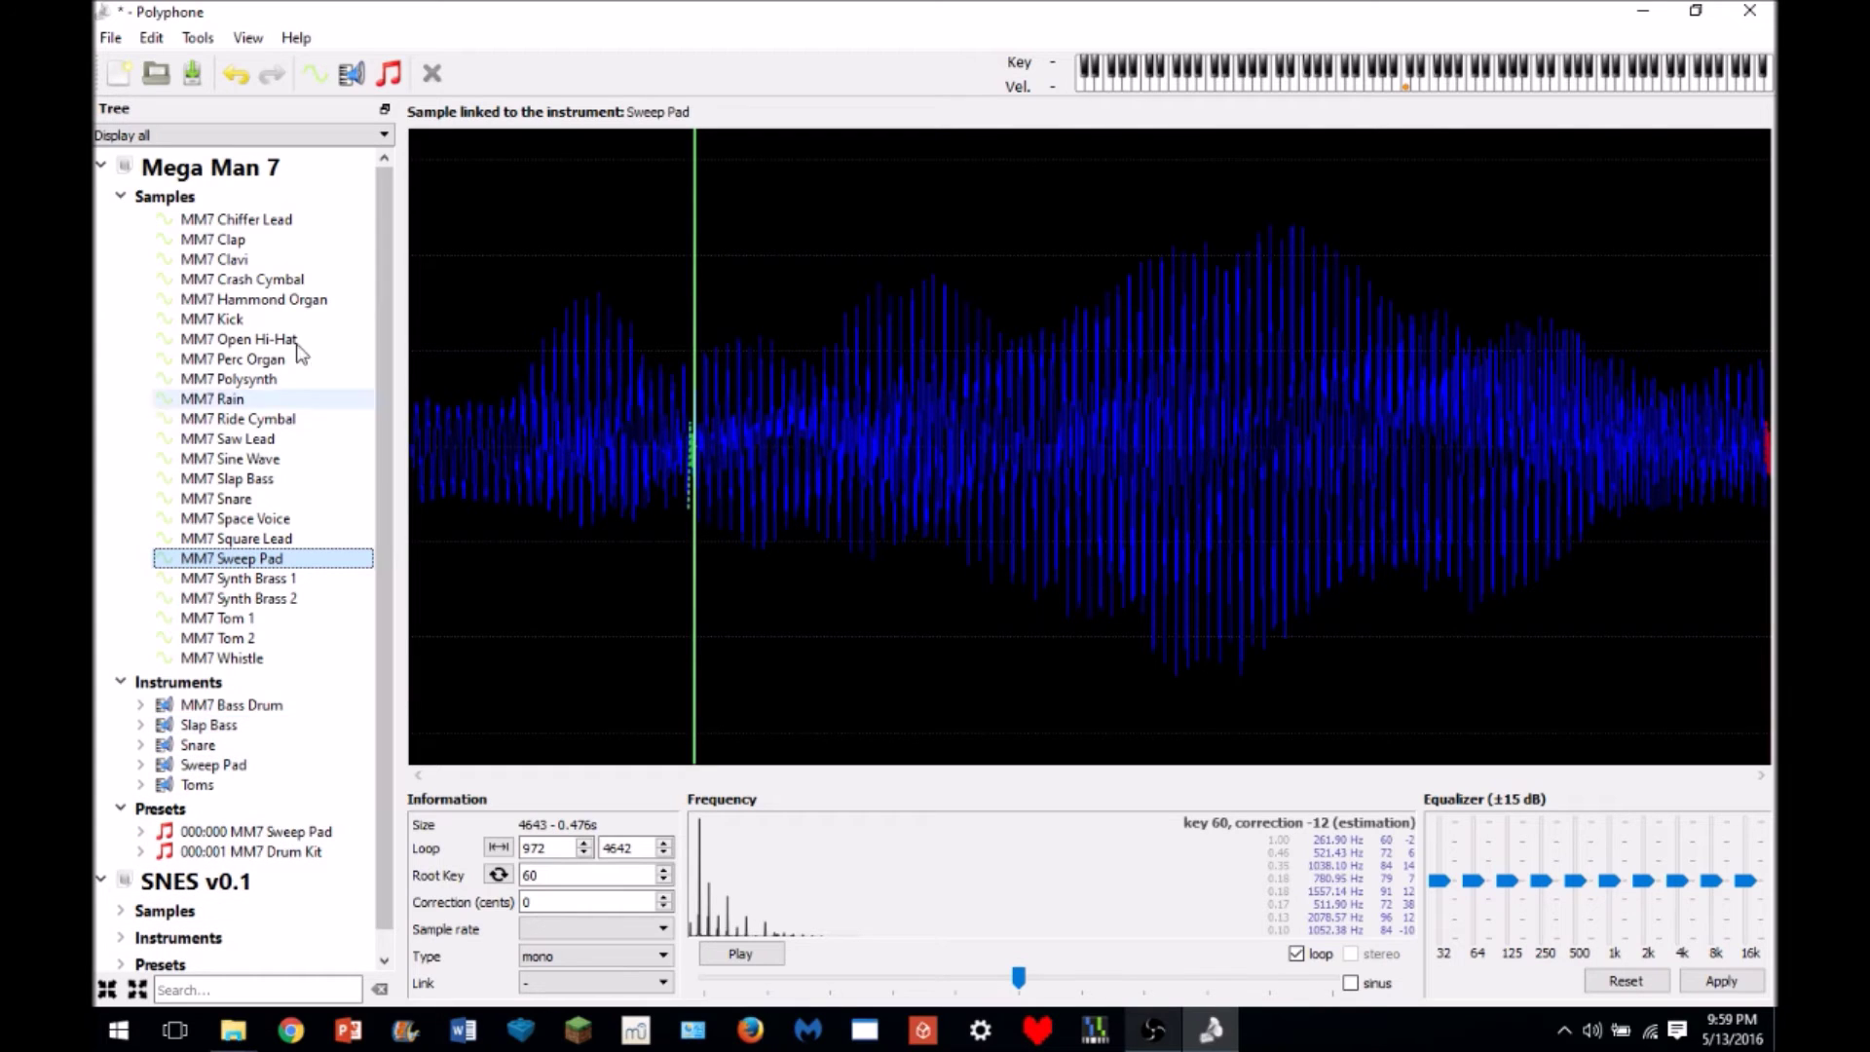
- Link the Snare instrument to the MM7 Drum Kit preset and select it under the expanded preset
left_click(292, 852)
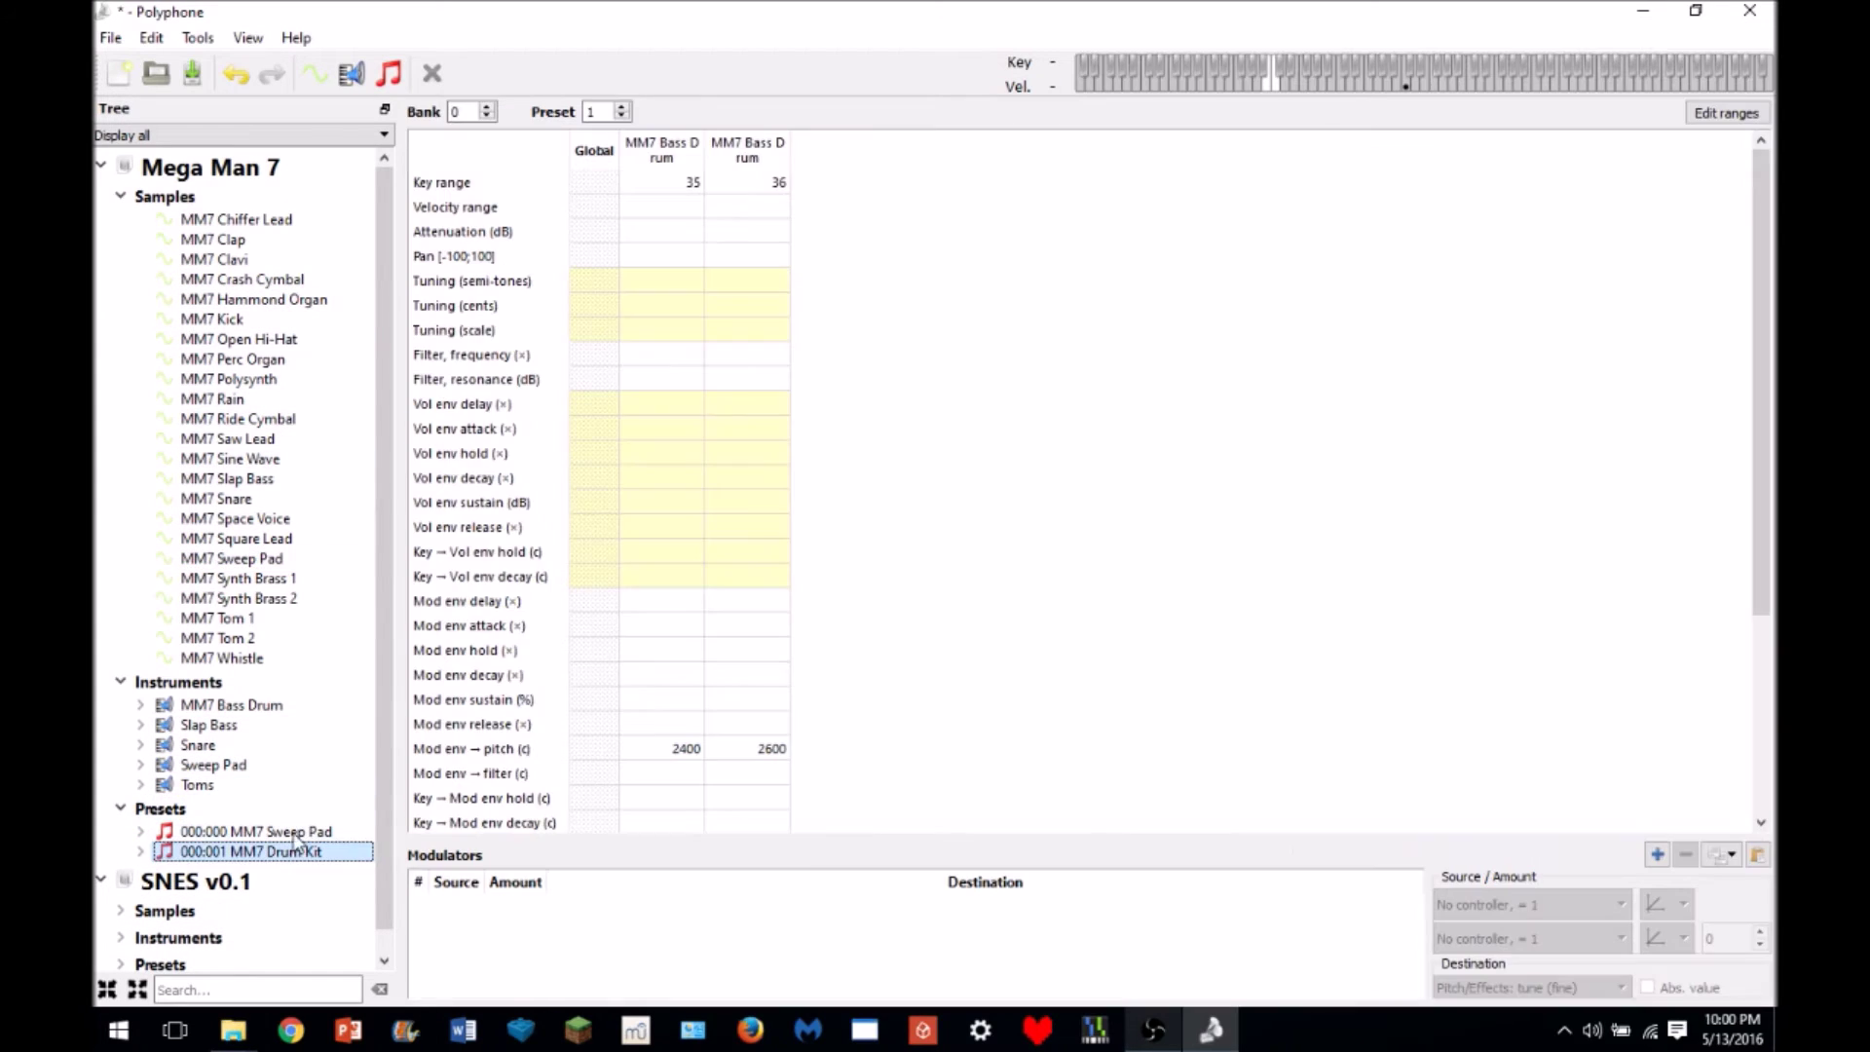
left_click_drag(200, 745, 250, 854)
left_click(243, 852)
left_click(141, 853)
left_click(219, 871)
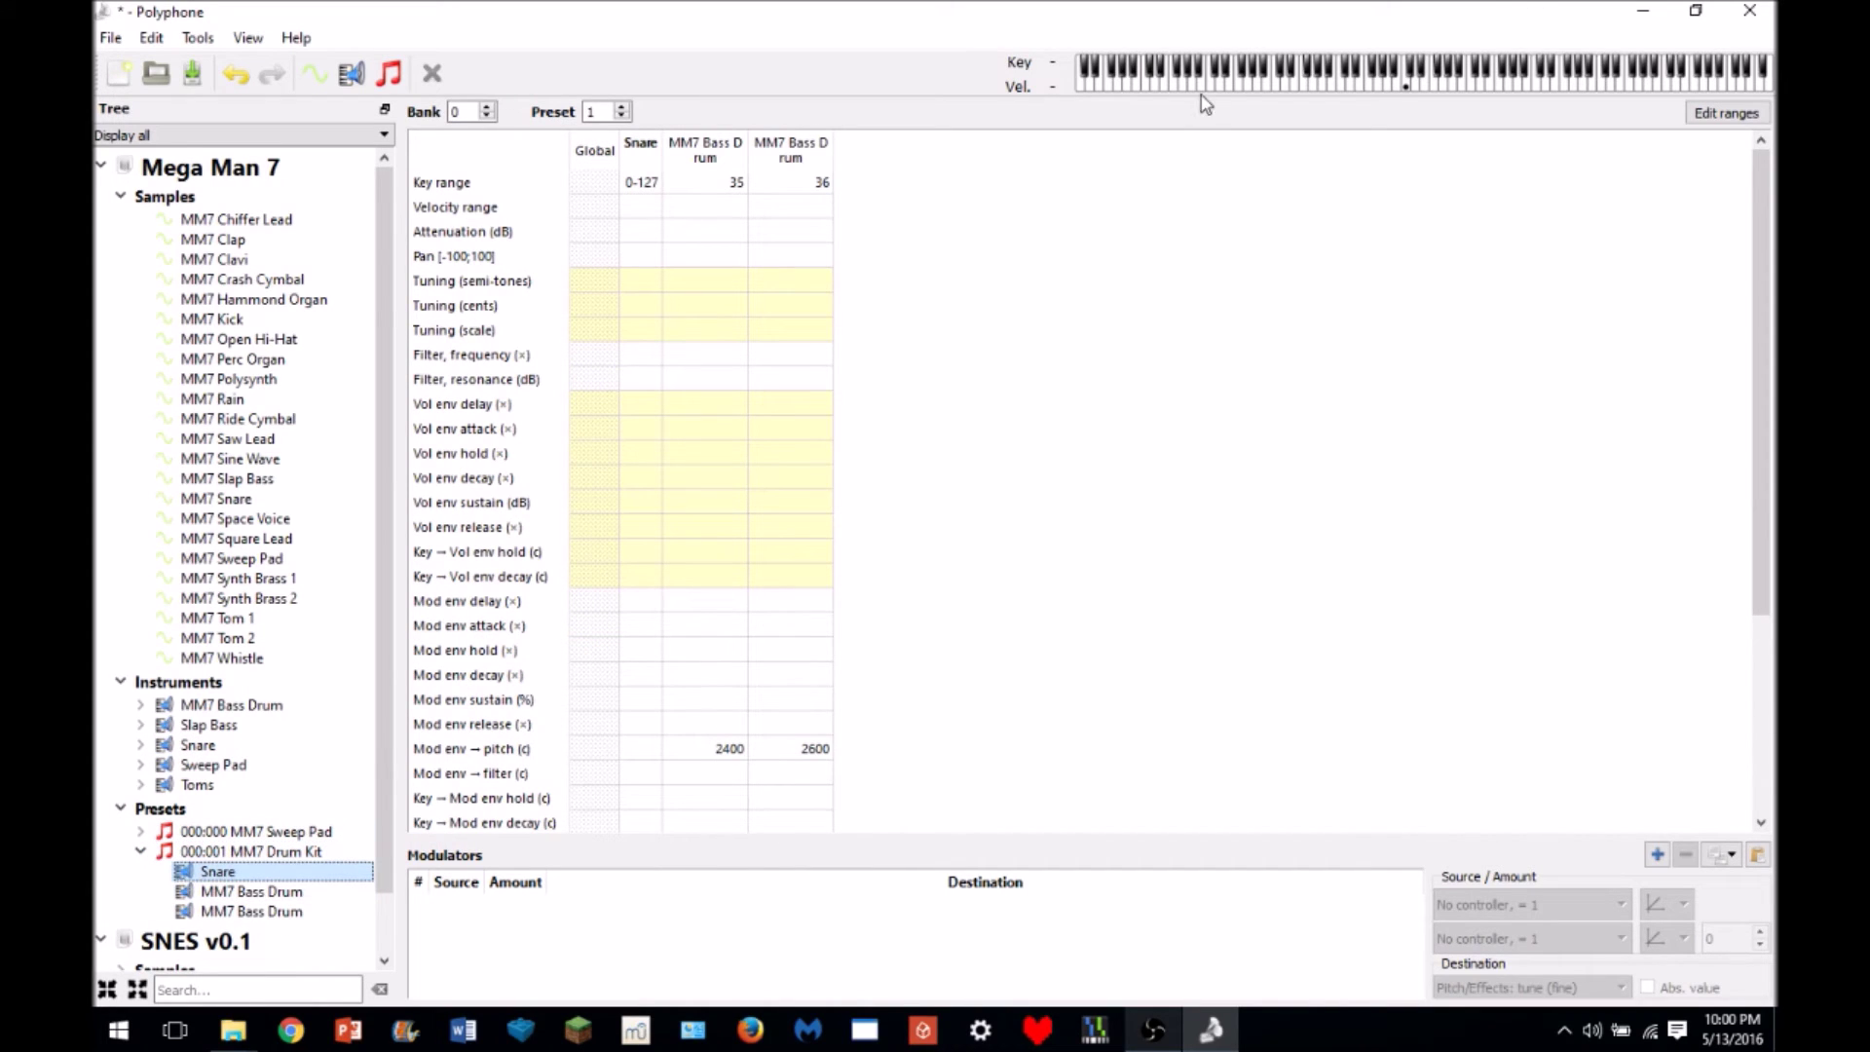
- Set the Snare's key range in the MM7 Drum Kit preset to 38 and sound that key
double_click(657, 185)
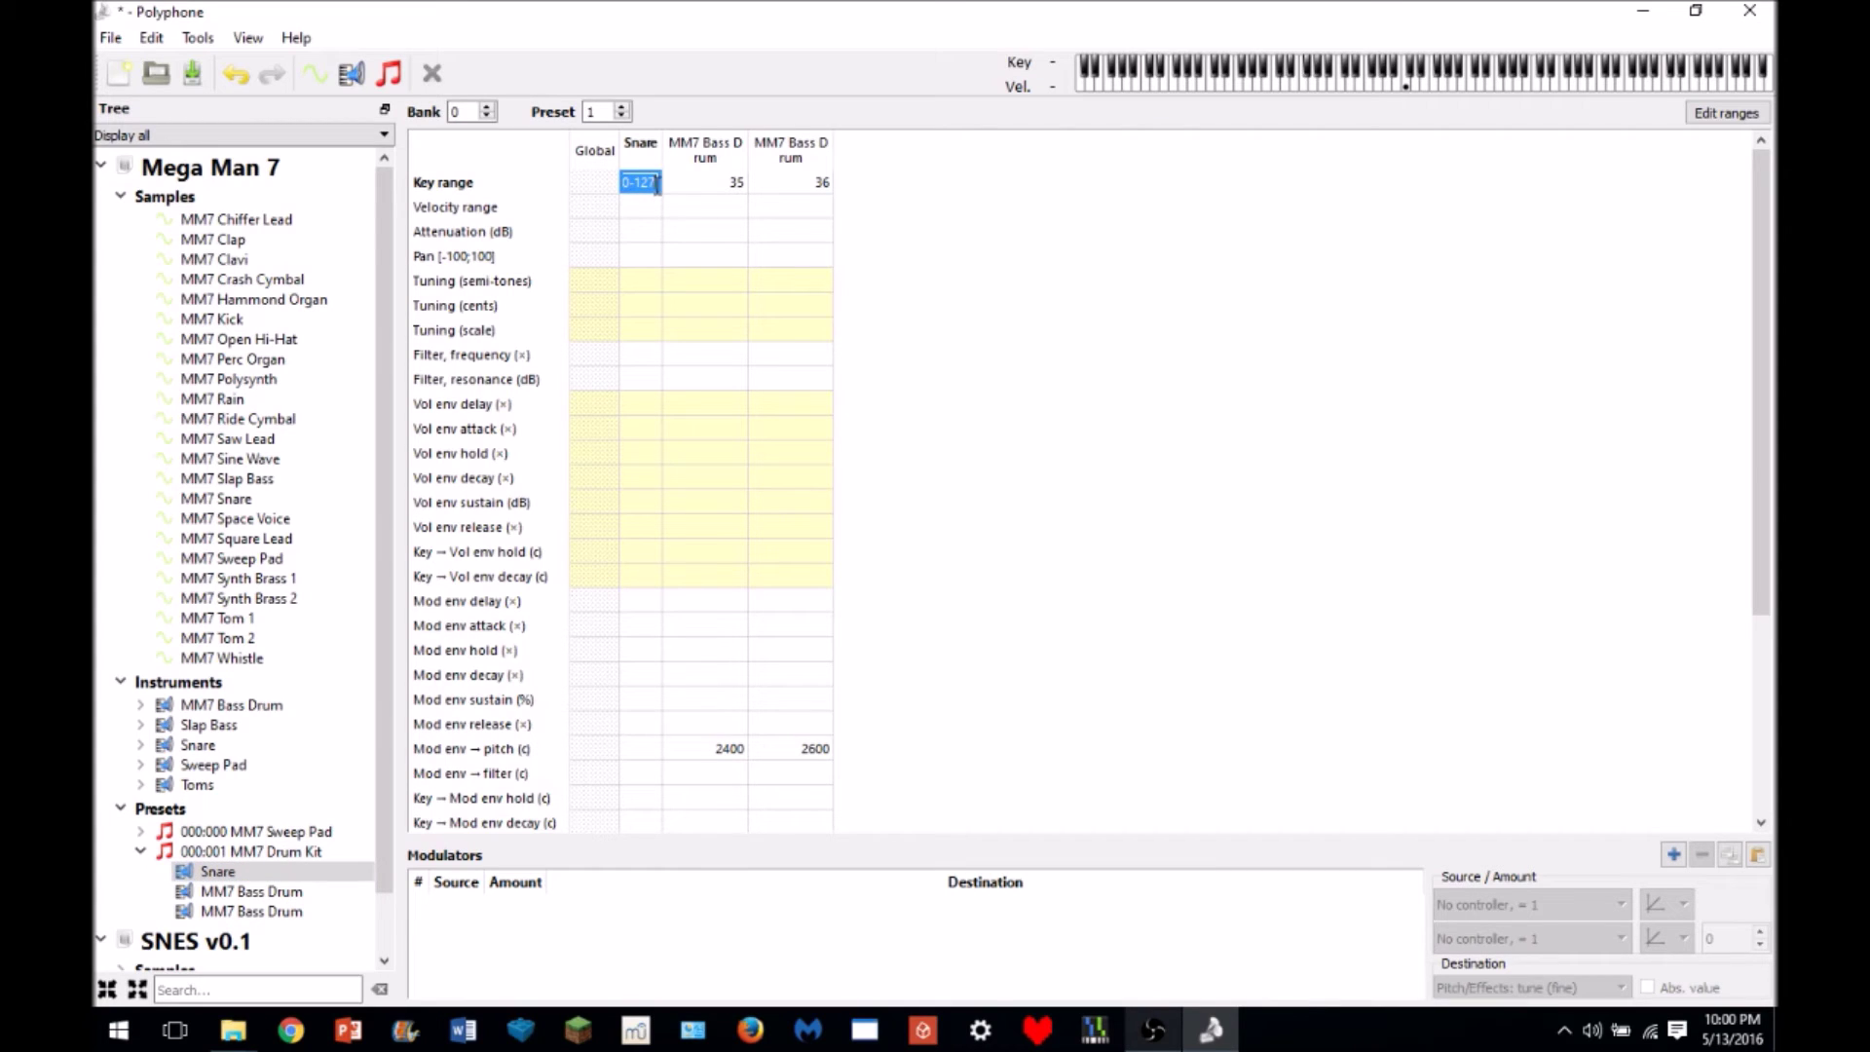
type("38")
left_click(1287, 87)
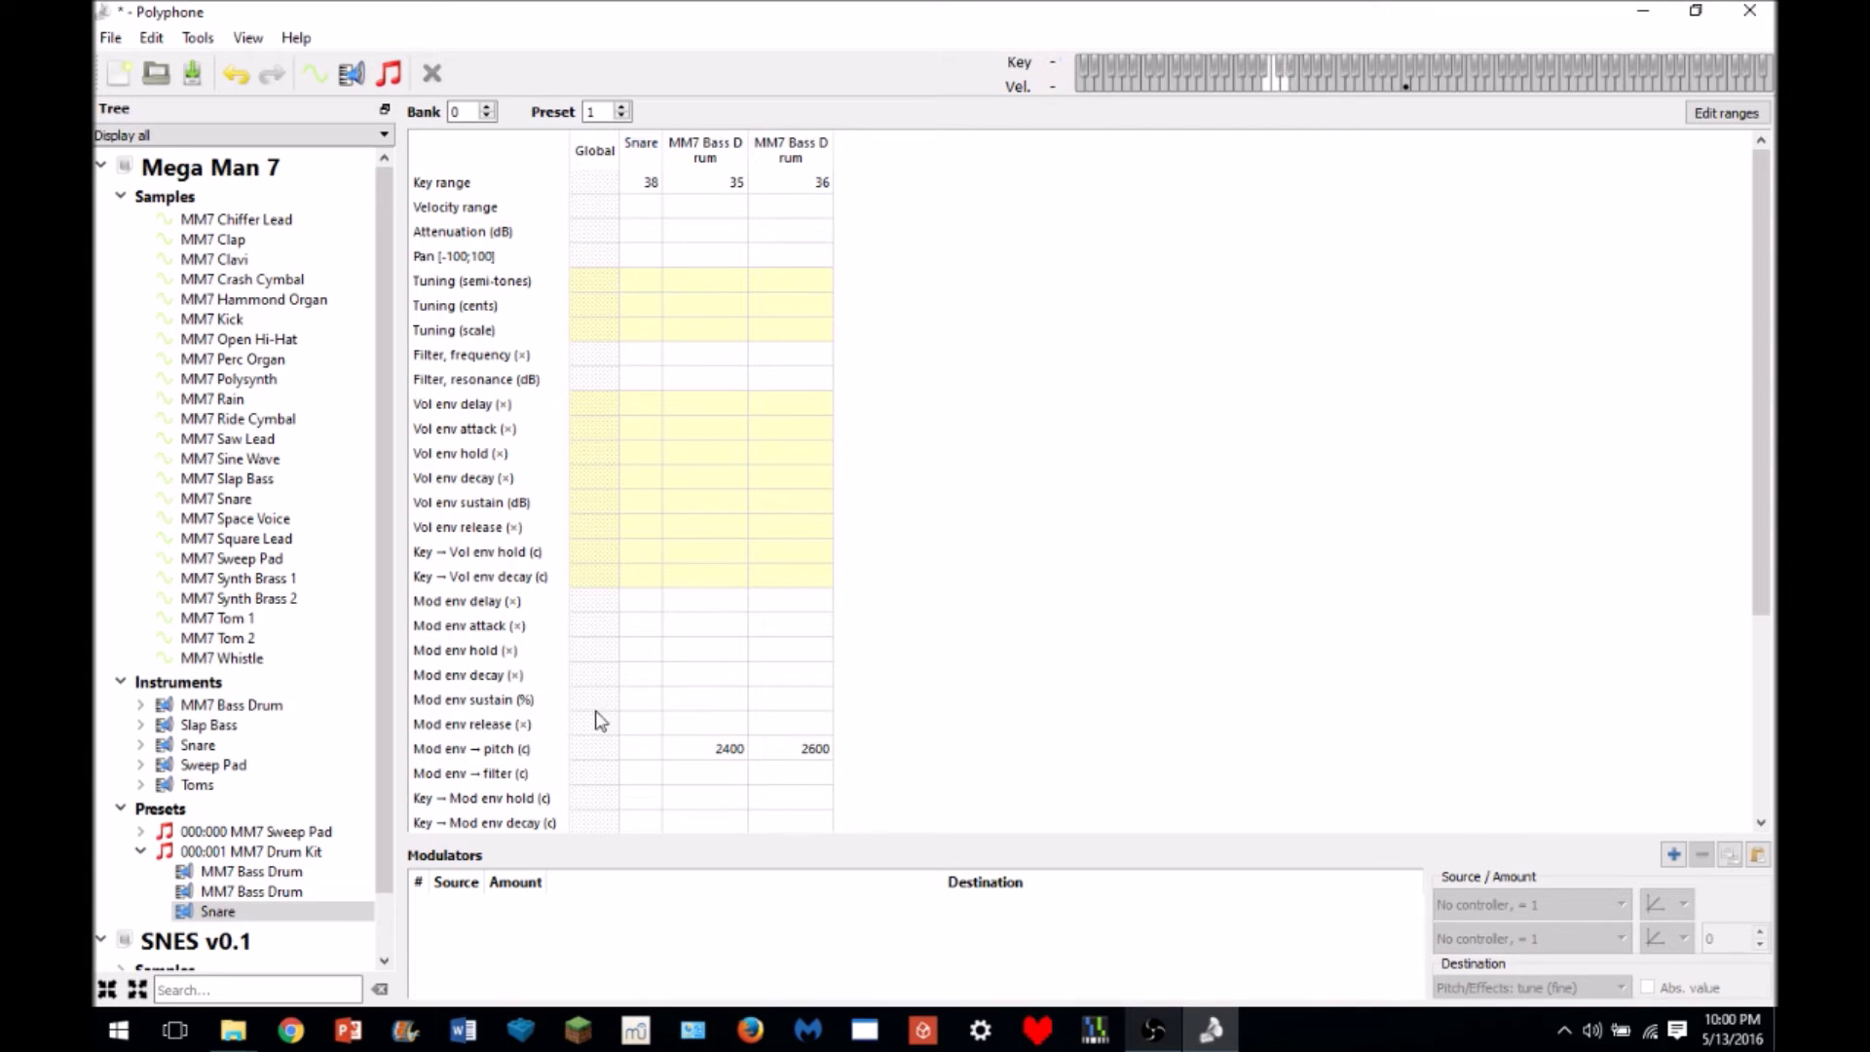
- Try mod envelope to pitch amounts of 3000 and 2000 on the Snare, sounding key 38 after each
double_click(636, 749)
type("3000")
key("Return")
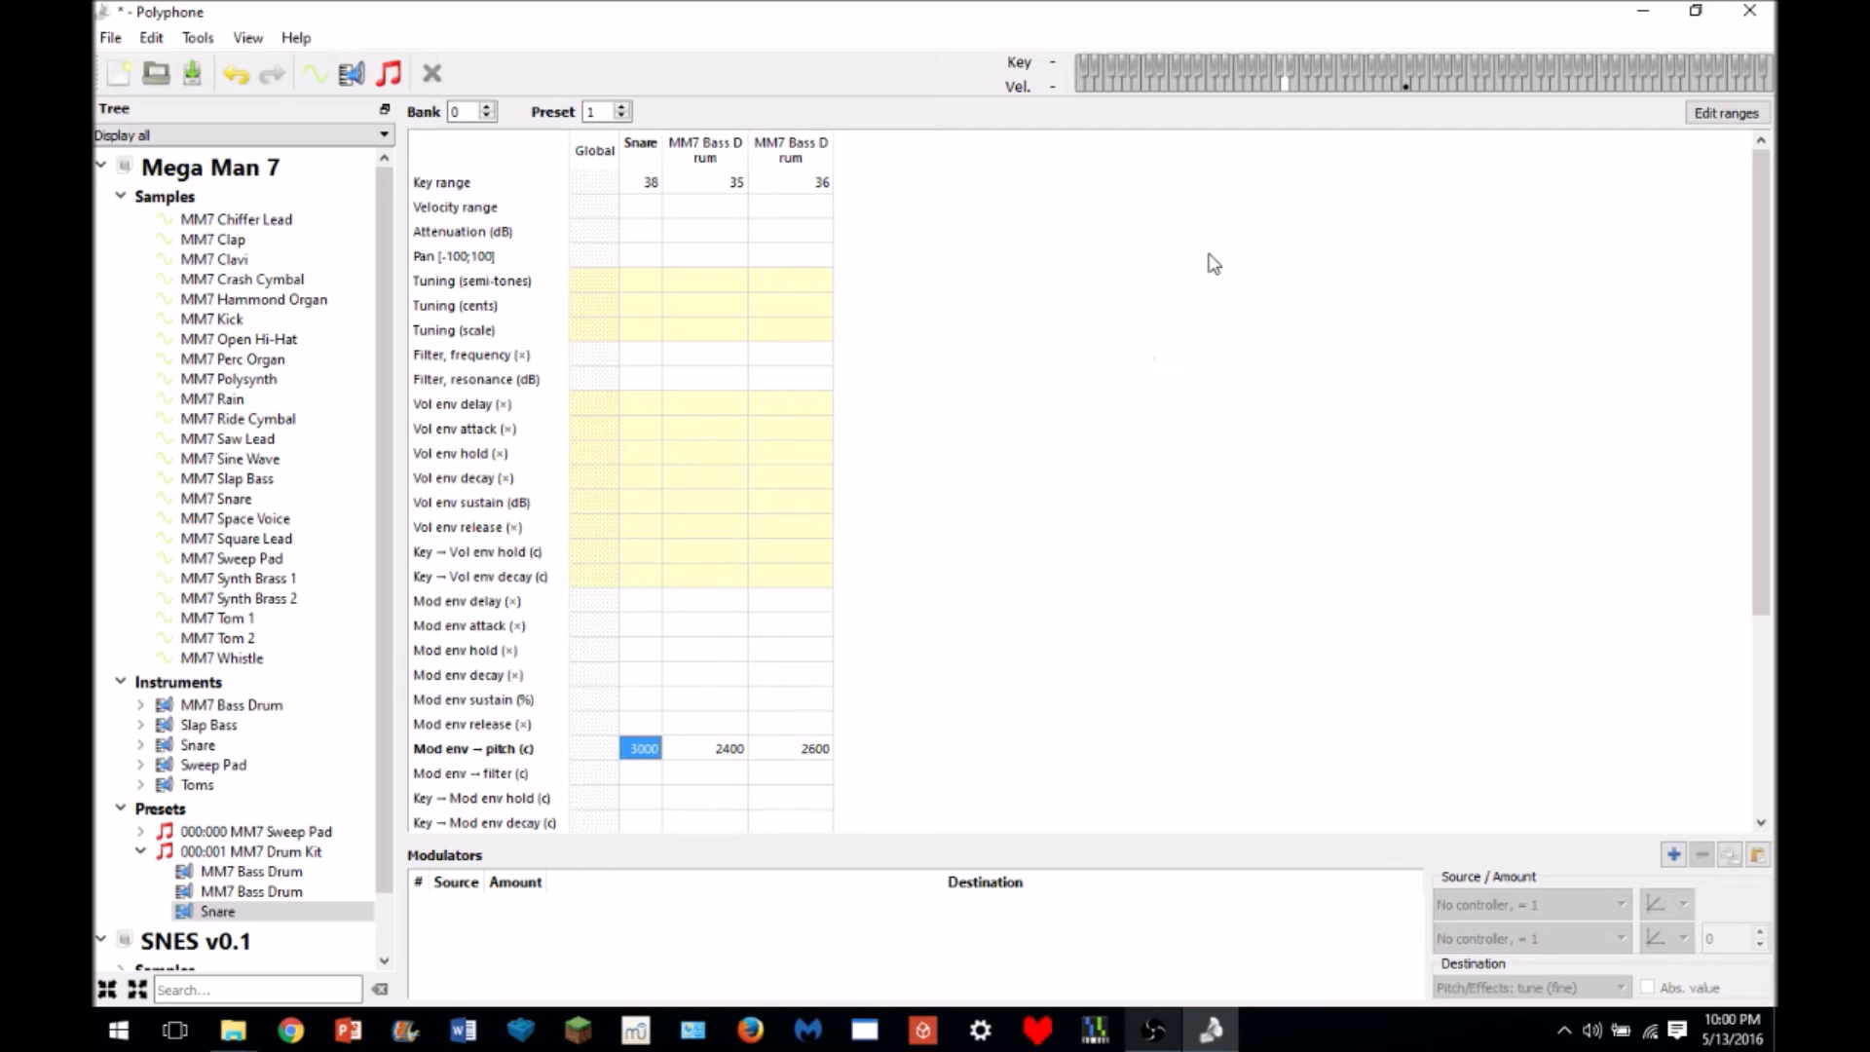
left_click(1285, 86)
double_click(643, 749)
type("2000")
key("Return")
left_click(1286, 88)
- Set the Snare's mod envelope to pitch amount to 2400 and sound key 38
double_click(641, 749)
type("2400")
key("Return")
left_click(1285, 88)
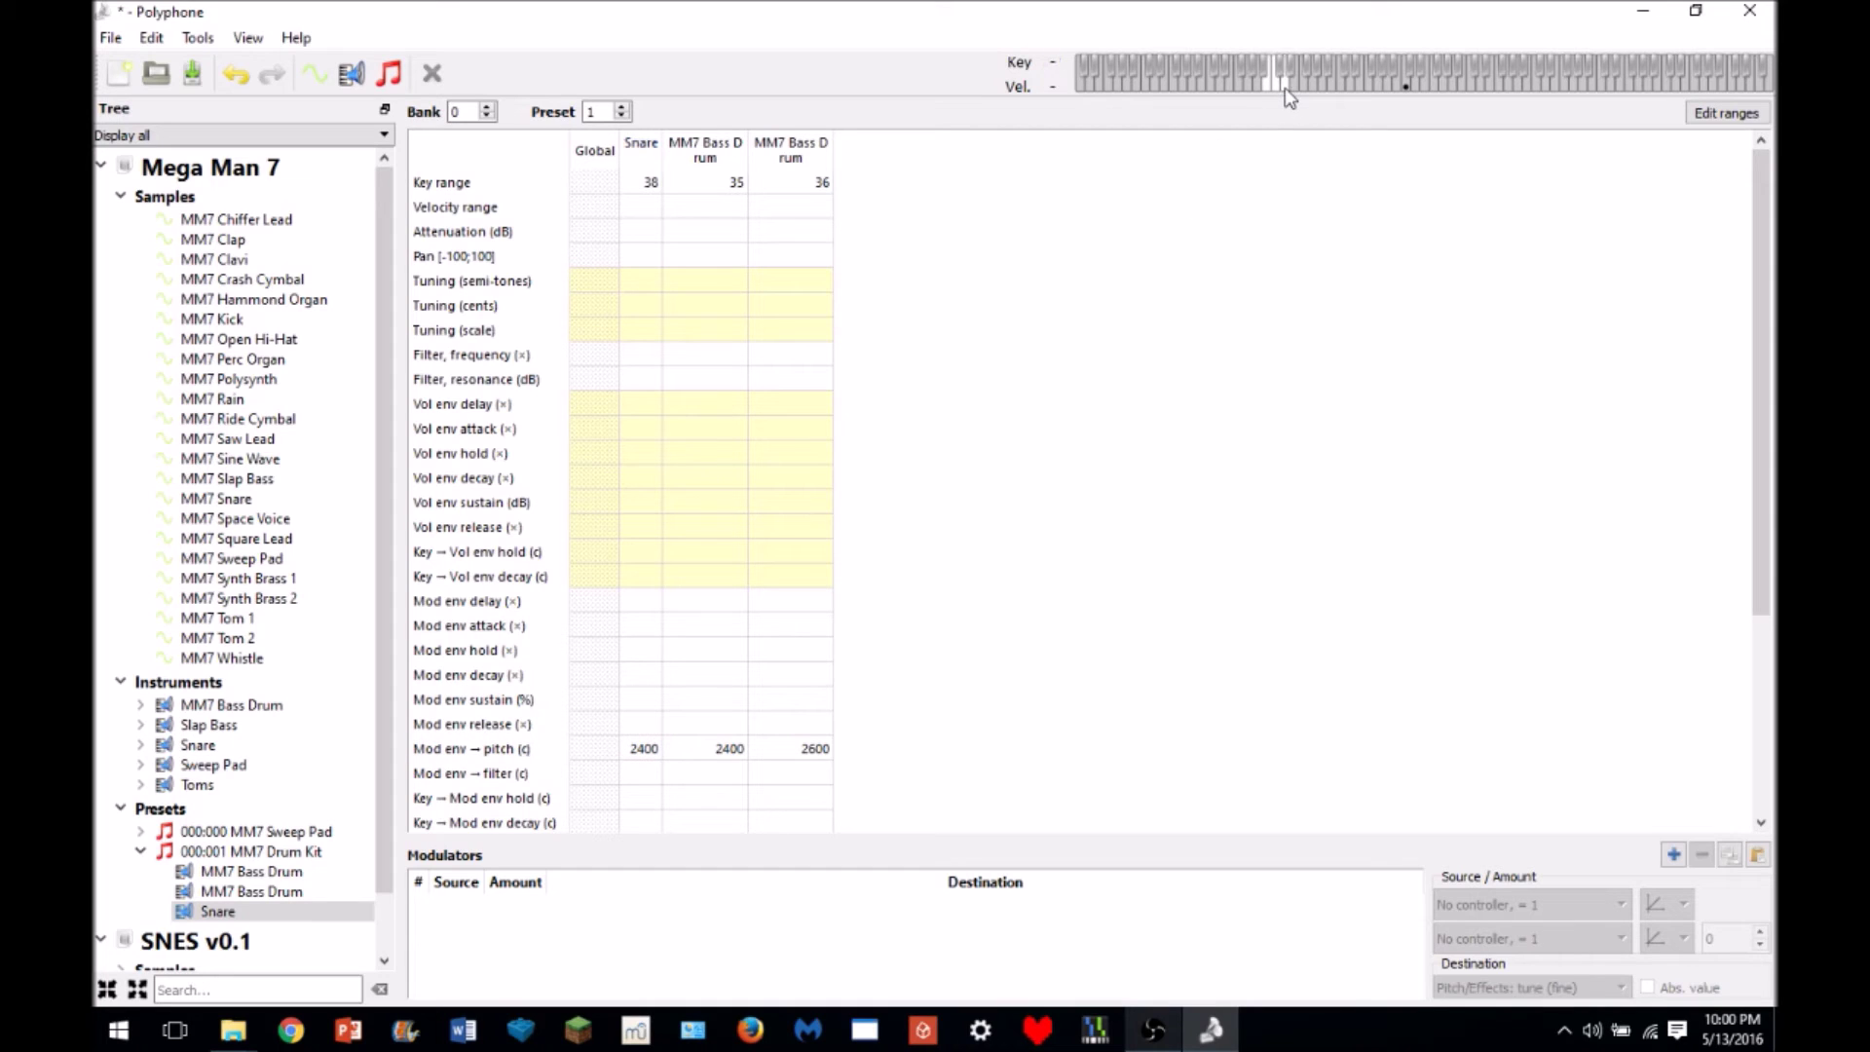
- Set the Snare's mod envelope to pitch amount to 2100 and sound key 38
double_click(655, 750)
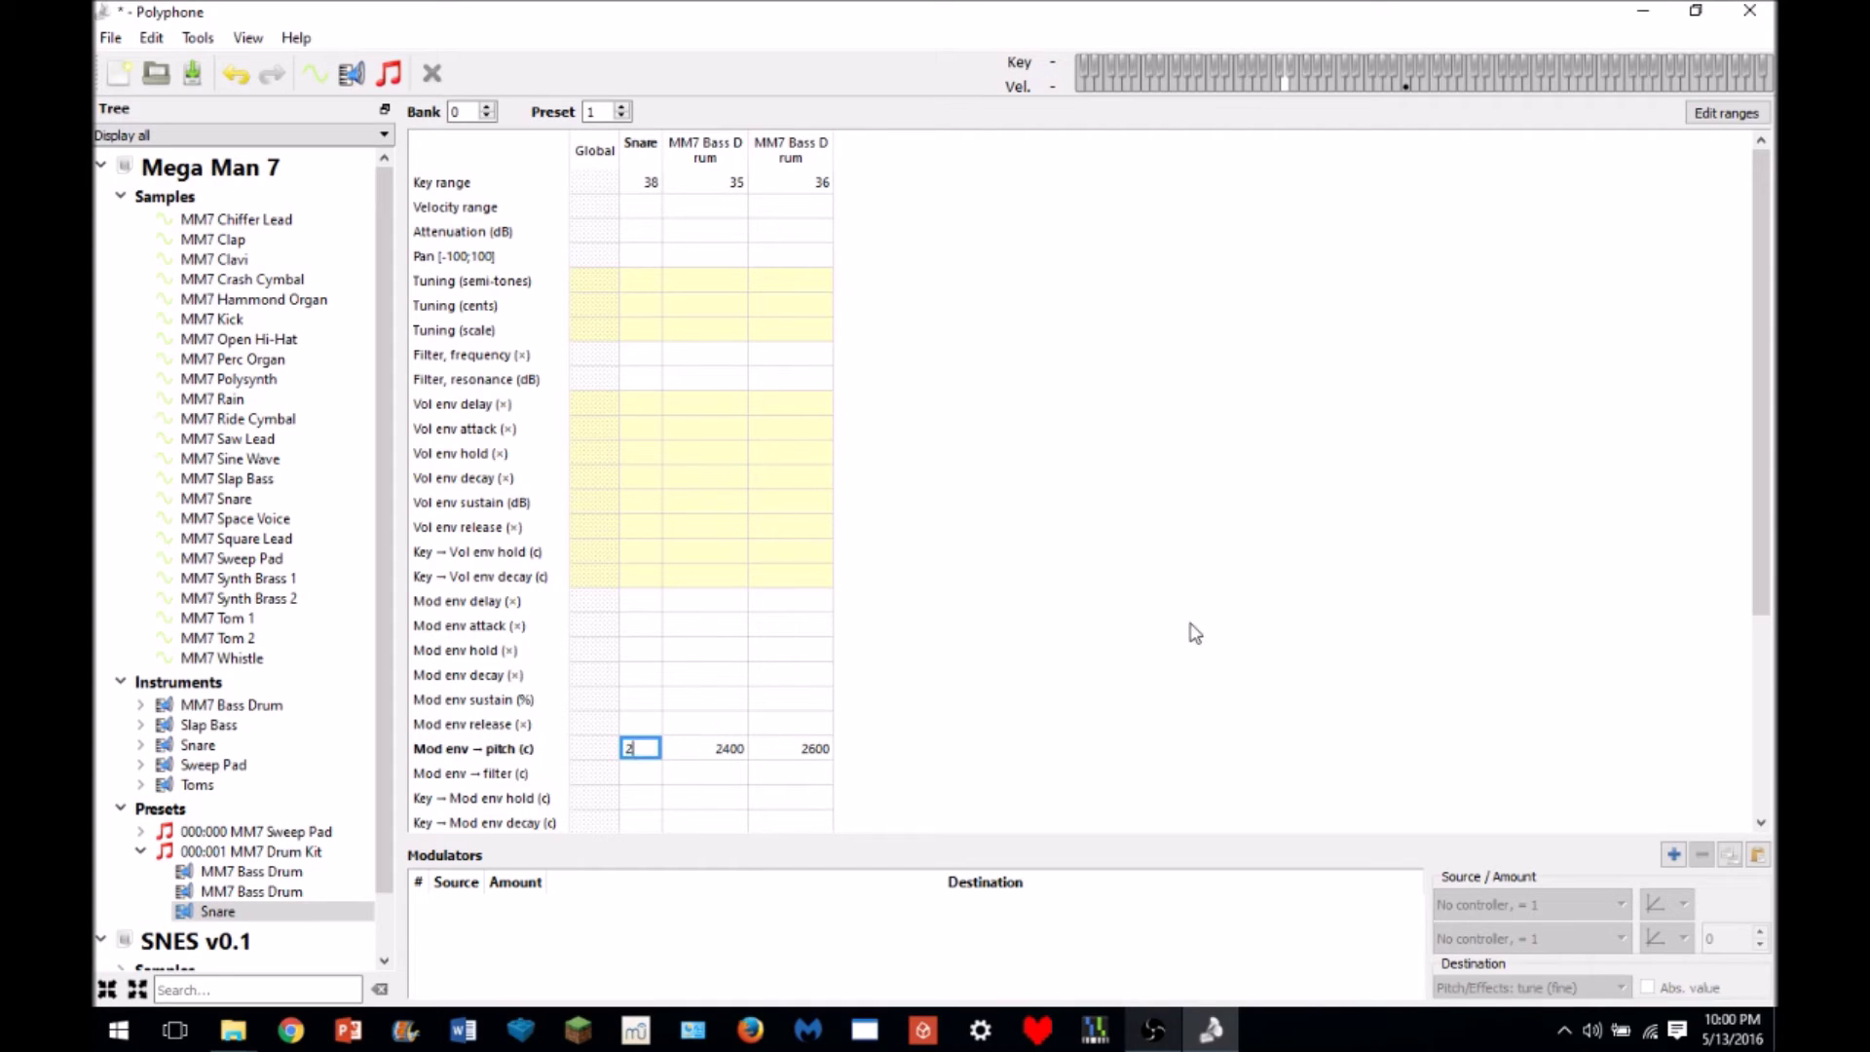
type("2100")
key("Return")
left_click(1286, 83)
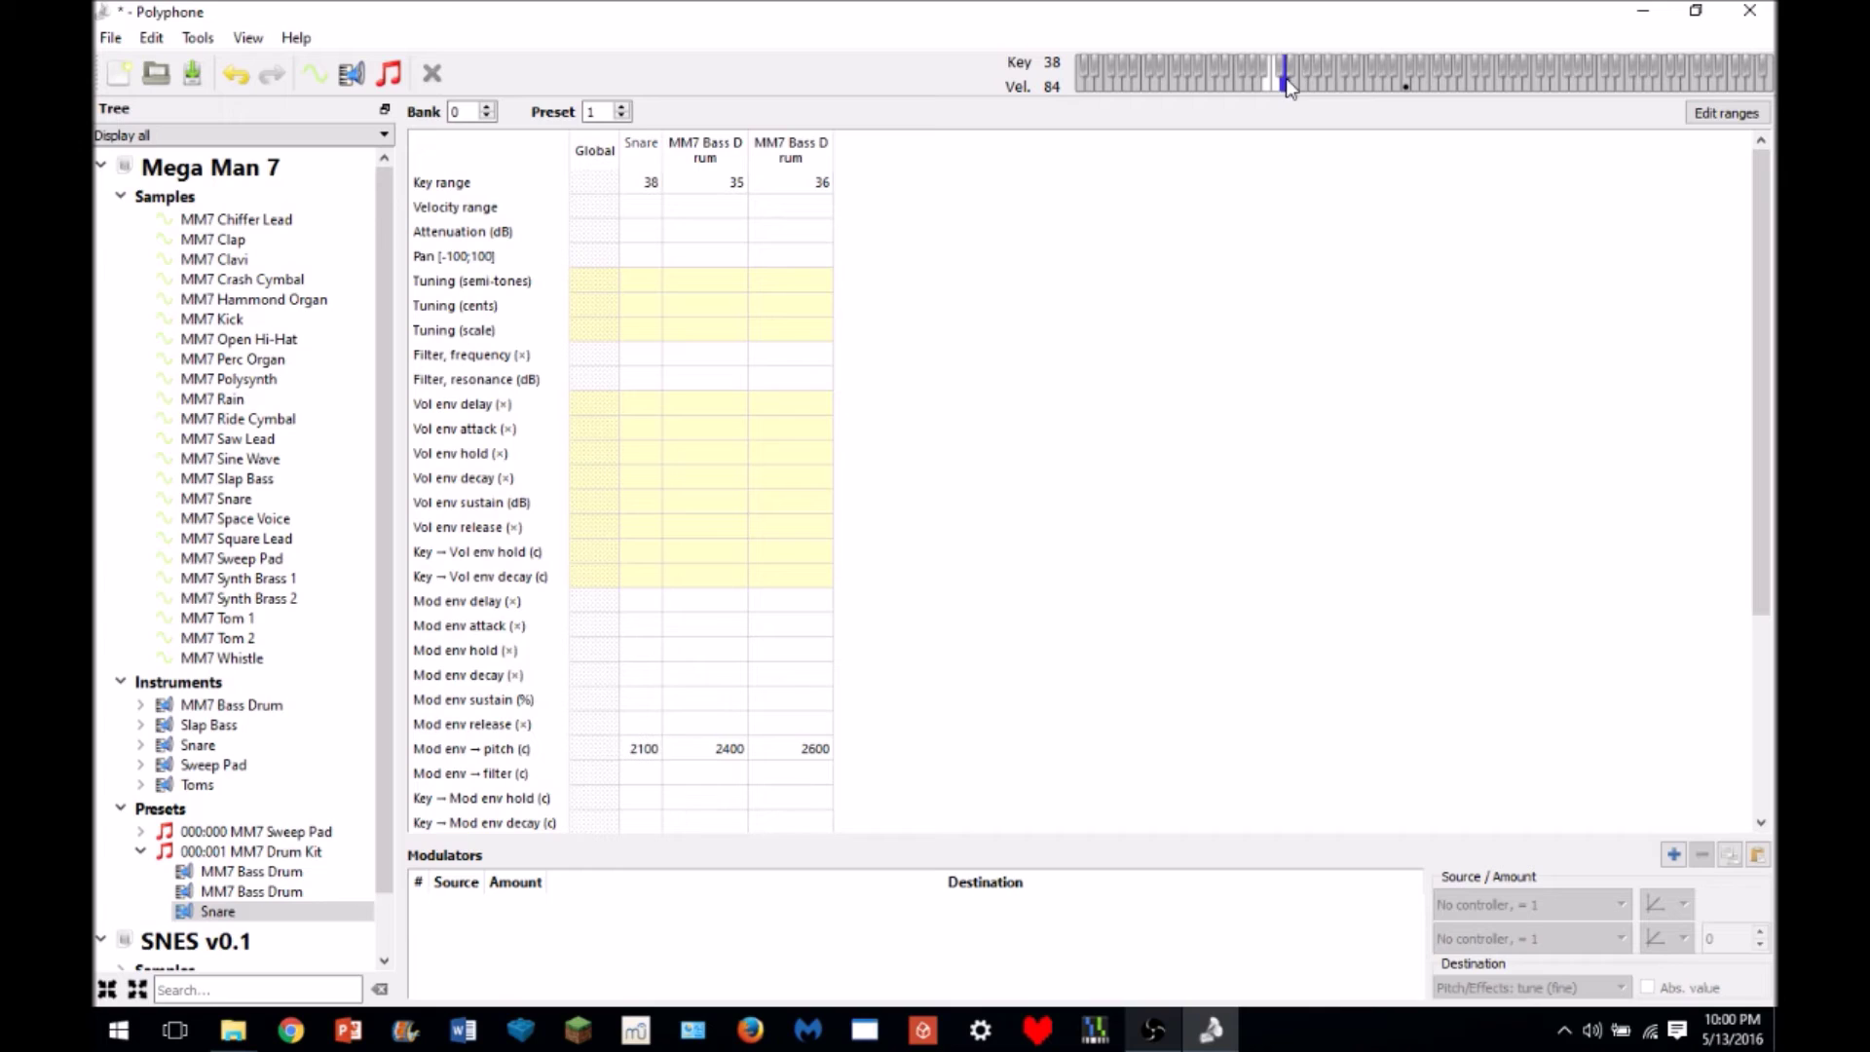
- Link the Snare instrument to the MM7 Drum Kit preset a second time and show the preset's parameters
mouse_move(200, 911)
left_mouse_down()
mouse_move(448, 302)
mouse_move(691, 169)
mouse_move(674, 162)
mouse_move(224, 911)
left_mouse_up()
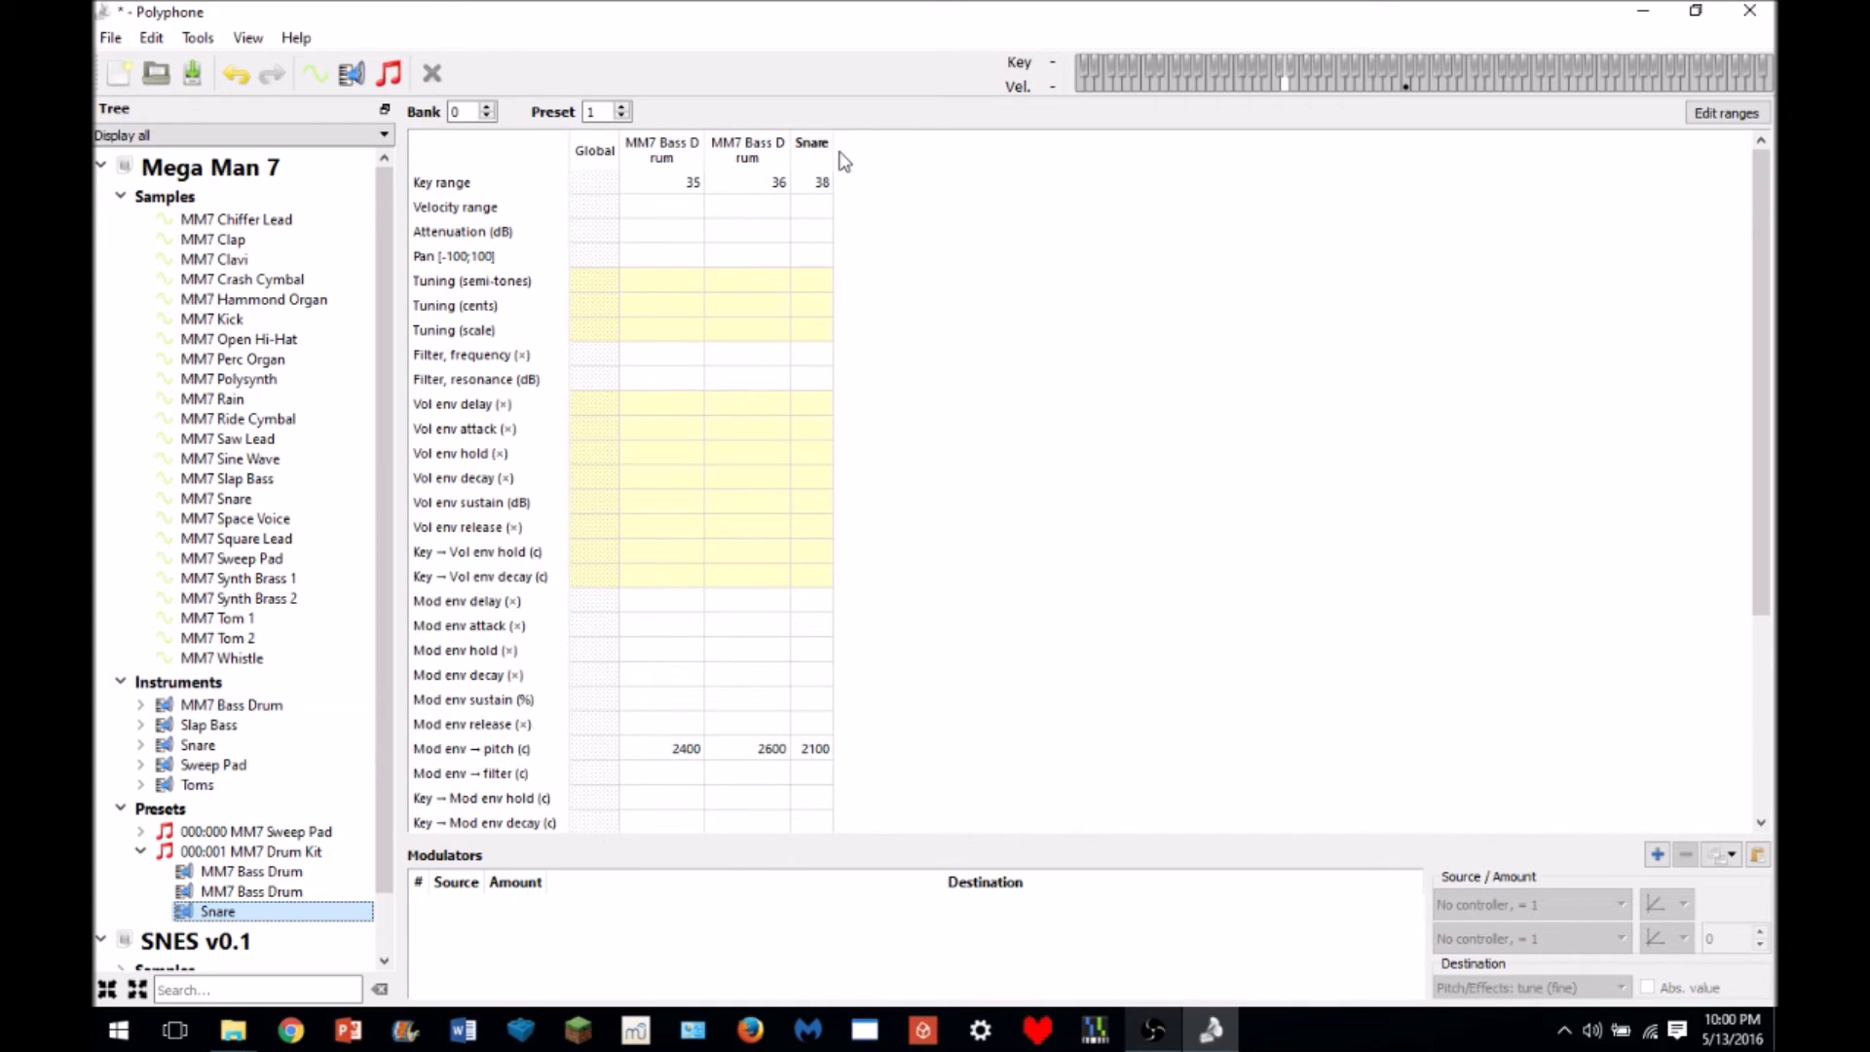
left_click_drag(199, 745, 245, 861)
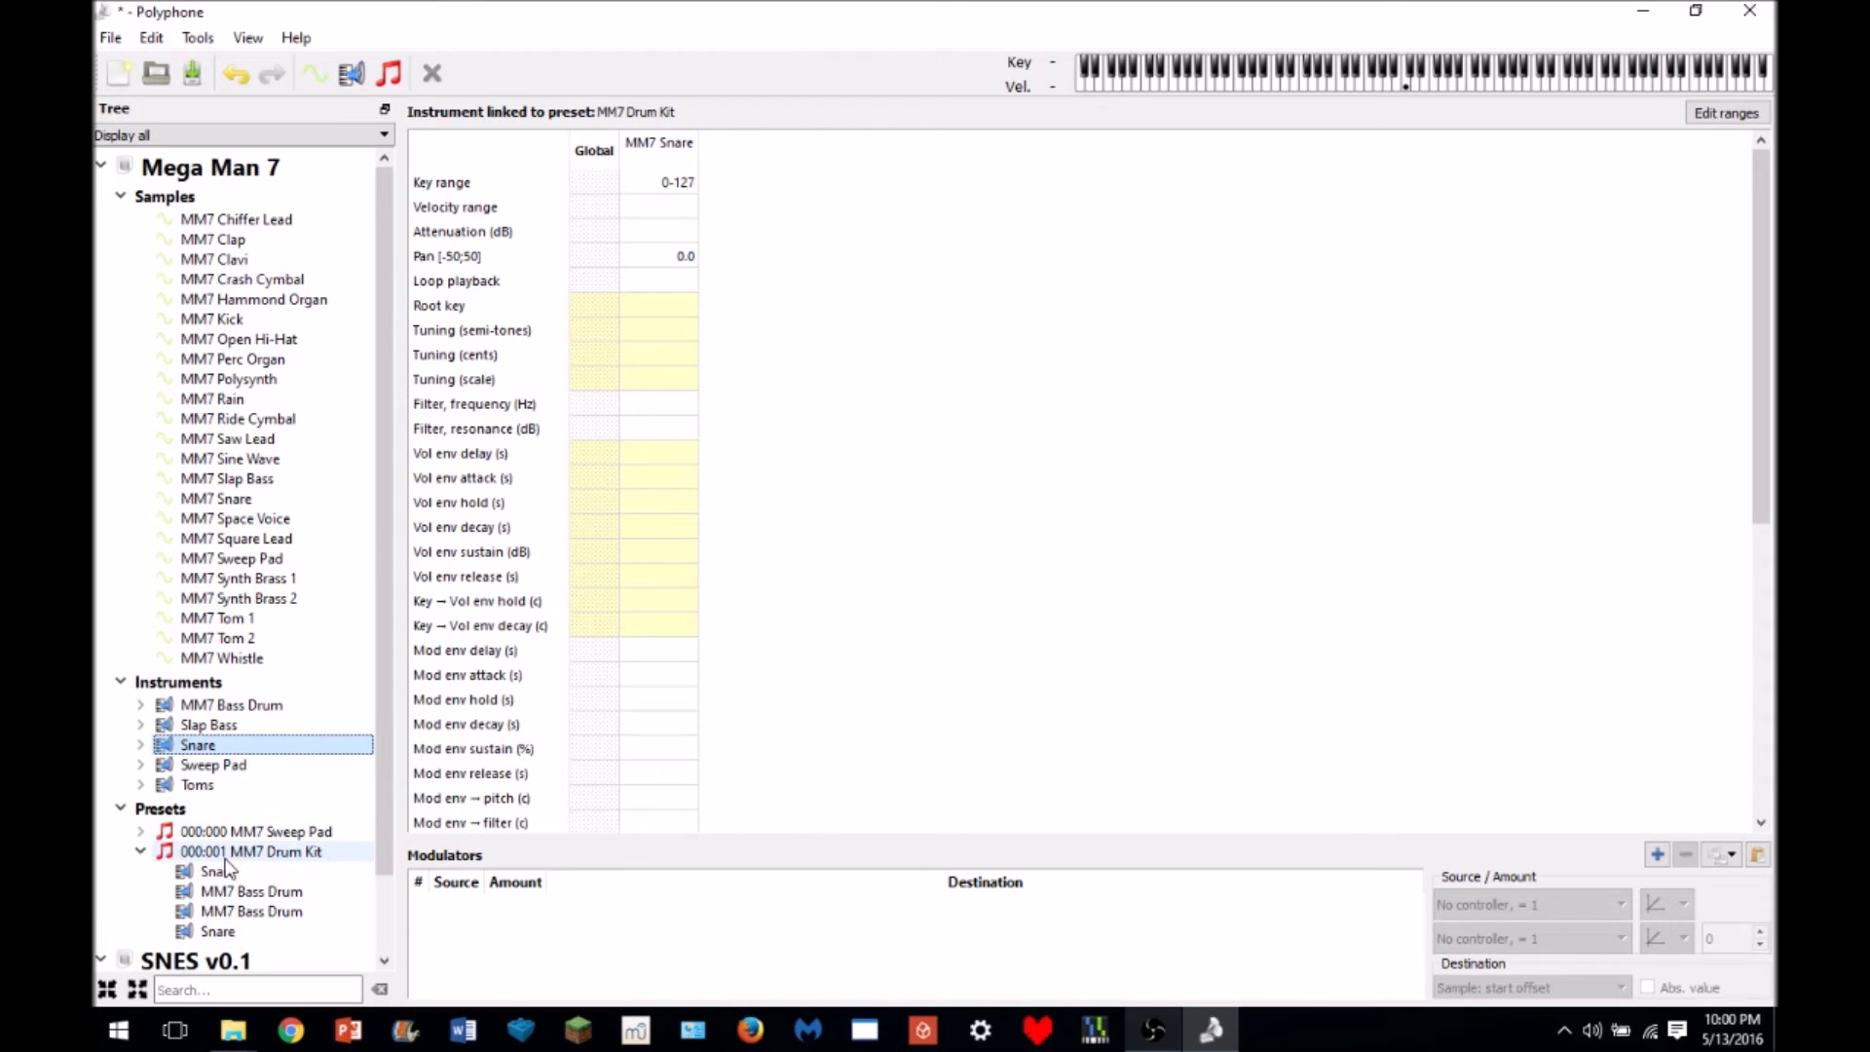
left_click(228, 857)
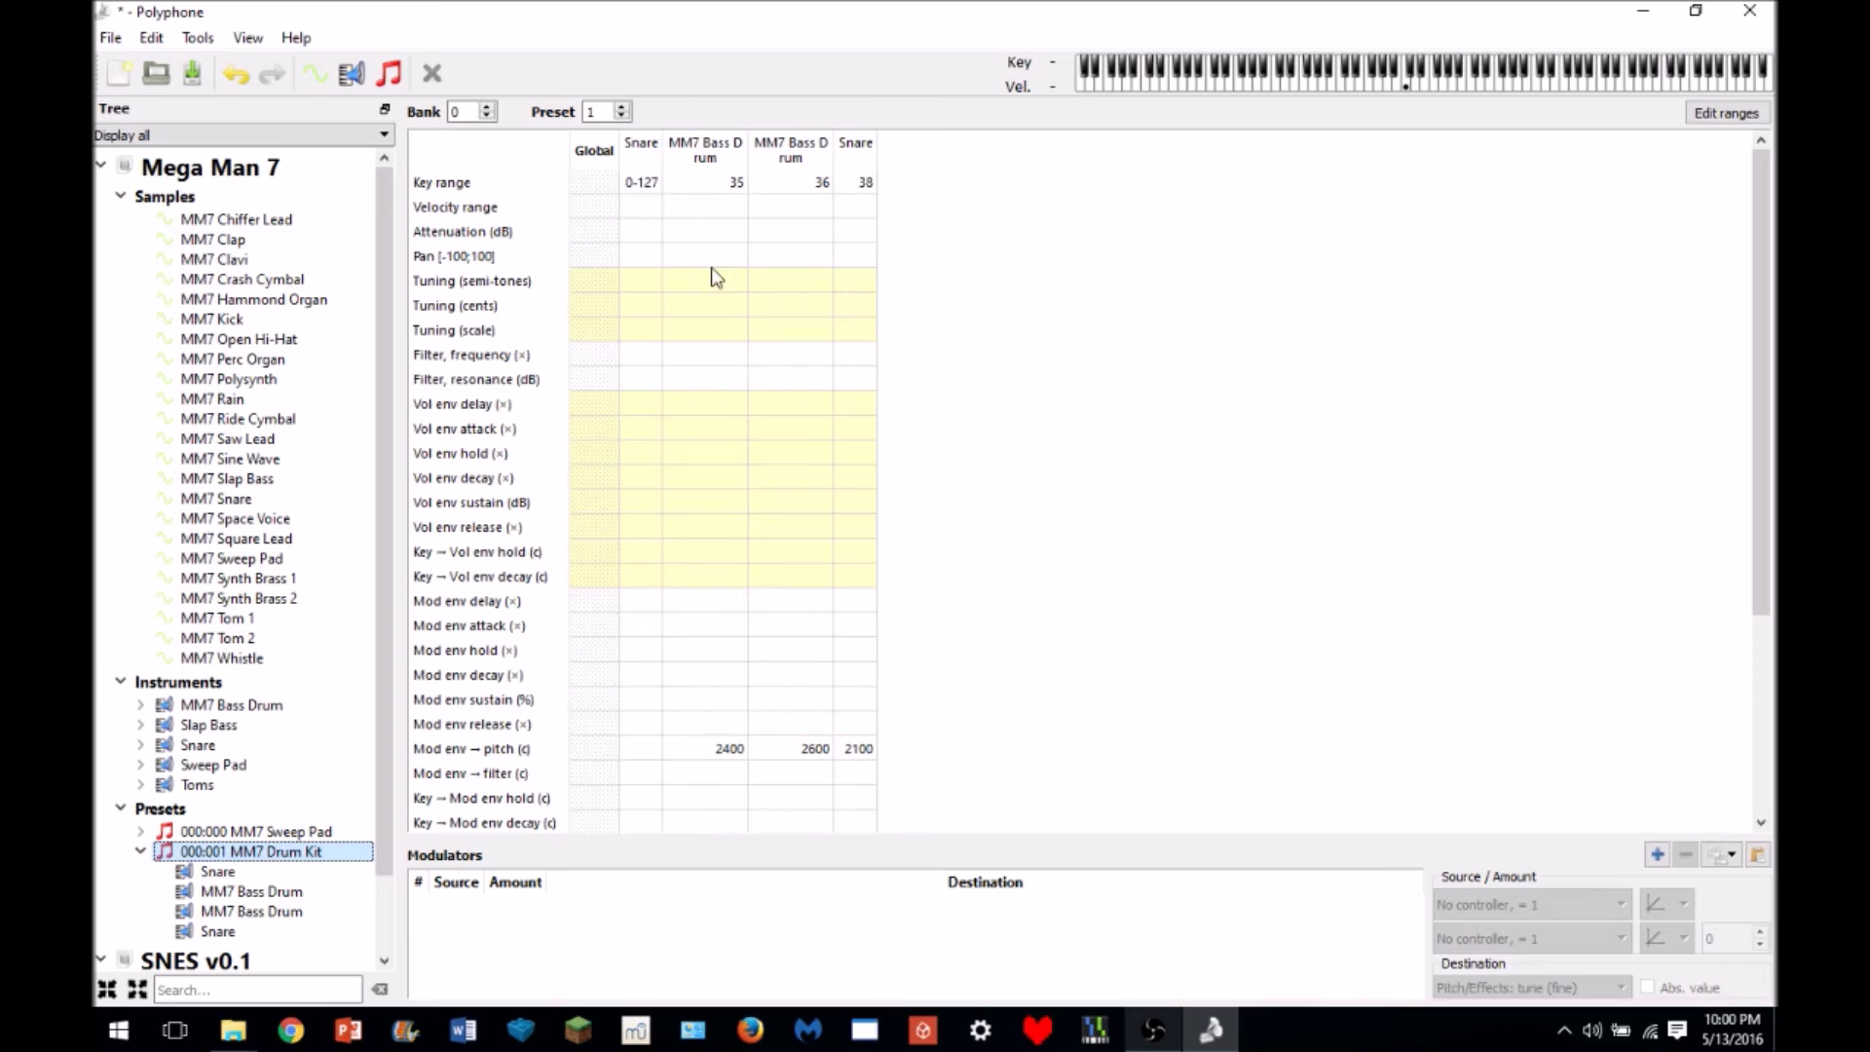
- Try key range 39 on the newly linked Snare, then set it to 40
double_click(648, 183)
type("39")
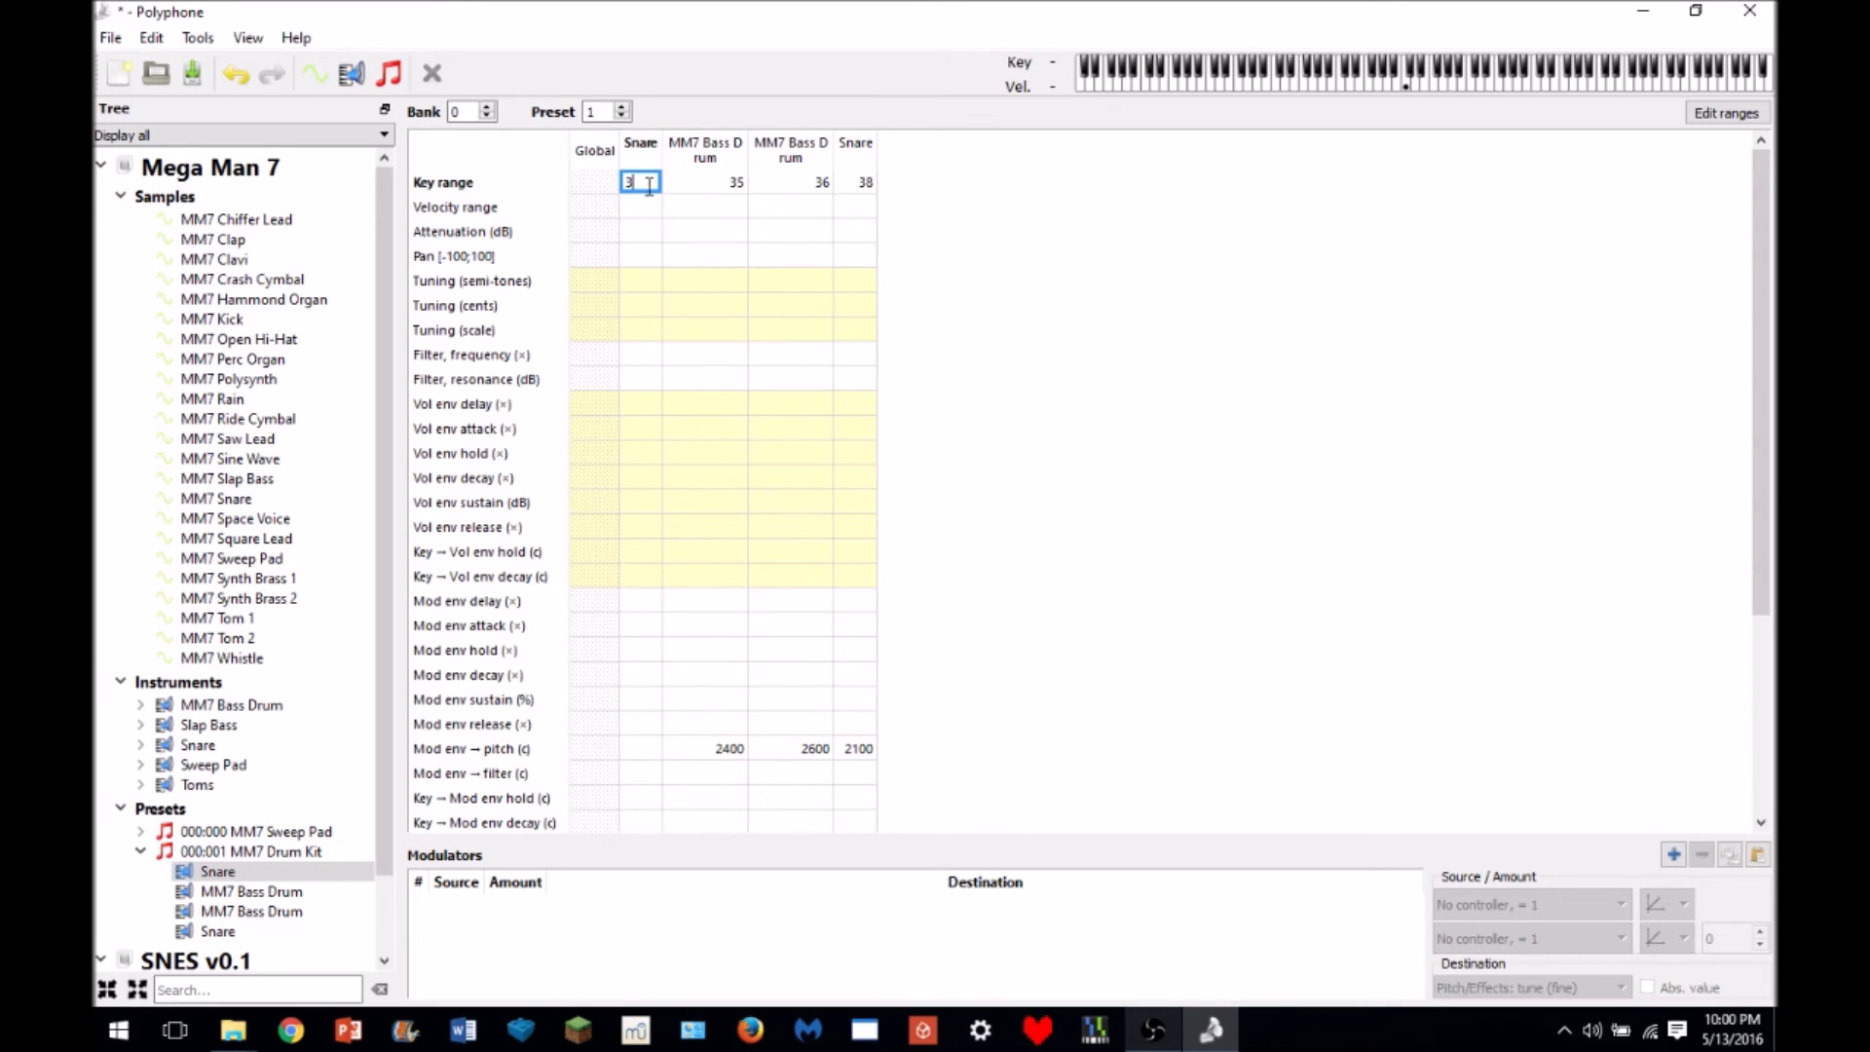
key("Return")
left_click(655, 187)
type("40")
key("Return")
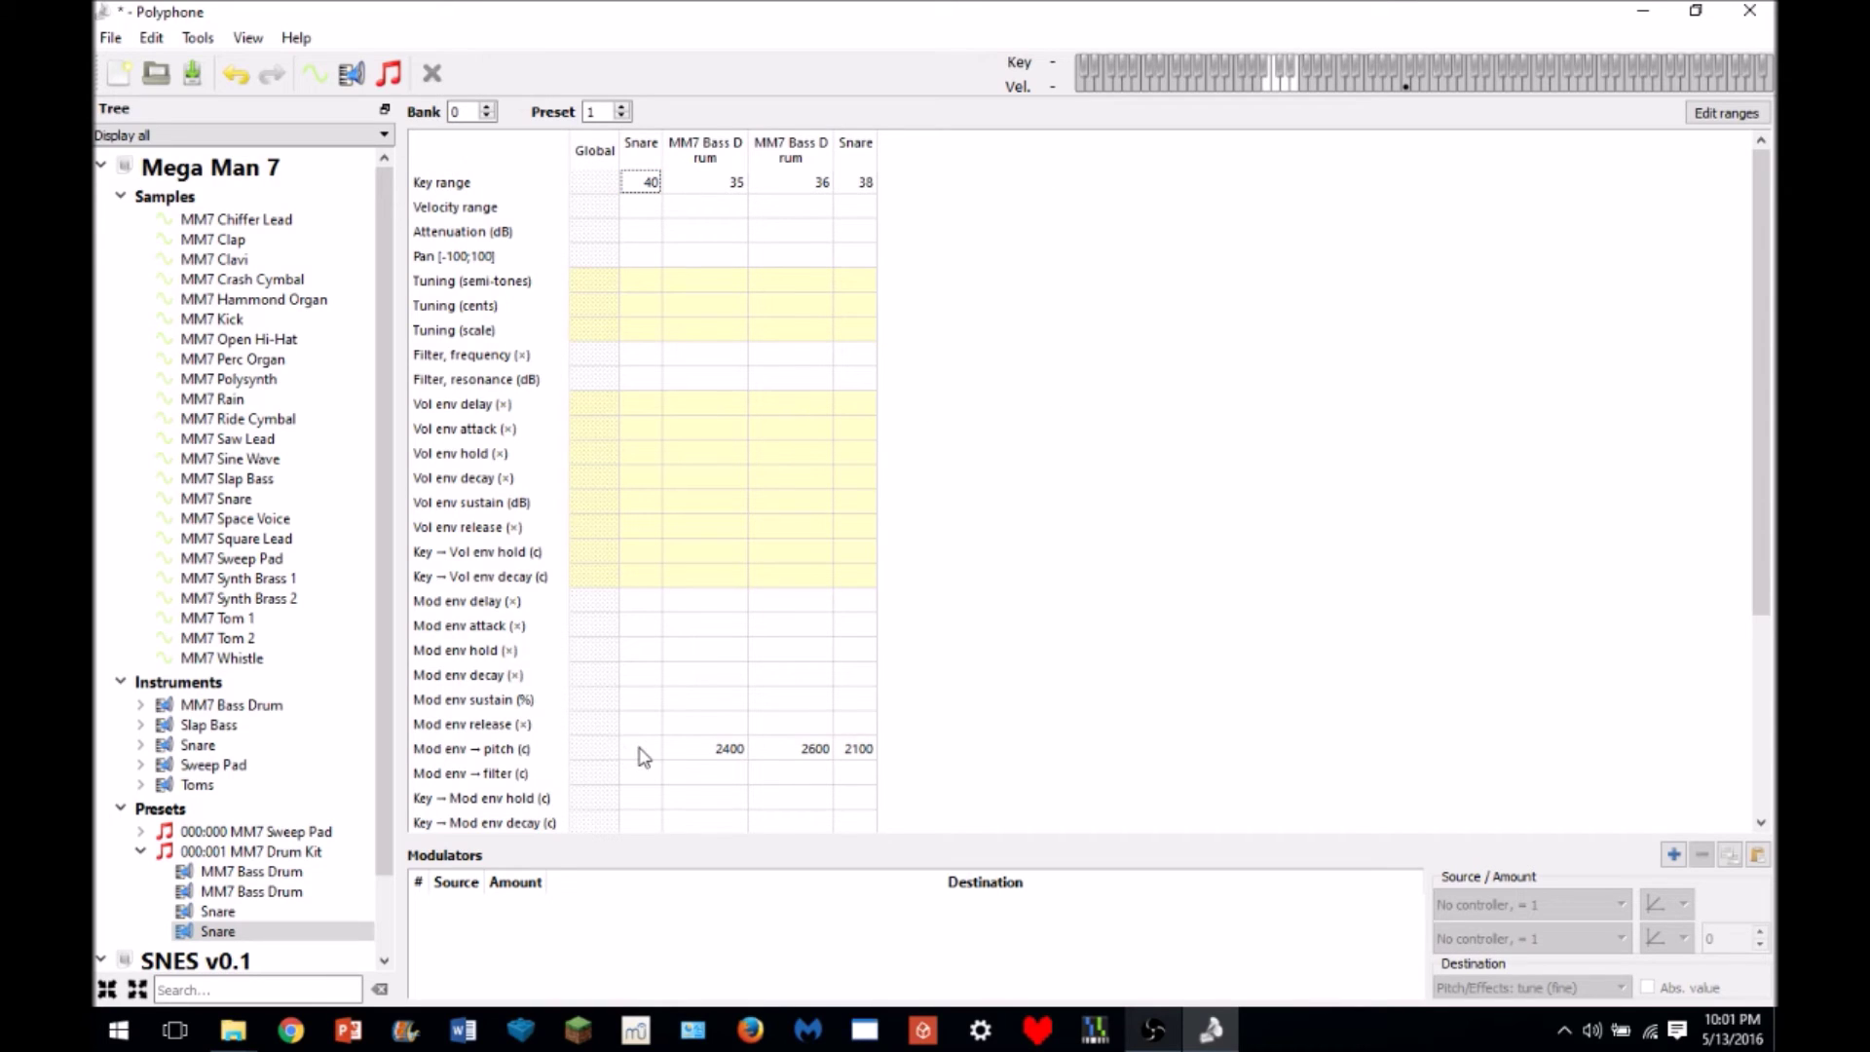
- Try mod envelope to pitch amounts of 2800 and 2500 on the key 40 Snare, sounding key 38 for comparison
double_click(640, 748)
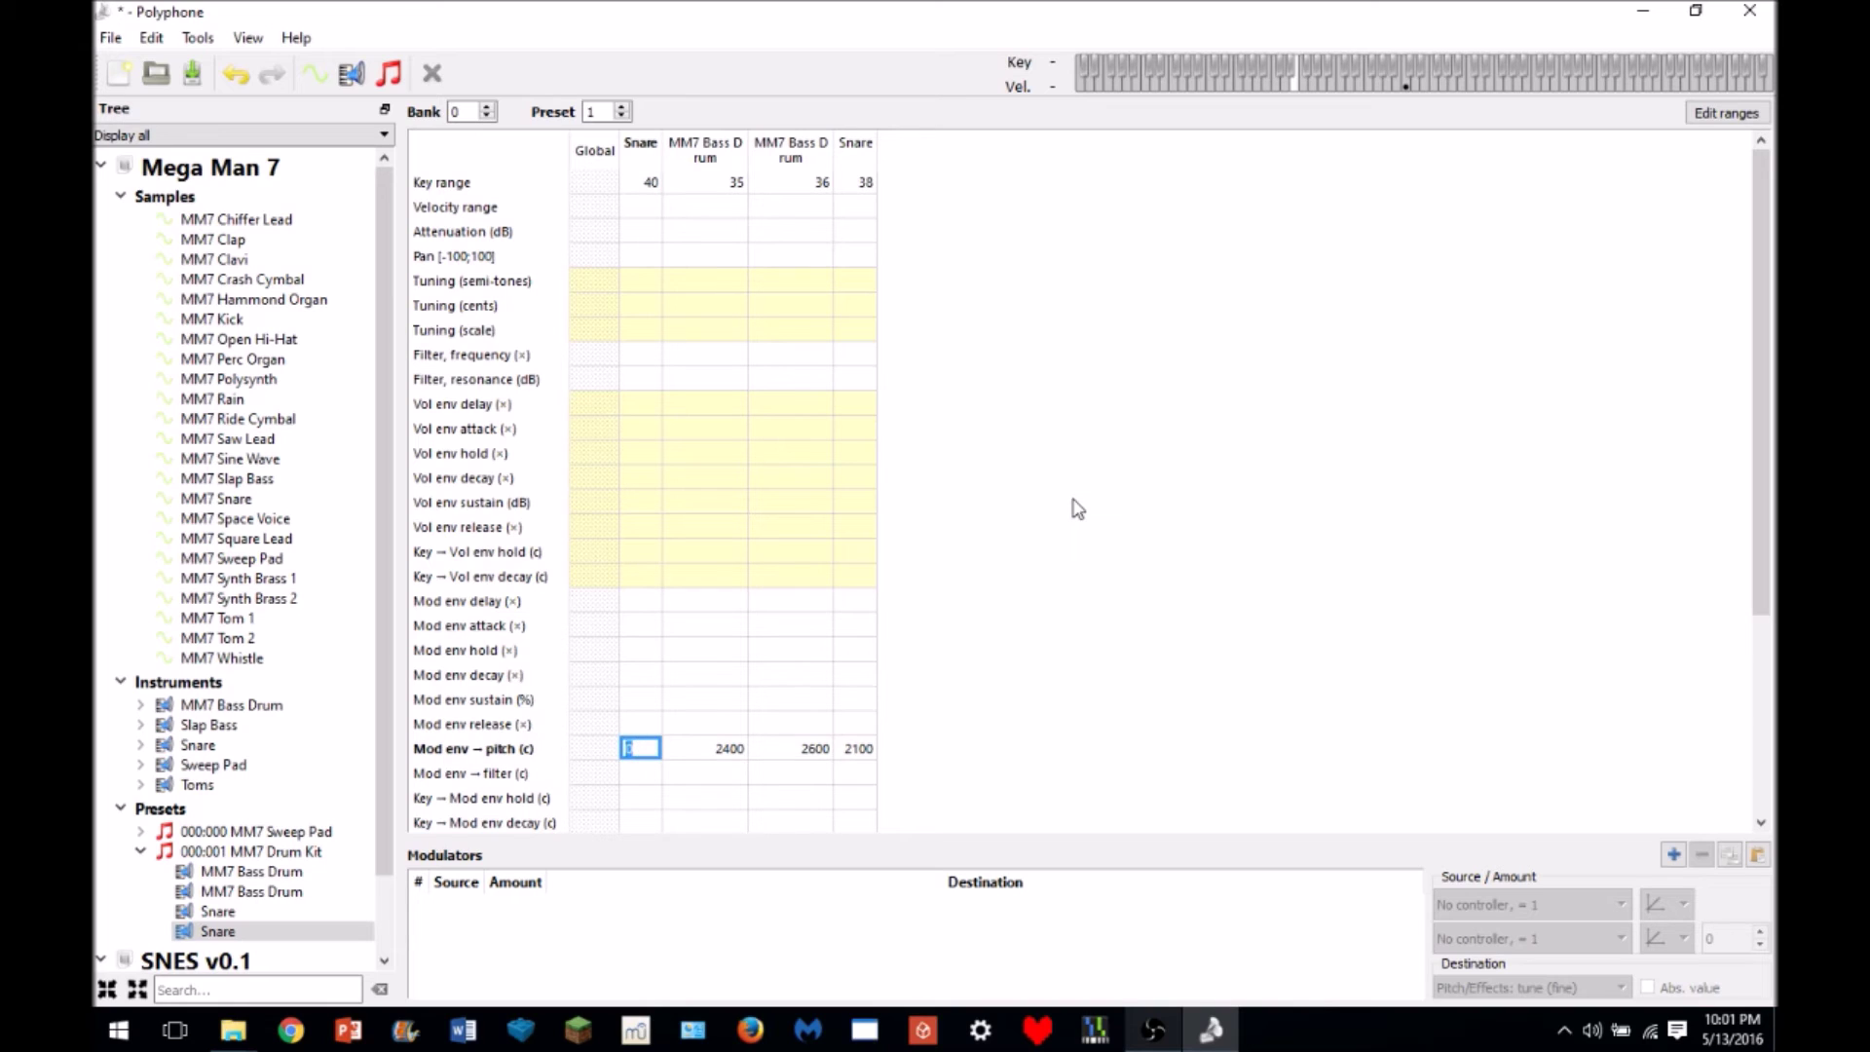
type("2800")
key("Return")
left_click(1286, 85)
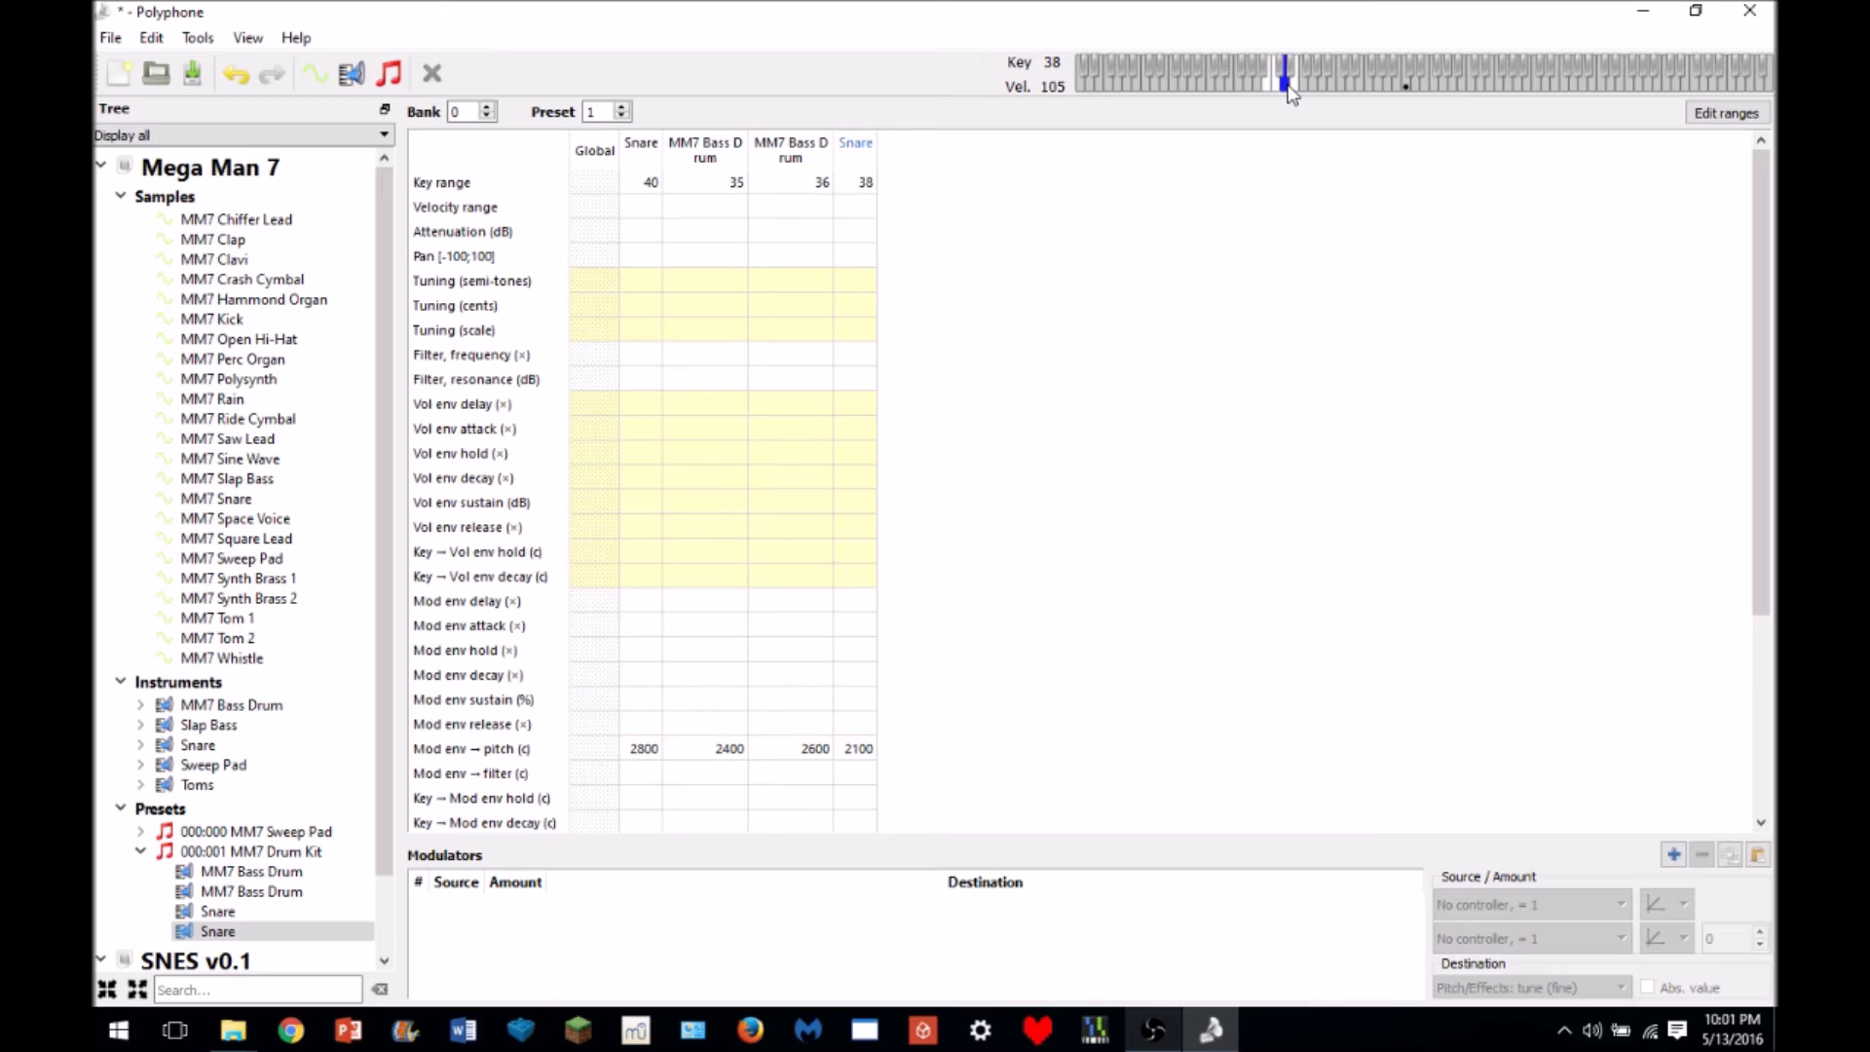
double_click(634, 747)
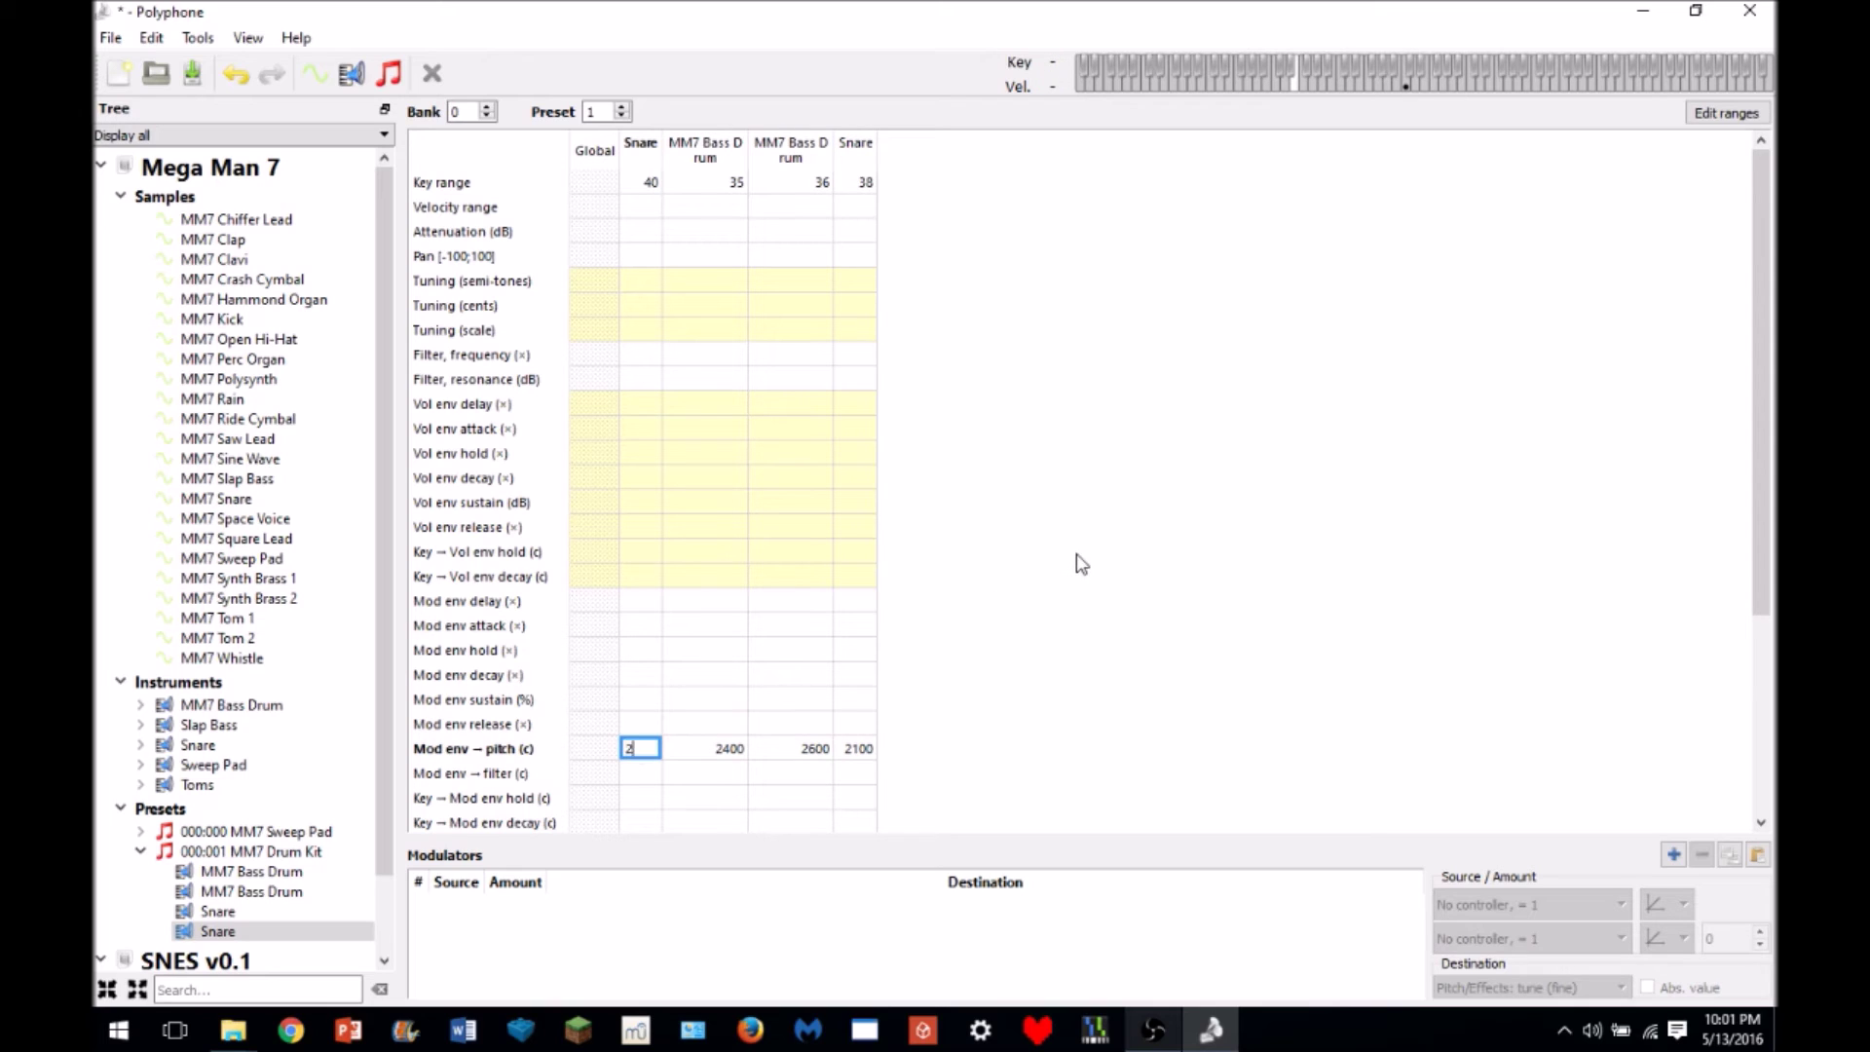
type("2500")
key("Return")
left_click(1287, 90)
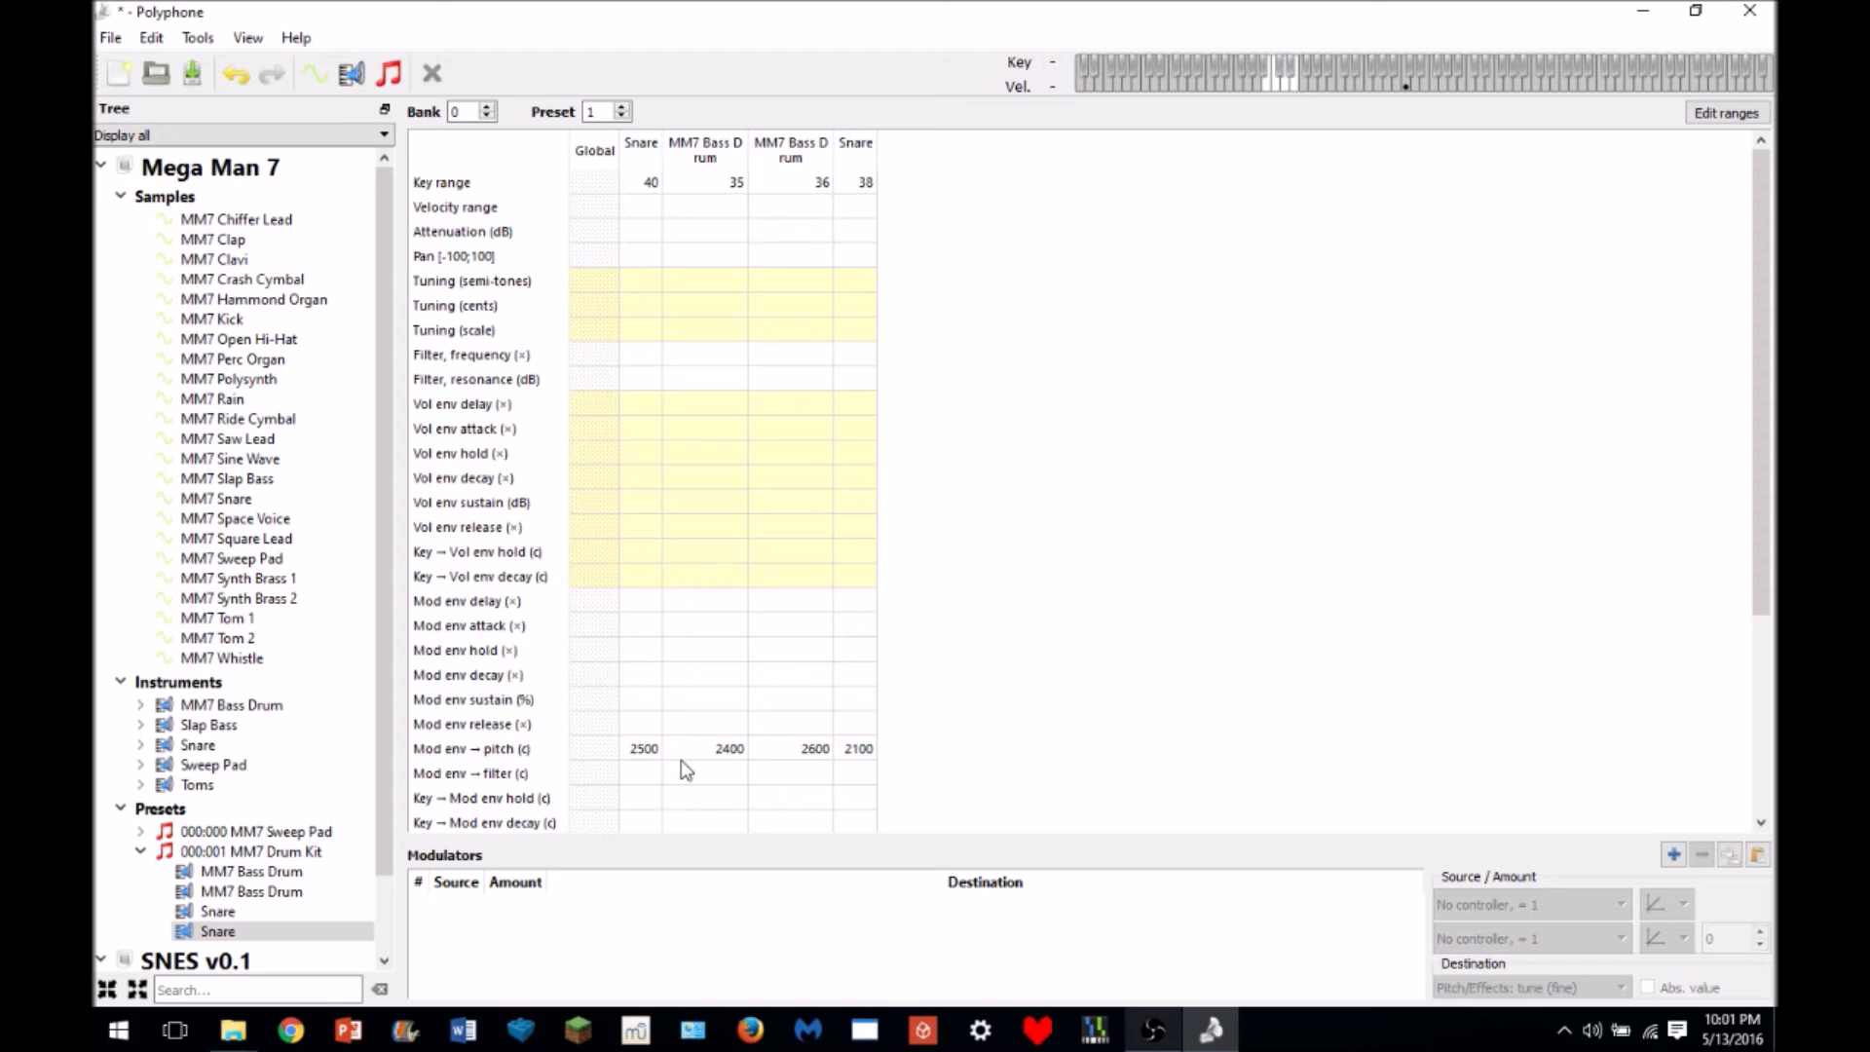
- Set the key 40 Snare's mod envelope to pitch amount to 2450 and sound the snare keys
double_click(654, 748)
type("2450")
key("Return")
left_click(1296, 96)
left_click(1288, 89)
- Link the MM7 Tom 1 sample to the Toms instrument five more times and expand the instrument
left_click(198, 786)
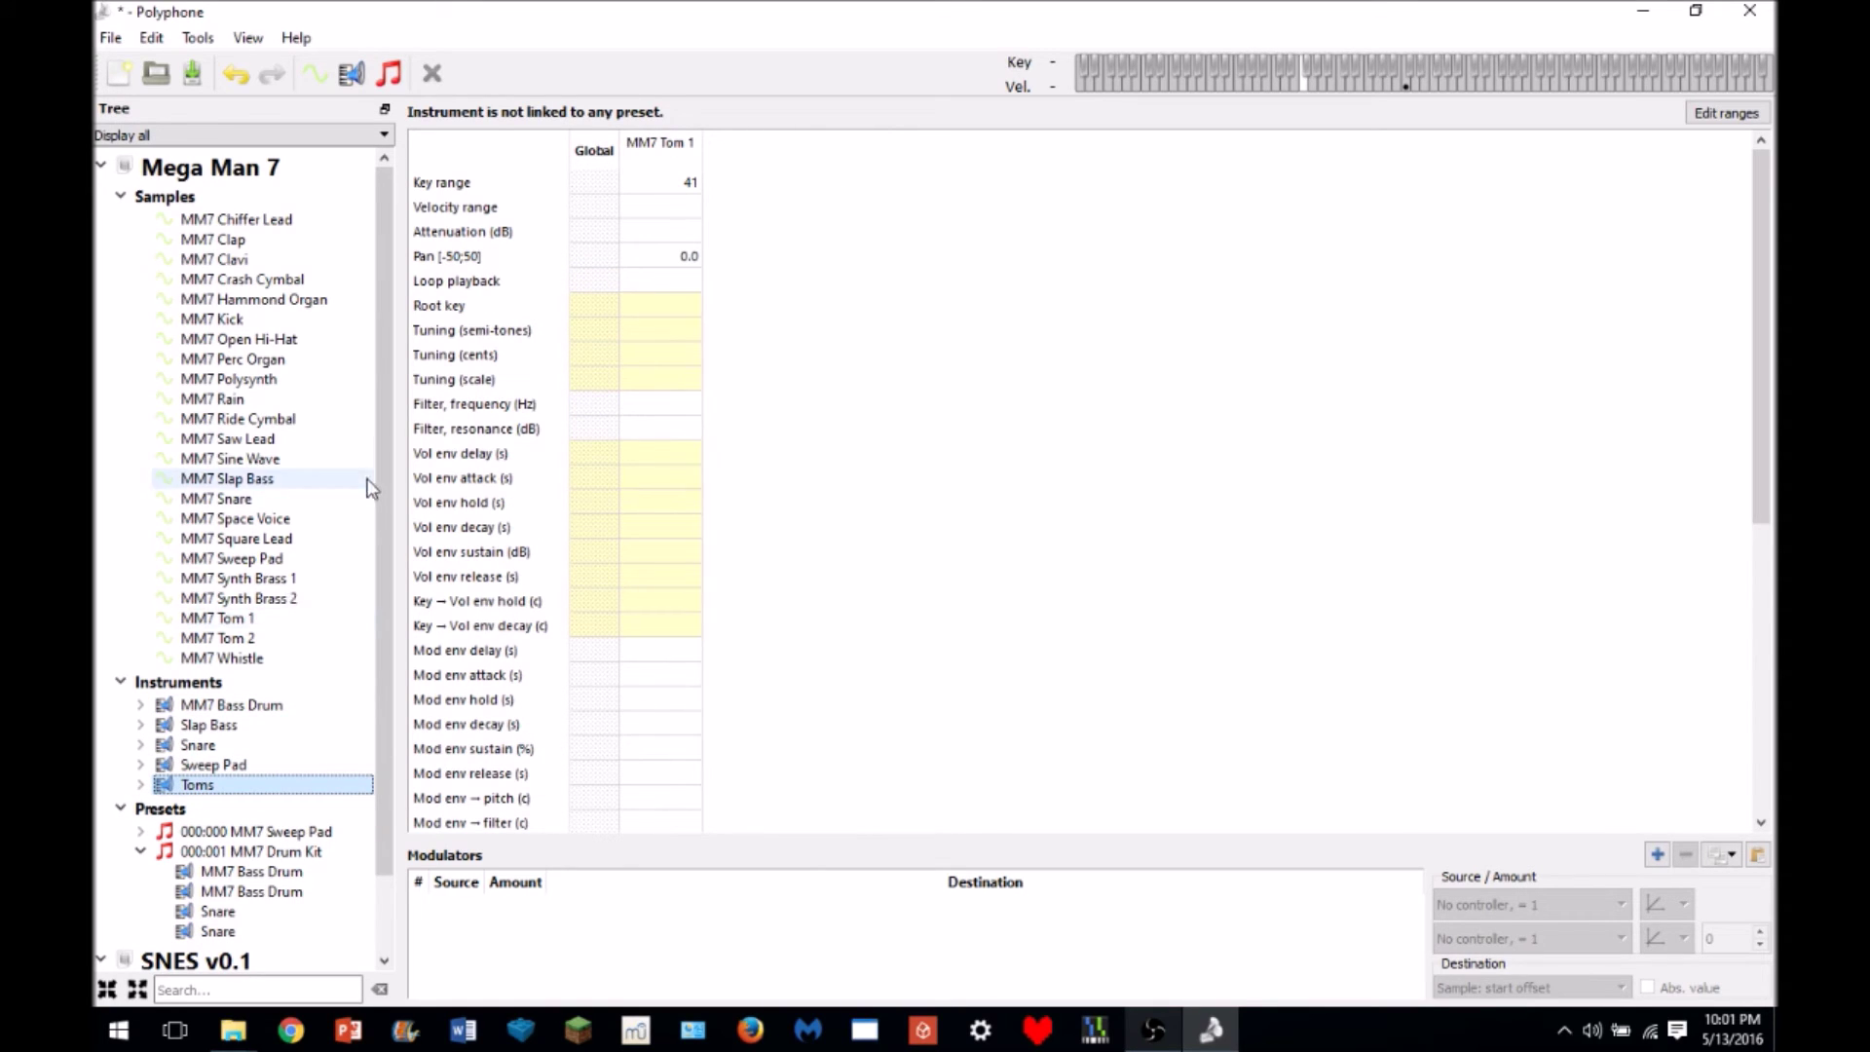
left_click(230, 625)
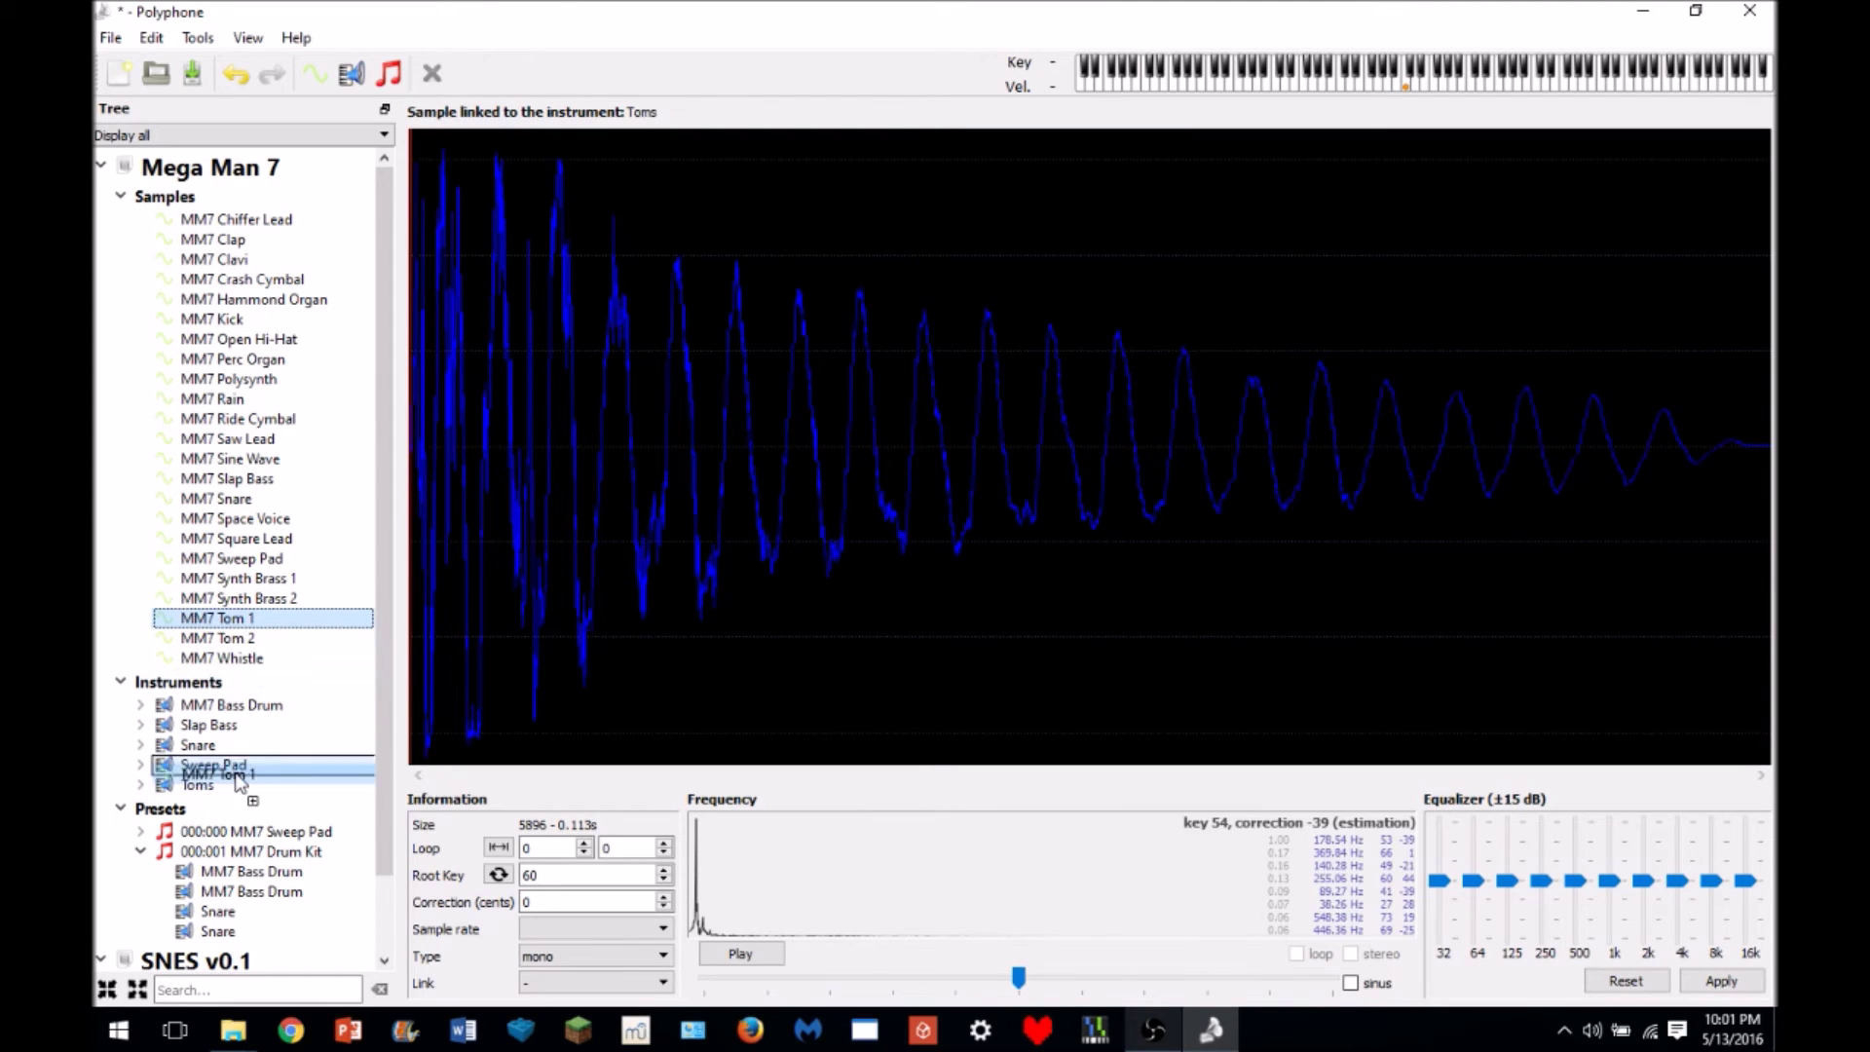
left_click_drag(246, 624, 178, 790)
left_click(180, 787)
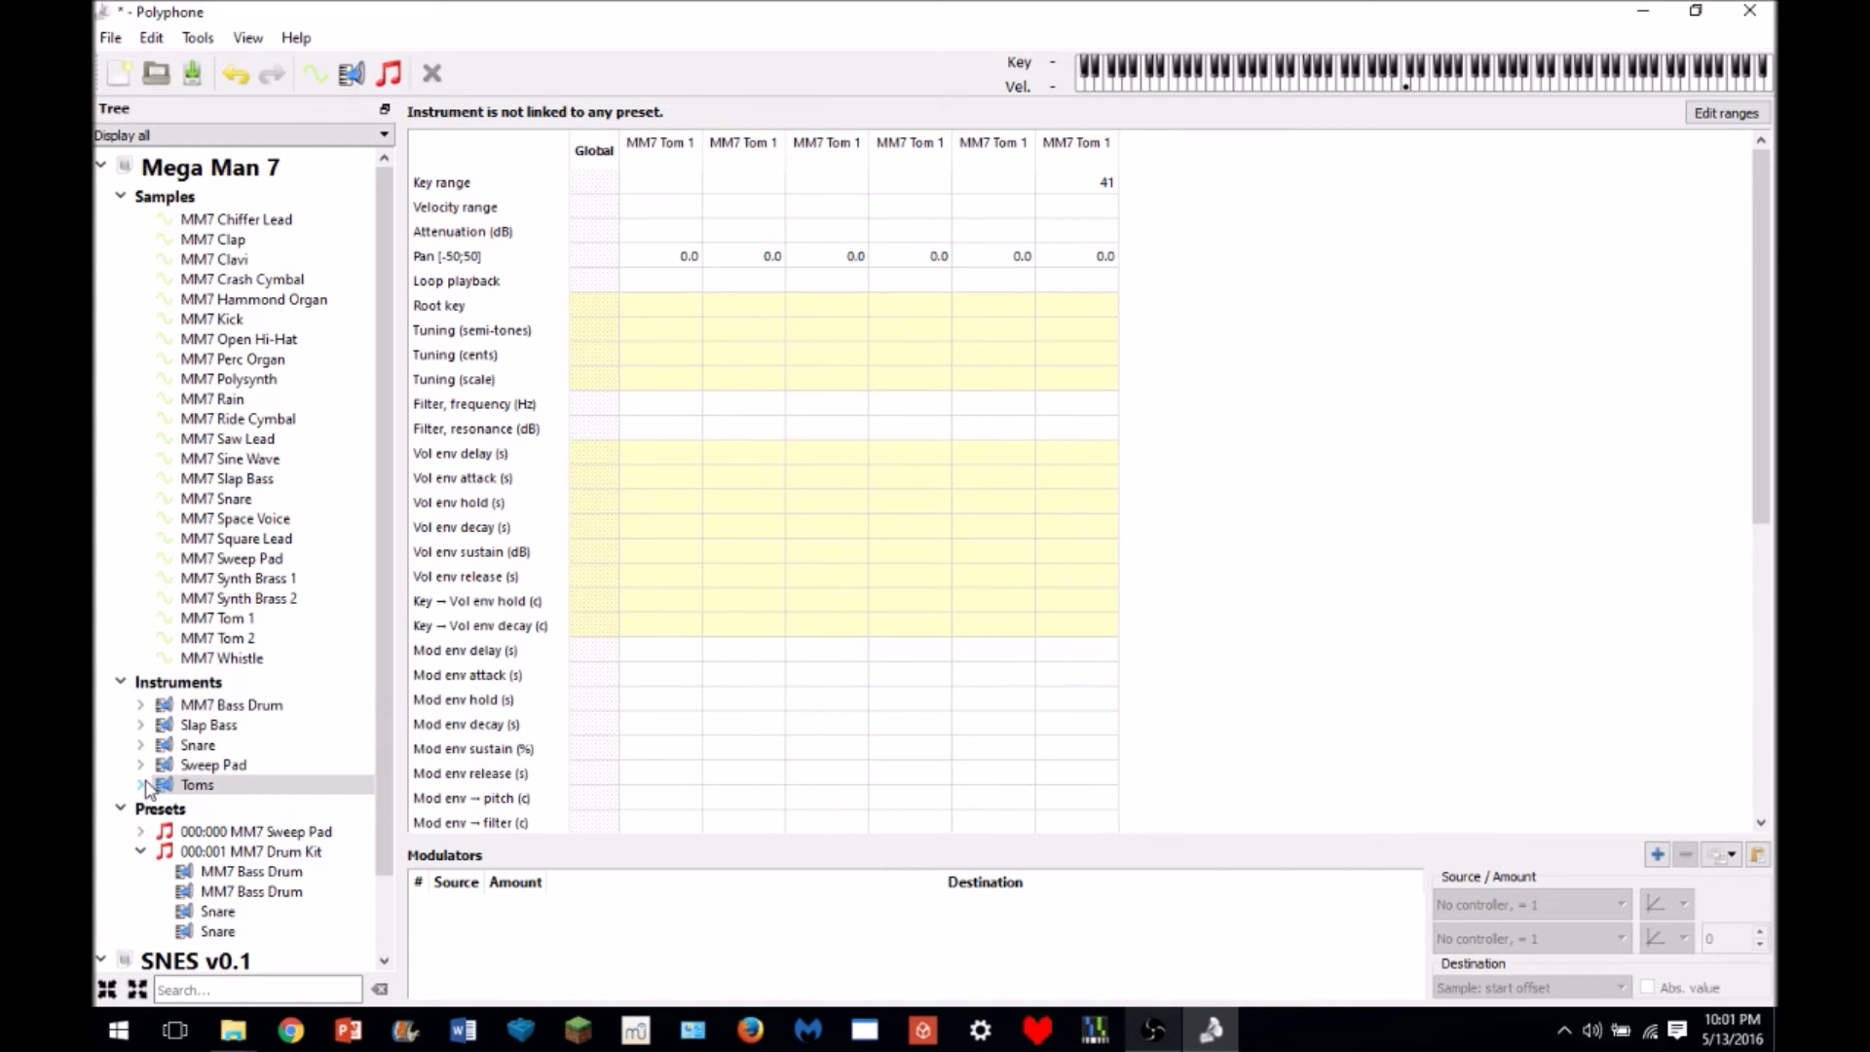
left_click(175, 789)
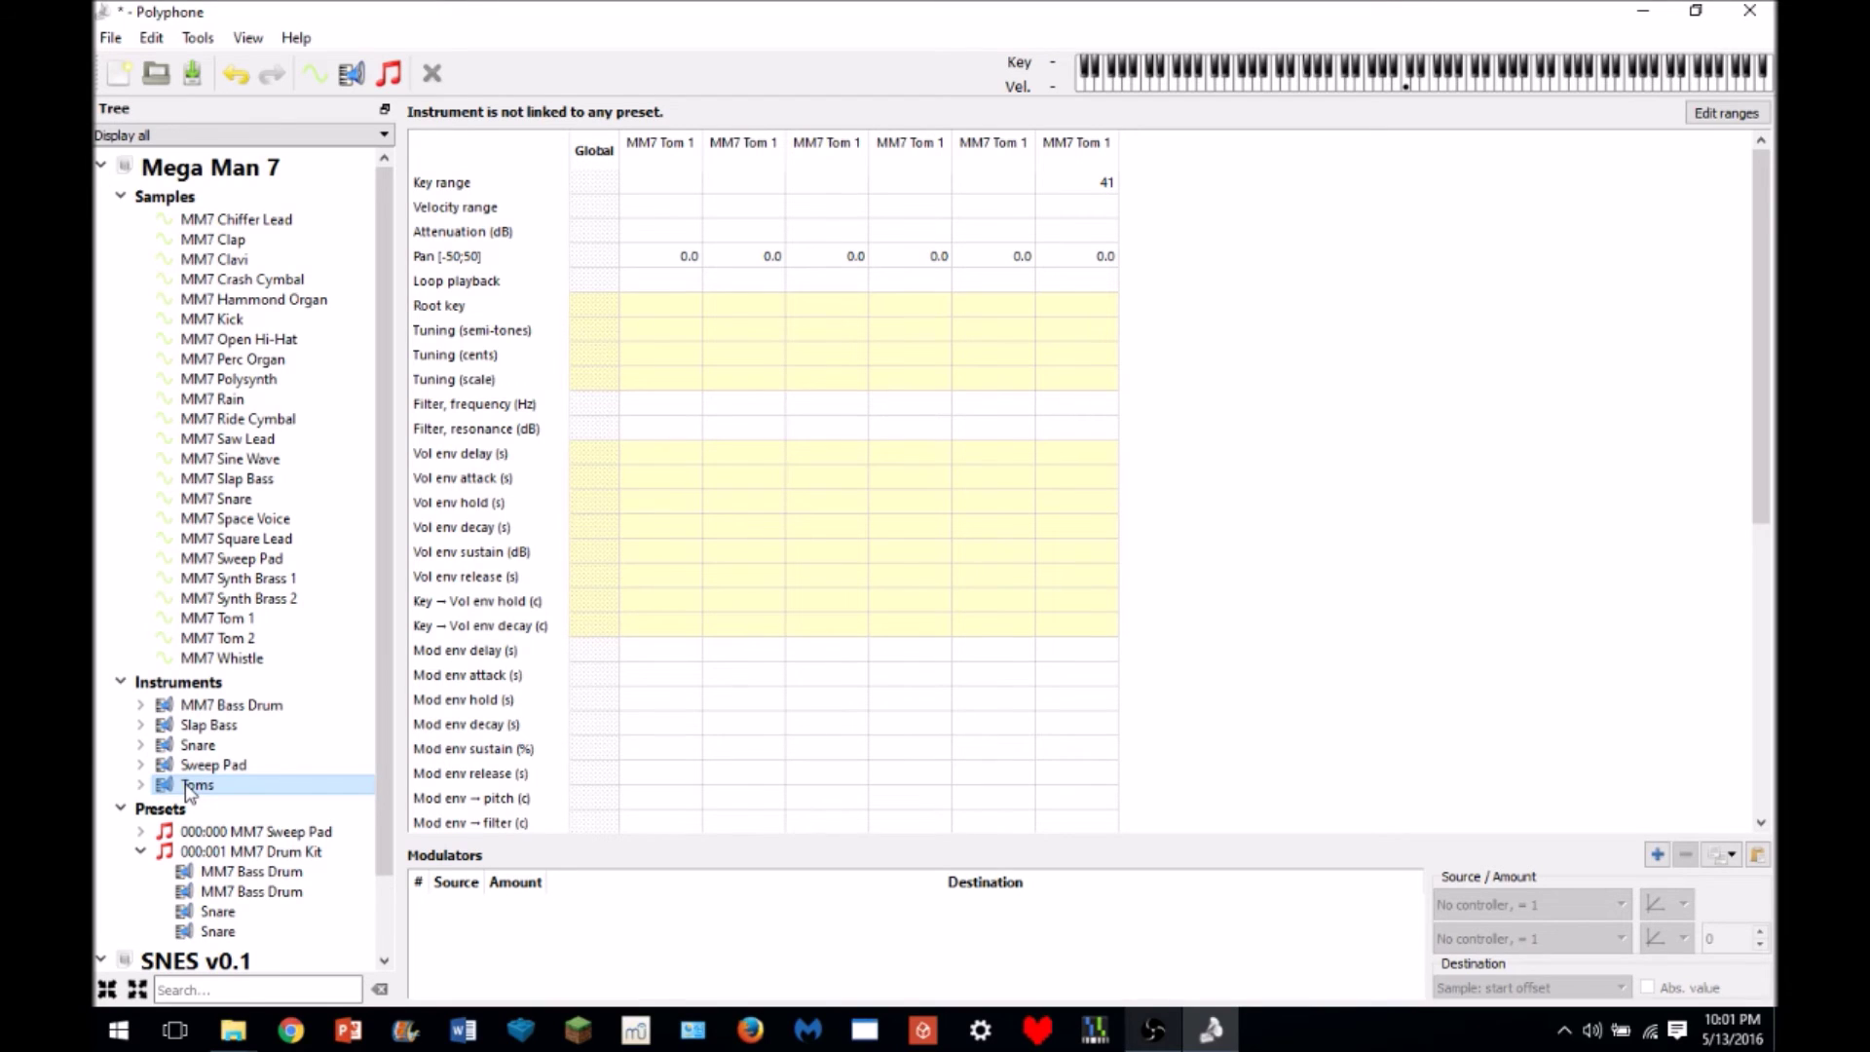
left_click(190, 786)
- Select the MM7 Tom 1 division mapped to key 41 and sound that key several times
left_click(1106, 151)
left_click(1300, 86)
left_click(1301, 84)
left_click(1307, 82)
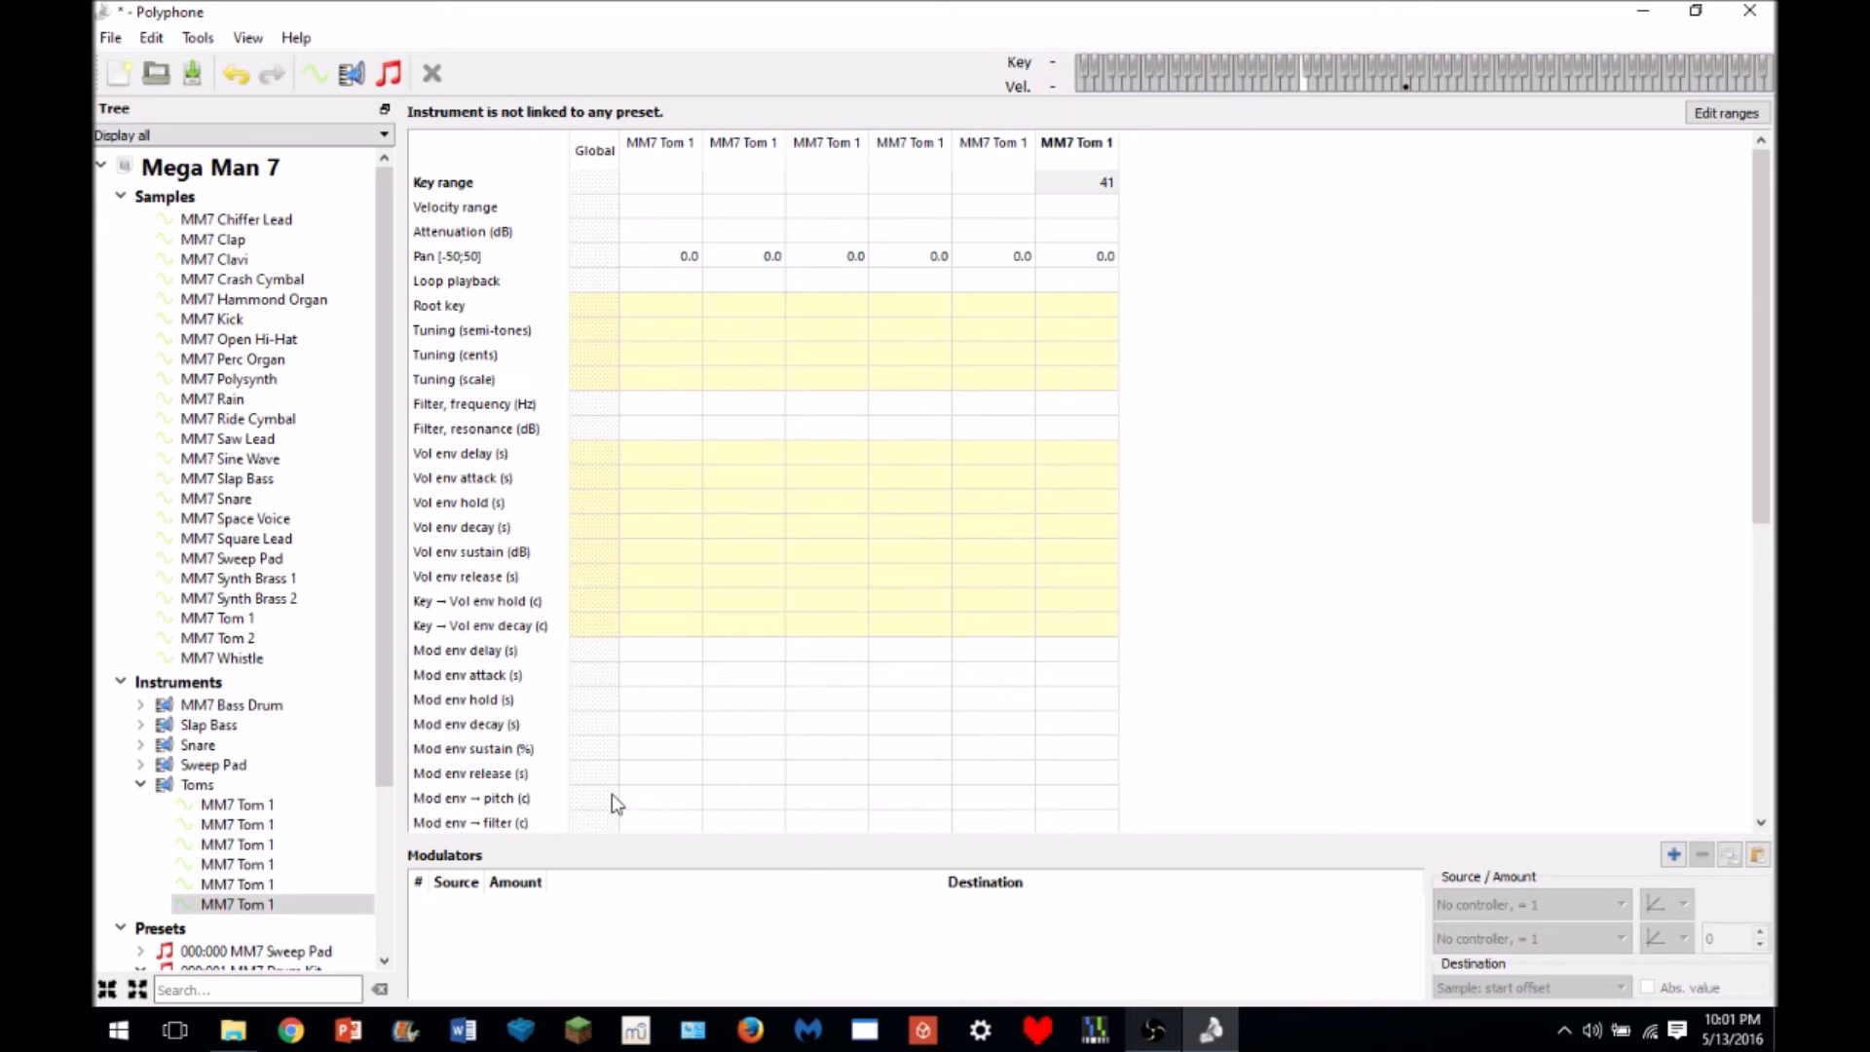
- Try mod envelope to pitch amounts of 2100 and 1500 across the whole Toms instrument, sounding the tom after each
left_click(490, 801)
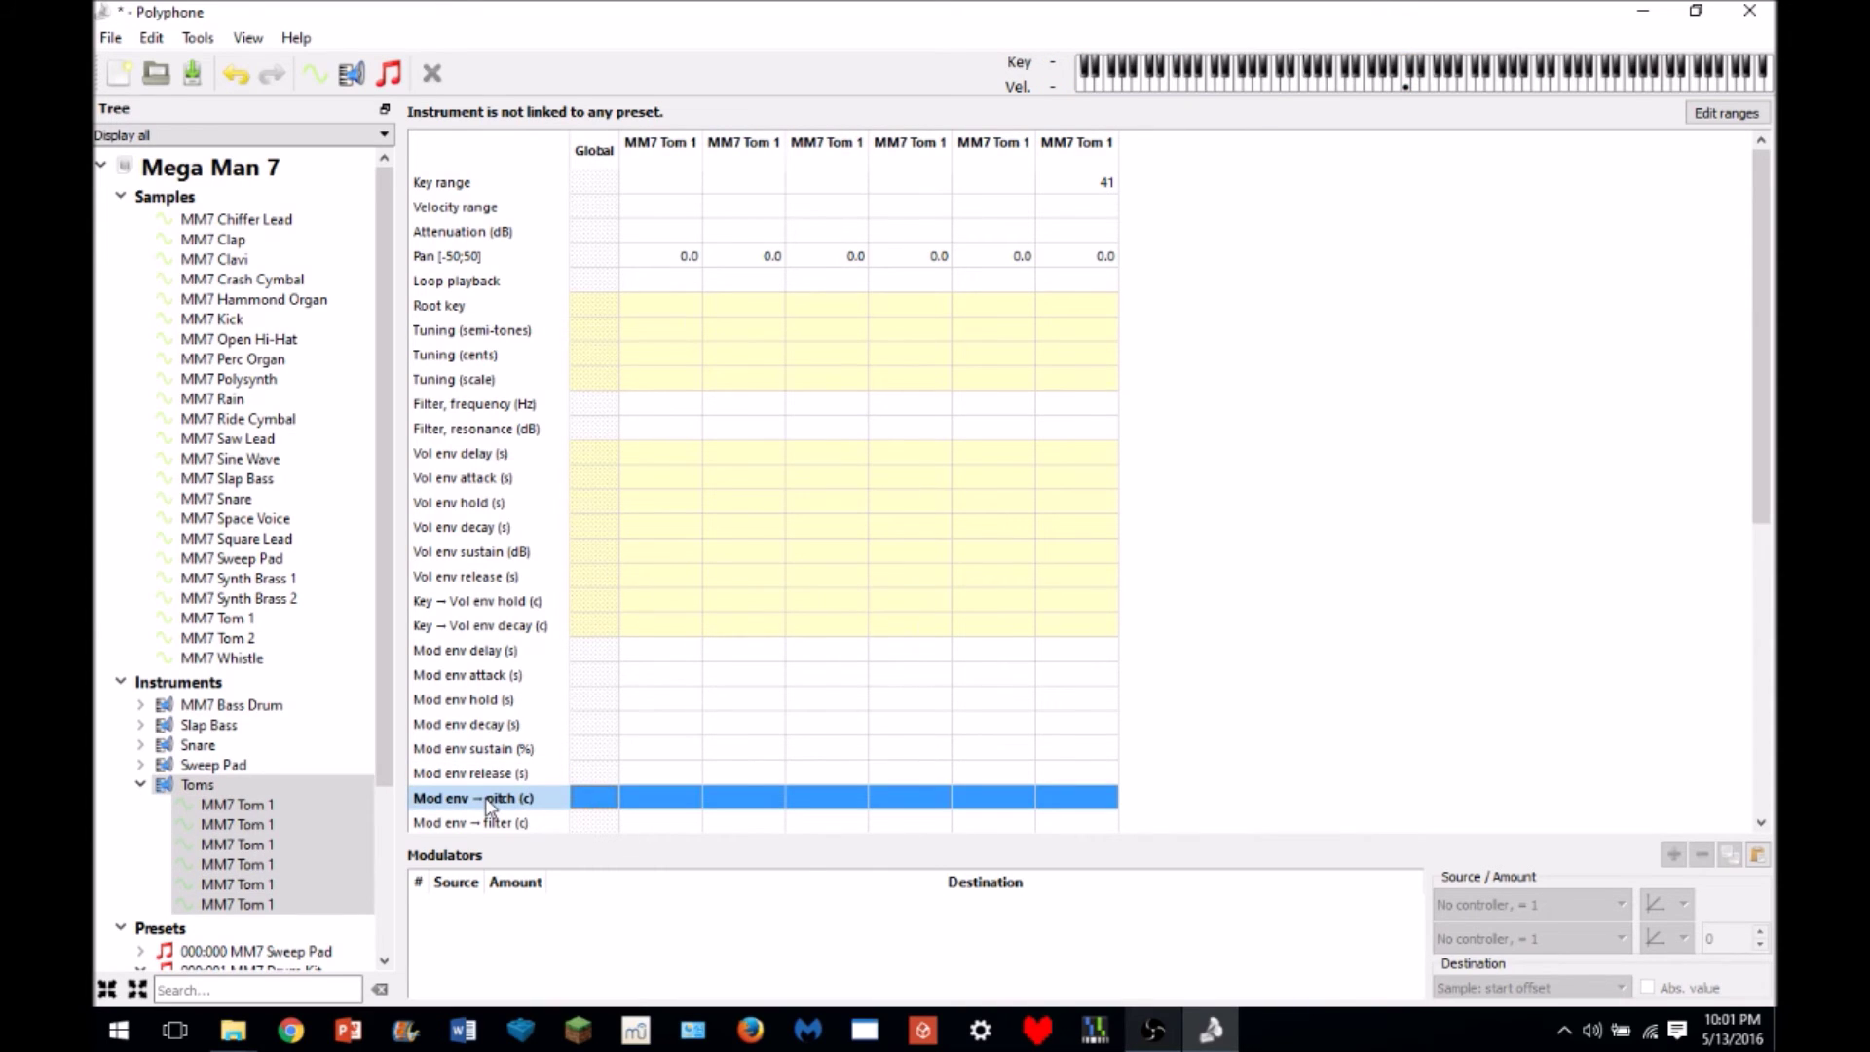
type("2")
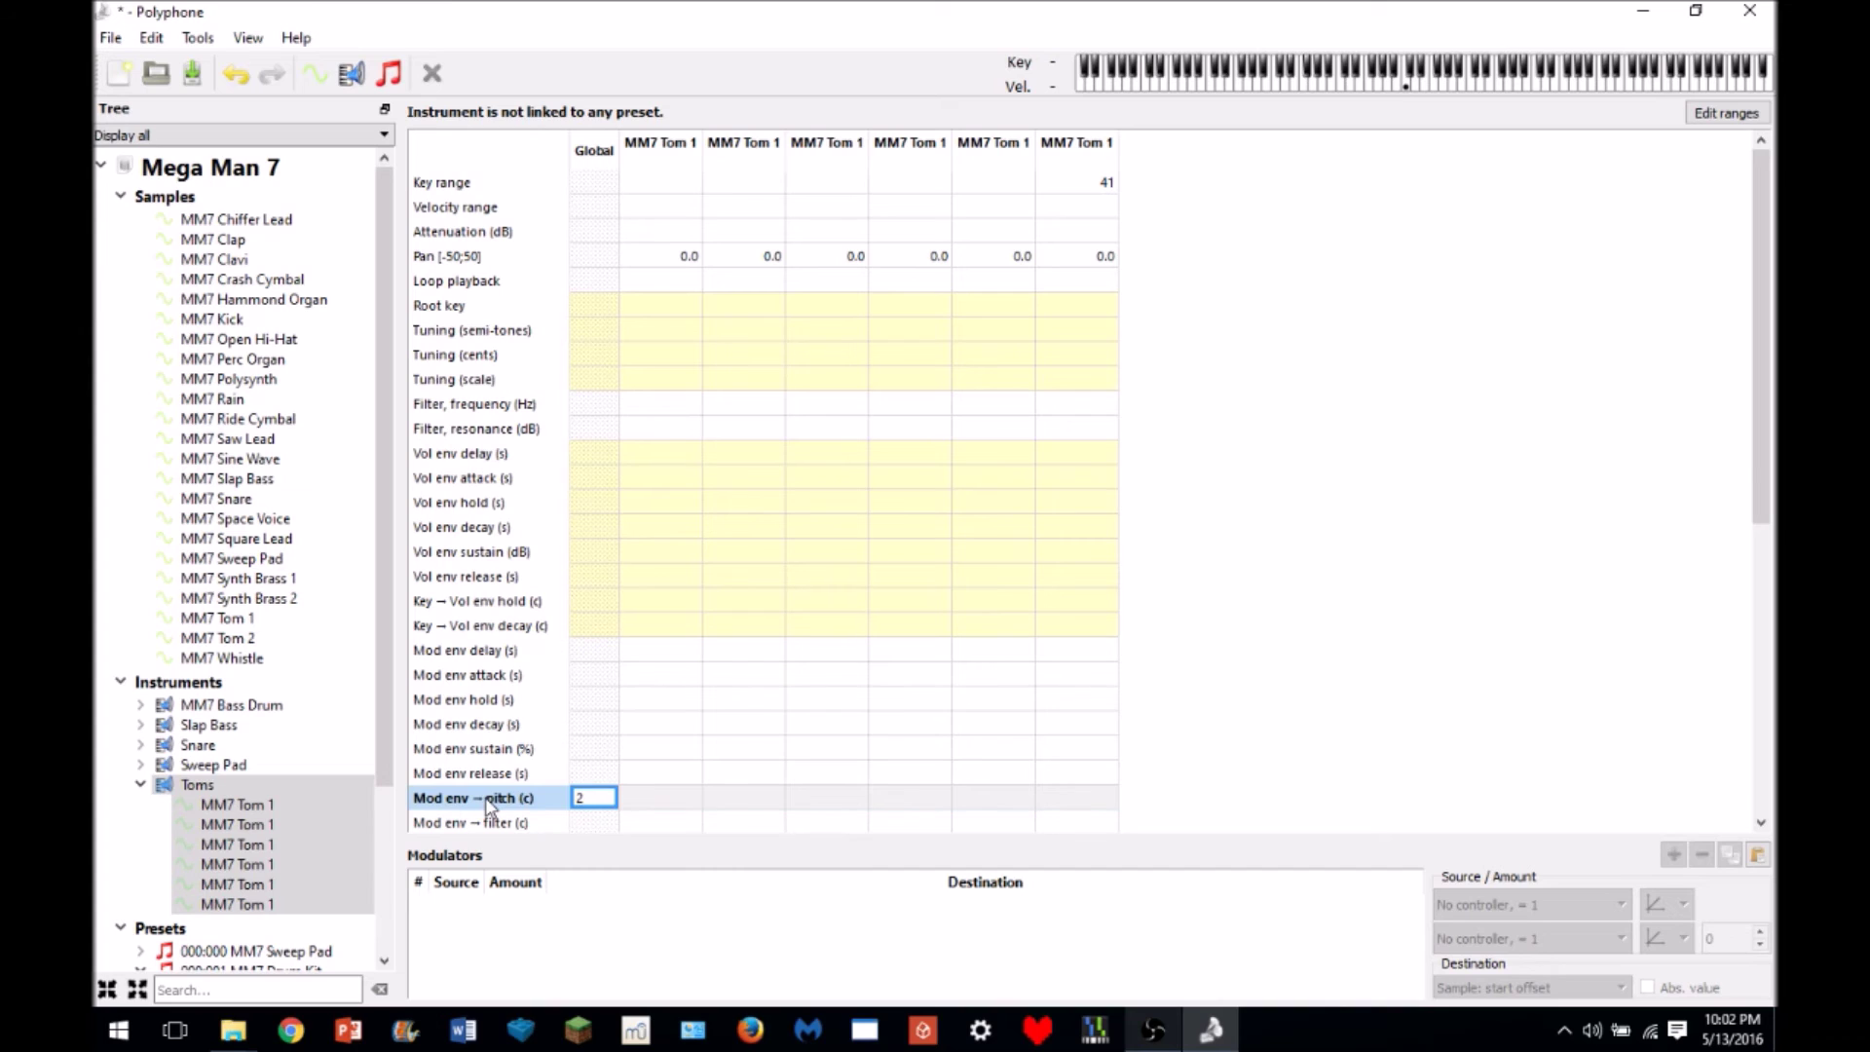
type("100")
key("Return")
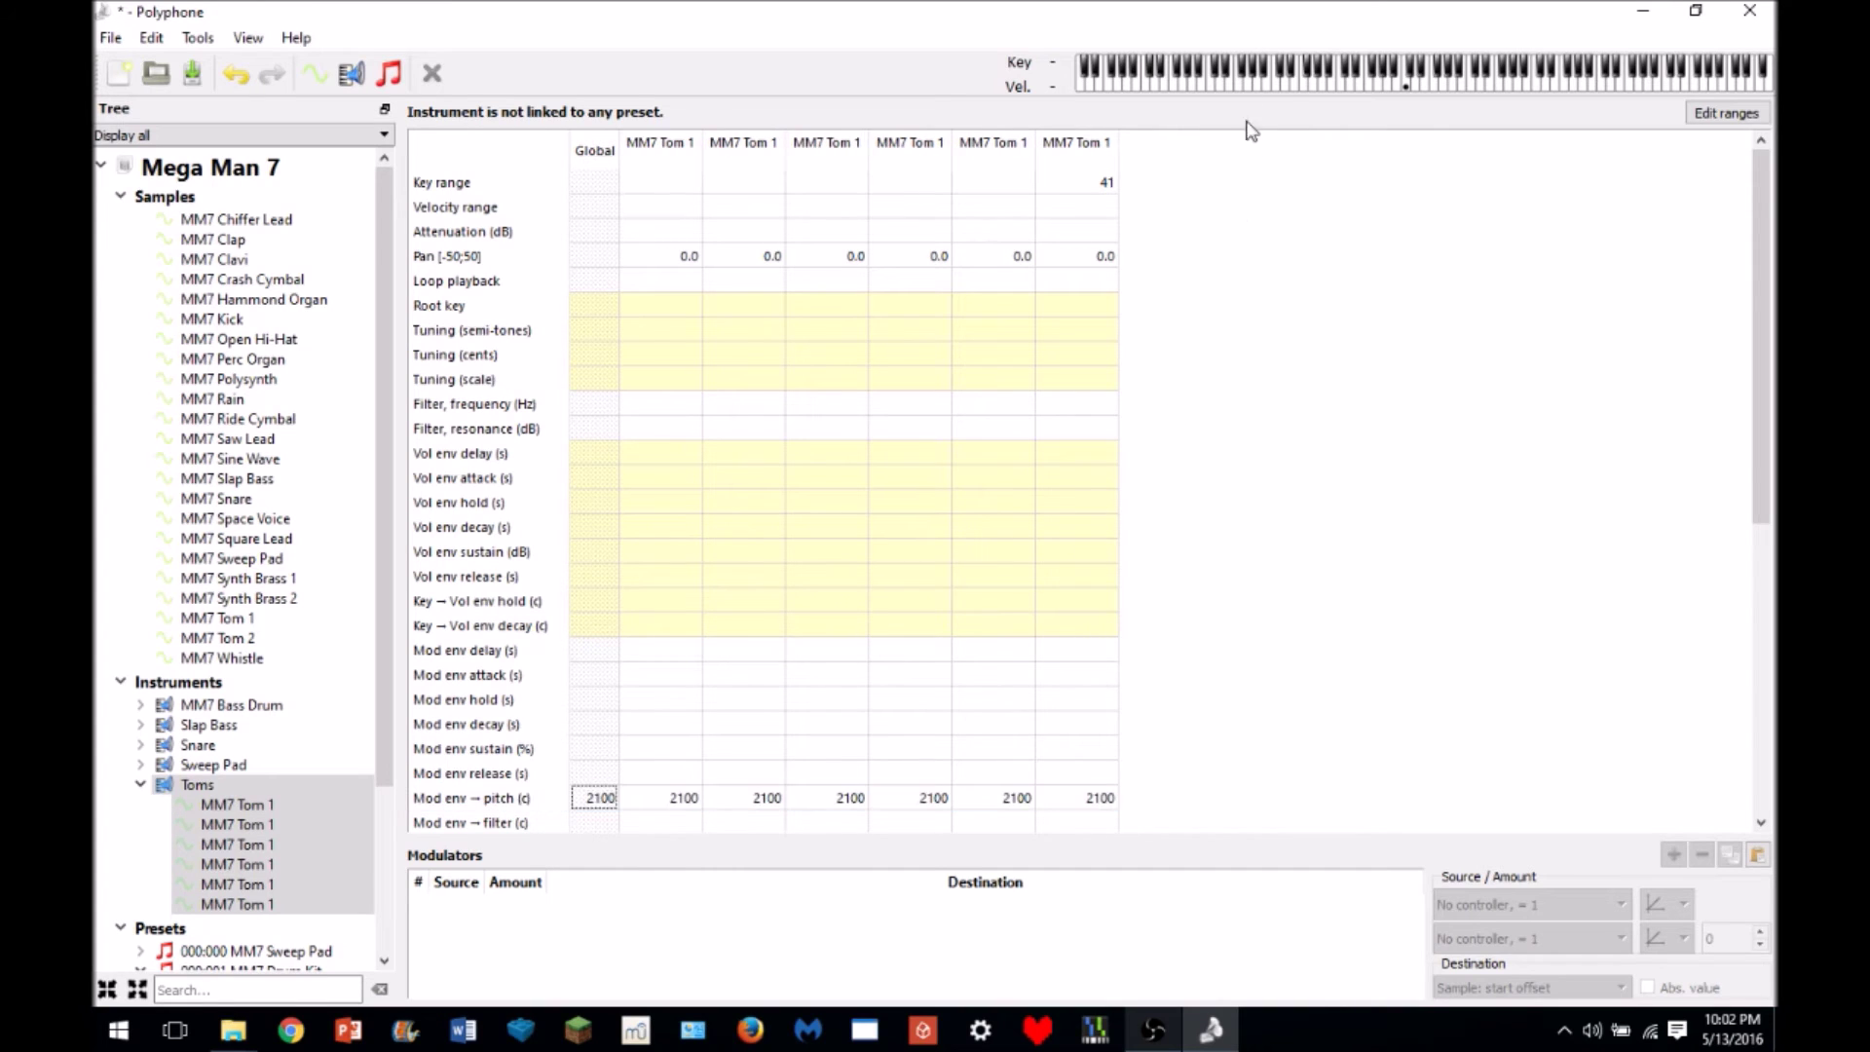
left_click(1097, 185)
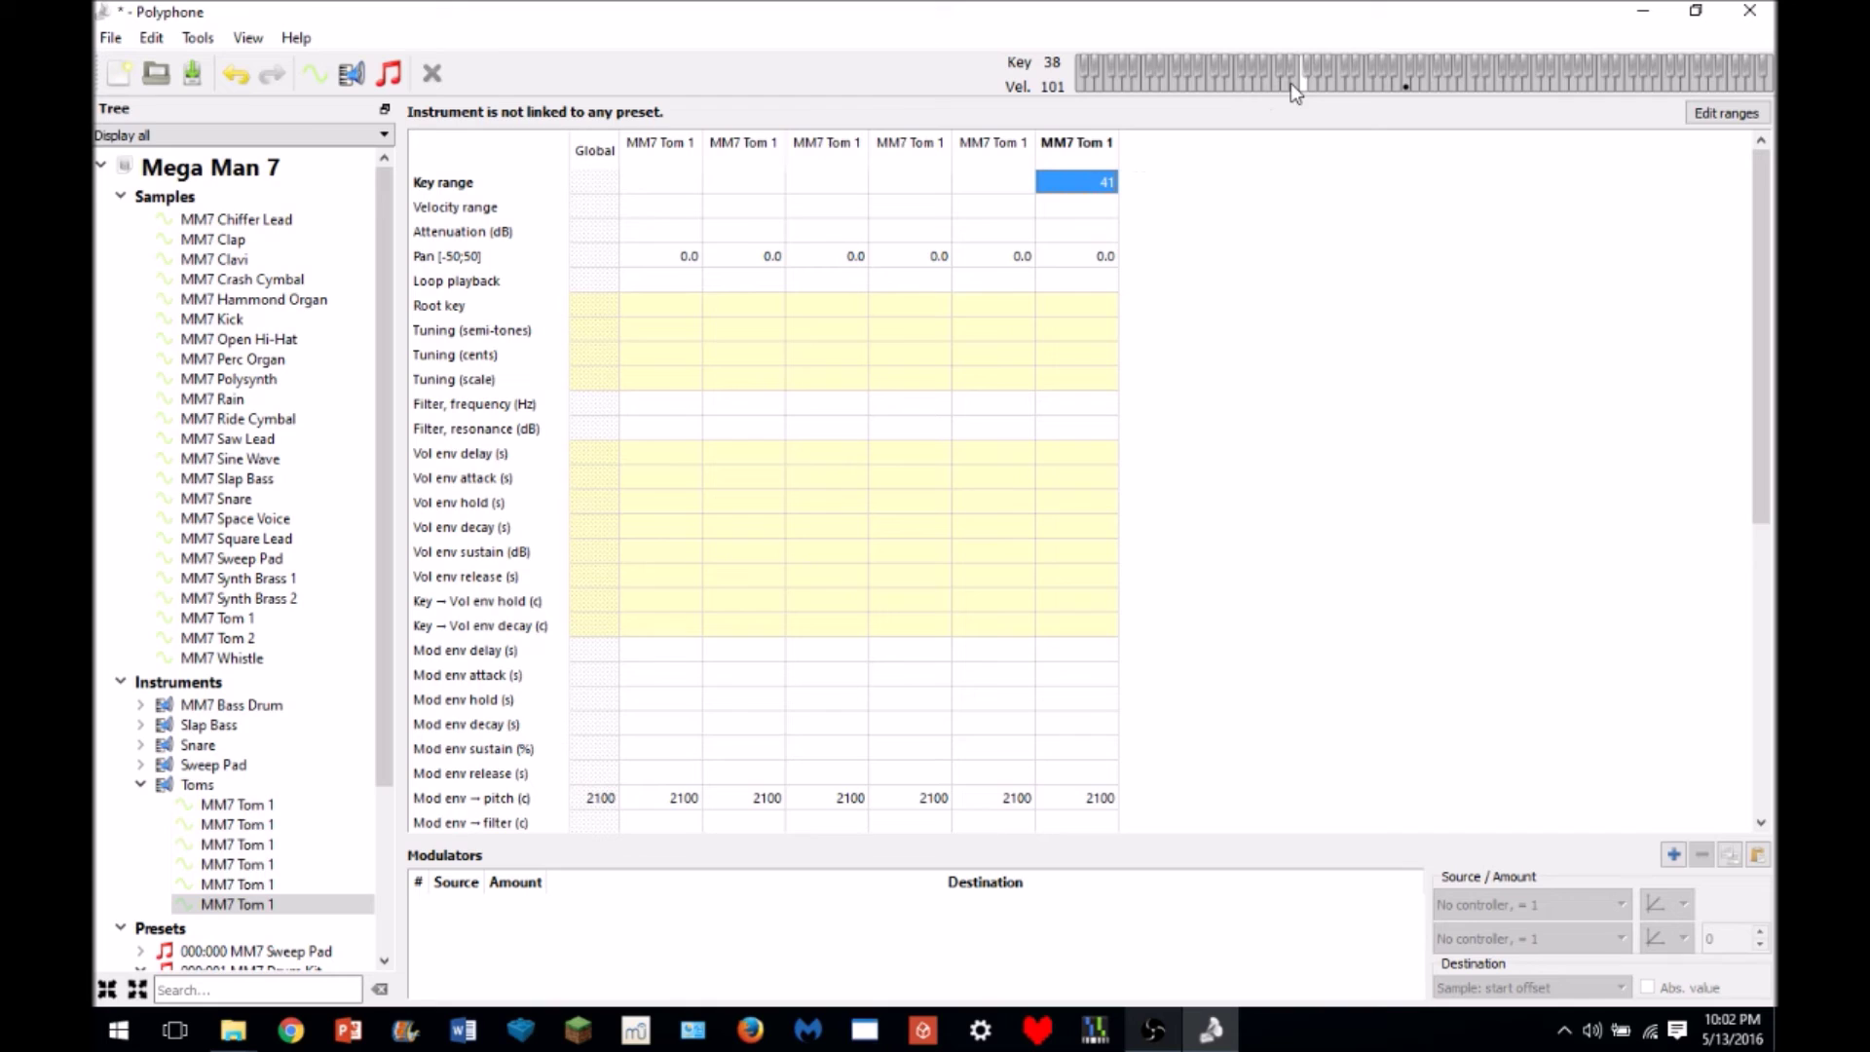
left_click(522, 799)
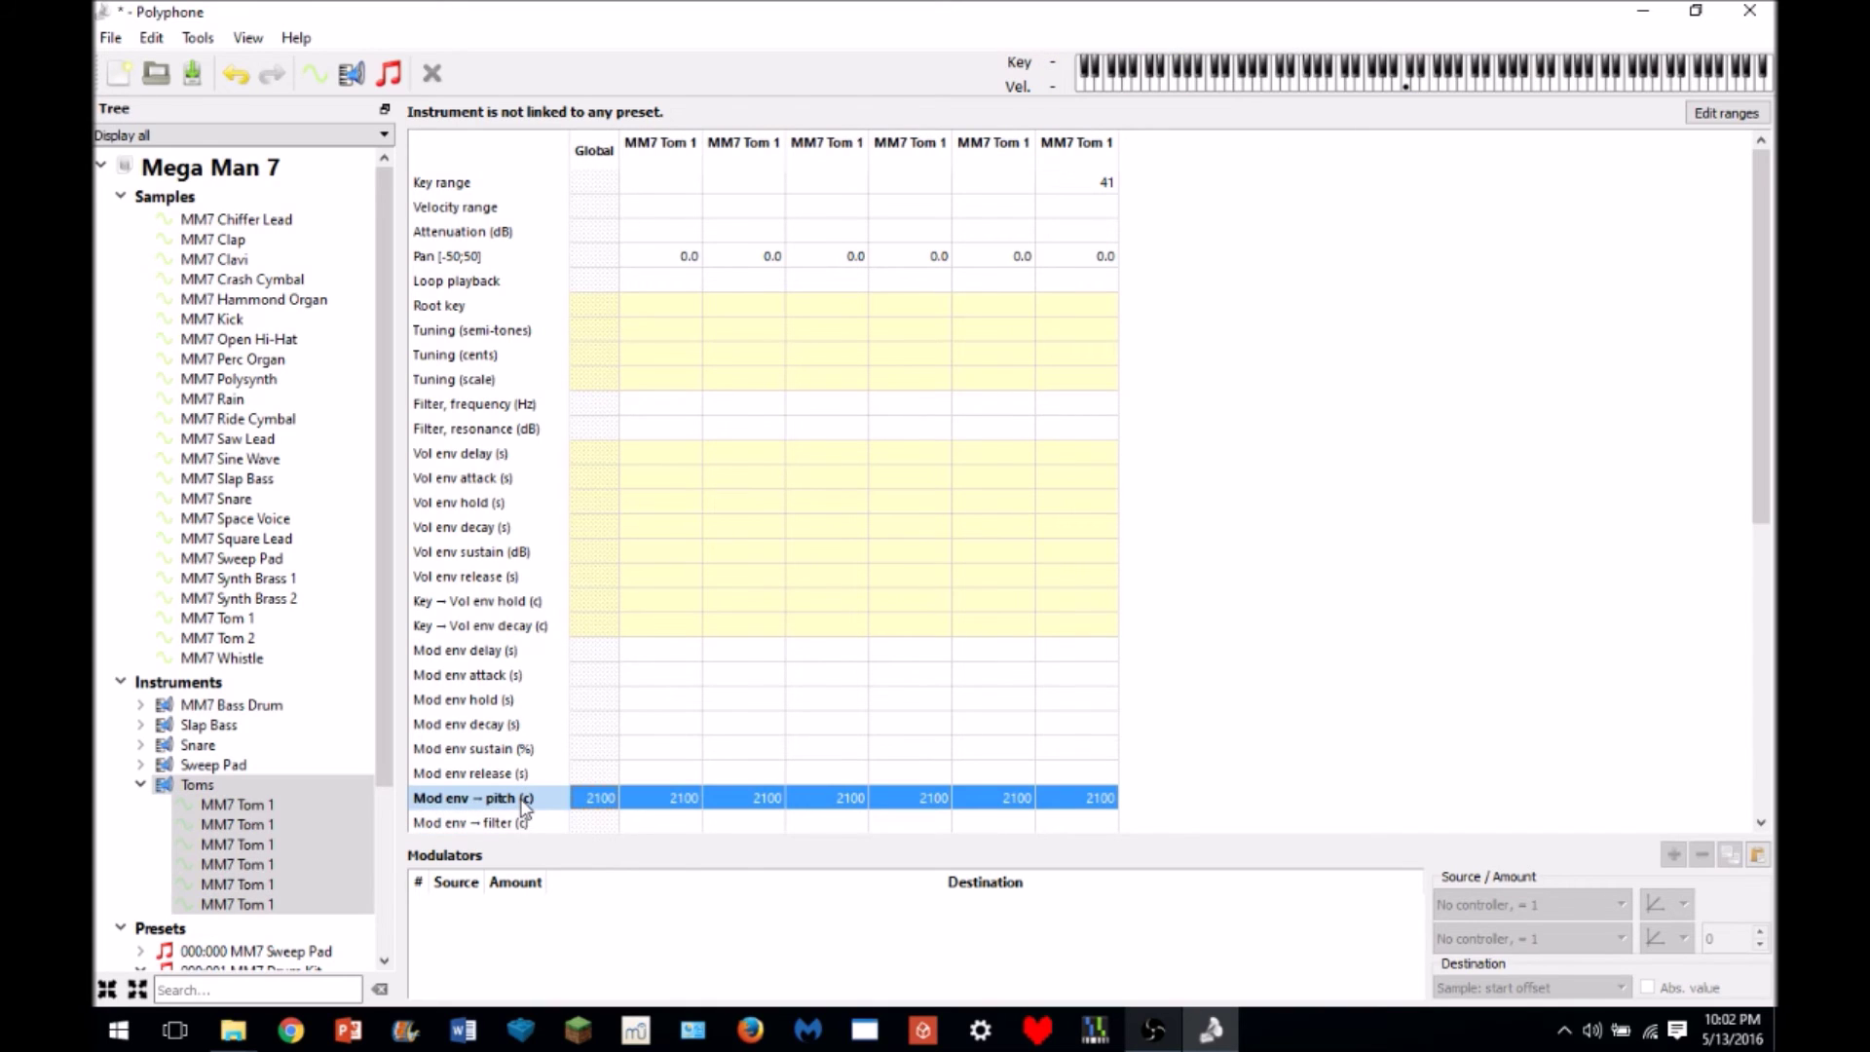
type("1500")
key("Return")
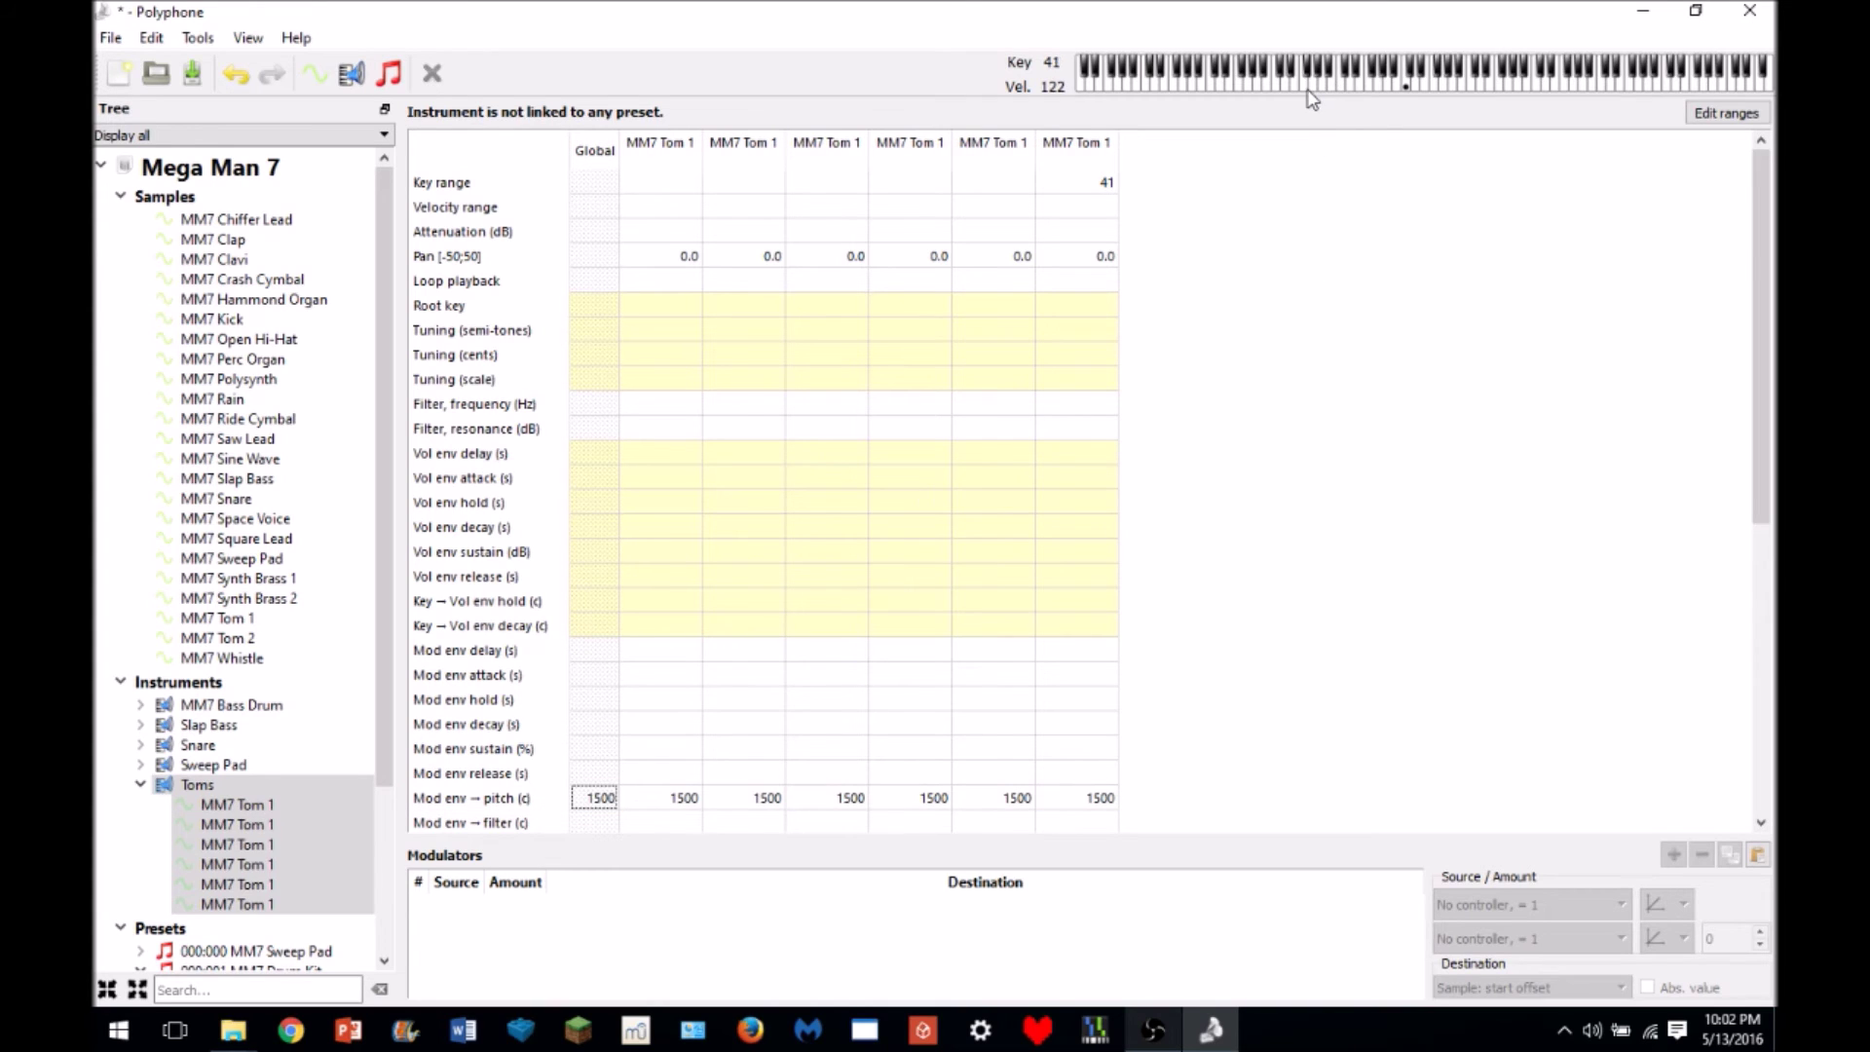
left_click(551, 796)
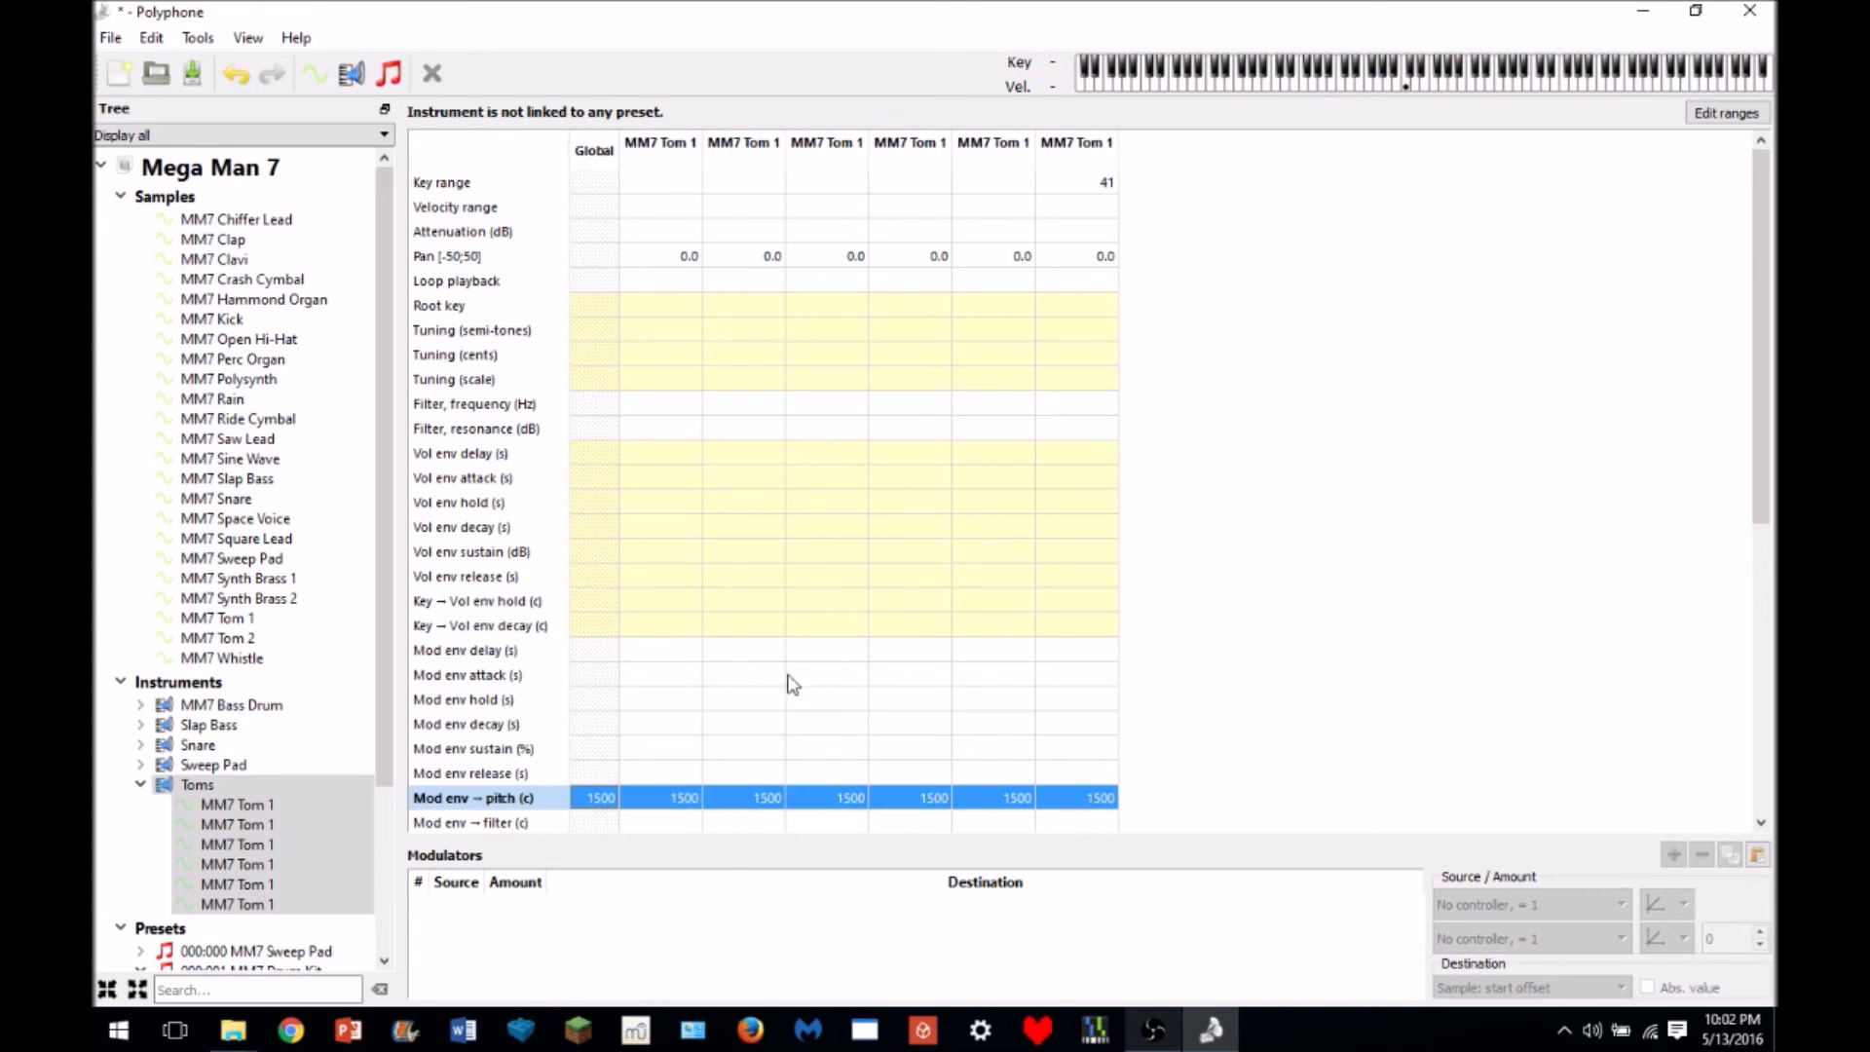
left_click(1110, 203)
left_click(1303, 85)
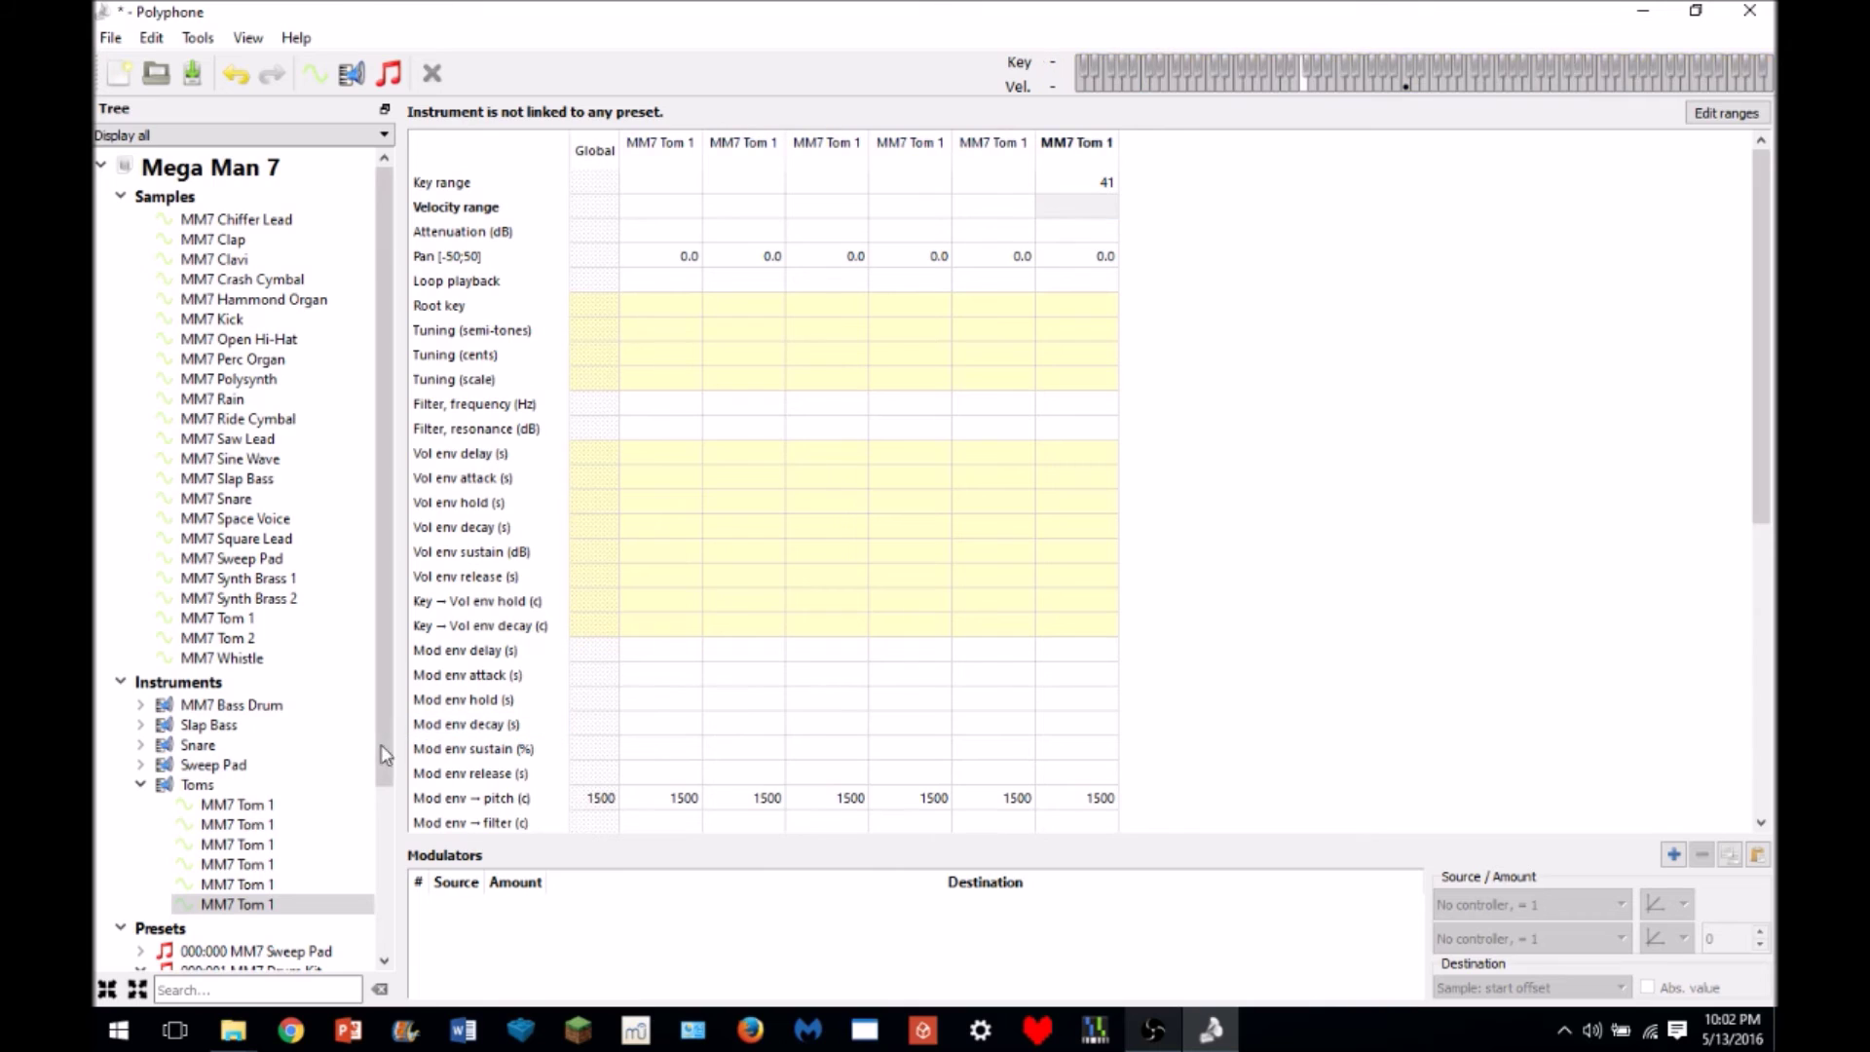
- Set the mod envelope to pitch amount to 100 for the global and all Toms divisions, and sound the low keys
left_click(471, 797)
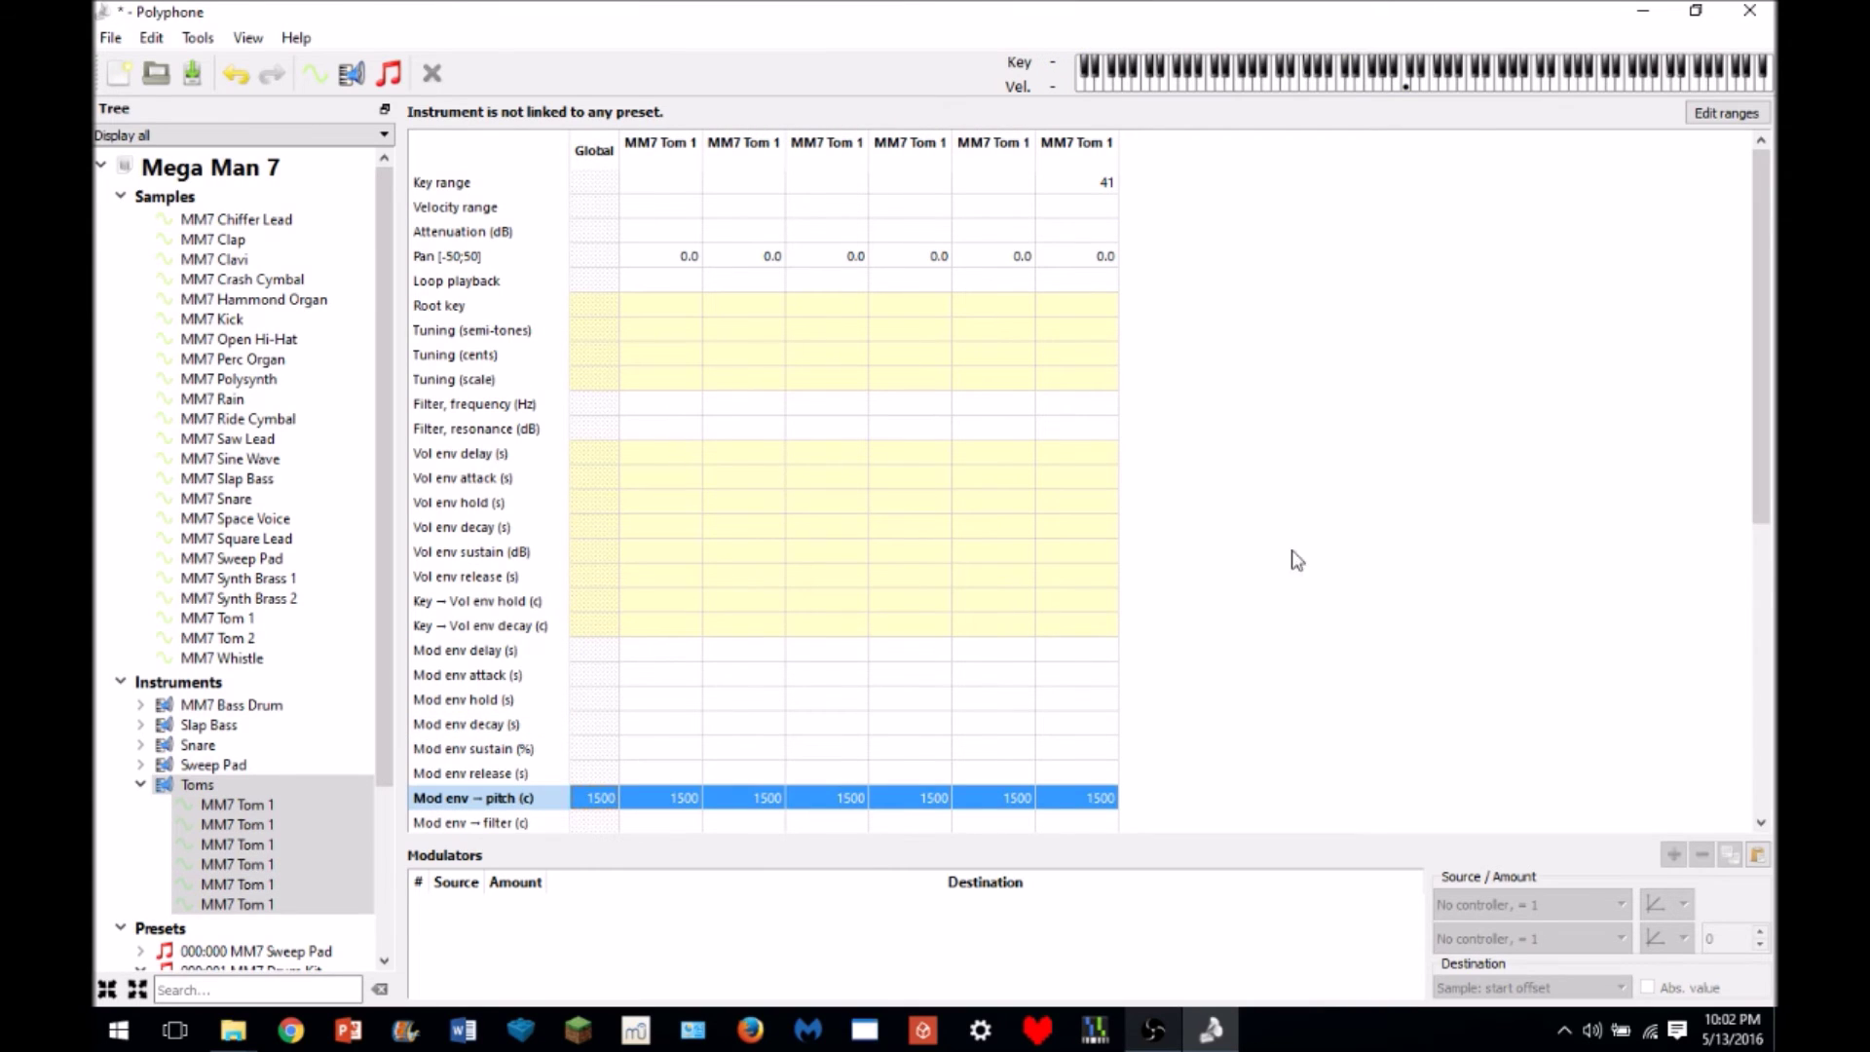
type("100")
key("Return")
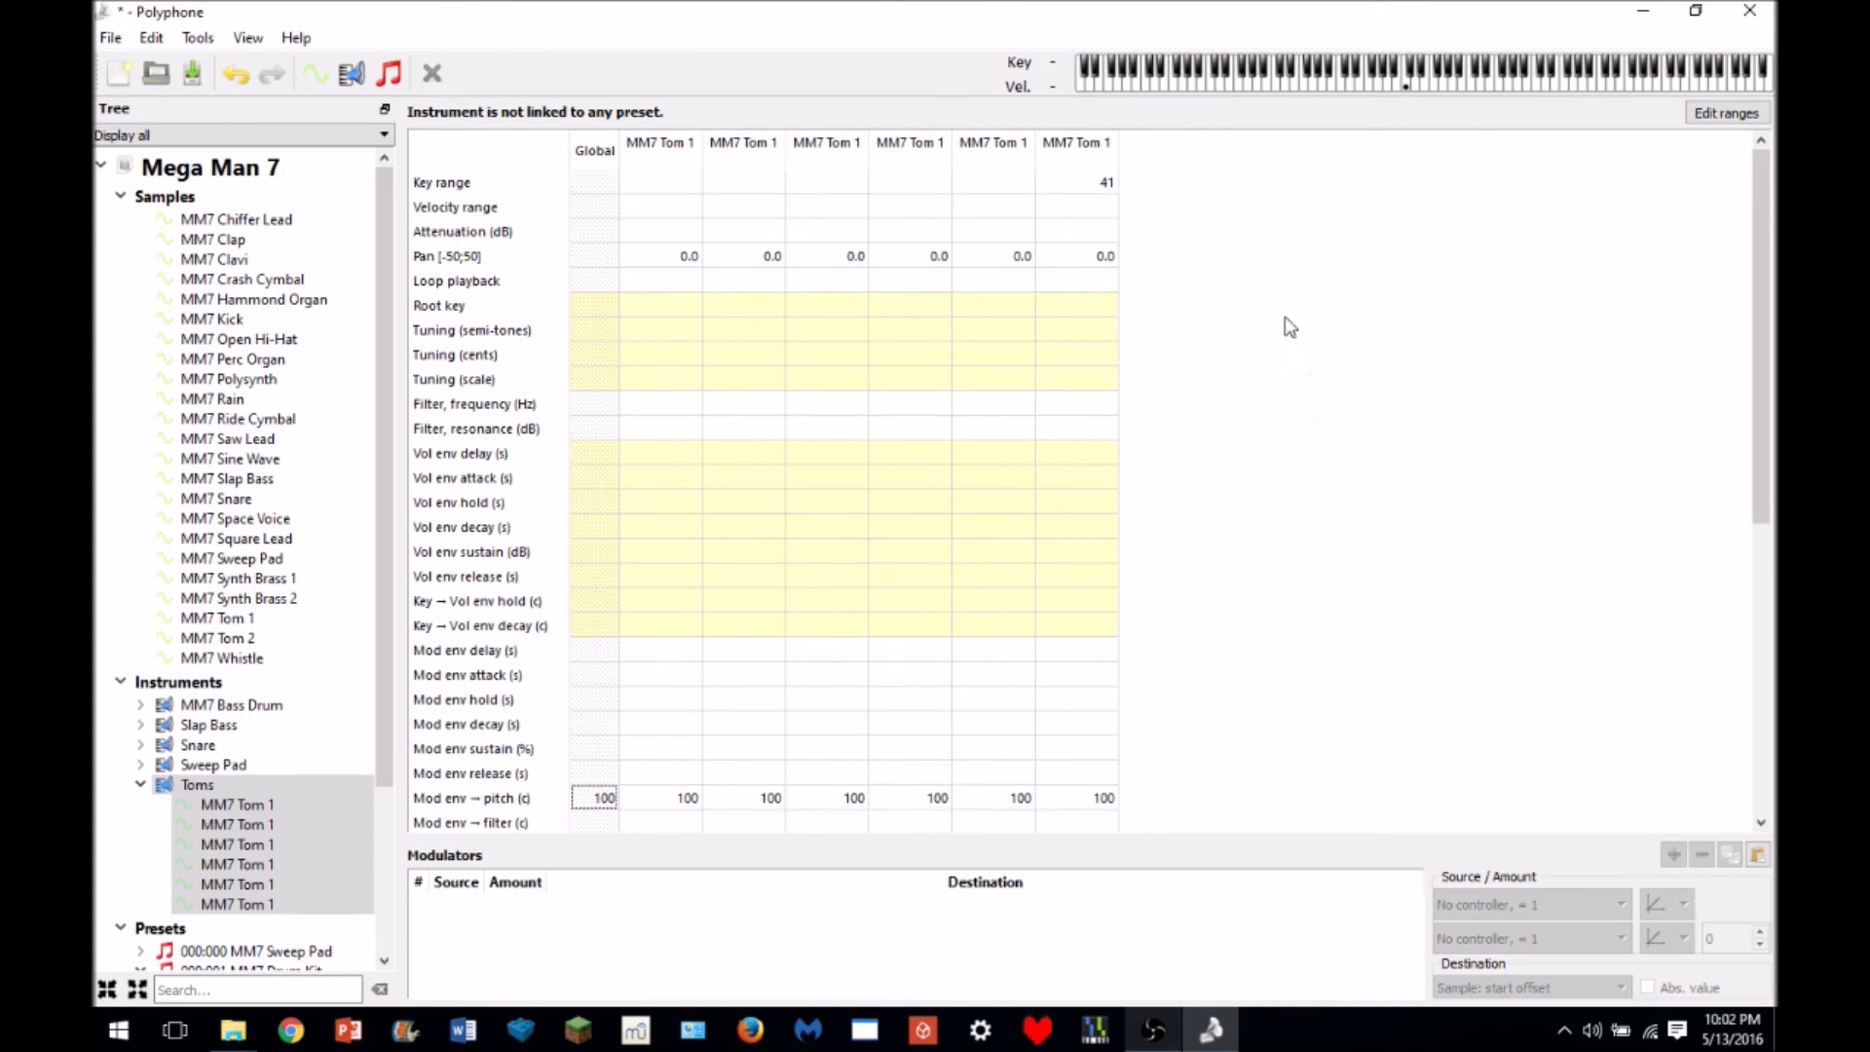
left_click_drag(1271, 83, 1306, 94)
- Set the key ranges of the five unmapped MM7 Tom 1 divisions to 42, 43, 44, 45 and 46, working away from key 41
left_click(979, 801)
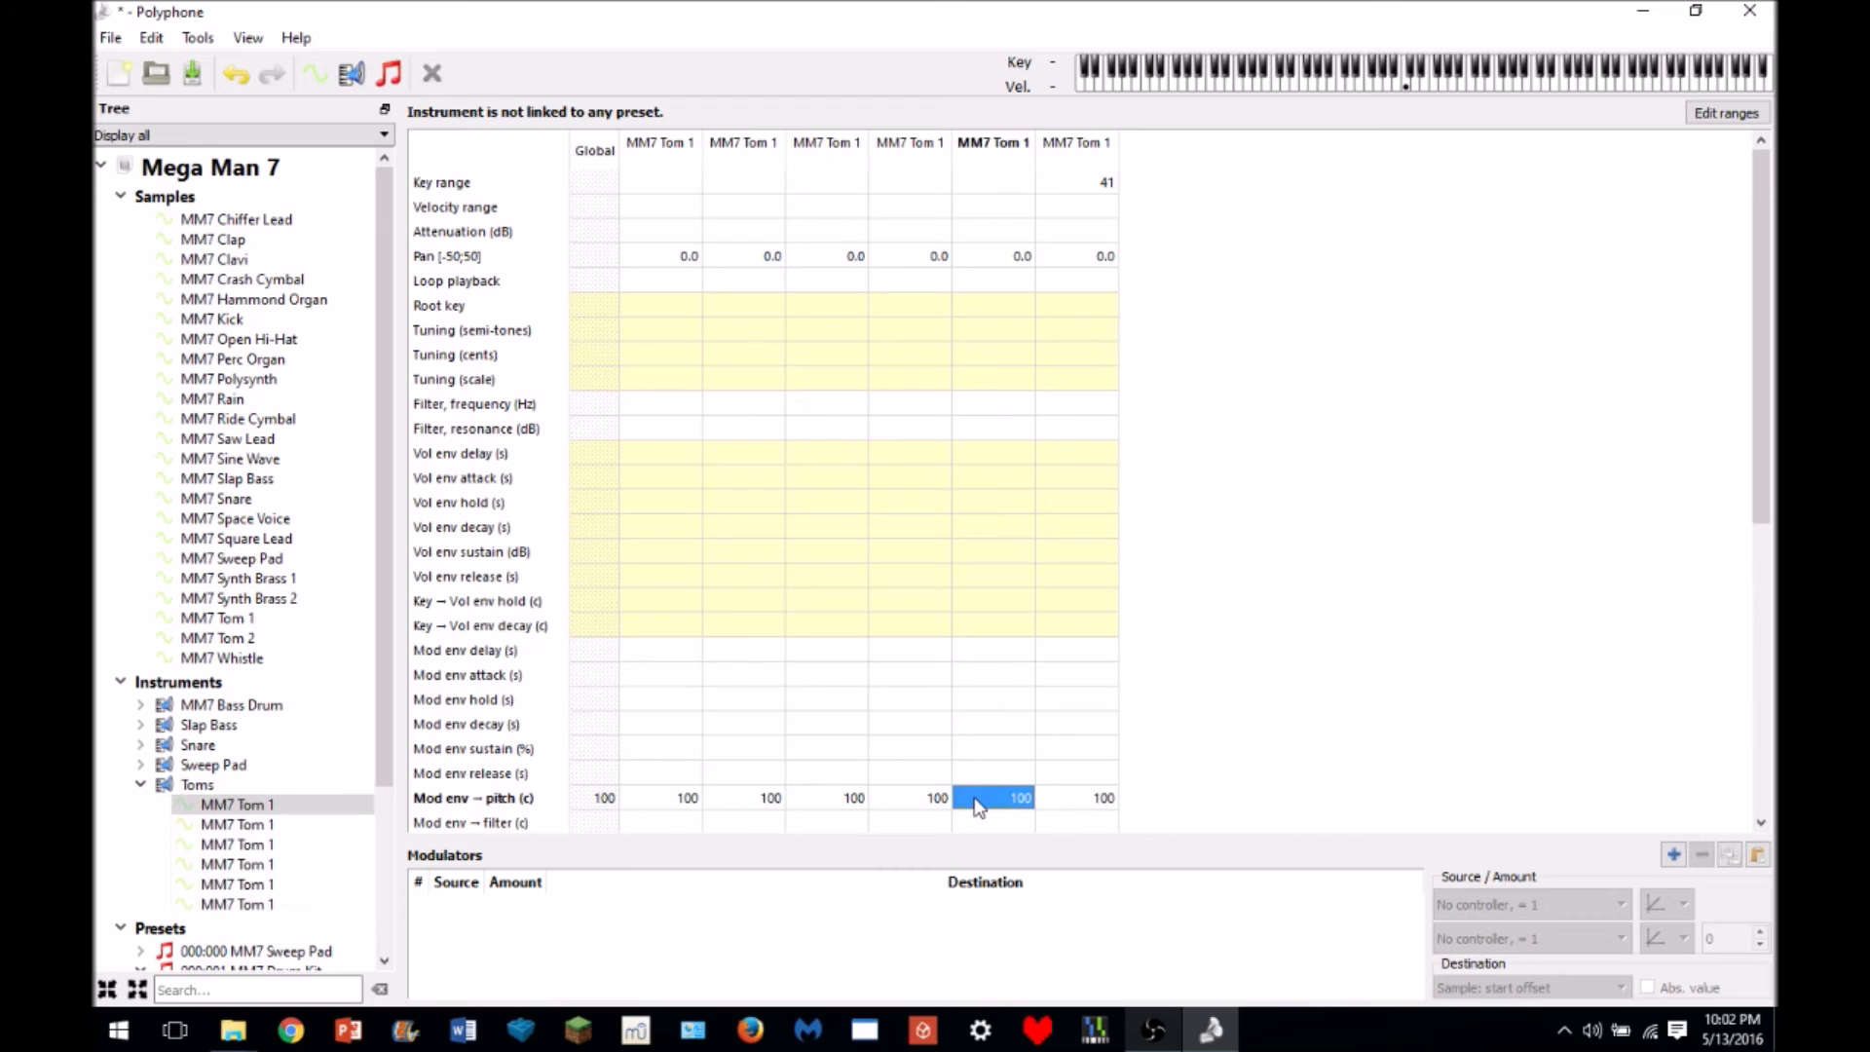
double_click(999, 185)
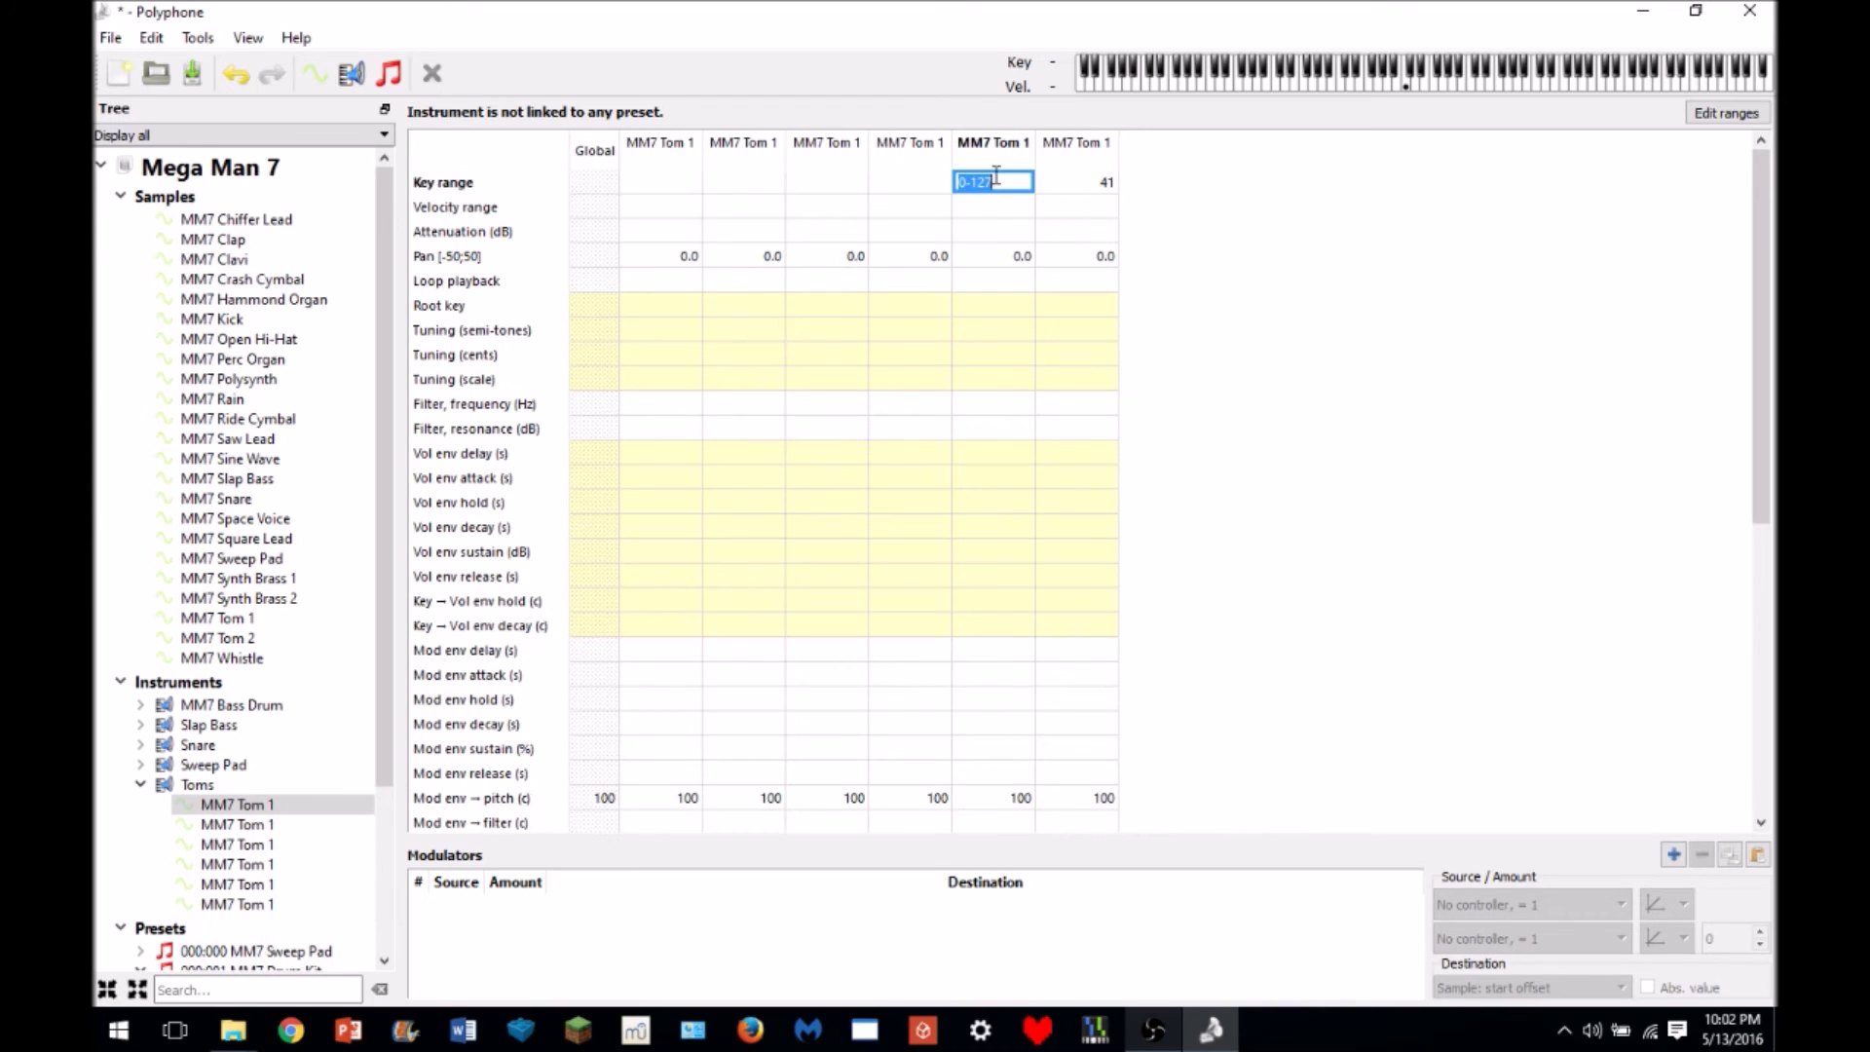
type("42")
left_click(897, 184)
double_click(917, 183)
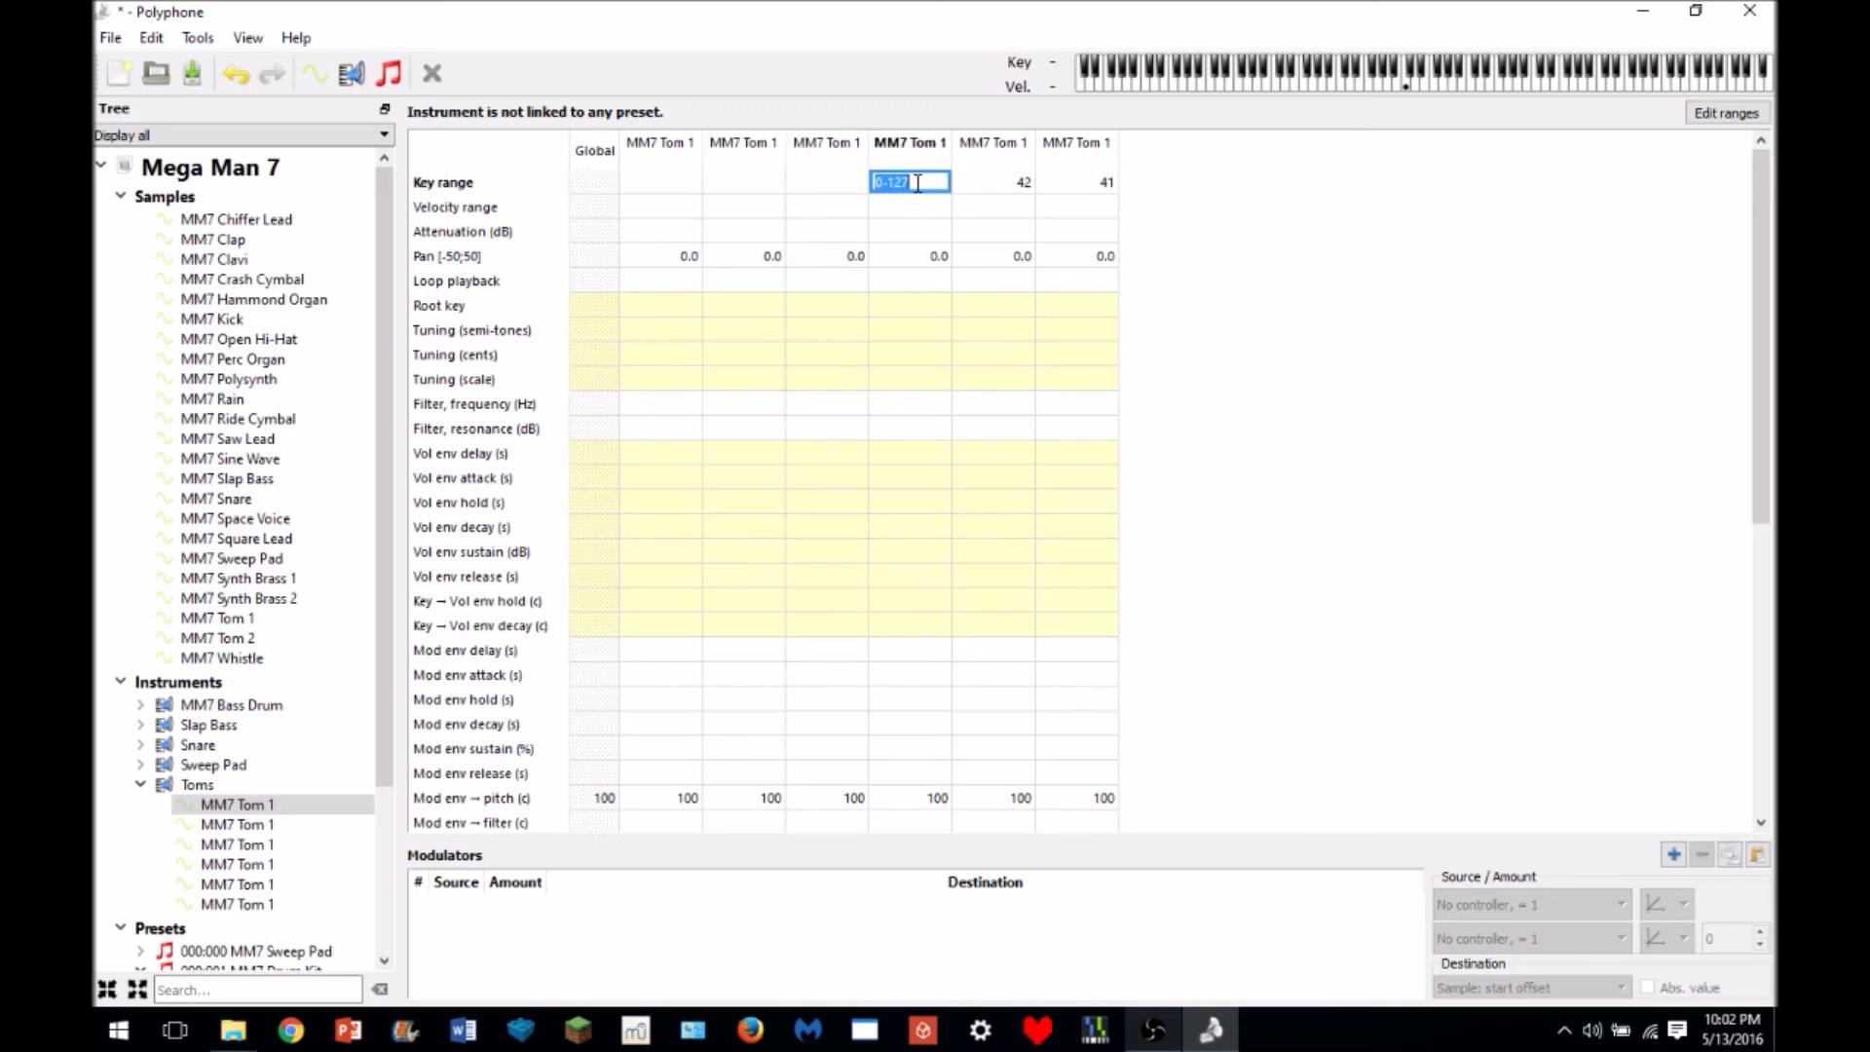
type("43")
double_click(844, 180)
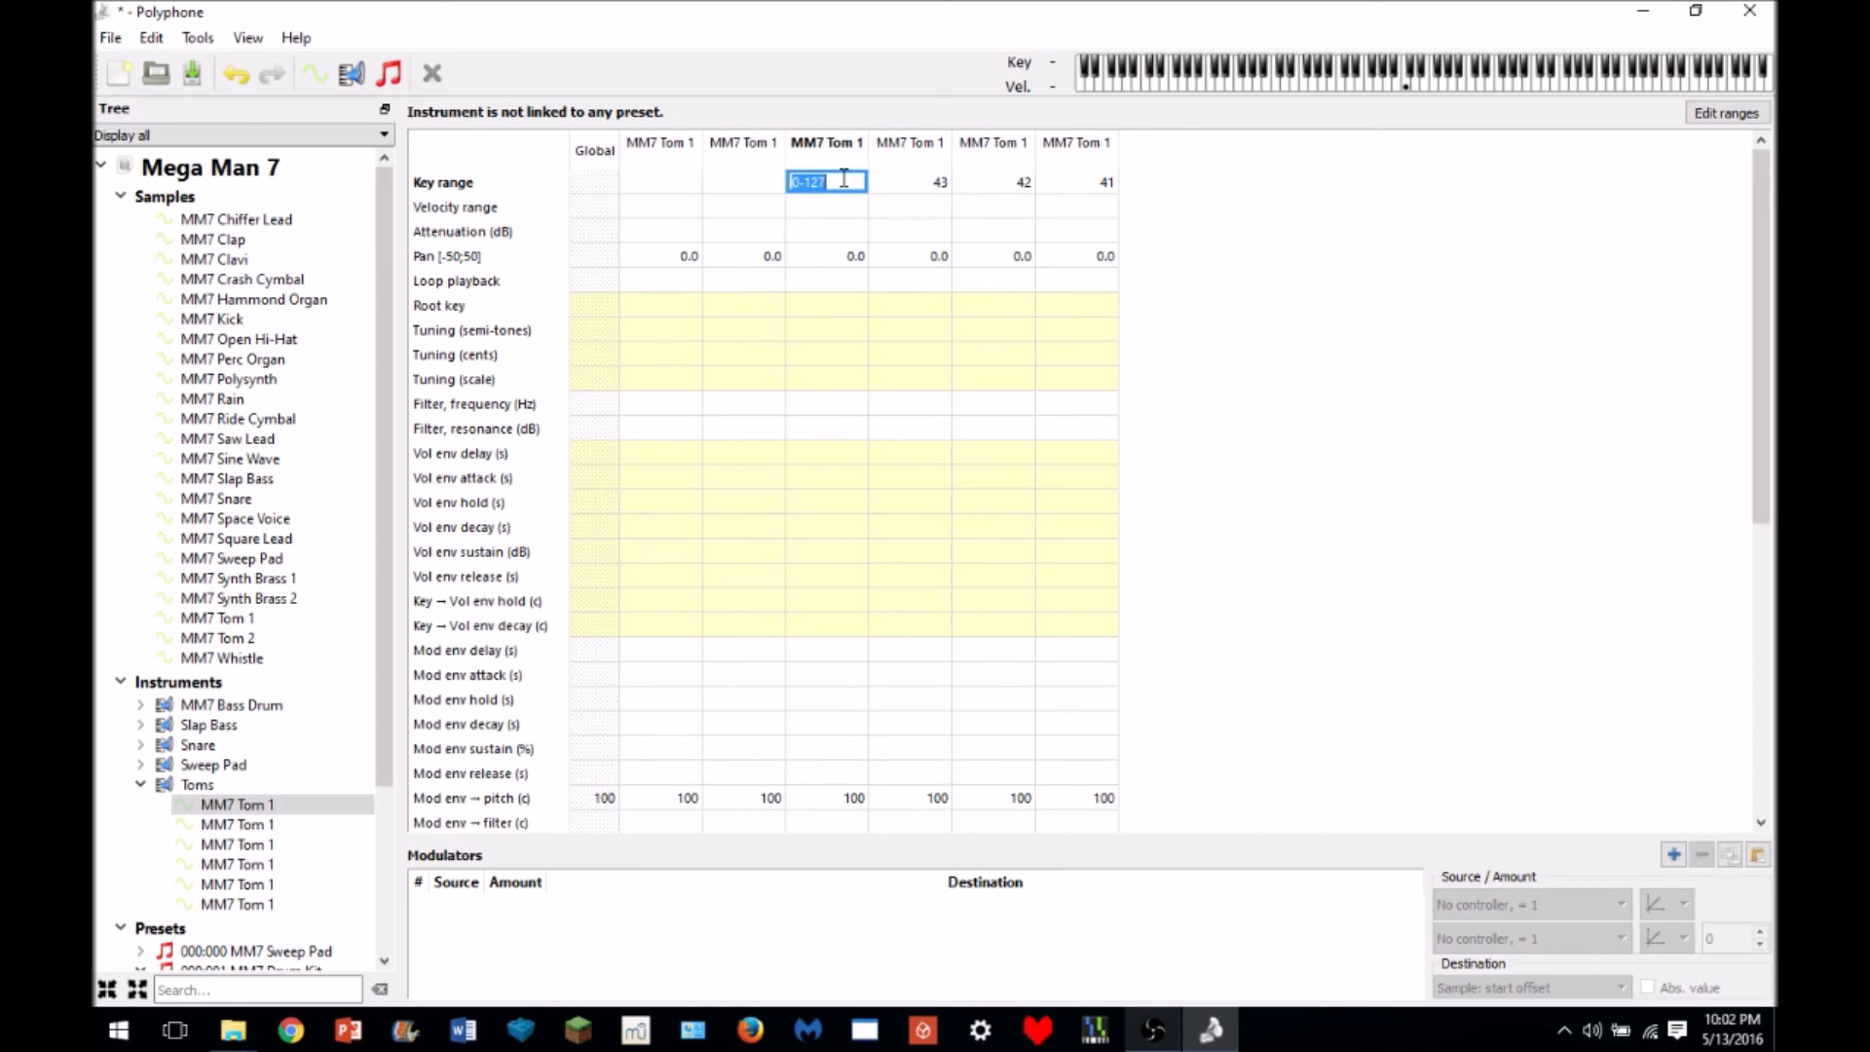
type("44")
double_click(743, 182)
type("5")
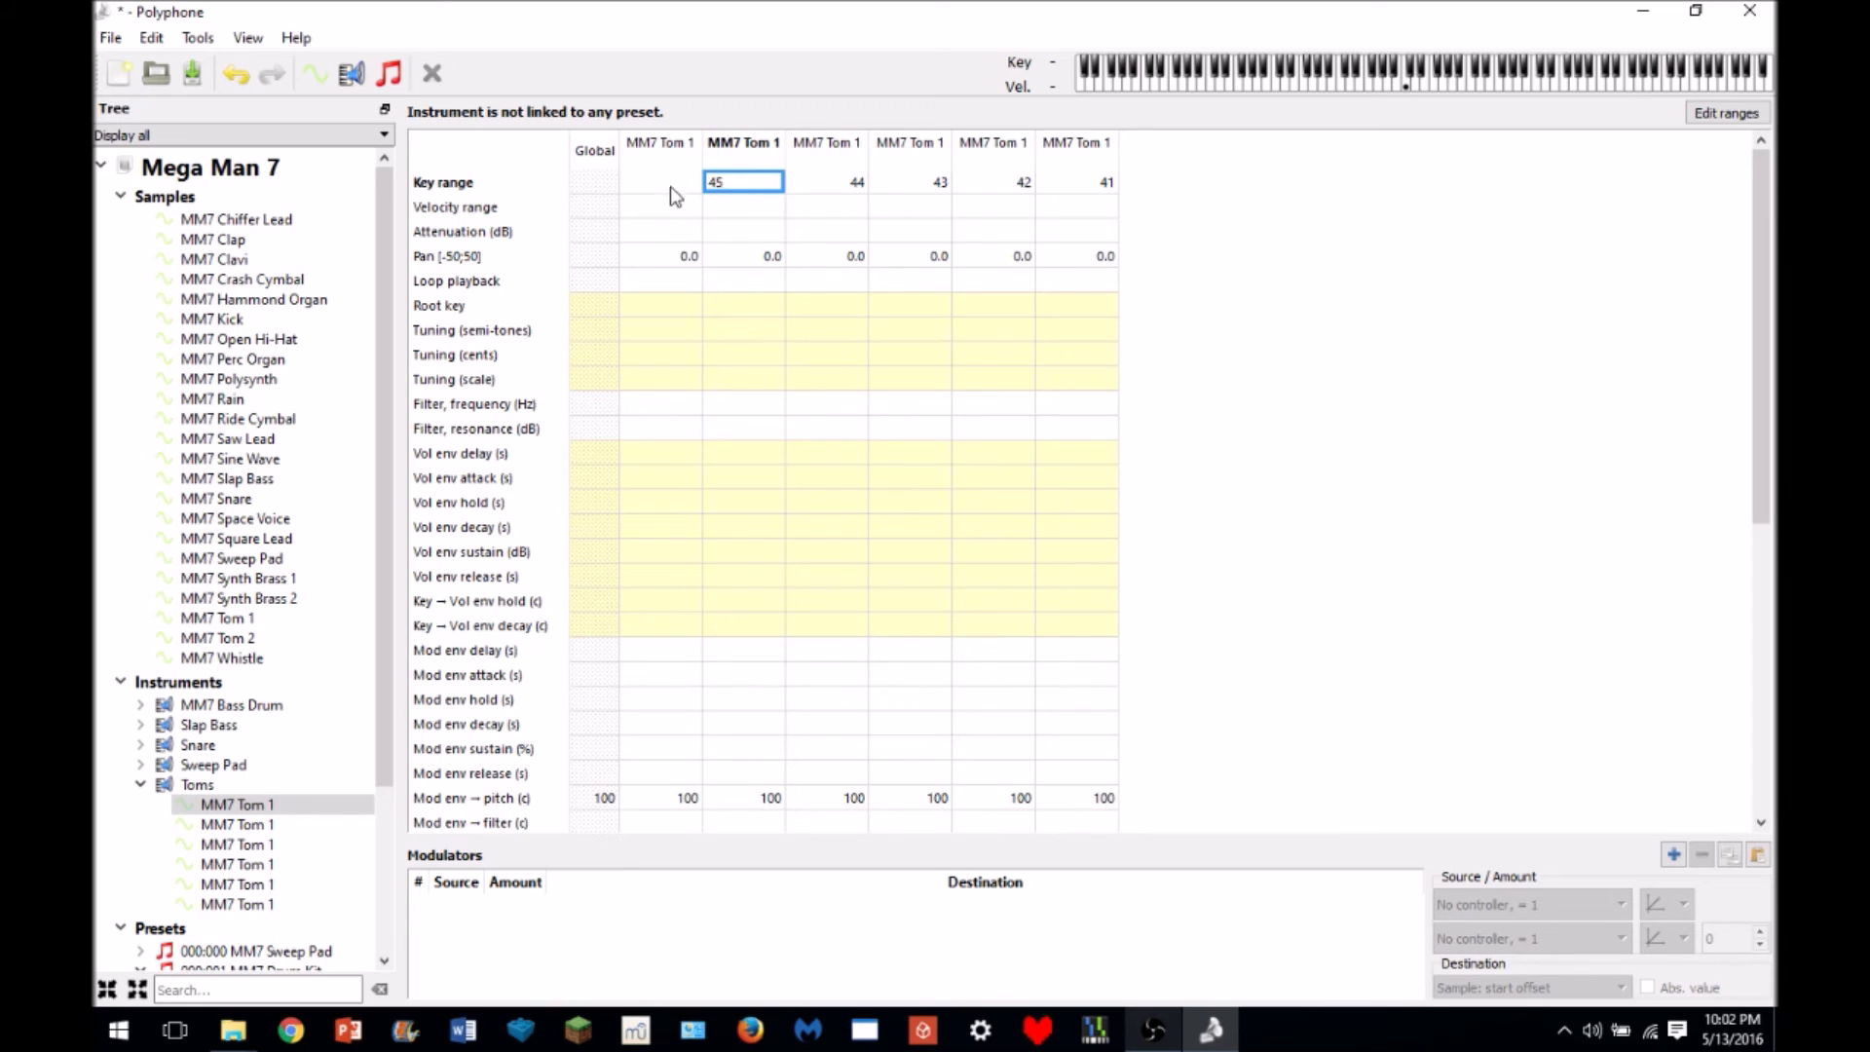
double_click(670, 183)
type("46")
key("Return")
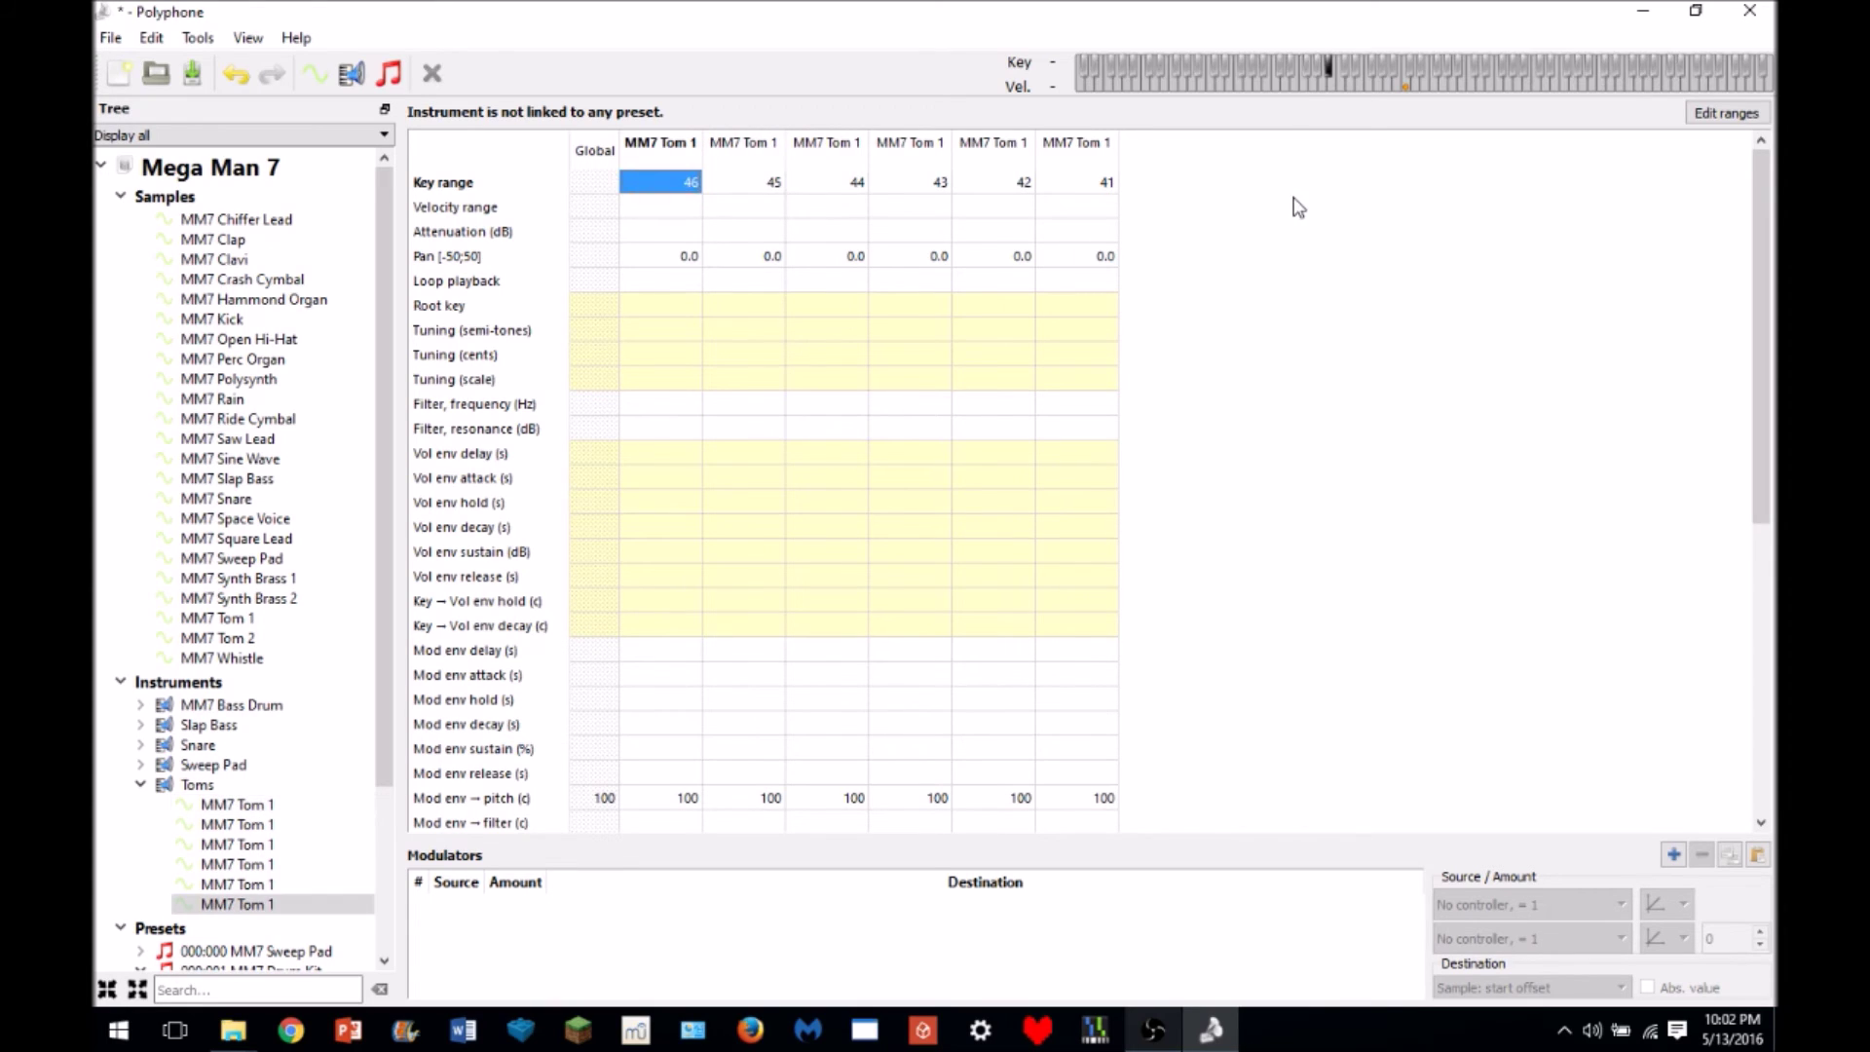
- Remap the MM7 Tom 1 divisions set to keys 42, 43, 44, 45 and 46 to 43, 45, 47, 48 and 50 respectively
double_click(1013, 183)
type("43")
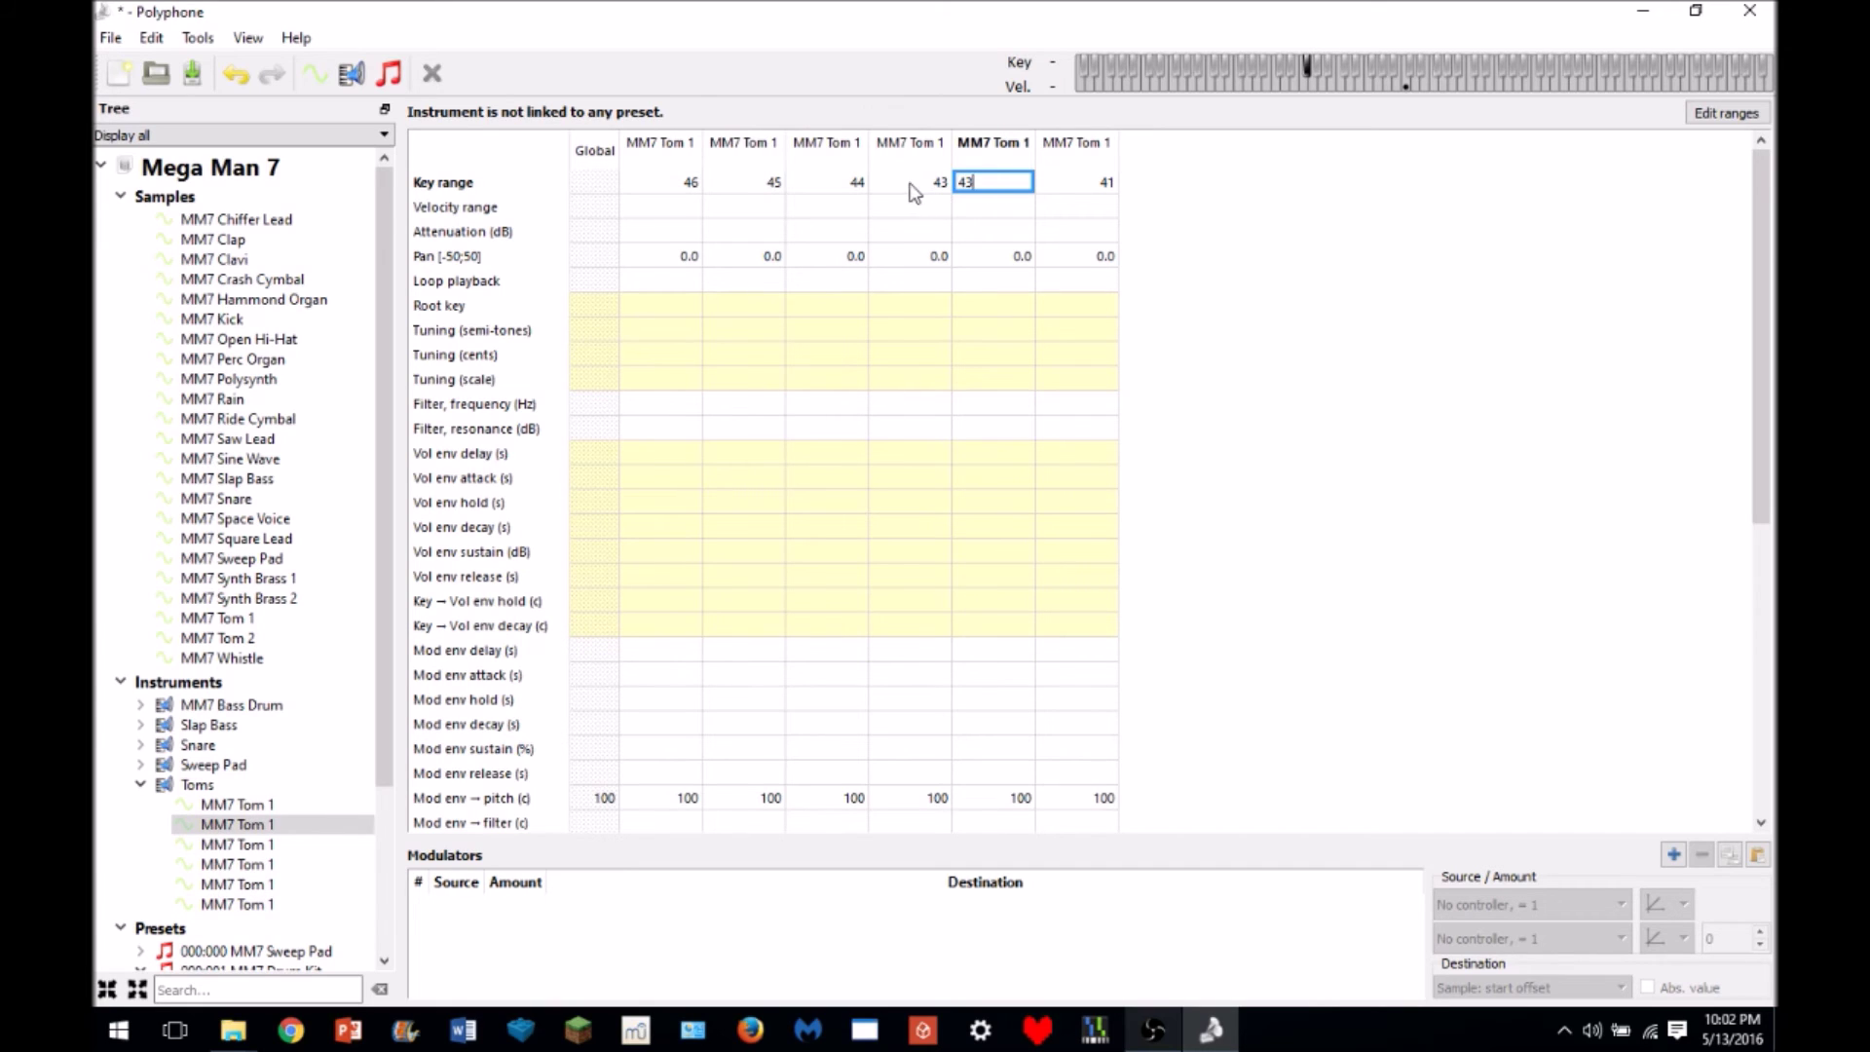
double_click(911, 185)
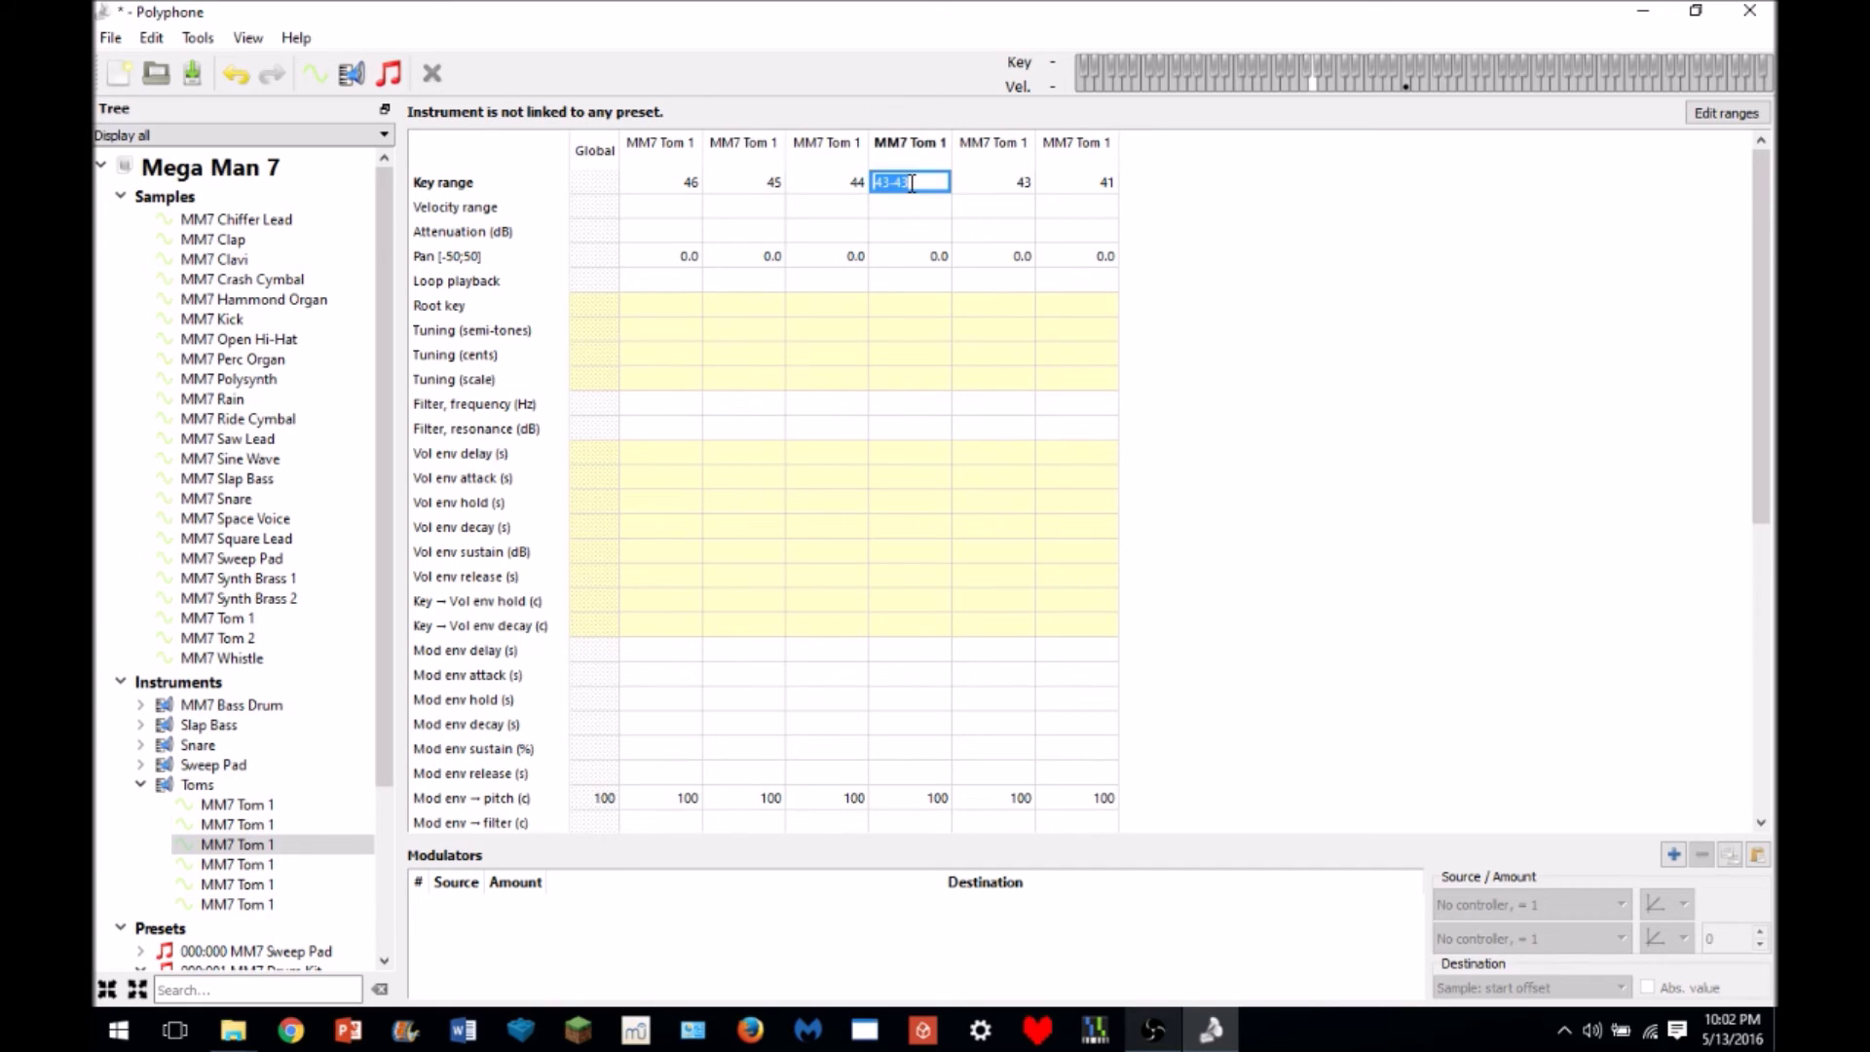
double_click(813, 182)
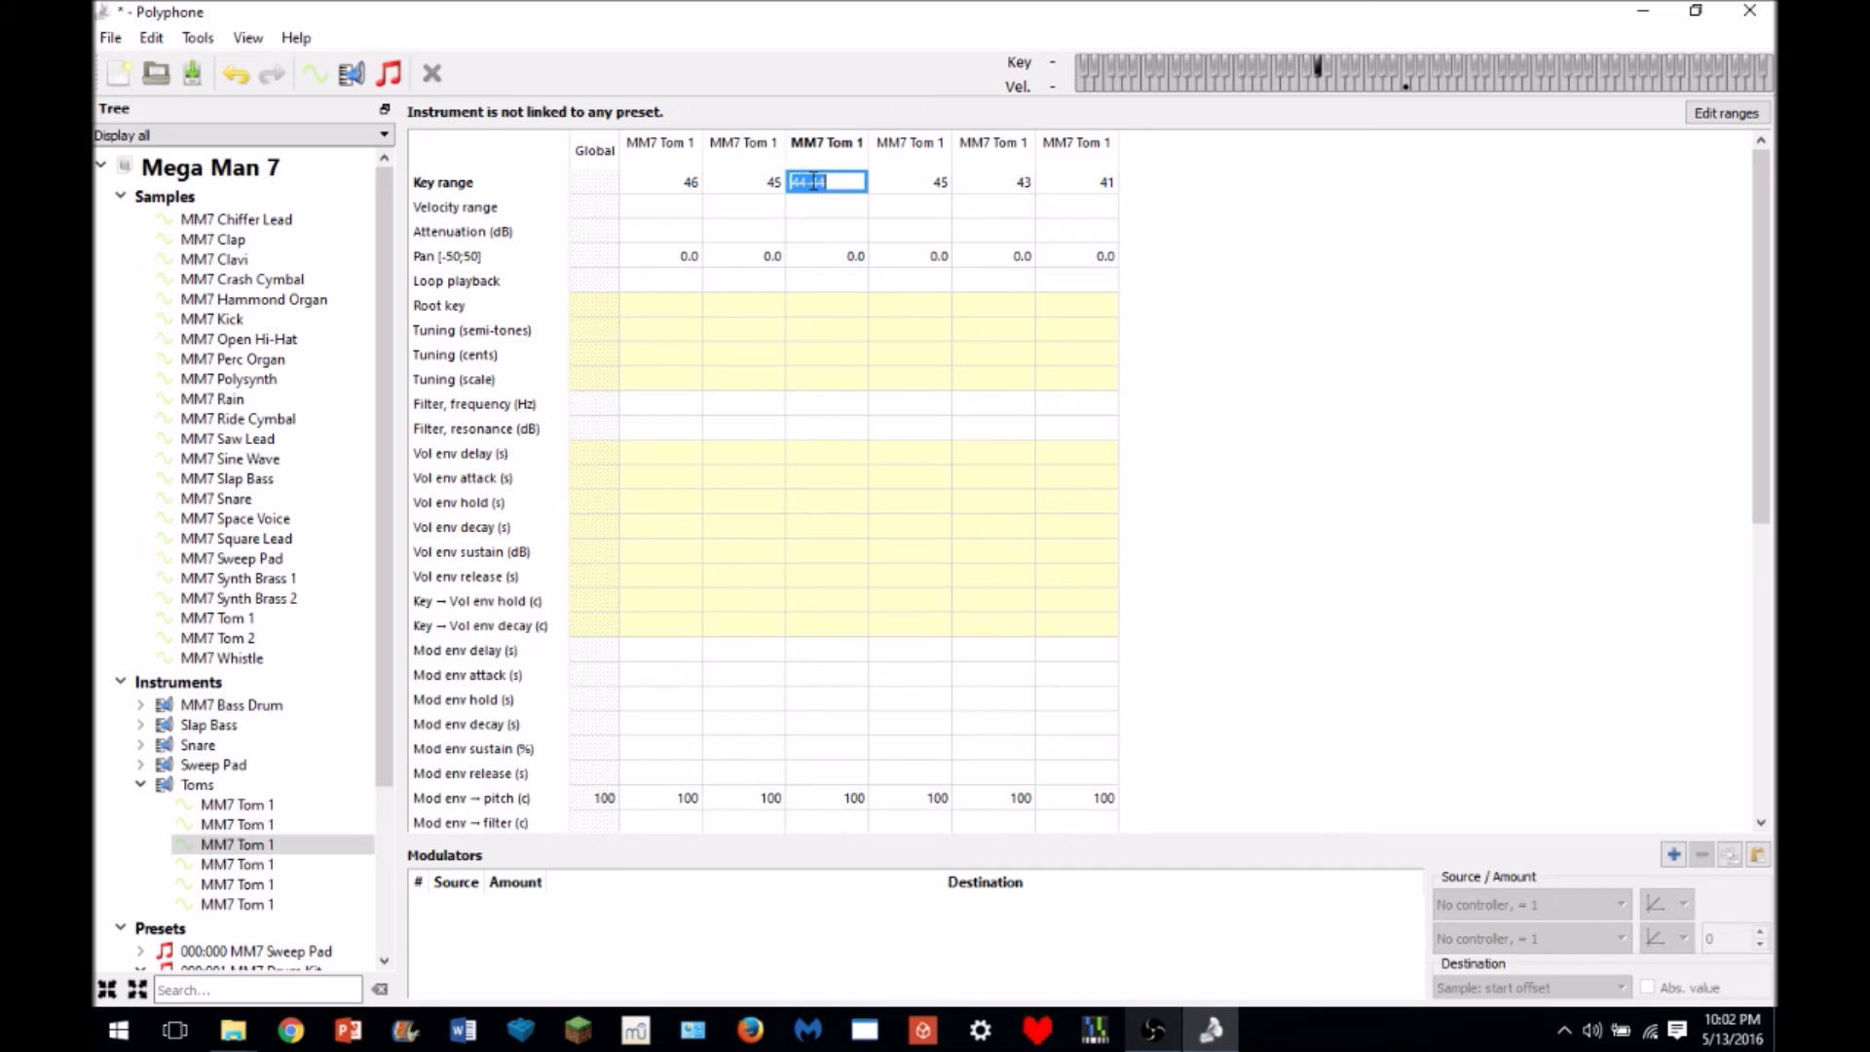
type("47")
left_click(759, 190)
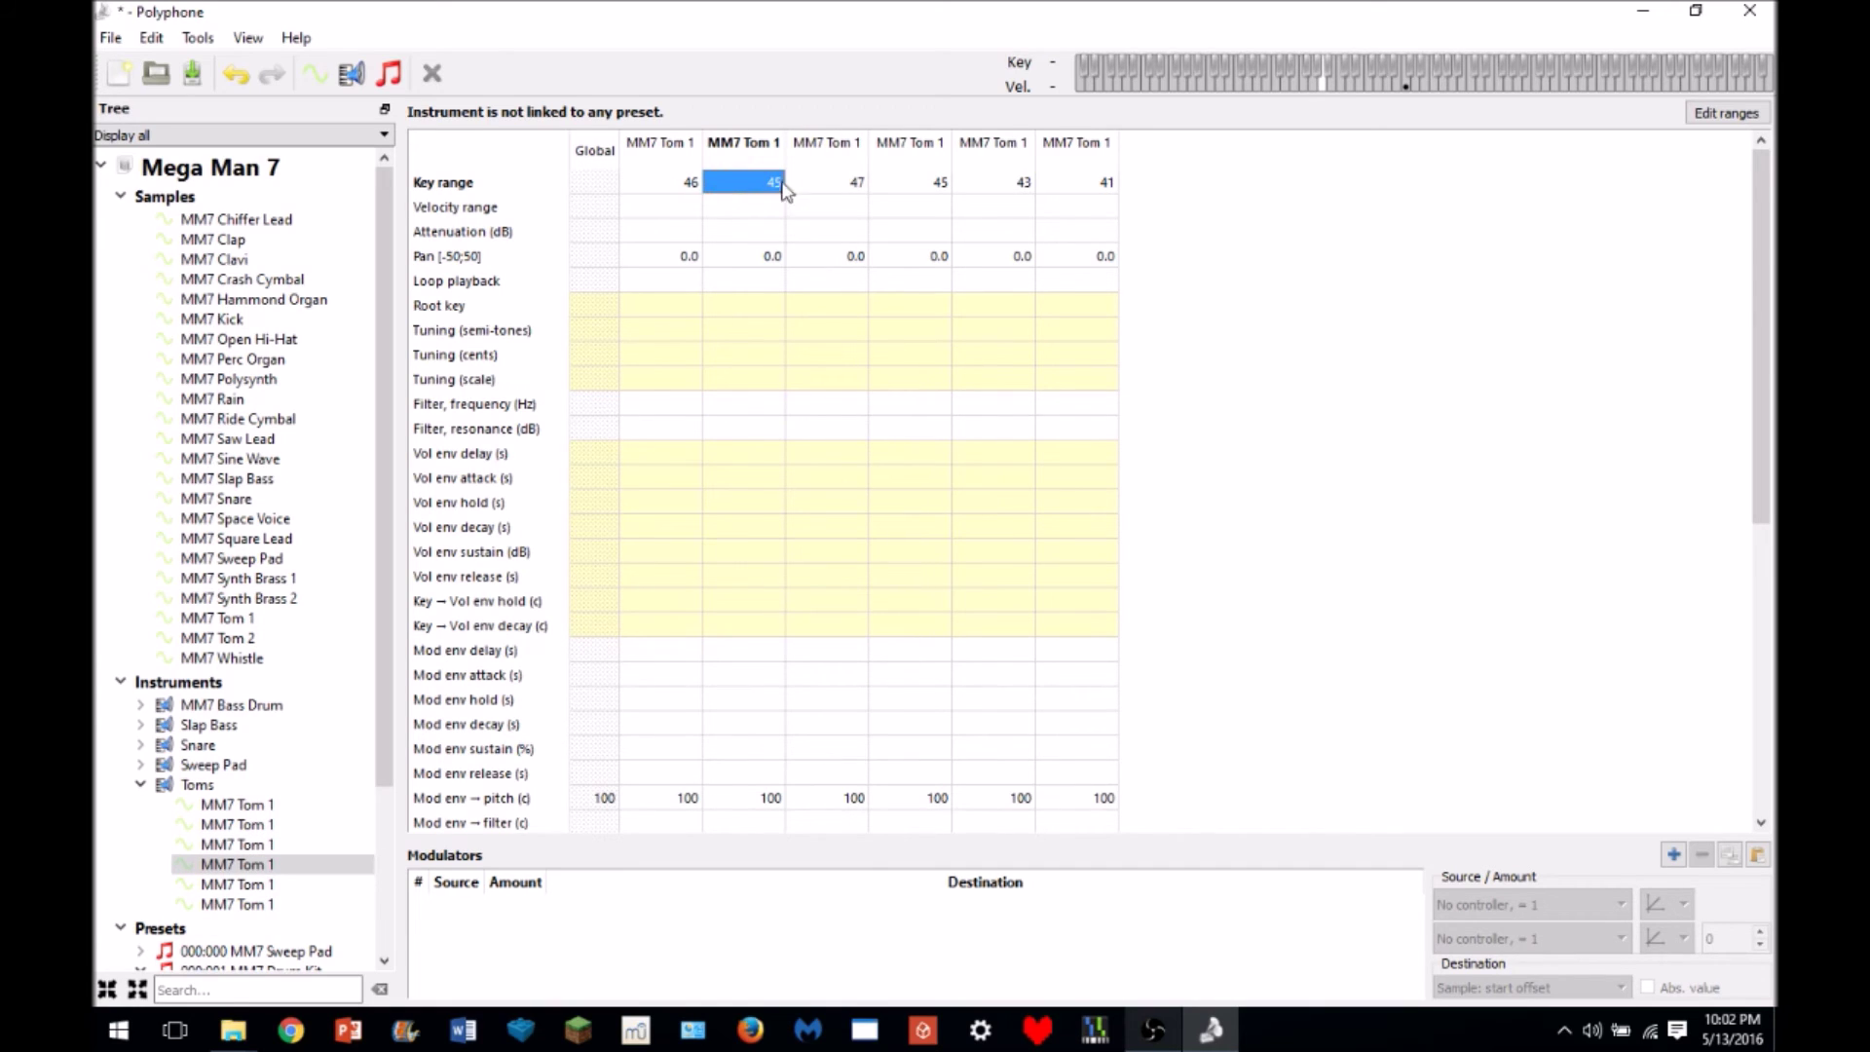
left_click(803, 188)
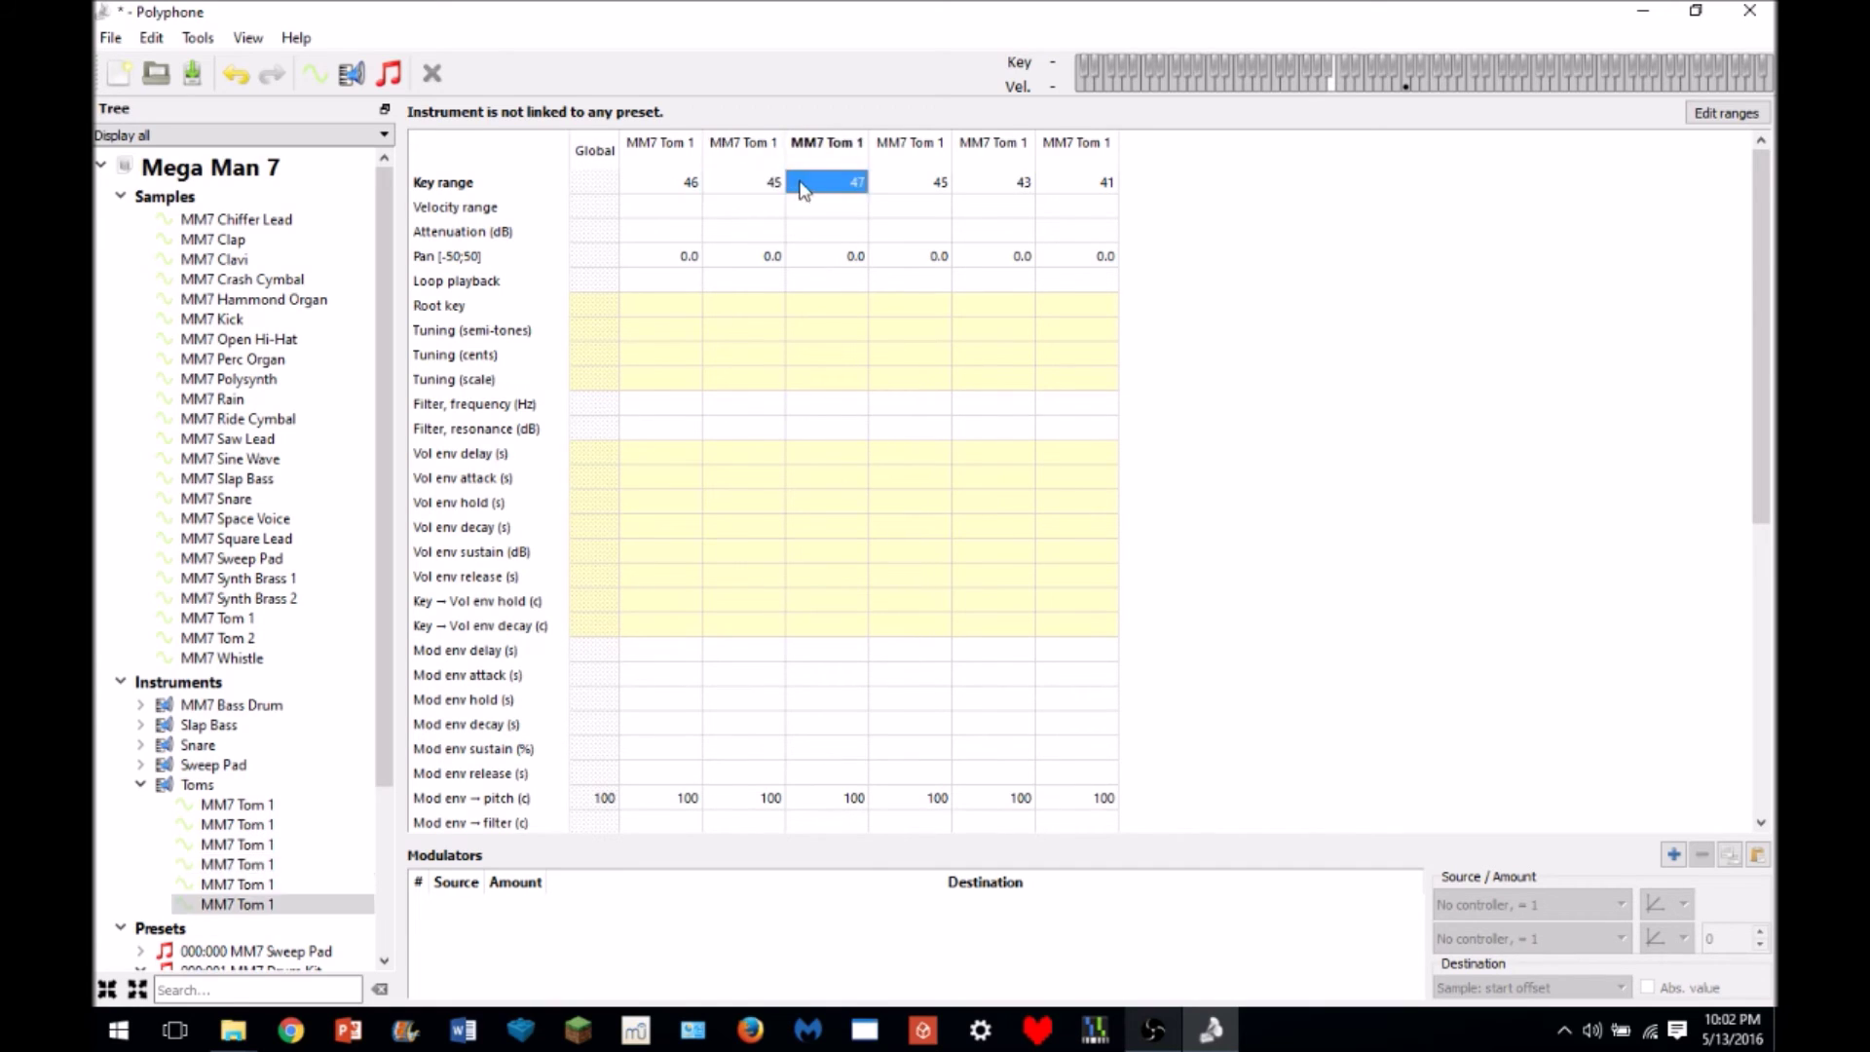
double_click(748, 183)
type("48")
double_click(657, 184)
type("50")
key("Return")
- Sound the mapped tom keys across the Toms key range and collapse the Toms instrument
left_click(1337, 90)
left_click(1302, 89)
left_click_drag(1303, 90, 1350, 93)
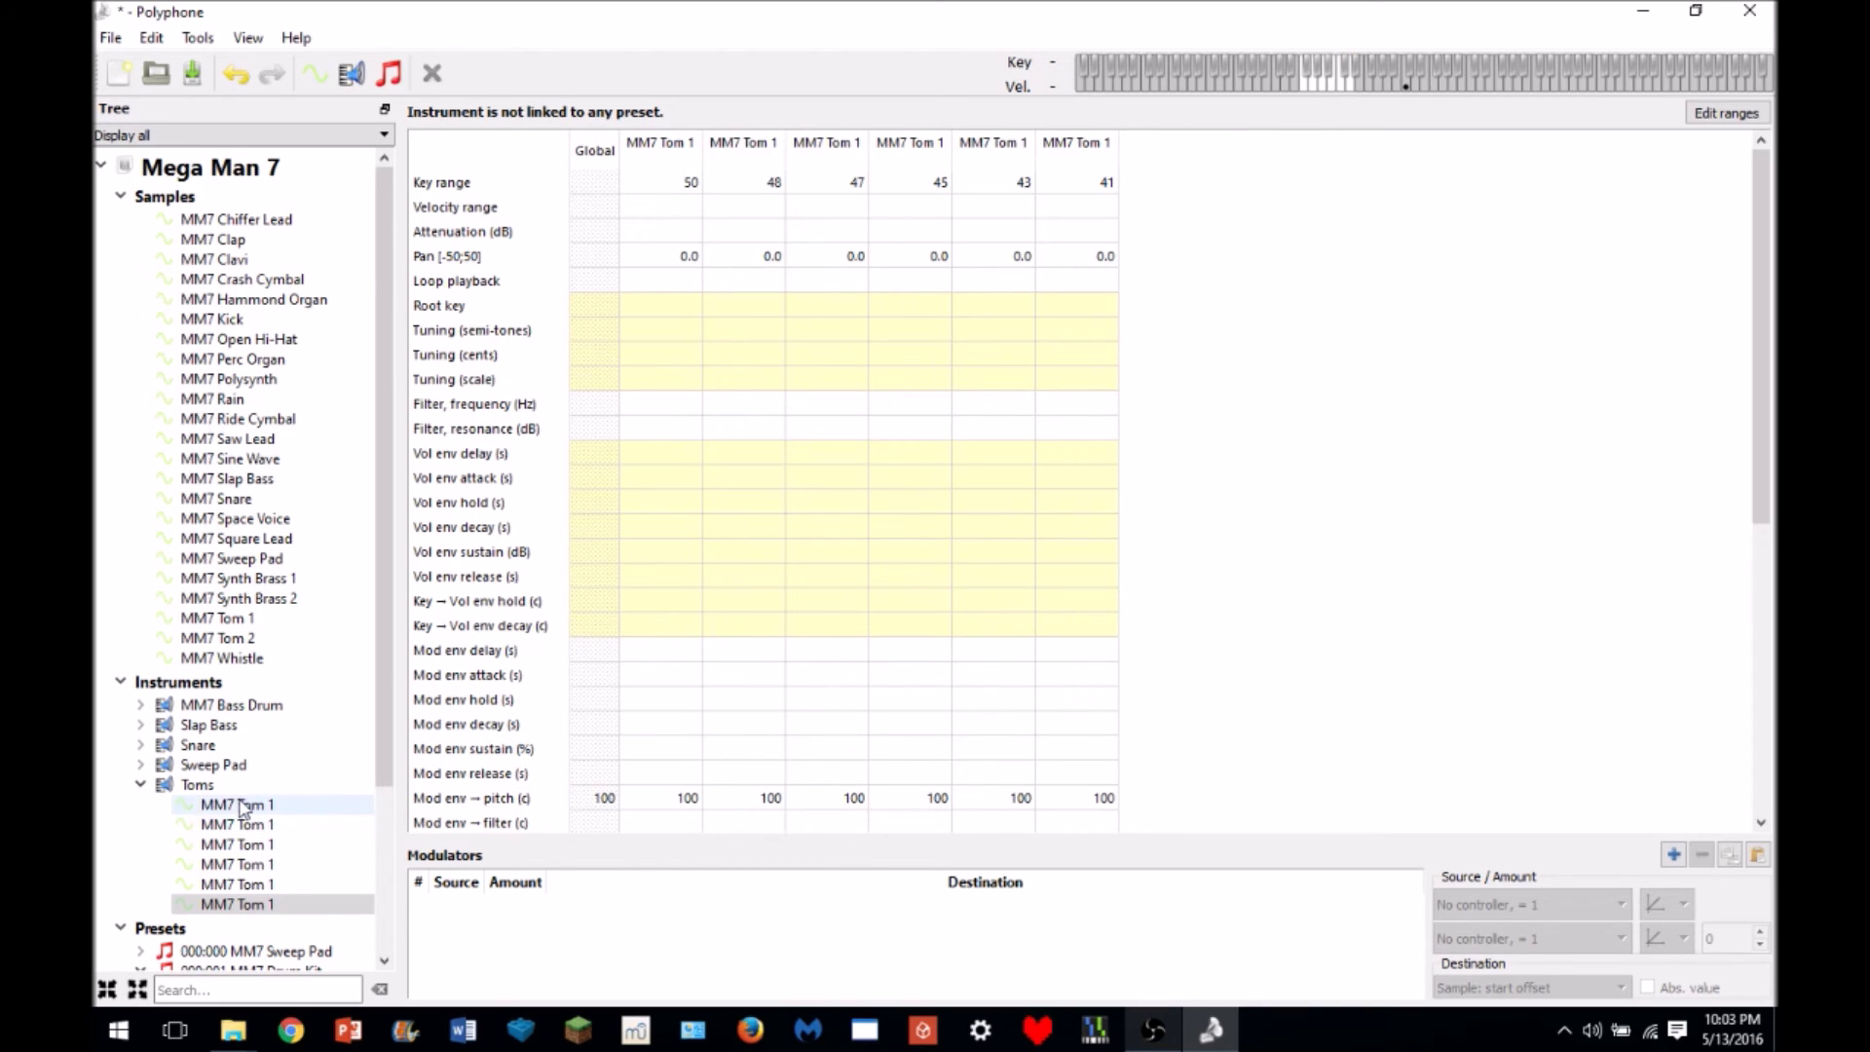
left_click(140, 784)
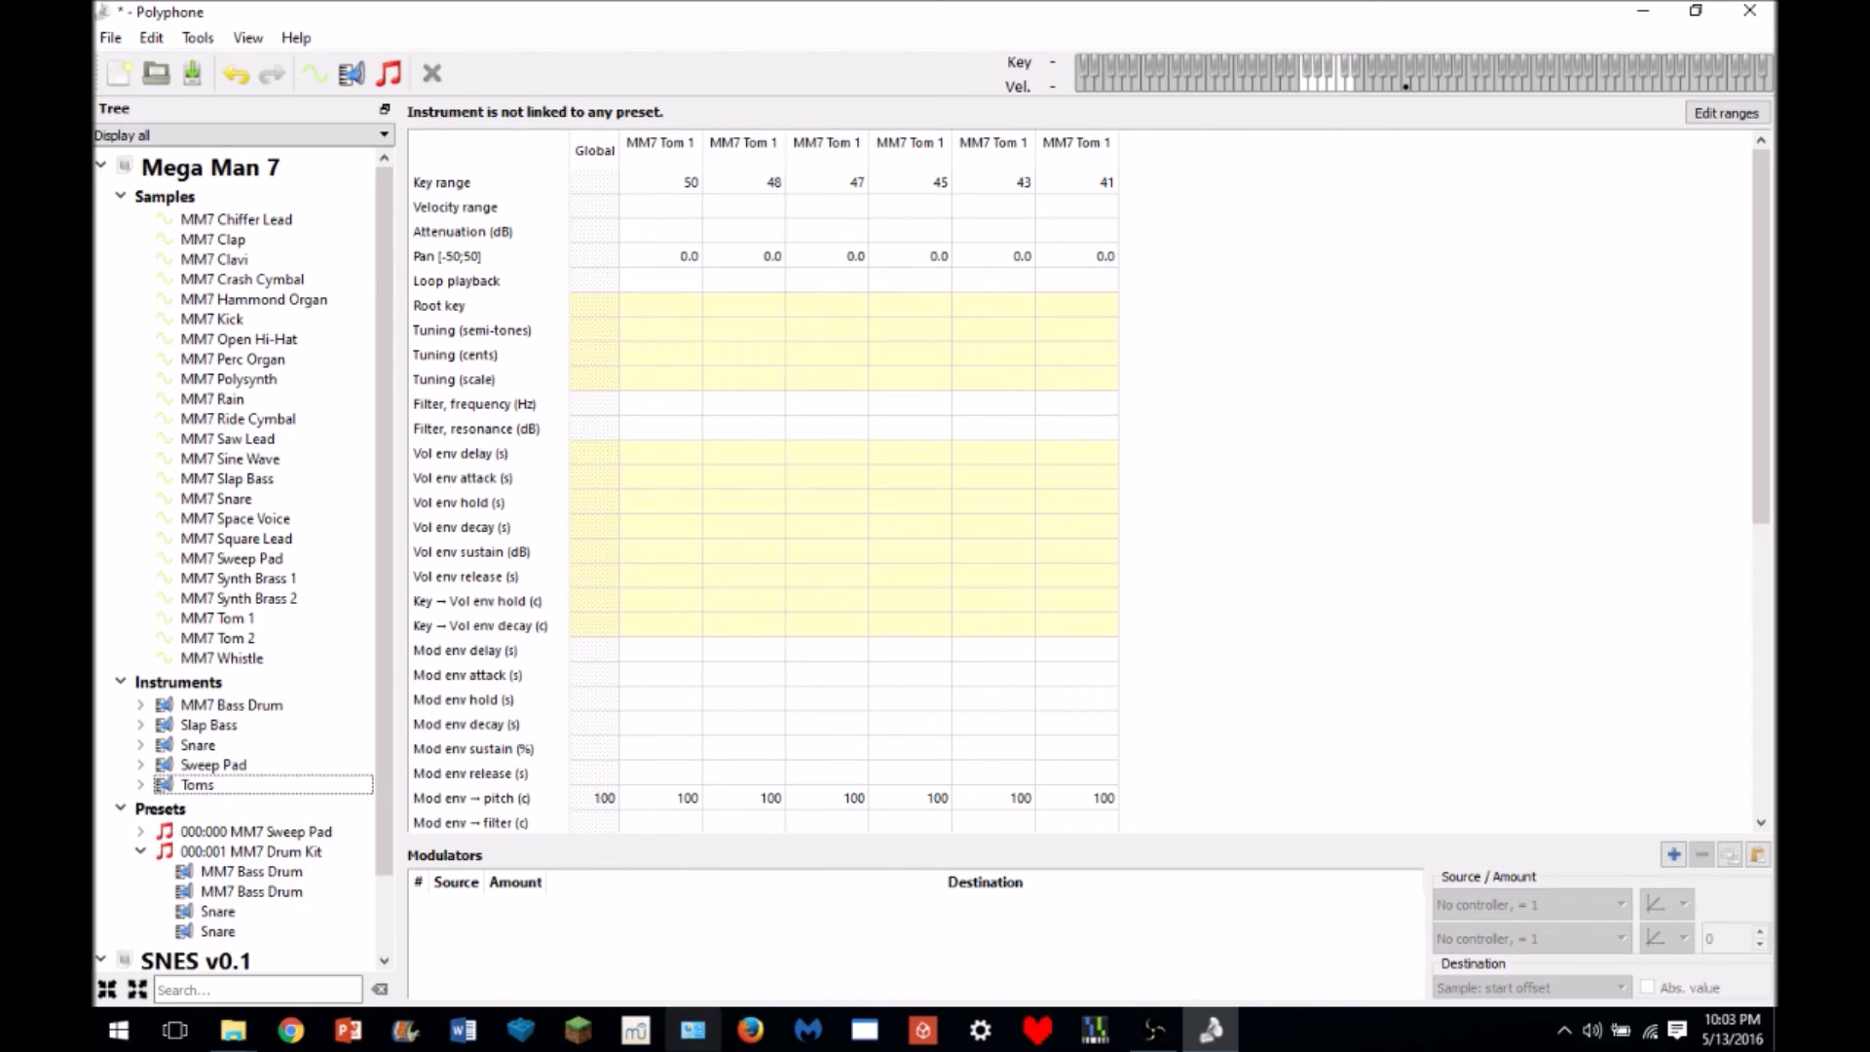
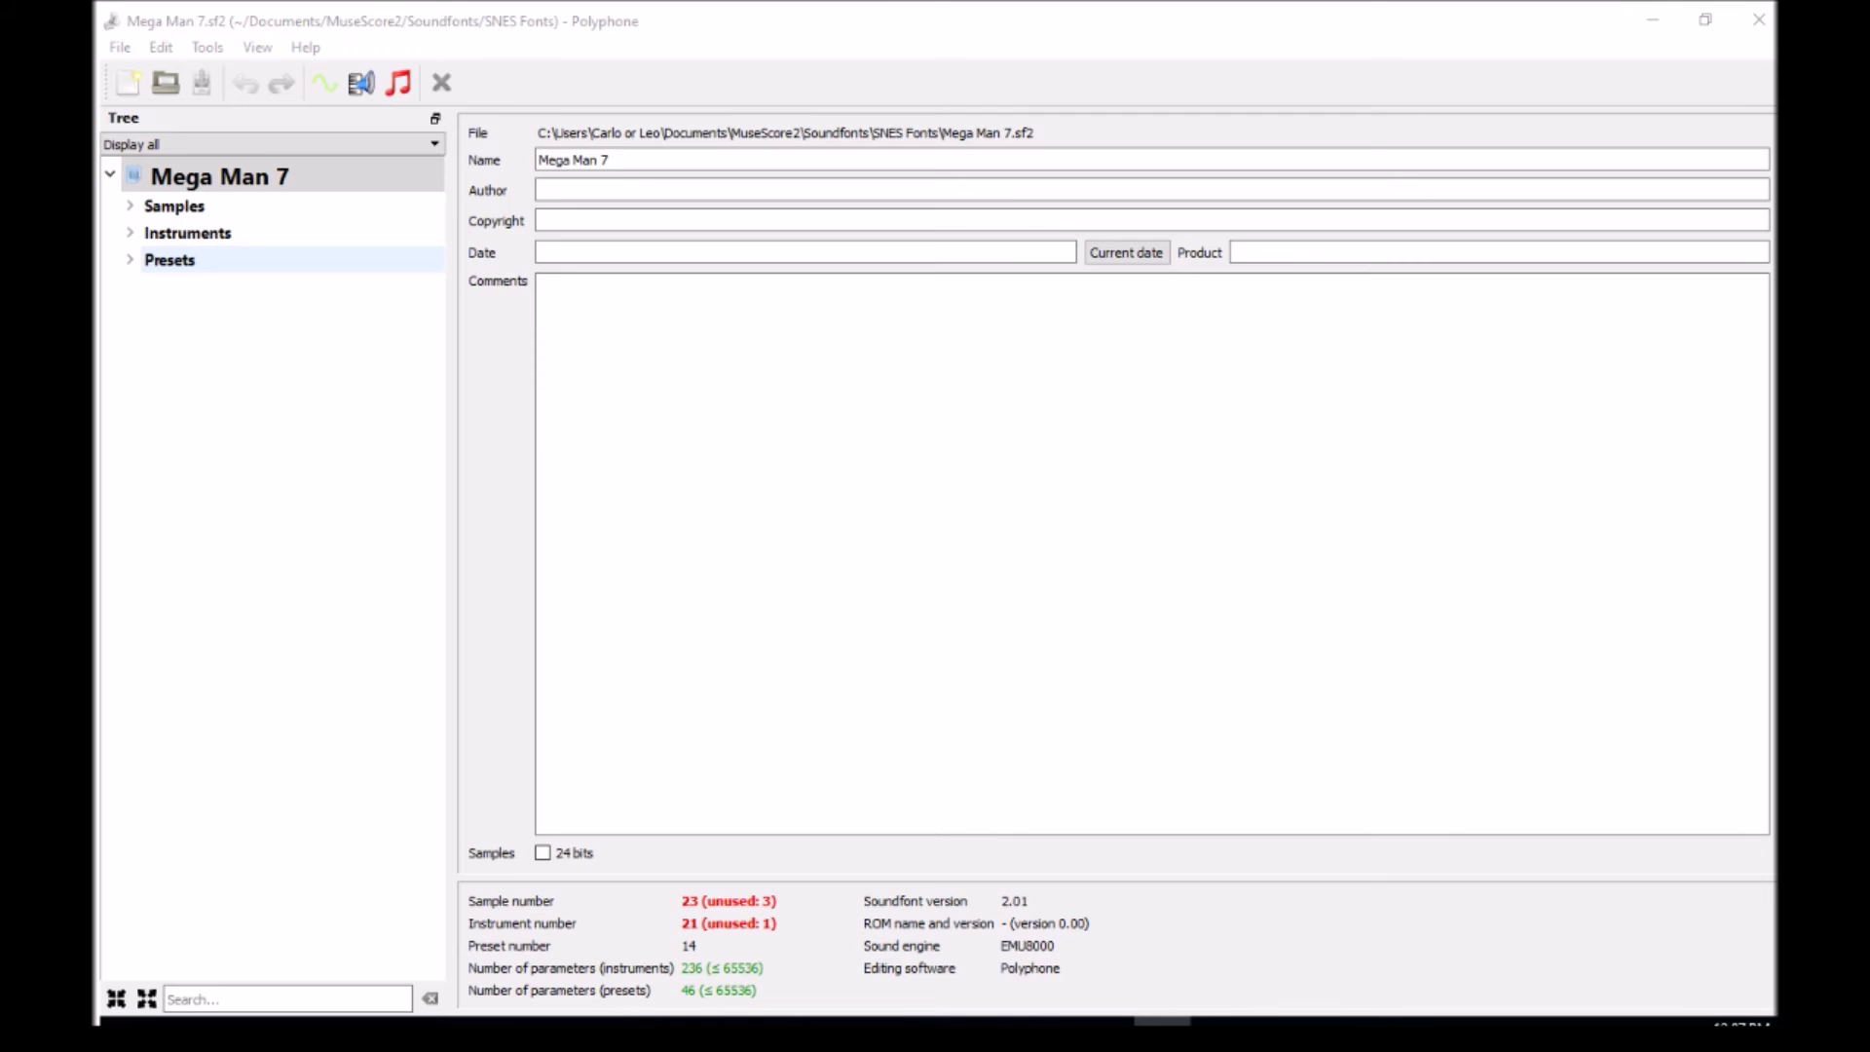
- Expand the presets of the Mega Man 7 soundfont and look through them from MM7 Chiffer Lead to MM7 Synth Brass 2
left_click(129, 259)
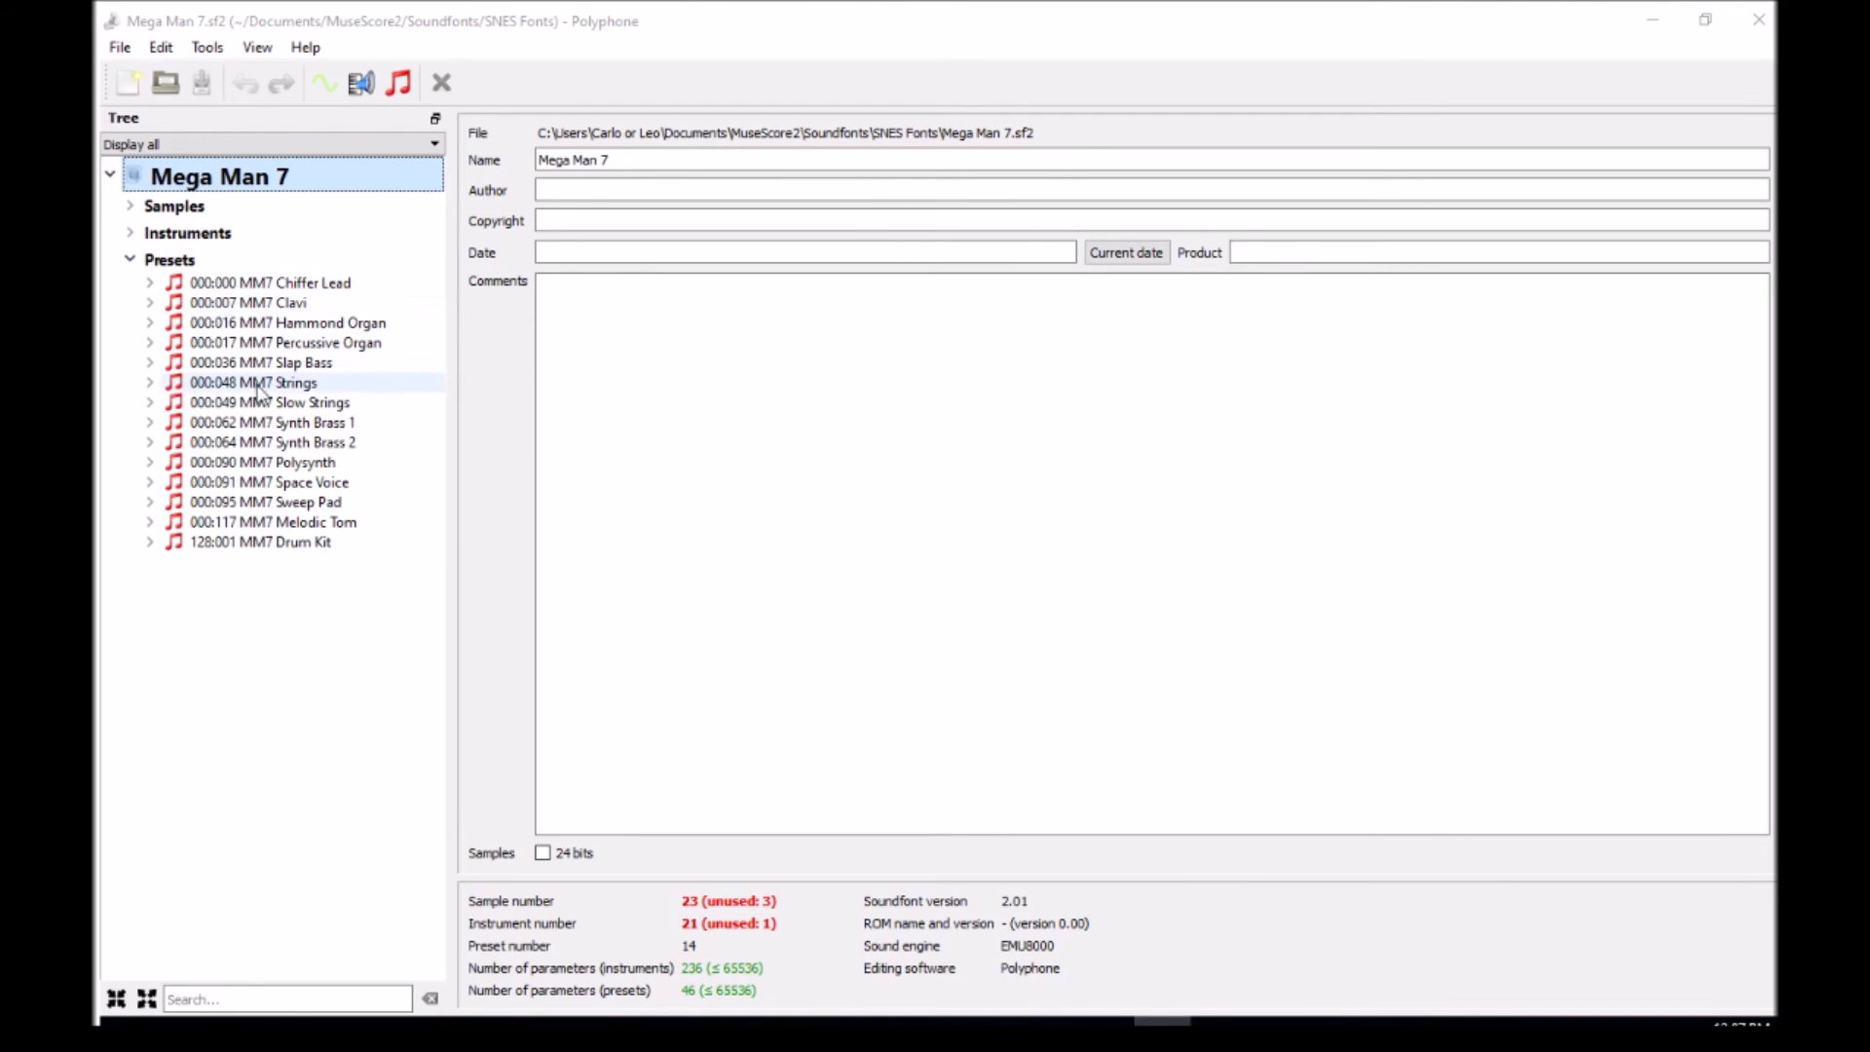
left_click(289, 403)
left_click(278, 385)
left_click(273, 366)
left_click(261, 344)
left_click(261, 303)
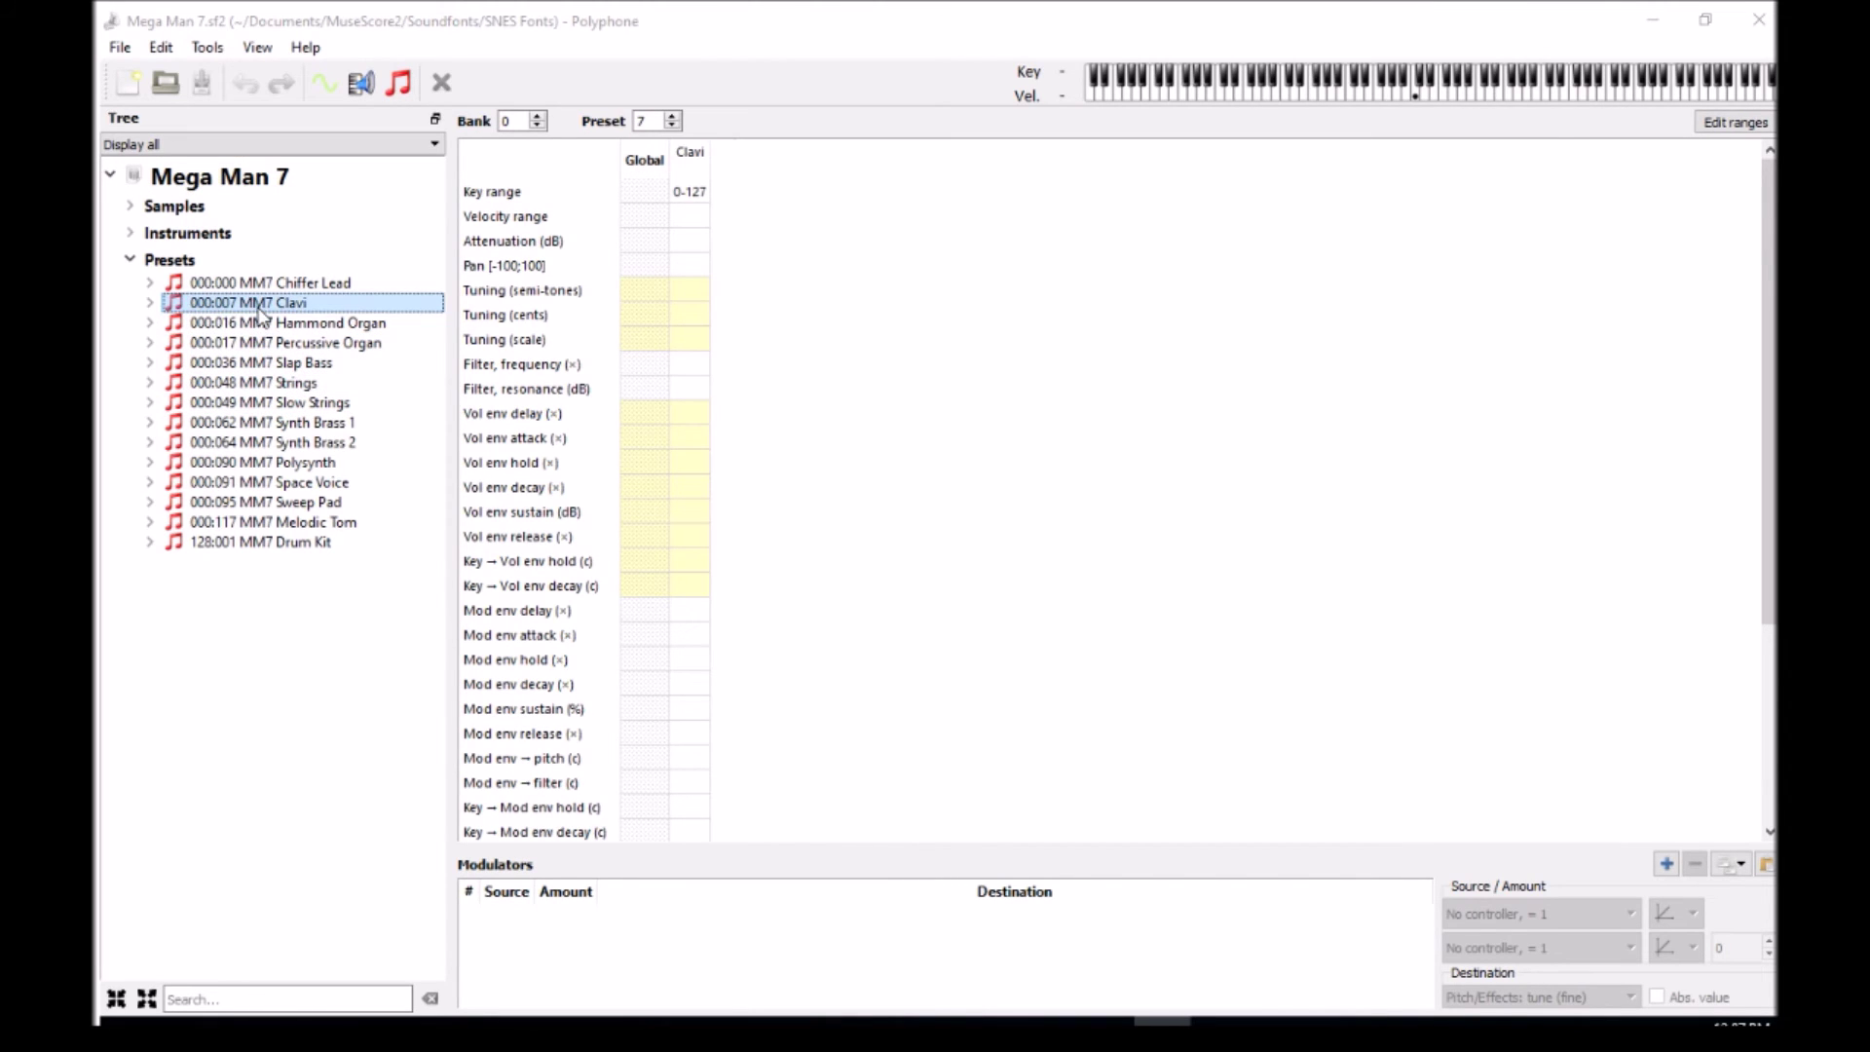
left_click(261, 323)
left_click(256, 283)
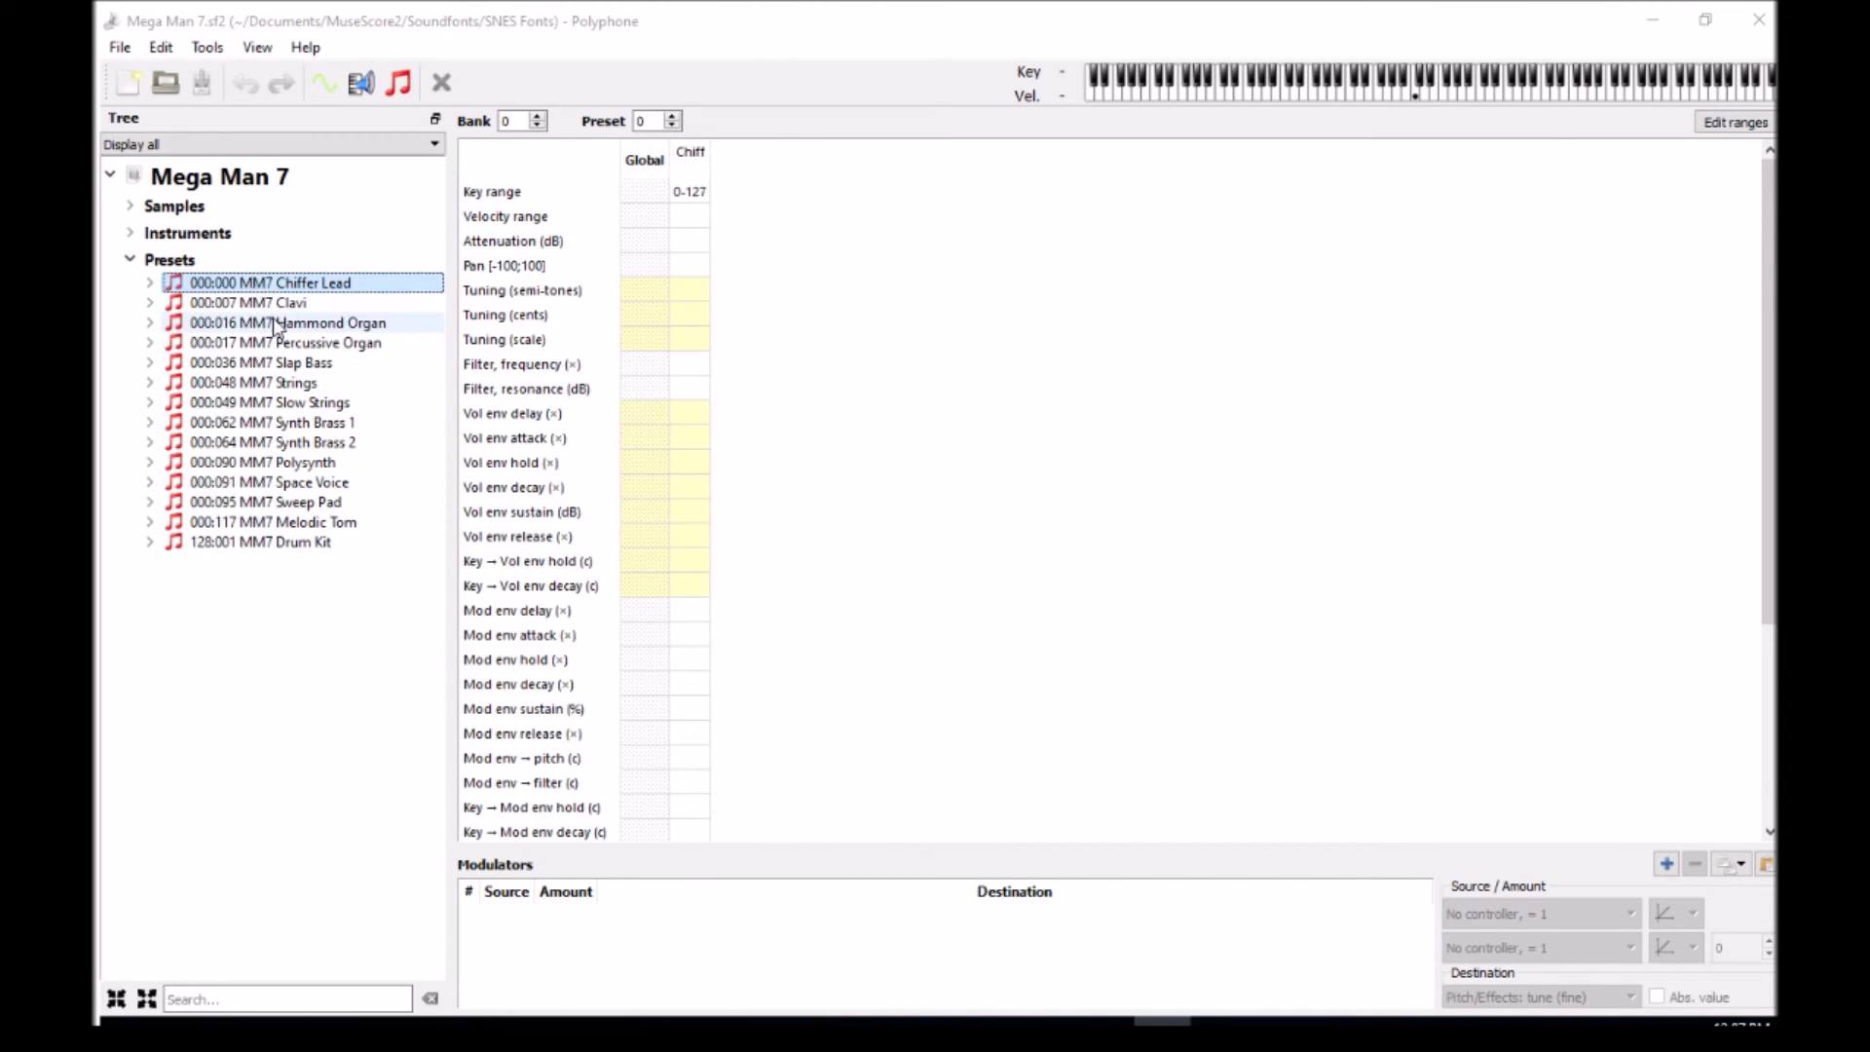
left_click(261, 323)
left_click(261, 344)
left_click(261, 363)
left_click(275, 404)
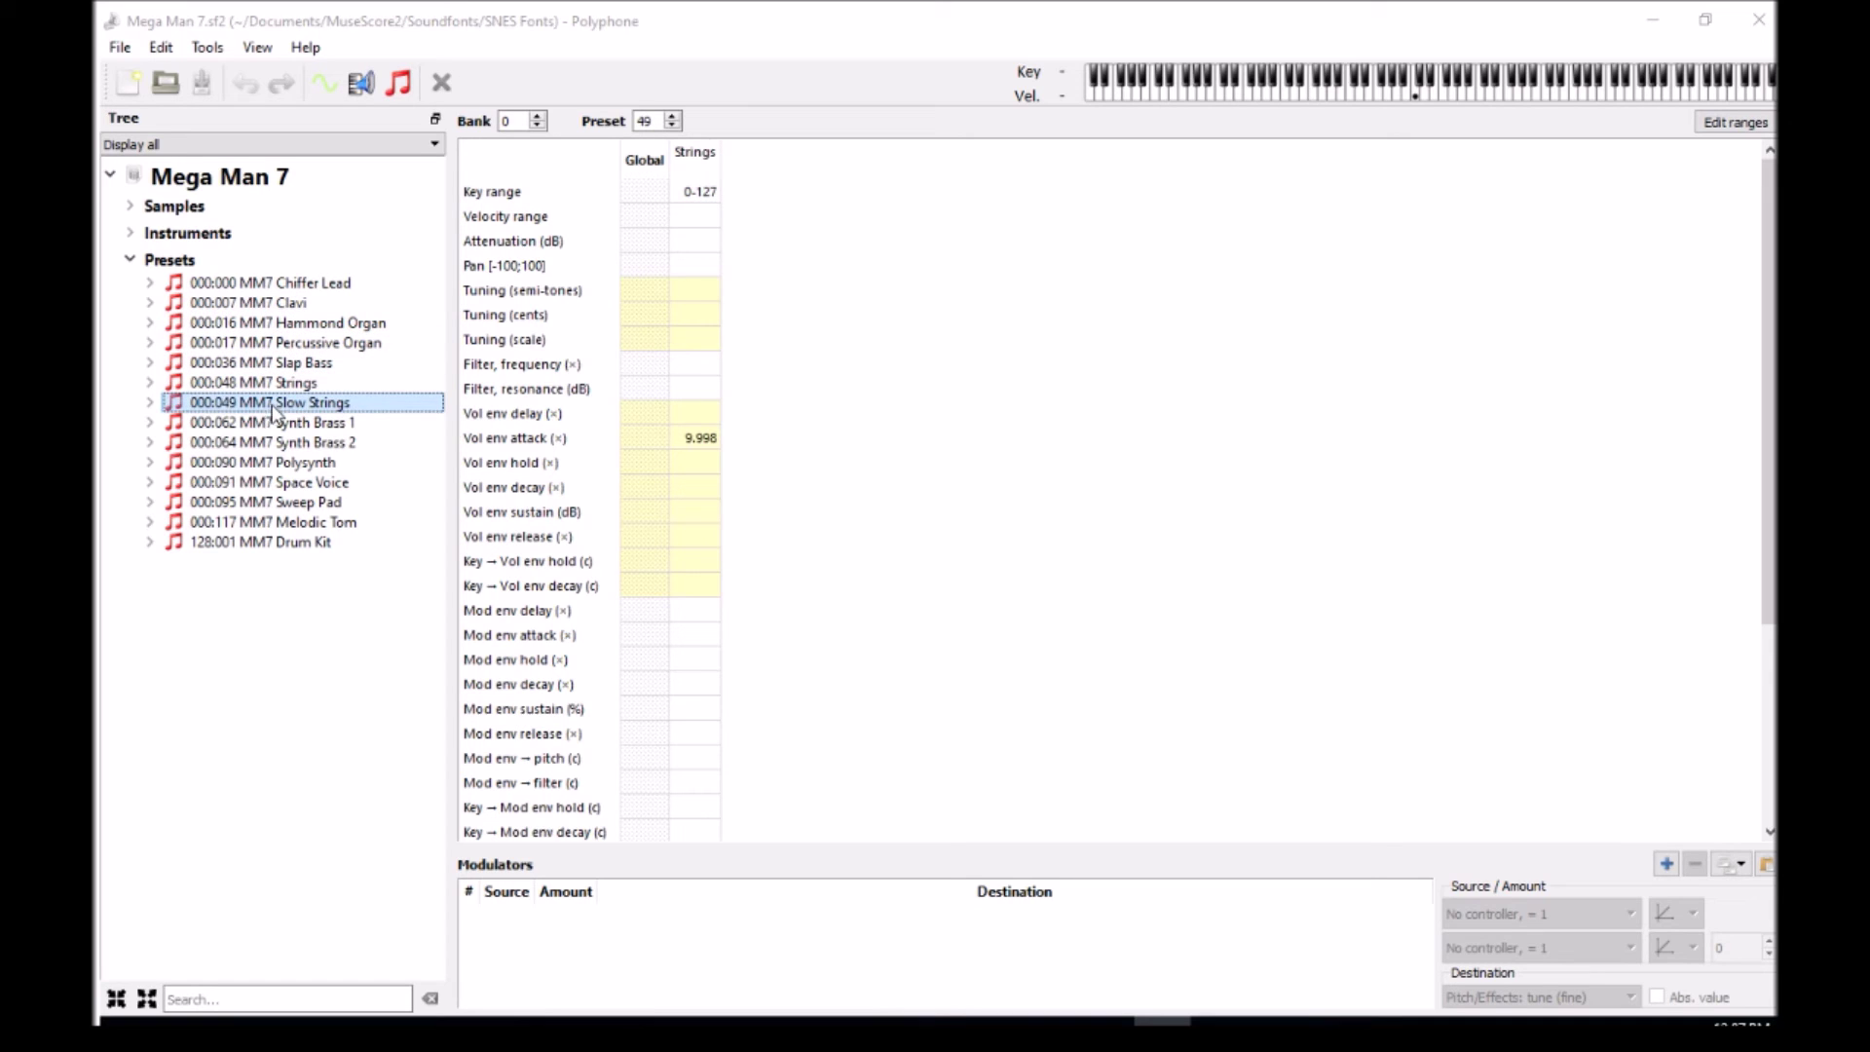
left_click(292, 423)
left_click(322, 443)
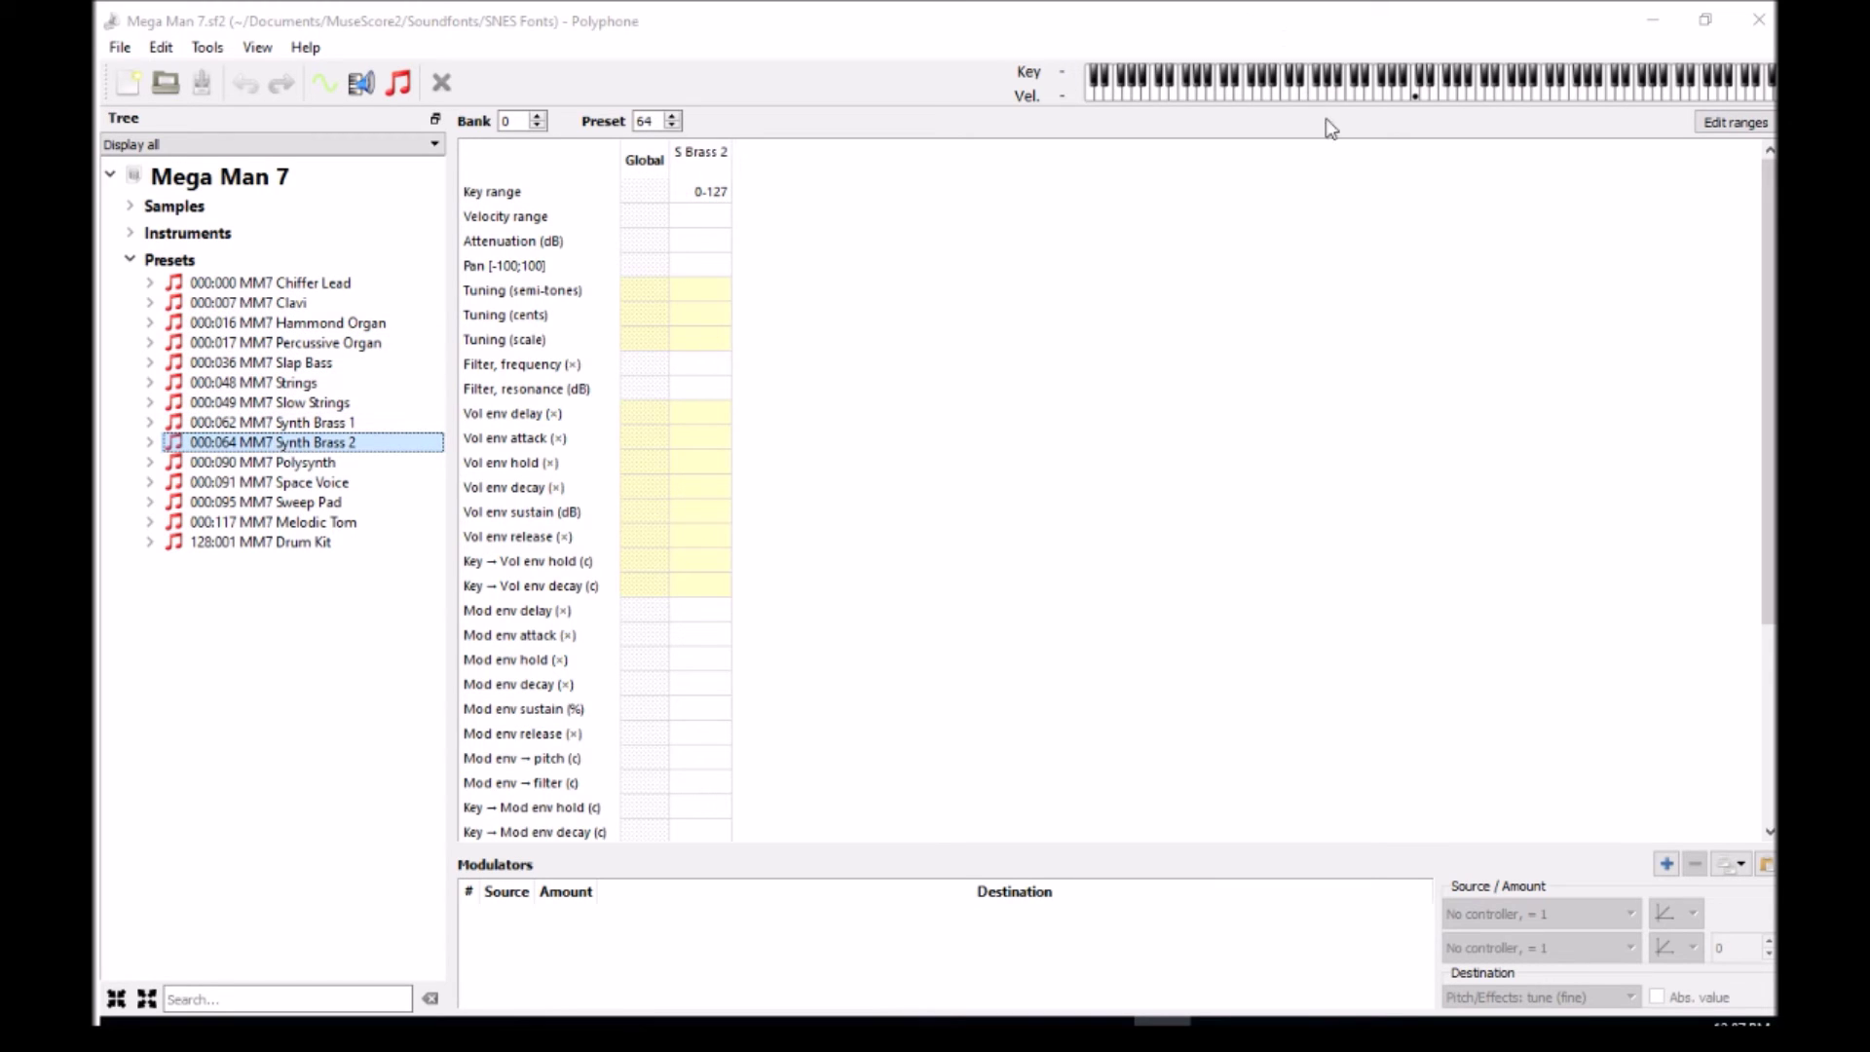
- Audition the MM7 Synth Brass 2 preset on several keys and the MM7 Chiffer Lead preset on a high key
left_click(1430, 90)
left_click(1453, 93)
left_click(1430, 93)
left_click_drag(1396, 109, 1370, 115)
left_click(1370, 109)
left_click(325, 283)
left_click(1545, 95)
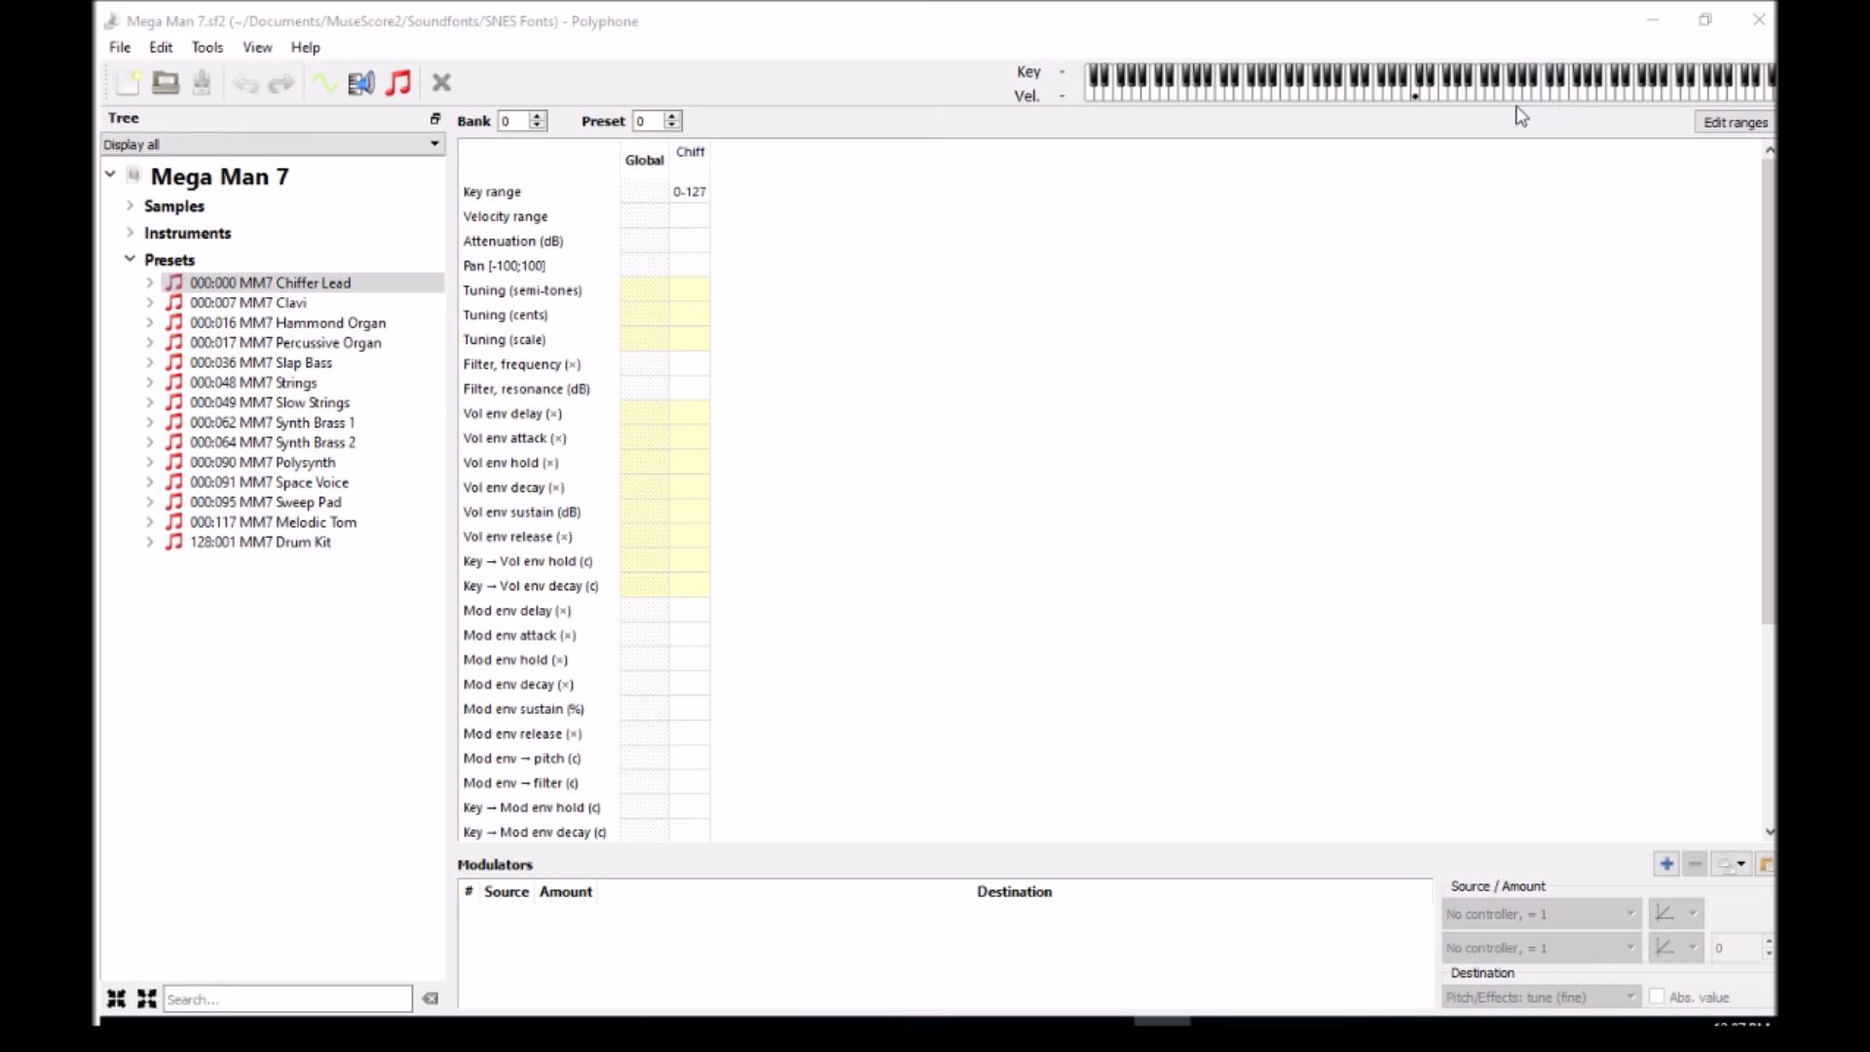
- Audition the MM7 Melodic Tom and MM7 Sweep Pad presets across several keys
left_click(292, 522)
left_click(1250, 96)
left_click_drag(1424, 95, 1284, 101)
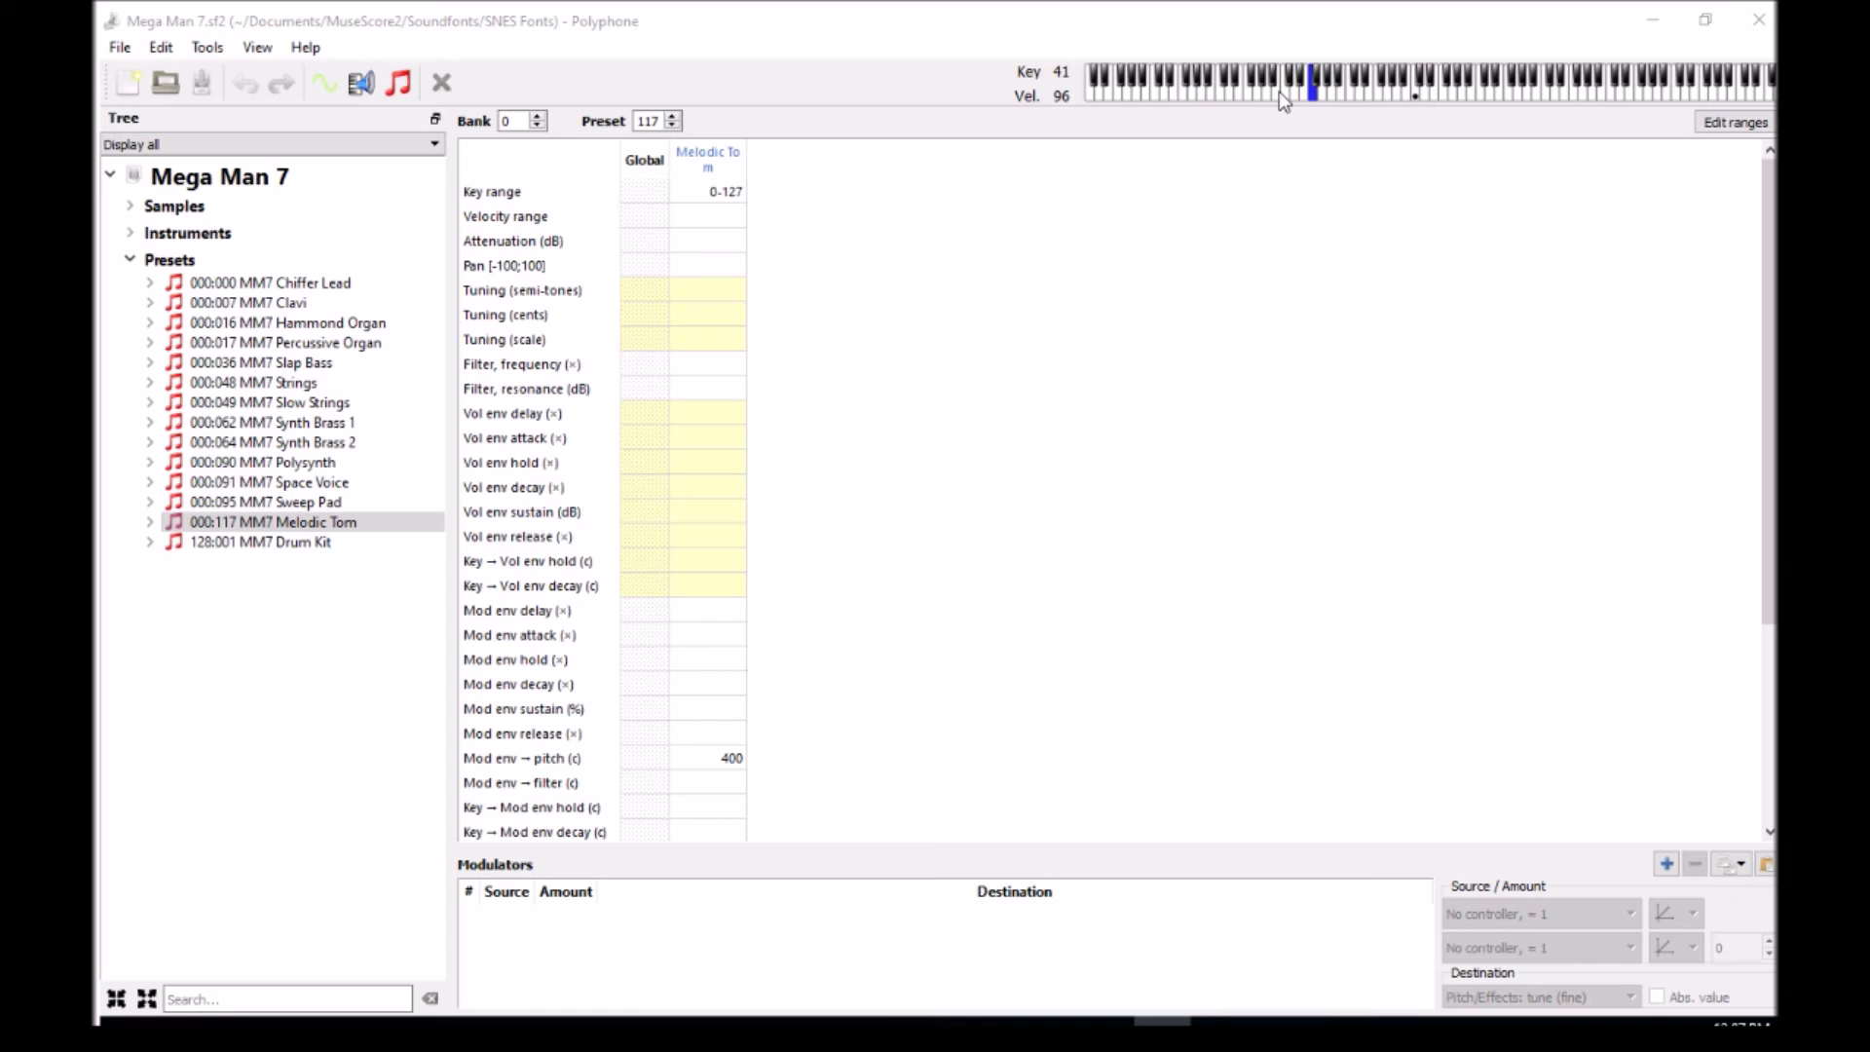
left_click(417, 499)
mouse_move(1508, 107)
left_mouse_down()
mouse_move(1393, 97)
mouse_move(1498, 83)
mouse_move(1417, 100)
mouse_move(1495, 108)
mouse_move(1412, 103)
mouse_move(1534, 107)
left_mouse_up()
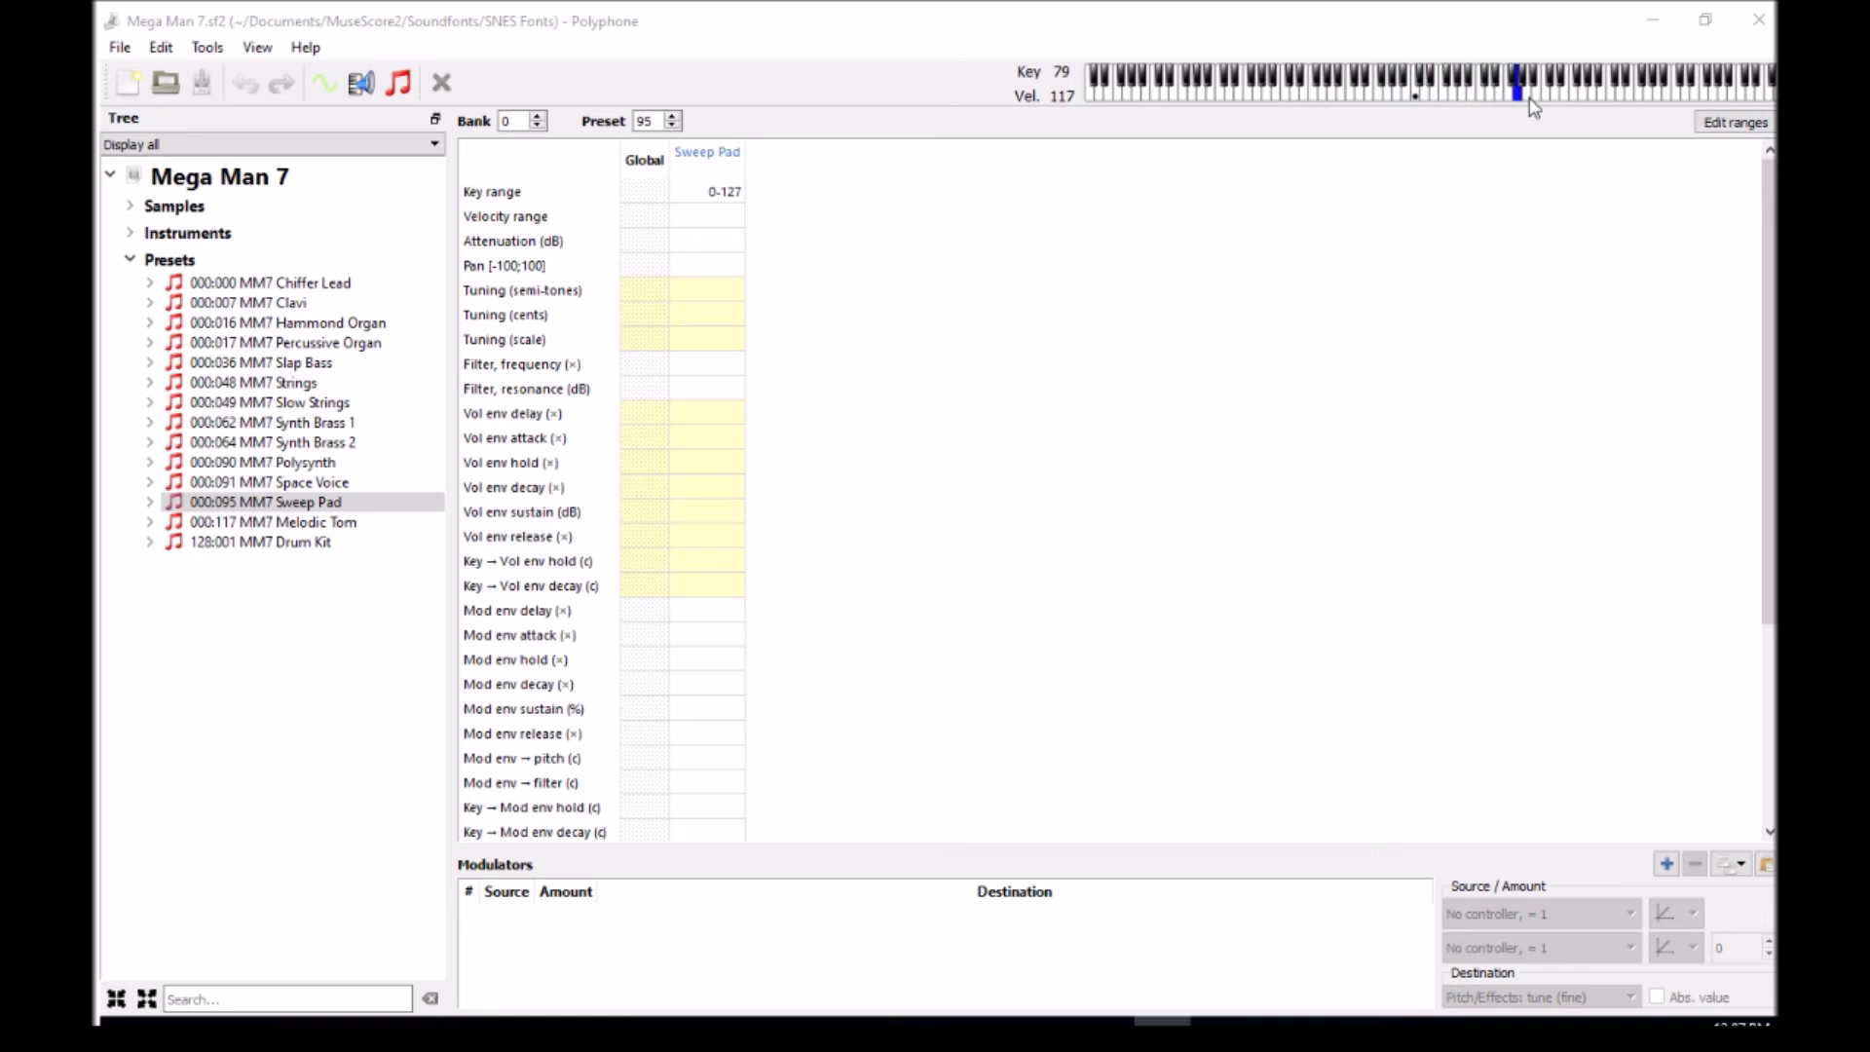
- Show the MM7 Drum Kit preset and sound its keys one by one in ascending order up to key 57
left_click(292, 541)
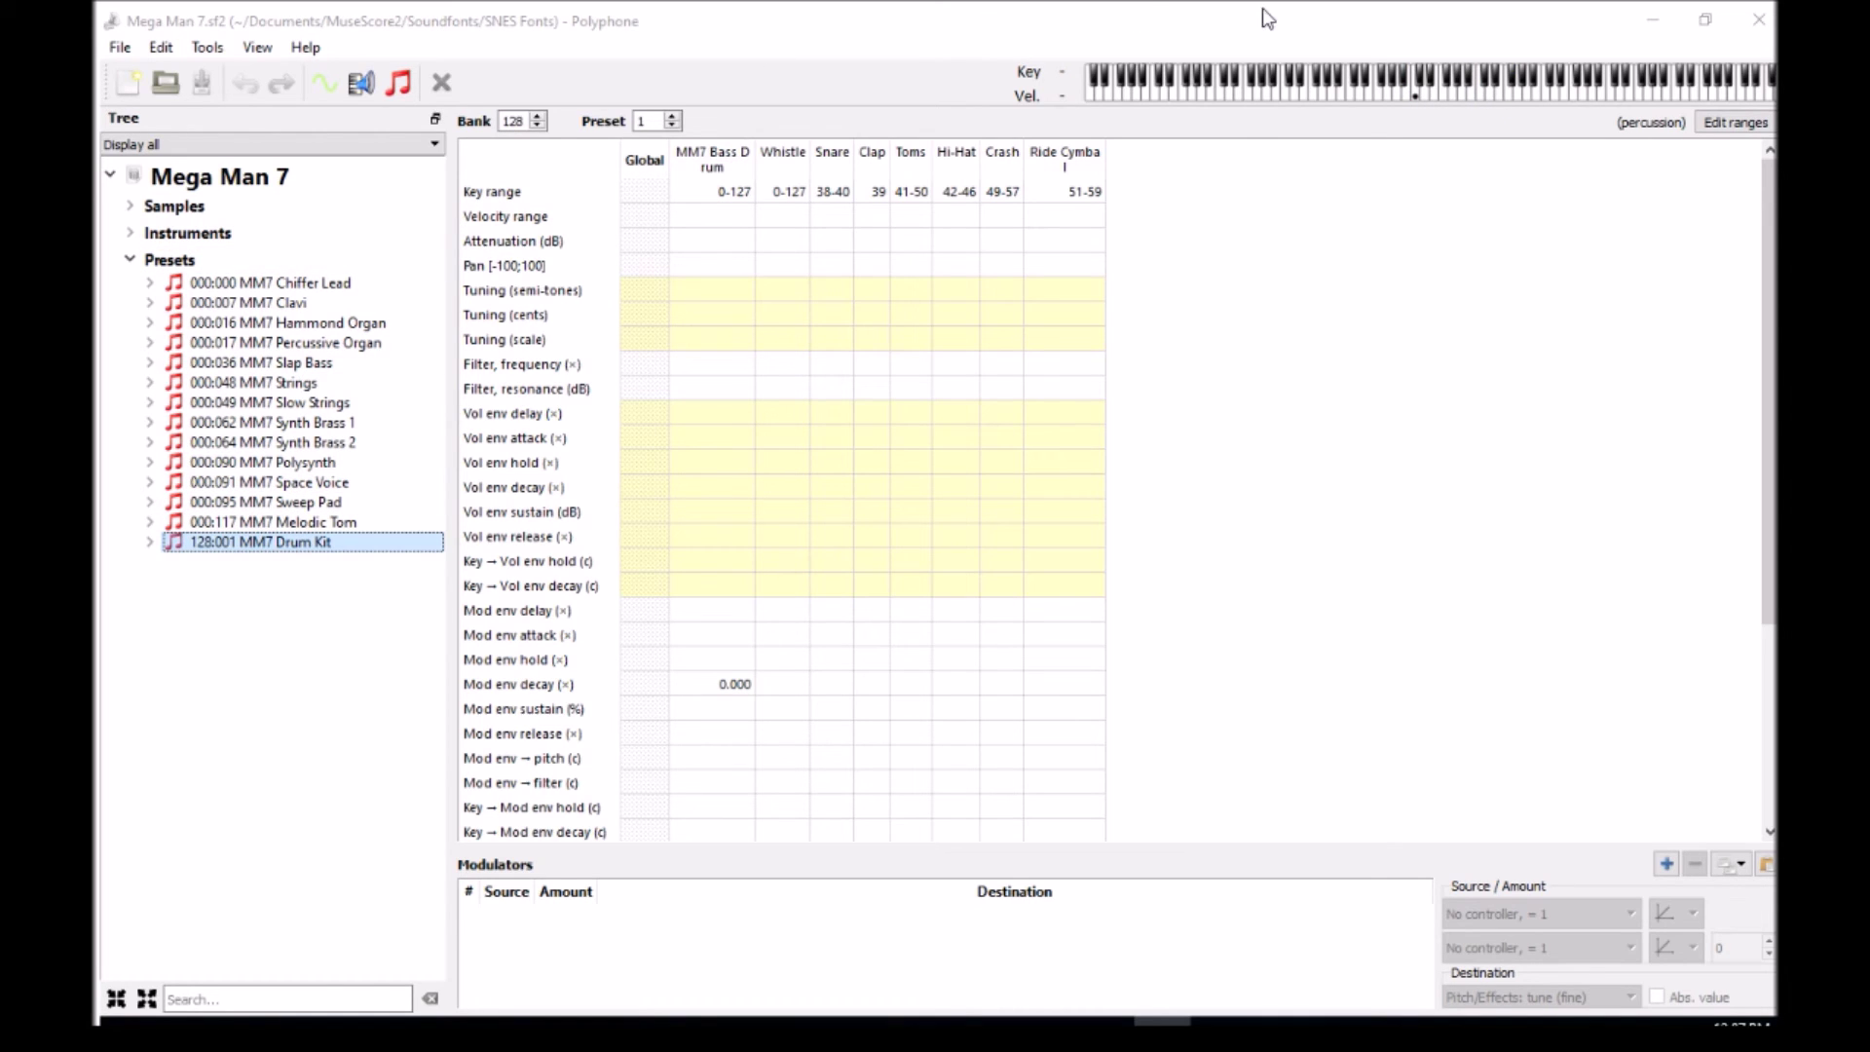
left_click(1211, 96)
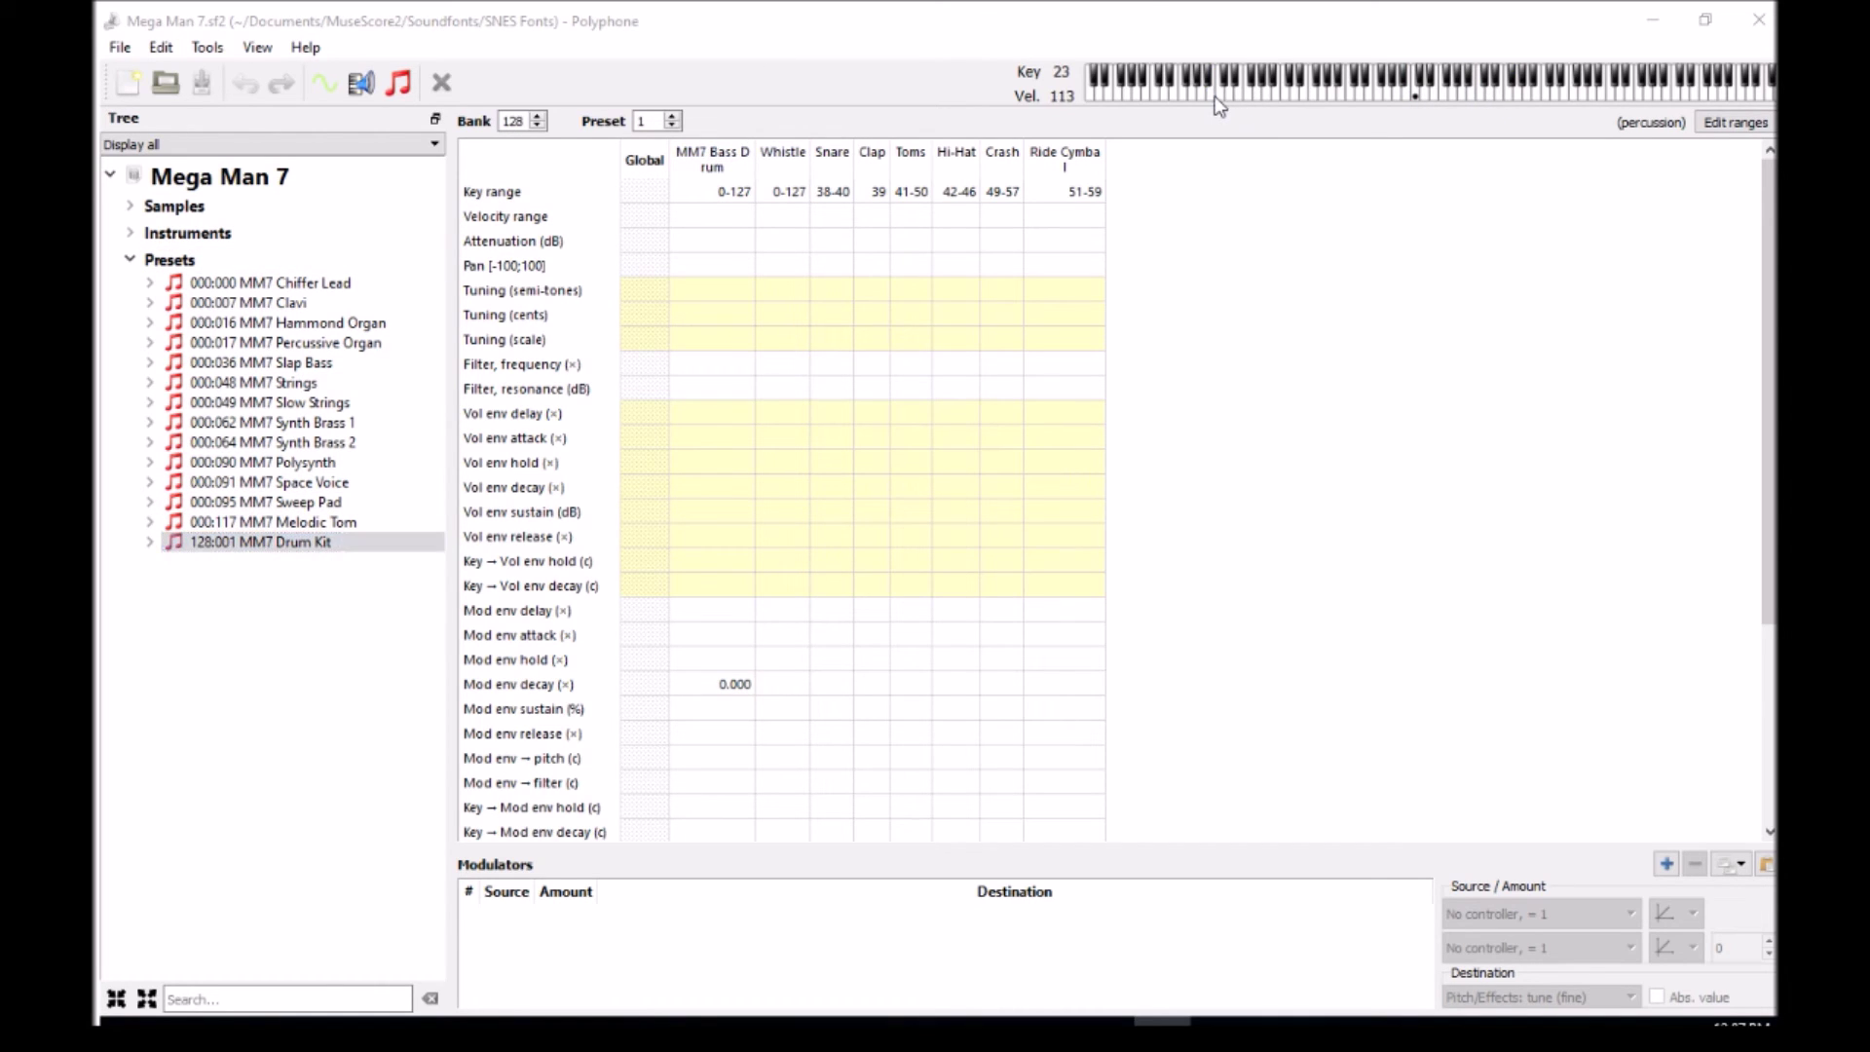
left_click(1276, 97)
left_click(1283, 95)
left_click(1295, 101)
left_click(1295, 86)
left_click(1301, 101)
left_click(1307, 97)
left_click(1315, 86)
left_click(1326, 101)
left_click(1326, 86)
left_click(1332, 101)
left_click(1338, 86)
left_click(1345, 100)
left_click(1350, 101)
left_click(1360, 90)
left_click(1365, 98)
left_click(1371, 88)
left_click(1379, 101)
left_click(1390, 90)
left_click(1400, 101)
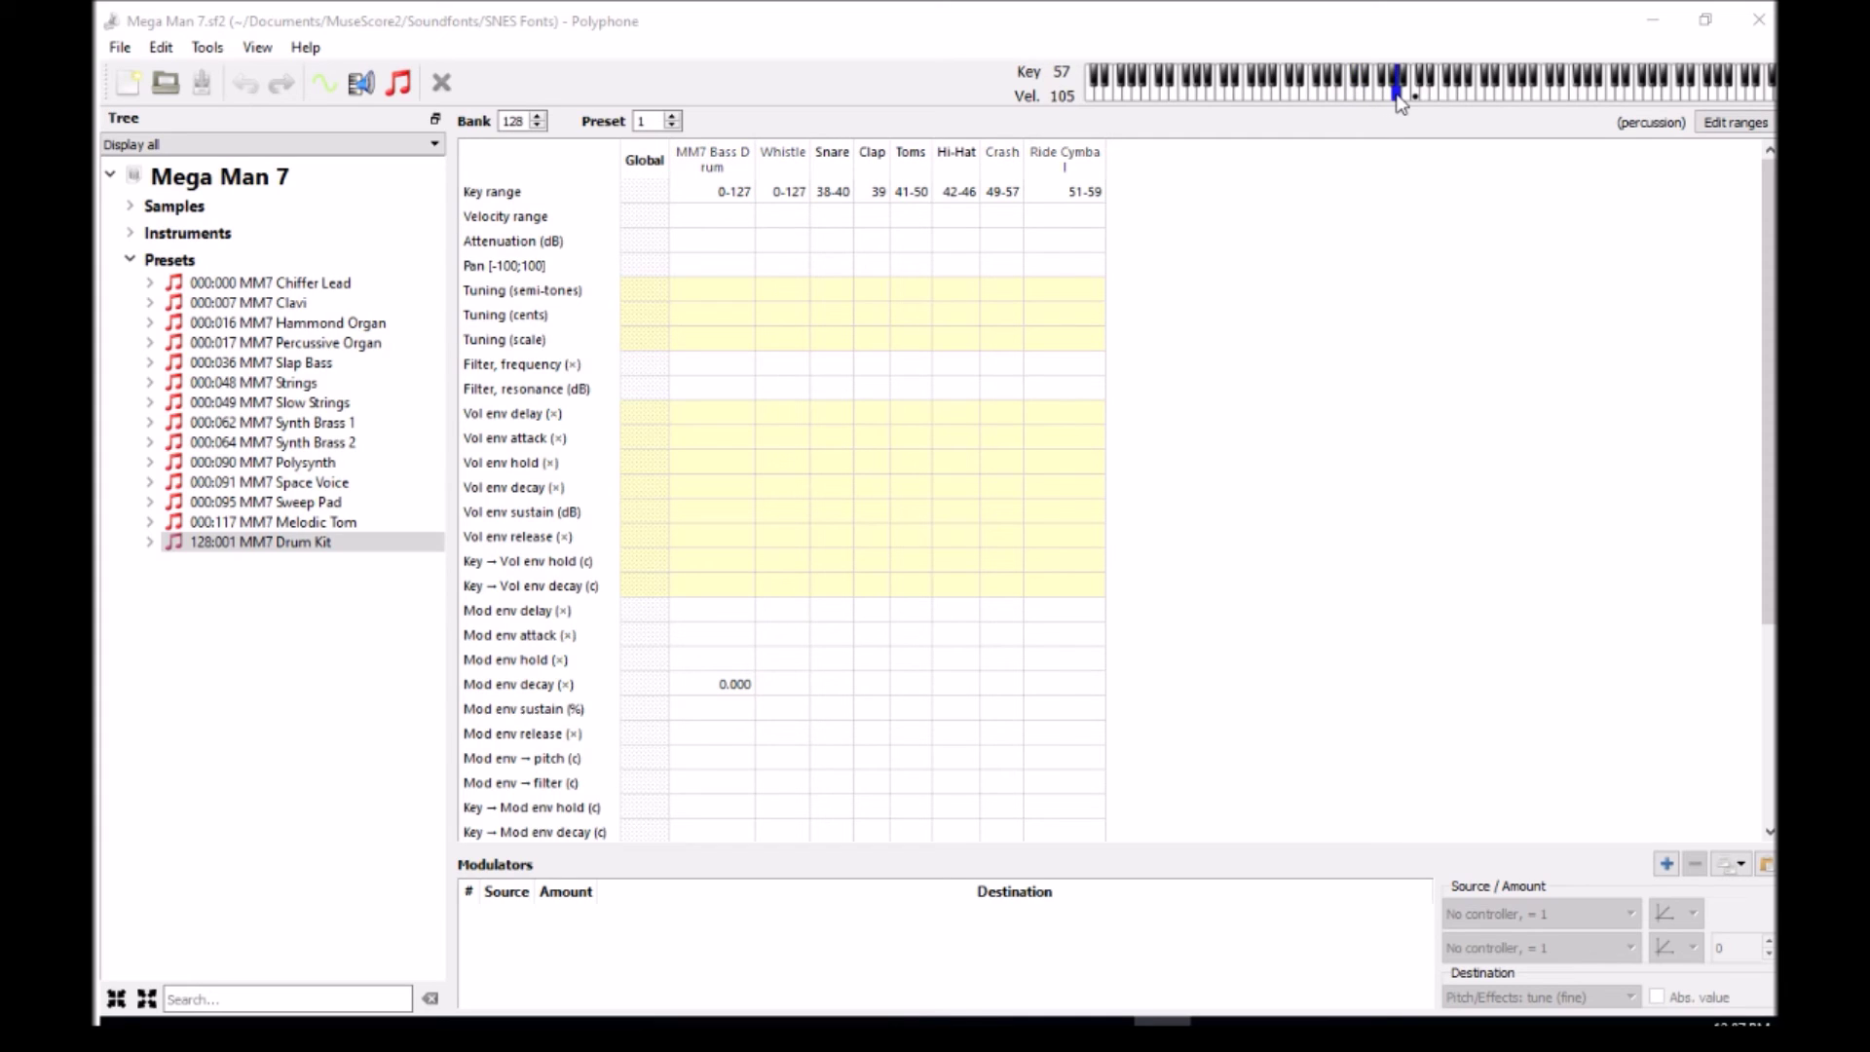
- Sound the crash and ride cymbal keys of the MM7 Drum Kit and the higher keys above them
left_click(1402, 103)
left_click(1367, 96)
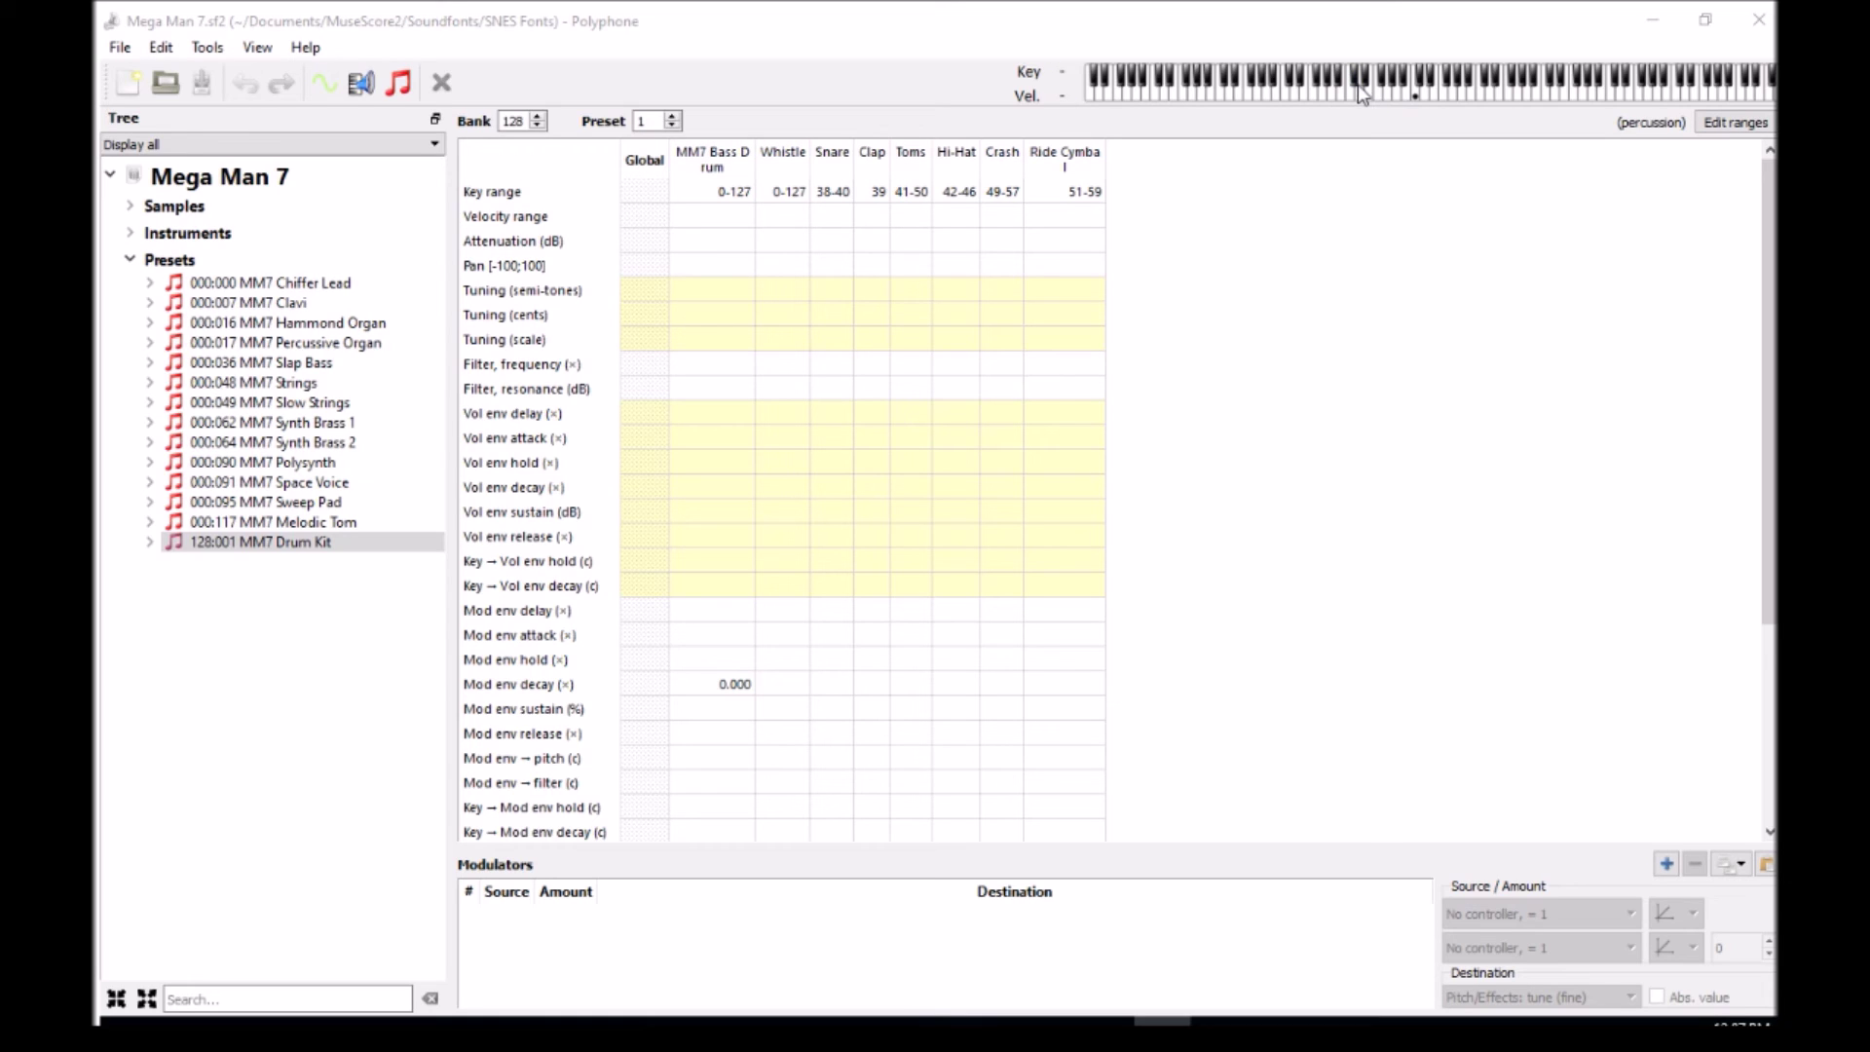
left_click(1408, 95)
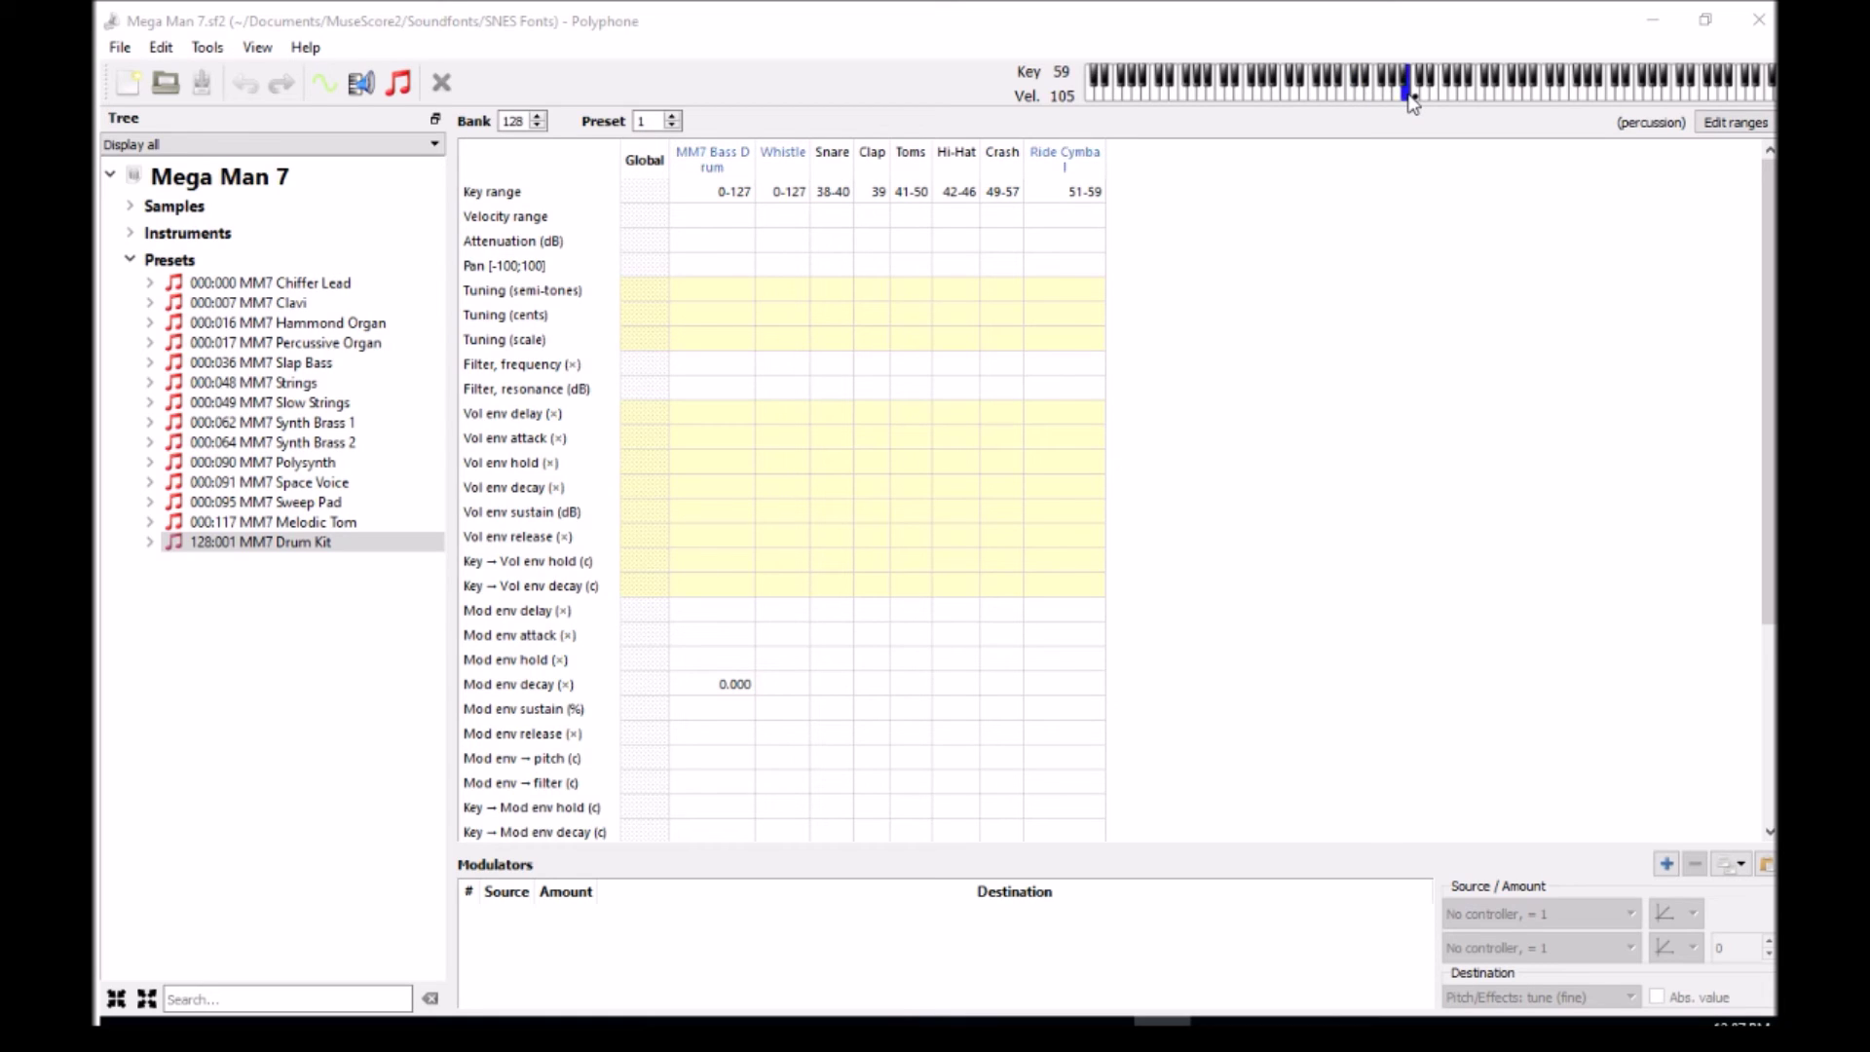
left_click(1369, 87)
left_click(1383, 101)
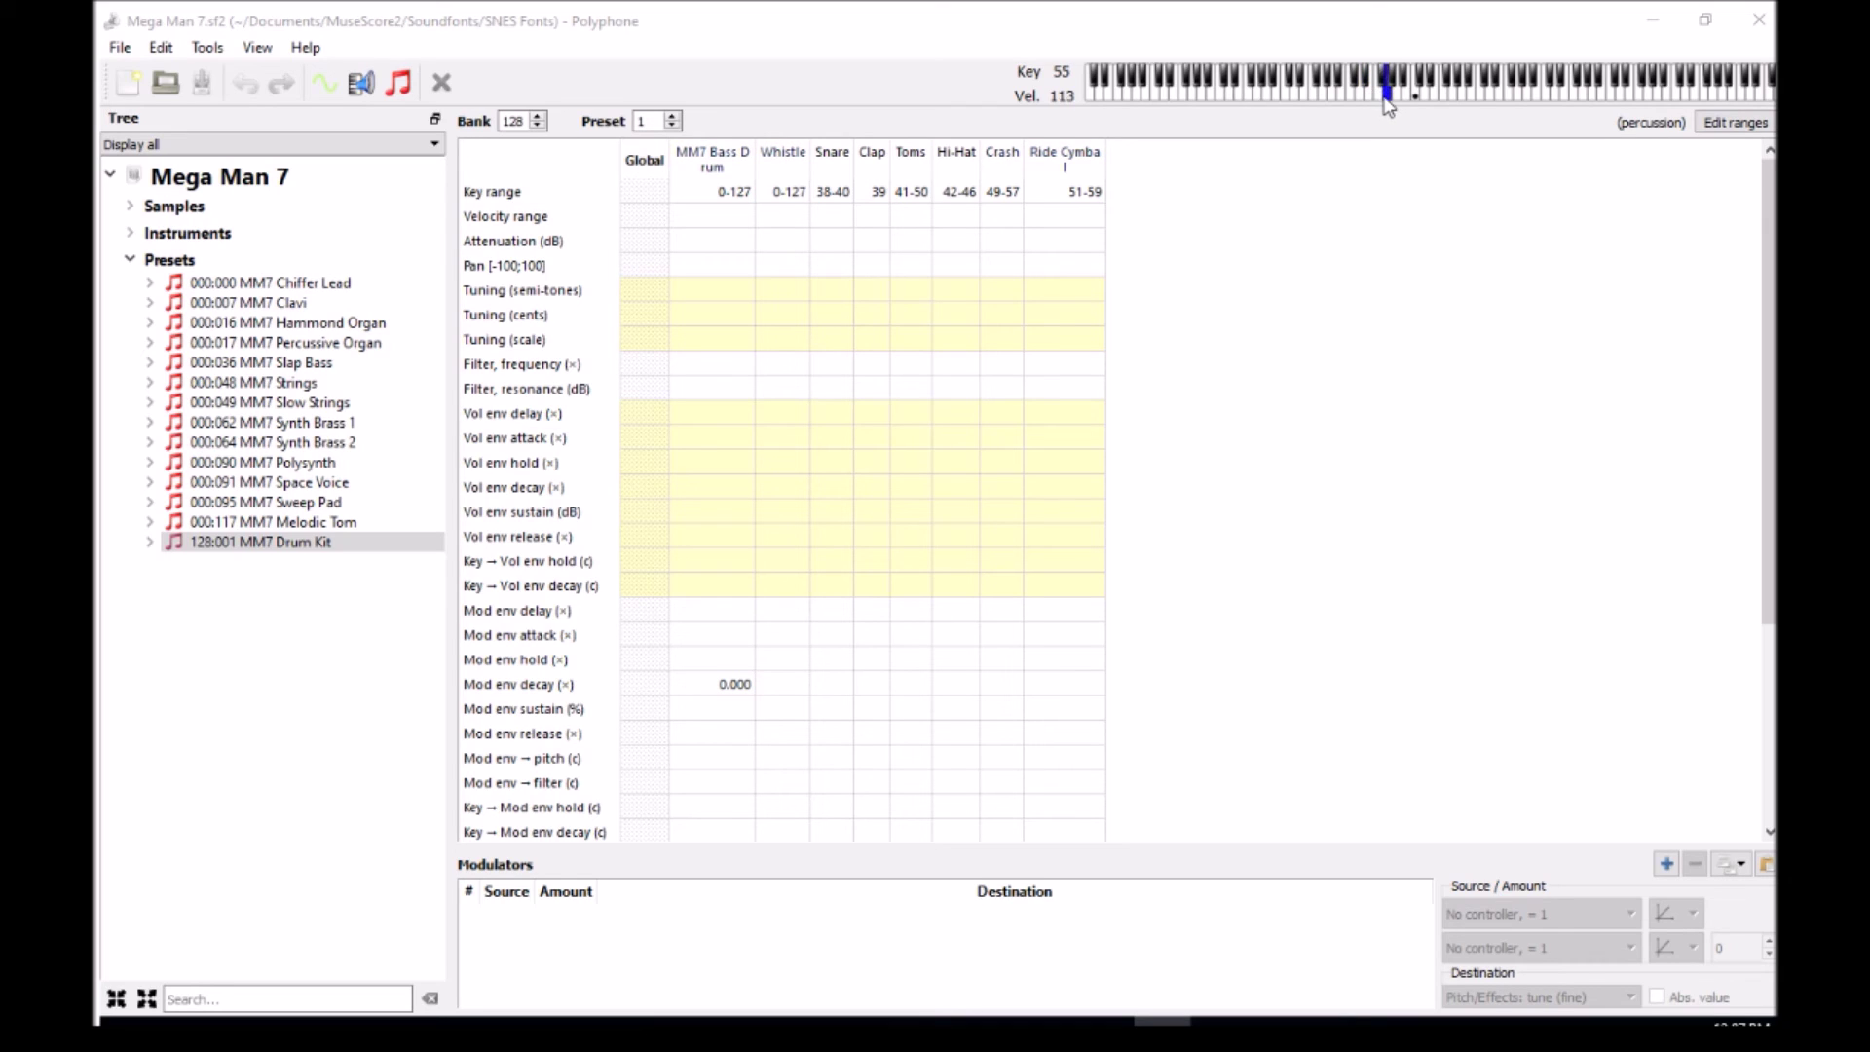
left_click(1386, 96)
left_click(1404, 84)
left_click(1406, 92)
left_click(1411, 101)
left_click(1424, 97)
left_click(1444, 95)
left_click(1465, 94)
left_click(1474, 98)
left_click(1481, 105)
- Audition the tom and hi-hat keys of the MM7 Drum Kit repeatedly, comparing neighbouring keys around key 44
left_click(1336, 90)
left_click(1315, 99)
left_click(1358, 98)
left_click(1350, 92)
left_click(1337, 92)
left_click(1325, 90)
left_click(1342, 89)
left_click(1331, 88)
left_click(1339, 91)
left_click(1331, 84)
left_click(1335, 90)
left_click(1324, 89)
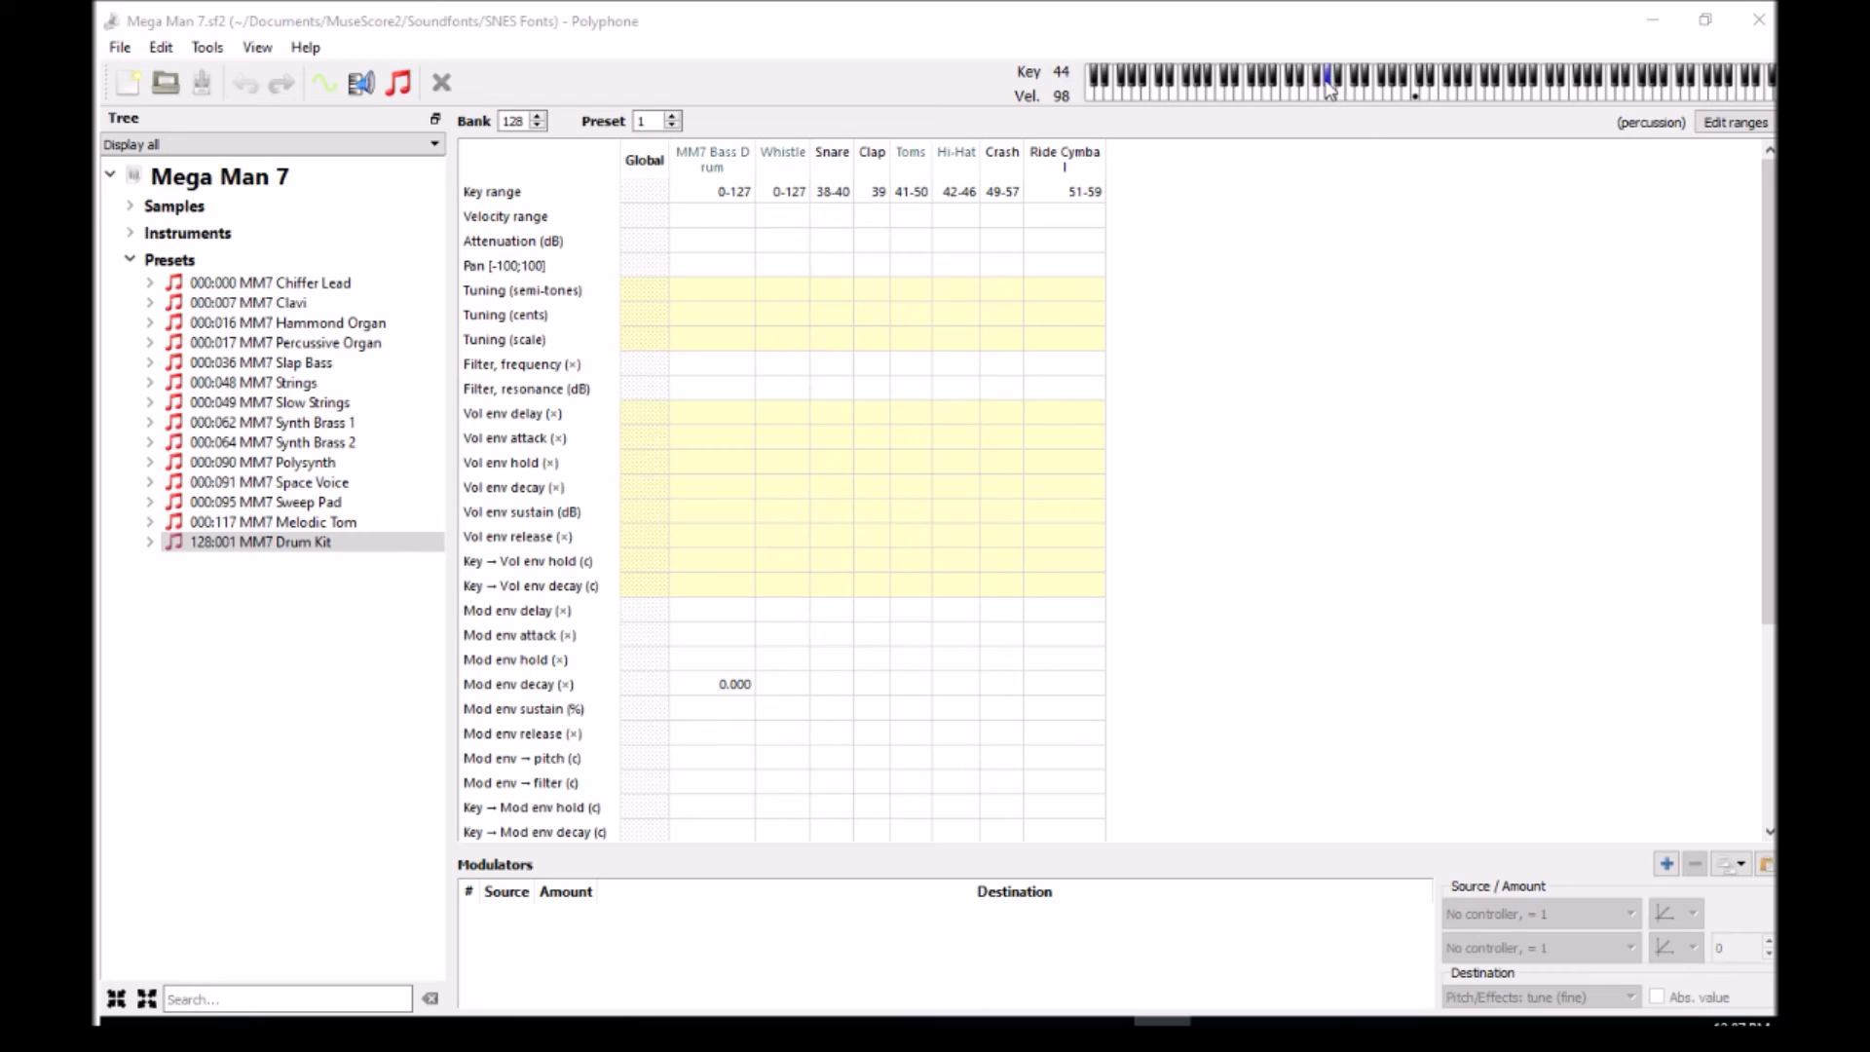
left_click(1324, 88)
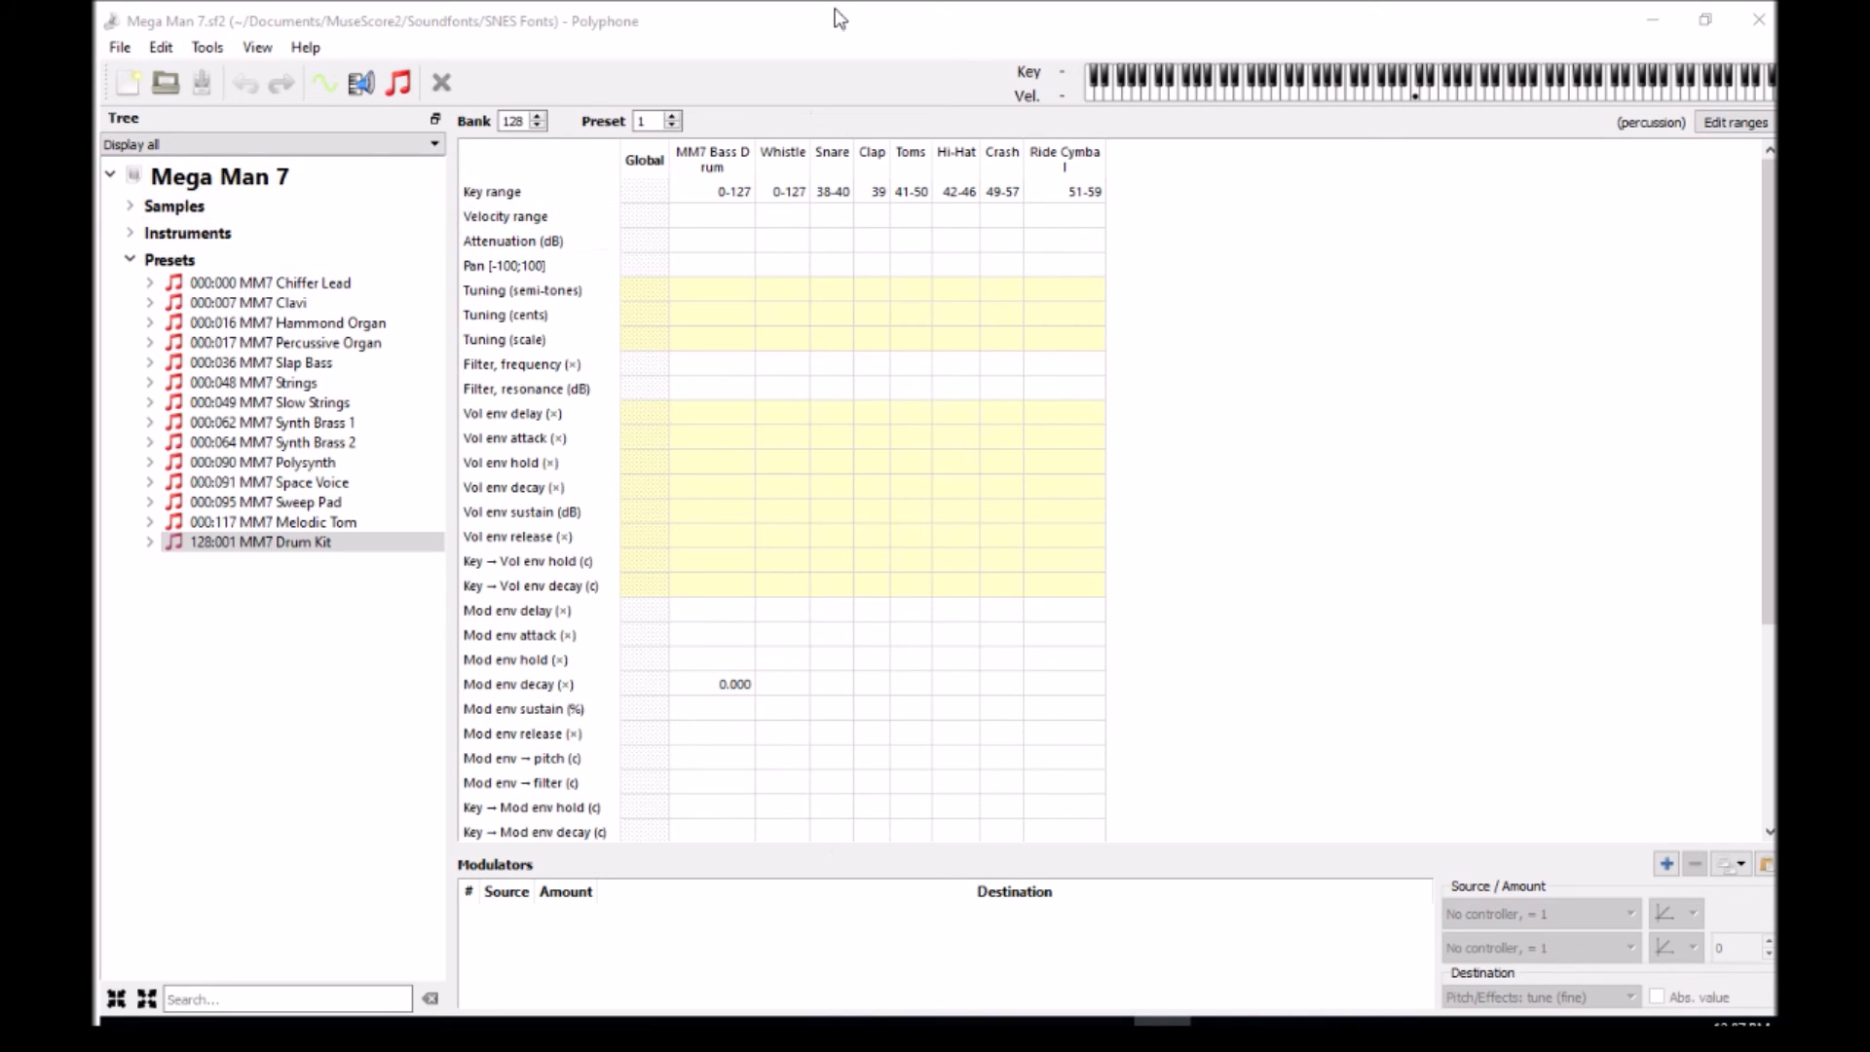
- Audition the MM7 Percussive Organ and MM7 Clavi presets on a few keys
left_click(357, 443)
left_click(331, 343)
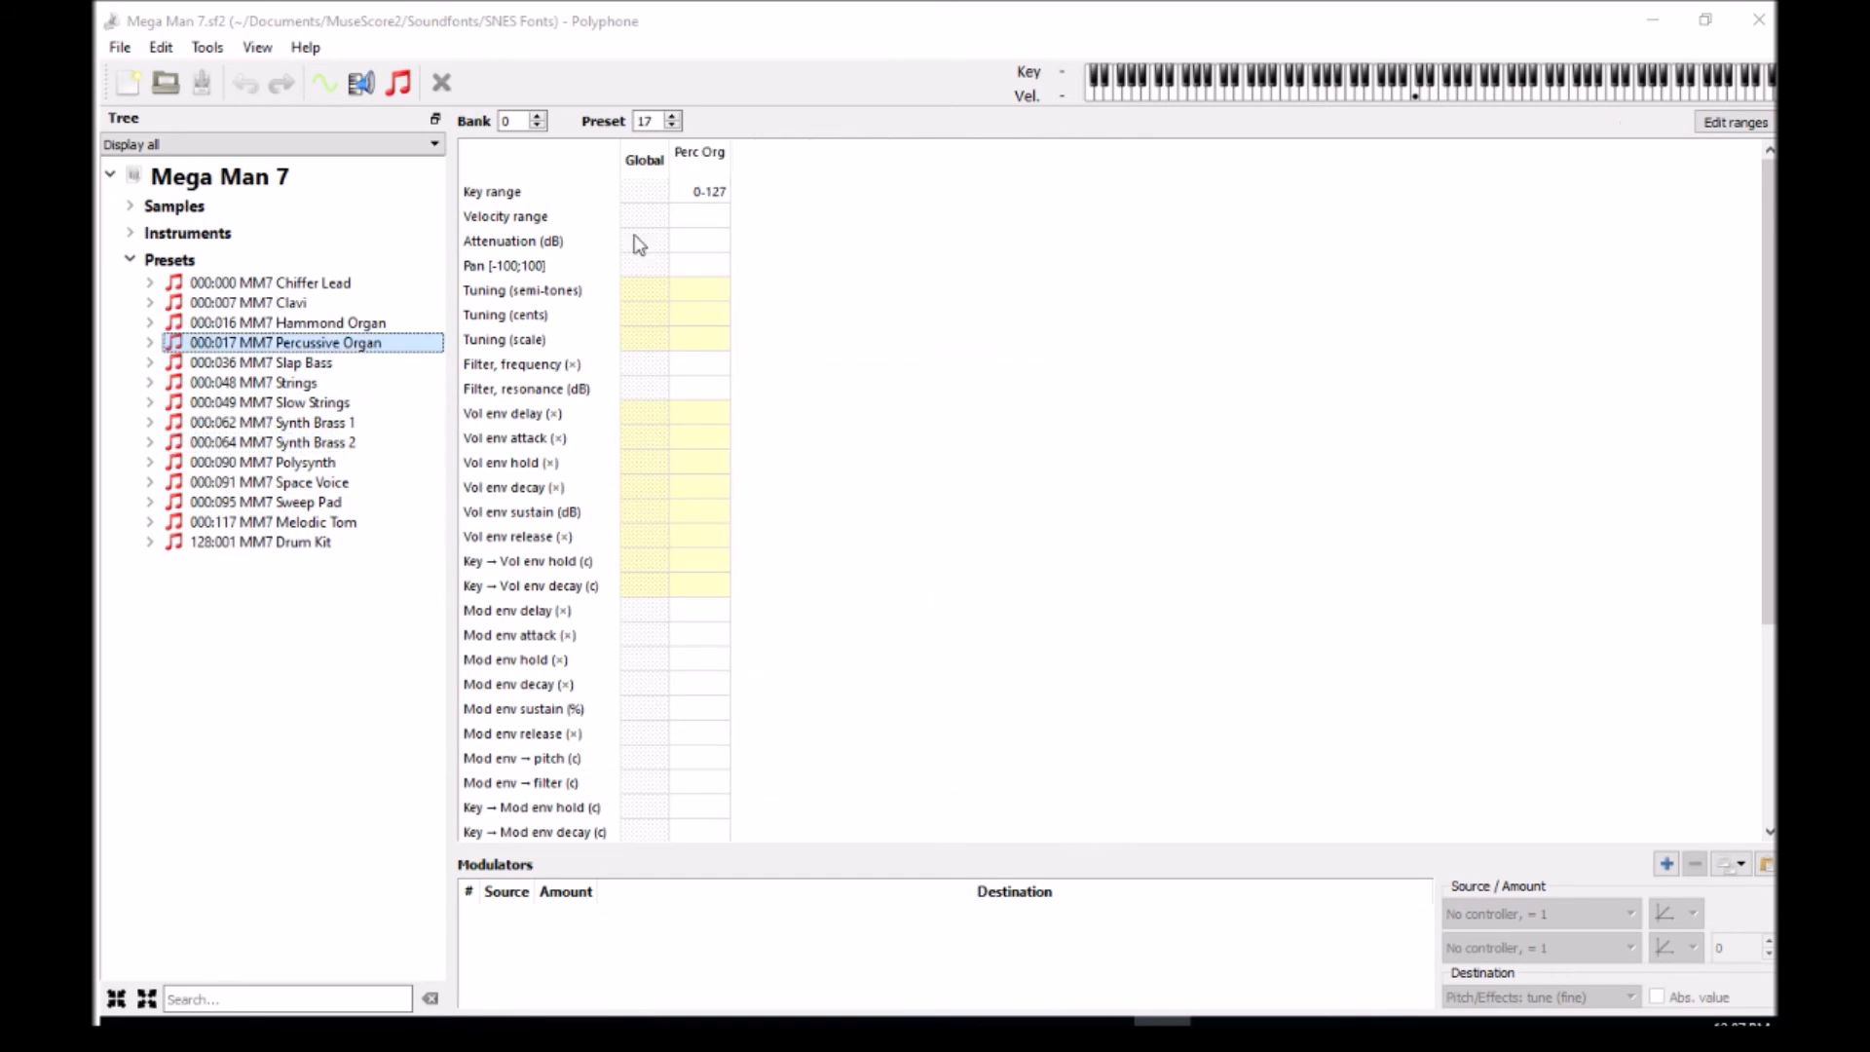
left_click(1352, 93)
left_click_drag(1497, 100, 1461, 98)
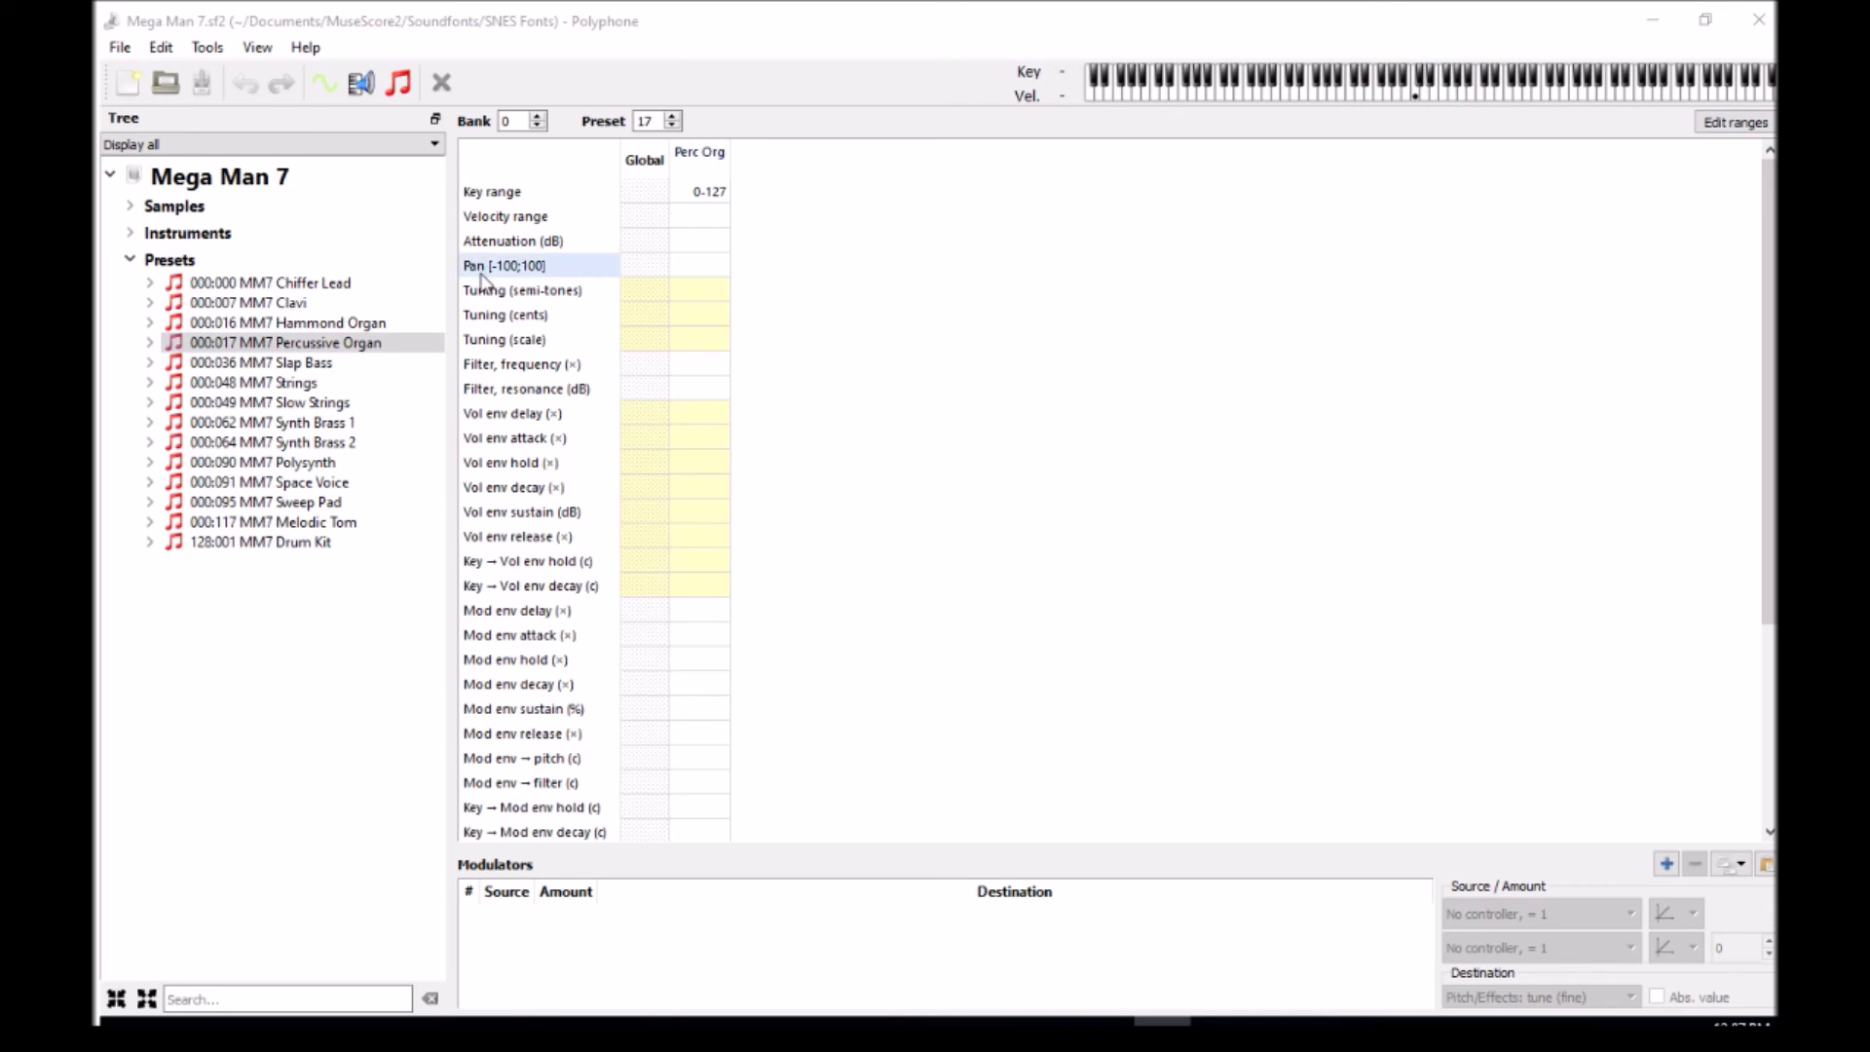
left_click(426, 310)
left_click(1415, 98)
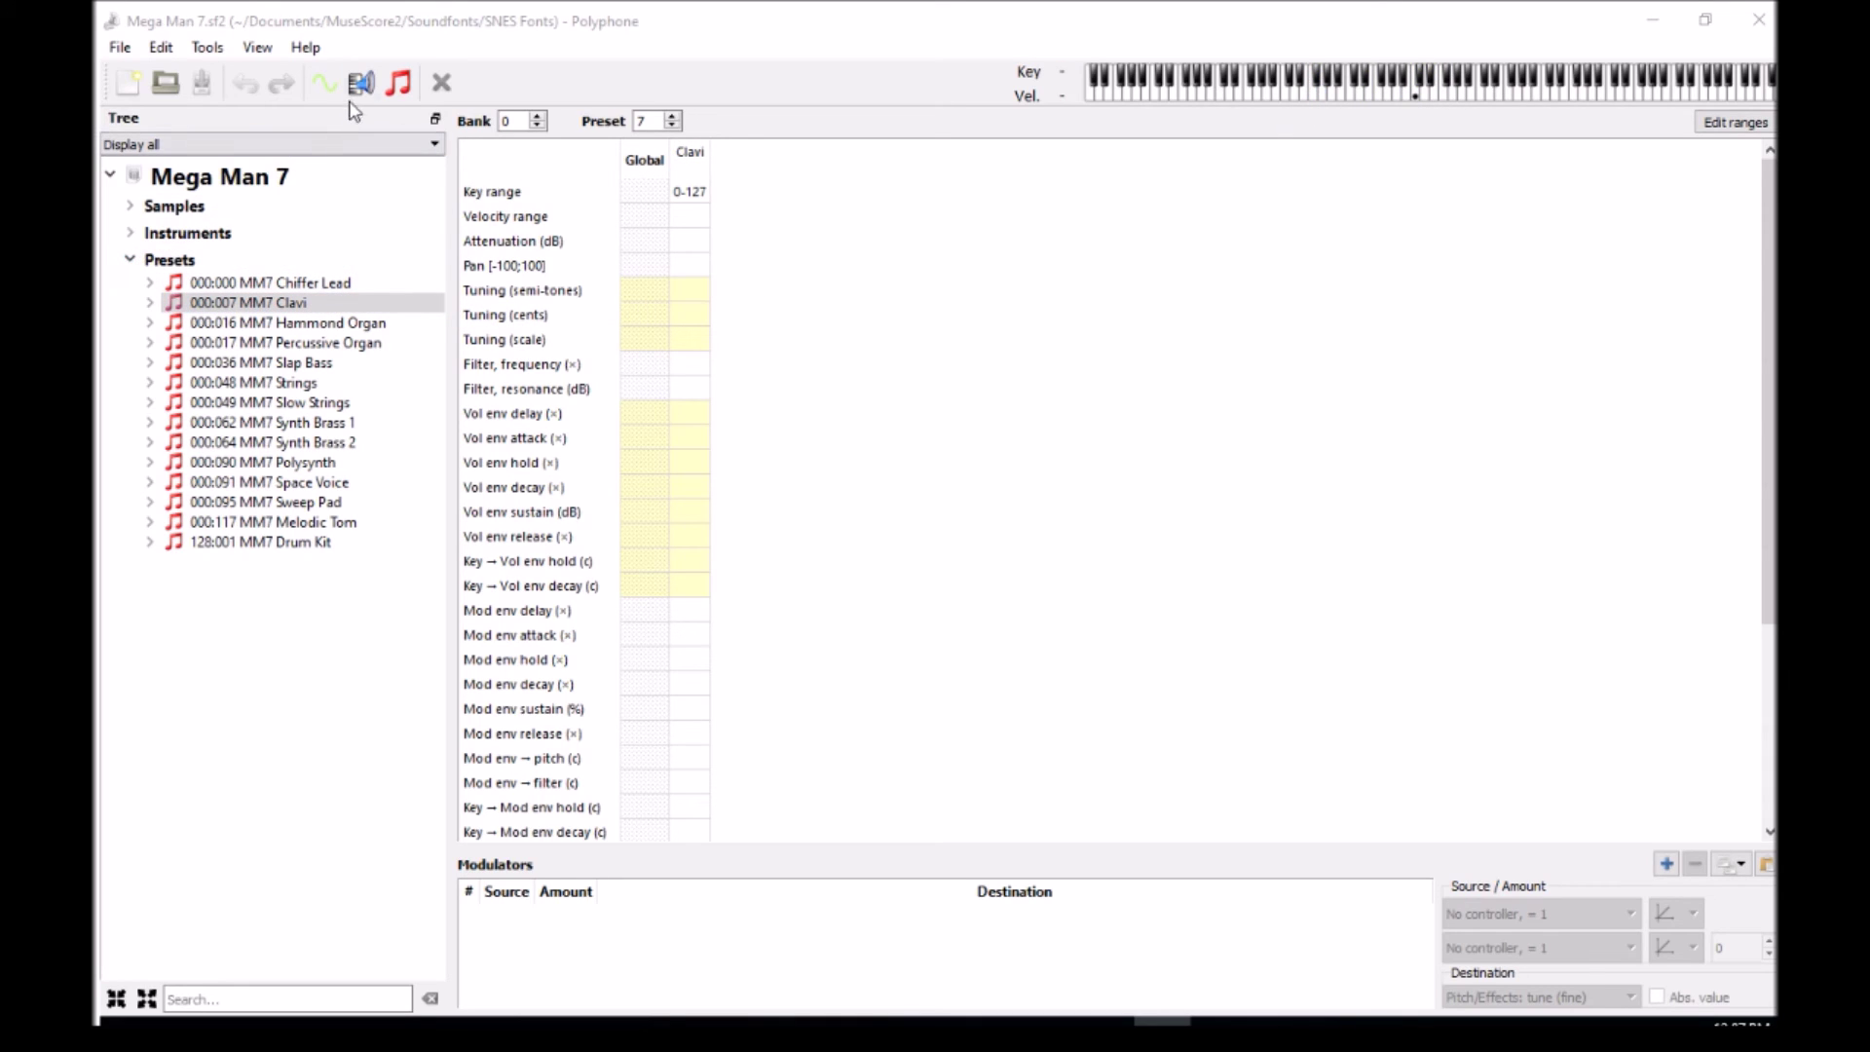
- Create a new preset named Saw Lead and select it among the presets
left_click(397, 83)
left_click(921, 562)
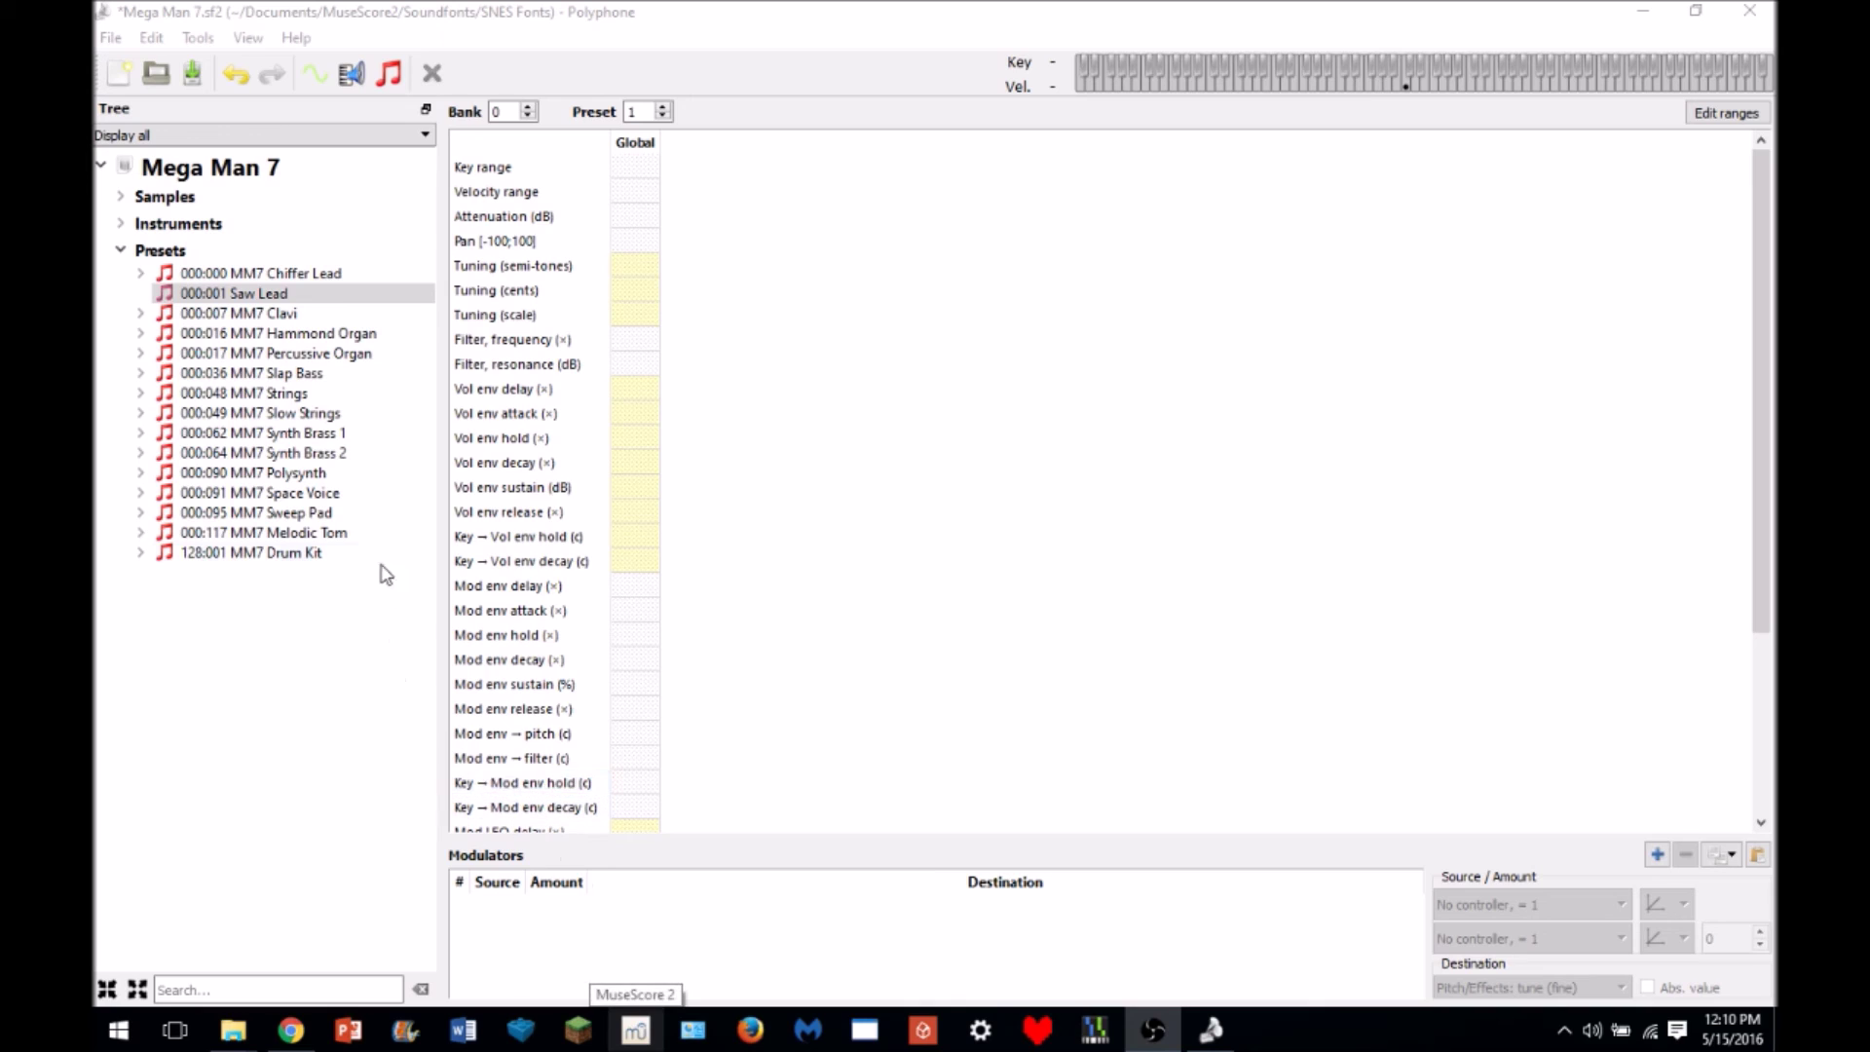
left_click(273, 297)
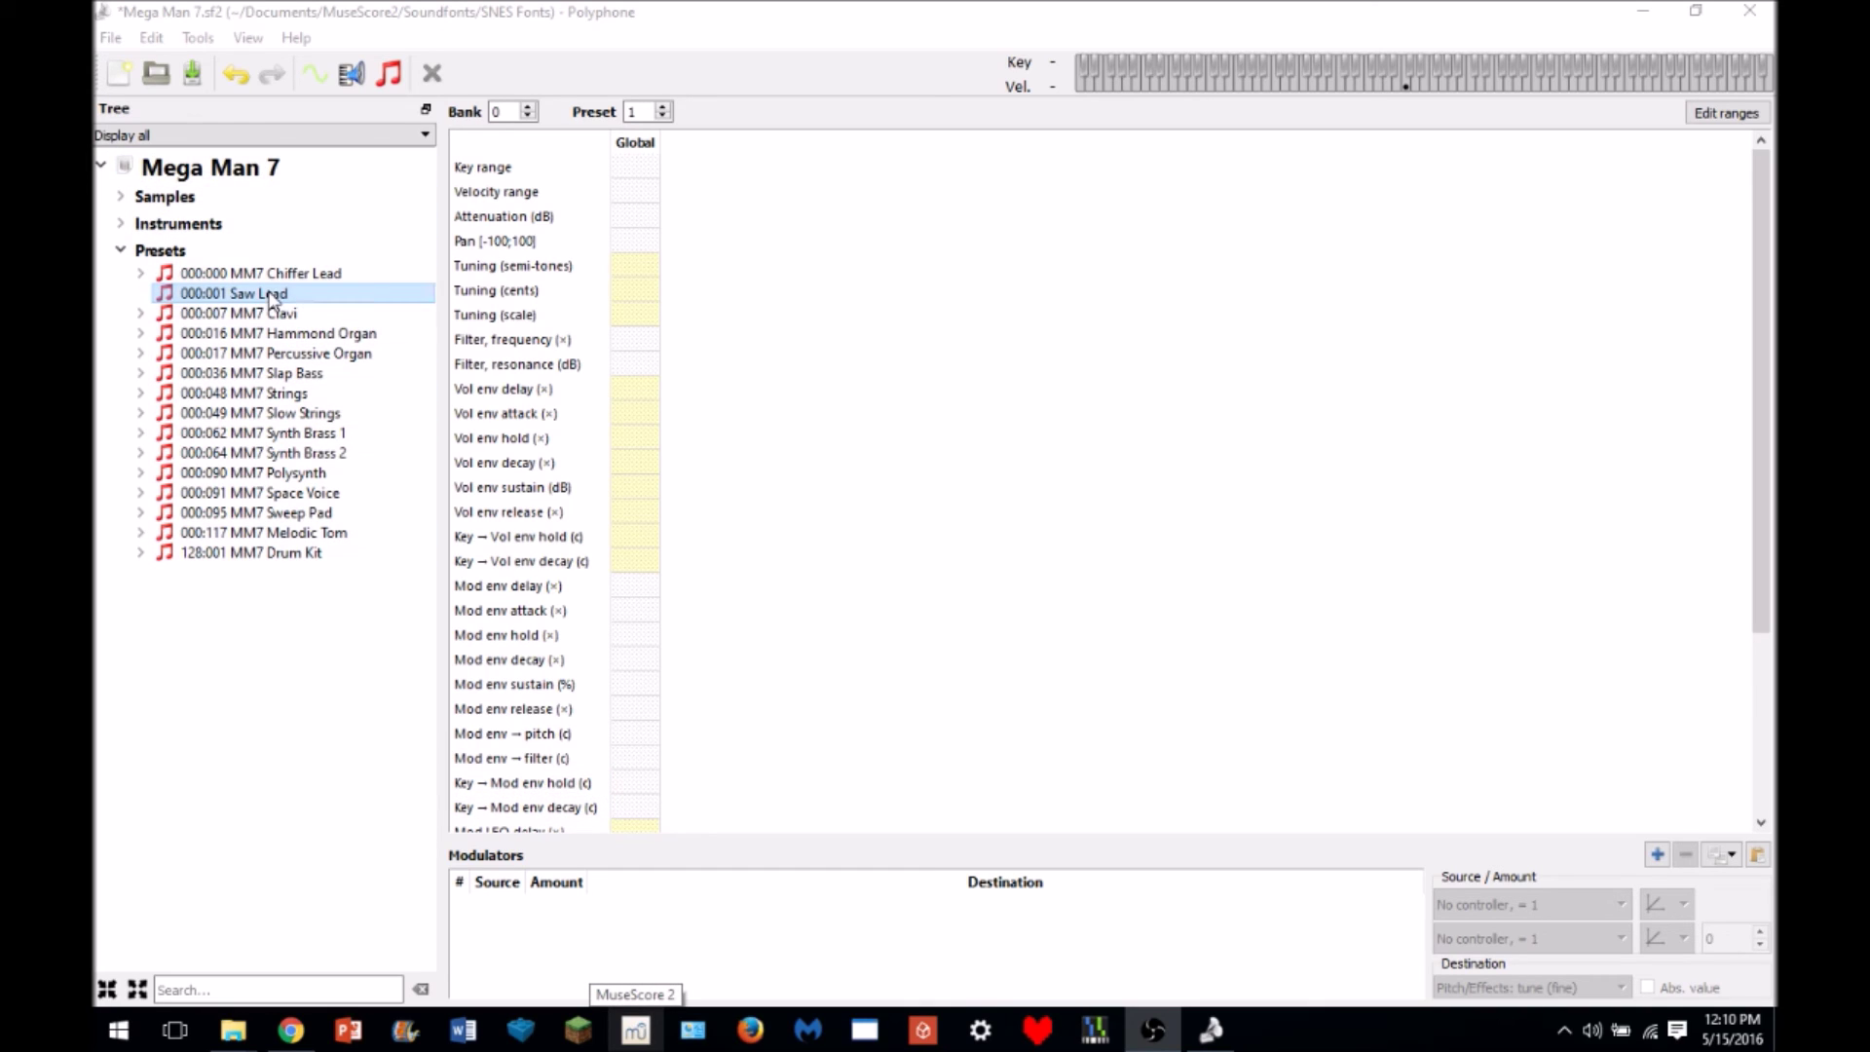
double_click(282, 295)
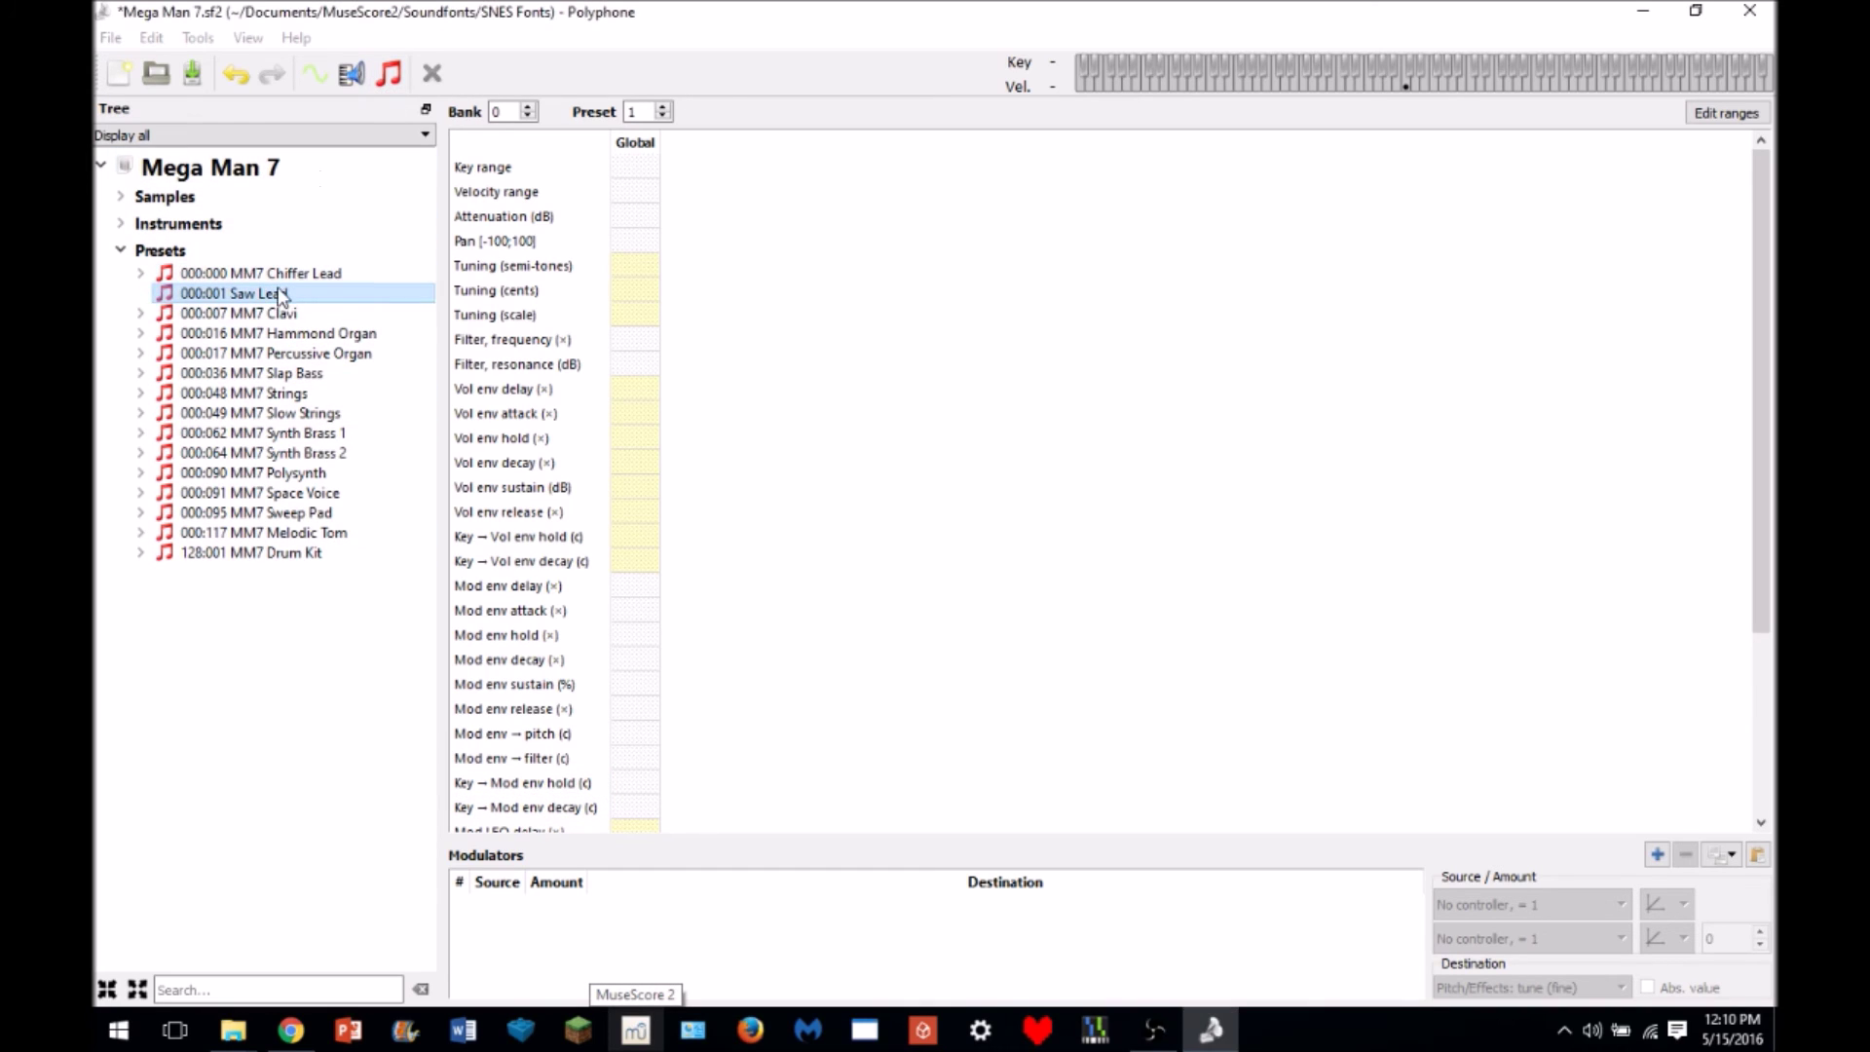
left_click(1022, 547)
left_click(388, 73)
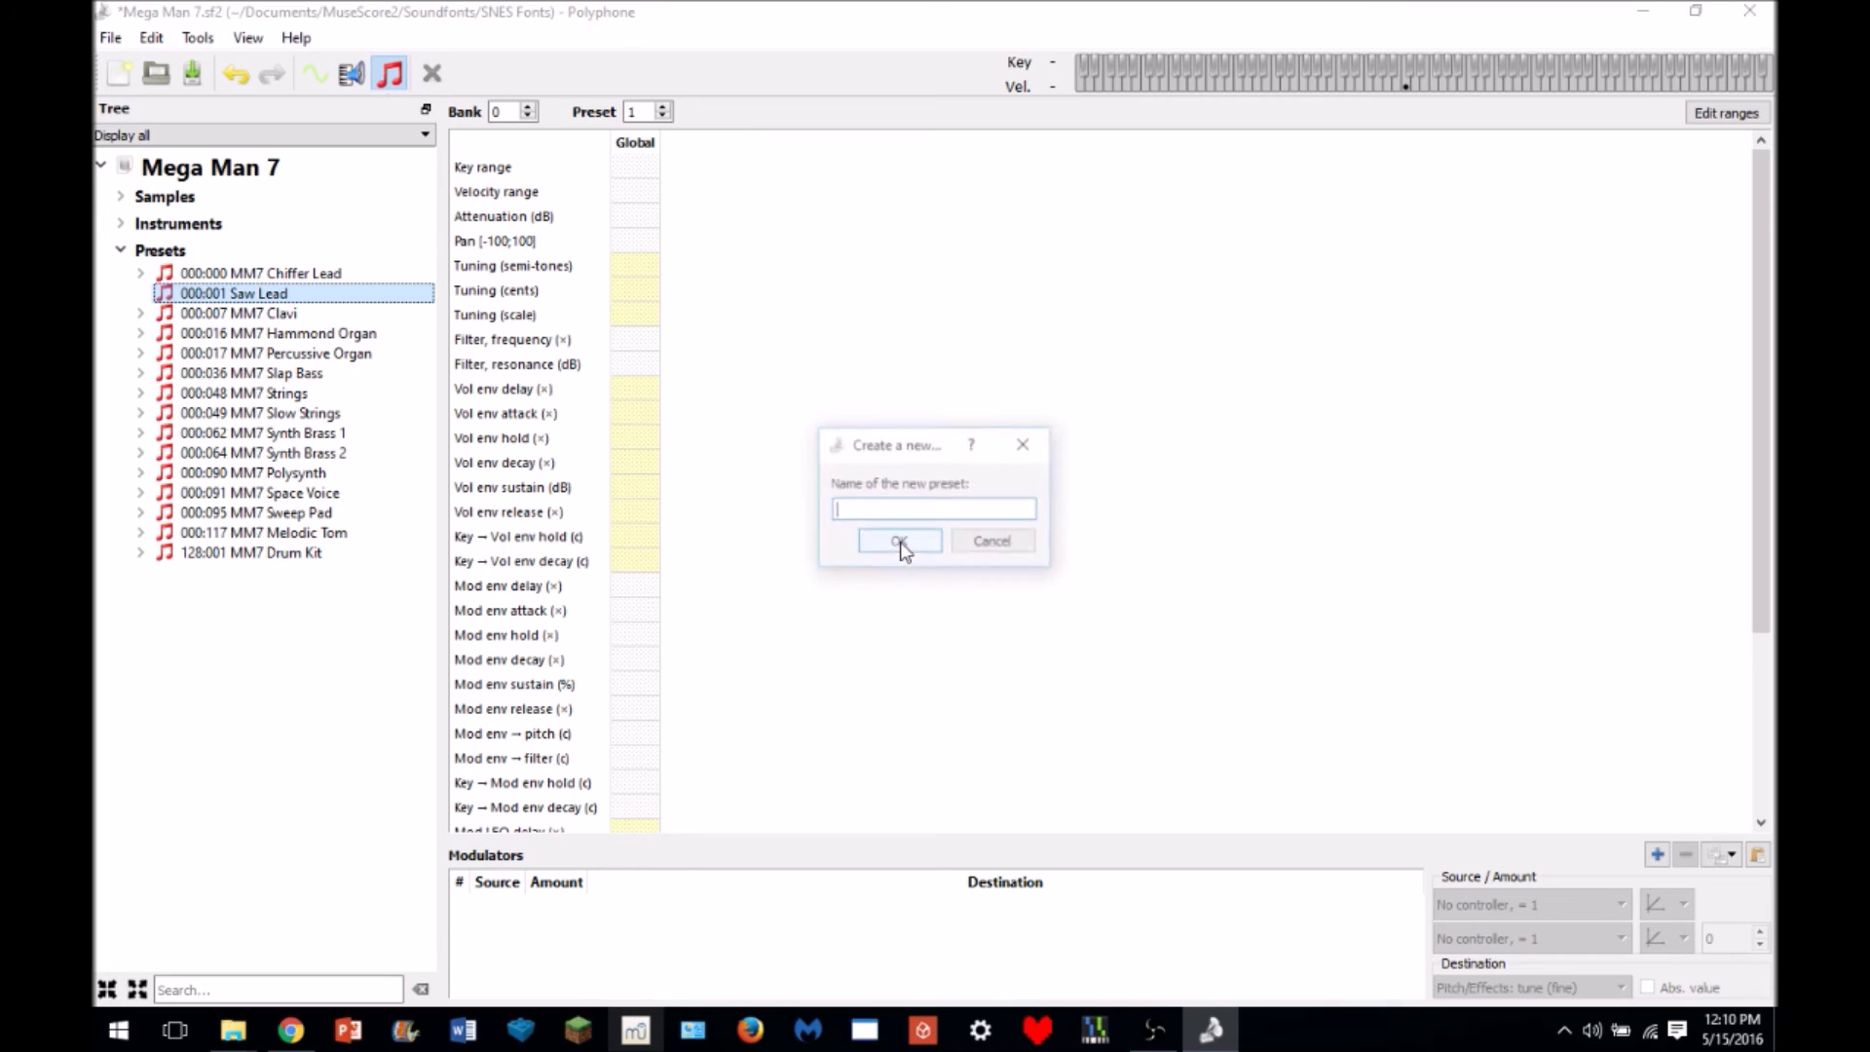
left_click(969, 544)
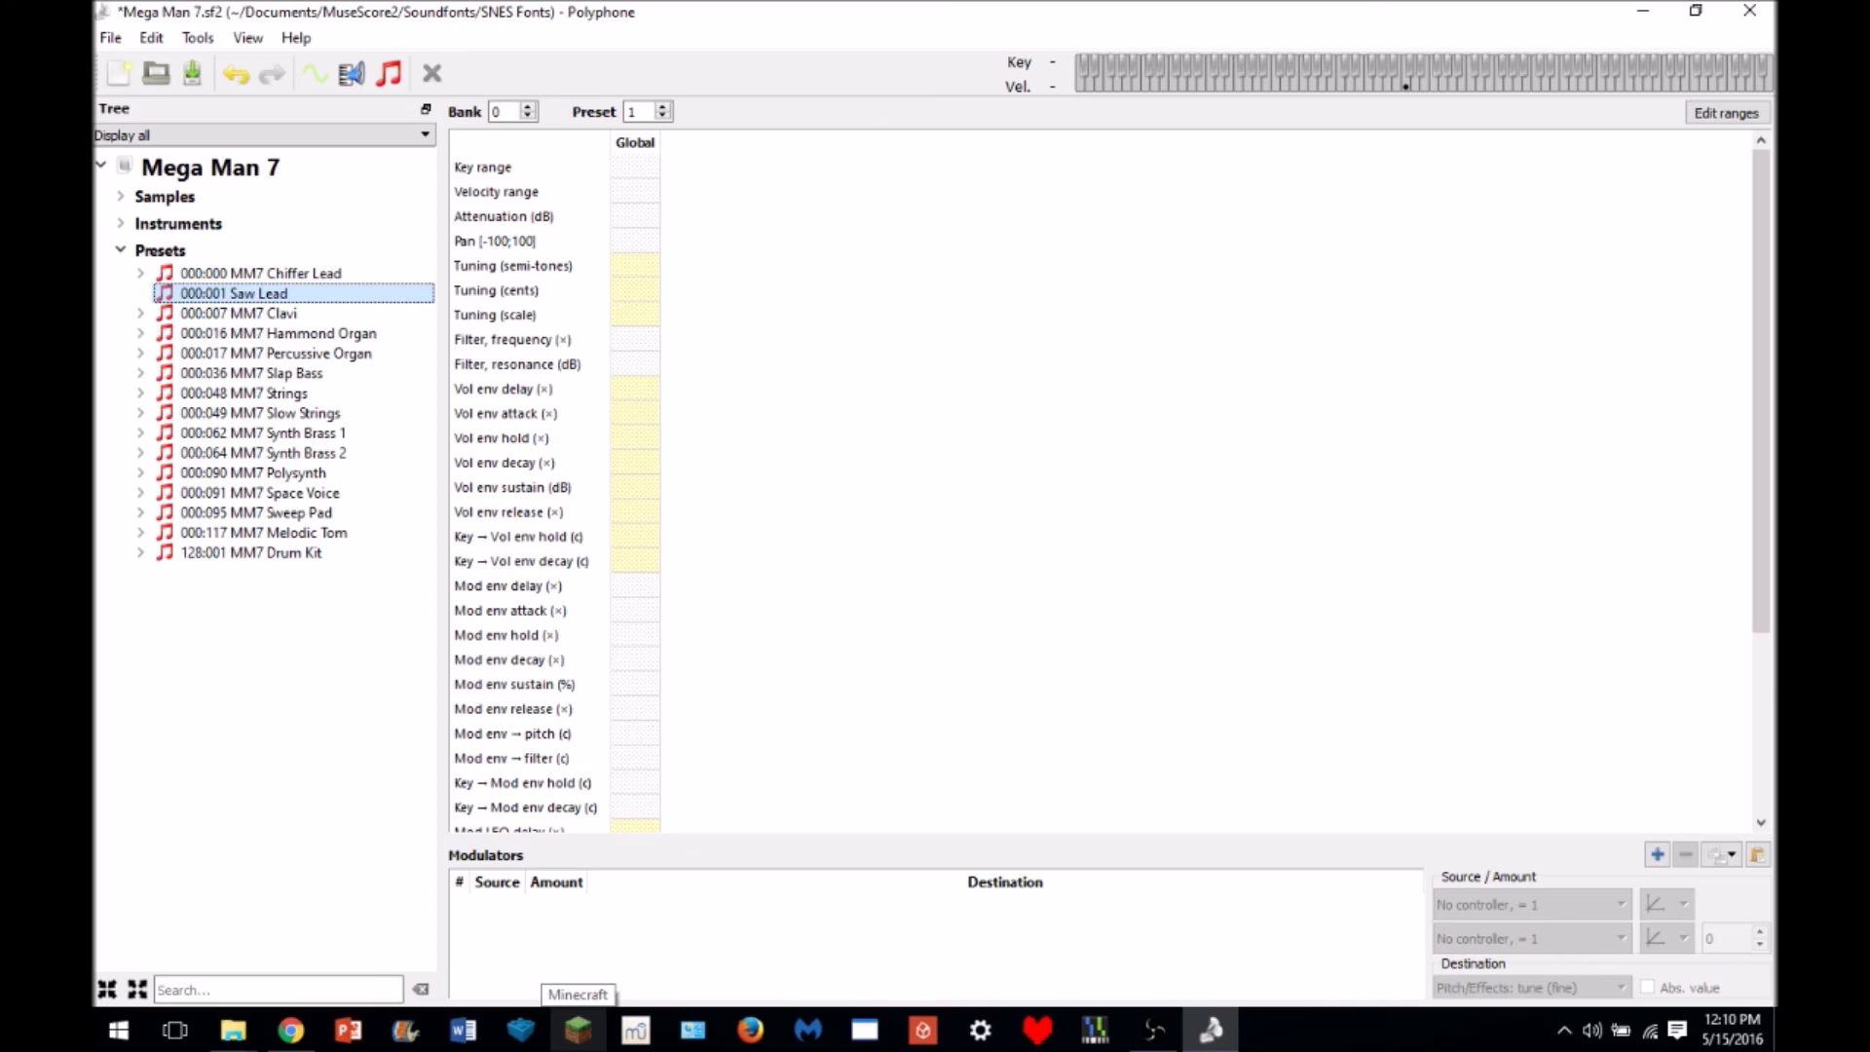
left_click(578, 1030)
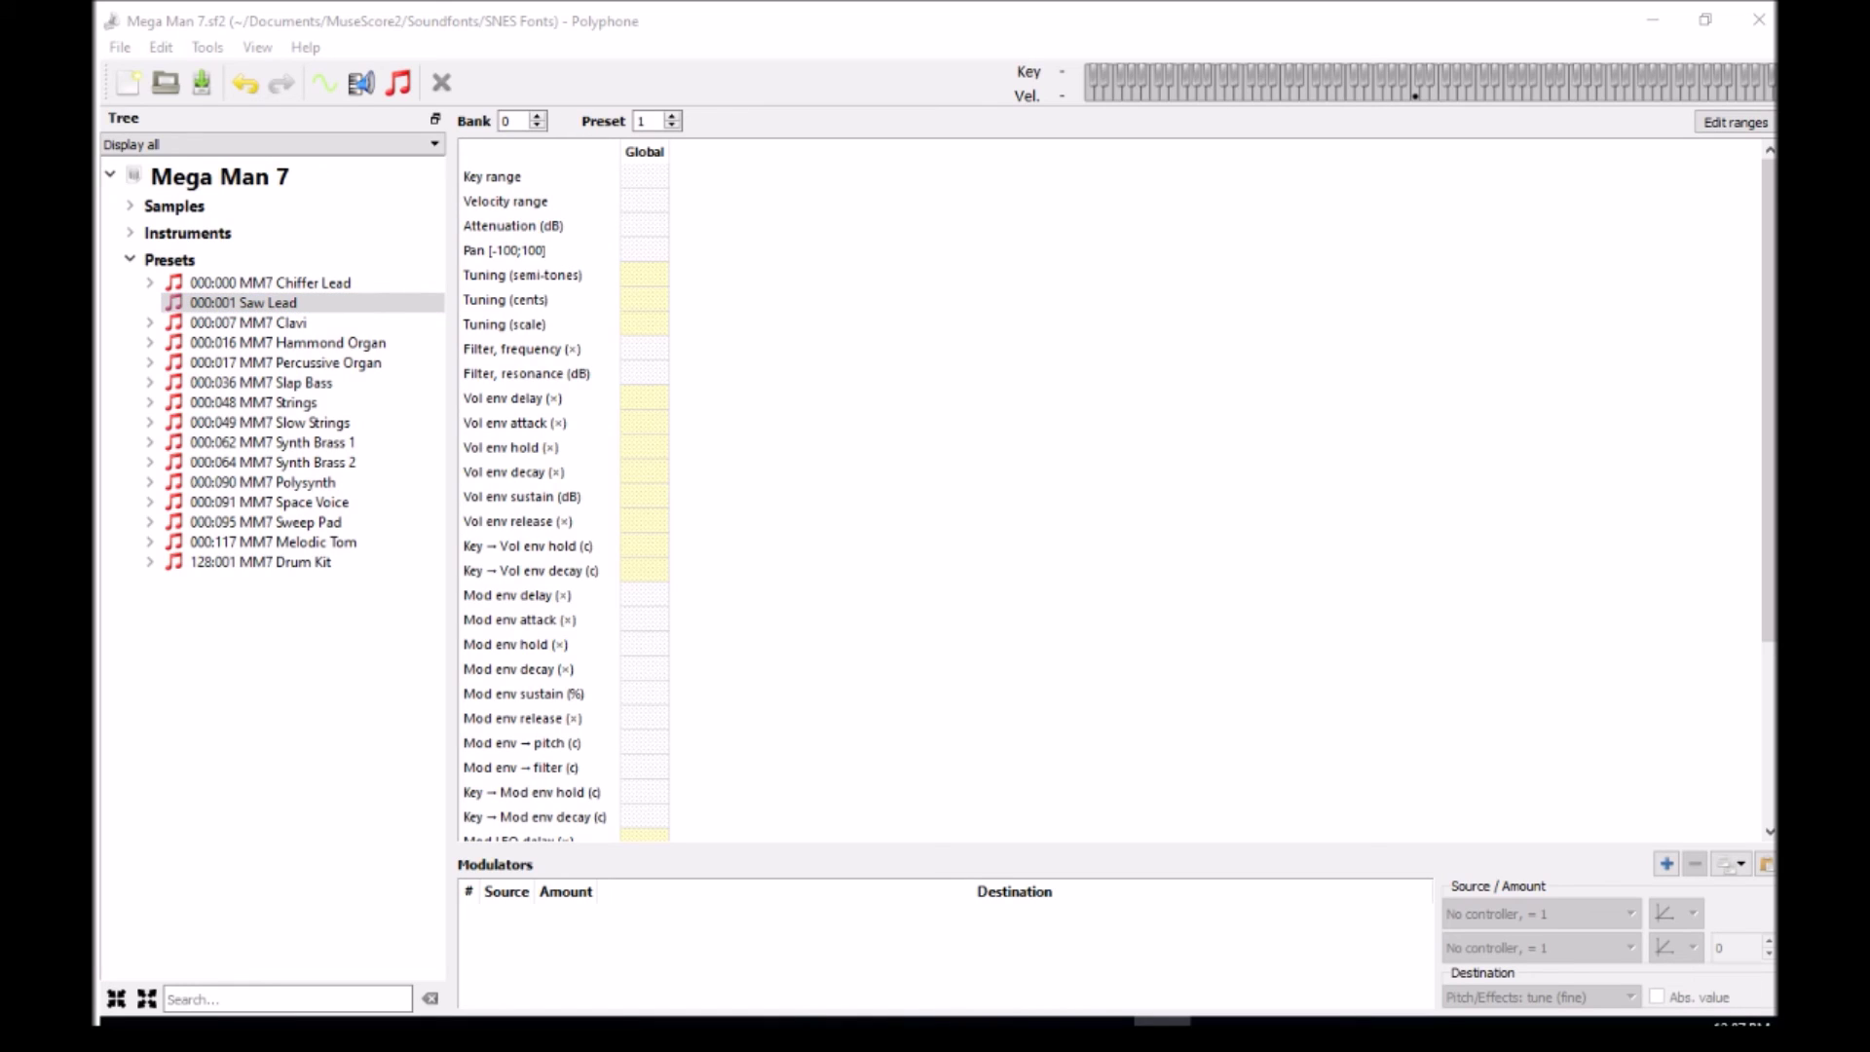
- Add a Square Lead preset at bank 0, preset 2, and rename it MM7 Square Lead
key("ctrl+v")
left_click(246, 324)
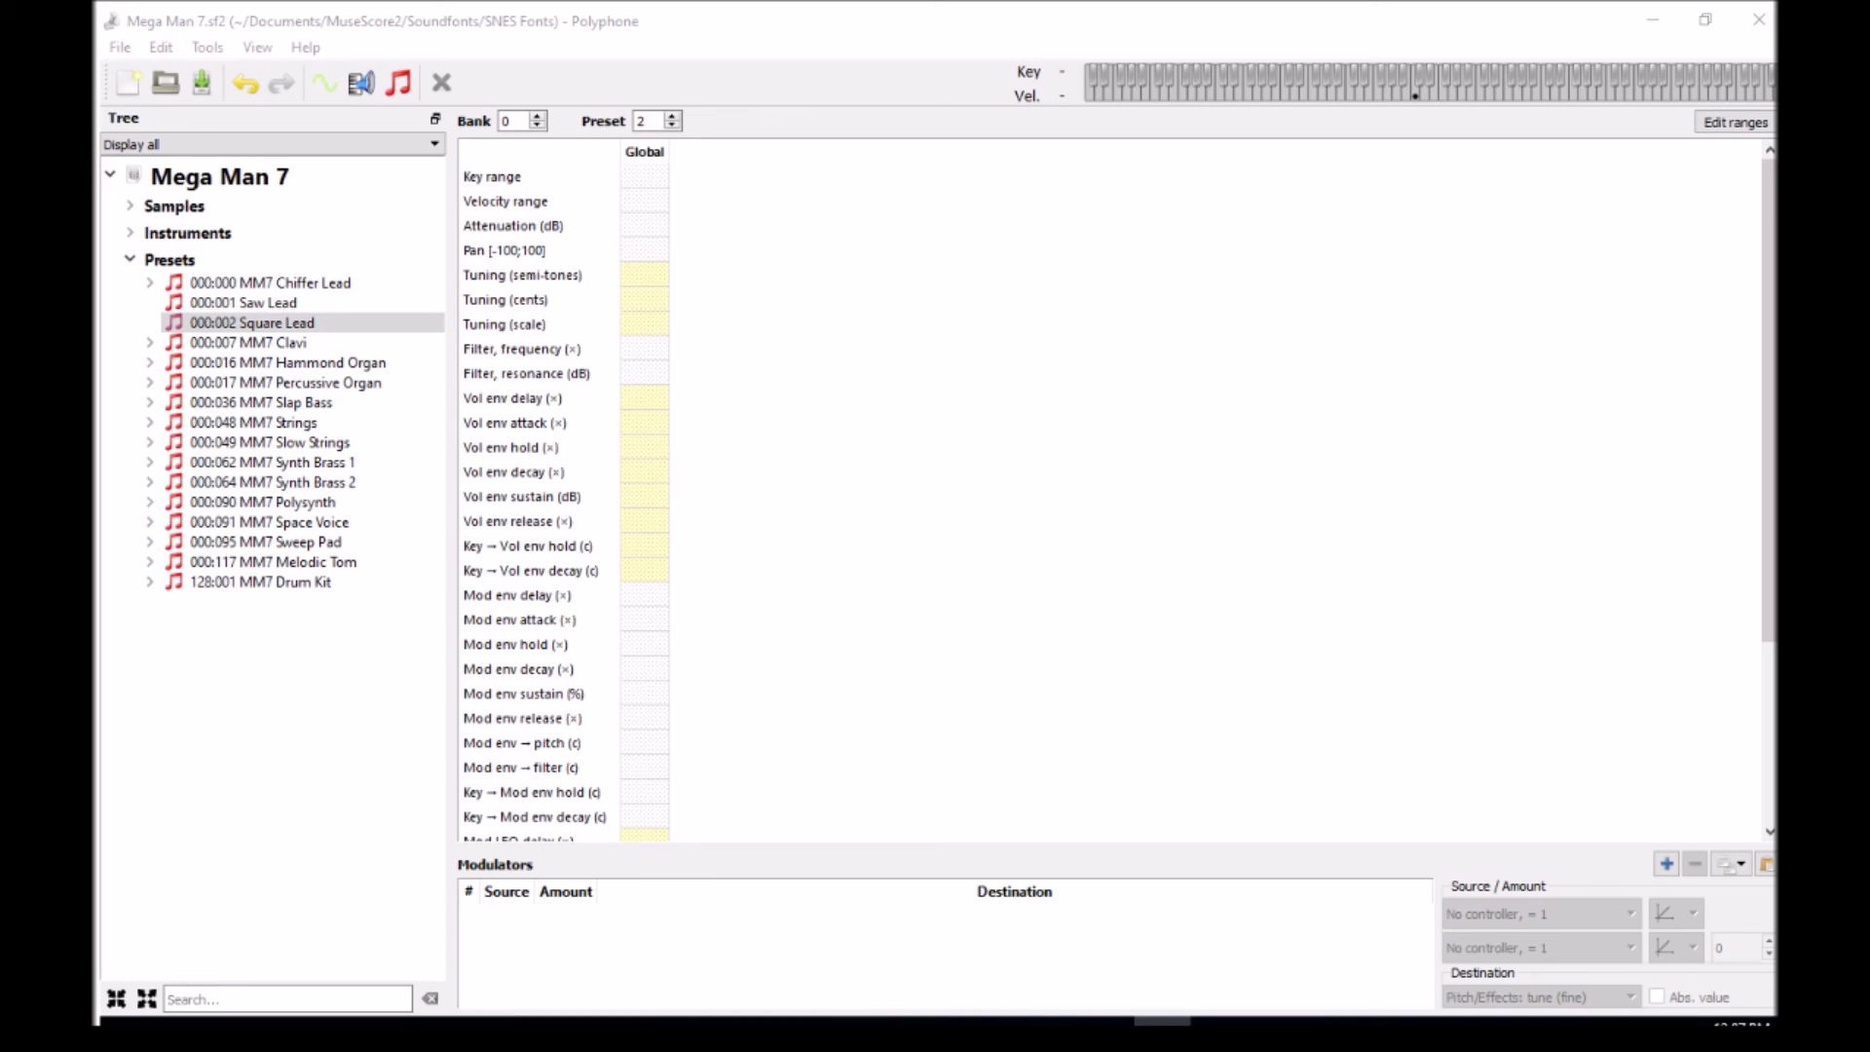
left_click(304, 310)
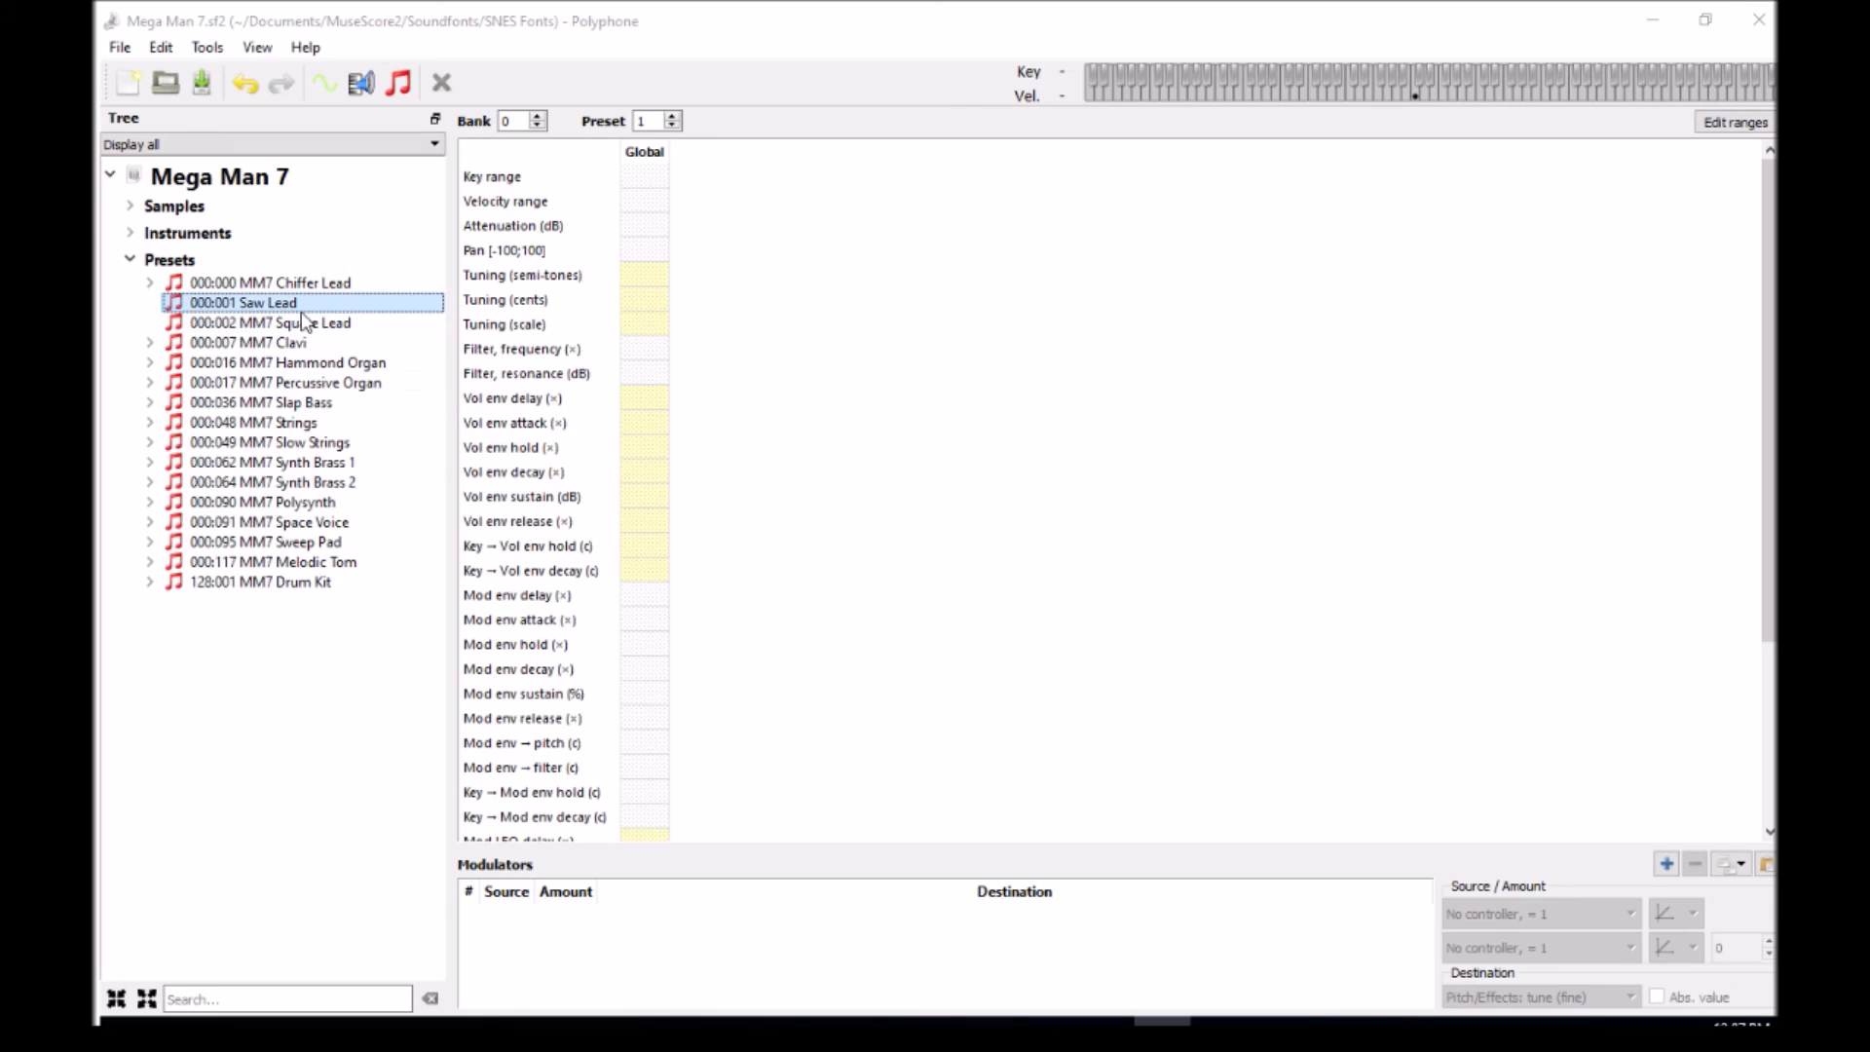
- Rename the Saw Lead preset to MM7 Saw Lead and link the Saw Lead instrument to it
key("F2")
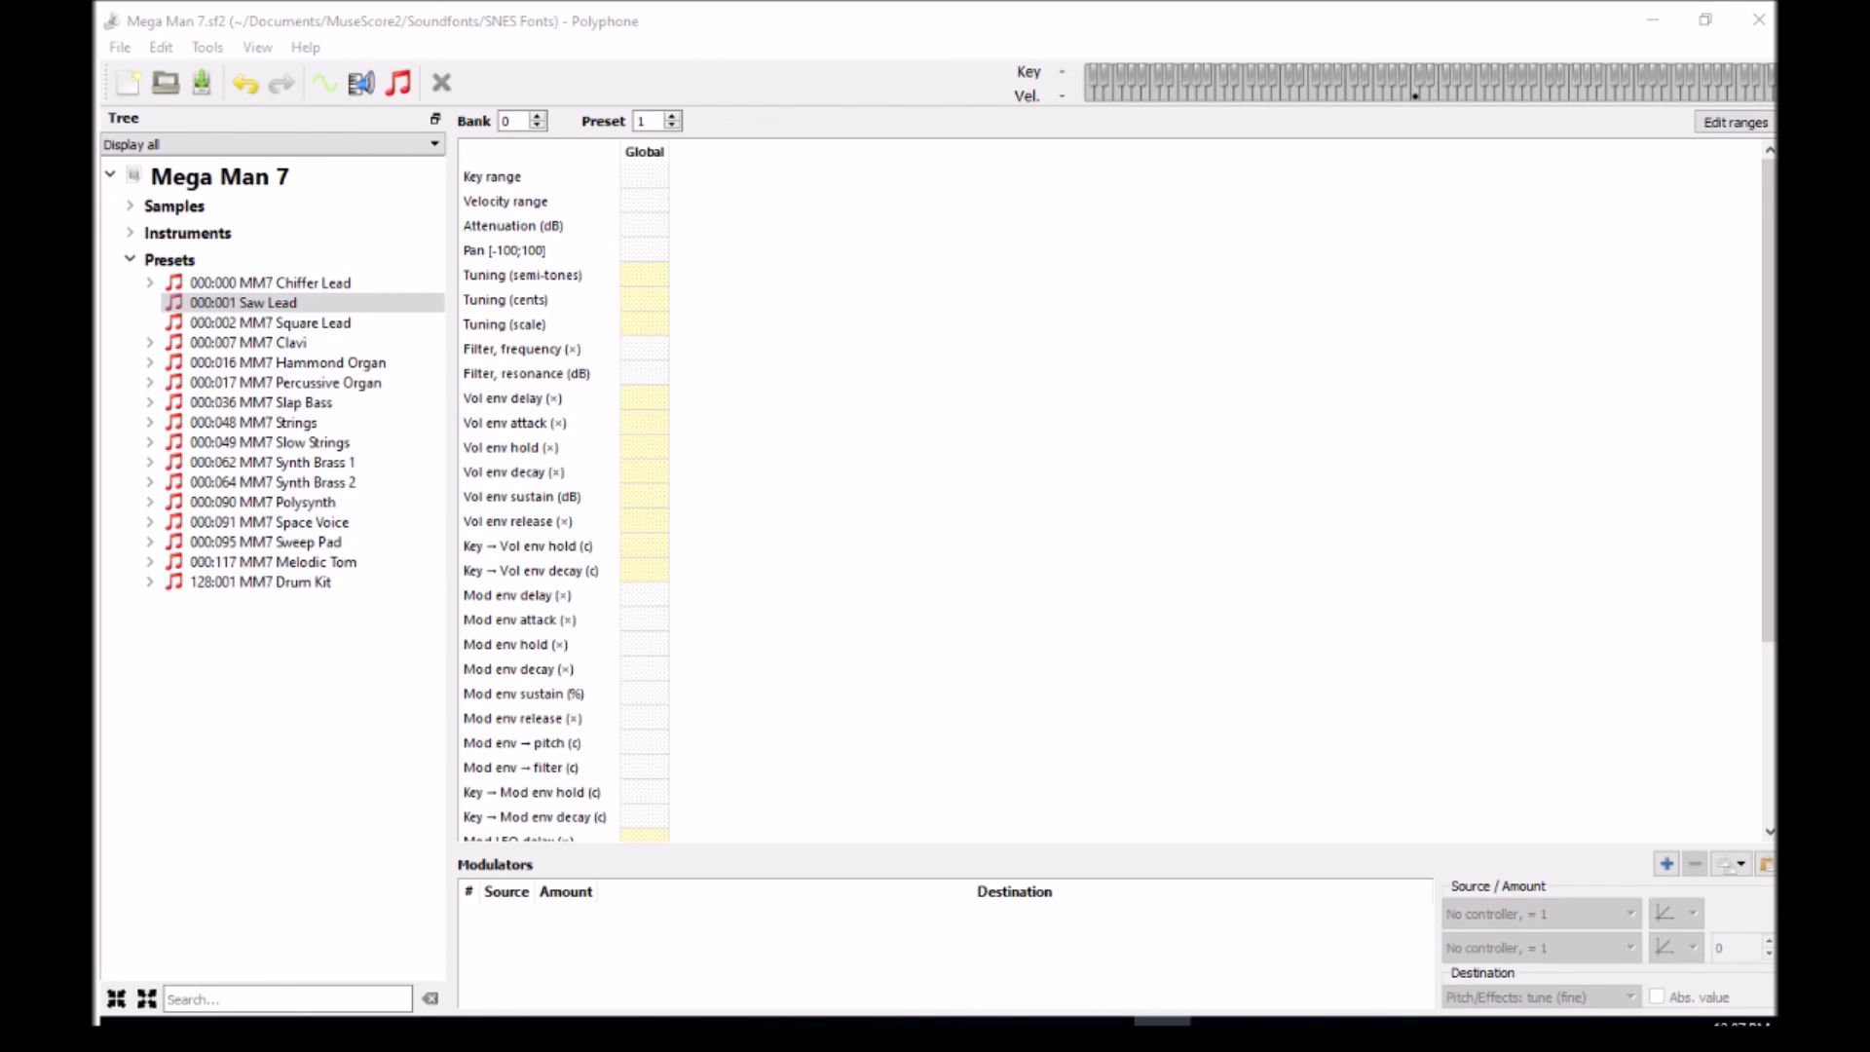
key("Return")
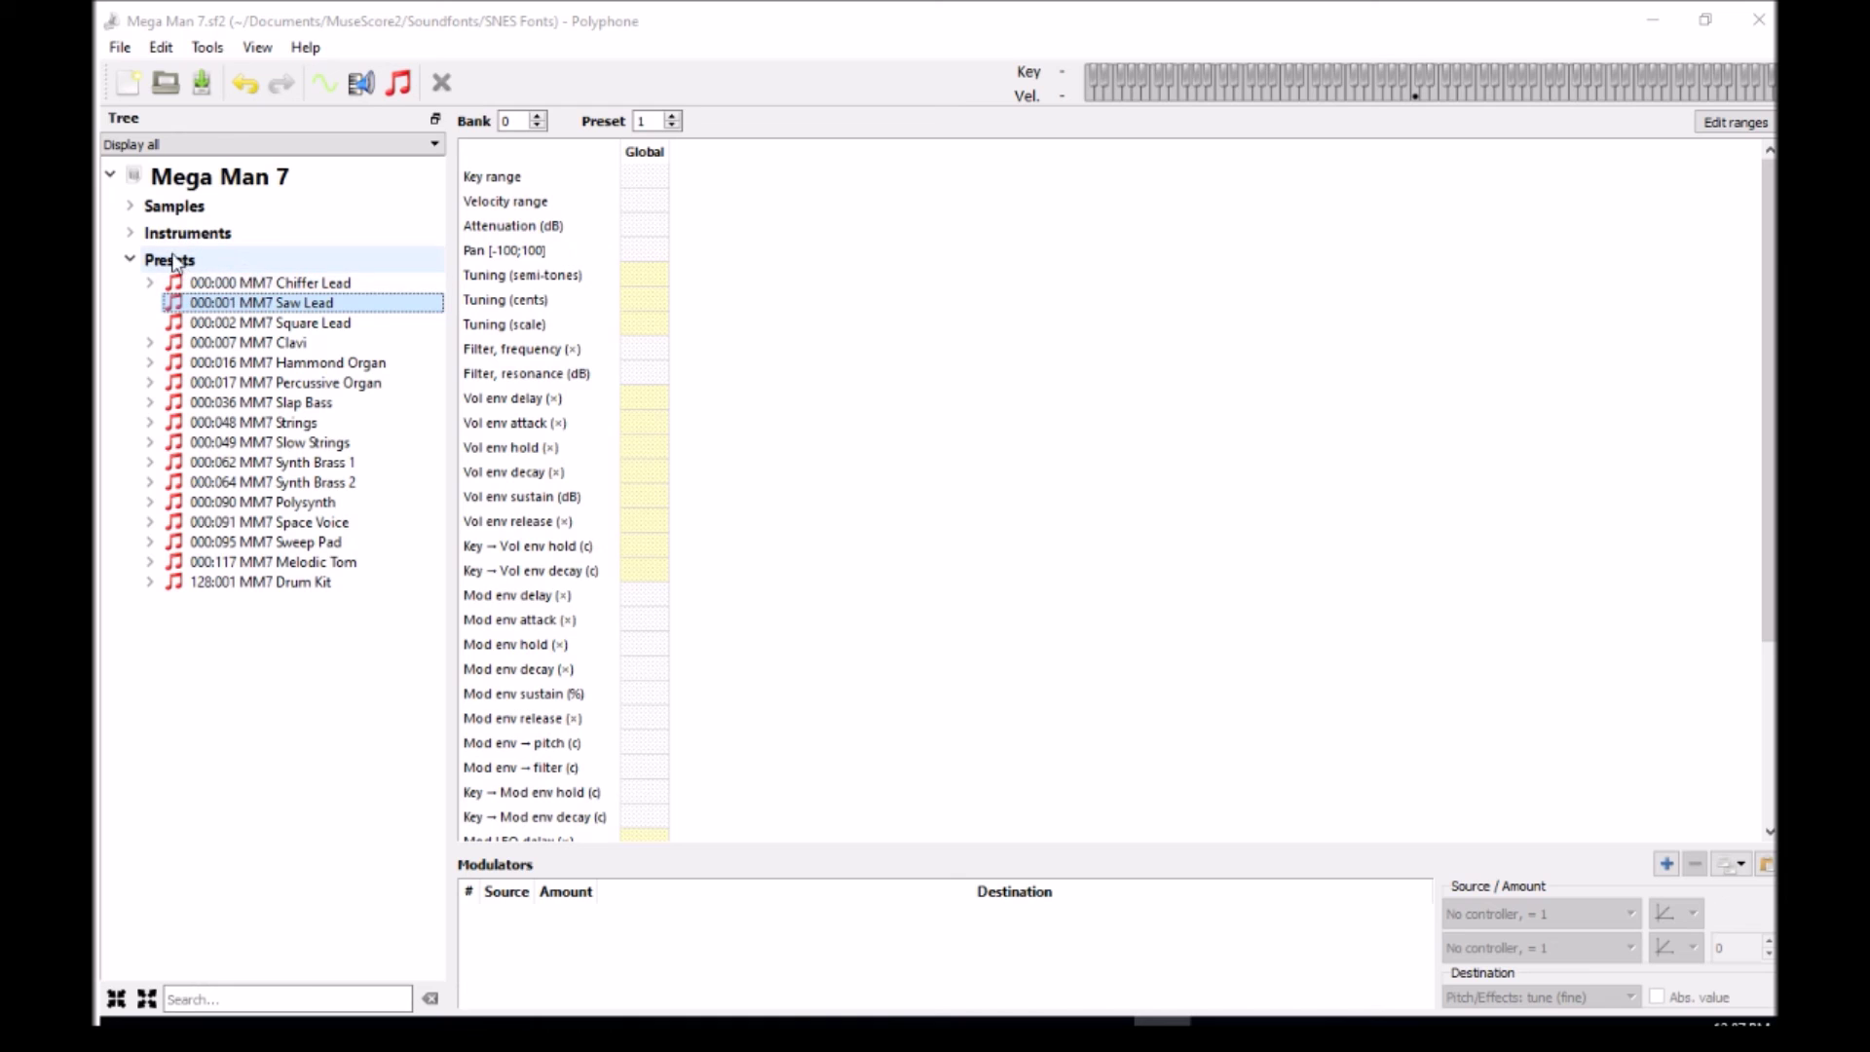
left_click(131, 234)
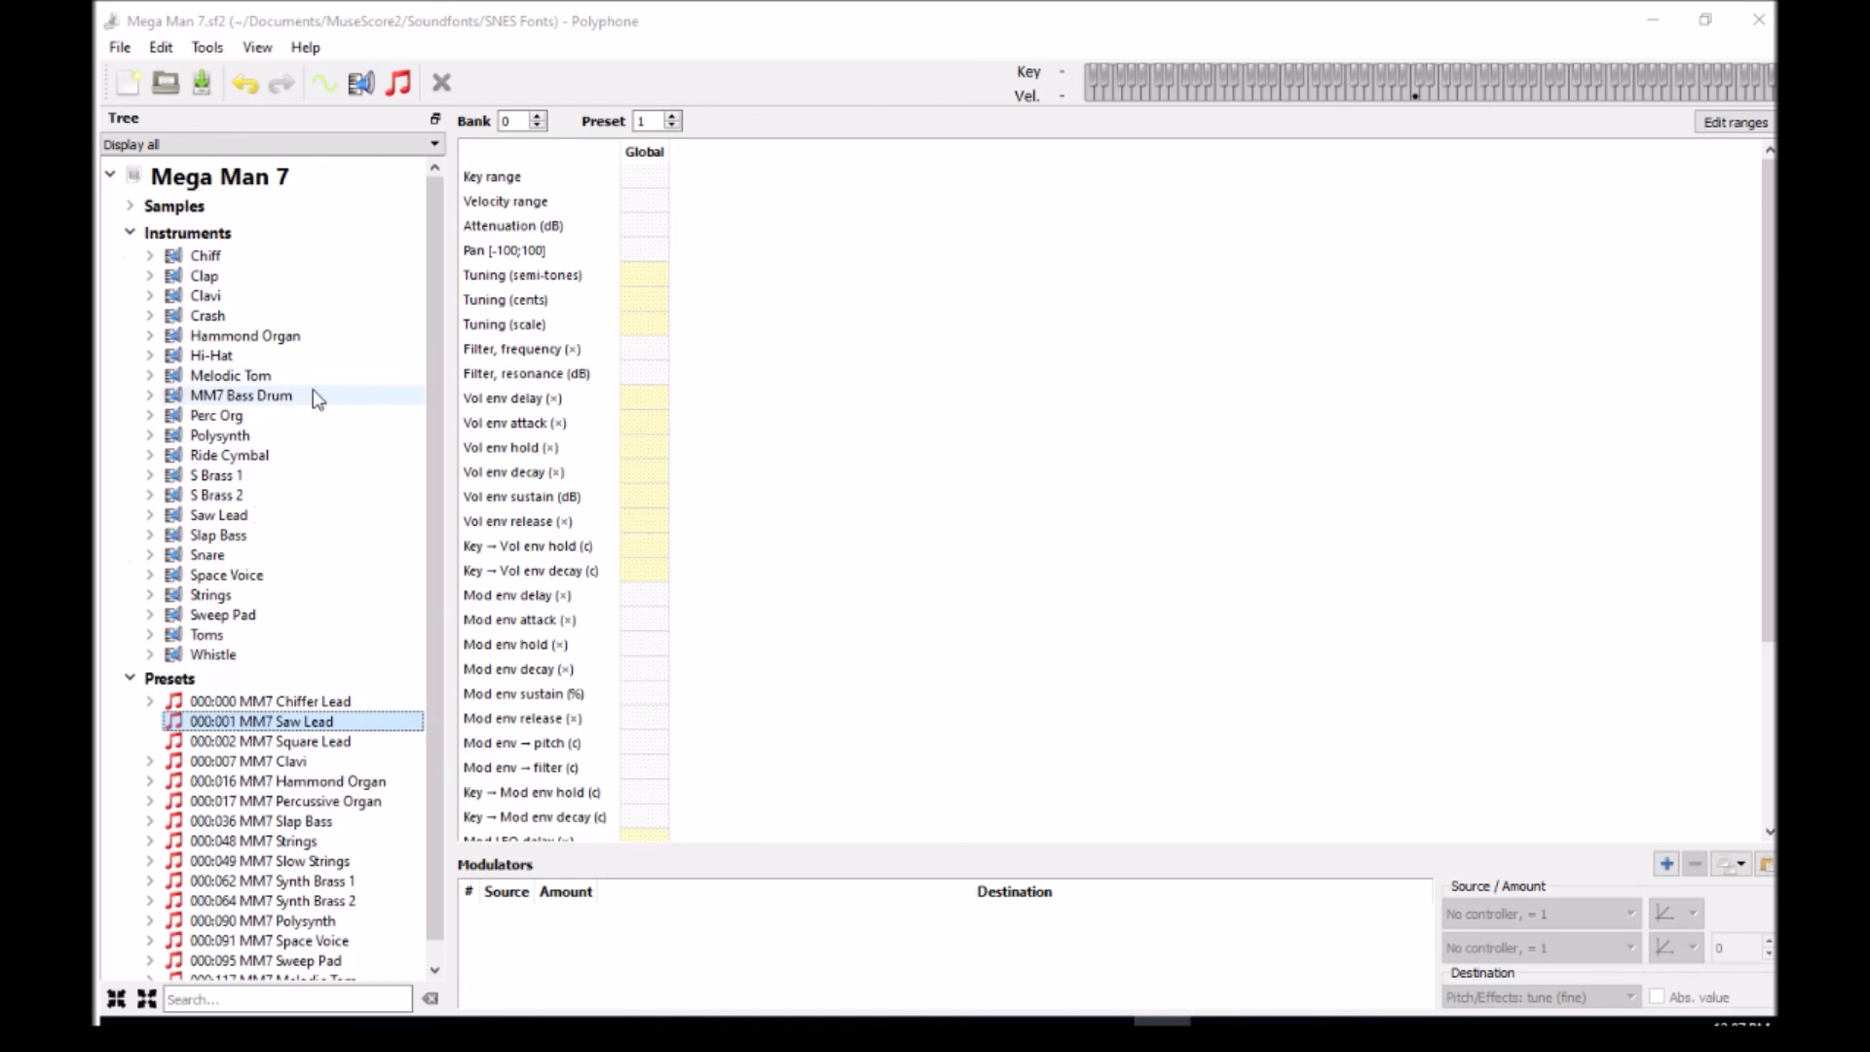
left_click(243, 516)
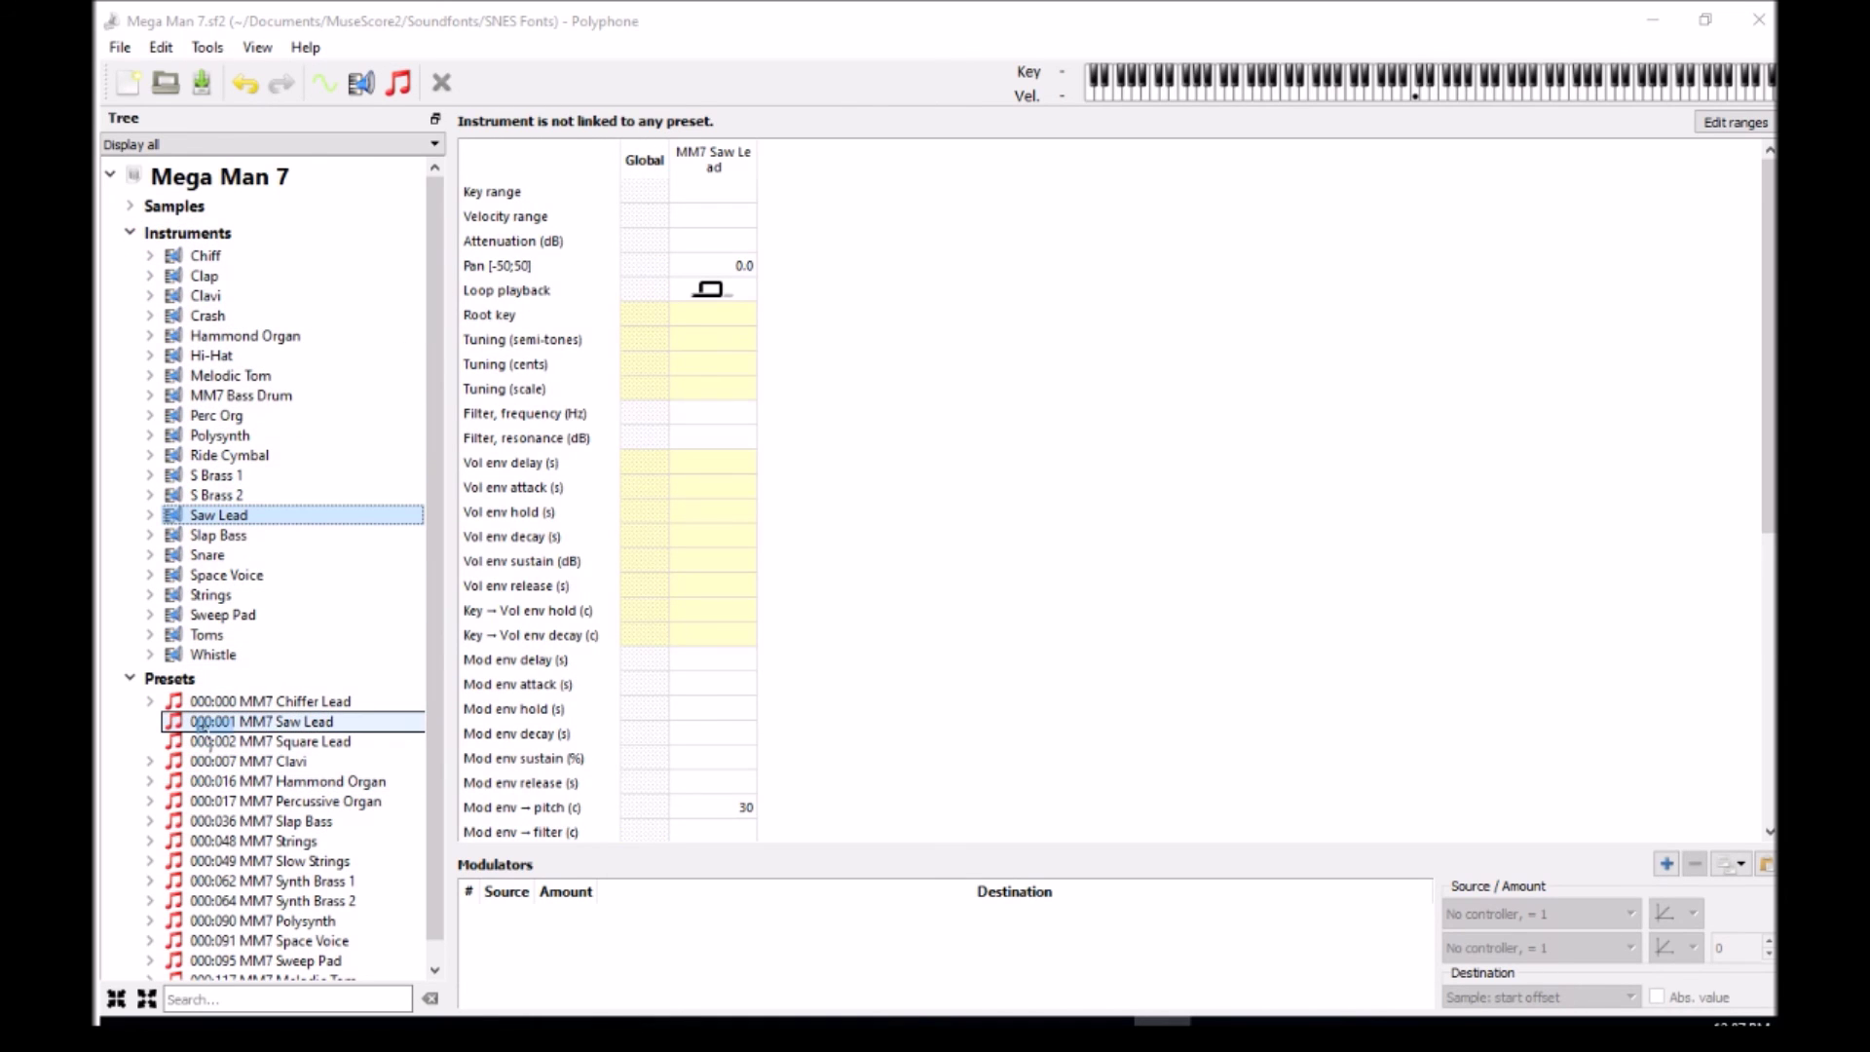
left_click_drag(200, 726, 202, 728)
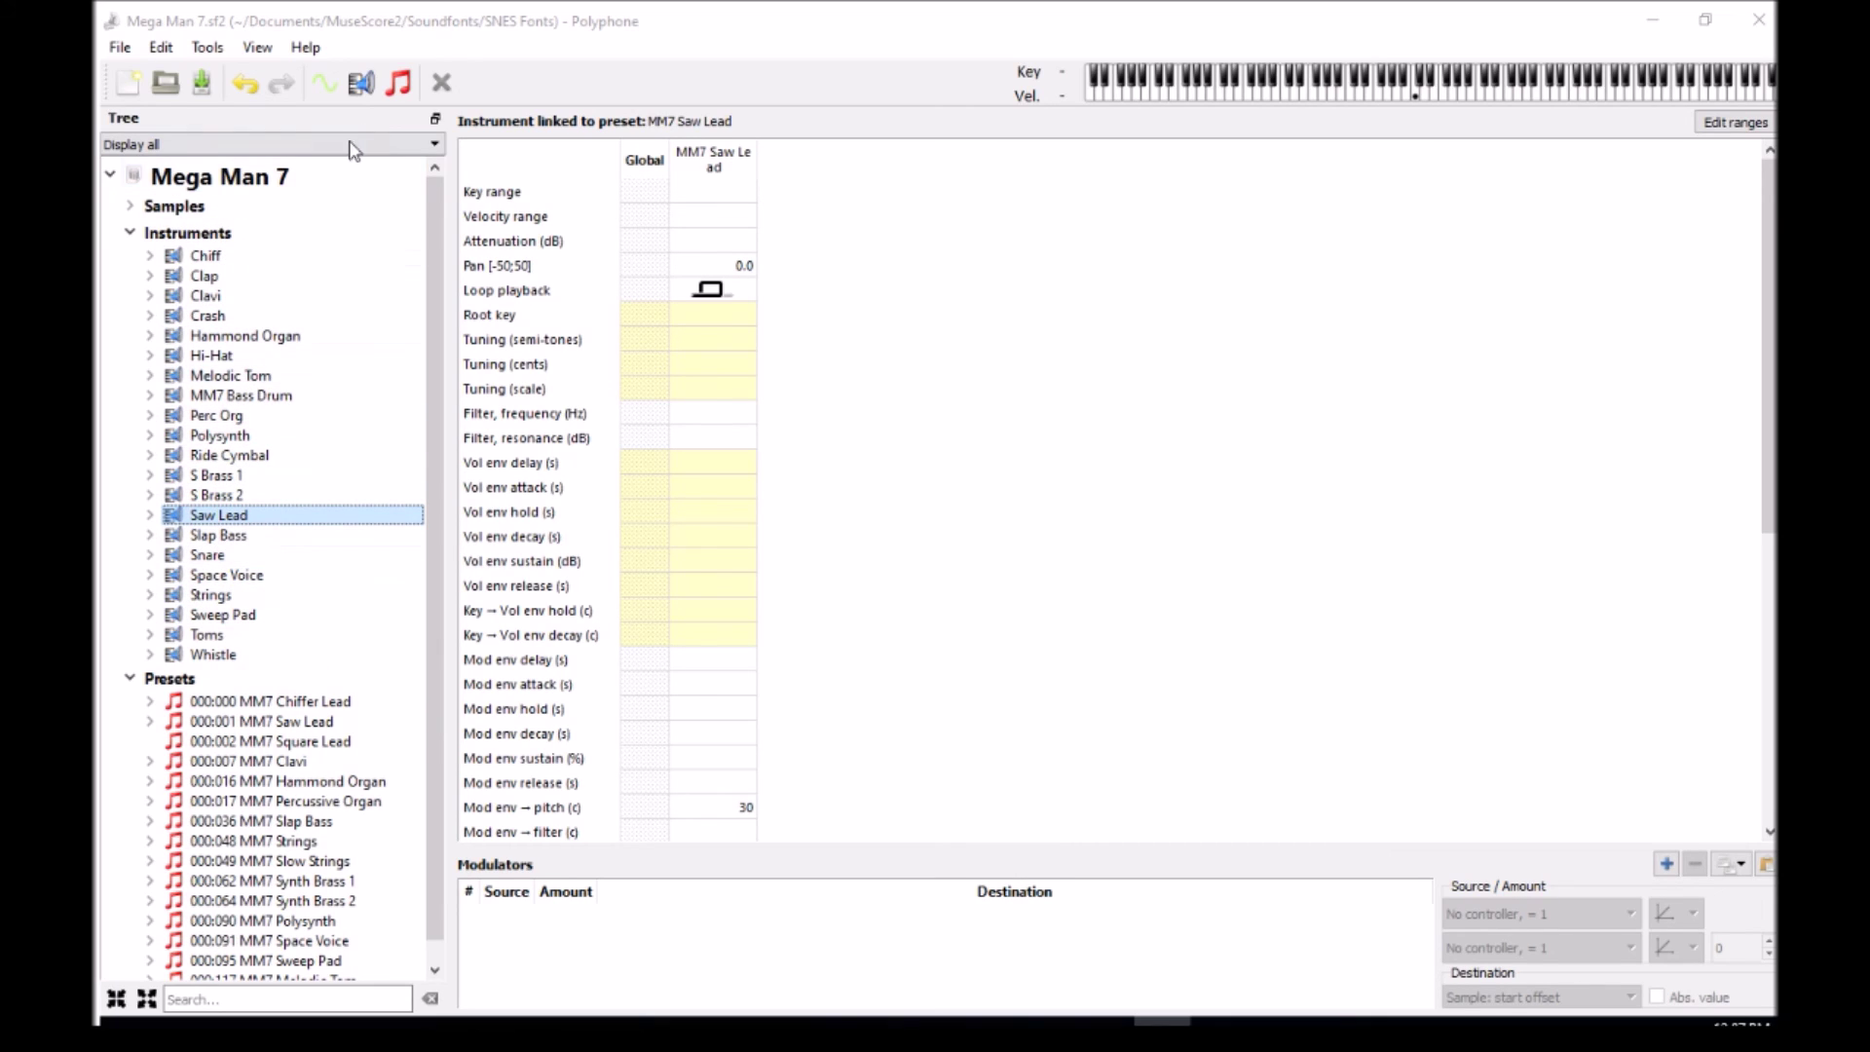
- Create an instrument named Square Lead and try to link the MM7 Square Lead sample to it
left_click(360, 83)
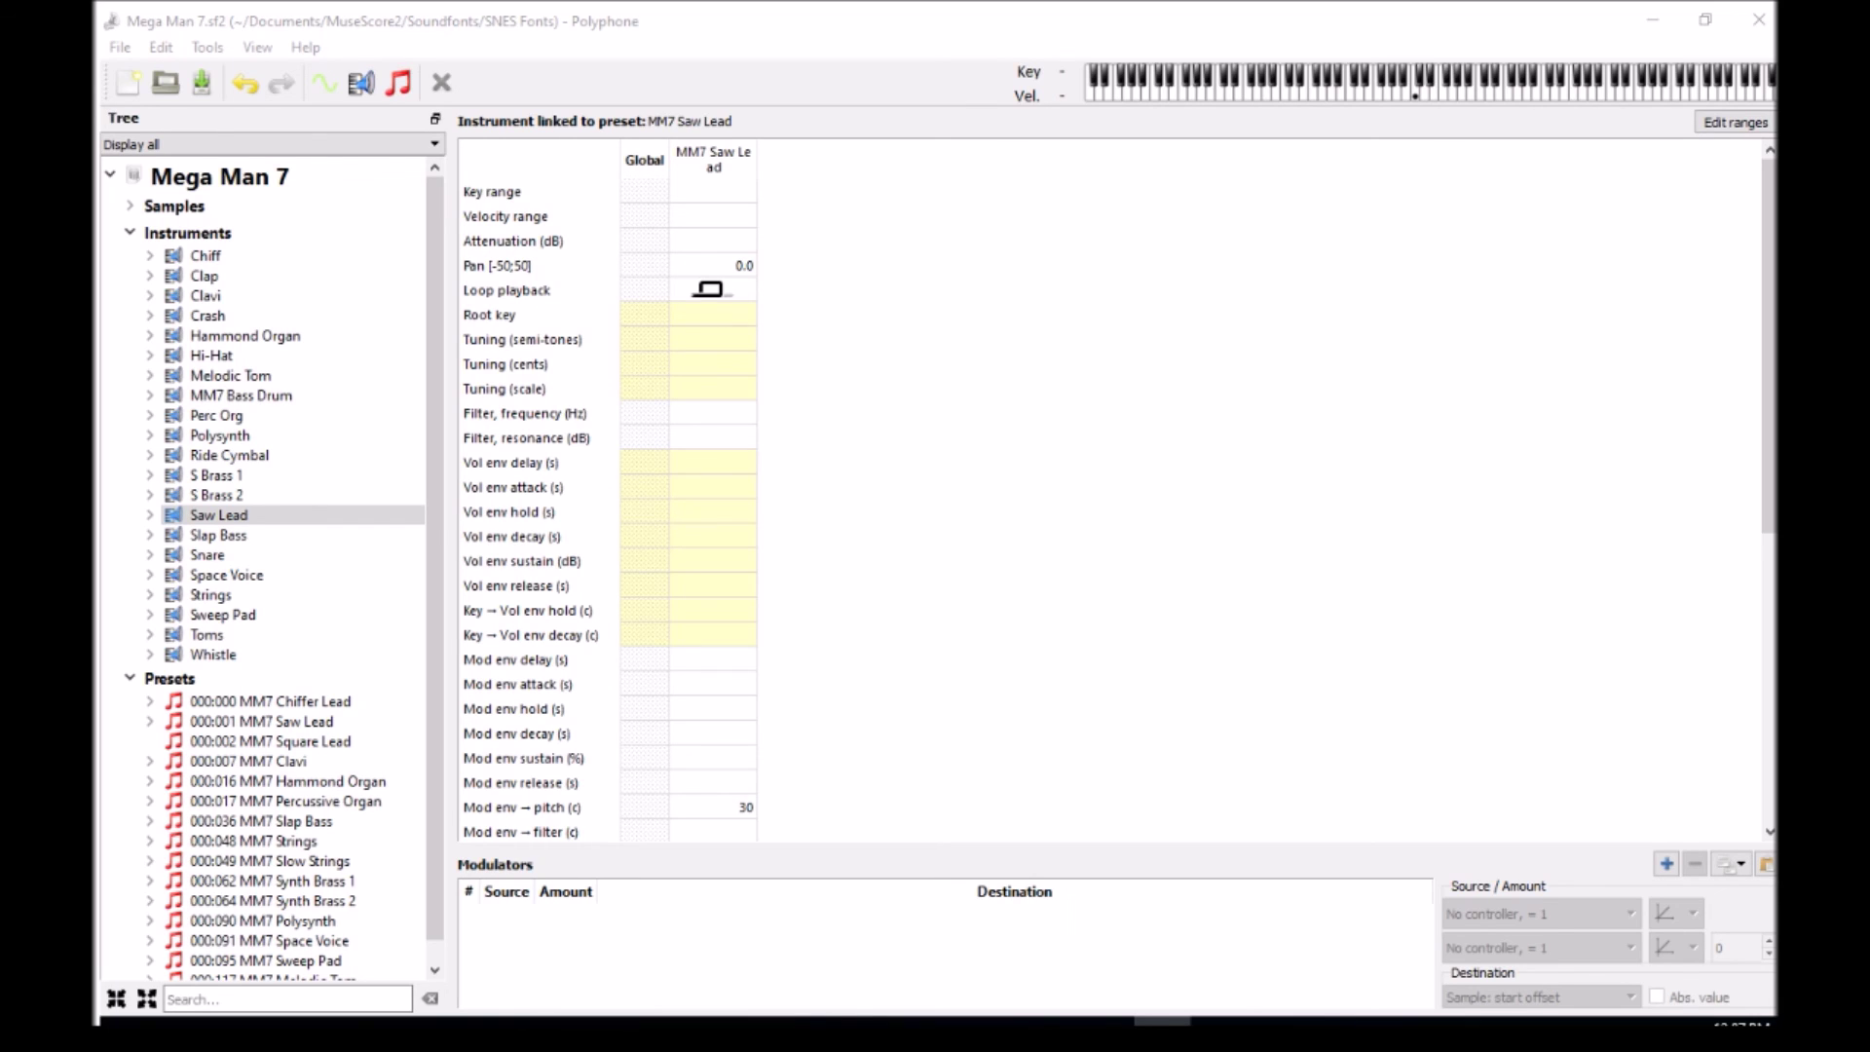
key("Return")
left_click(129, 206)
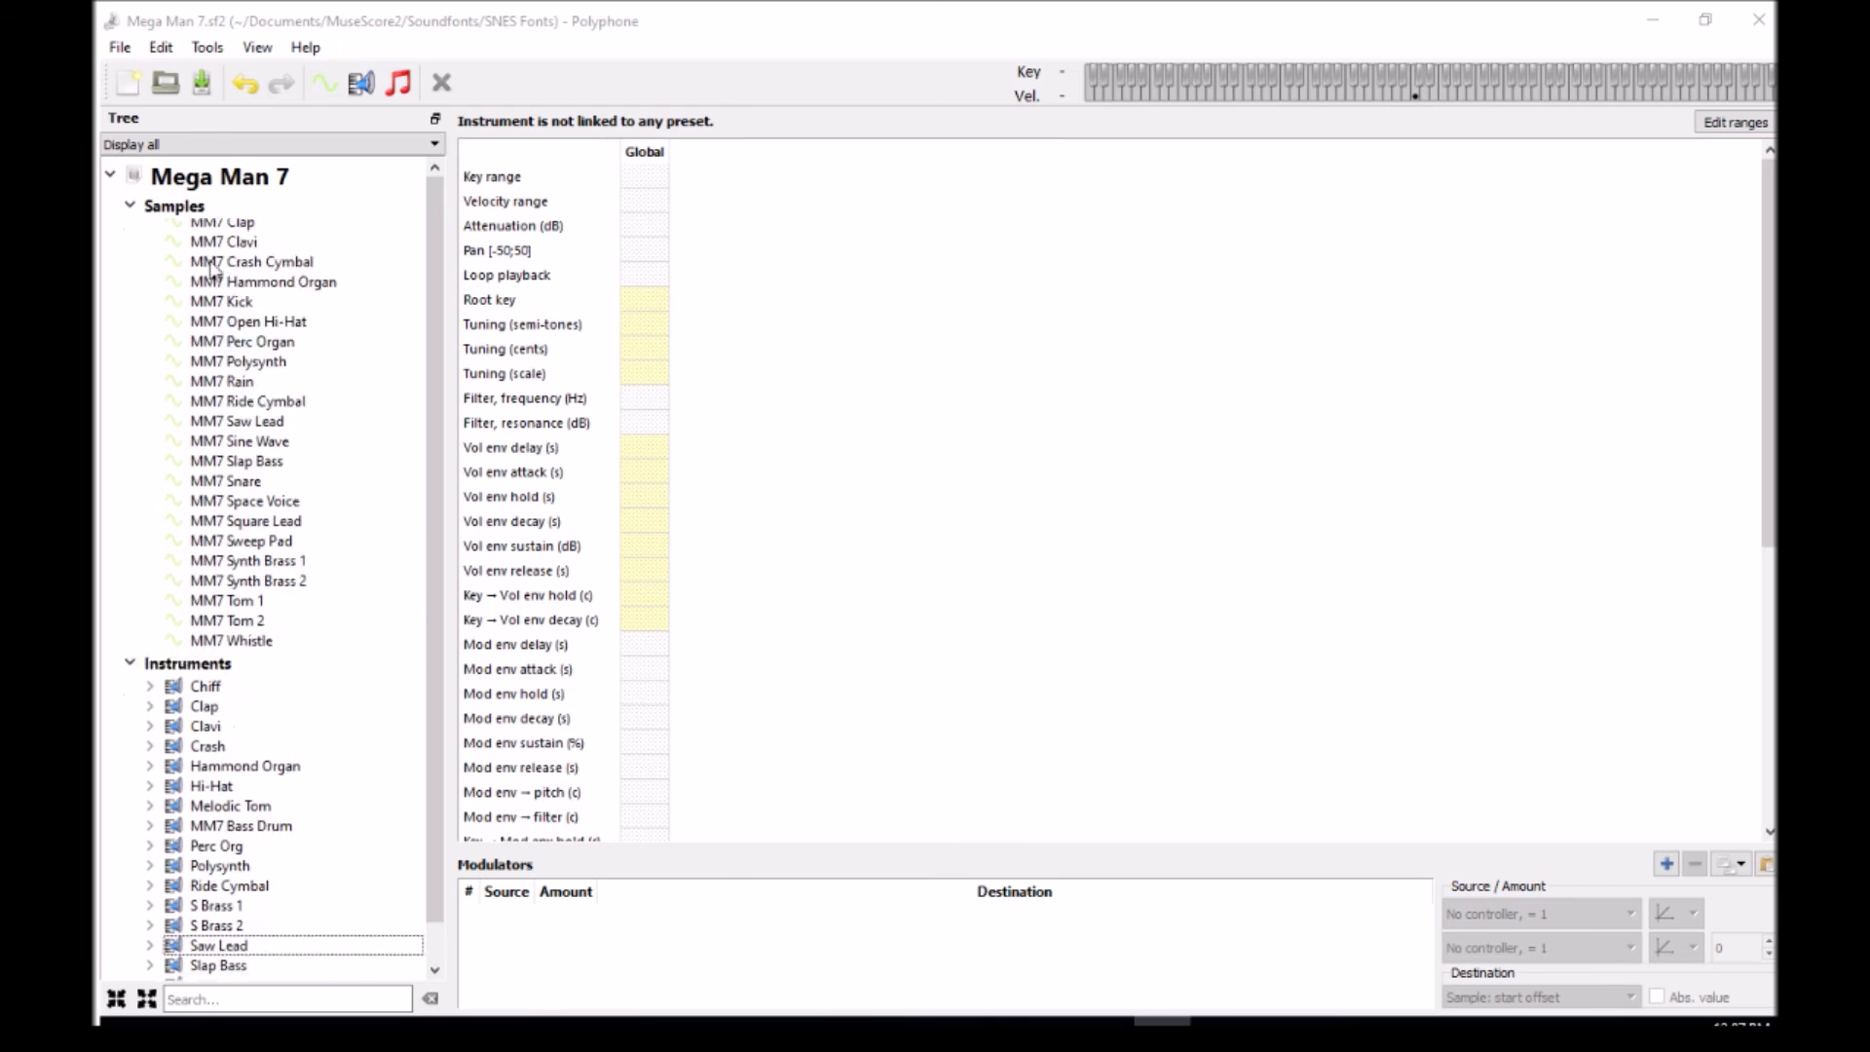
left_click(380, 547)
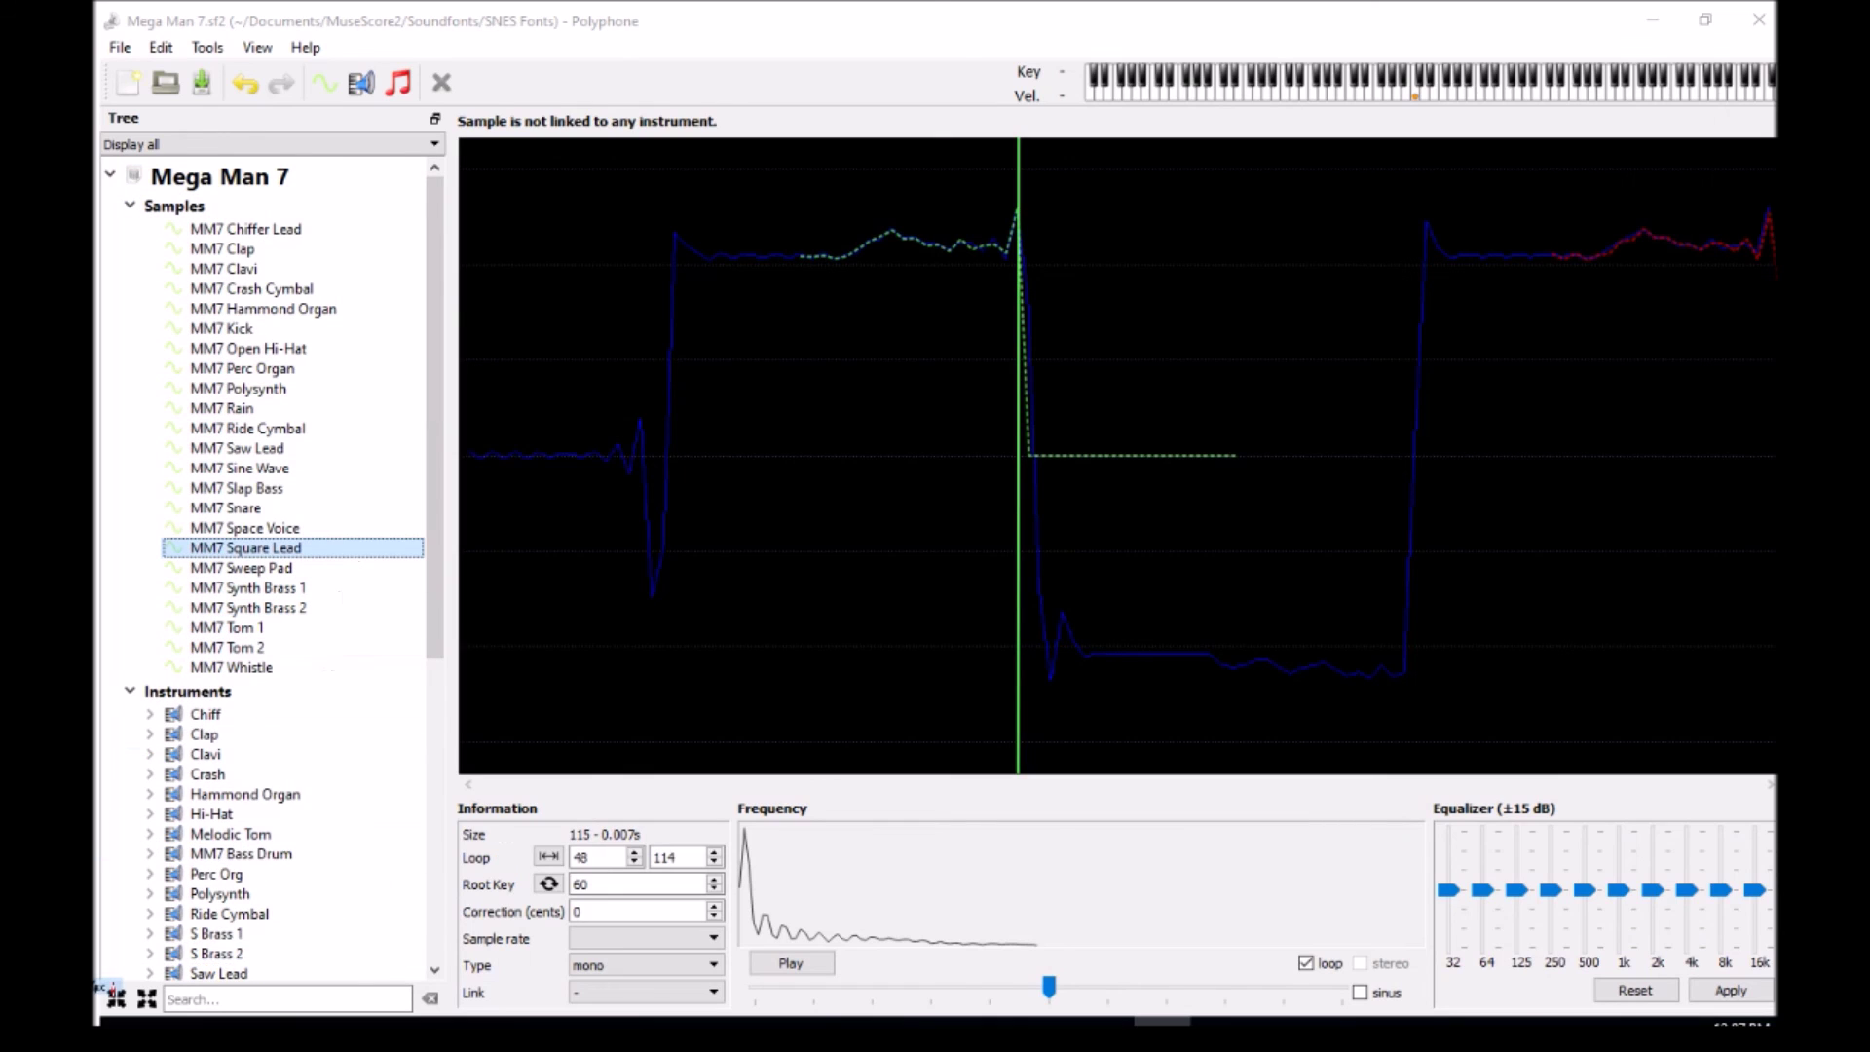
scroll(117, 877, "down", 4)
left_click_drag(133, 870, 136, 871)
scroll(435, 546, "down", 3)
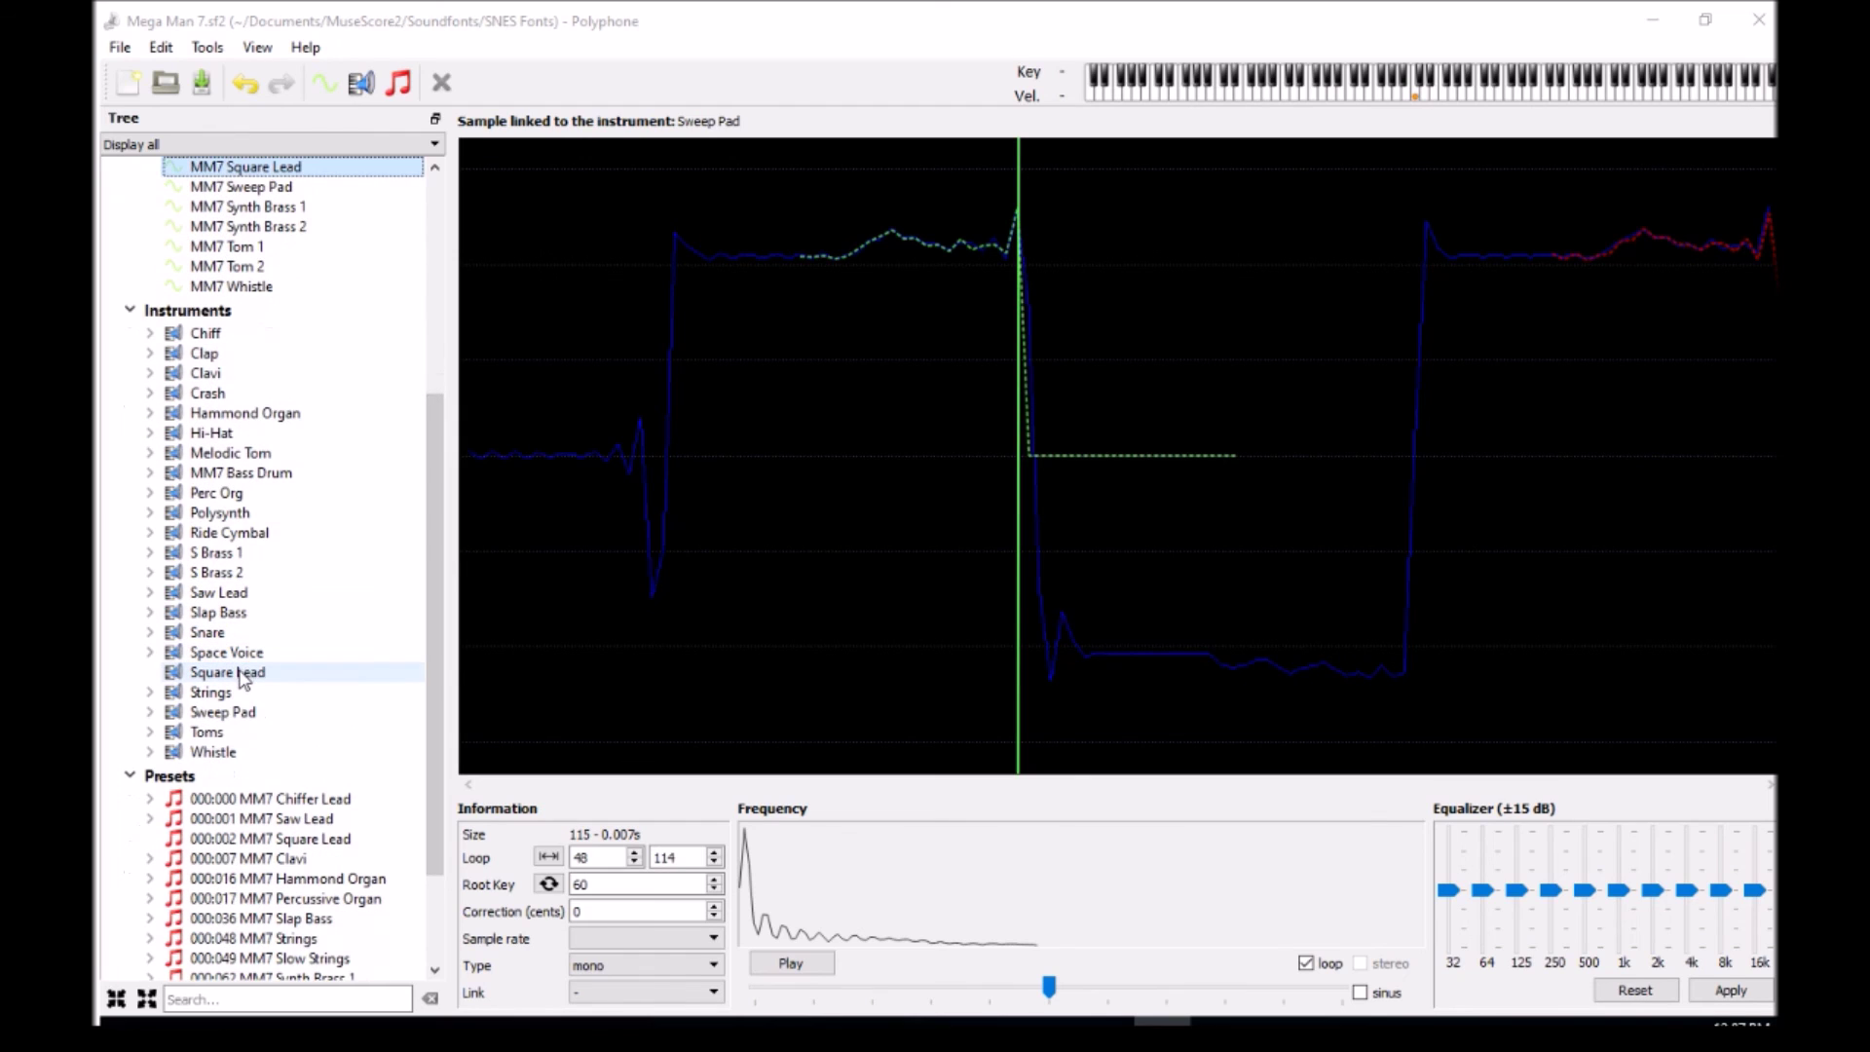
scroll(431, 705, "down", 2)
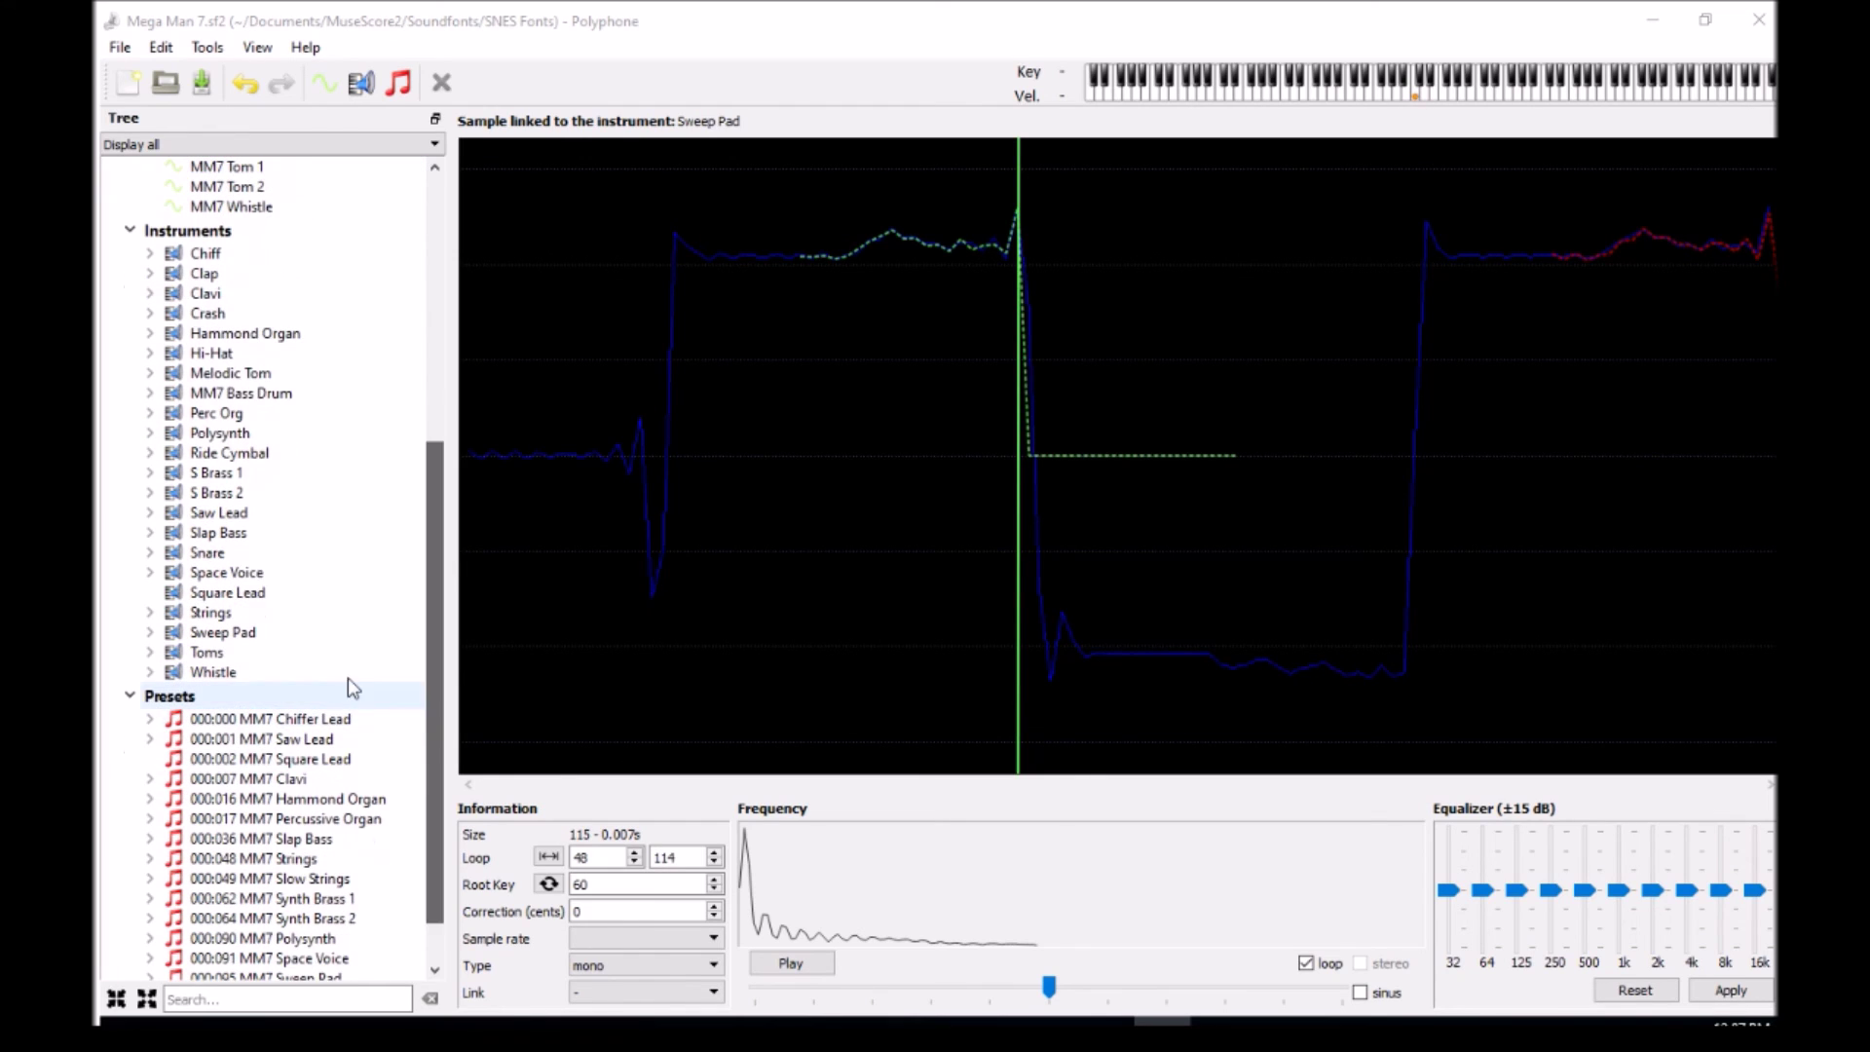
- Link the Square Lead instrument to the MM7 Square Lead preset, and select the MM7 Saw Lead preset
left_click(227, 592)
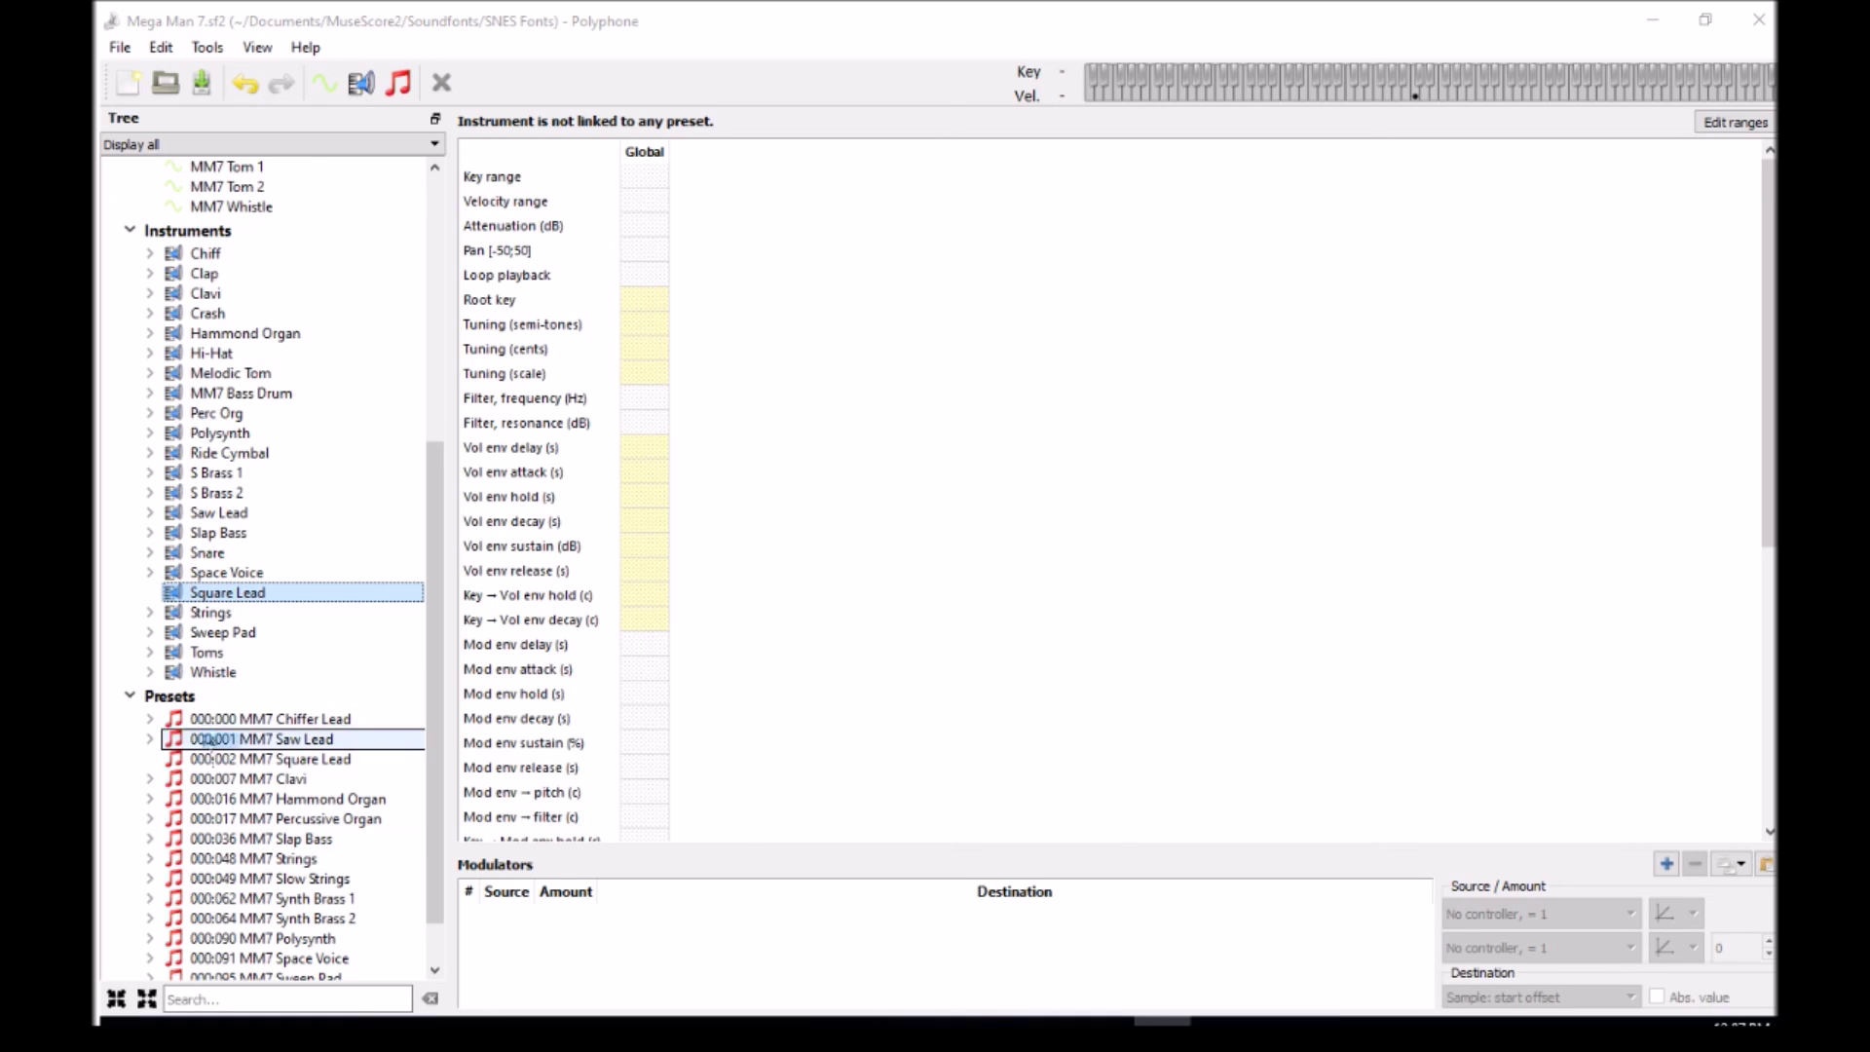
scroll(222, 965, "down", 1)
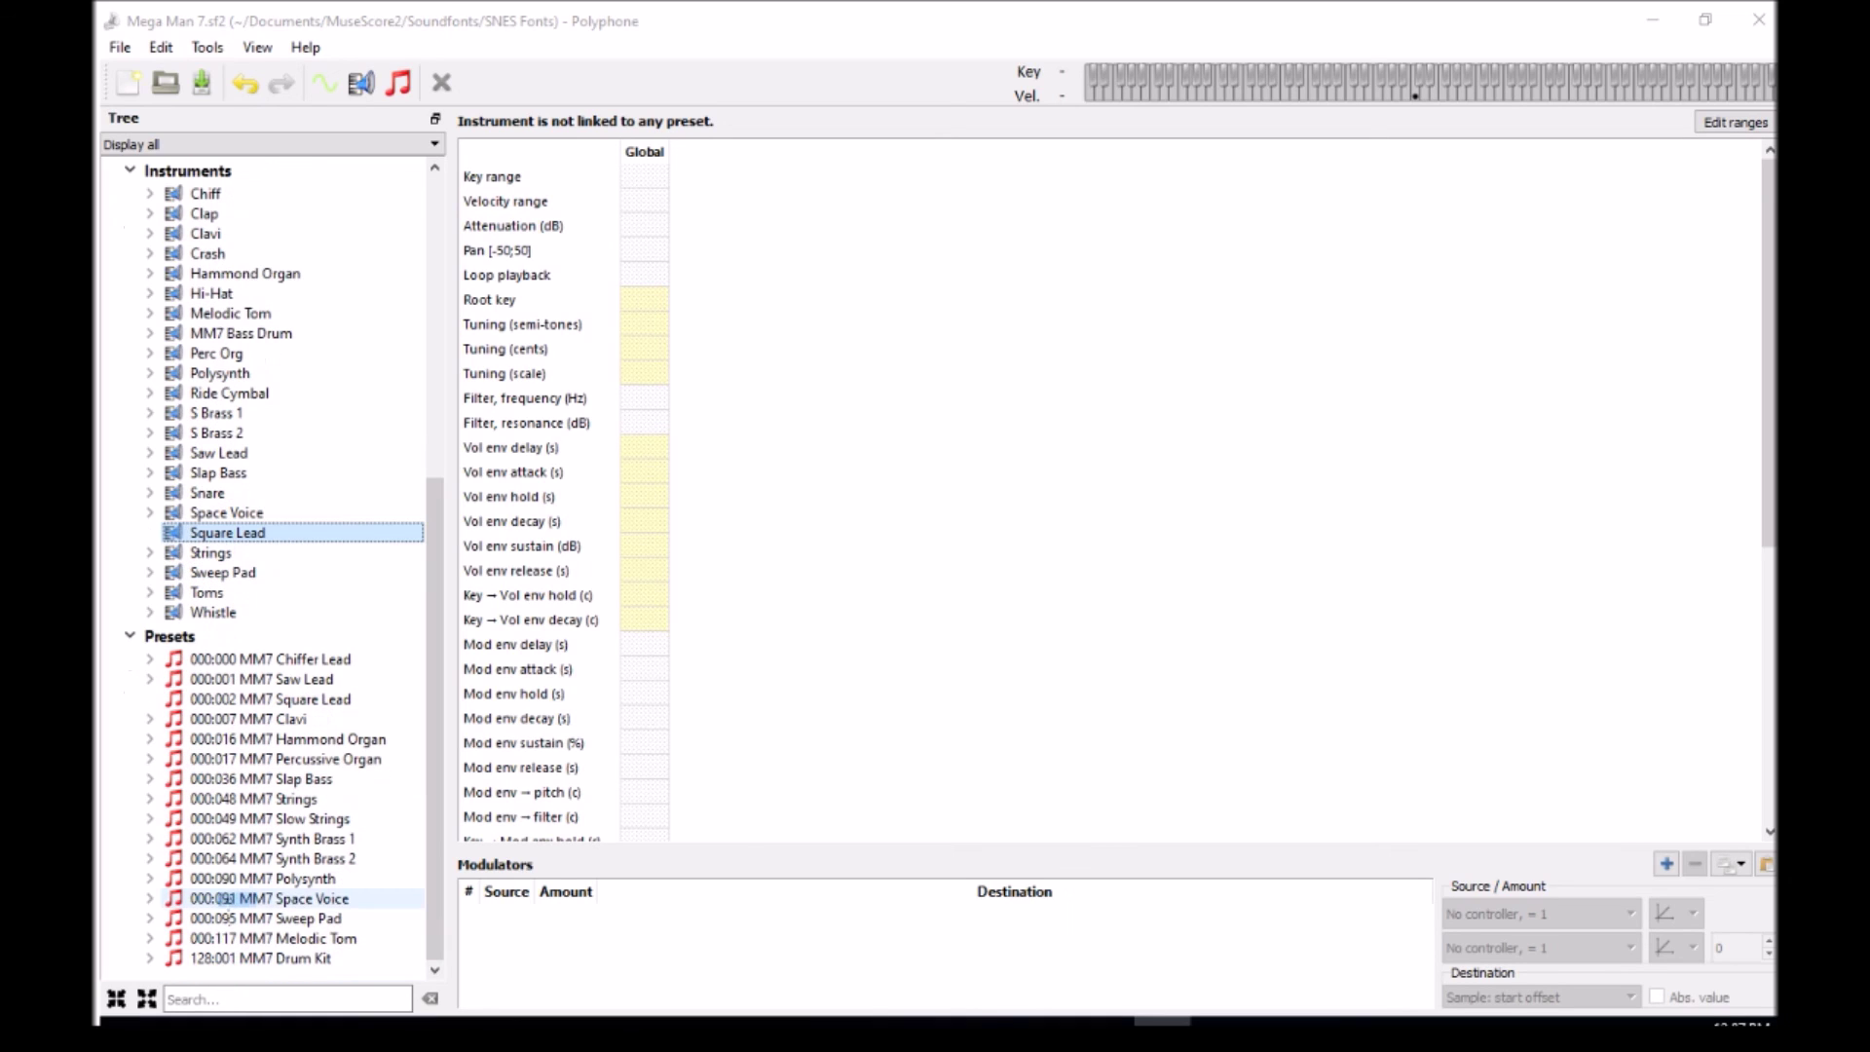
left_click_drag(222, 699, 222, 700)
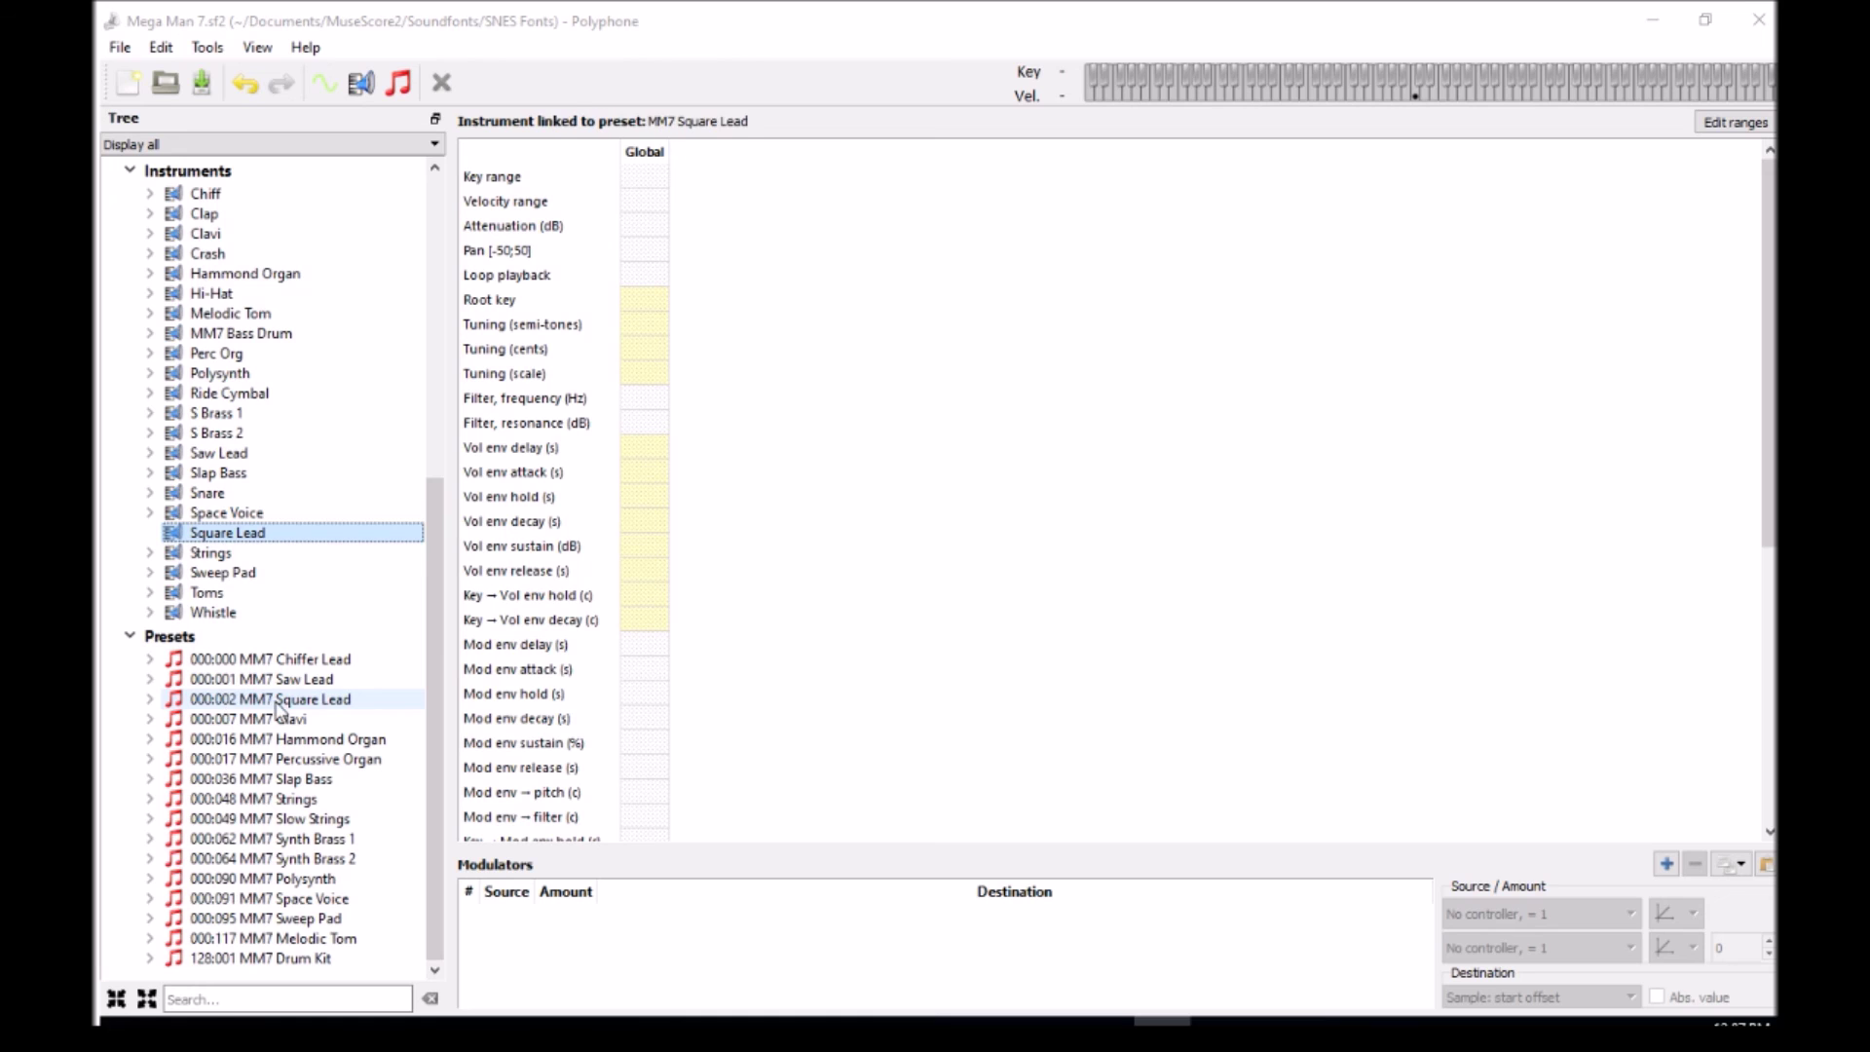
scroll(417, 255, "up", 7)
scroll(416, 255, "up", 5)
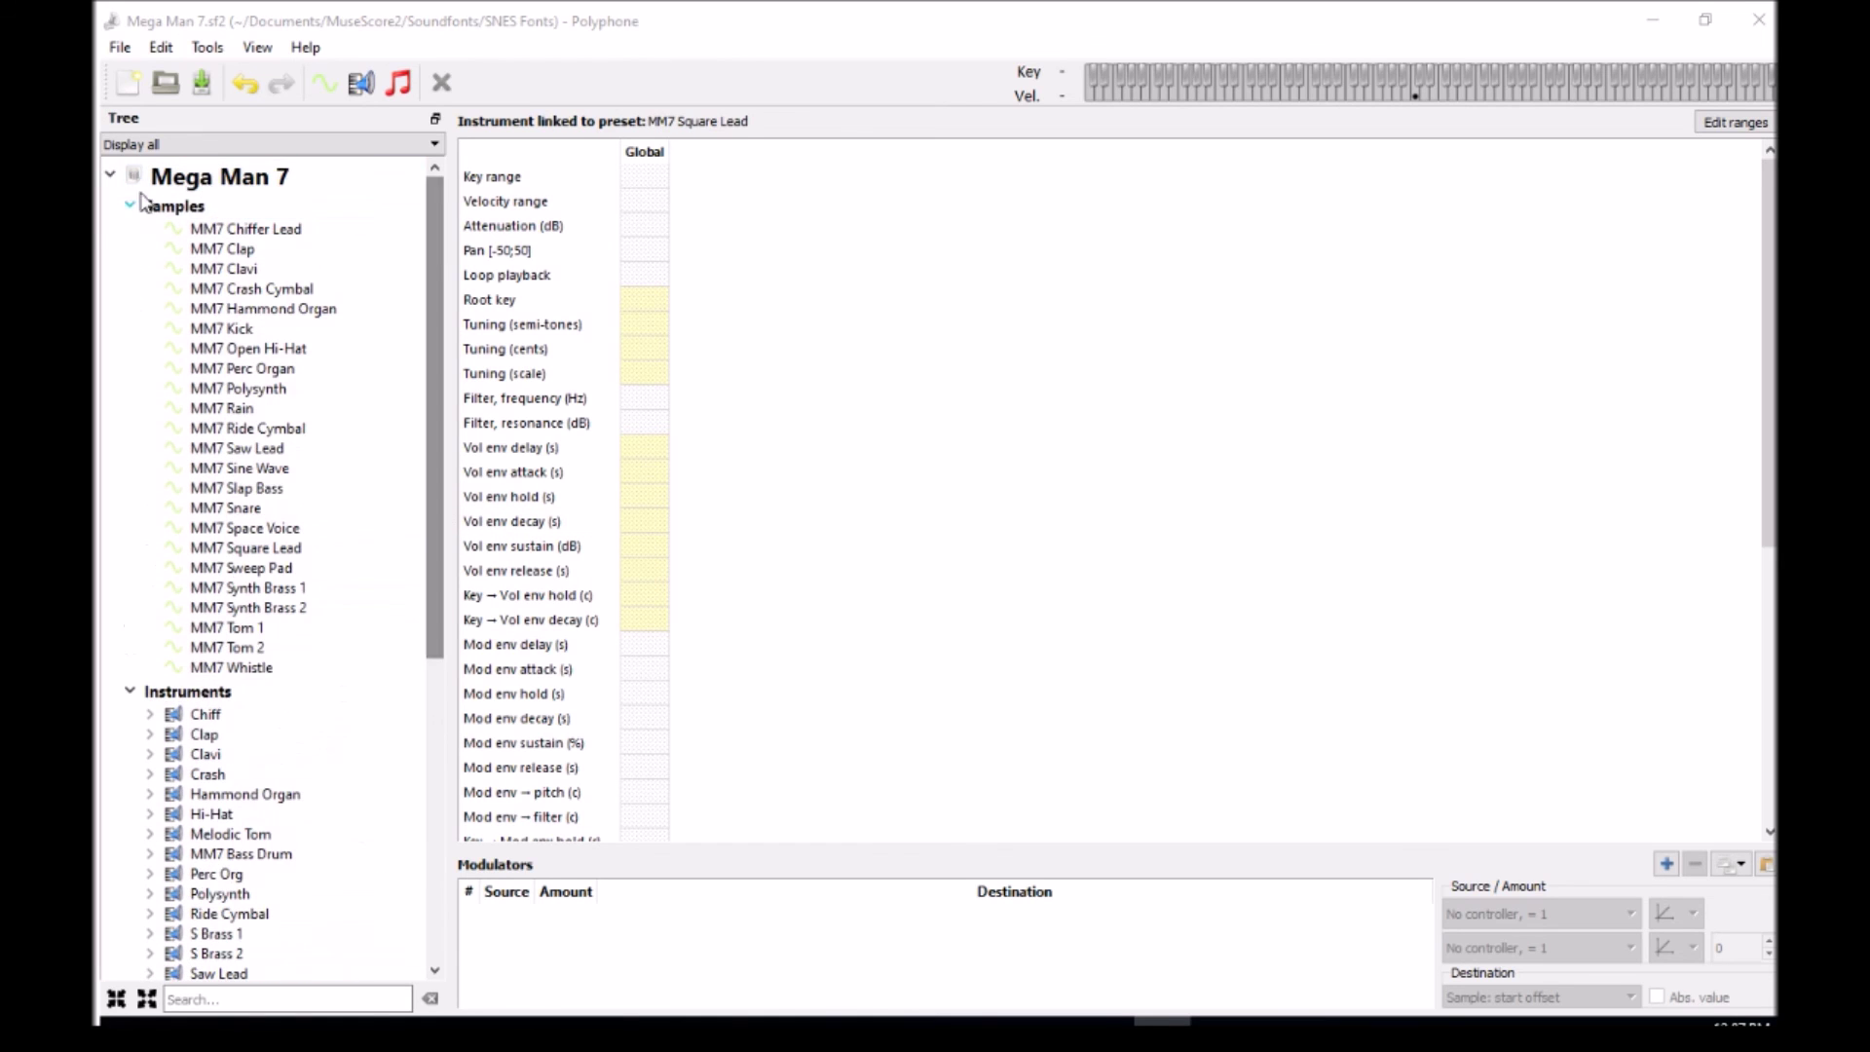
left_click(129, 206)
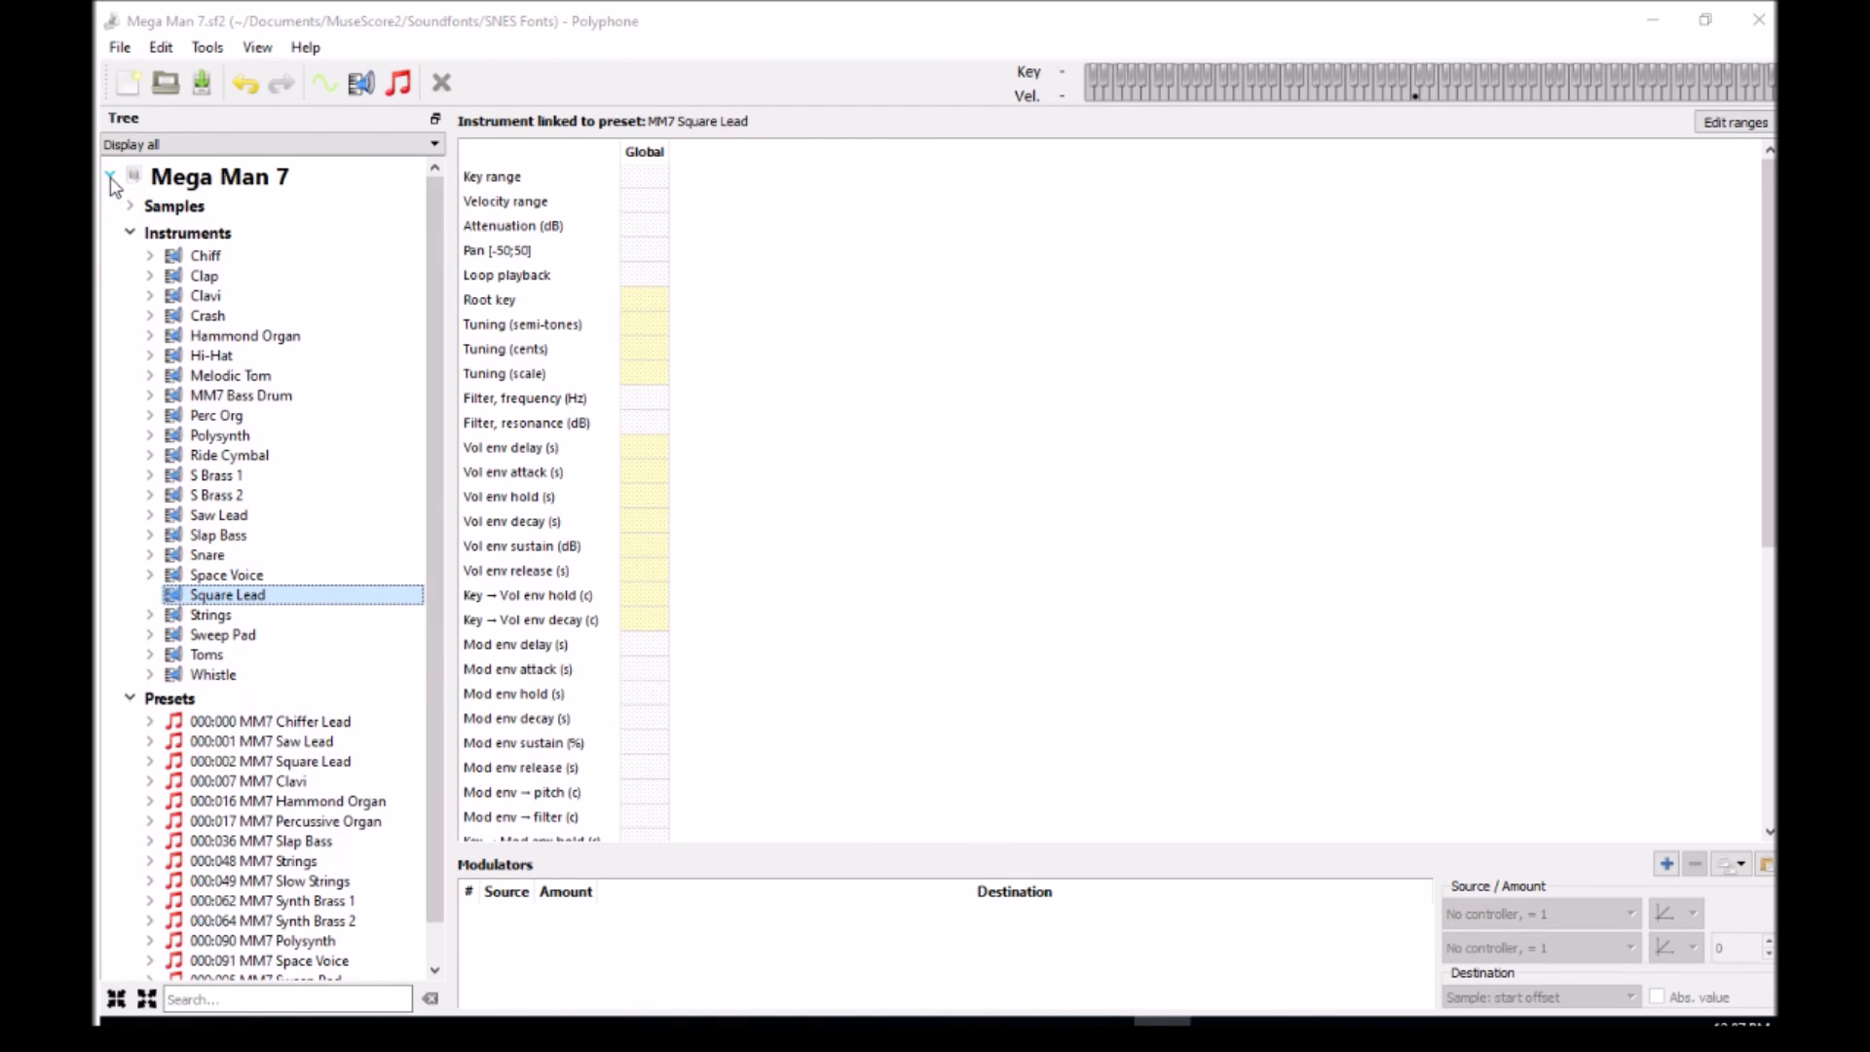
left_click(292, 742)
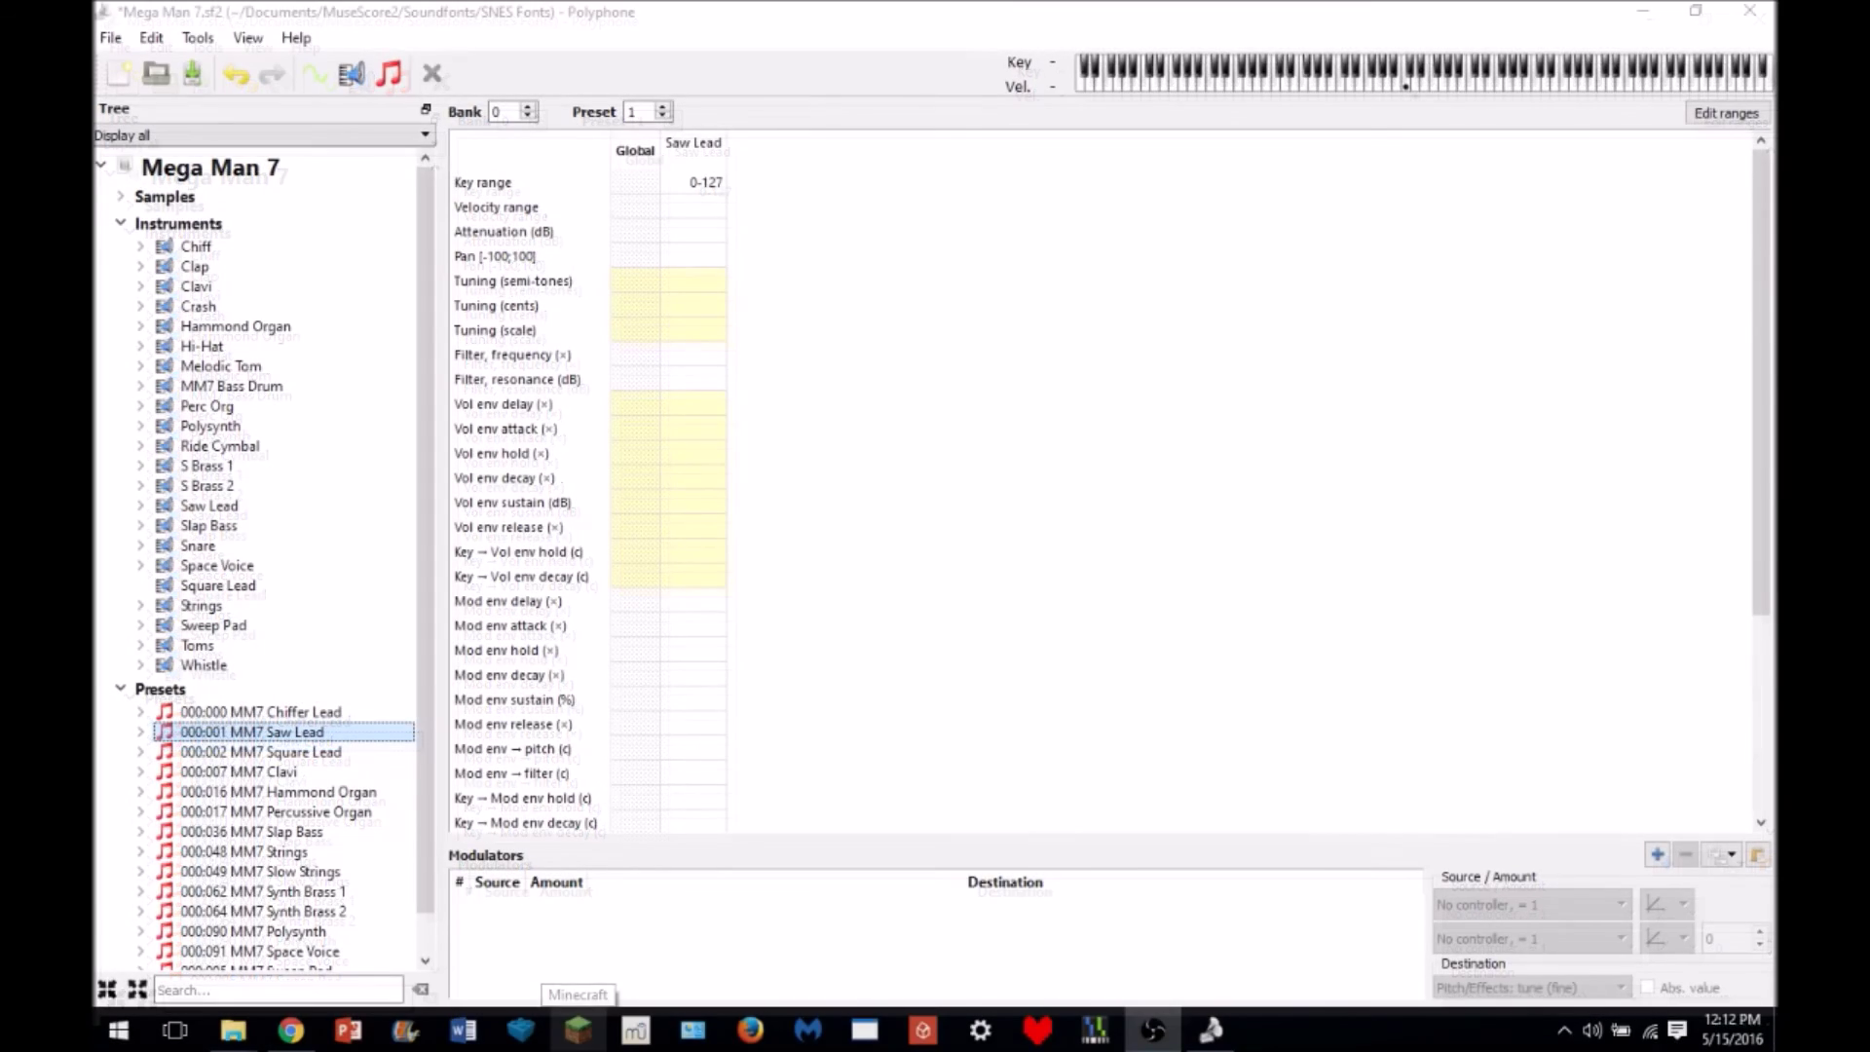
- Open FreeFont.sf2 from the Soundfonts folder and look through its presets for the standard lead preset numbers
left_click(111, 39)
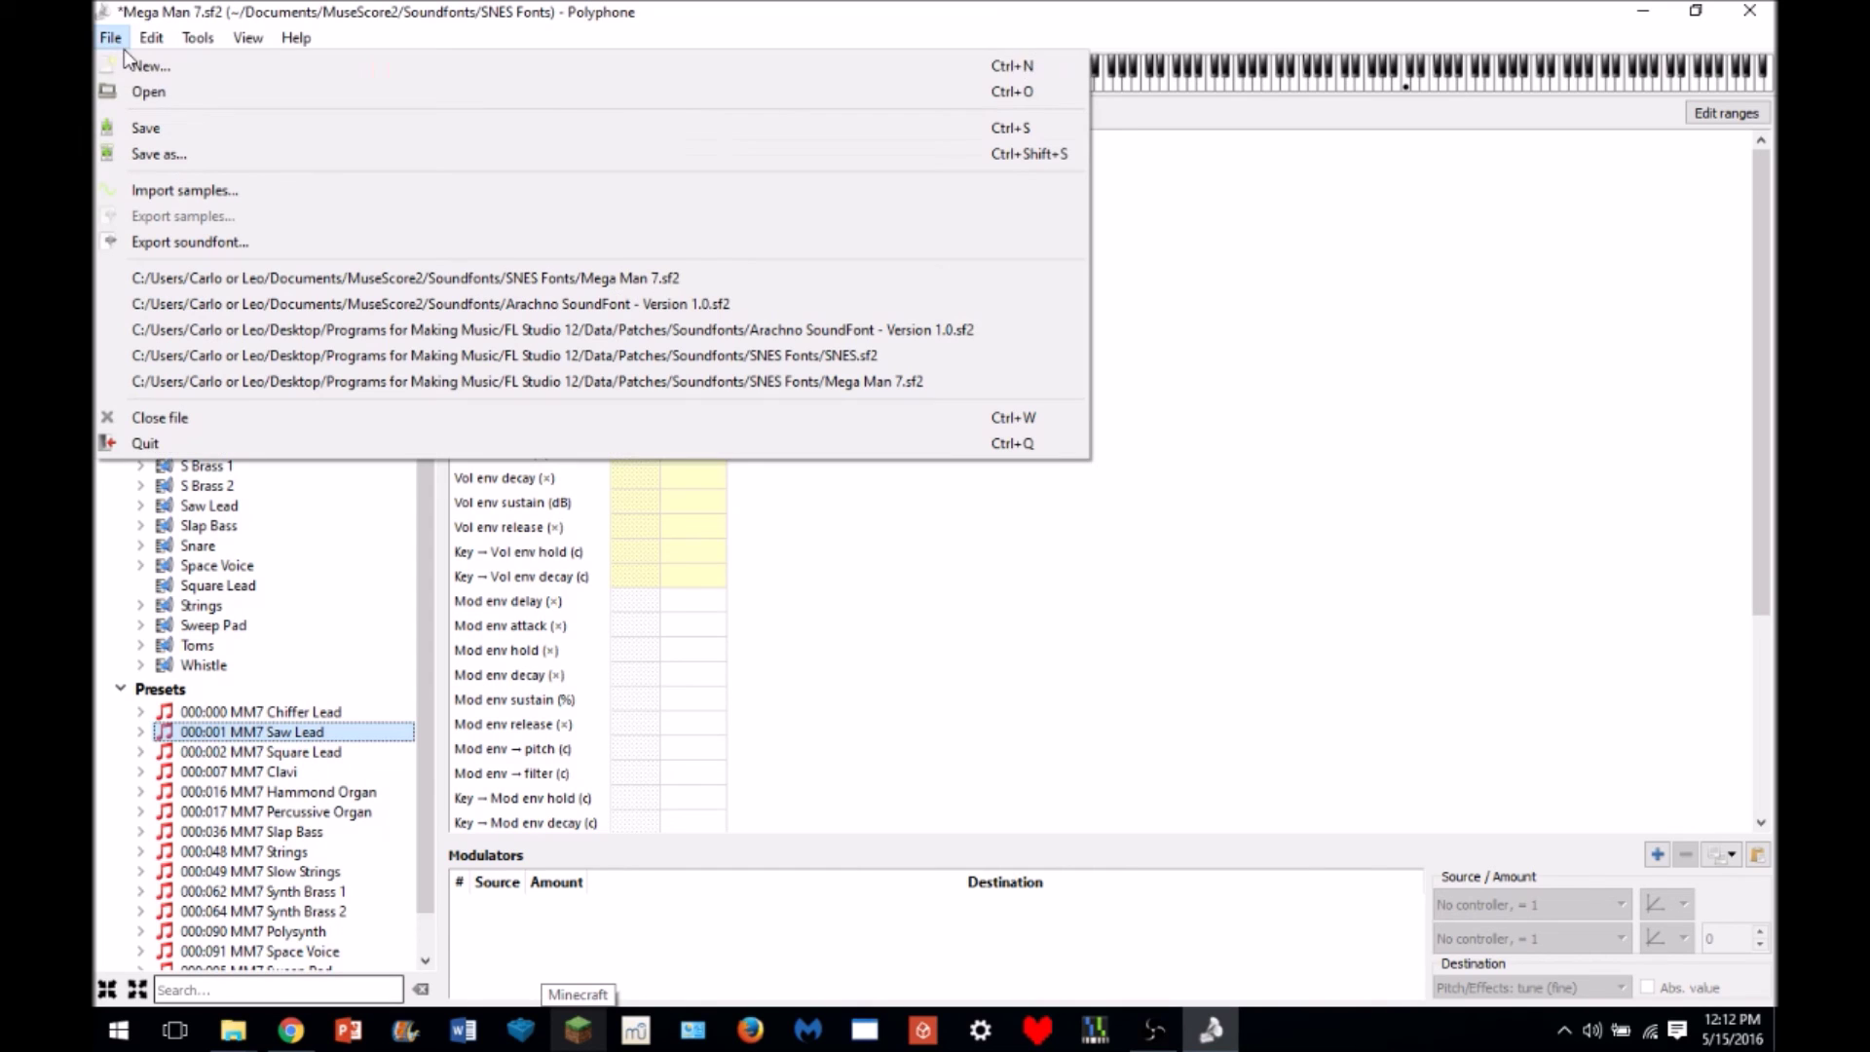
left_click(168, 97)
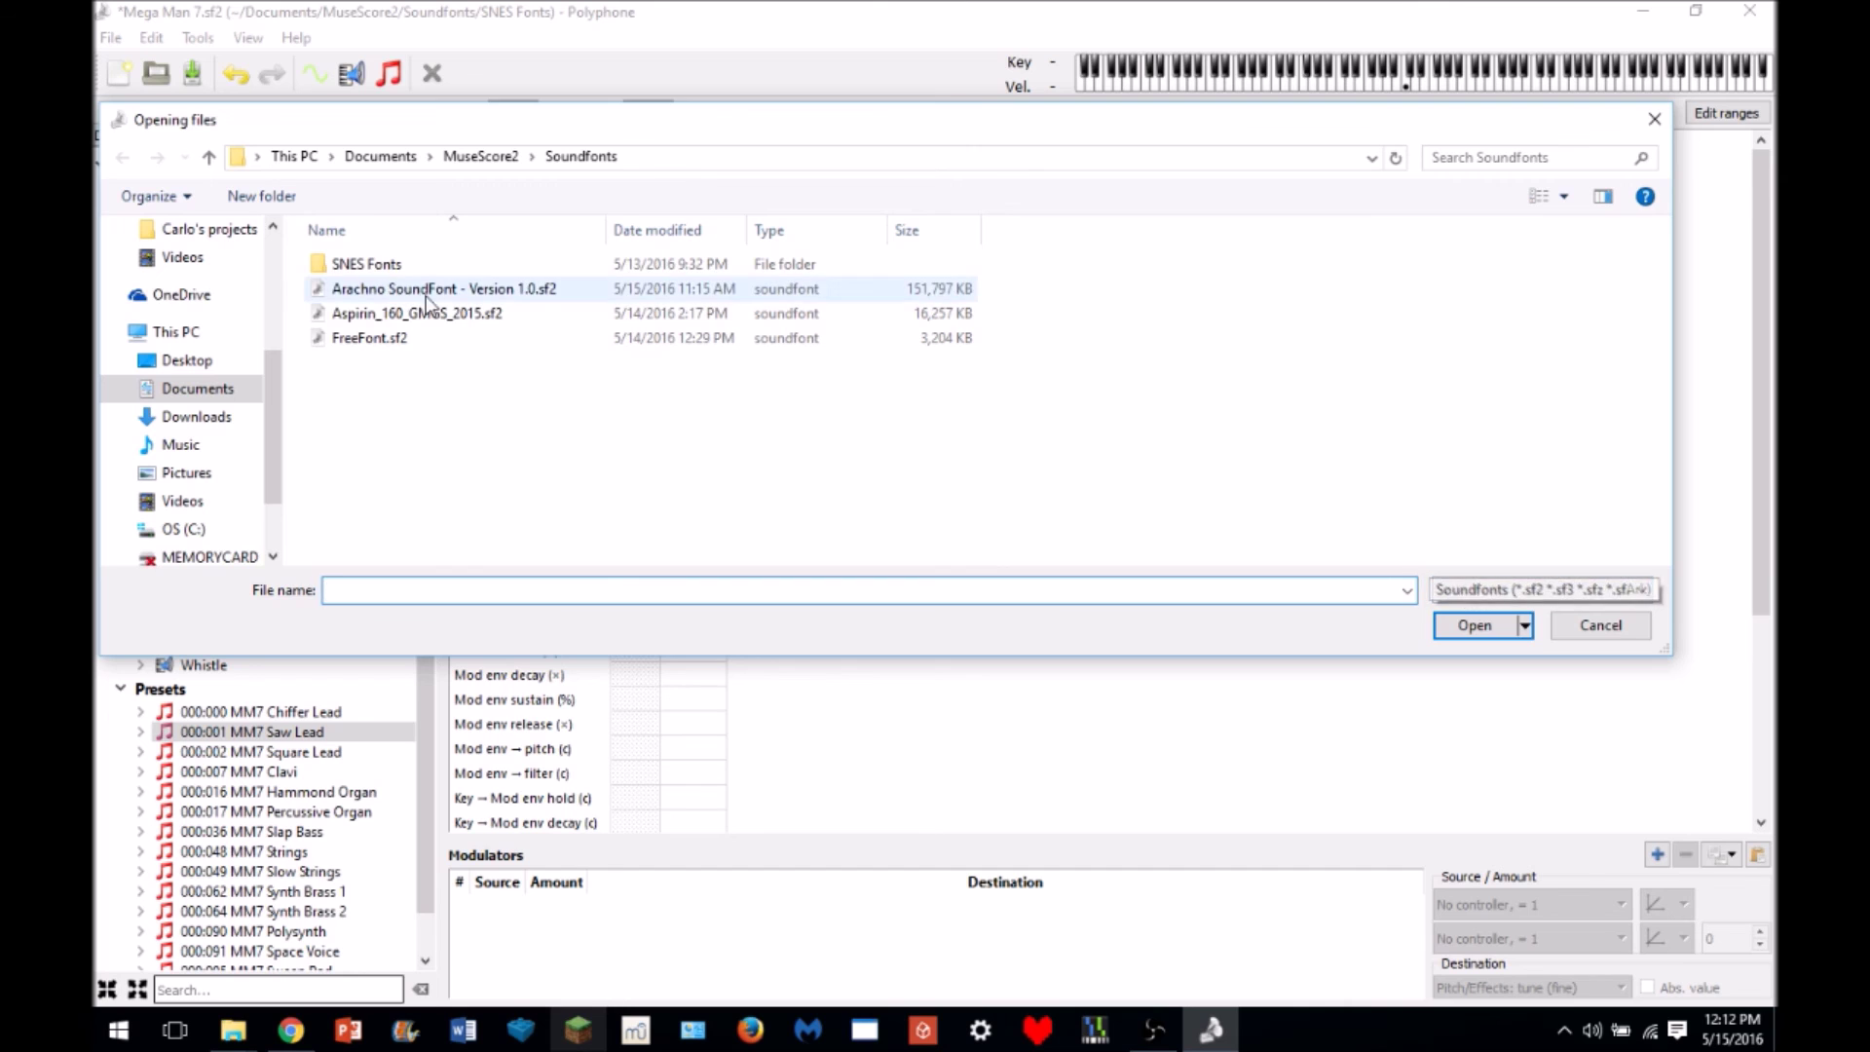
double_click(400, 340)
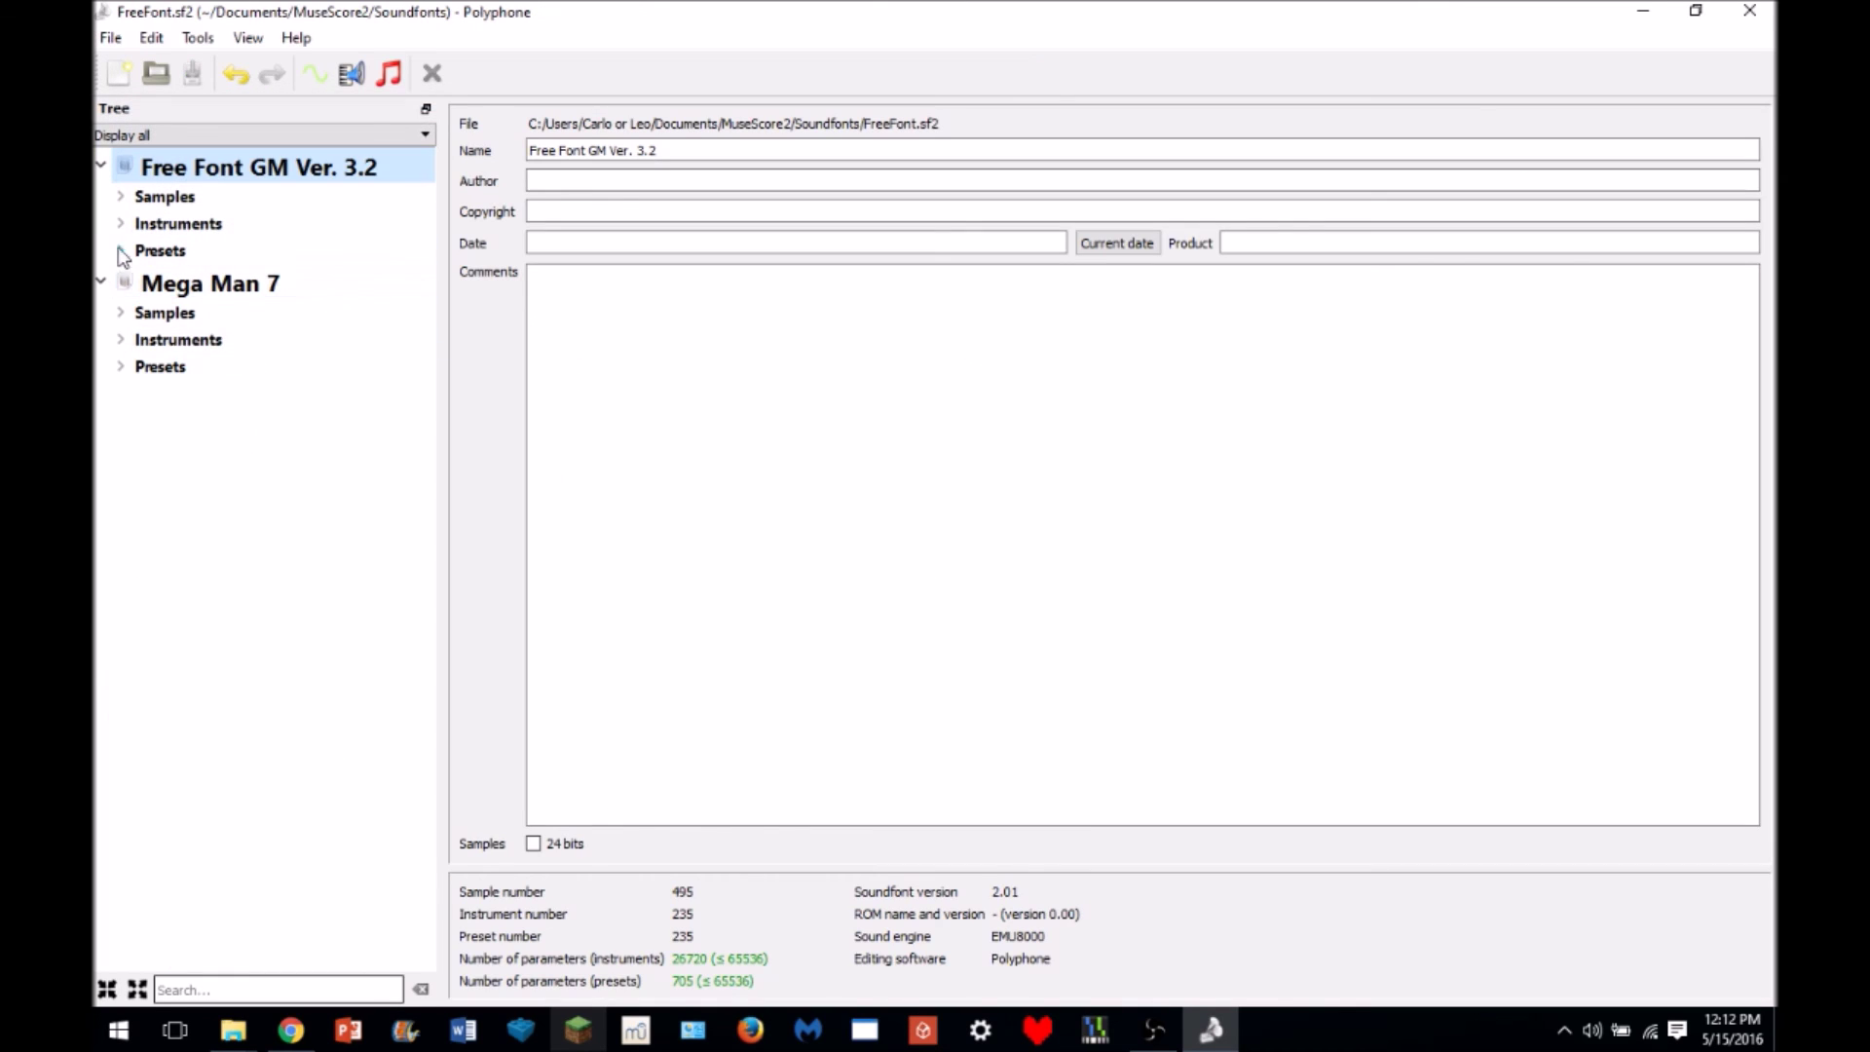
left_click(120, 252)
left_click_drag(425, 234, 415, 538)
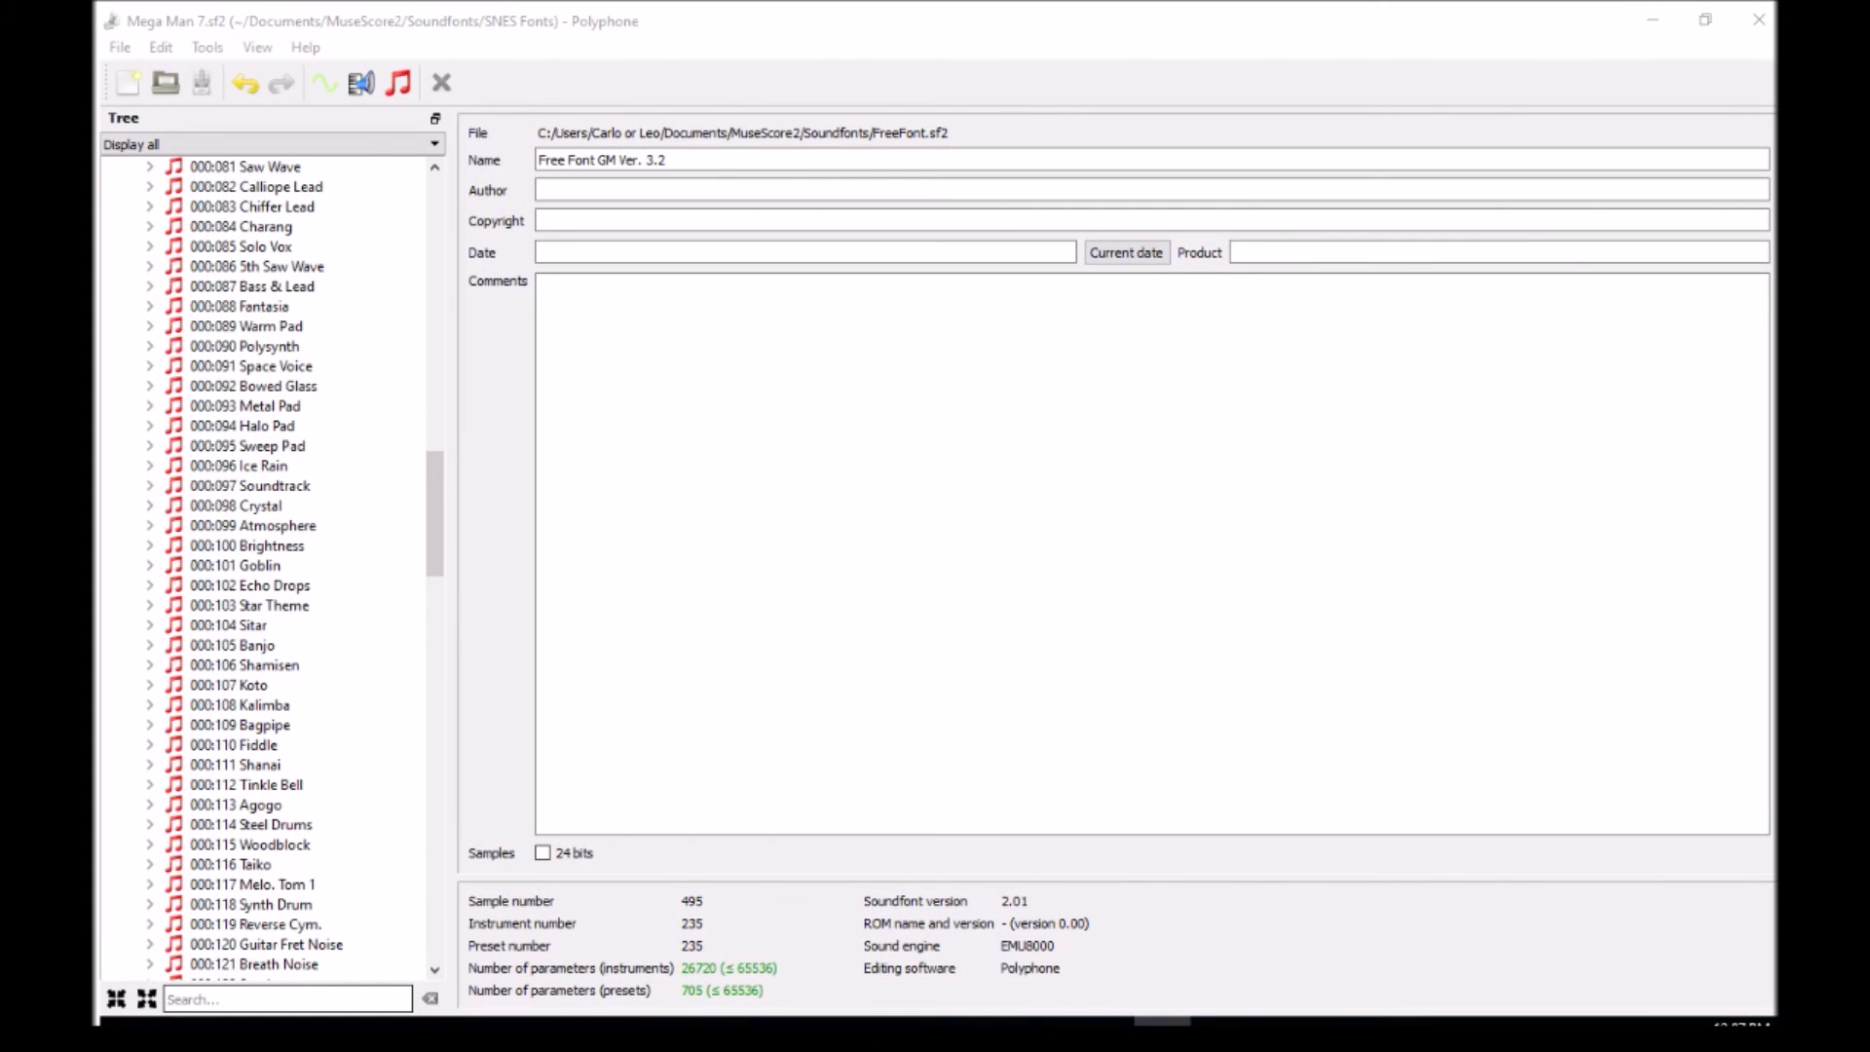
left_click_drag(434, 570, 409, 259)
left_click(131, 255)
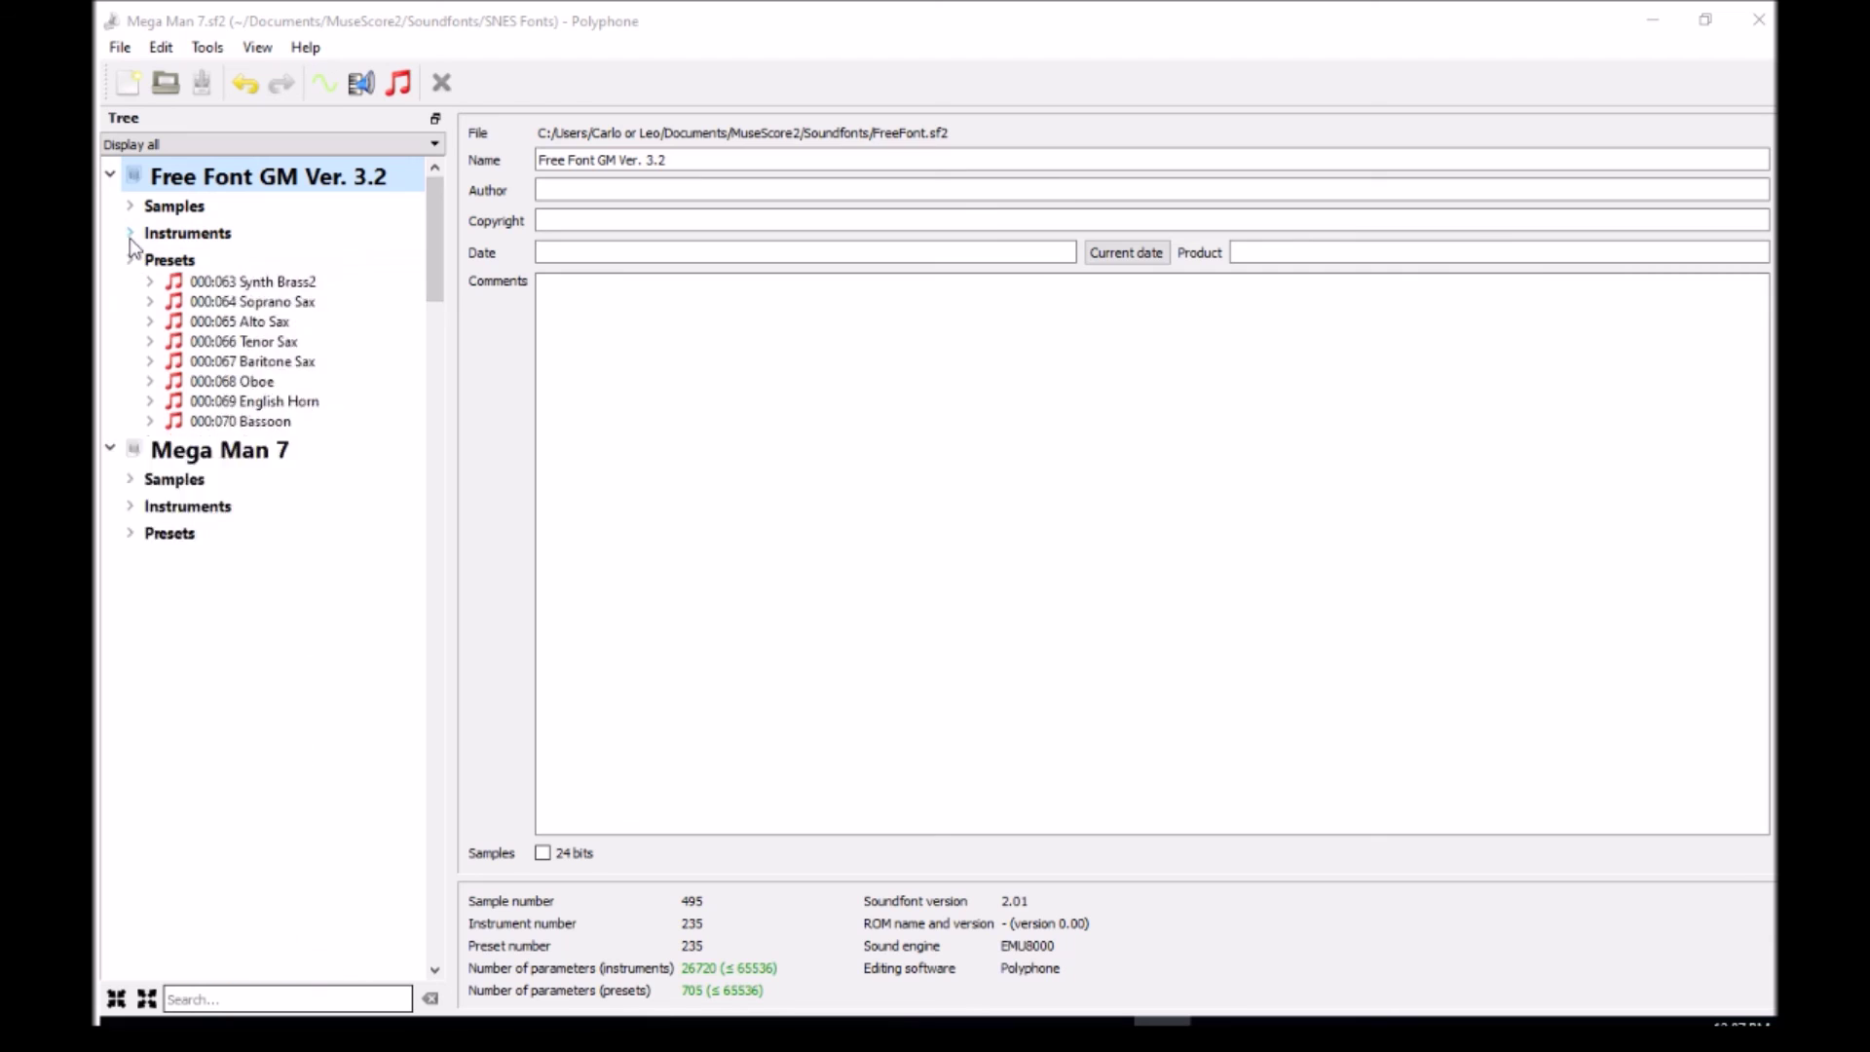
- Set the Mega Man 7 preset numbers to 80 for MM7 Square Lead and 81 for MM7 Saw Lead
left_click(130, 376)
left_click(130, 376)
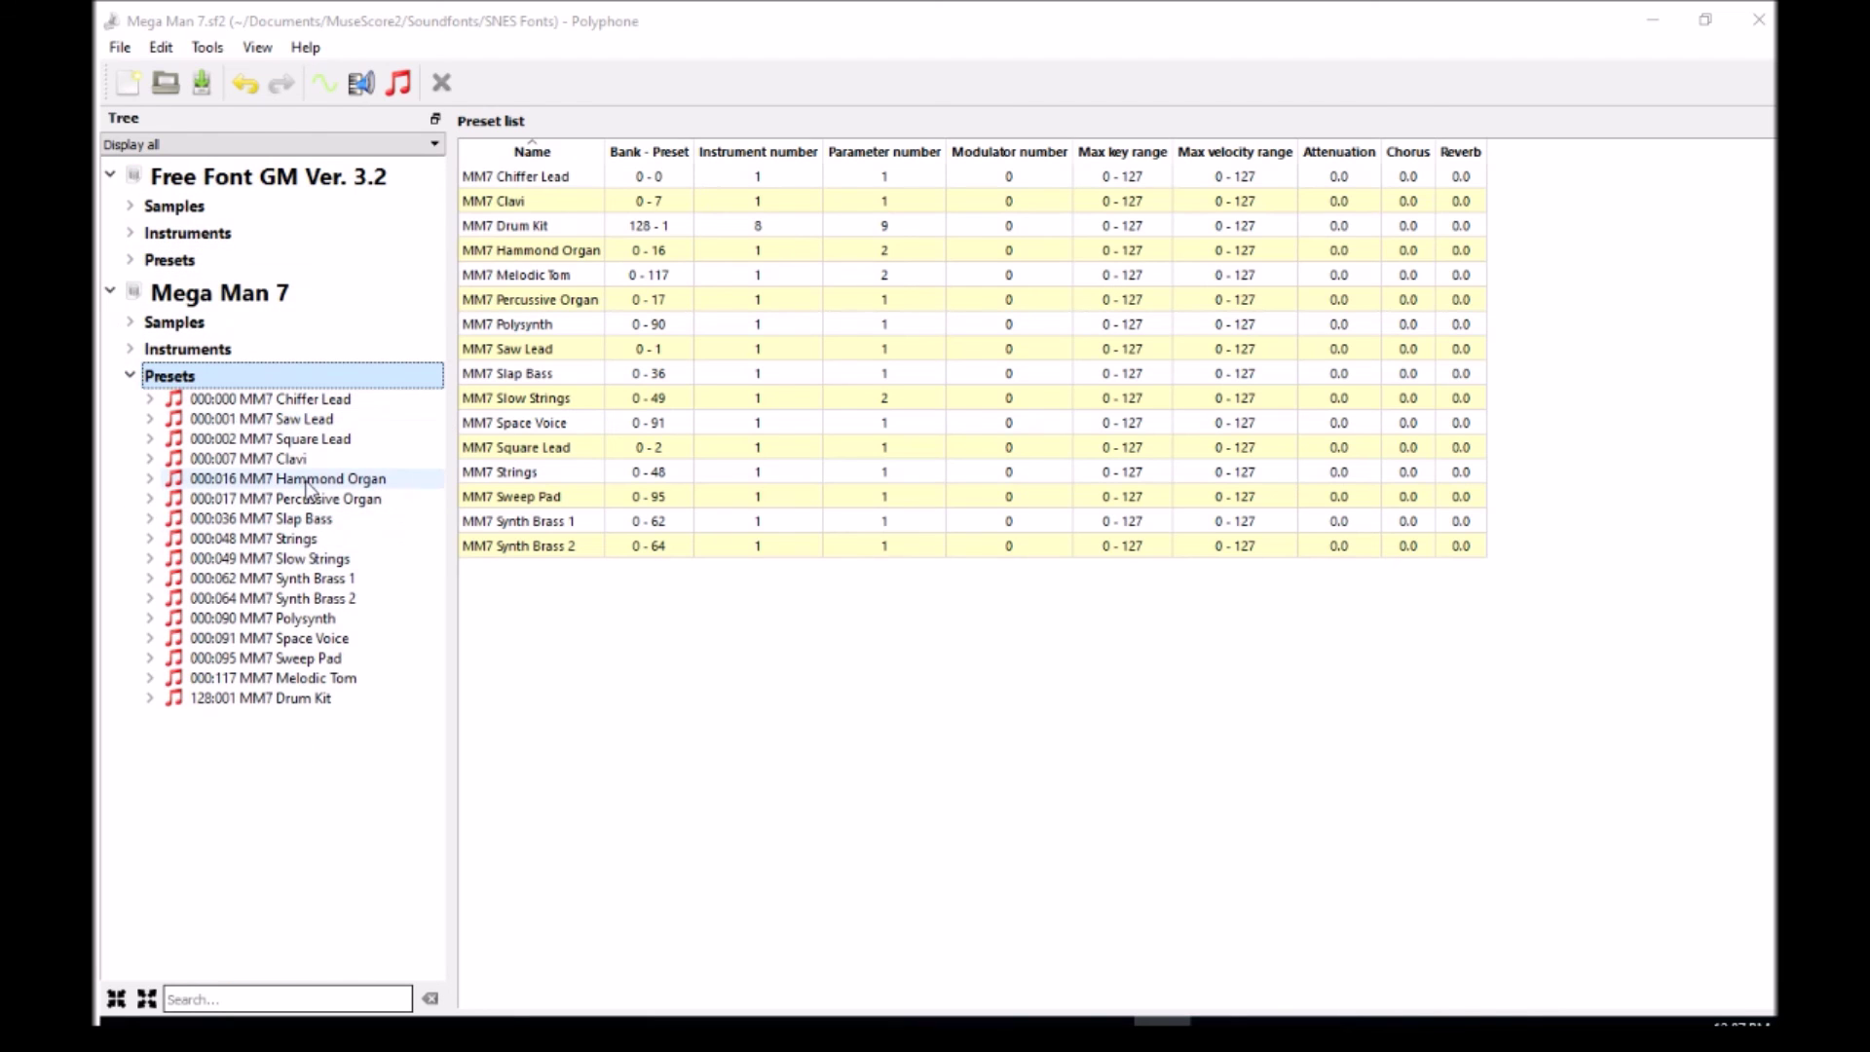
left_click(316, 438)
left_click(639, 123)
type("80")
key("Return")
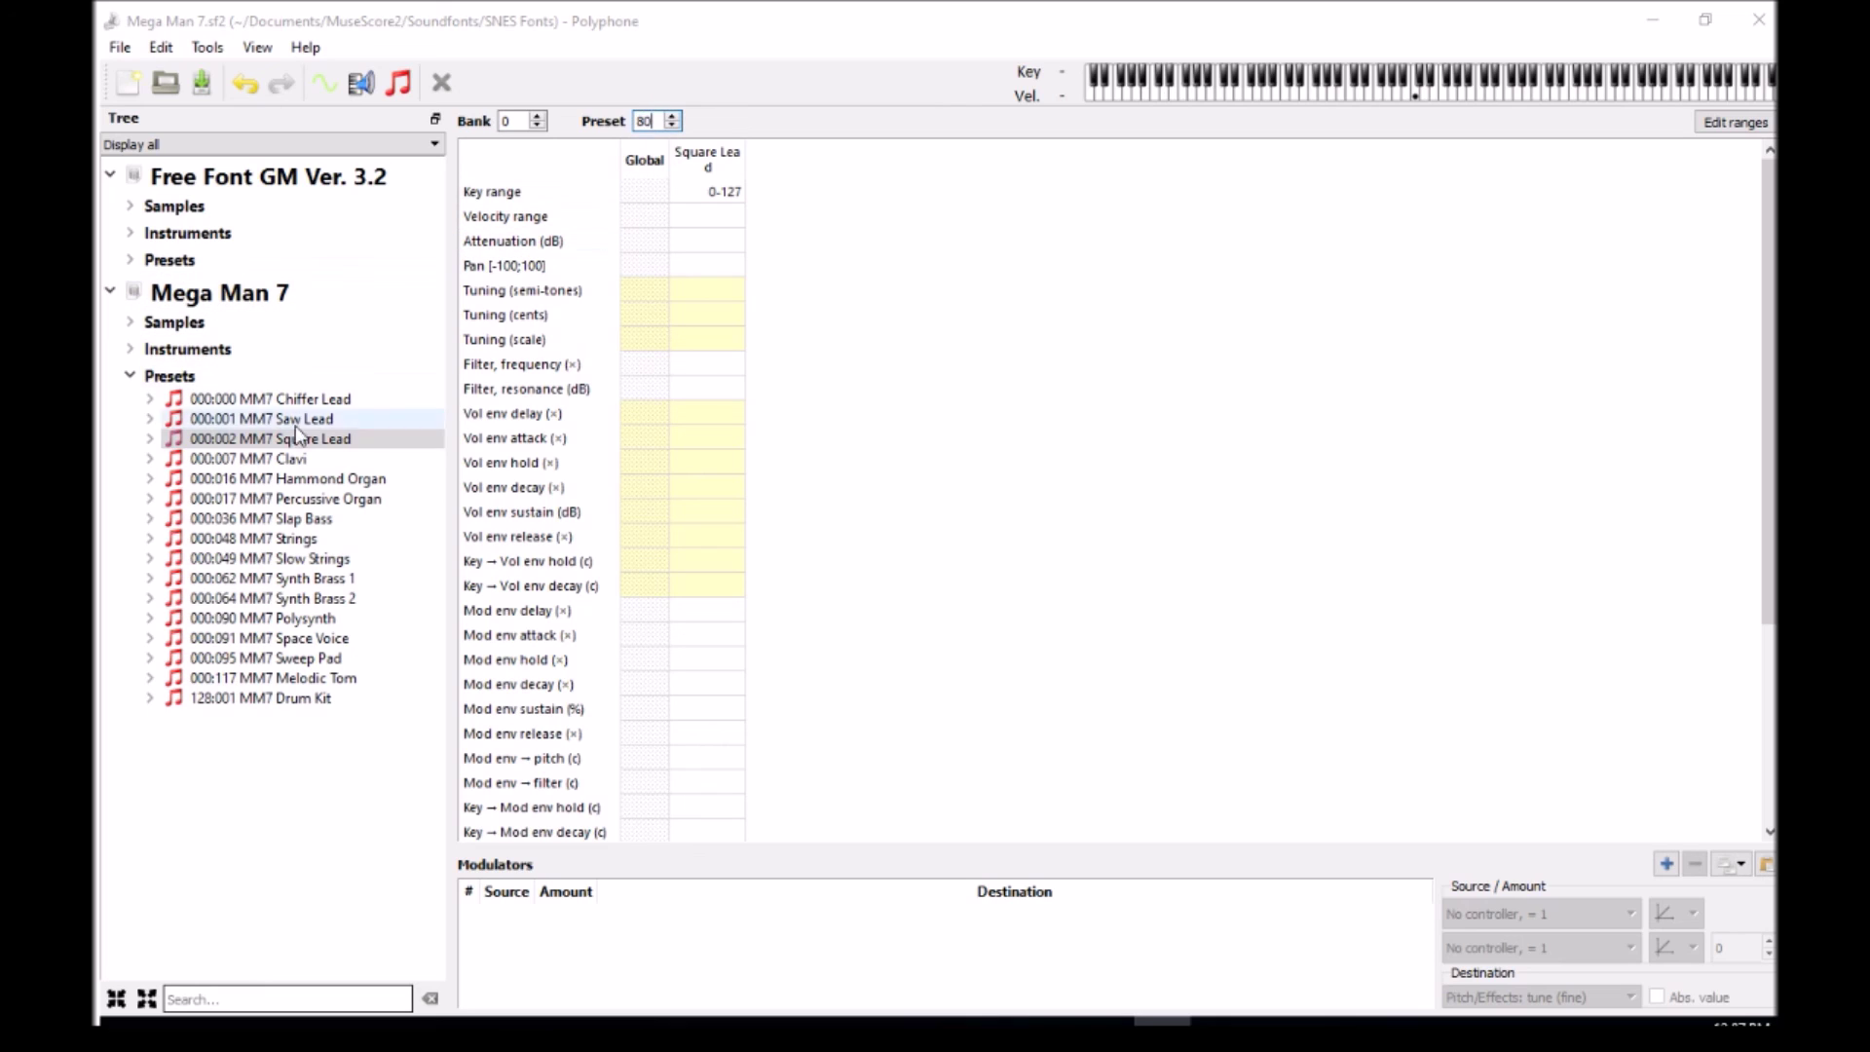
left_click(647, 118)
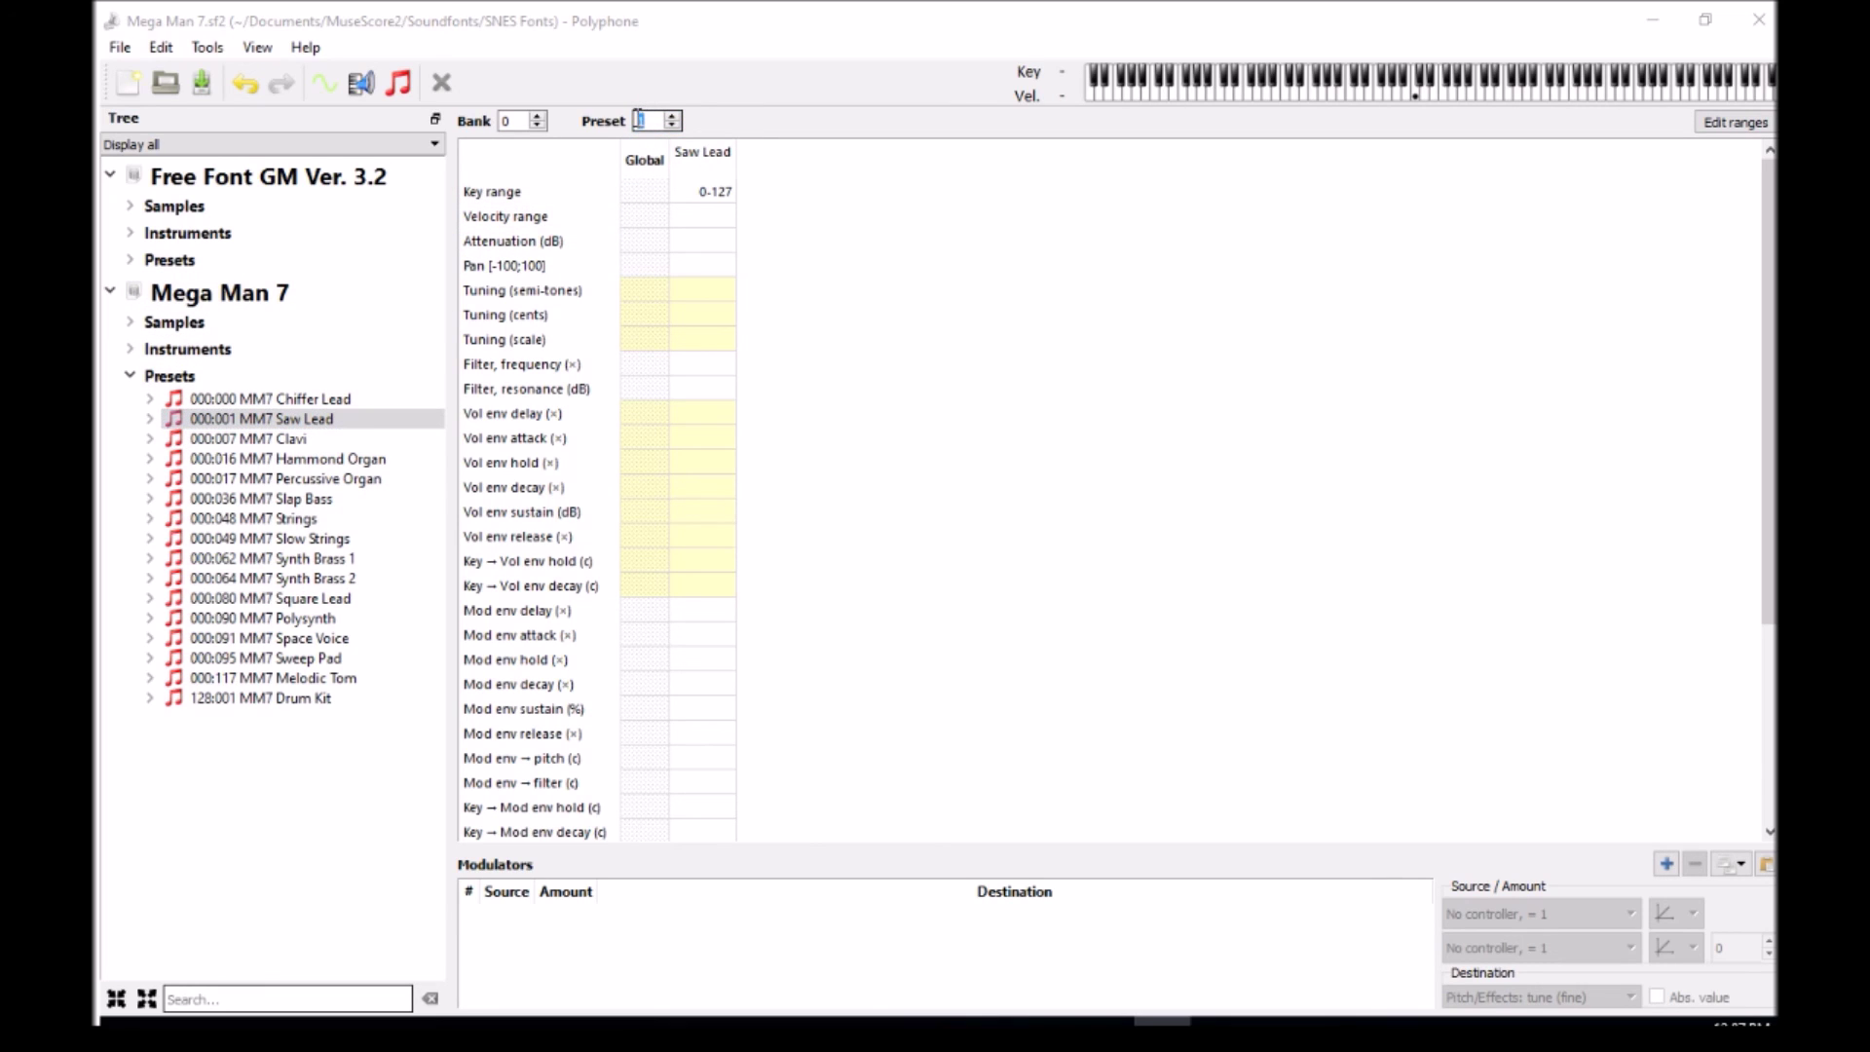
key("Return")
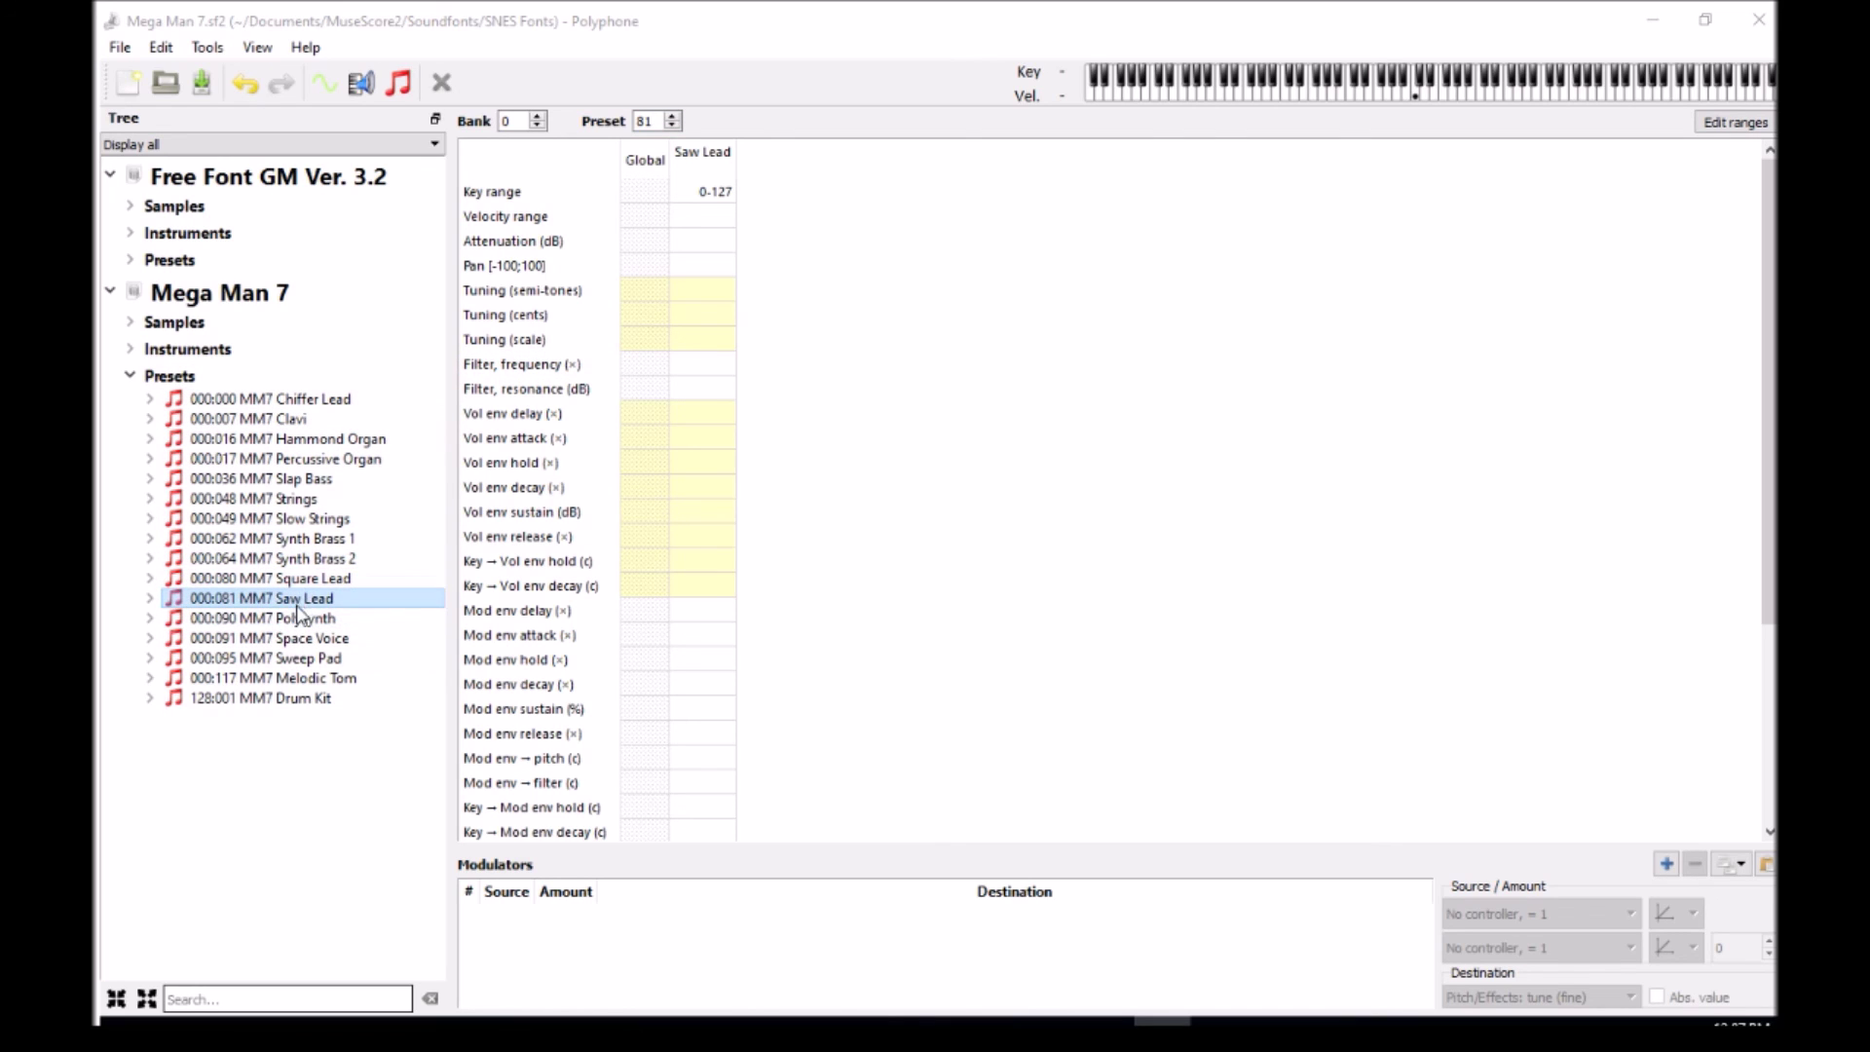
- Audition the MM7 Square Lead preset across the keyboard and inspect the Square Lead instrument behind it
left_click(331, 580)
left_click_drag(1233, 88, 1386, 98)
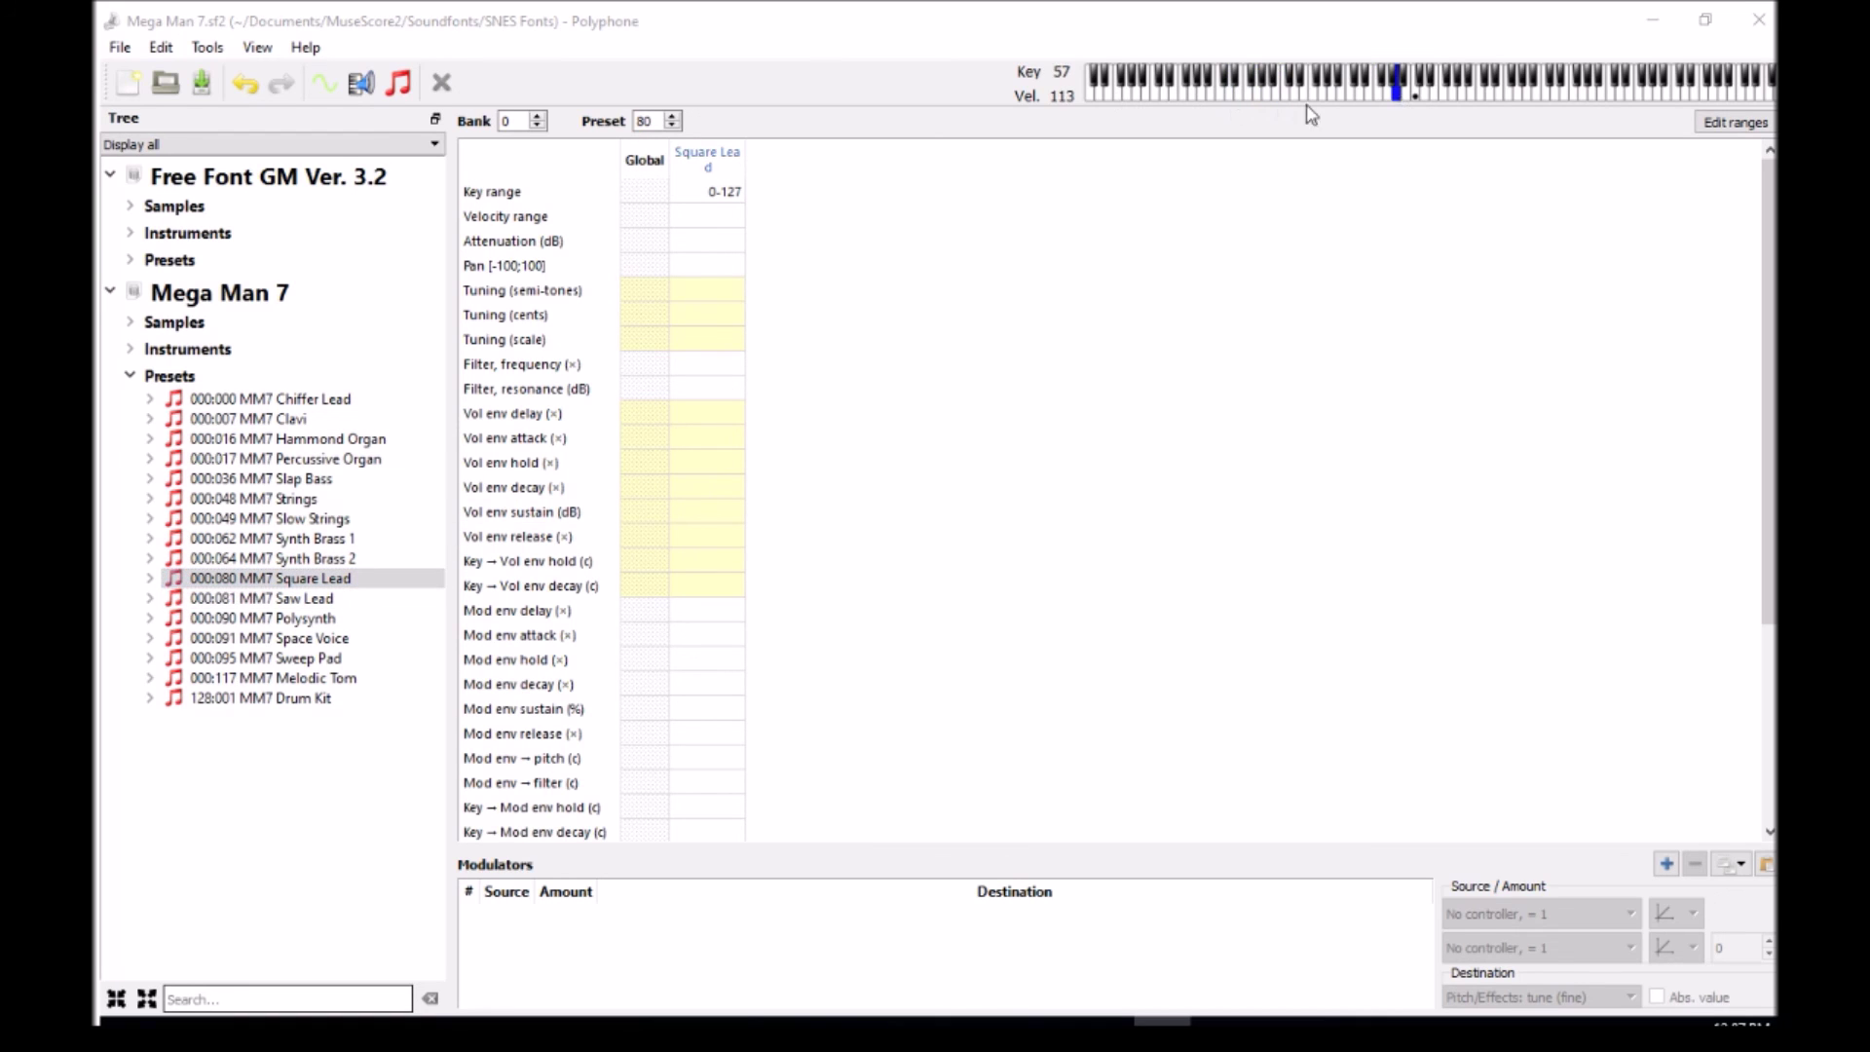
left_click(130, 351)
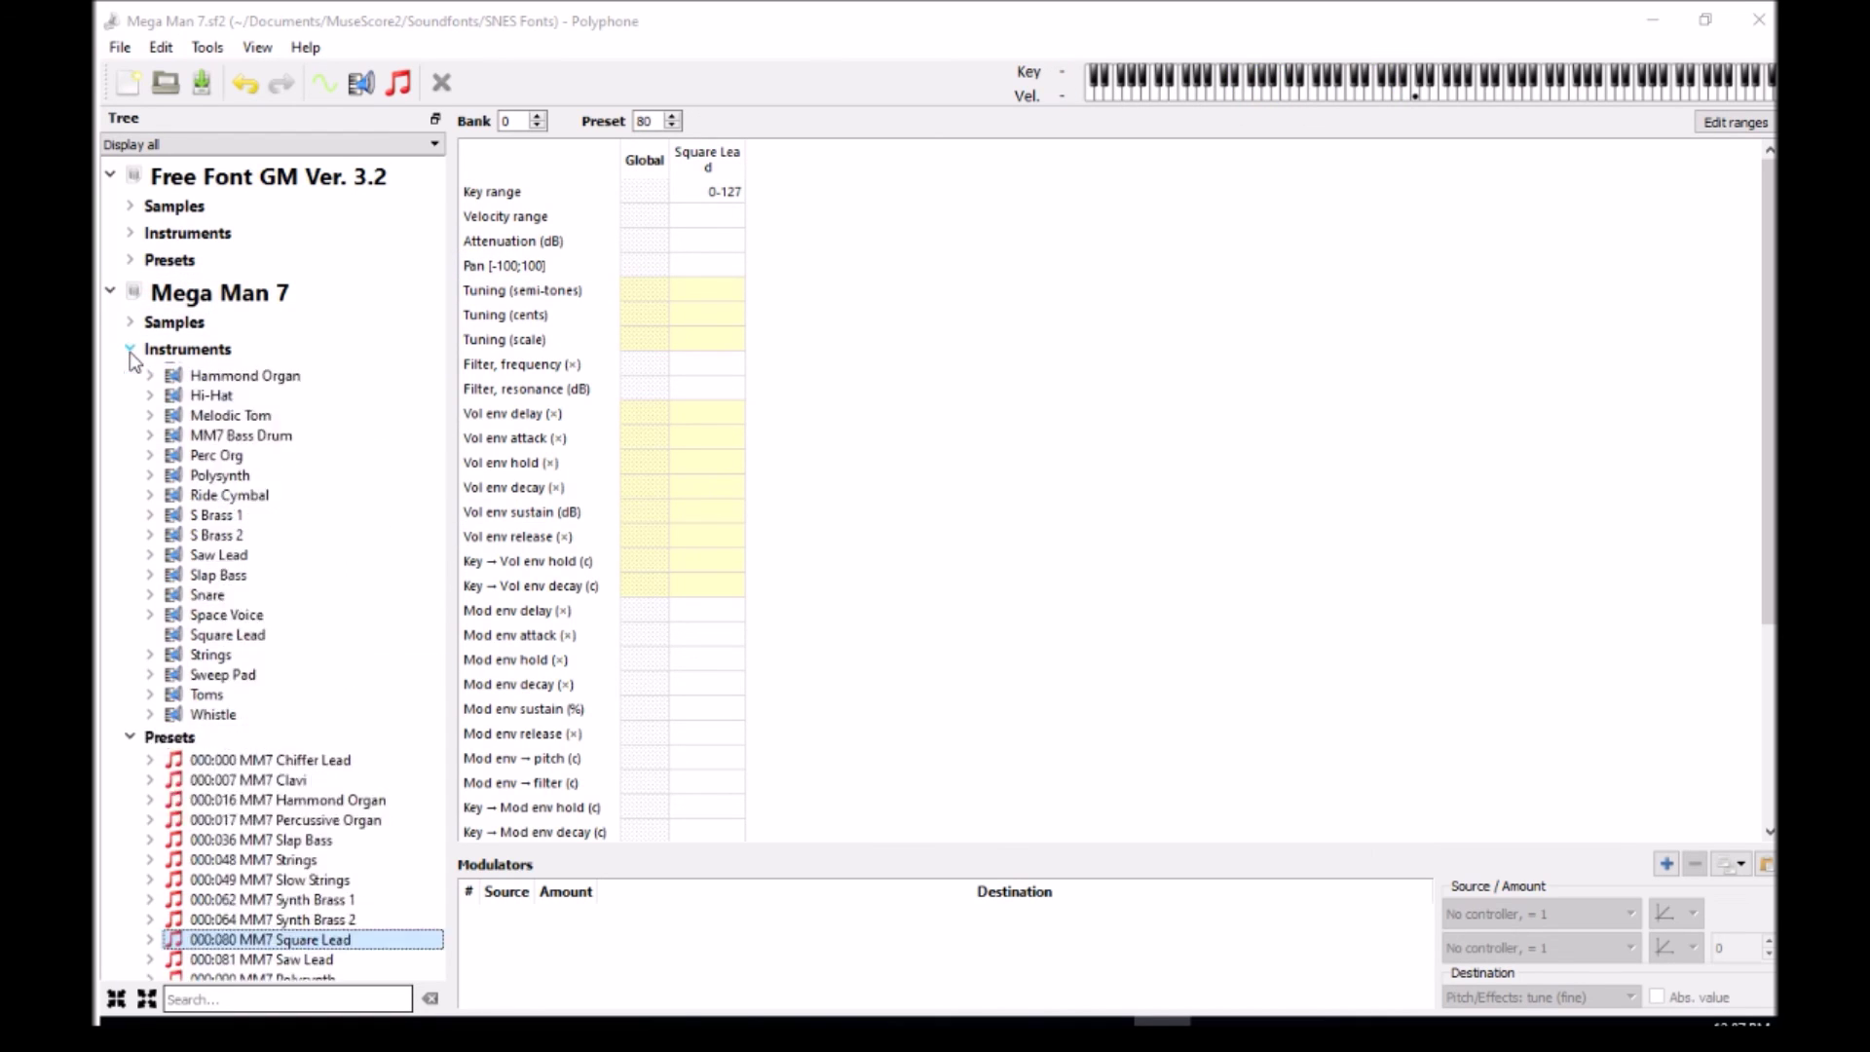
left_click(231, 712)
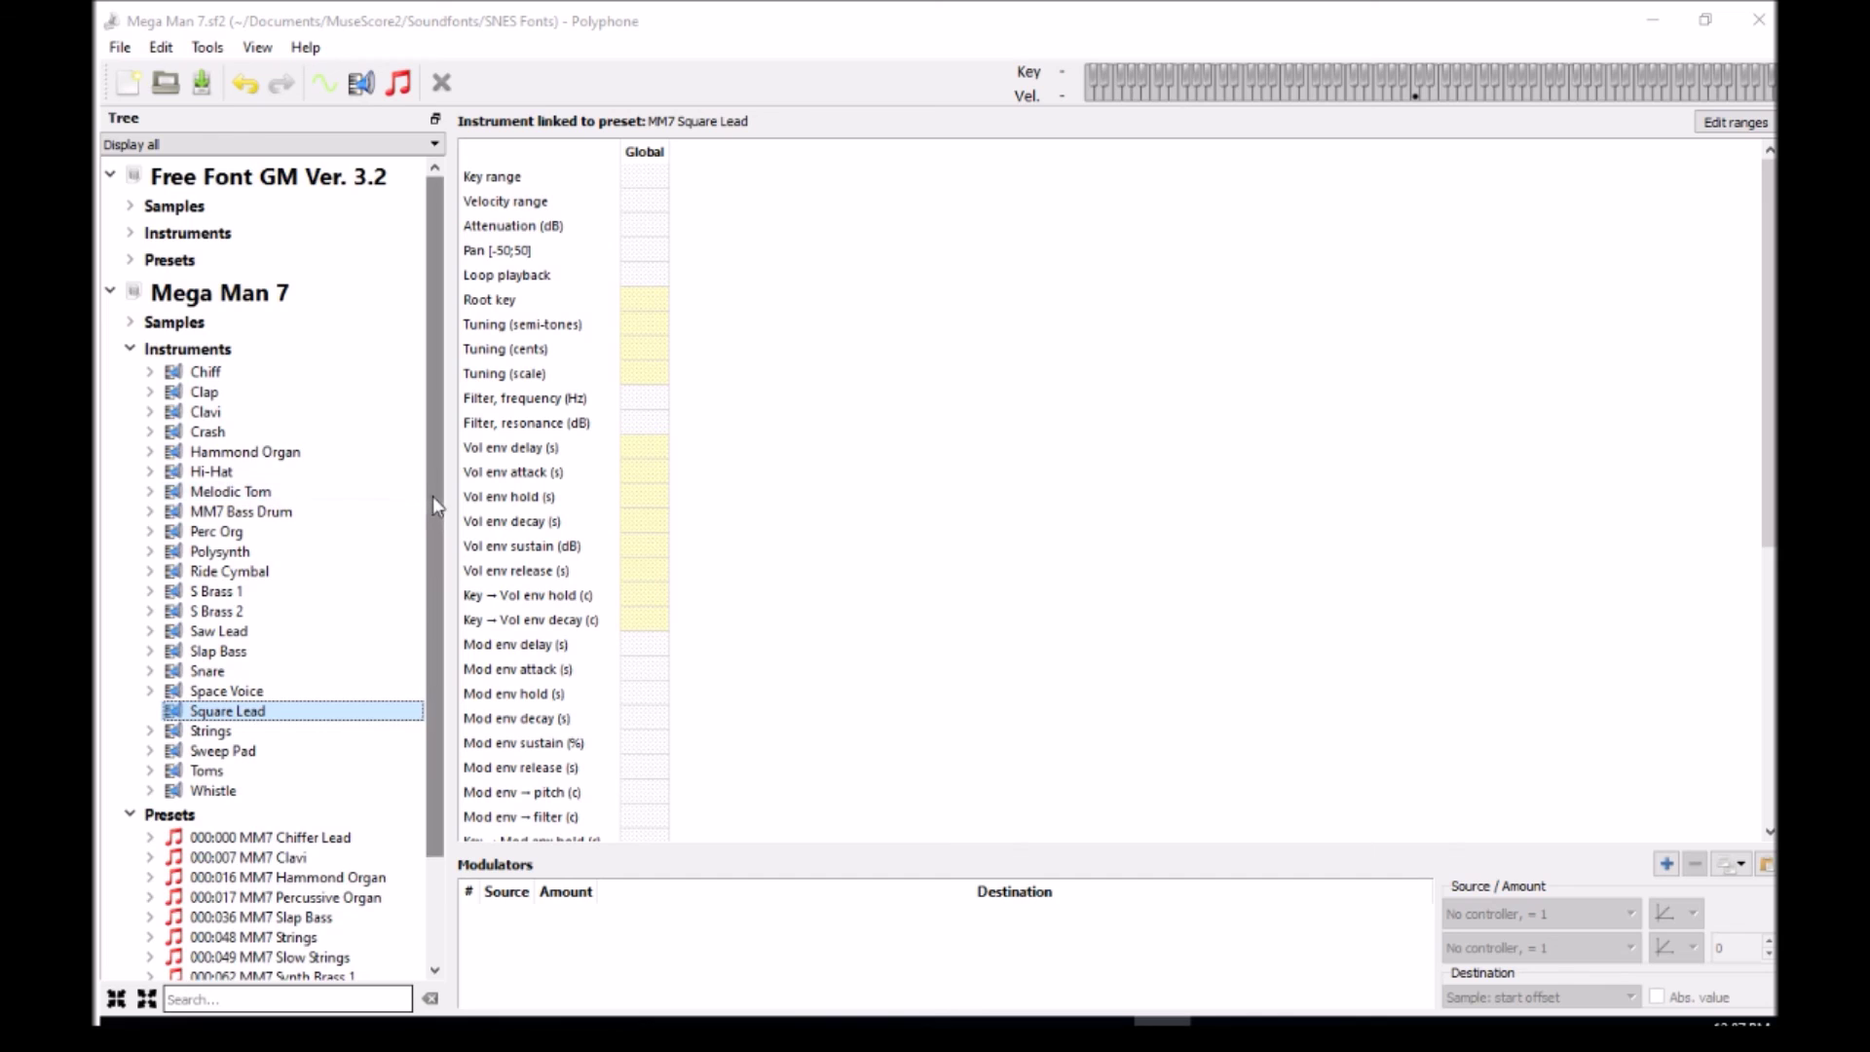
left_click_drag(432, 495, 429, 604)
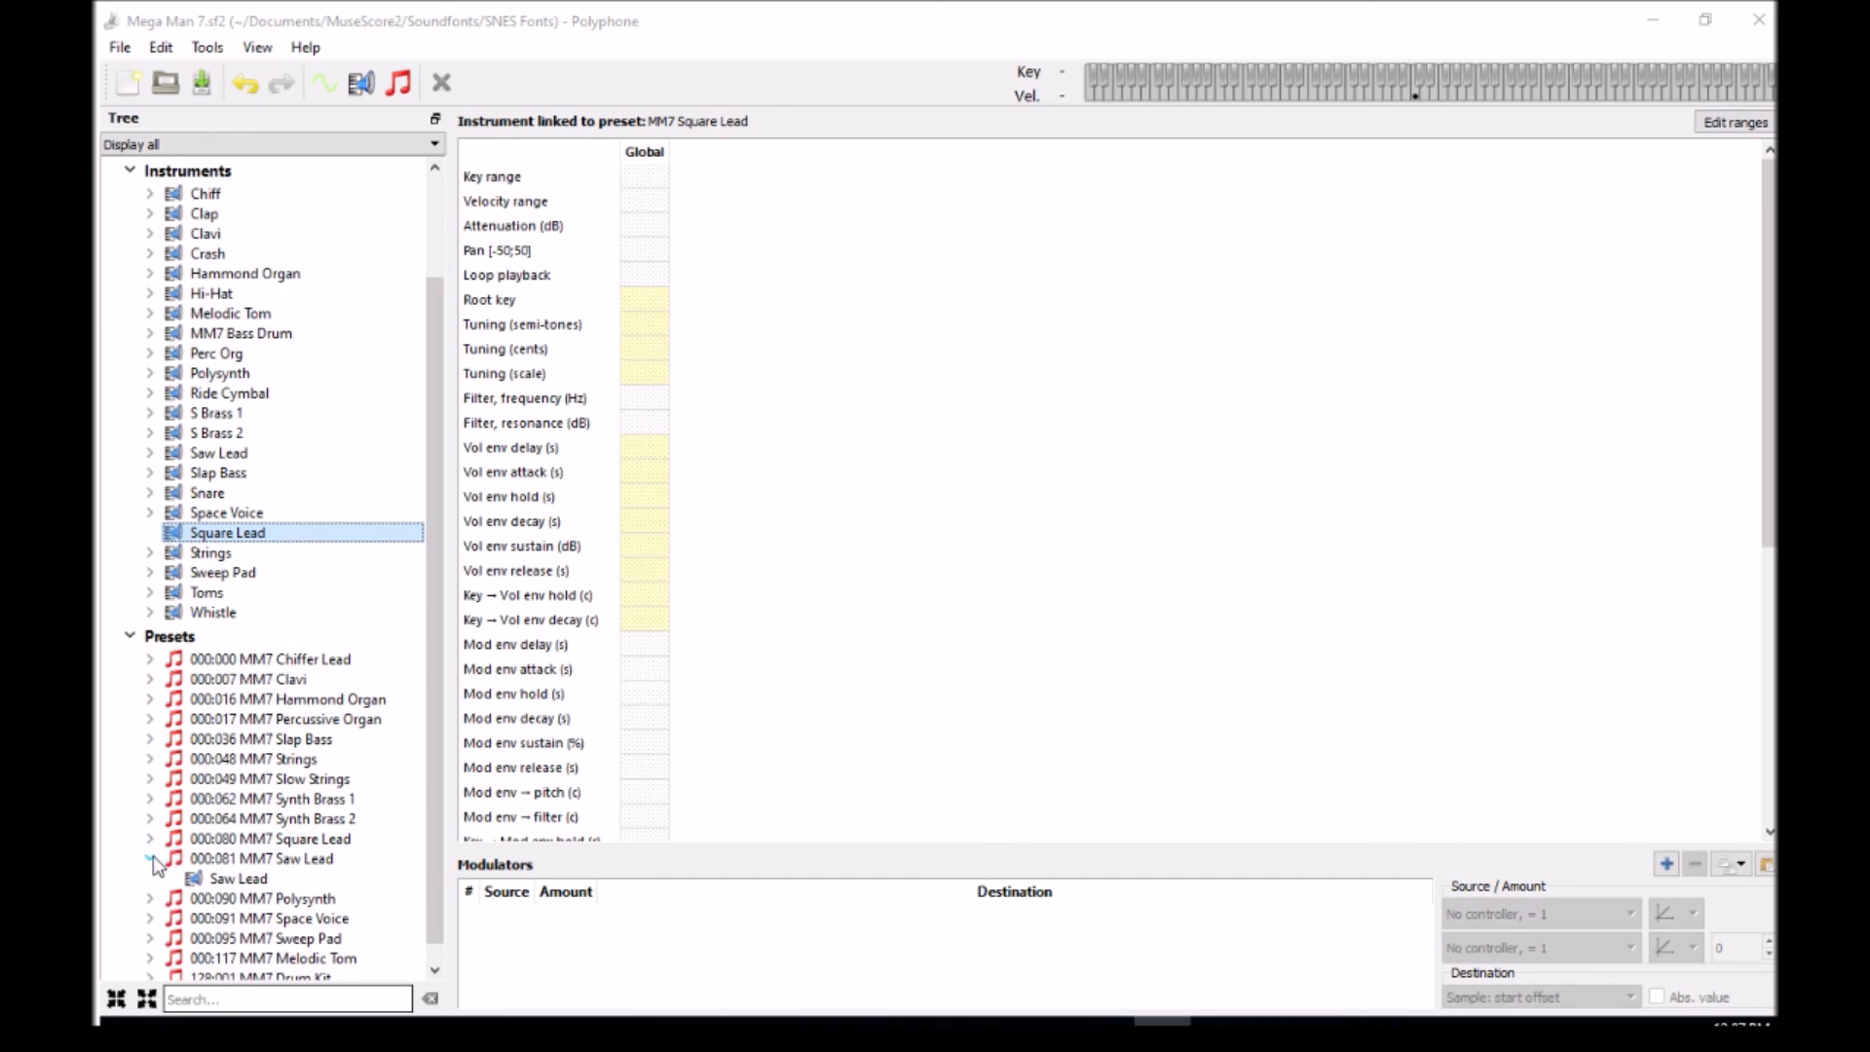
left_click_drag(435, 616, 376, 389)
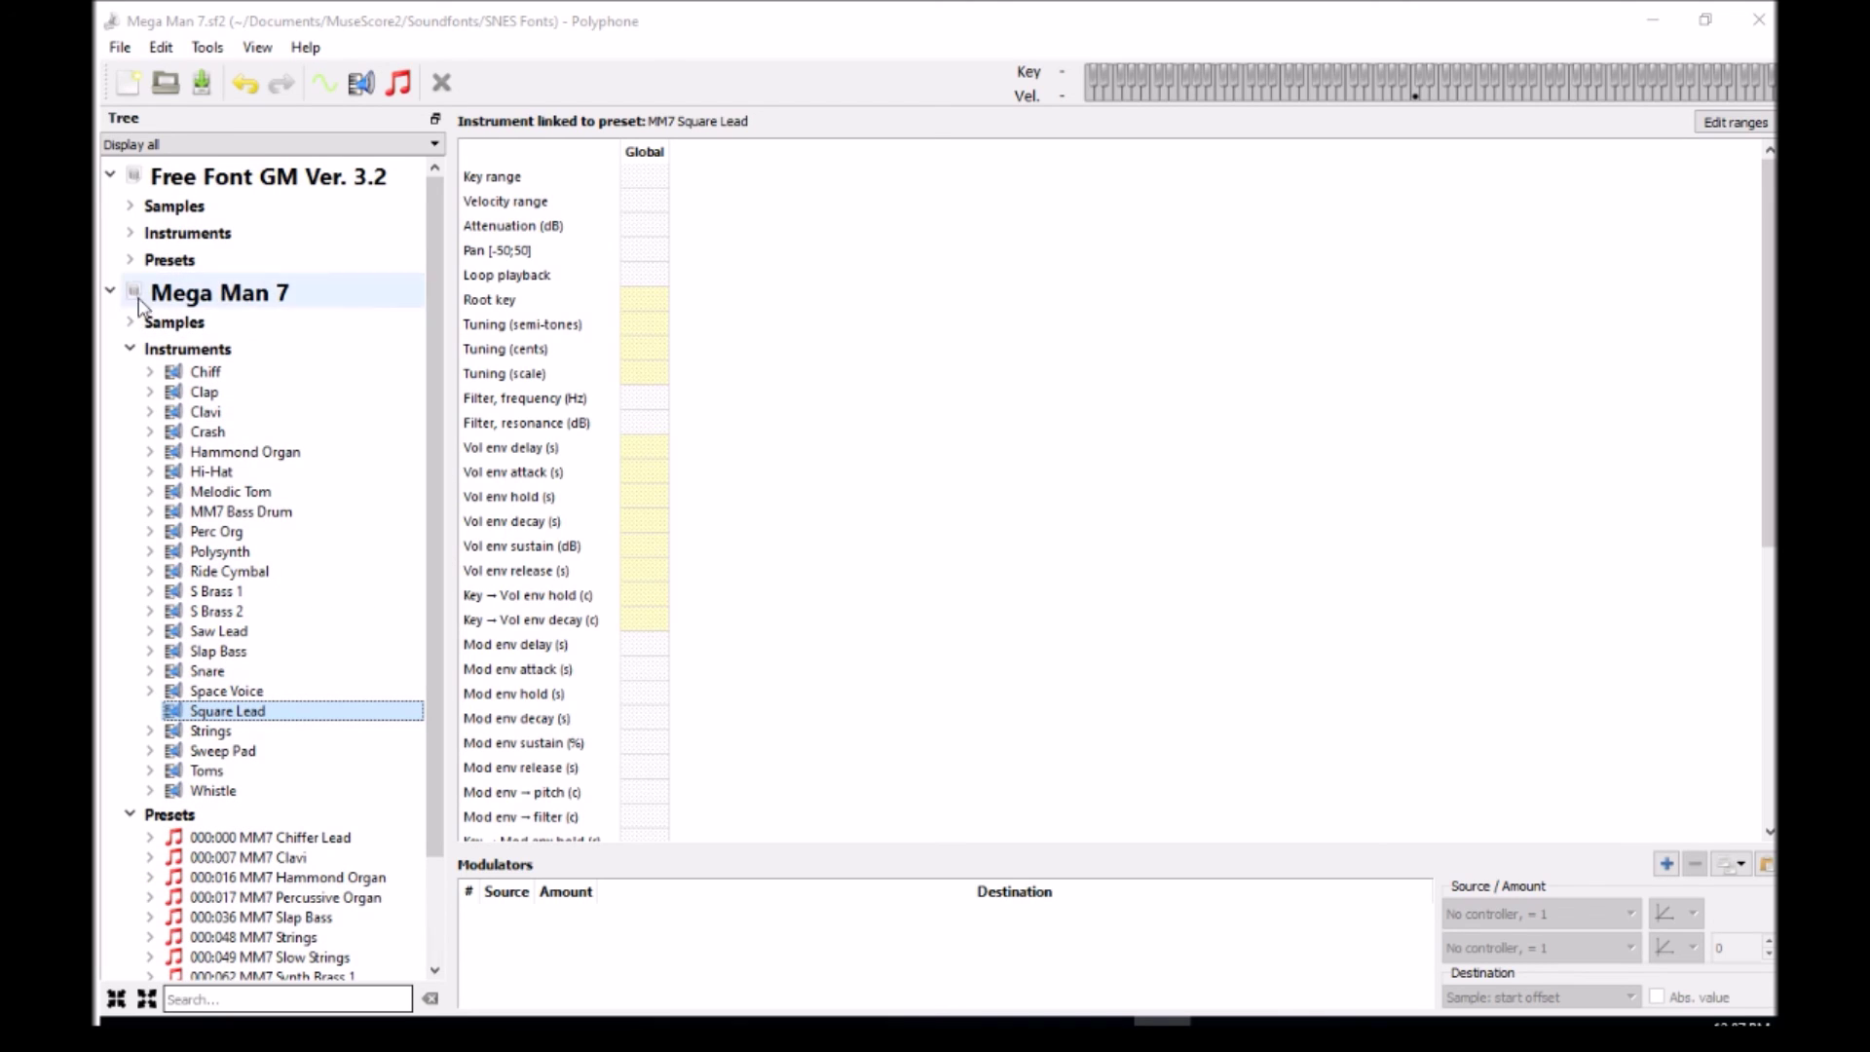
left_click(129, 261)
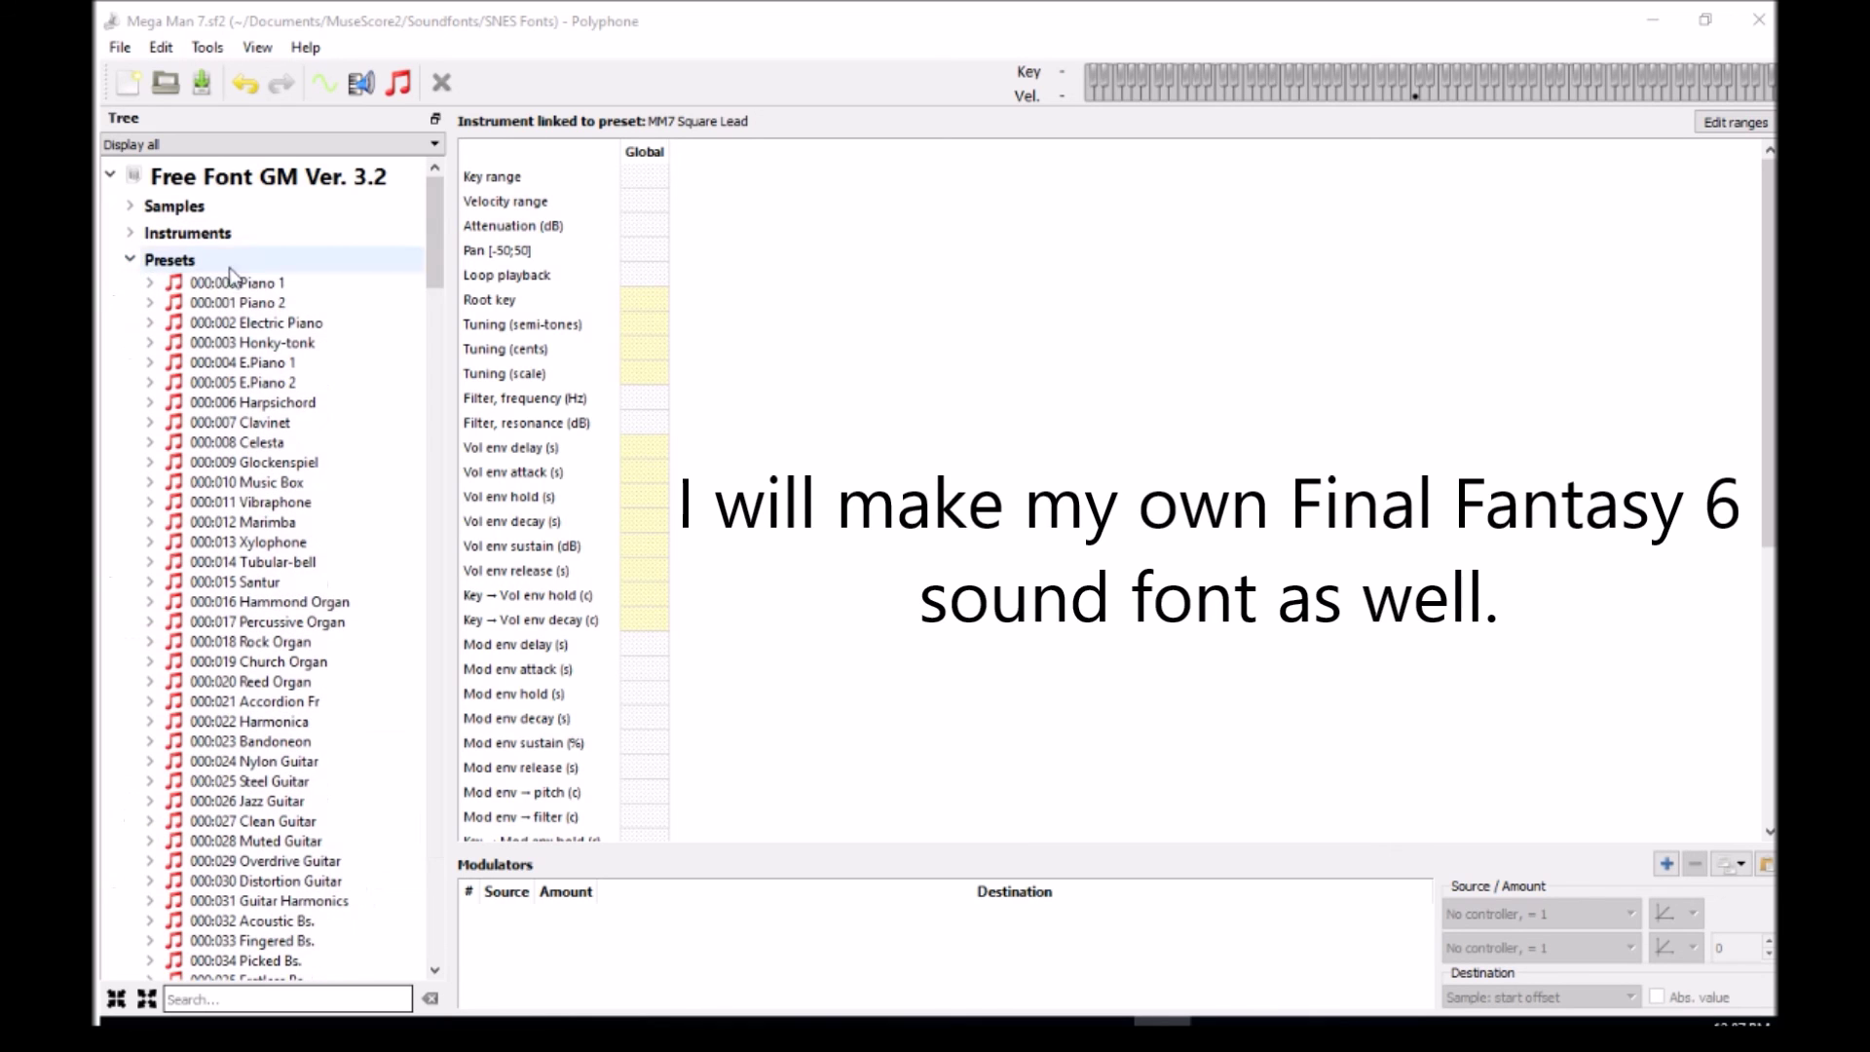
mouse_move(434, 255)
left_mouse_down()
mouse_move(421, 873)
mouse_move(430, 255)
left_mouse_up()
left_click(129, 261)
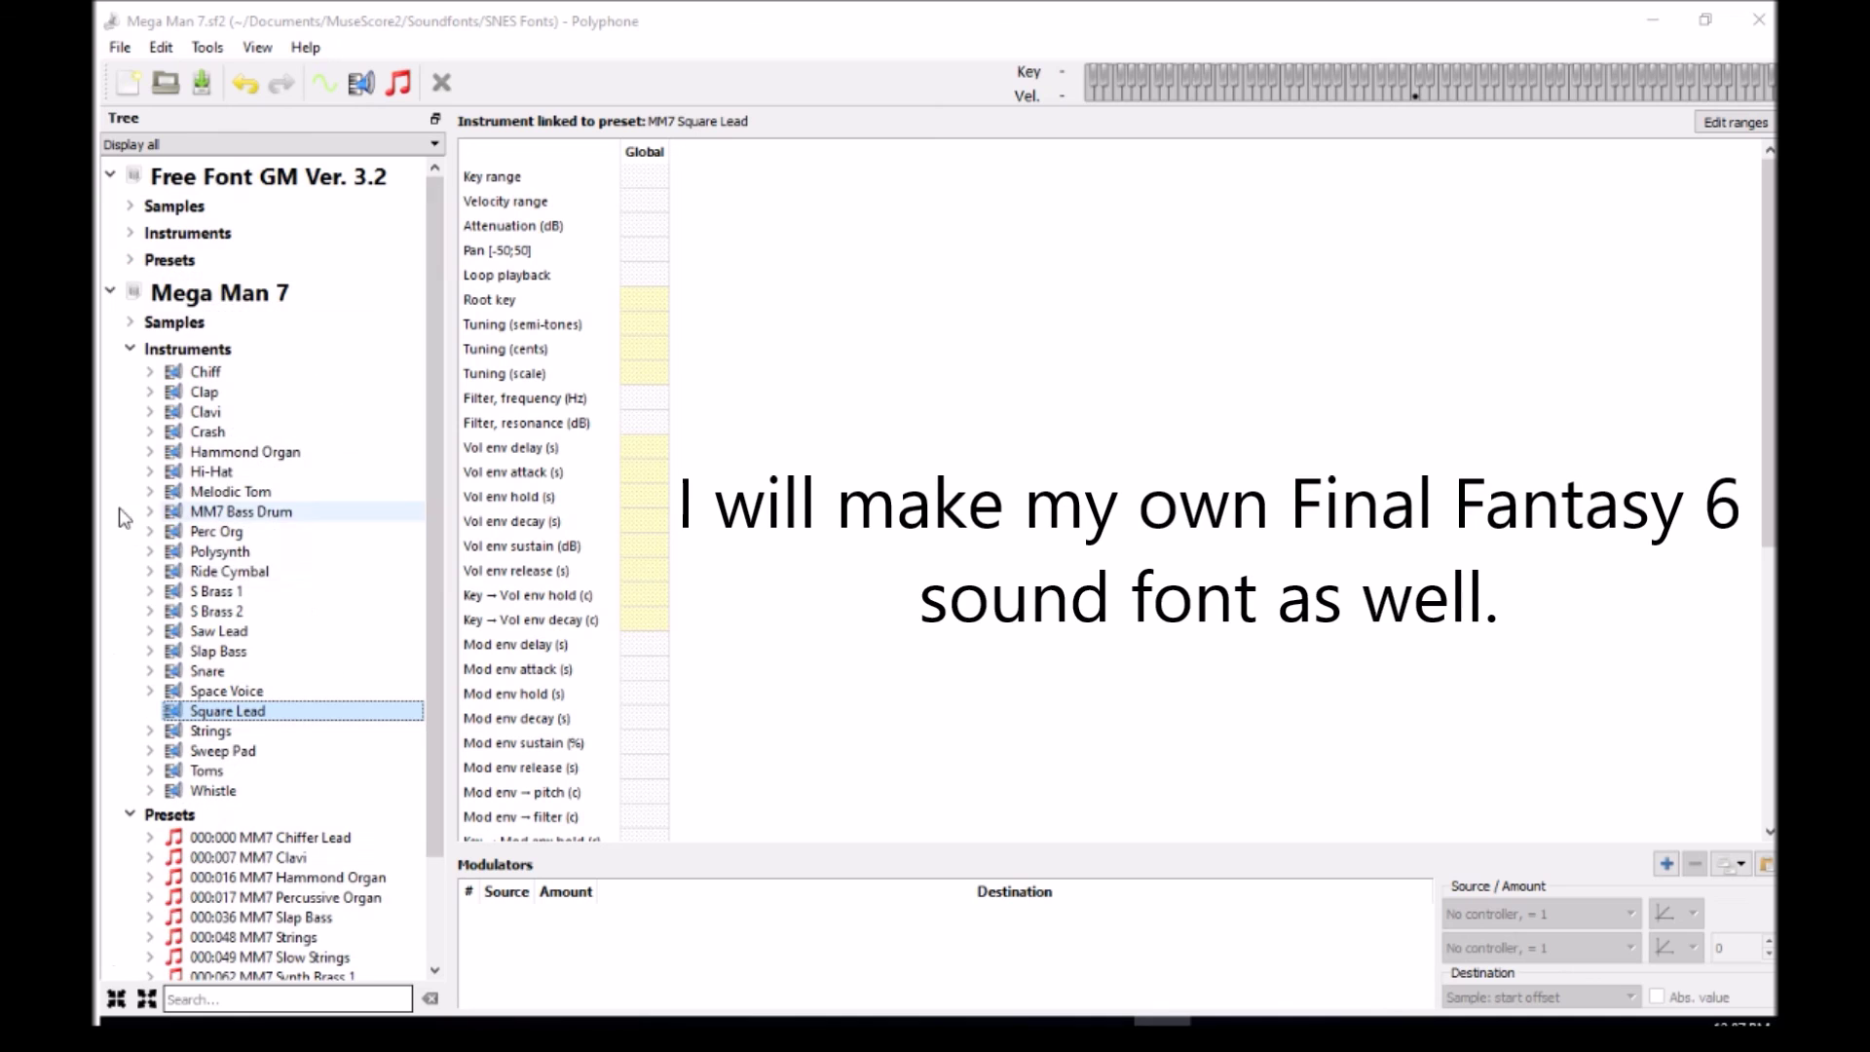
- Select the MM7 Saw Lead preset in the Mega Man 7 soundfont and audition it on one key
left_click(129, 322)
left_click_drag(430, 263, 425, 460)
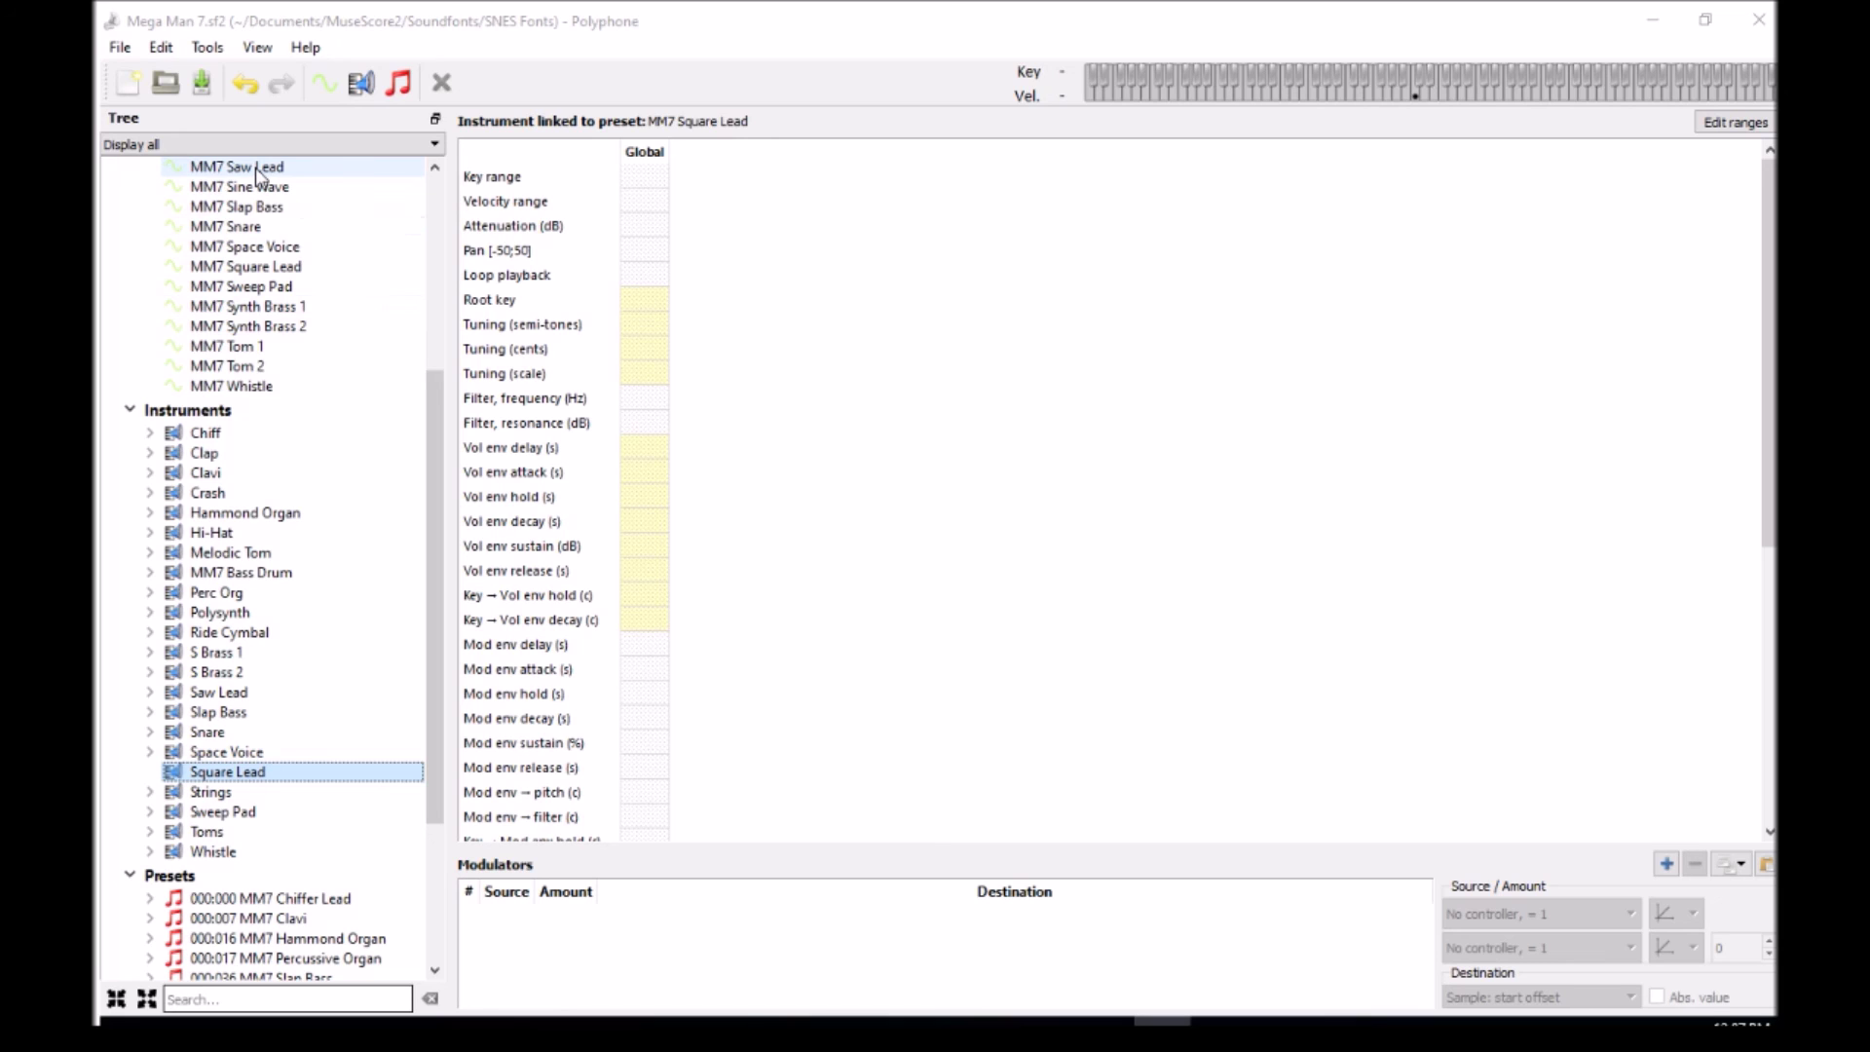
scroll(443, 560, "down", 3)
scroll(443, 560, "down", 1)
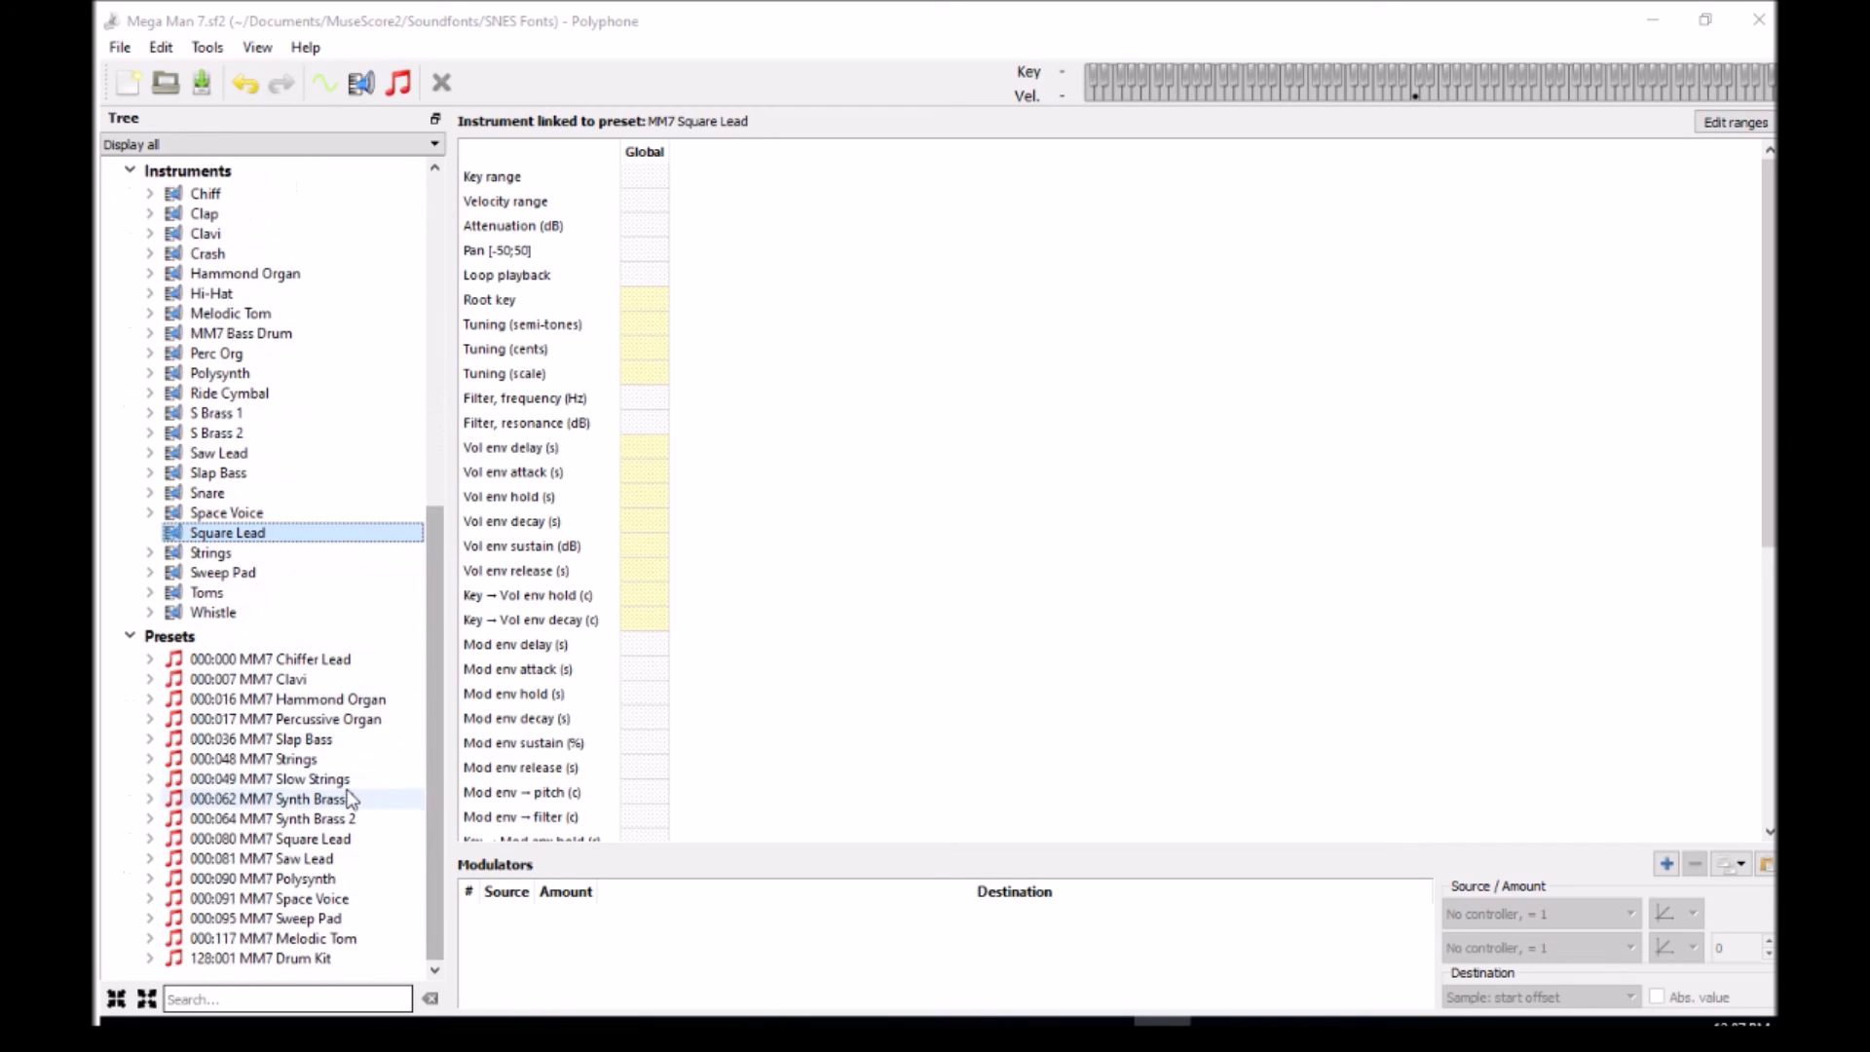
left_click(292, 858)
left_click(1417, 97)
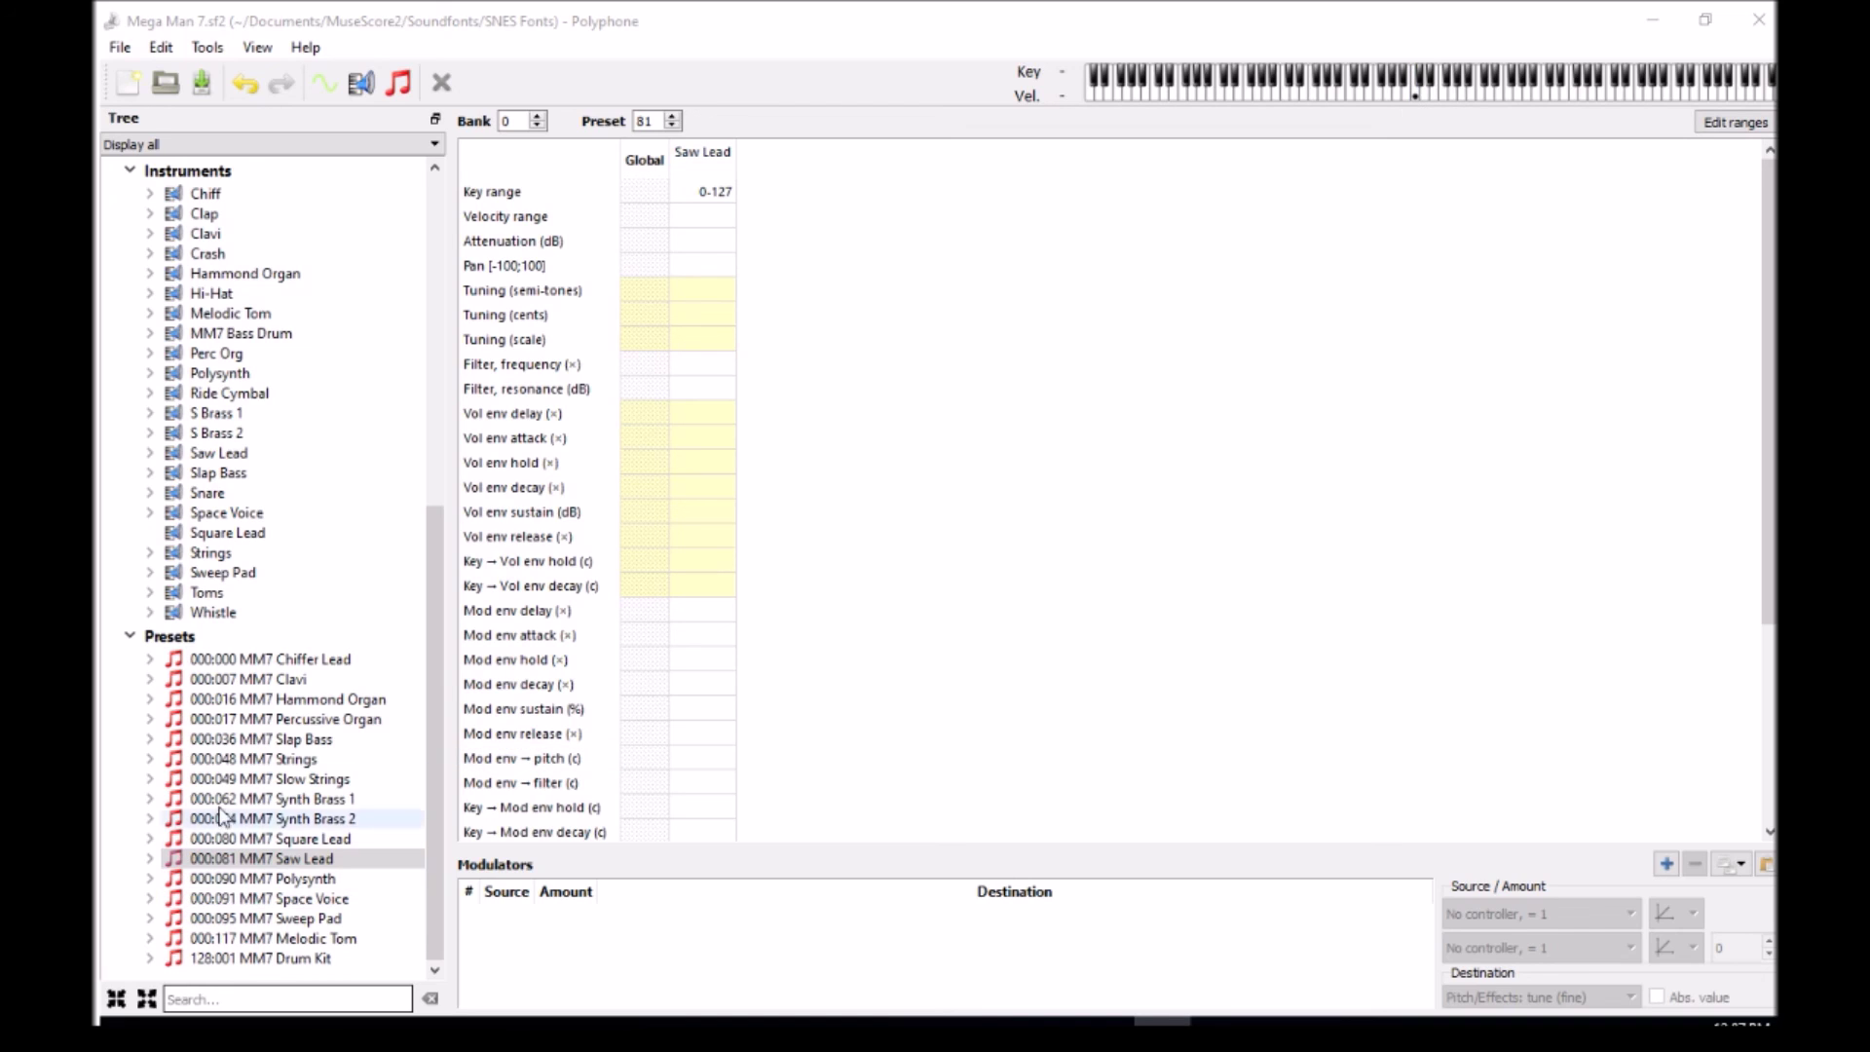
- Link the MM7 Square Lead sample to the empty Square Lead instrument in the Mega Man 7 soundfont
left_click(440, 620)
scroll(440, 621, "up", 1)
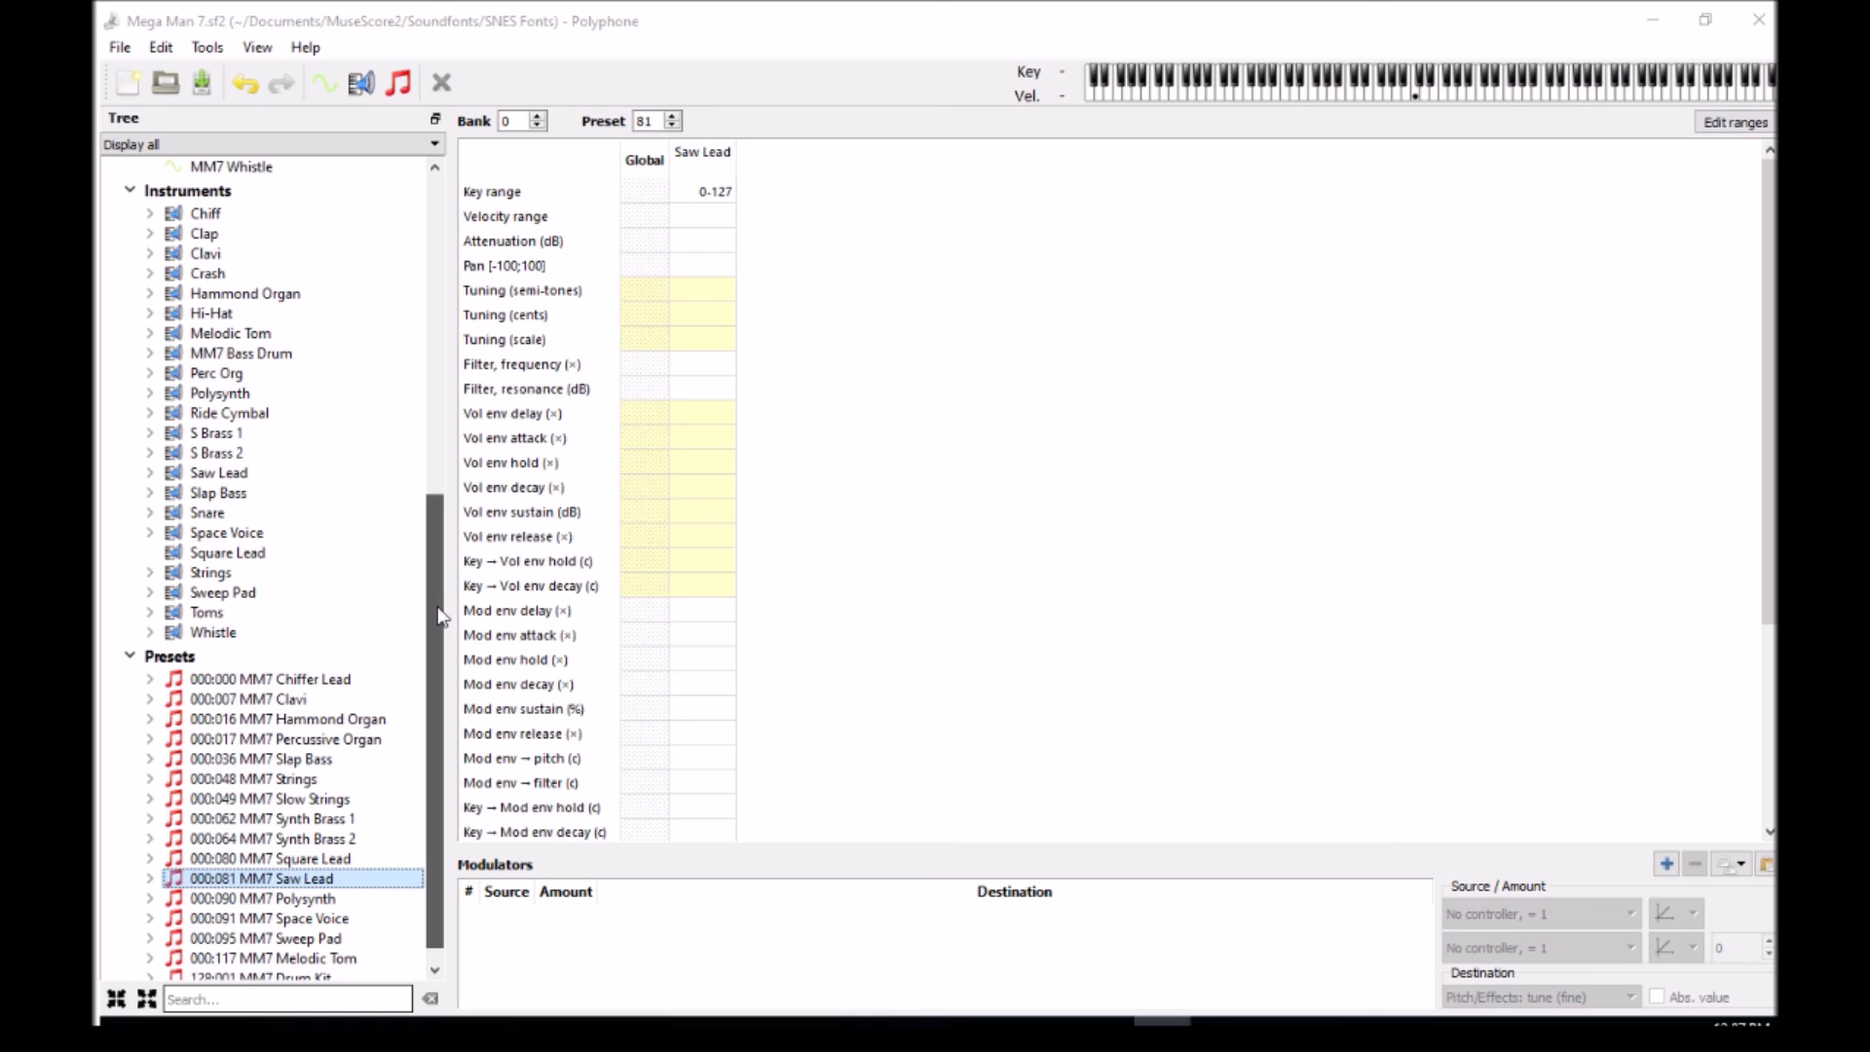
scroll(434, 607, "up", 2)
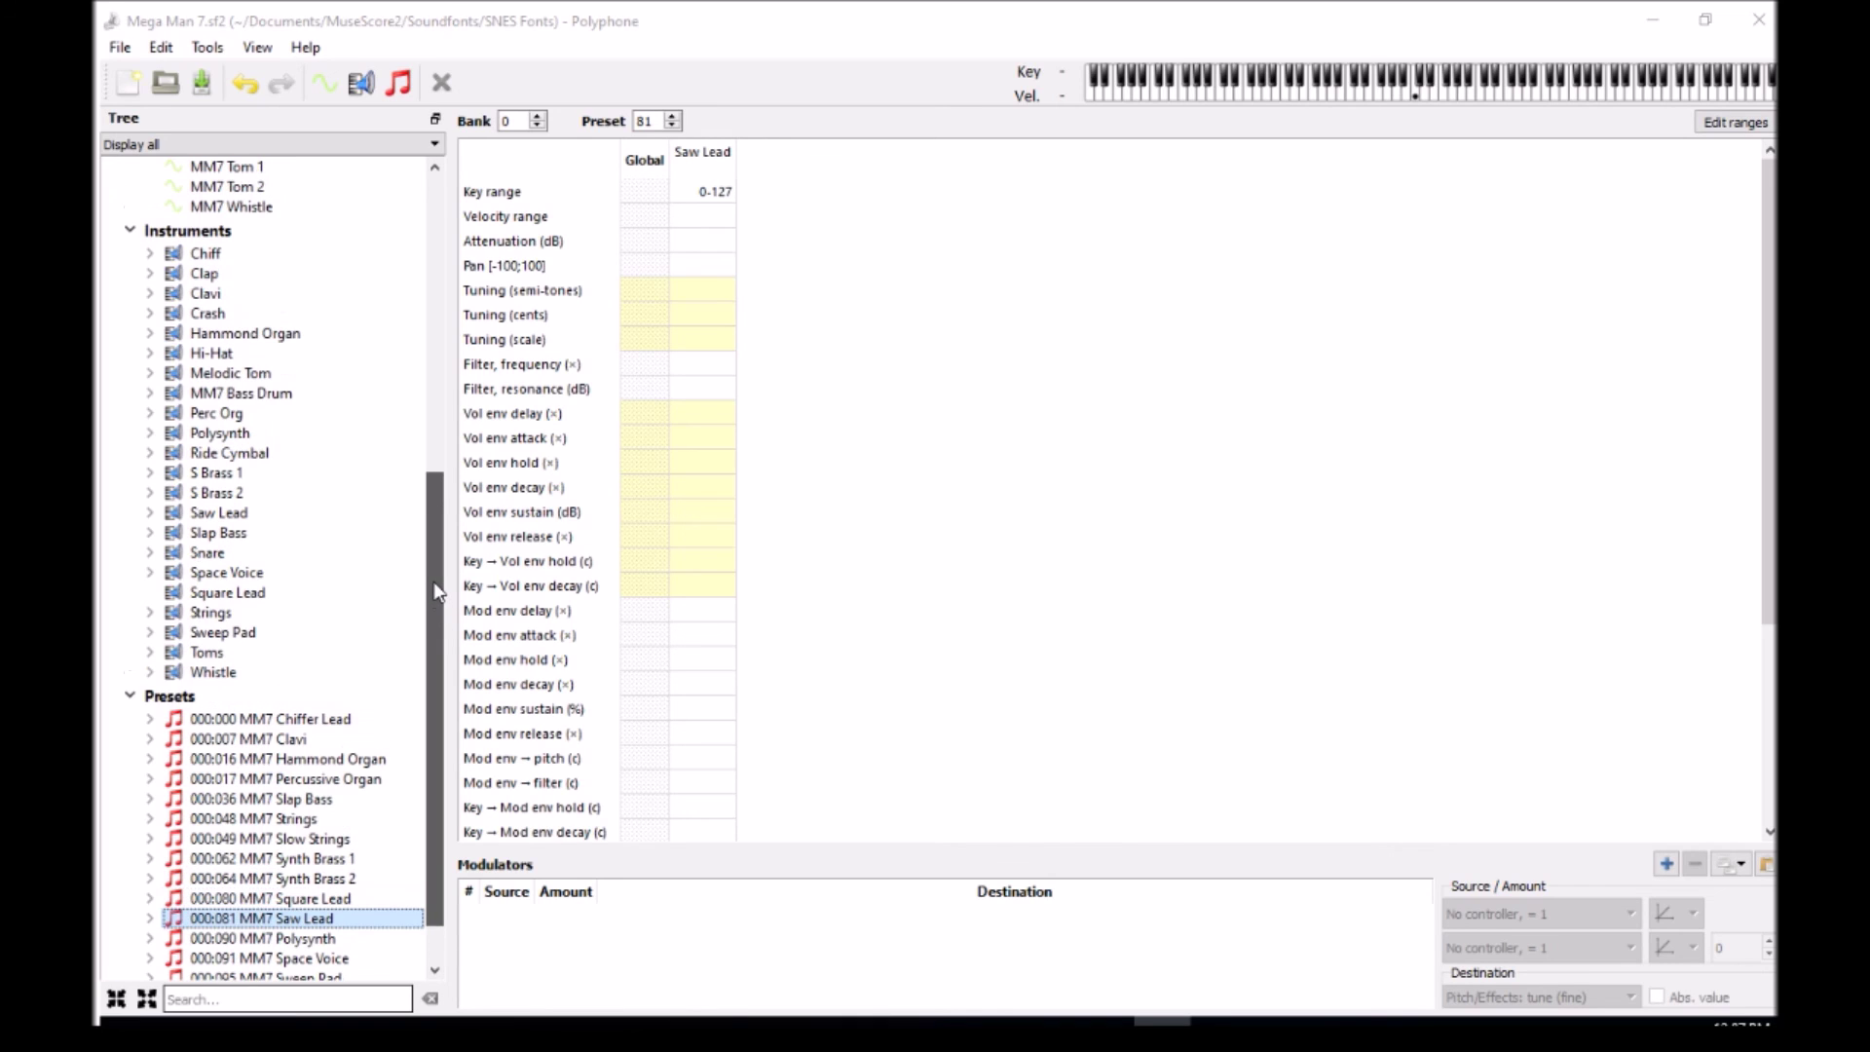
left_click_drag(434, 586, 428, 528)
left_click(253, 186)
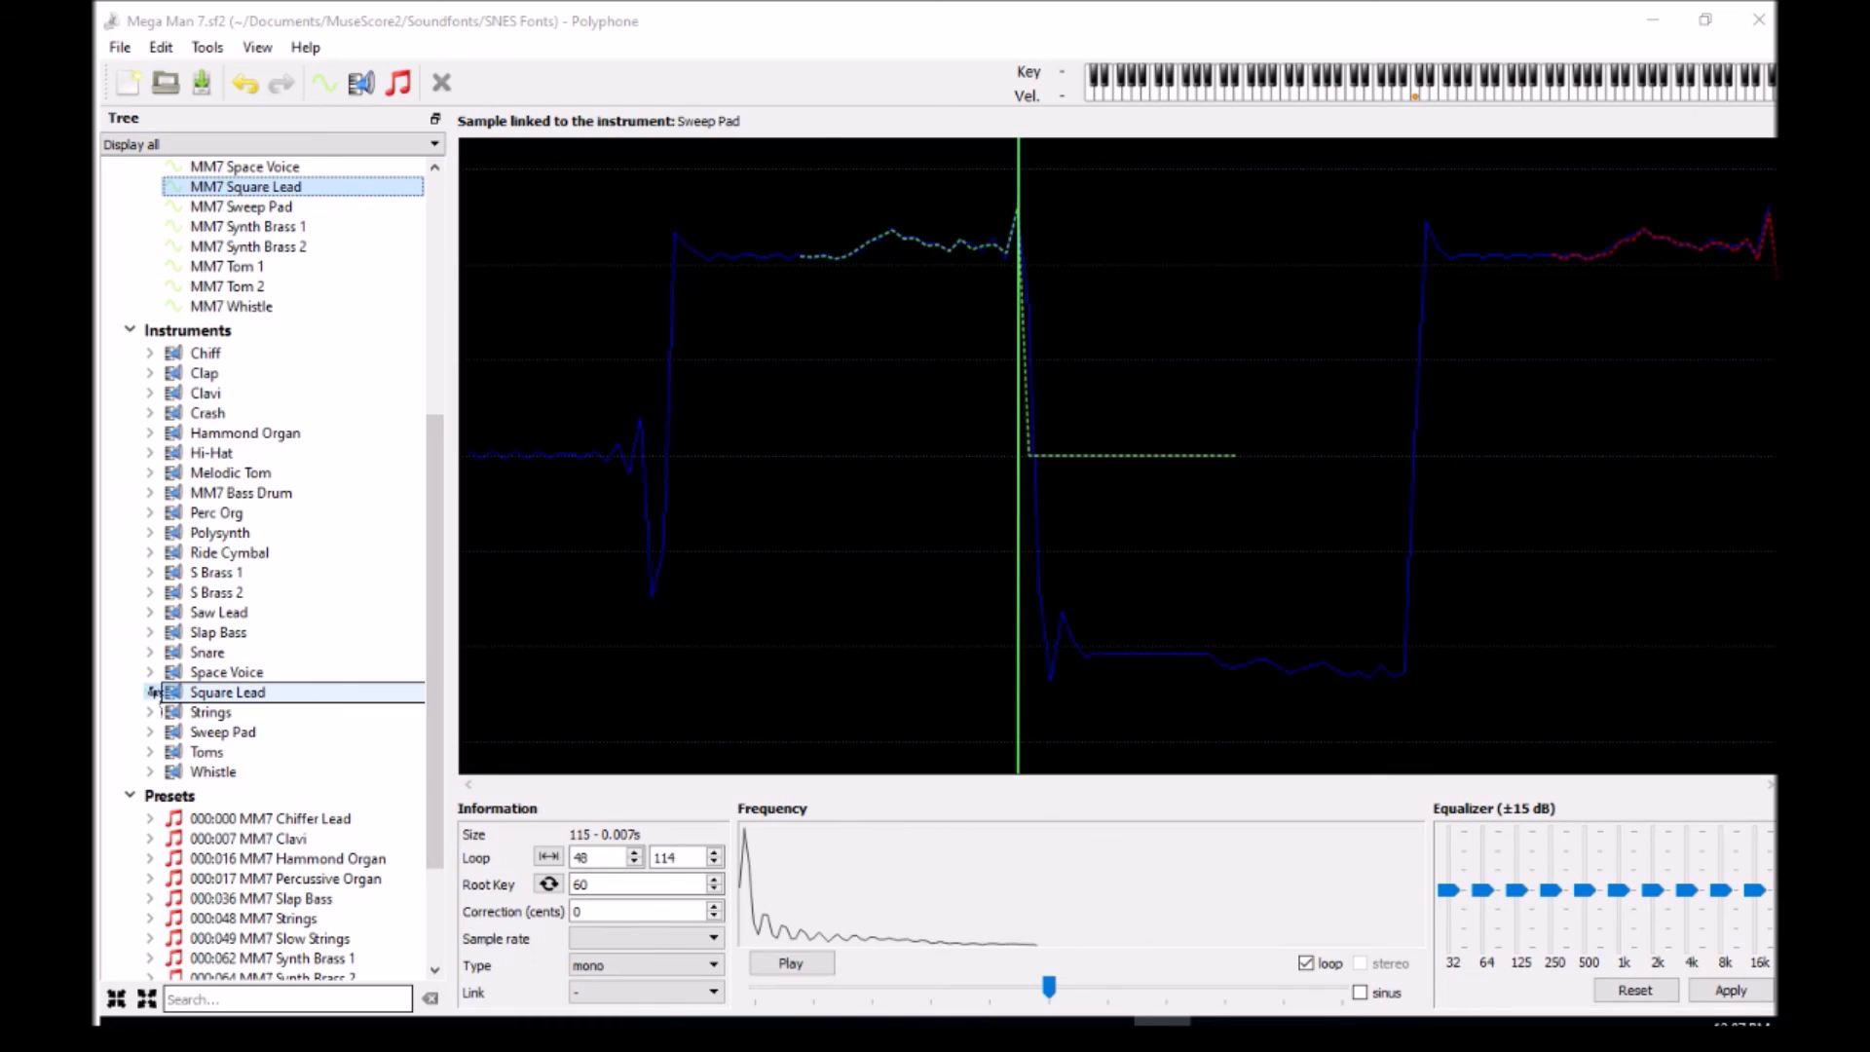
- Collapse the sample and instrument lists as needed and turn on loop playback for the MM7 Square Lead sample in the Square Lead instrument
left_click_drag(440, 619, 421, 384)
left_click(130, 259)
left_click(130, 287)
left_click(312, 579)
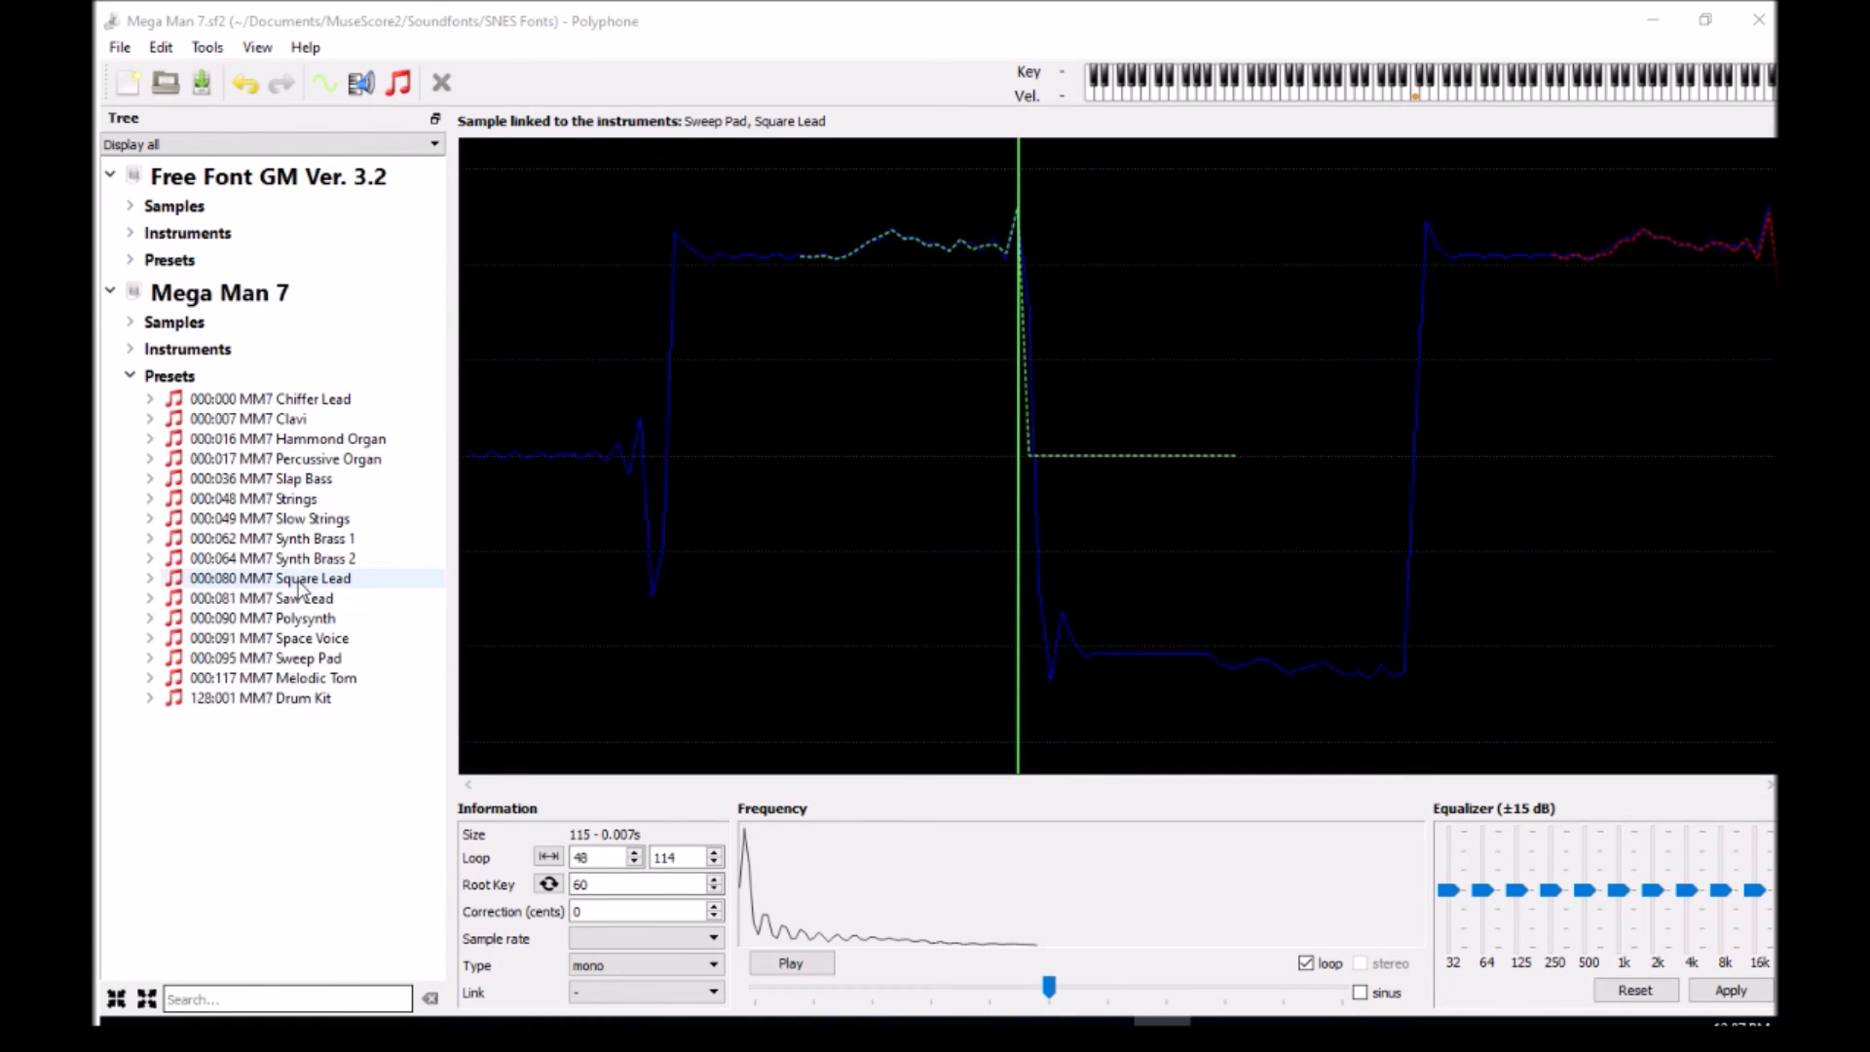
left_click(130, 376)
left_click(129, 349)
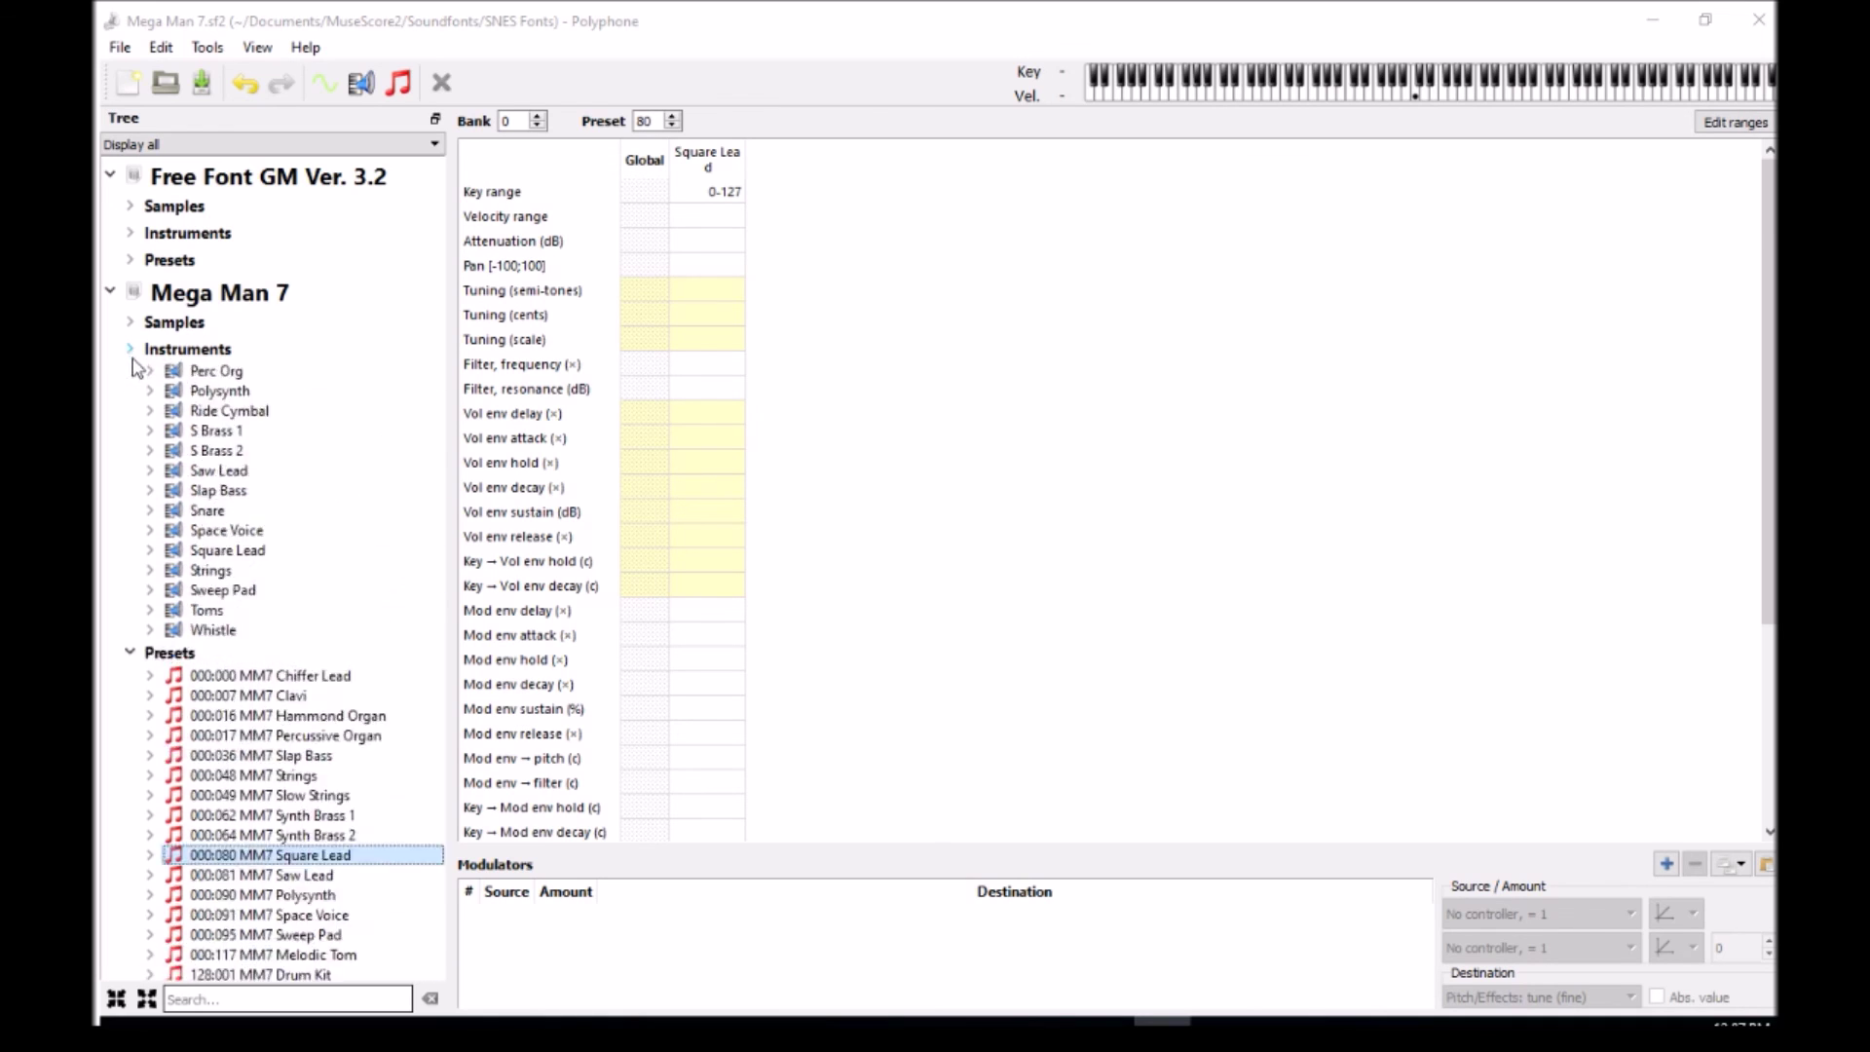
left_click(227, 710)
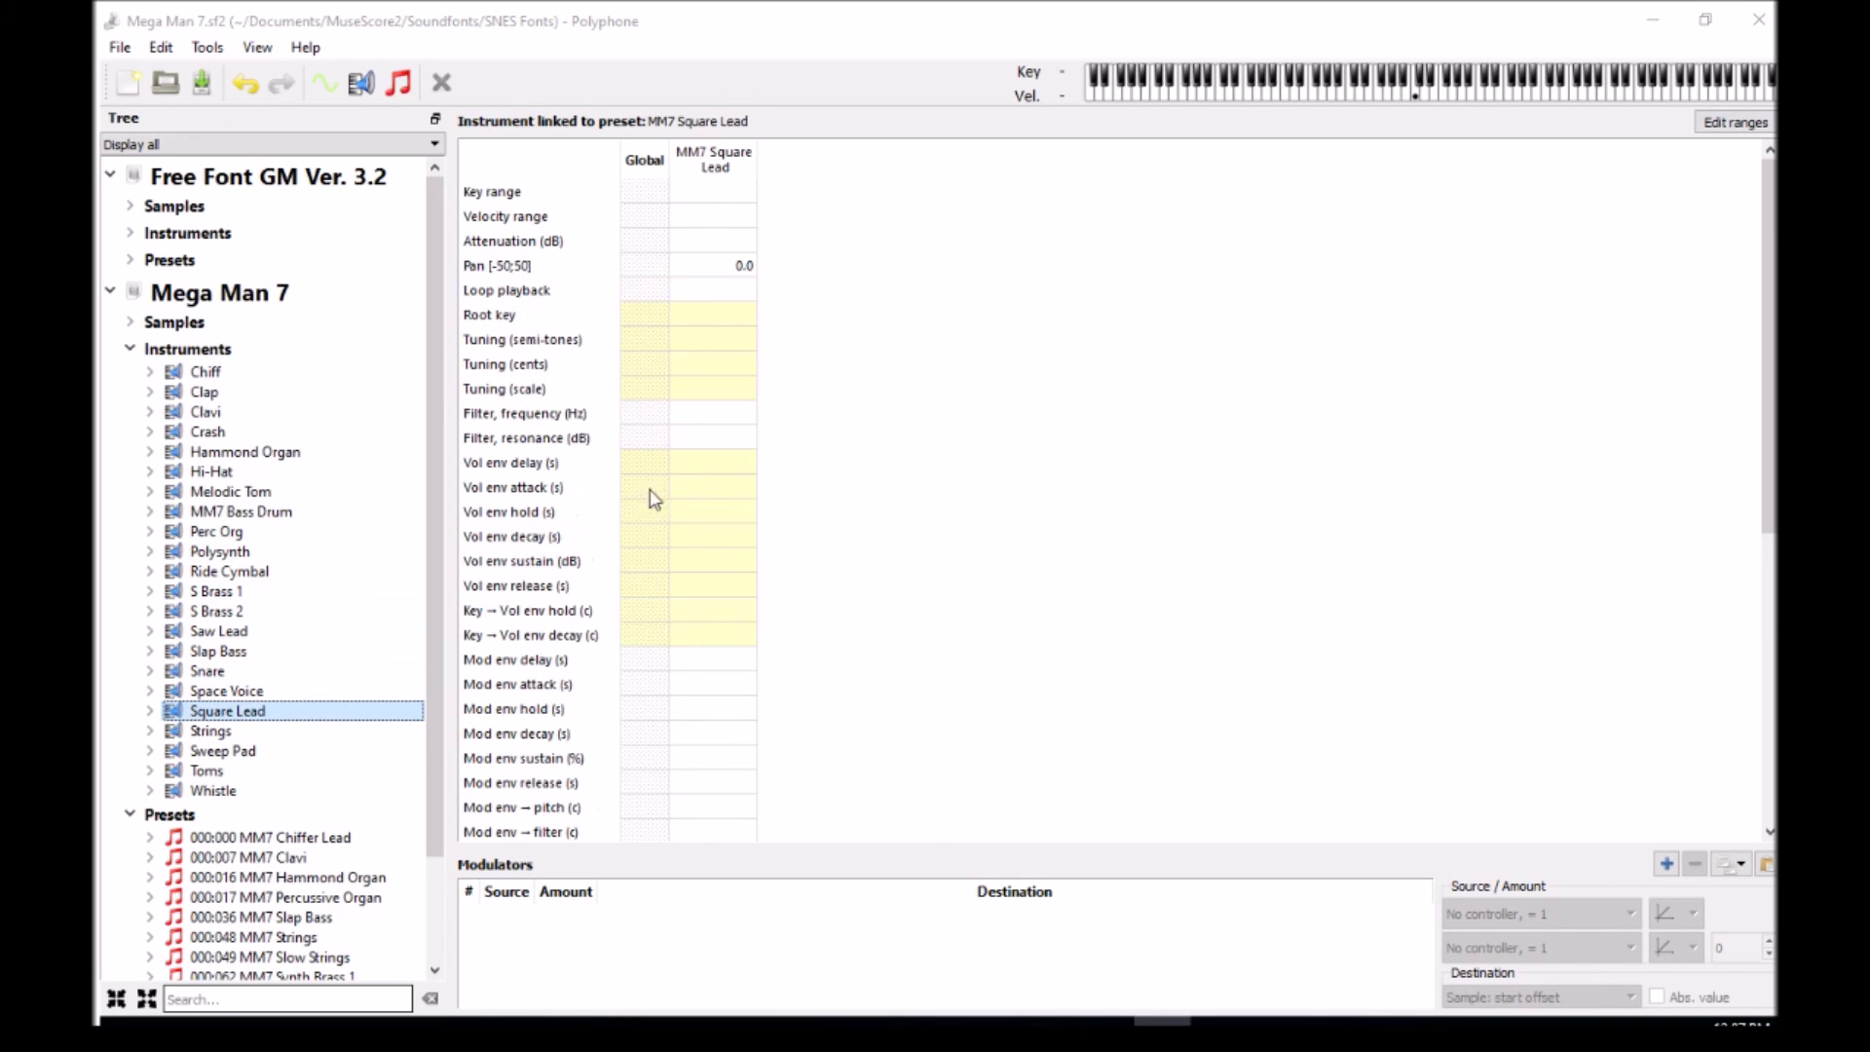
double_click(716, 290)
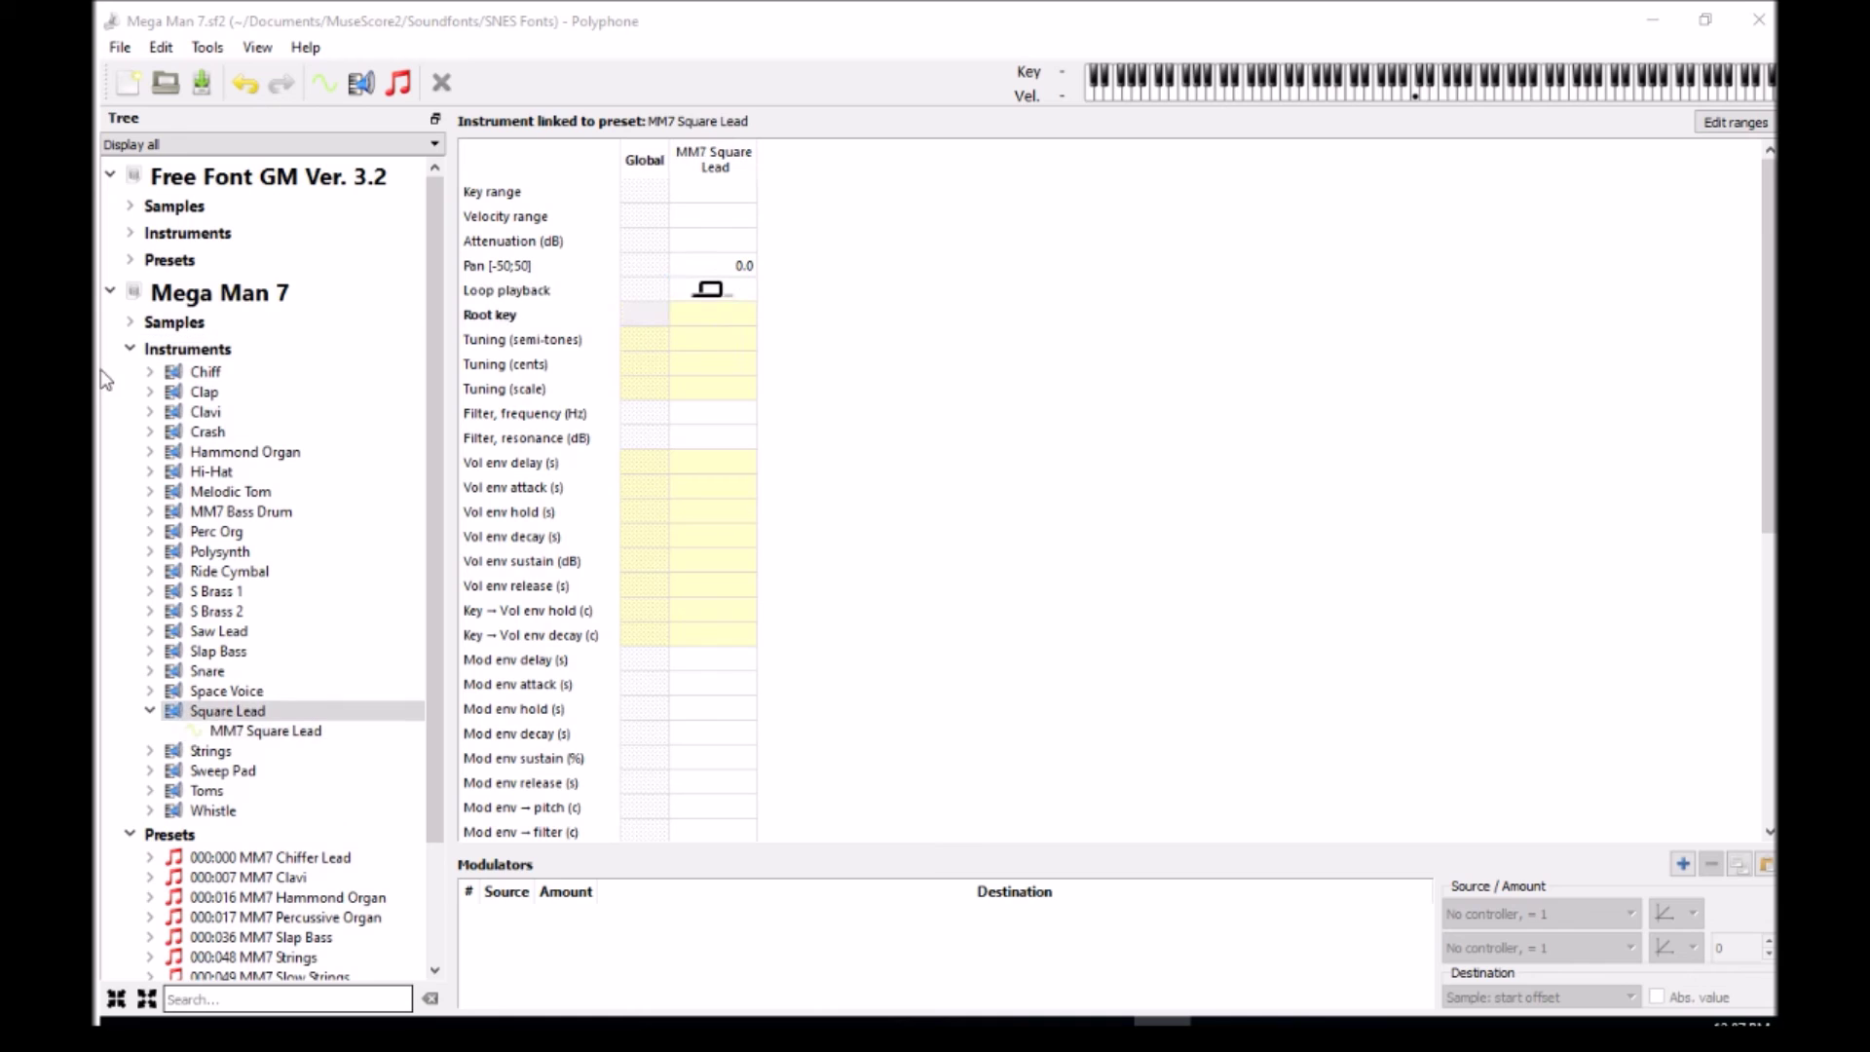
- Return to the Mega Man 7 presets and audition MM7 Square Lead on several keys around middle C
left_click(130, 348)
left_click(279, 602)
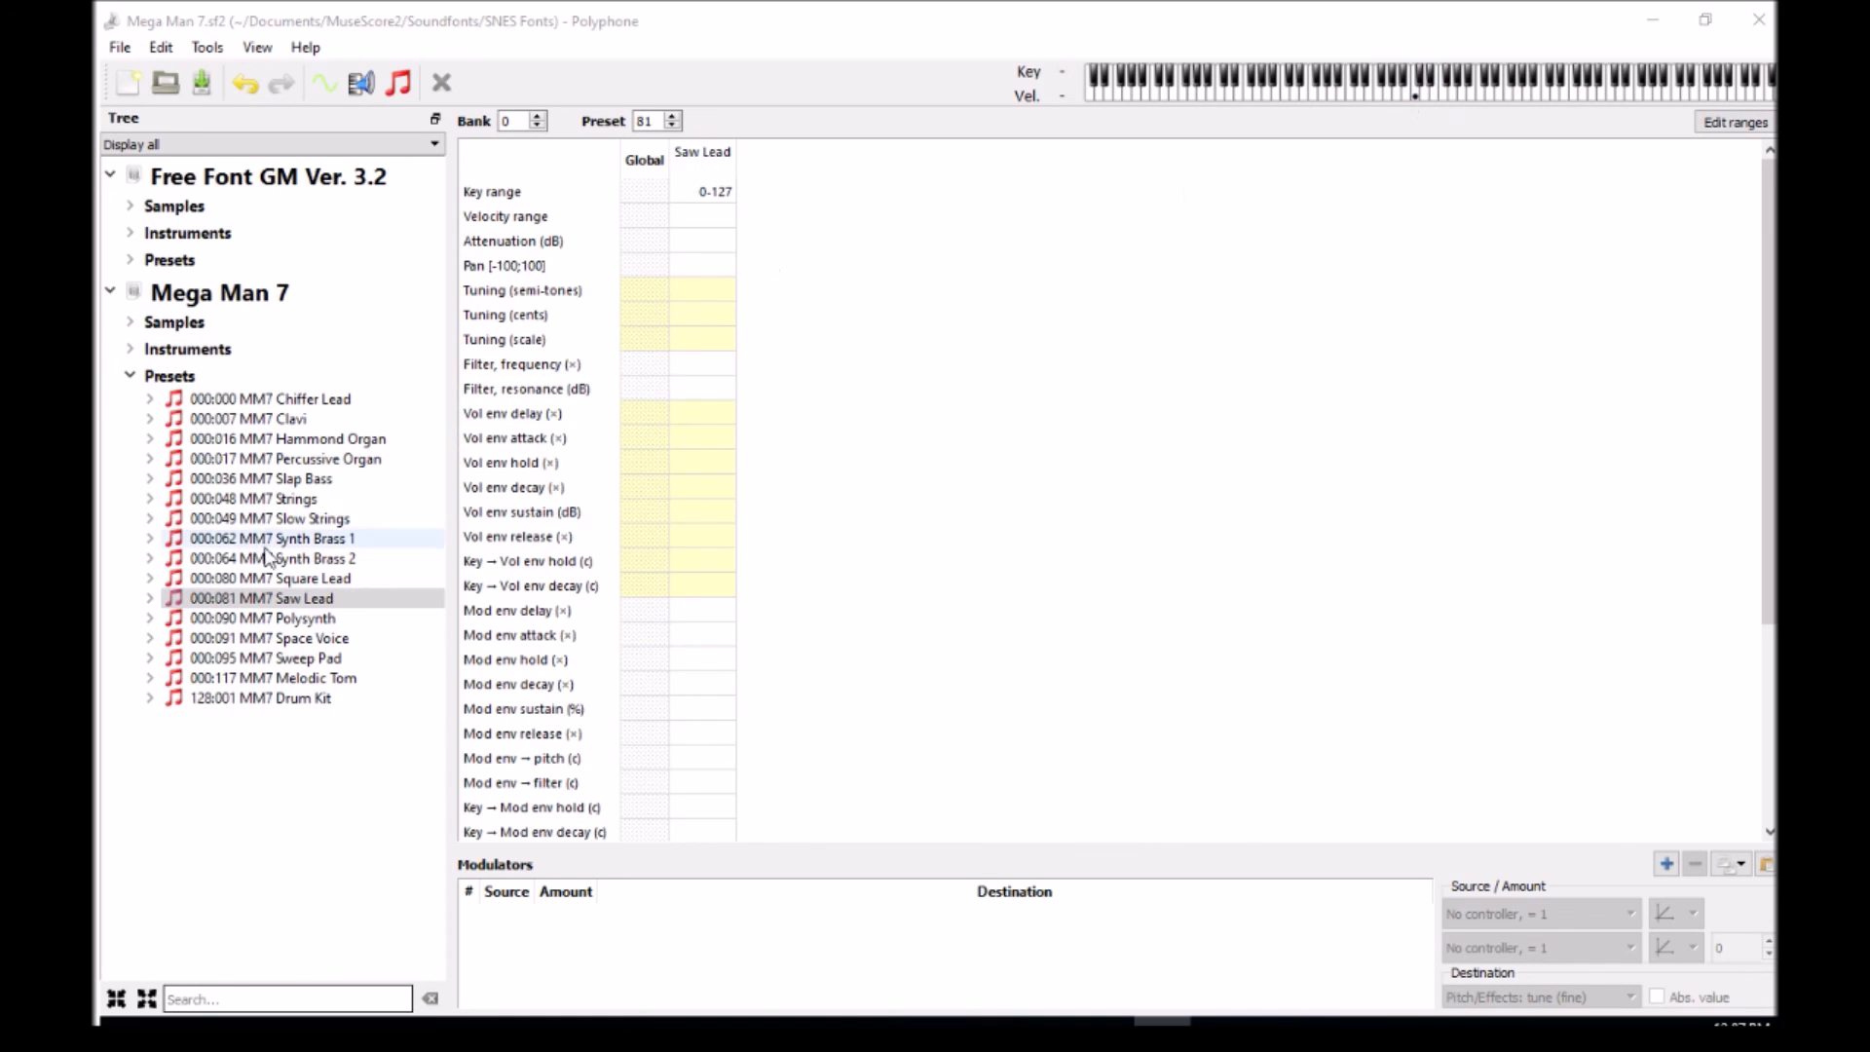
key("Up")
left_click(1450, 95)
left_click_drag(1451, 105, 1422, 98)
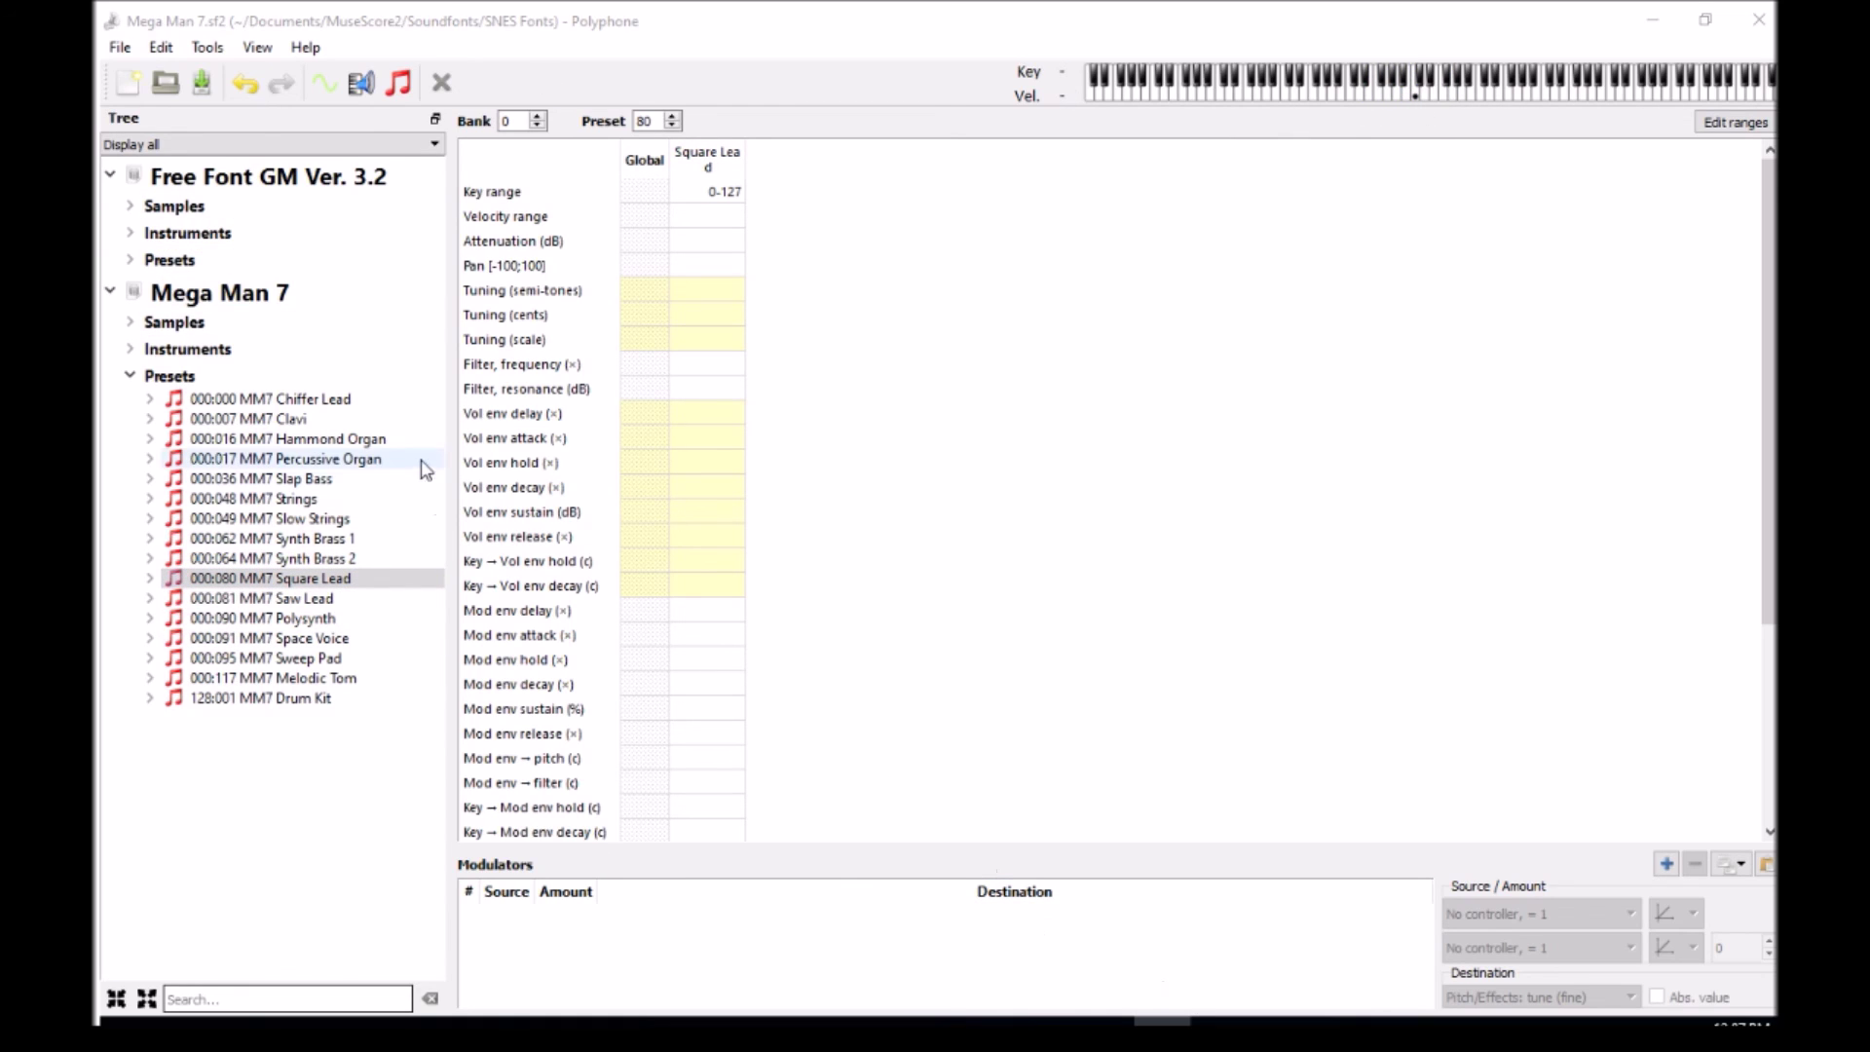
- Audition the MM7 Strings preset and the MM7 Chiffer Lead preset on the virtual keyboard
left_click(275, 499)
left_click(1416, 92)
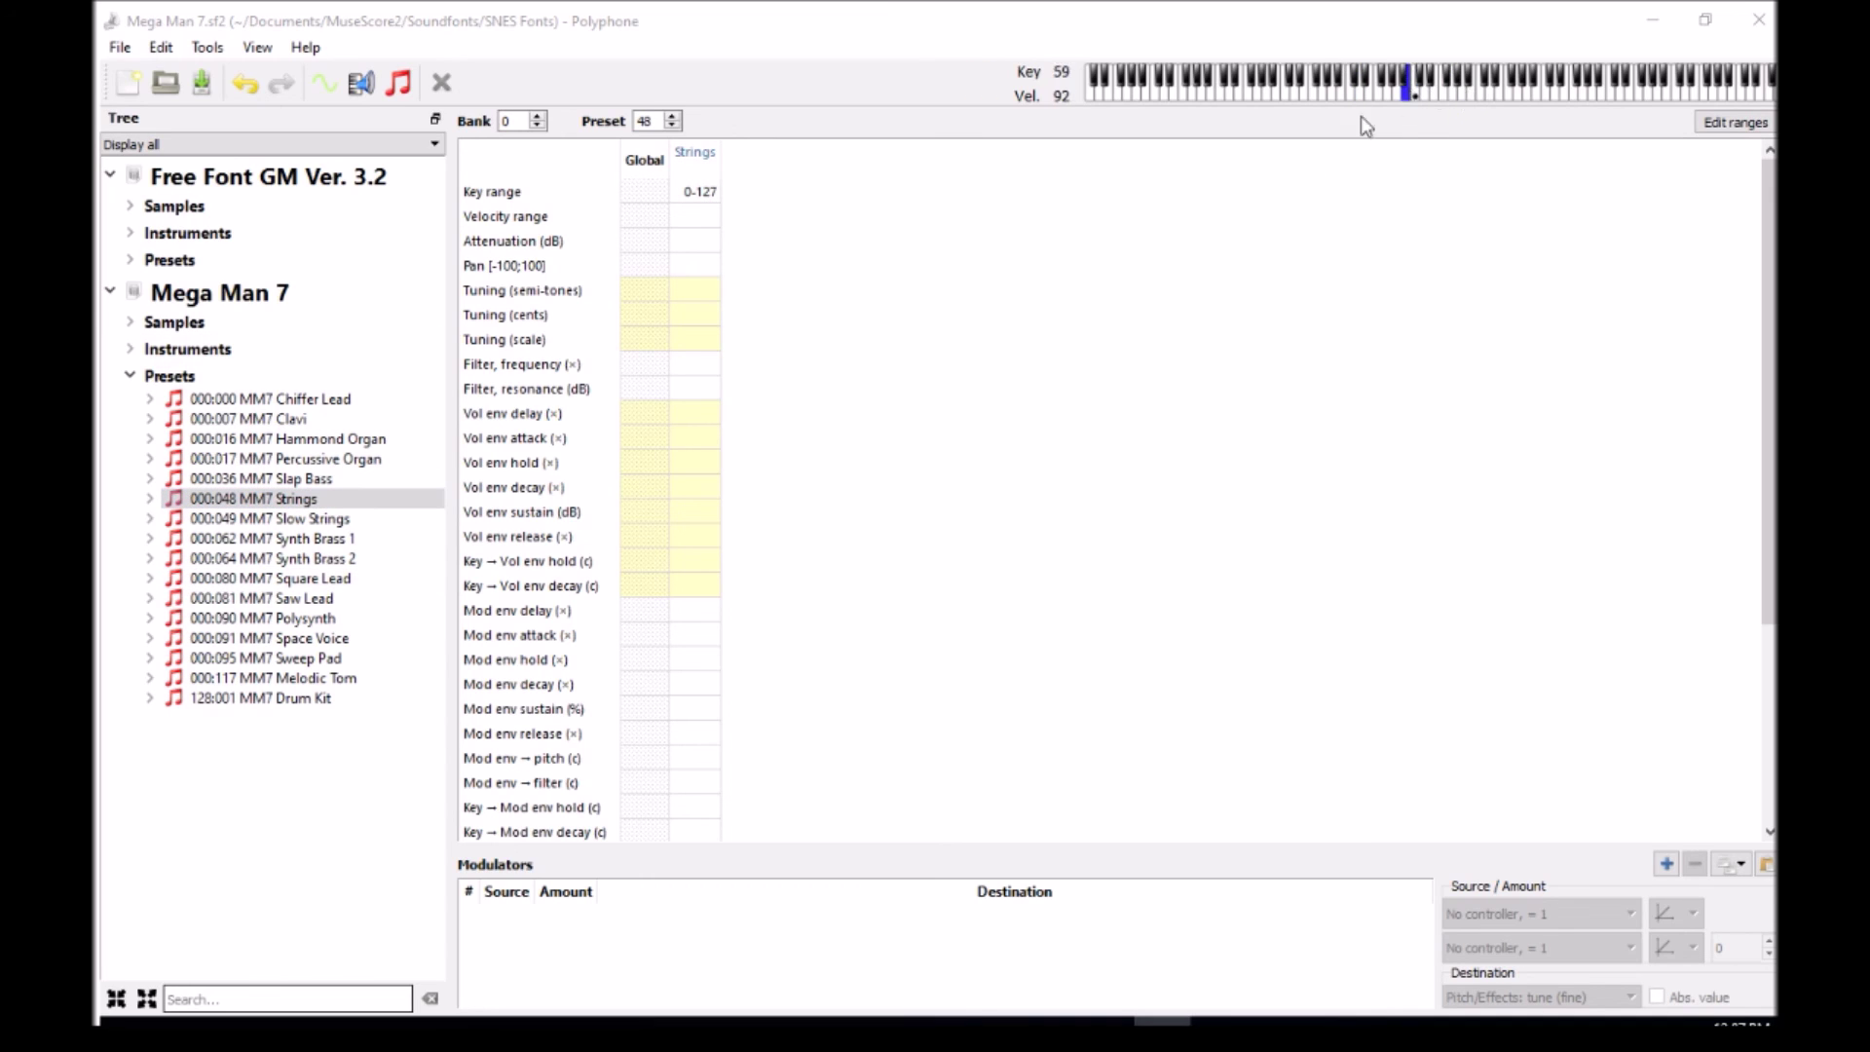
left_click(362, 401)
left_click_drag(1424, 93, 1500, 100)
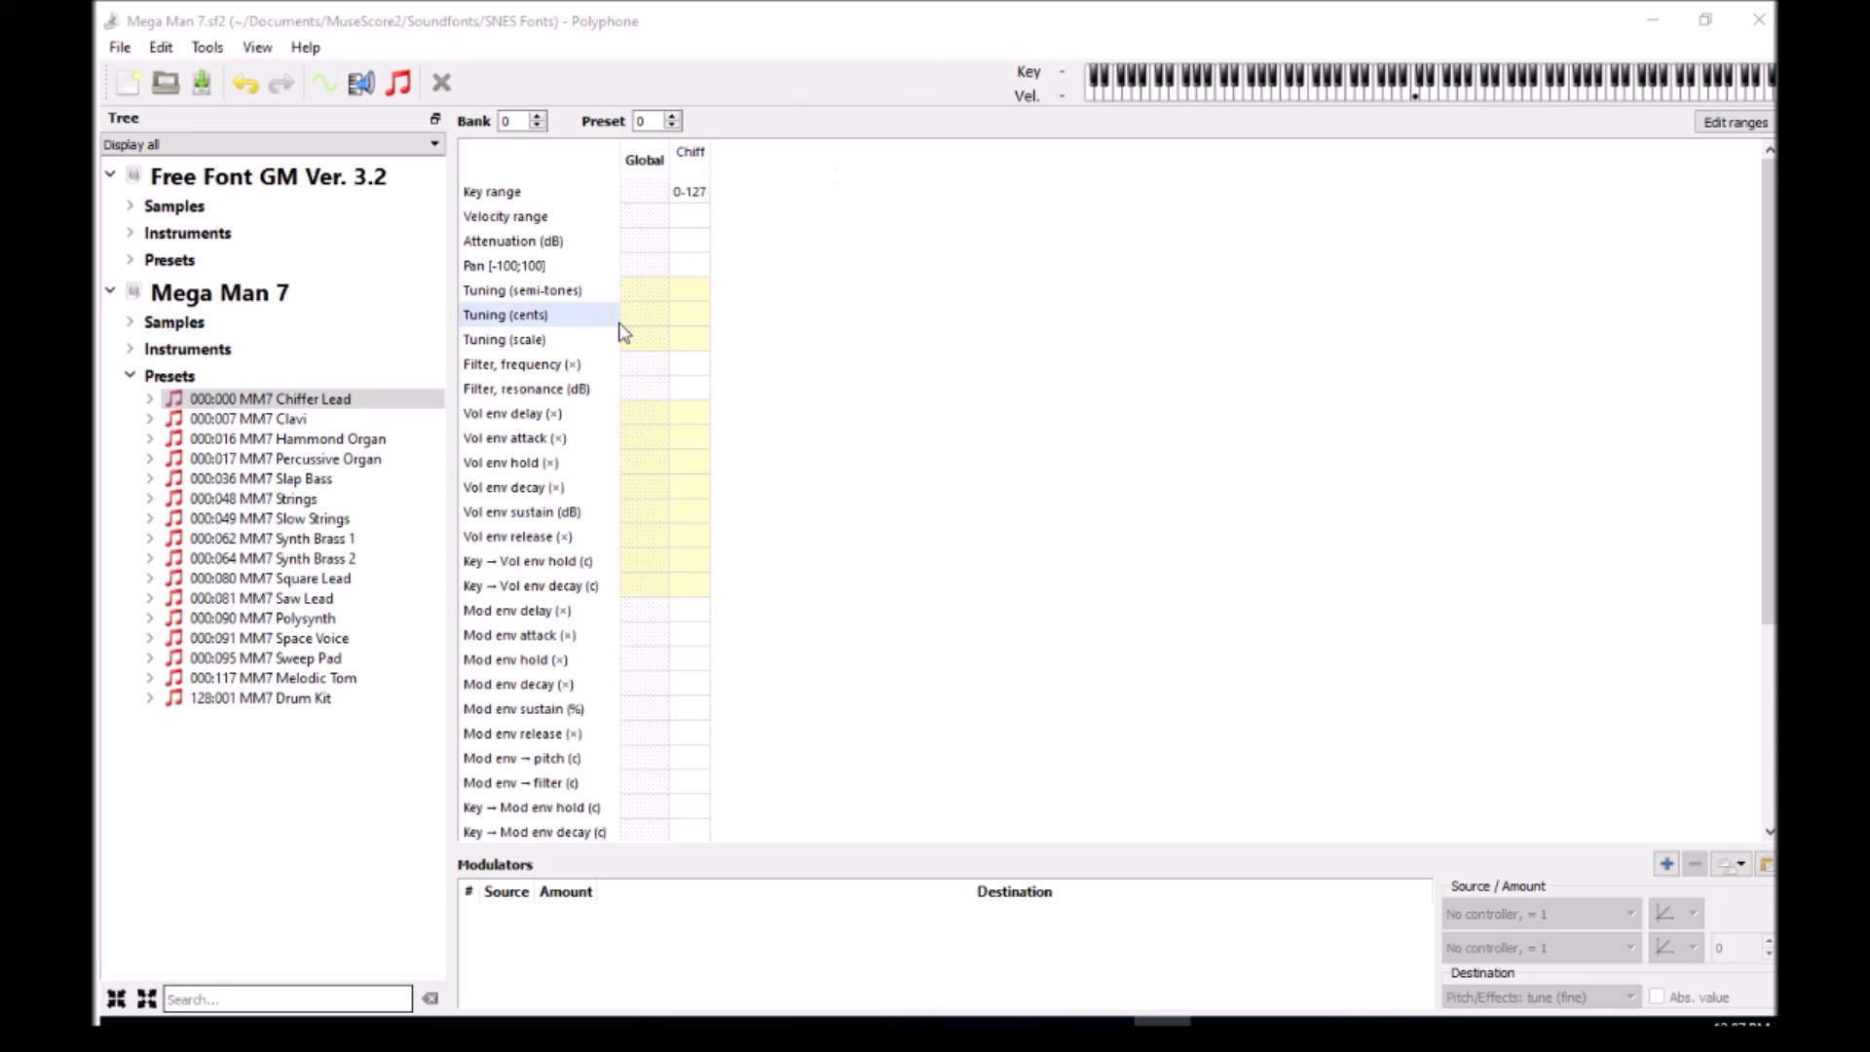
- Select the MM7 Polysynth preset and audition it on several keys around middle C
left_click(327, 618)
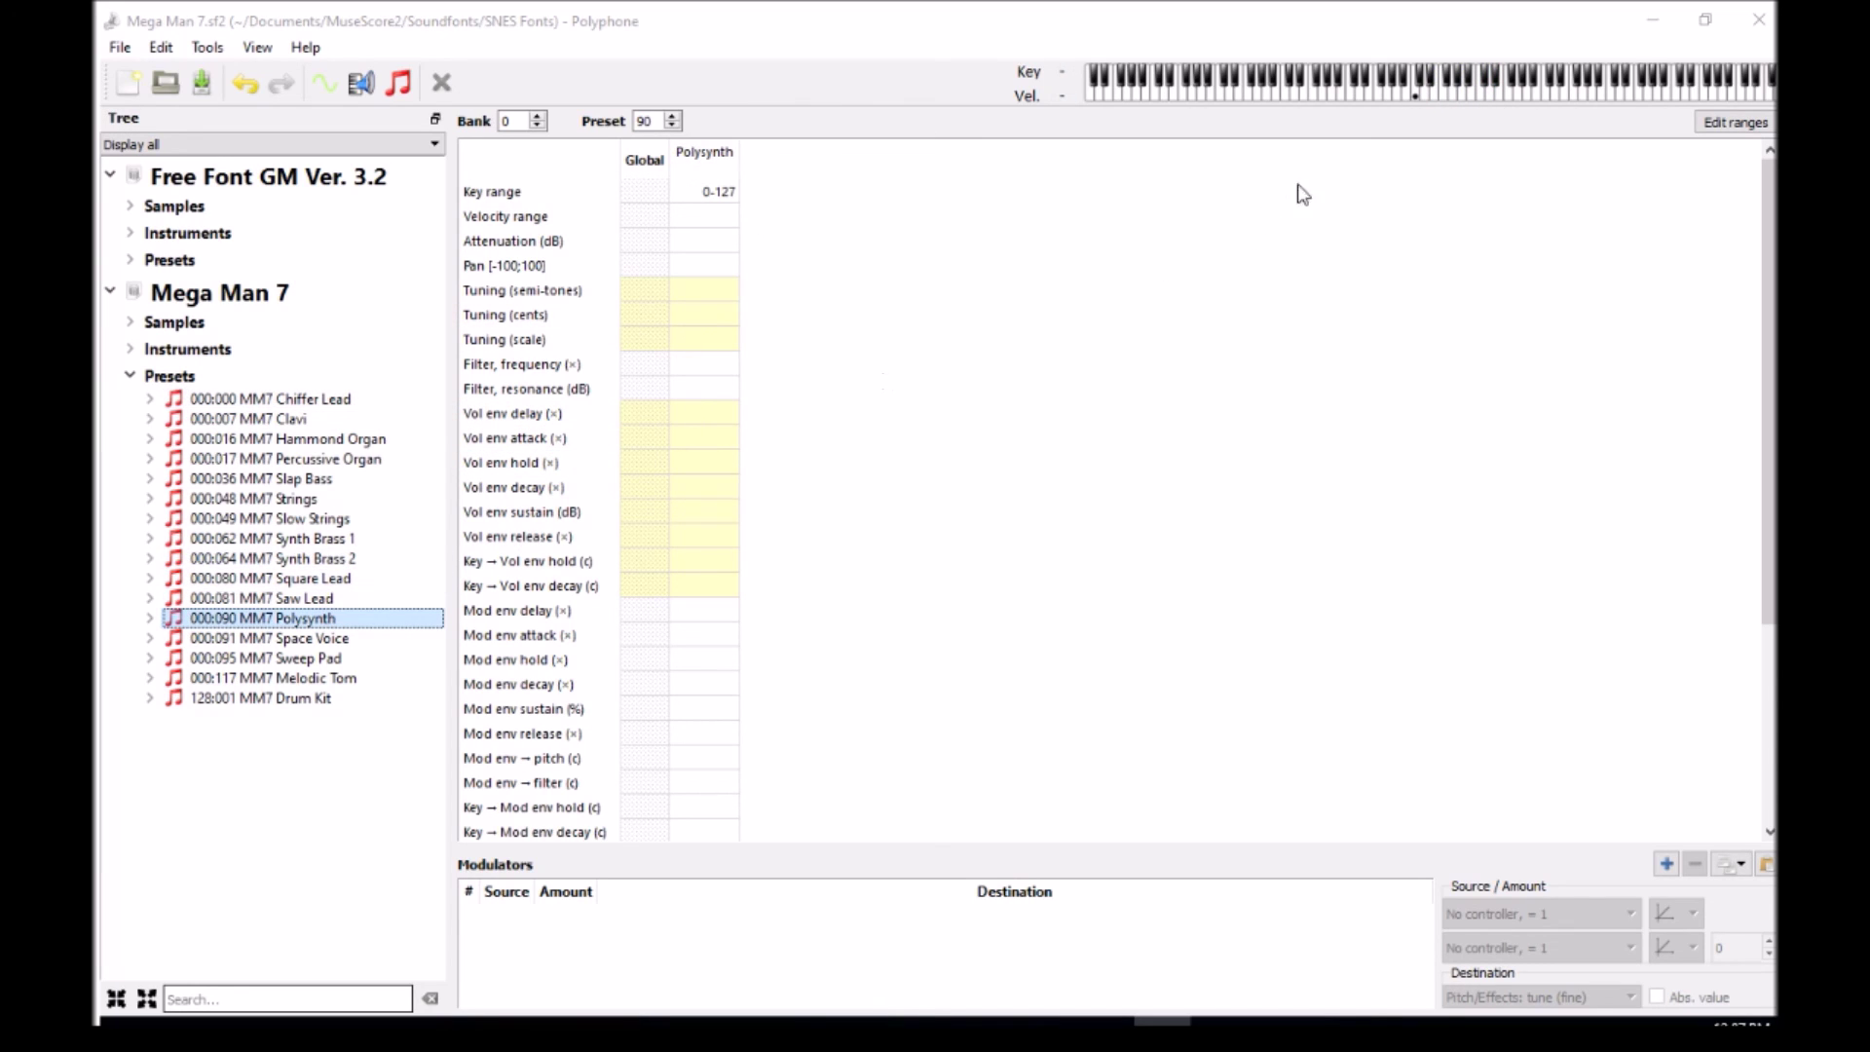
left_click_drag(1371, 92, 1412, 97)
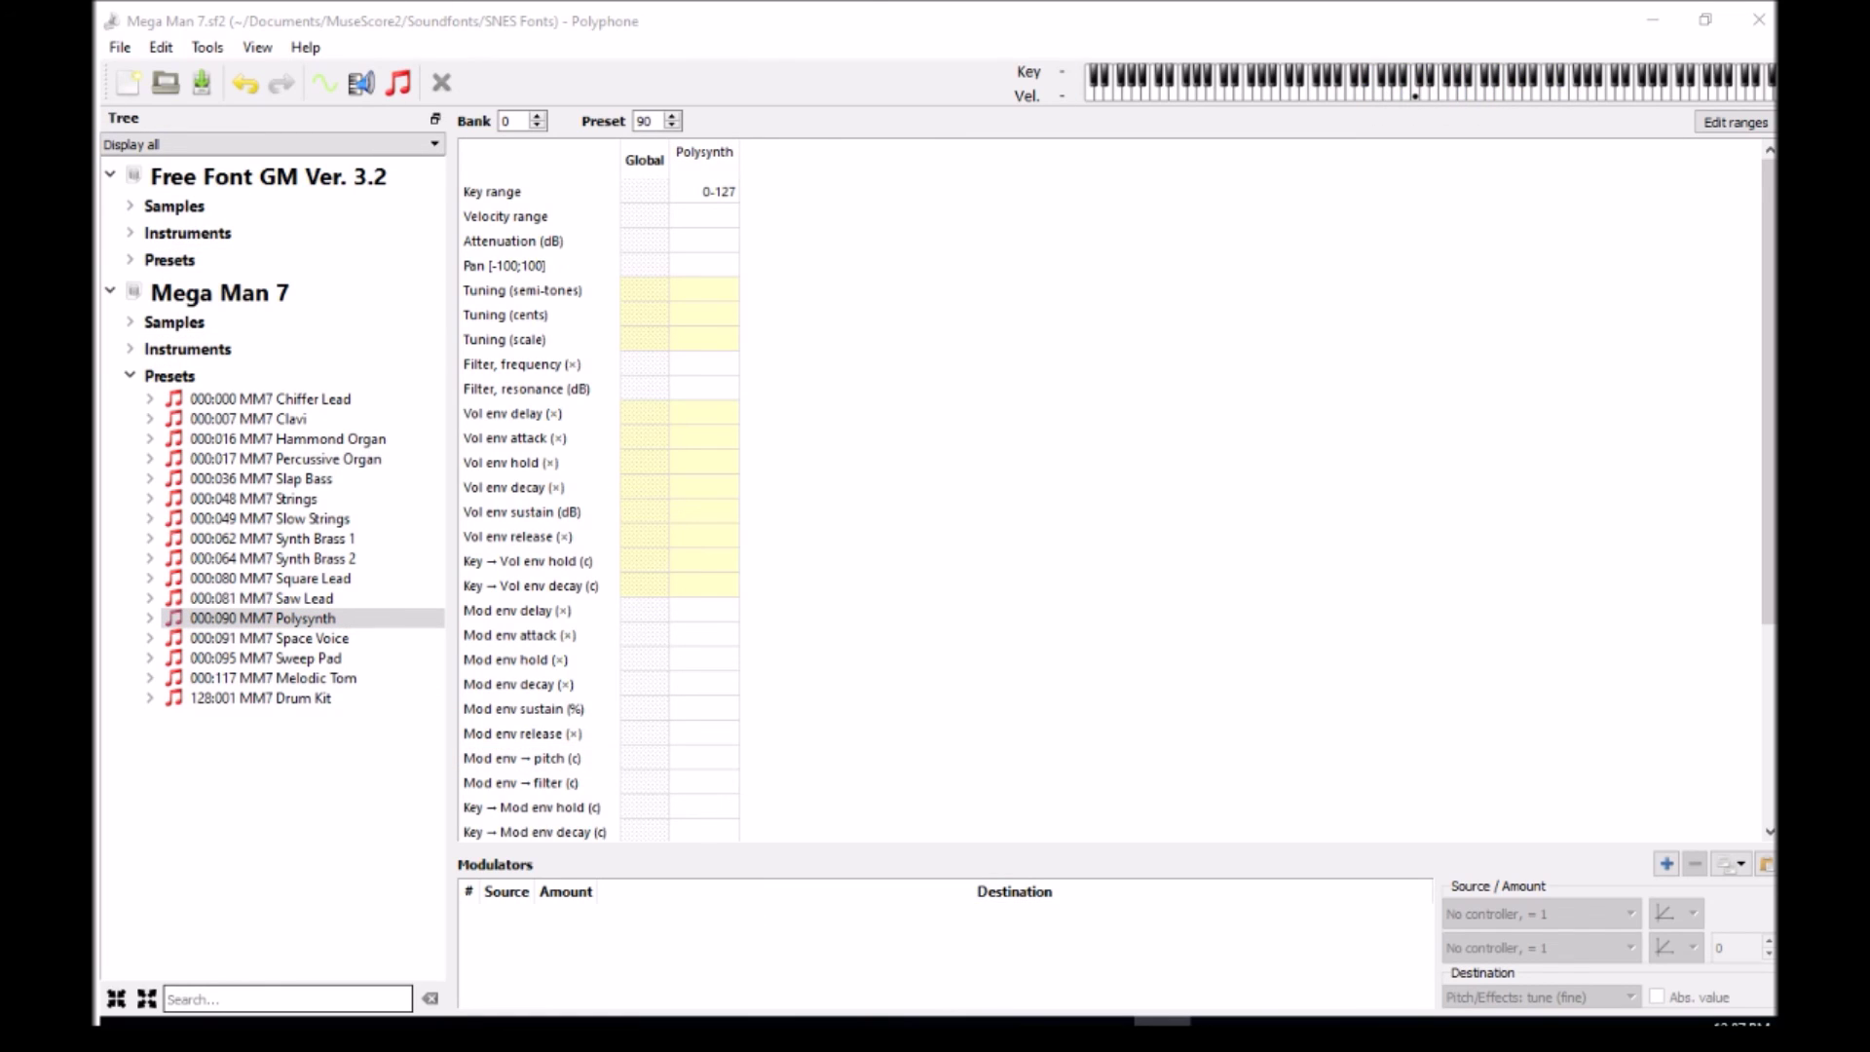
left_click_drag(1420, 92, 1424, 97)
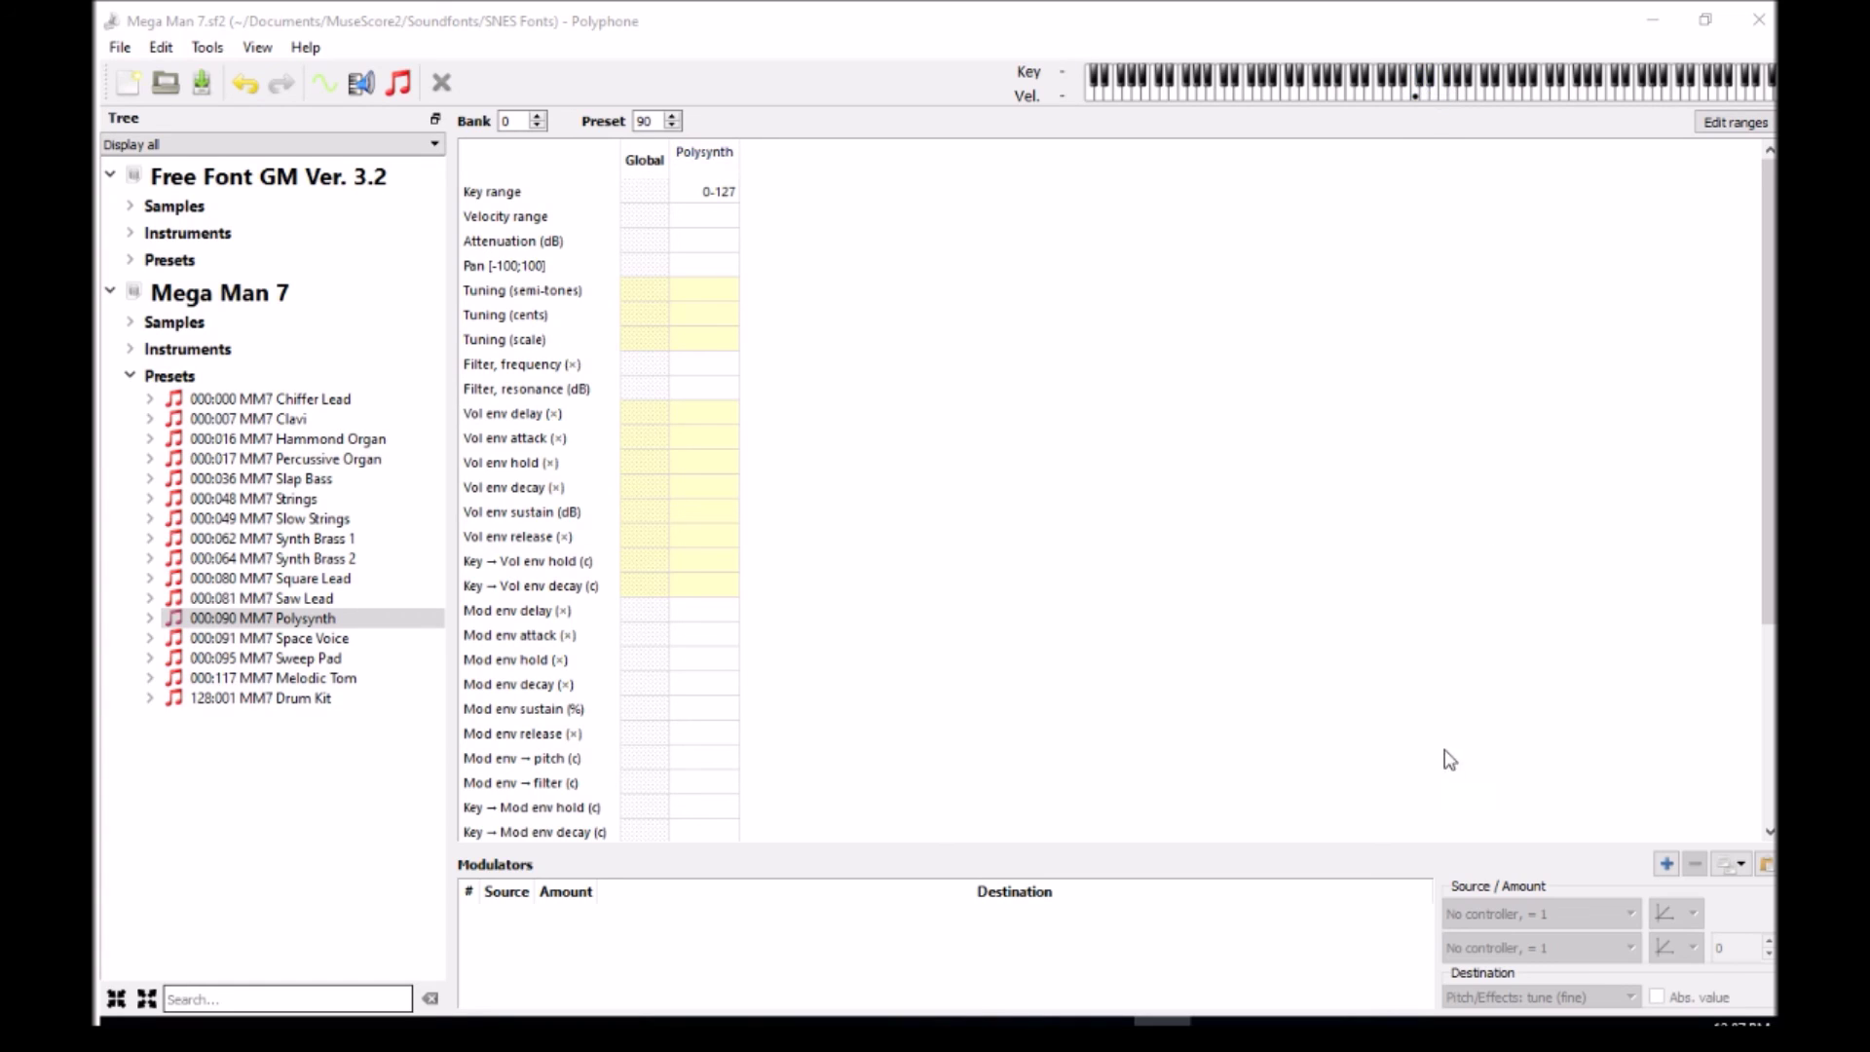